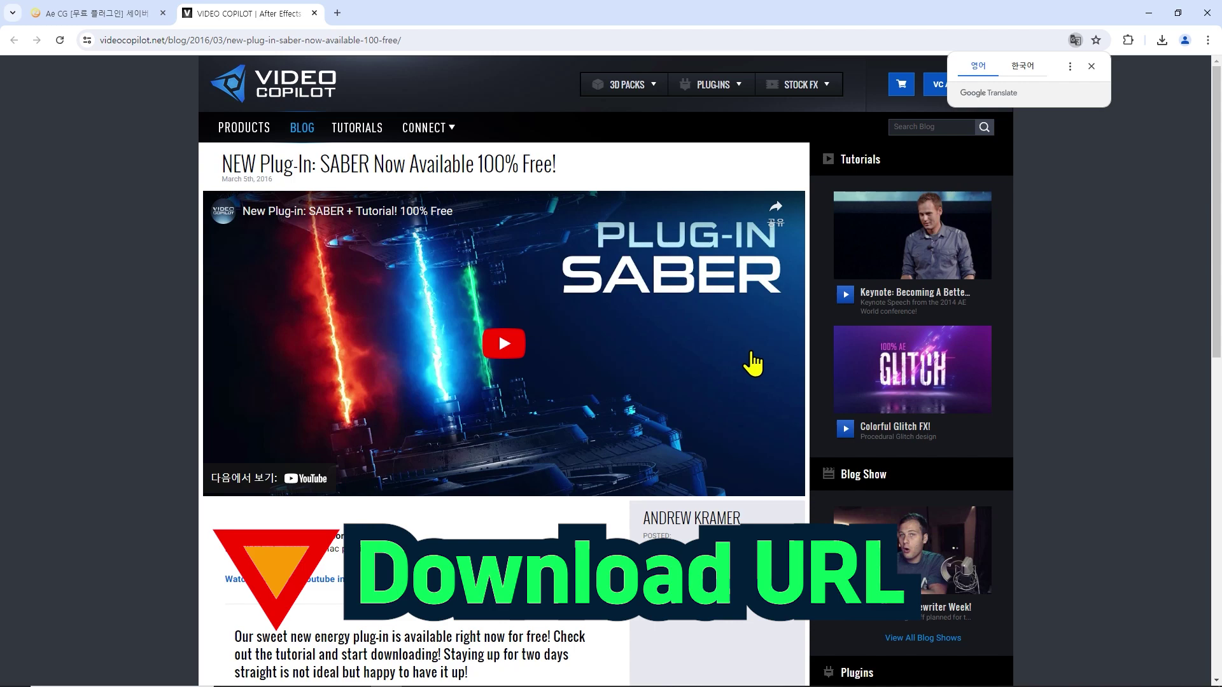
# Scroll the Saber page down to its After Effects download buttons for Windows and Apple
pyautogui.scroll(-5, 752, 362)
pyautogui.scroll(-4, 753, 363)
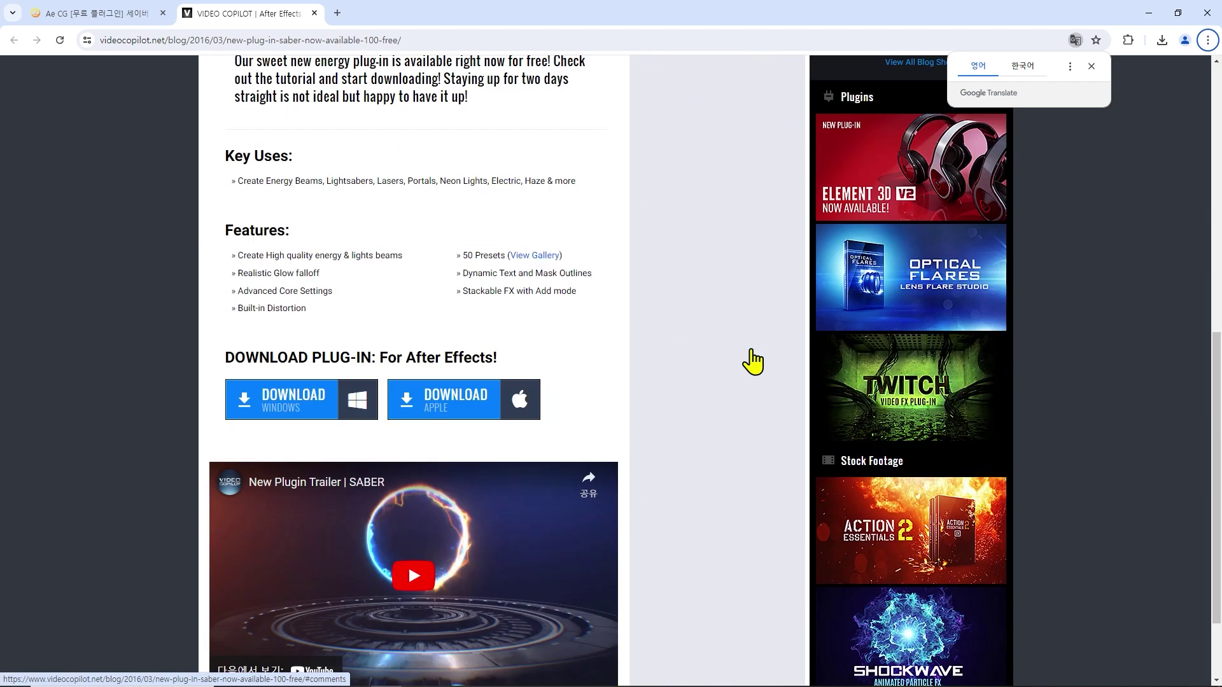
pyautogui.scroll(-1, 752, 363)
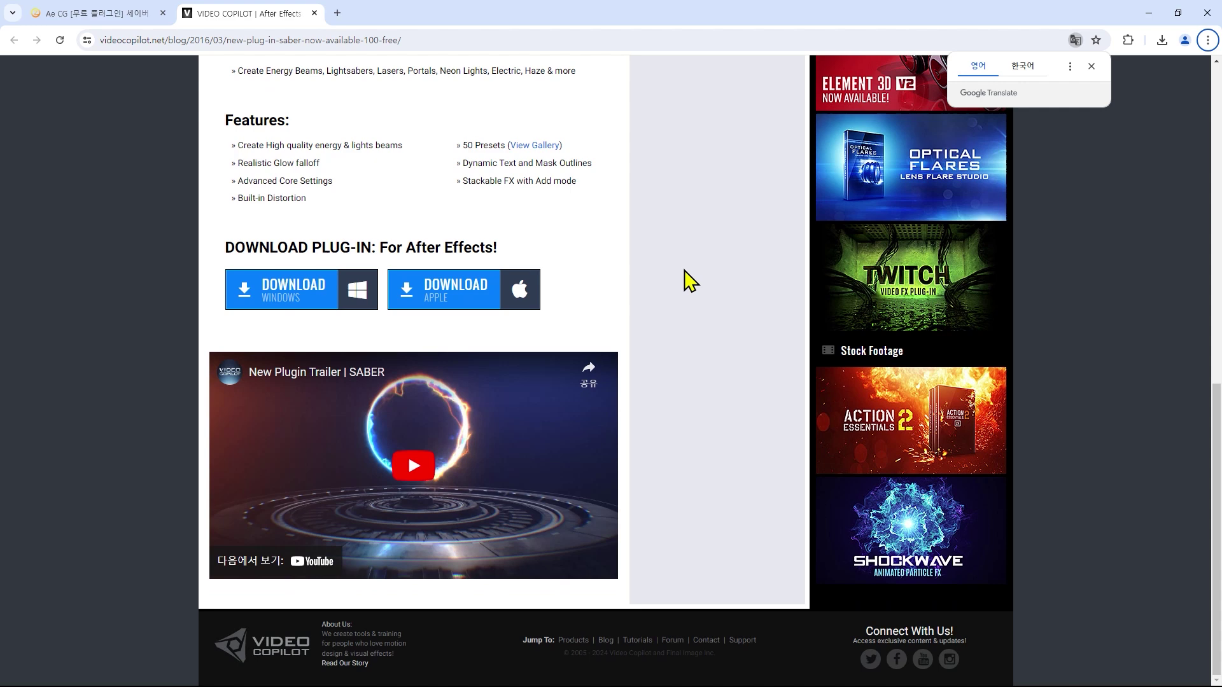
# Return to the oztv.tistory Saber post and scroll past the installer to the Ex01 burning-title example
pyautogui.click(118, 16)
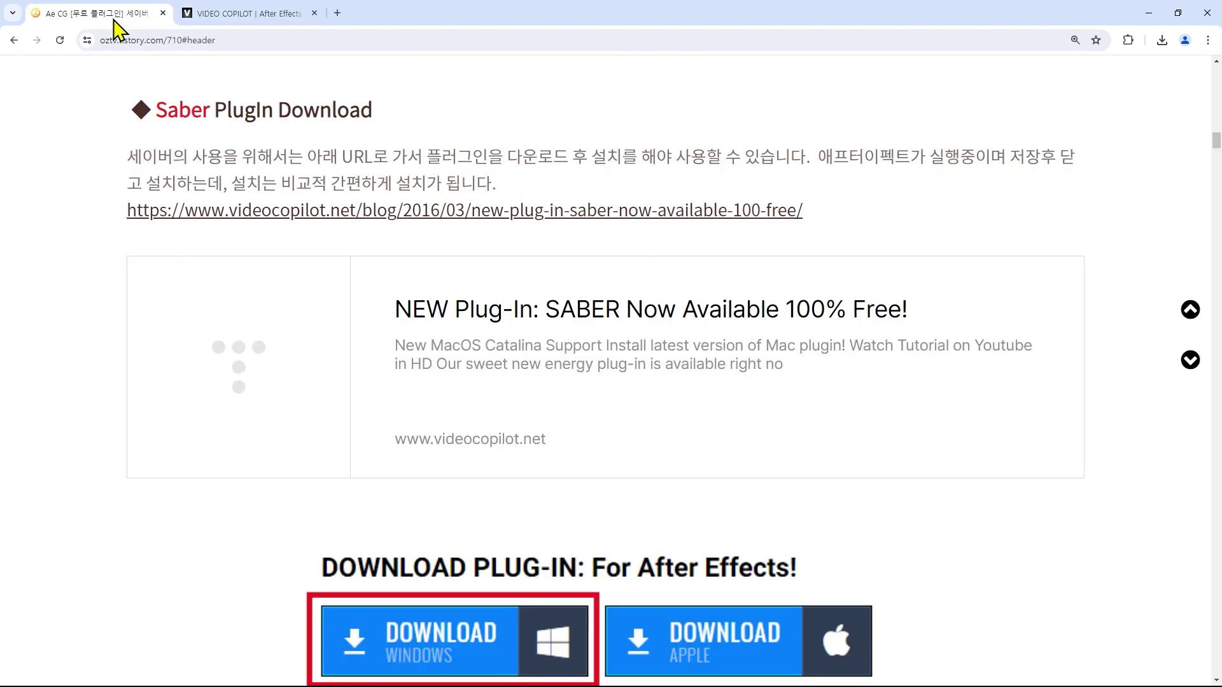
pyautogui.scroll(-5, 766, 375)
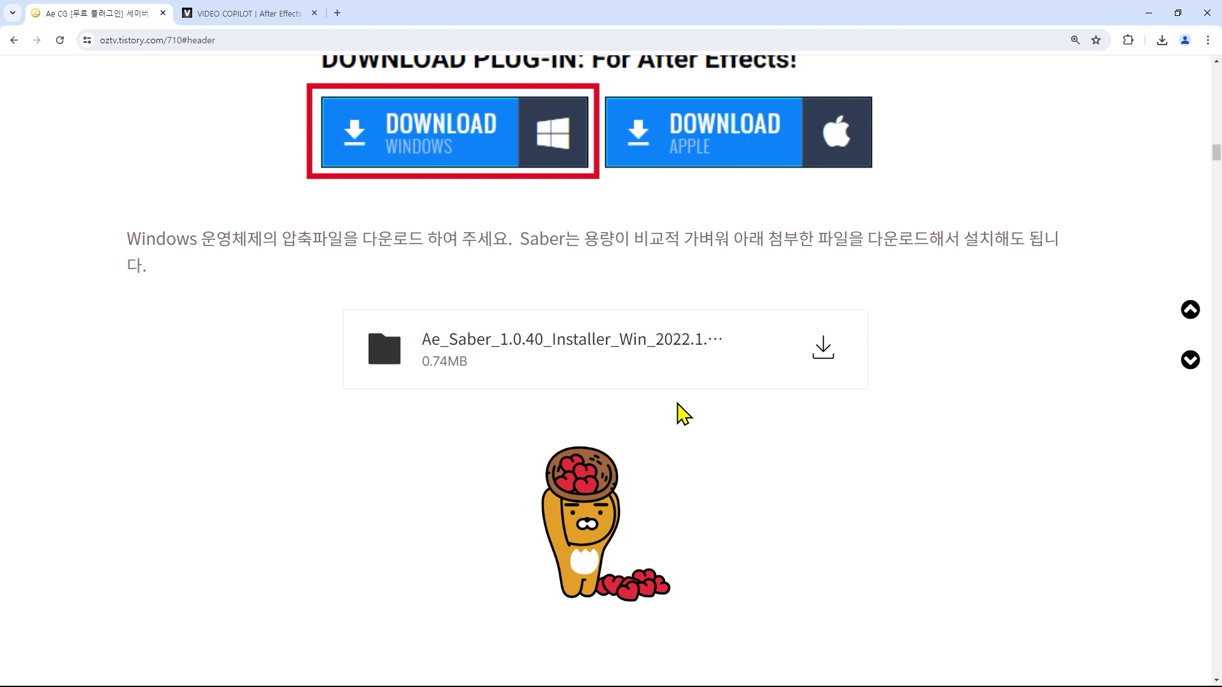
pyautogui.scroll(-1, 678, 413)
pyautogui.scroll(-3, 678, 413)
pyautogui.scroll(-3, 678, 414)
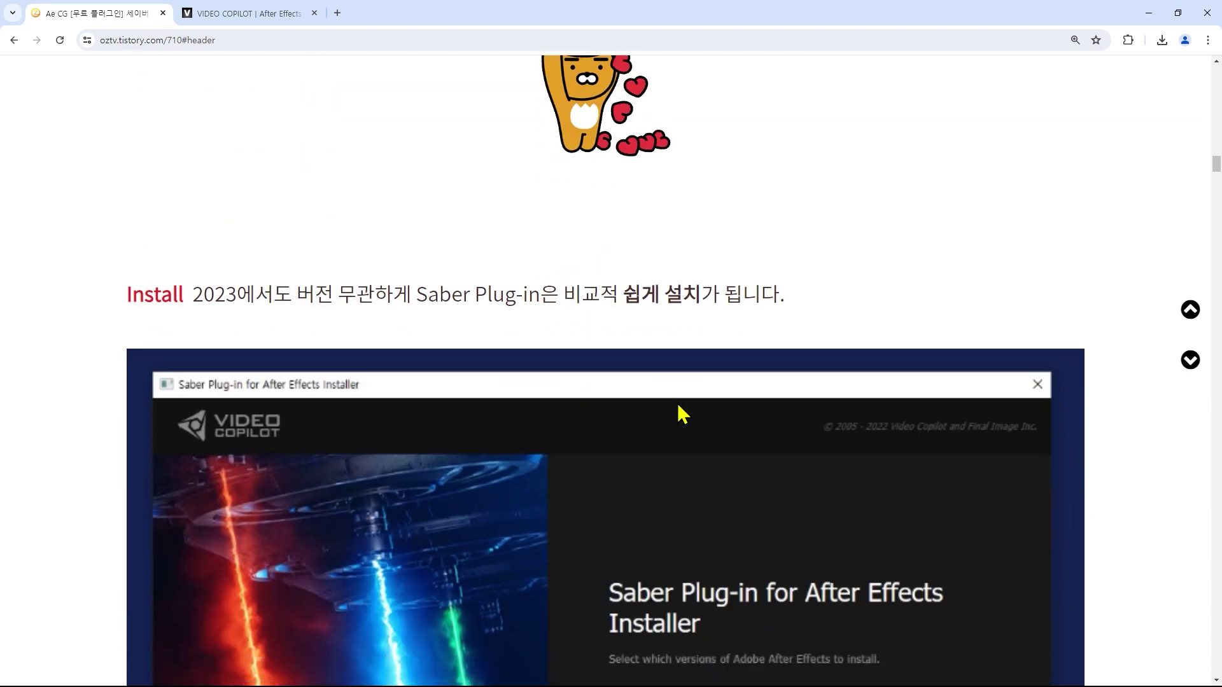
pyautogui.scroll(-3, 679, 413)
pyautogui.scroll(-3, 678, 414)
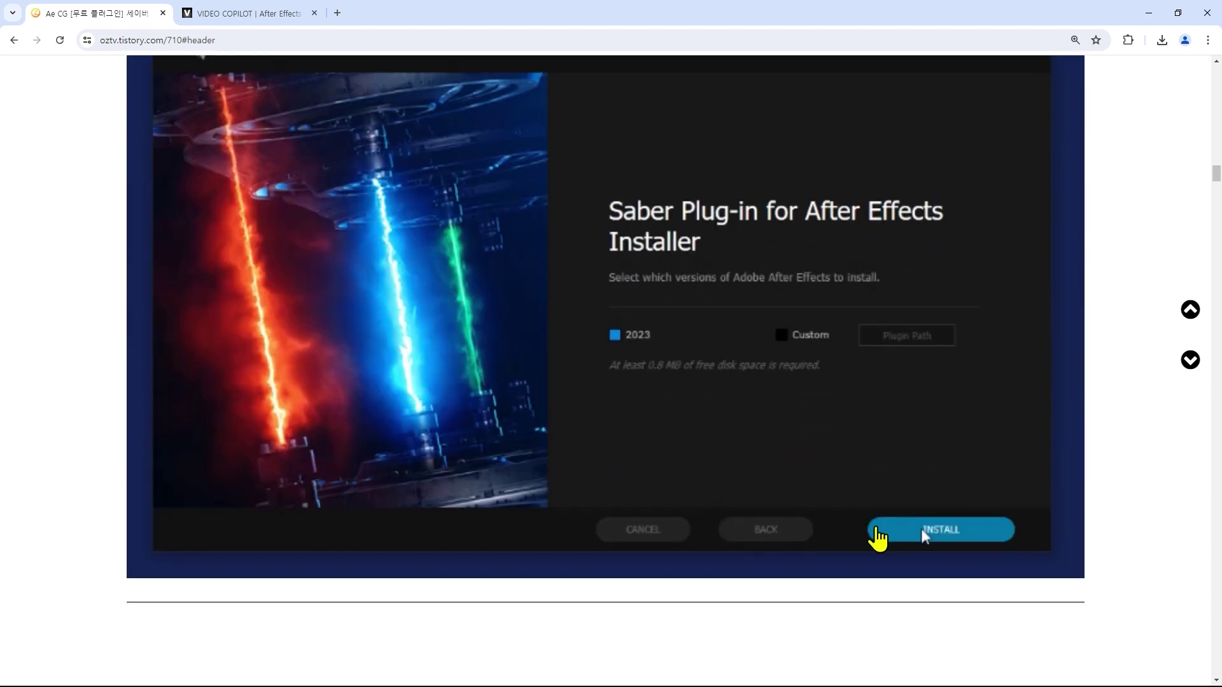
pyautogui.scroll(-4, 880, 519)
pyautogui.scroll(-4, 882, 519)
pyautogui.scroll(-1, 882, 518)
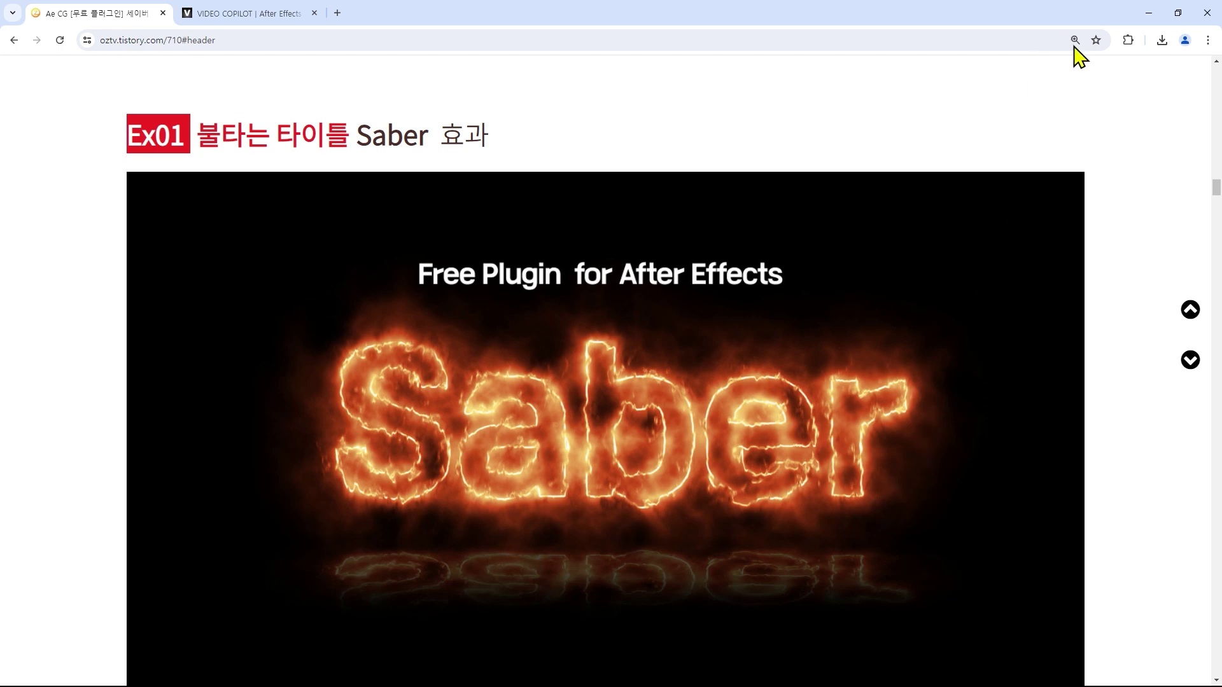
# Bring After Effects forward and preview buildings-1.jpg in the Footage viewer, then close it
pyautogui.click(1149, 14)
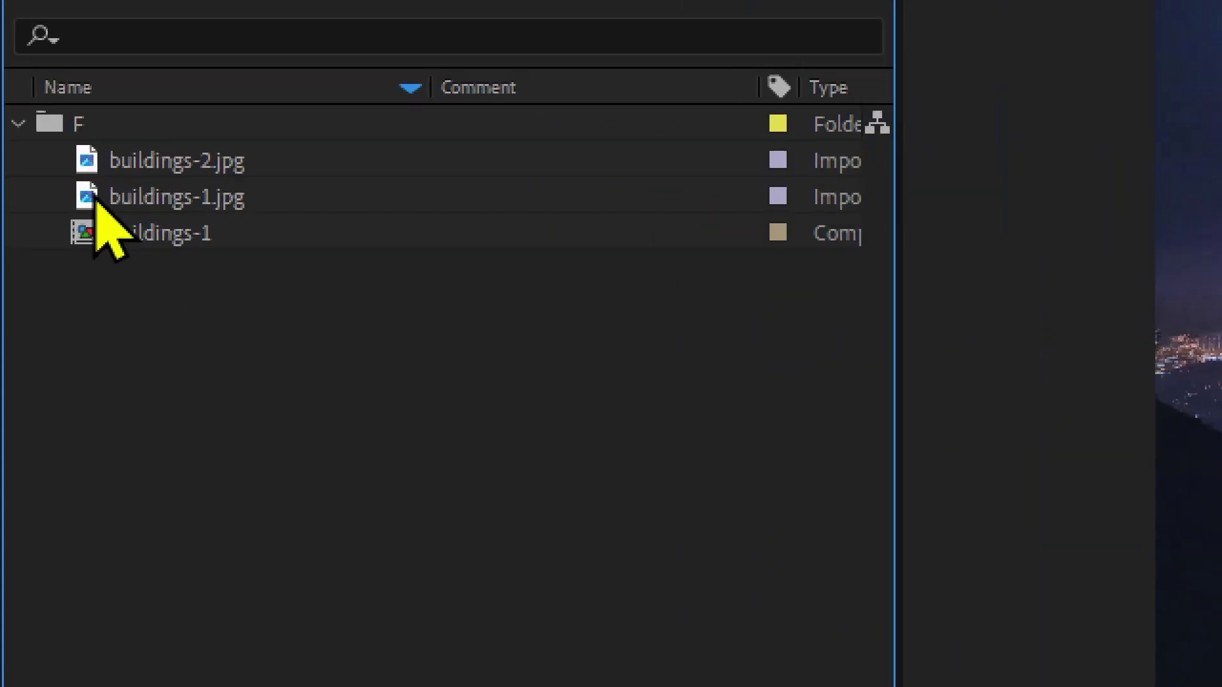
pyautogui.click(32, 193)
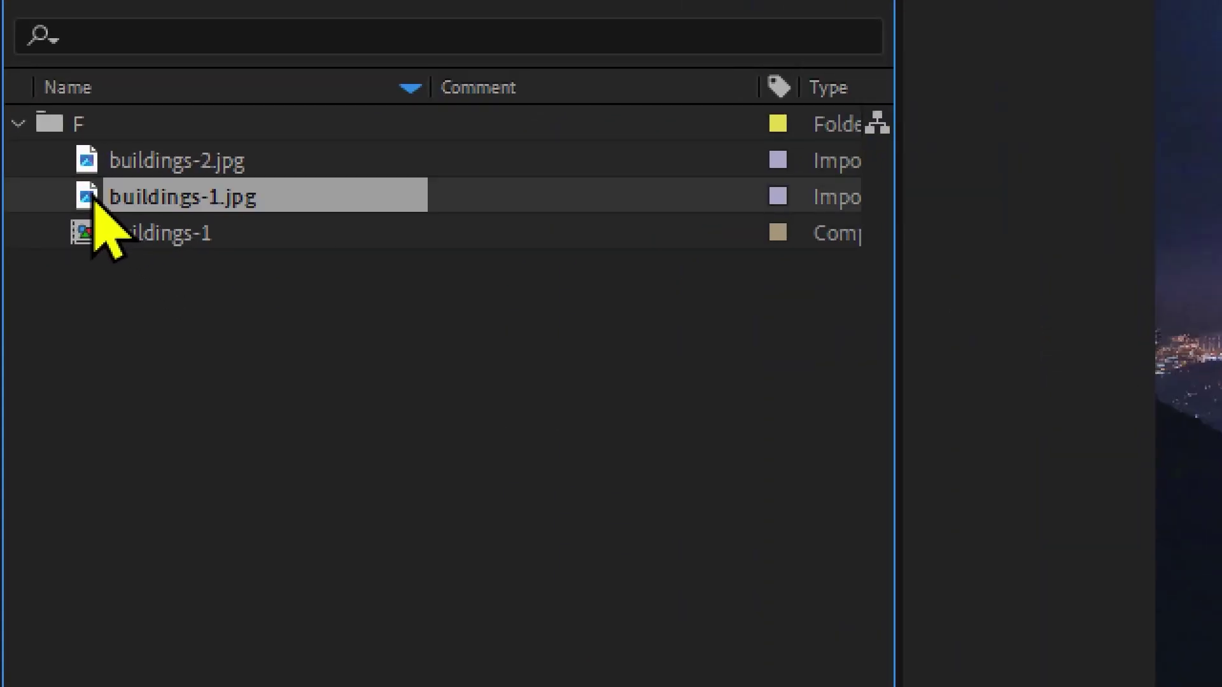
pyautogui.click(122, 168)
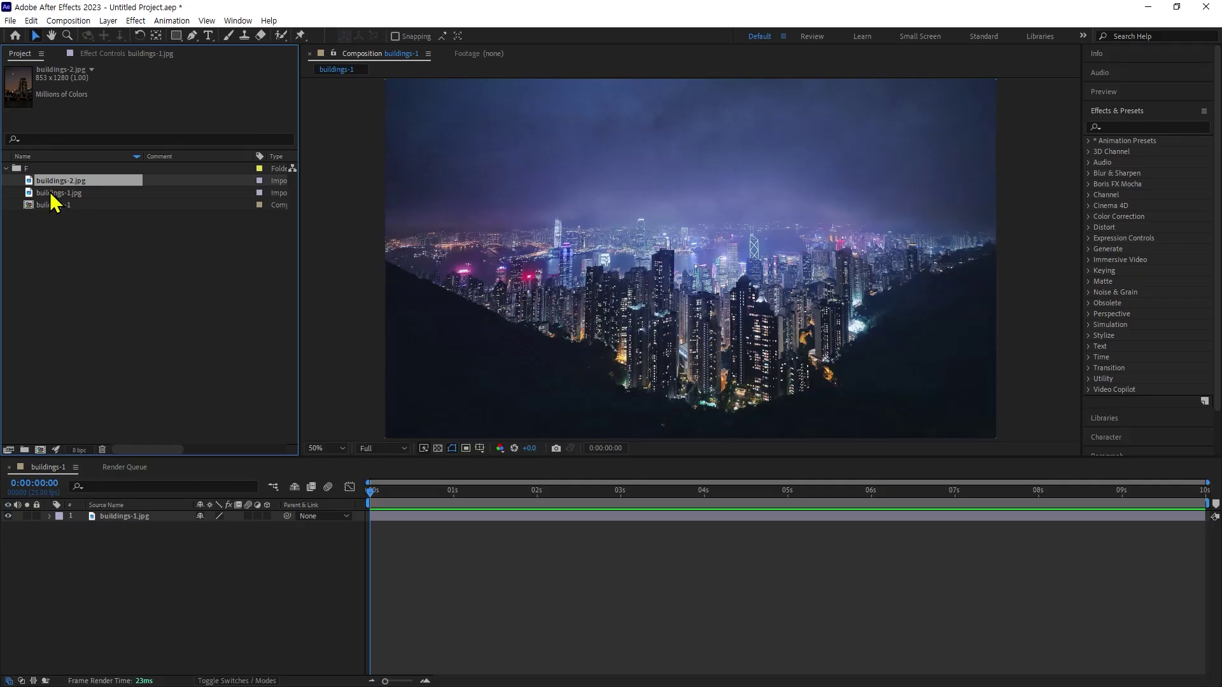
pyautogui.doubleClick(70, 193)
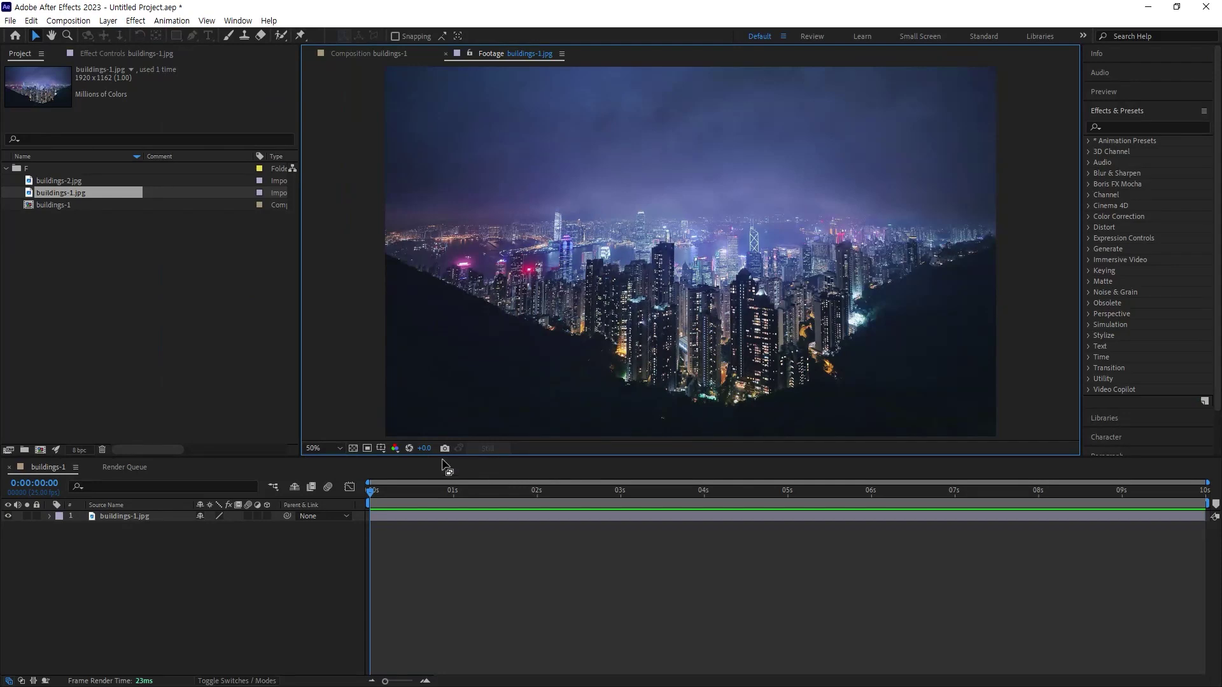
pyautogui.click(446, 54)
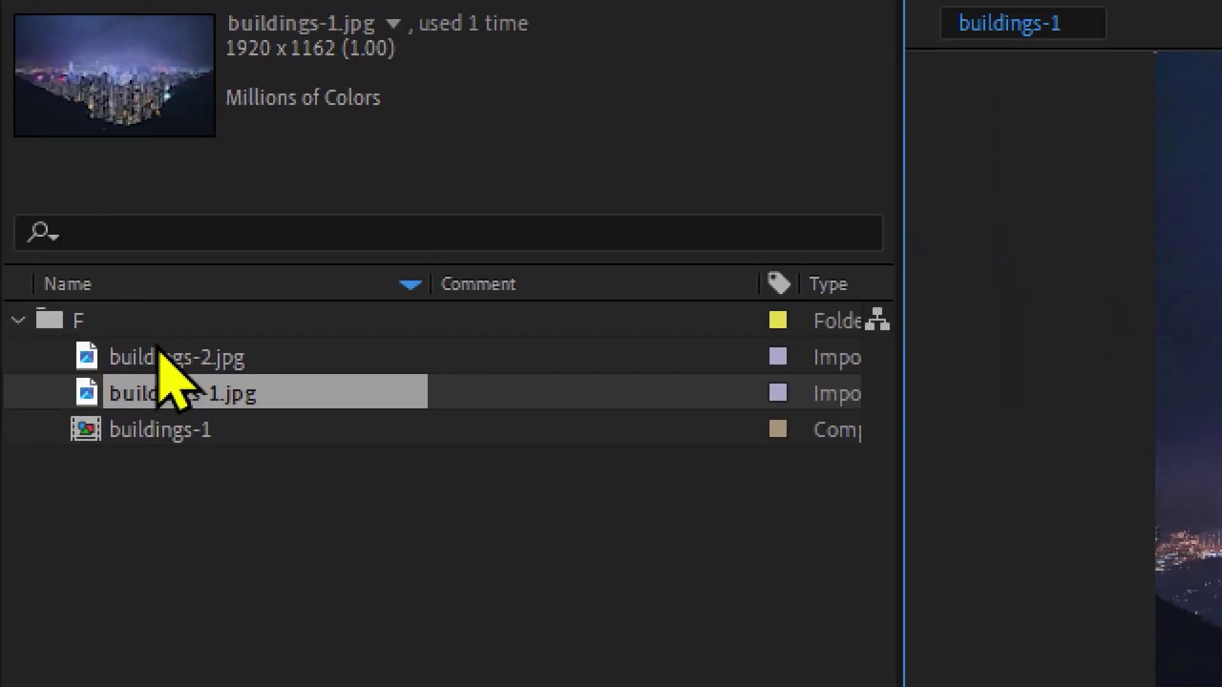
# Check the details of buildings-2.jpg, the buildings-1 composition and buildings-1.jpg in the Project panel
pyautogui.click(16, 217)
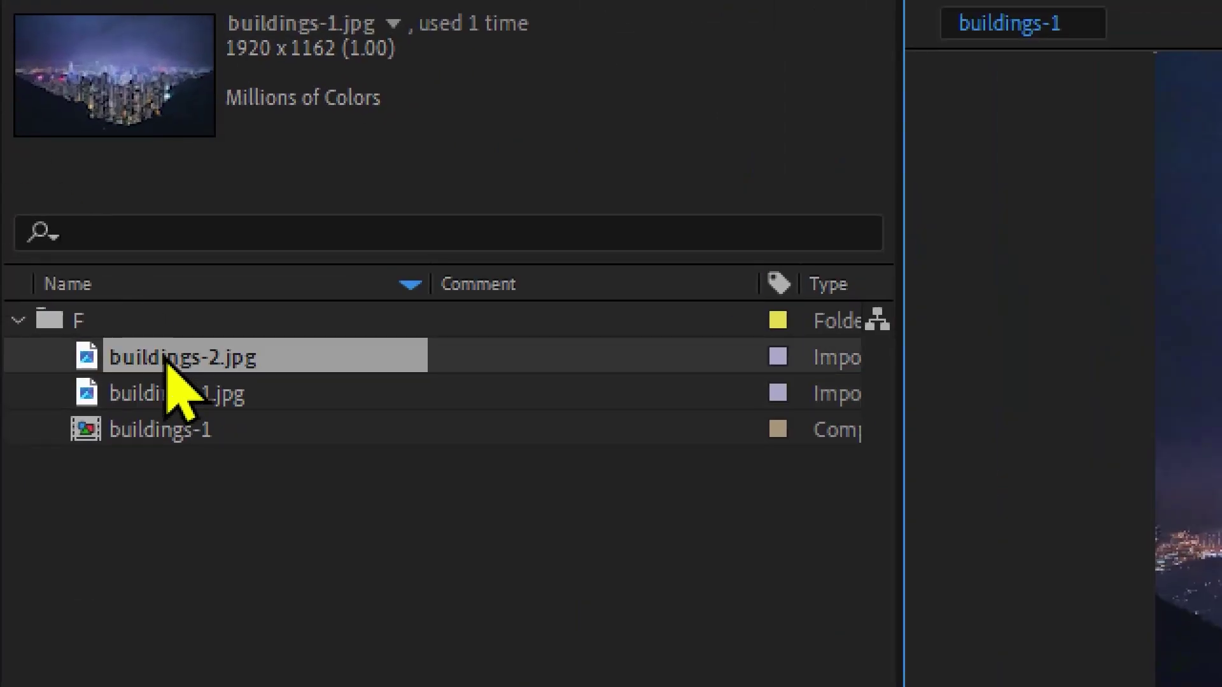
pyautogui.click(164, 432)
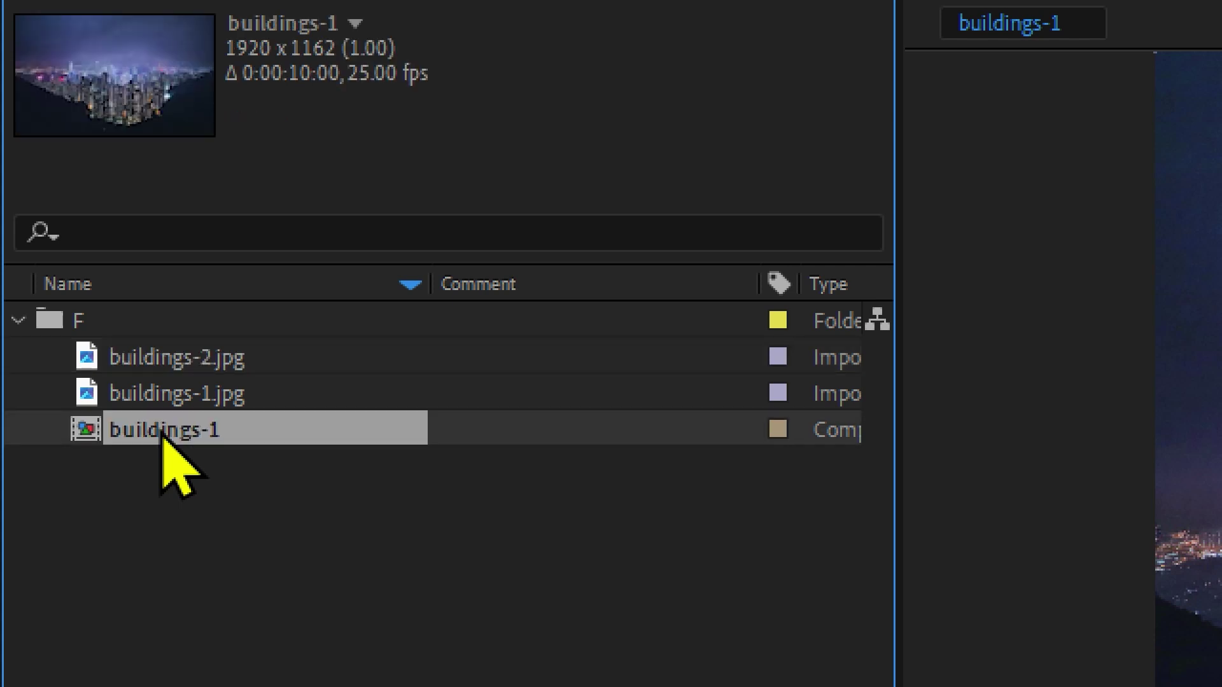
pyautogui.click(169, 399)
pyautogui.click(173, 359)
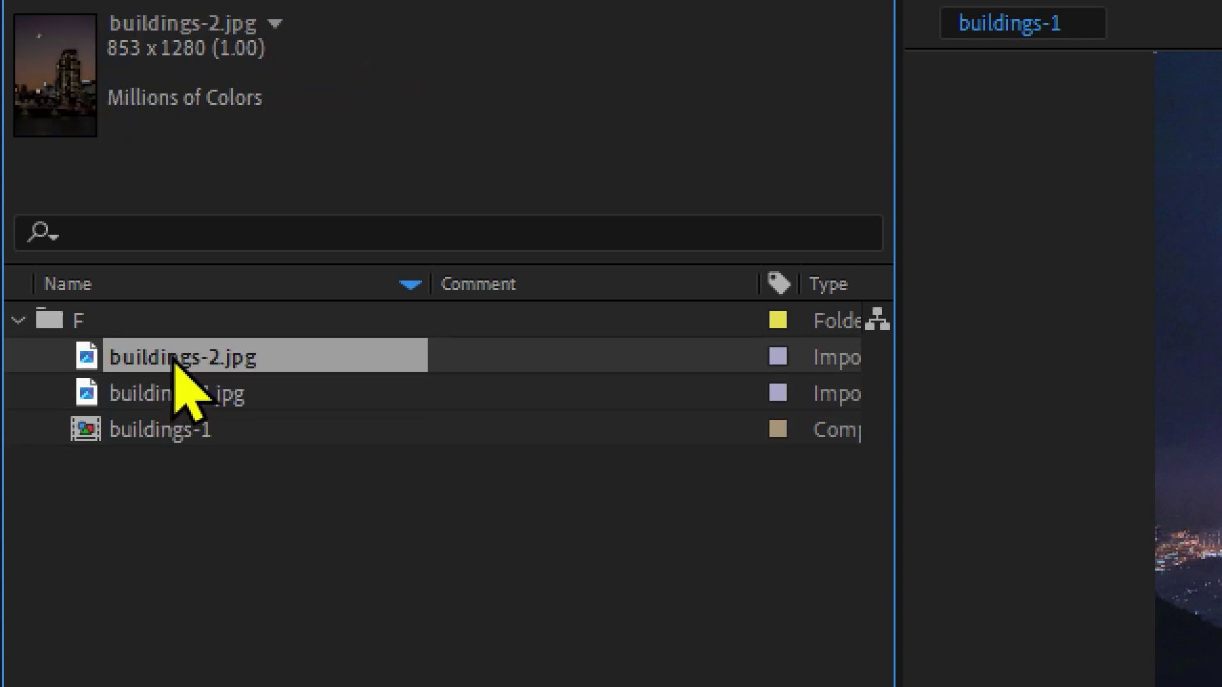
# Create a buildings-2 composition from buildings-2.jpg and move both compositions out of folder F
pyautogui.rightClick(173, 360)
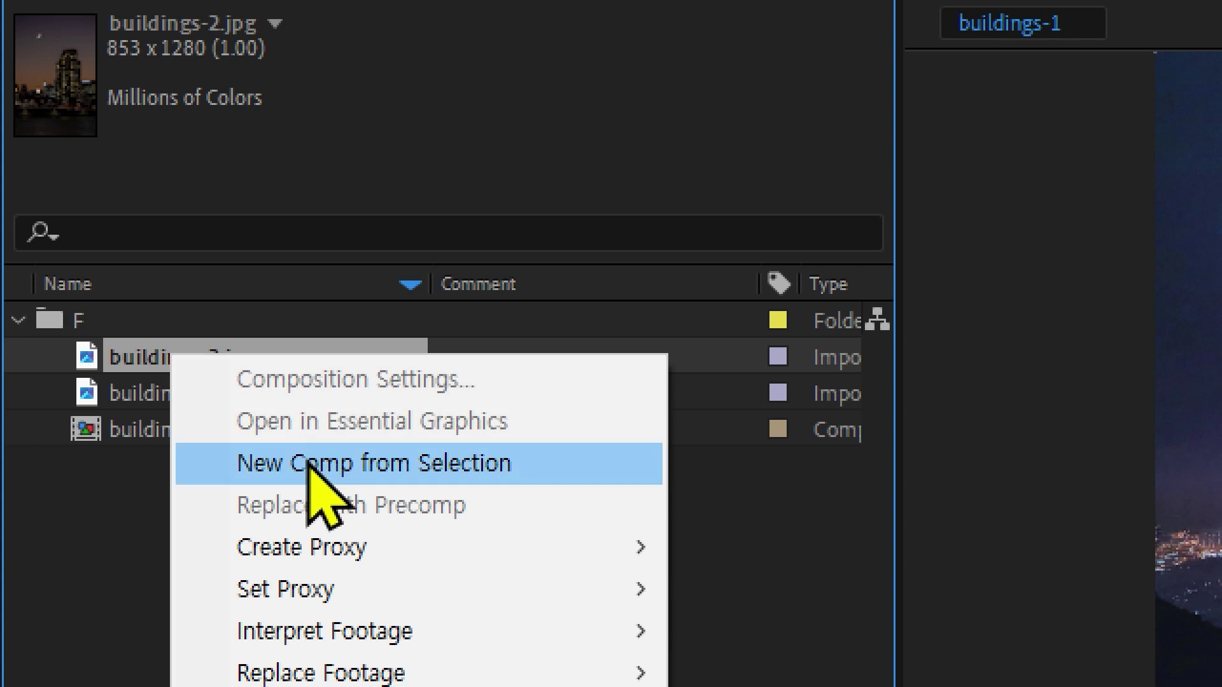
pyautogui.click(488, 477)
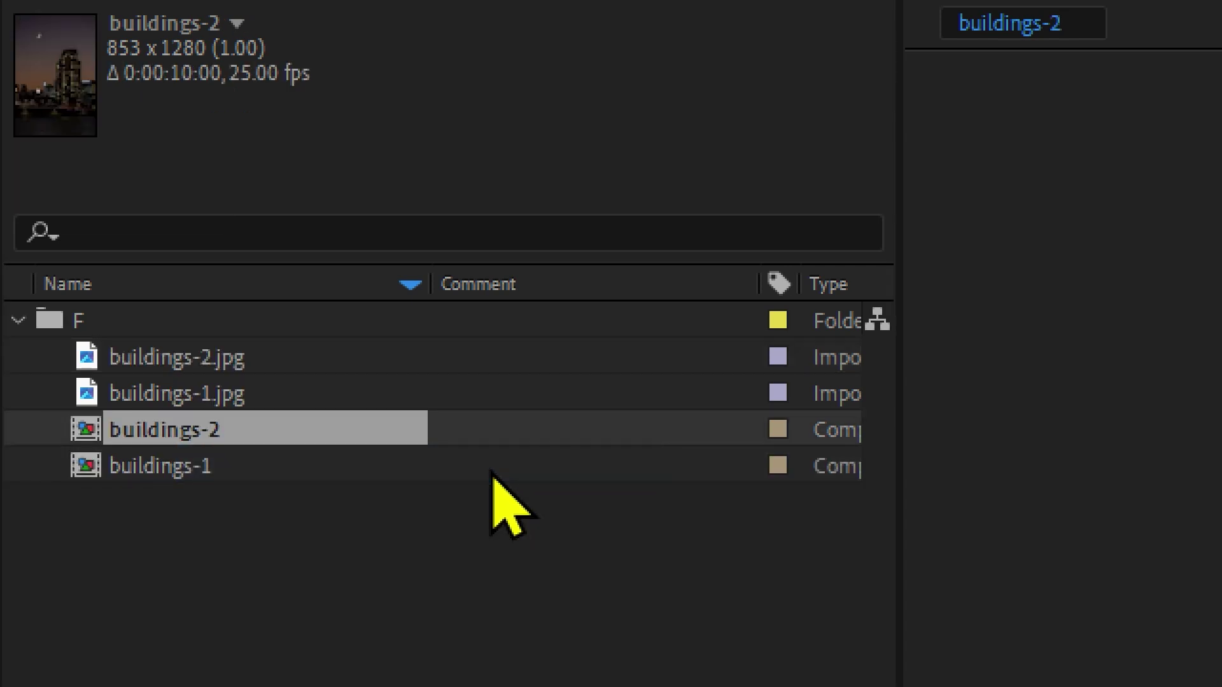
pyautogui.keyDown('ctrl'); pyautogui.click(131, 466); pyautogui.keyUp('ctrl')
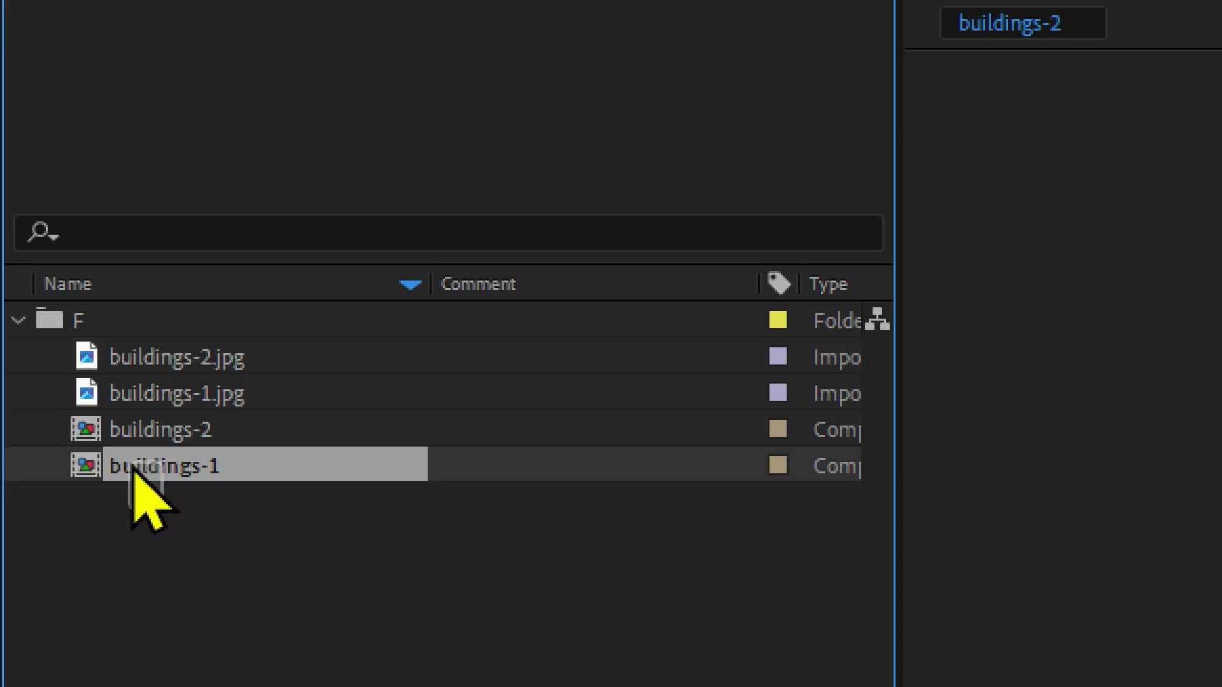
pyautogui.moveTo(146, 436); pyautogui.dragTo(87, 545)
pyautogui.click(156, 578)
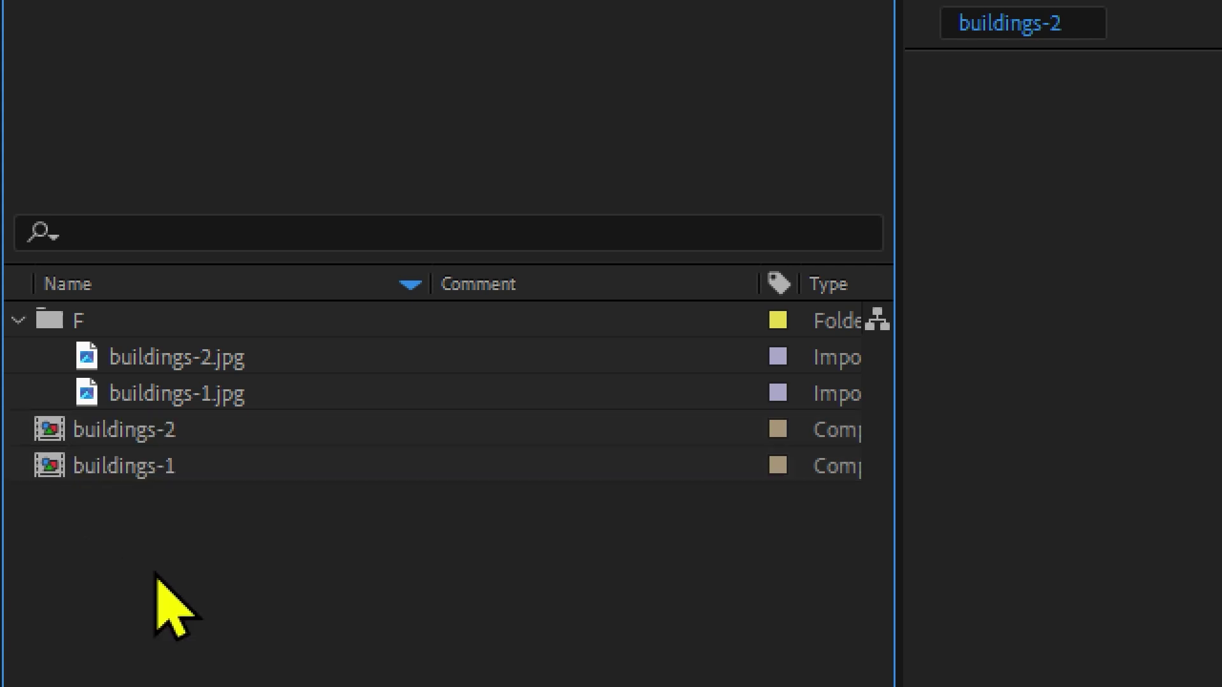
pyautogui.click(19, 320)
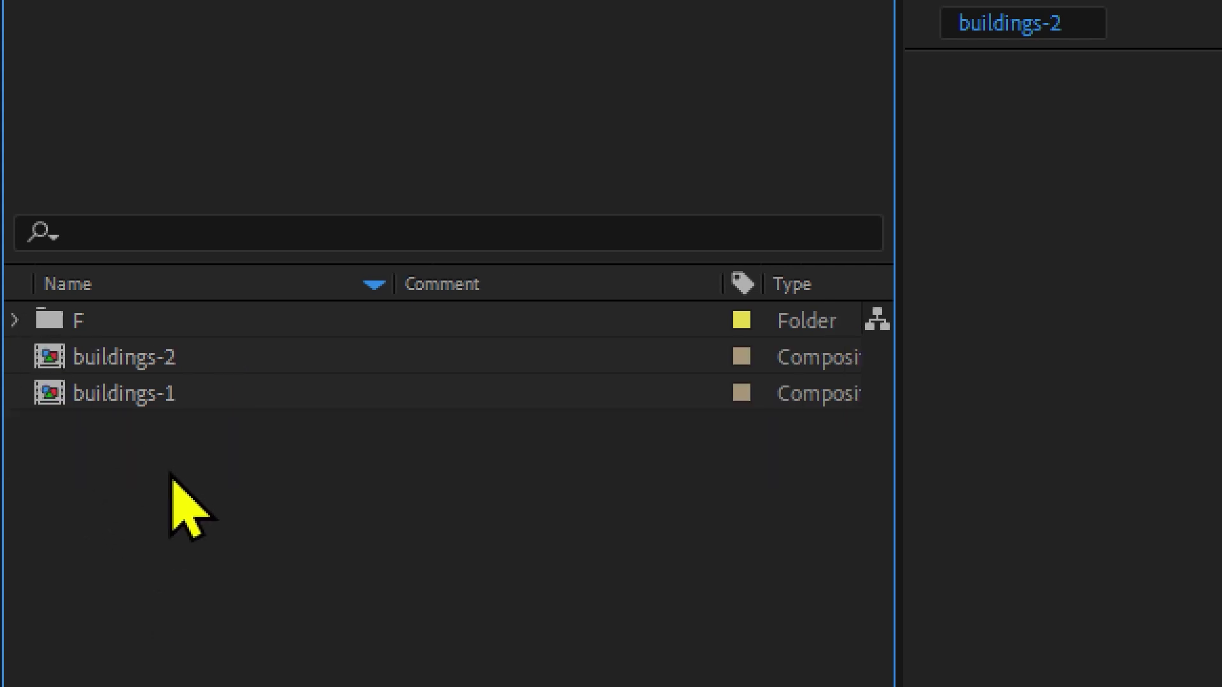
# Close the Render Queue and bring back the buildings-1 composition's timeline
pyautogui.click(105, 397)
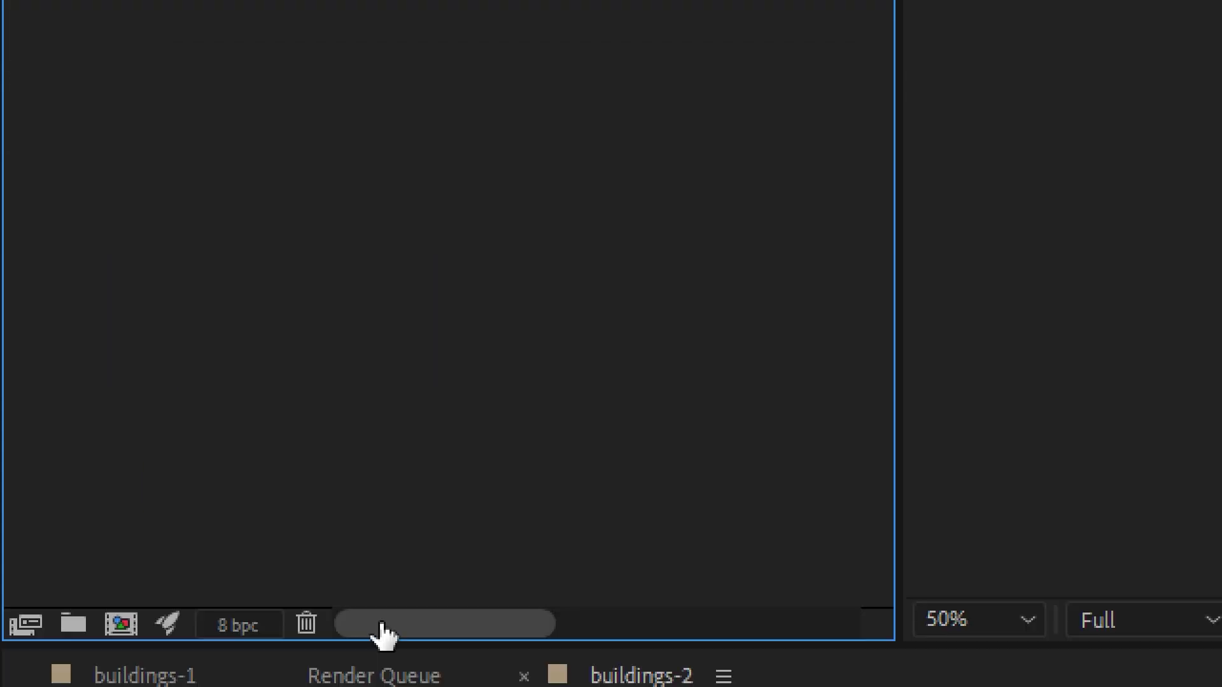
pyautogui.click(365, 311)
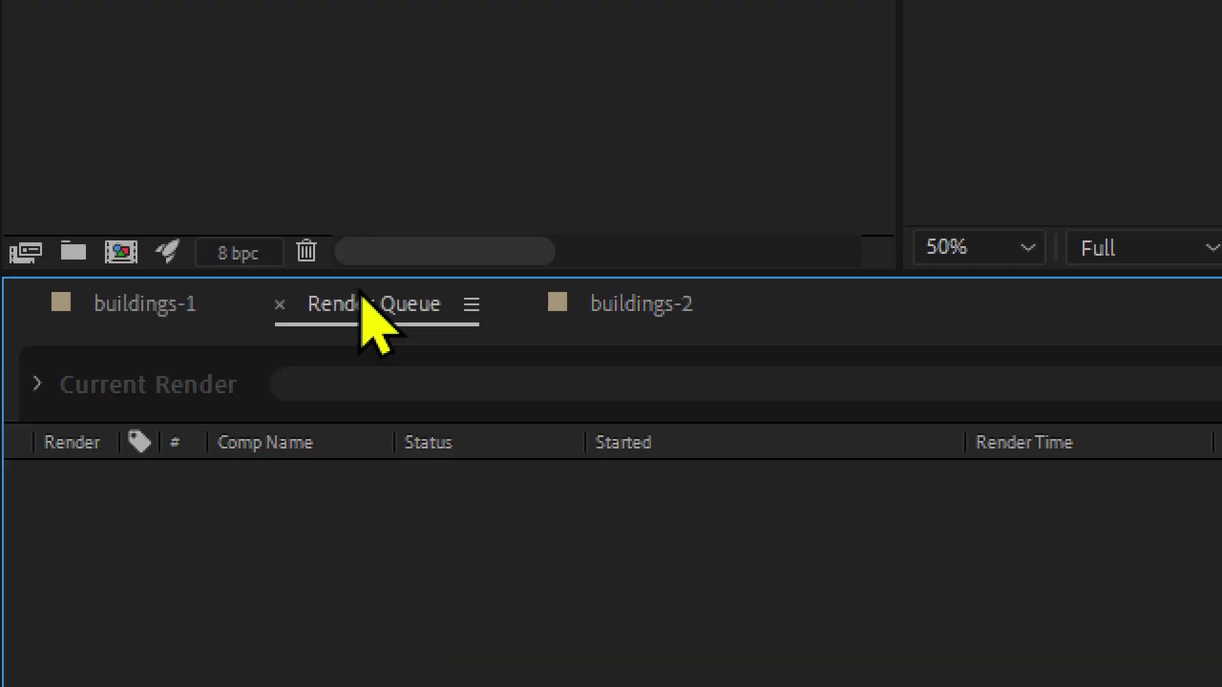
pyautogui.click(278, 305)
pyautogui.click(169, 312)
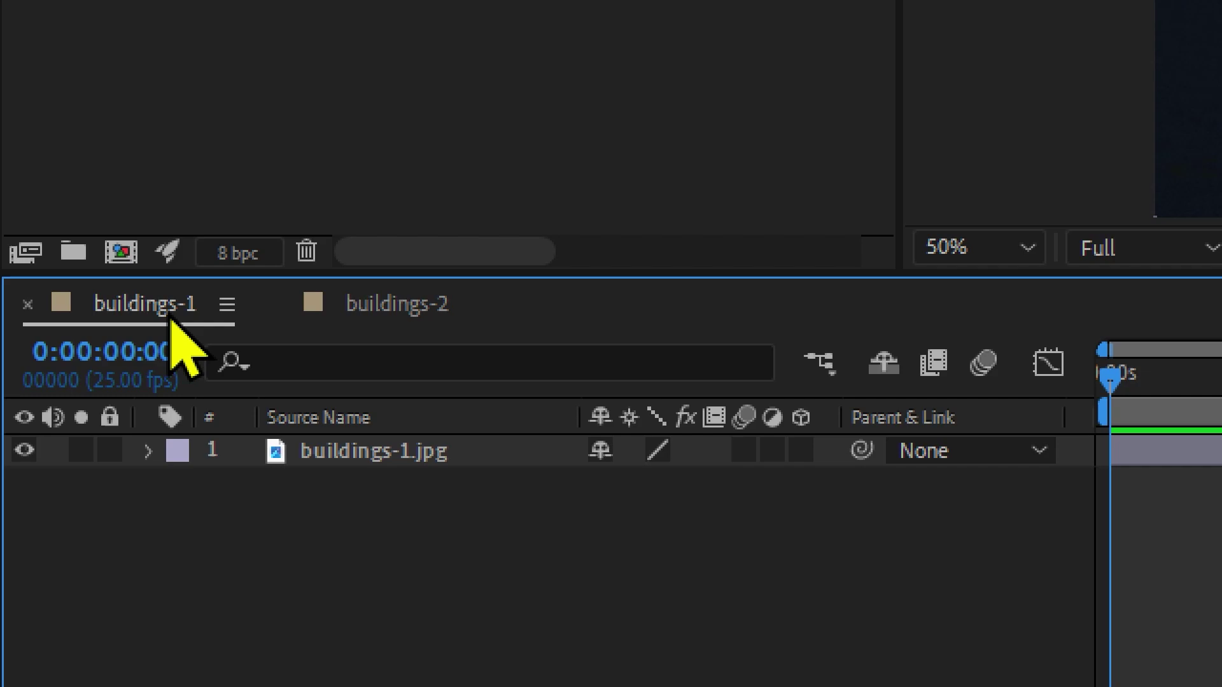
pyautogui.click(372, 315)
pyautogui.click(191, 304)
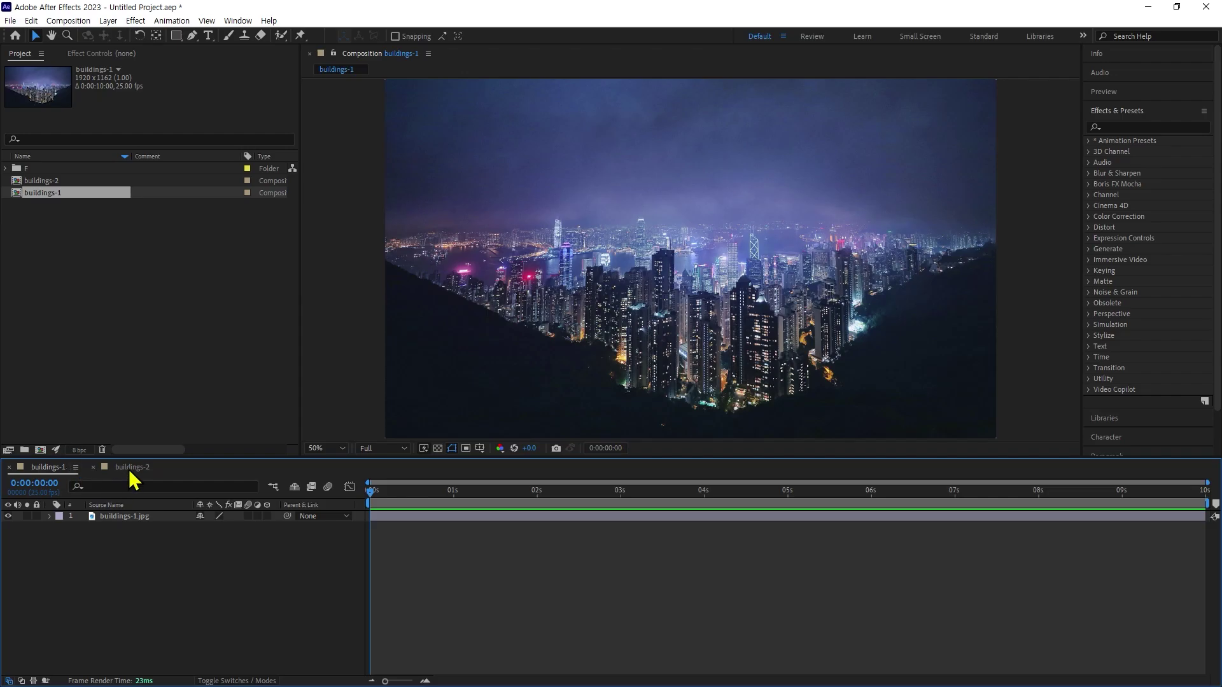
# Compare the buildings-2 and buildings-1 compositions, ending on buildings-1
pyautogui.click(131, 471)
pyautogui.click(61, 468)
pyautogui.click(139, 470)
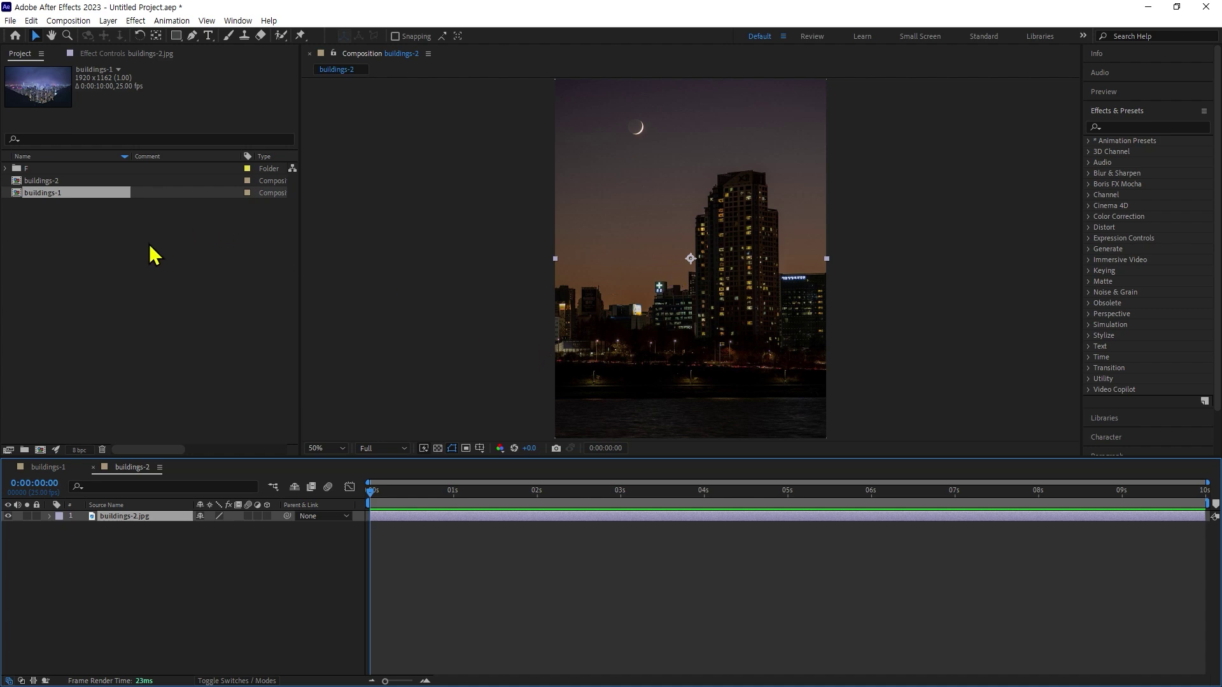
pyautogui.click(89, 203)
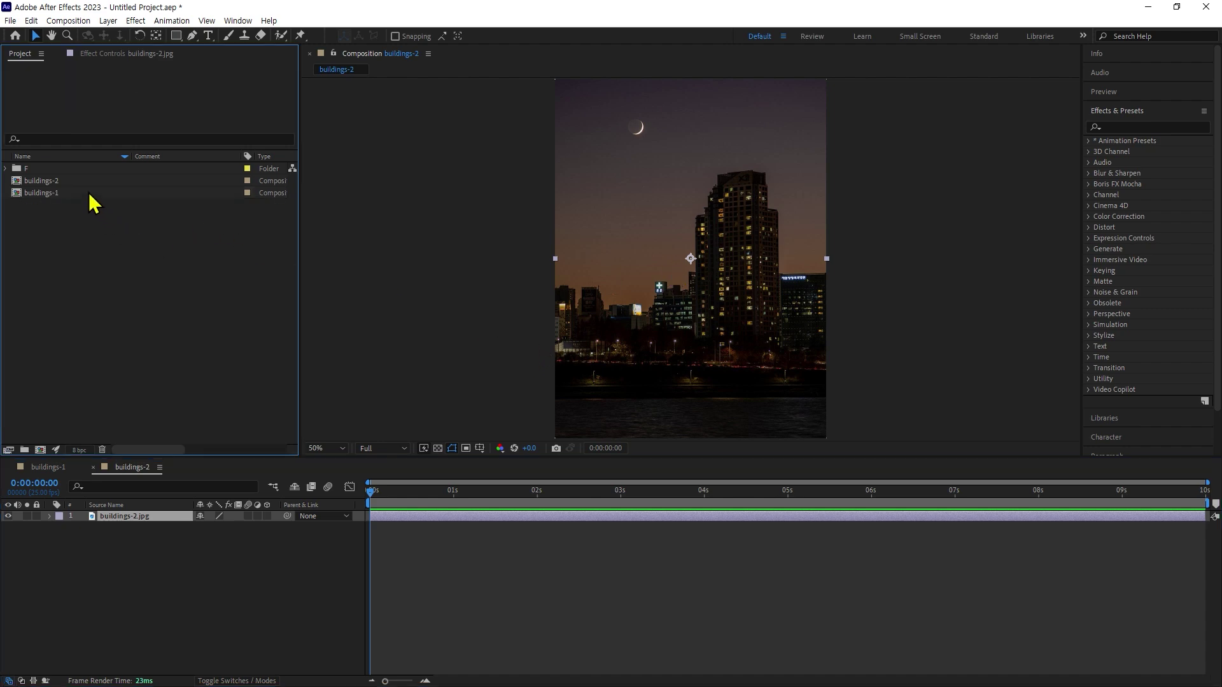
pyautogui.click(54, 468)
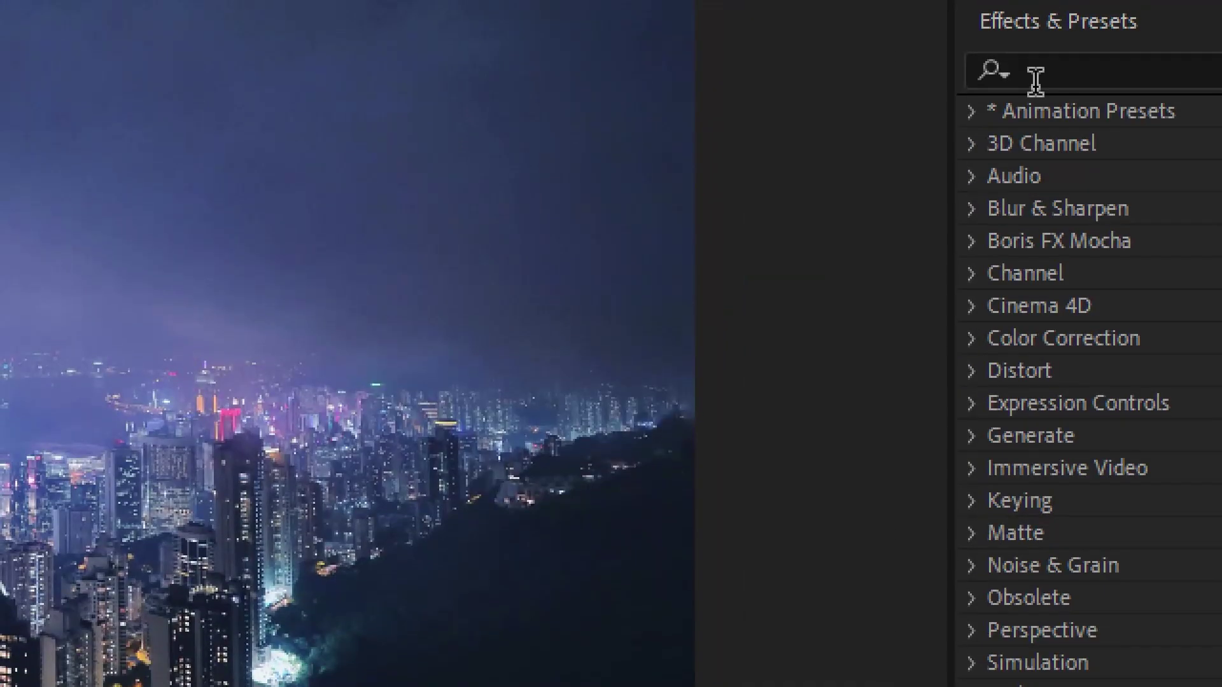
# Search Effects & Presets for 'saber' to reveal Video Copilot > Saber
pyautogui.click(1109, 125)
pyautogui.write('s')
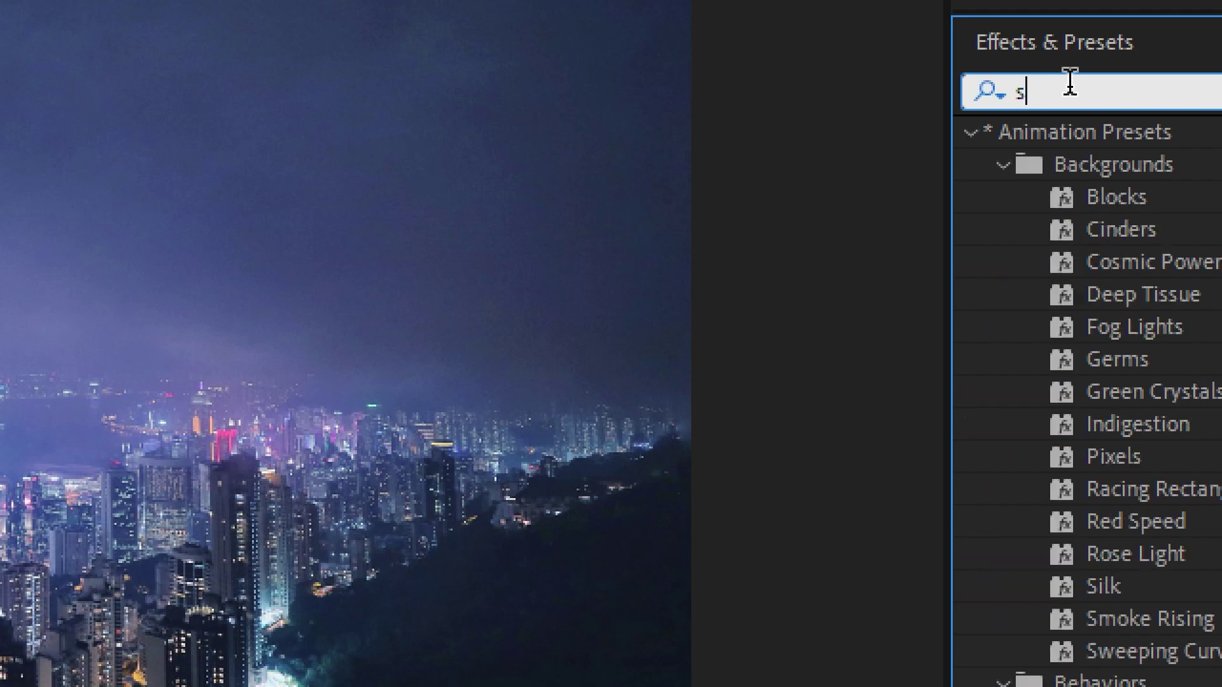
pyautogui.write('q')
pyautogui.press('BackSpace')
pyautogui.write('ab')
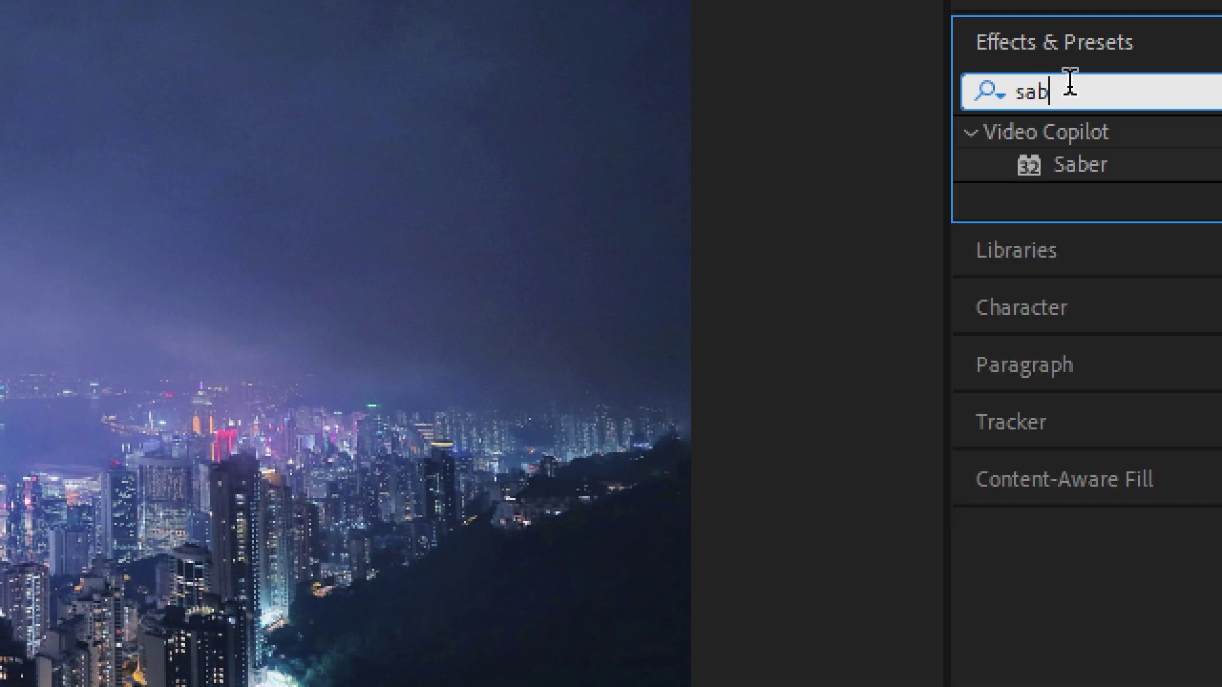
pyautogui.write('er')
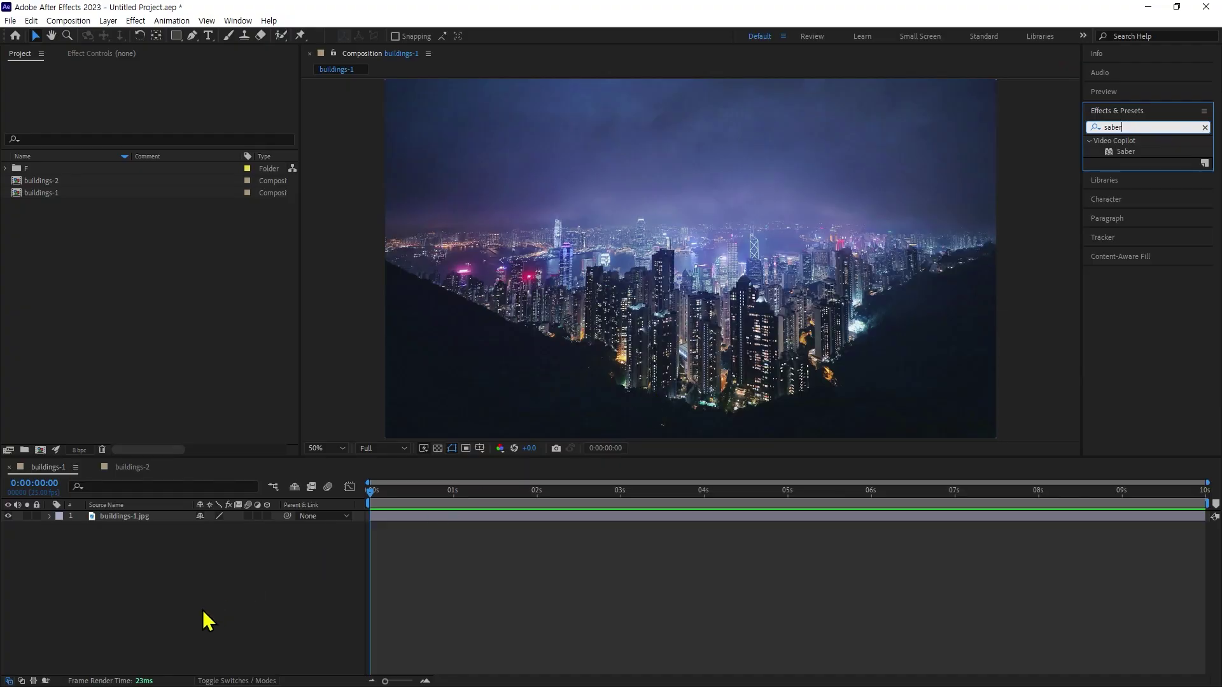
# Lock the buildings-1.jpg layer and add a comp-size Deep Magenta Solid 1 above it
pyautogui.click(202, 610)
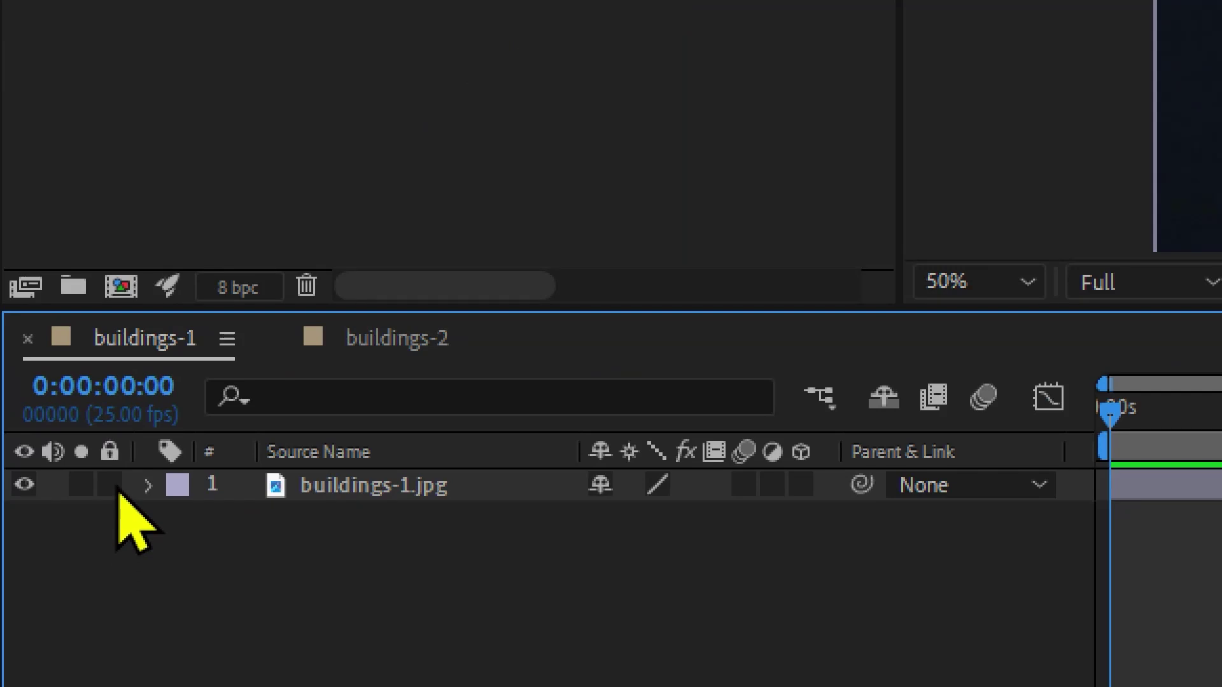
pyautogui.click(114, 486)
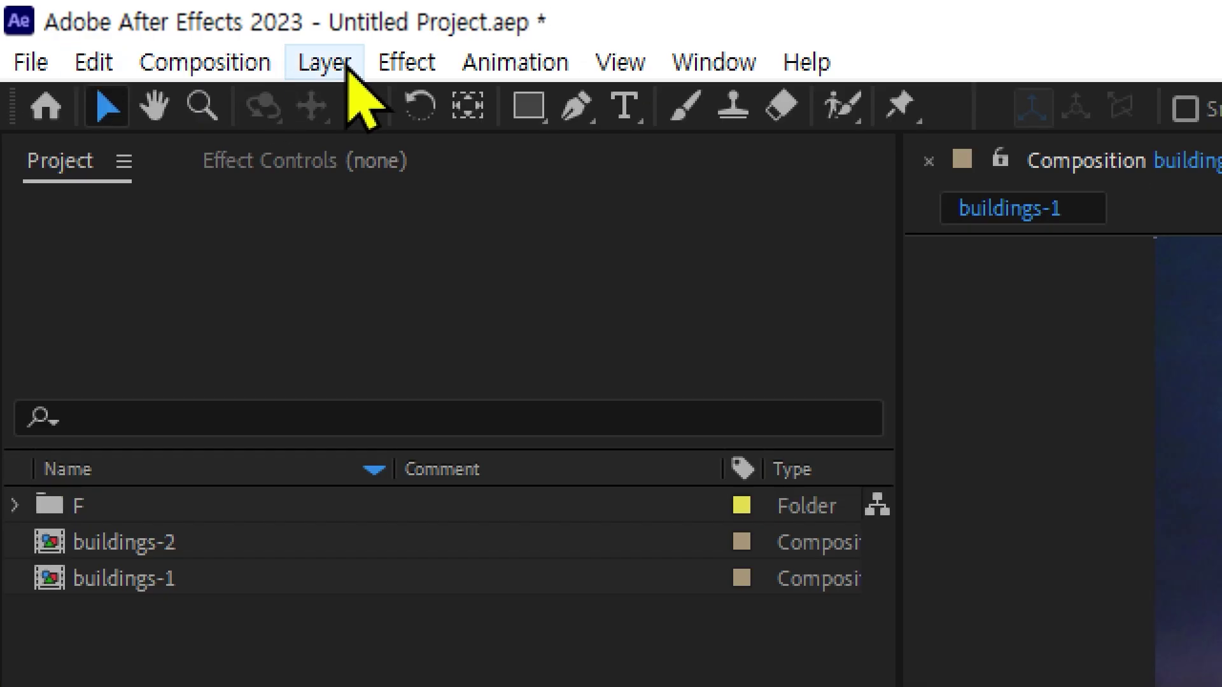
pyautogui.click(322, 62)
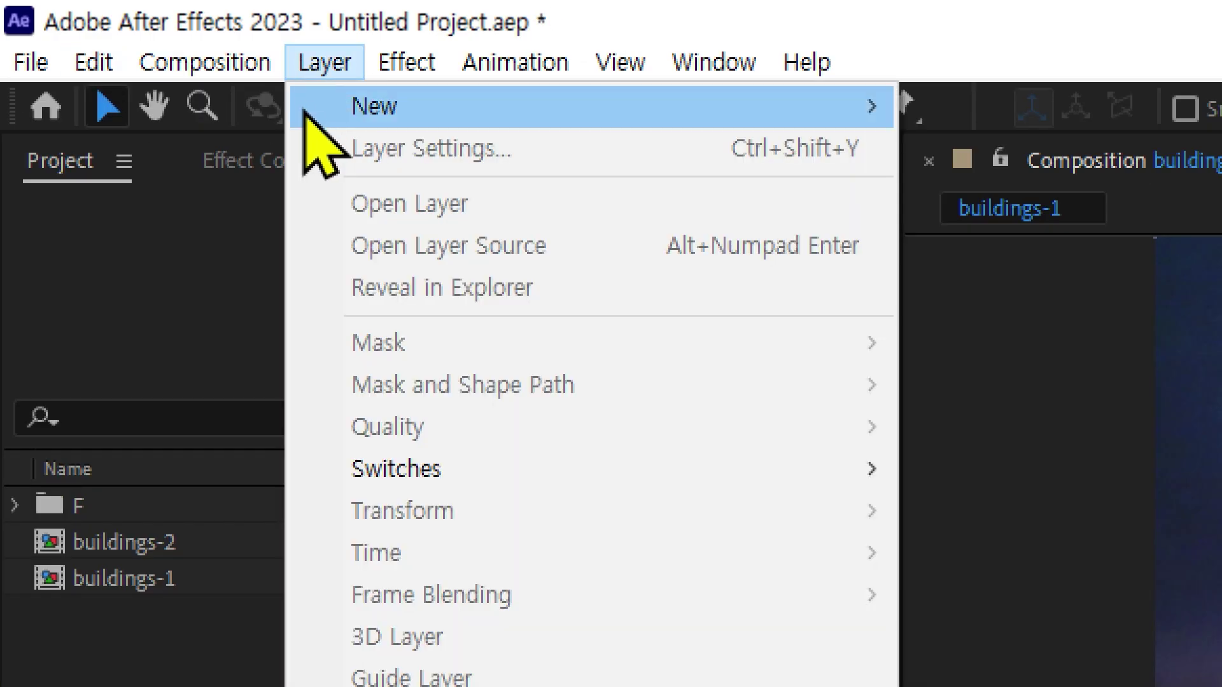
pyautogui.moveTo(327, 113)
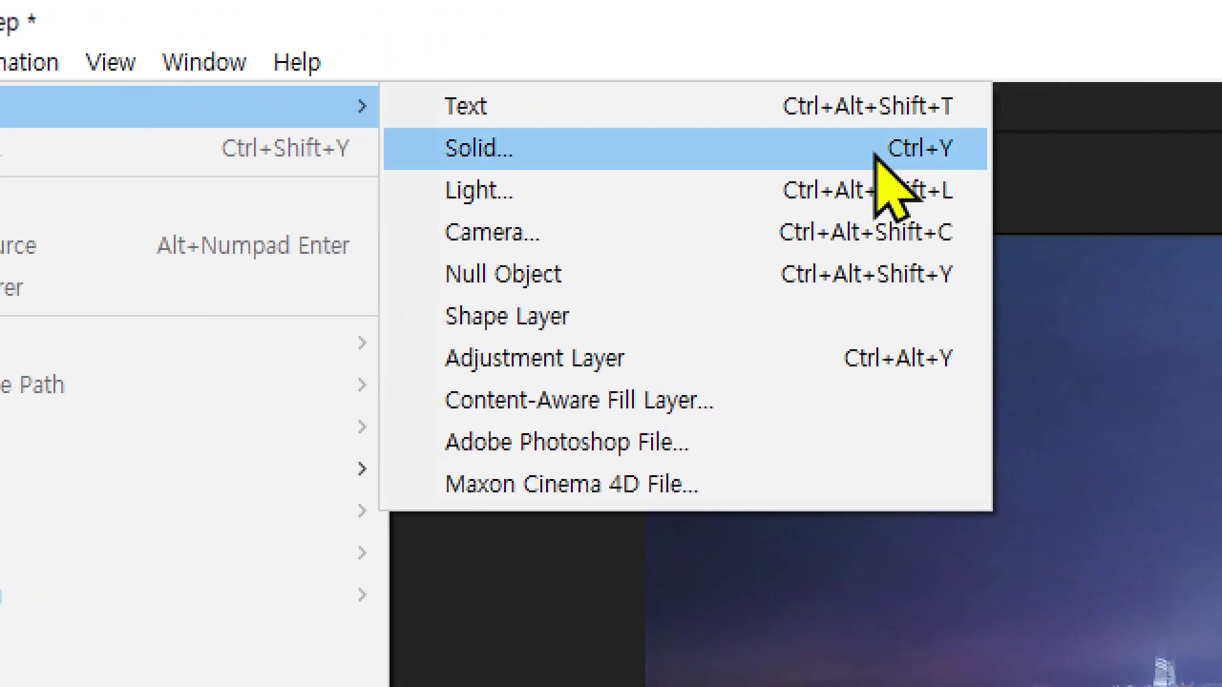
pyautogui.click(874, 154)
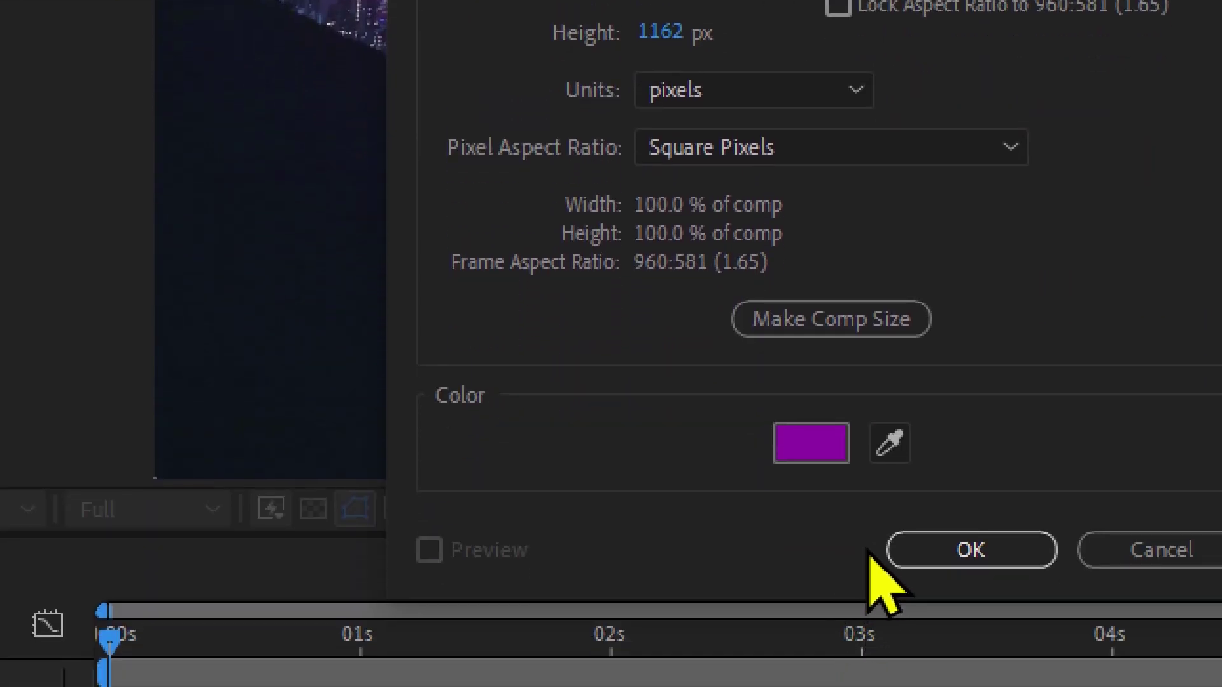
pyautogui.click(934, 544)
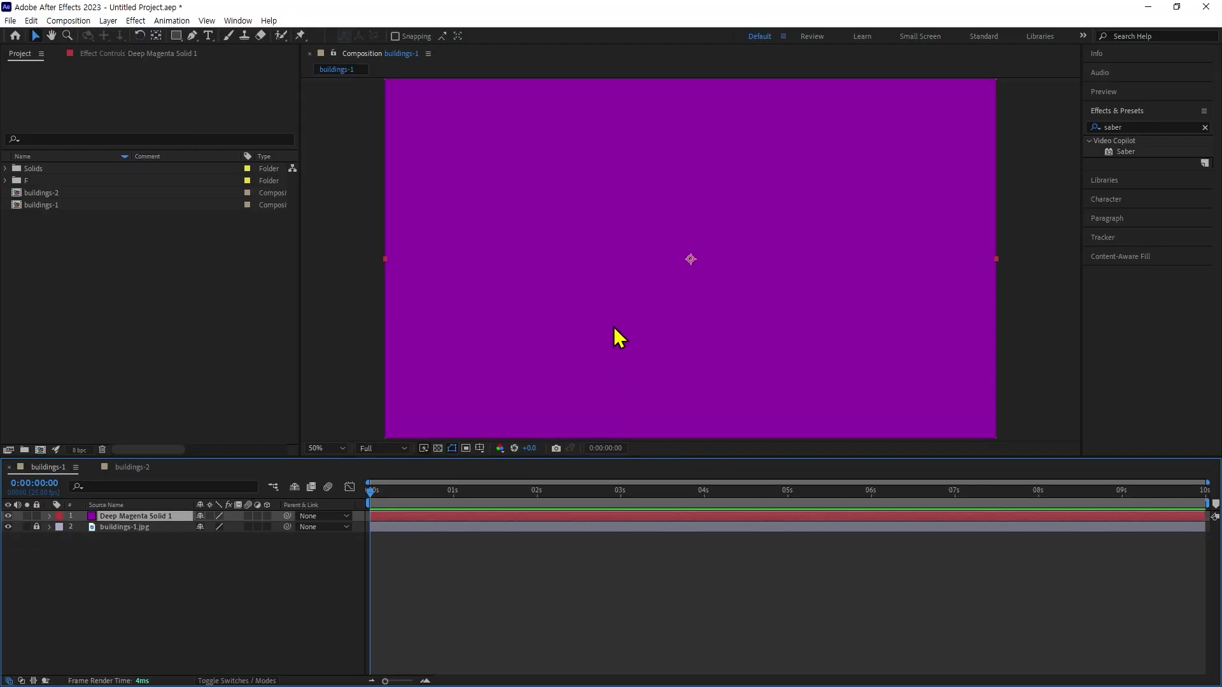
# Recentre the moved magenta solid so it covers the whole buildings-1 frame, and select its layer
pyautogui.moveTo(573, 301); pyautogui.dragTo(713, 338)
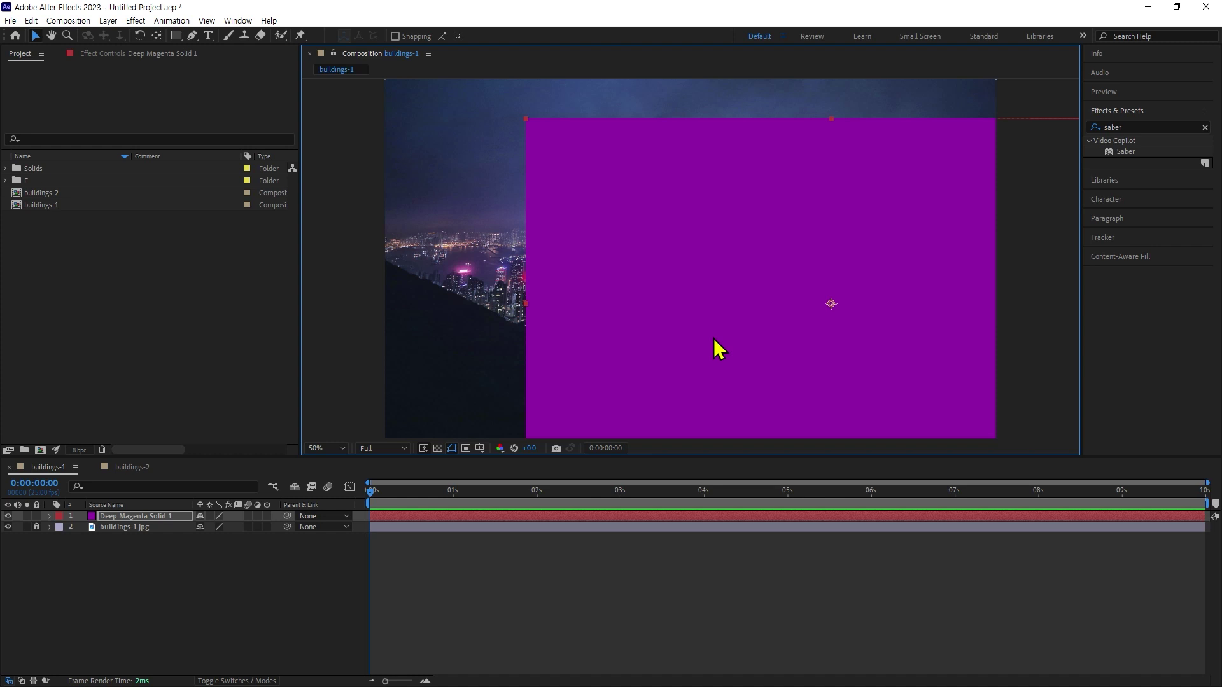
pyautogui.hotkey('ctrl', 'alt', 'f')
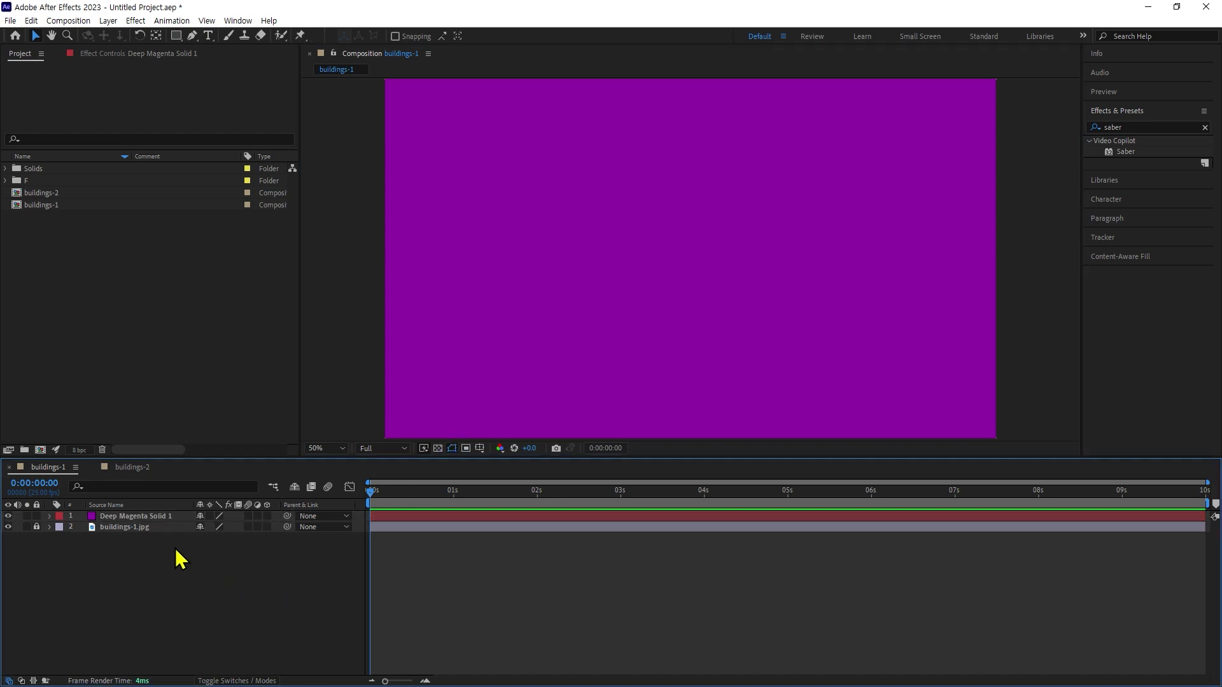
pyautogui.click(144, 517)
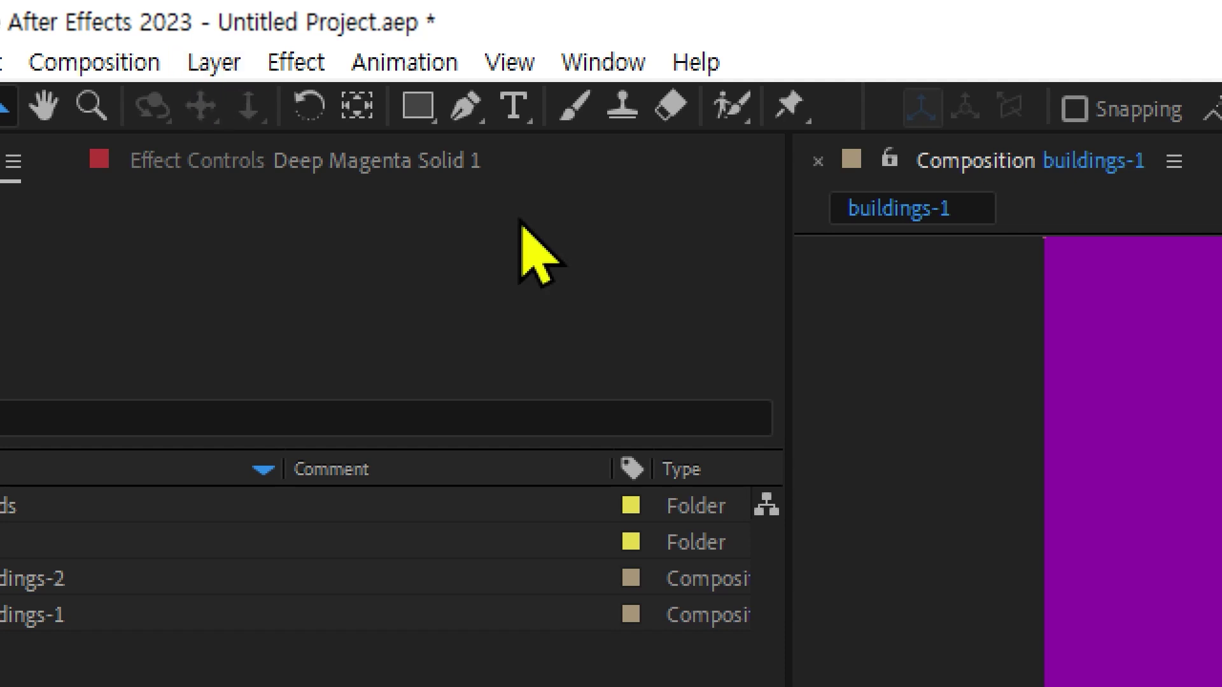
pyautogui.click(214, 67)
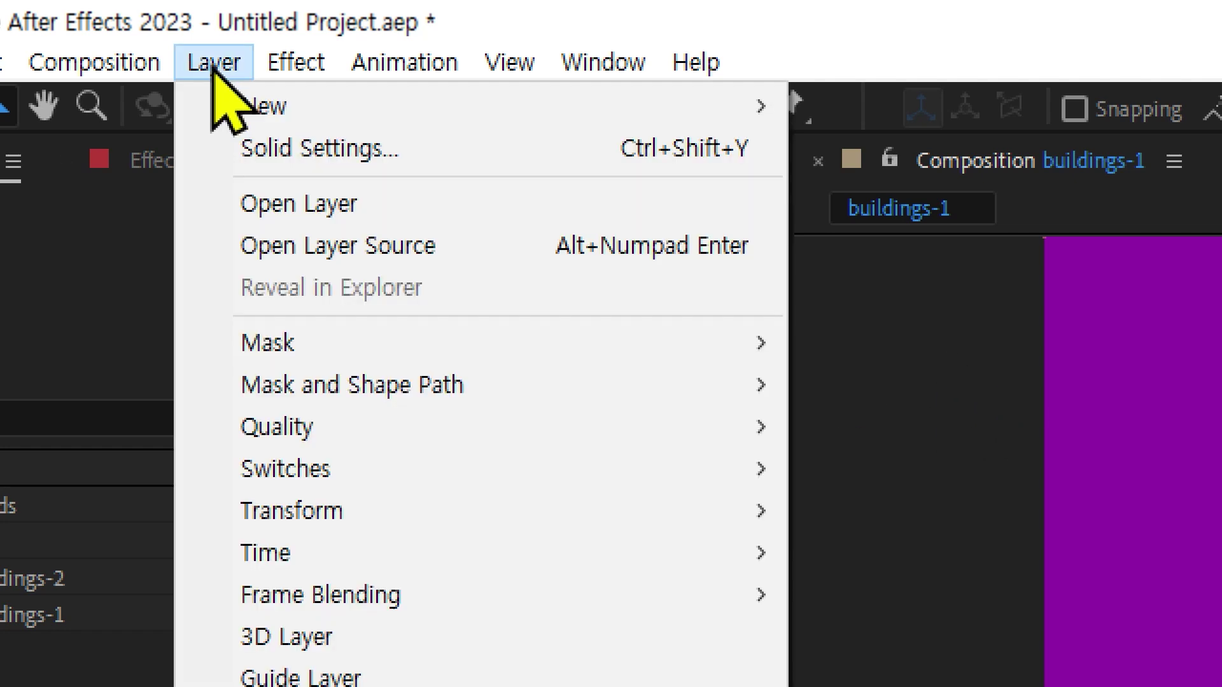
# In Solid Settings, change the solid's colour to green 16A50C, making it Deep Green Solid 1
pyautogui.click(362, 160)
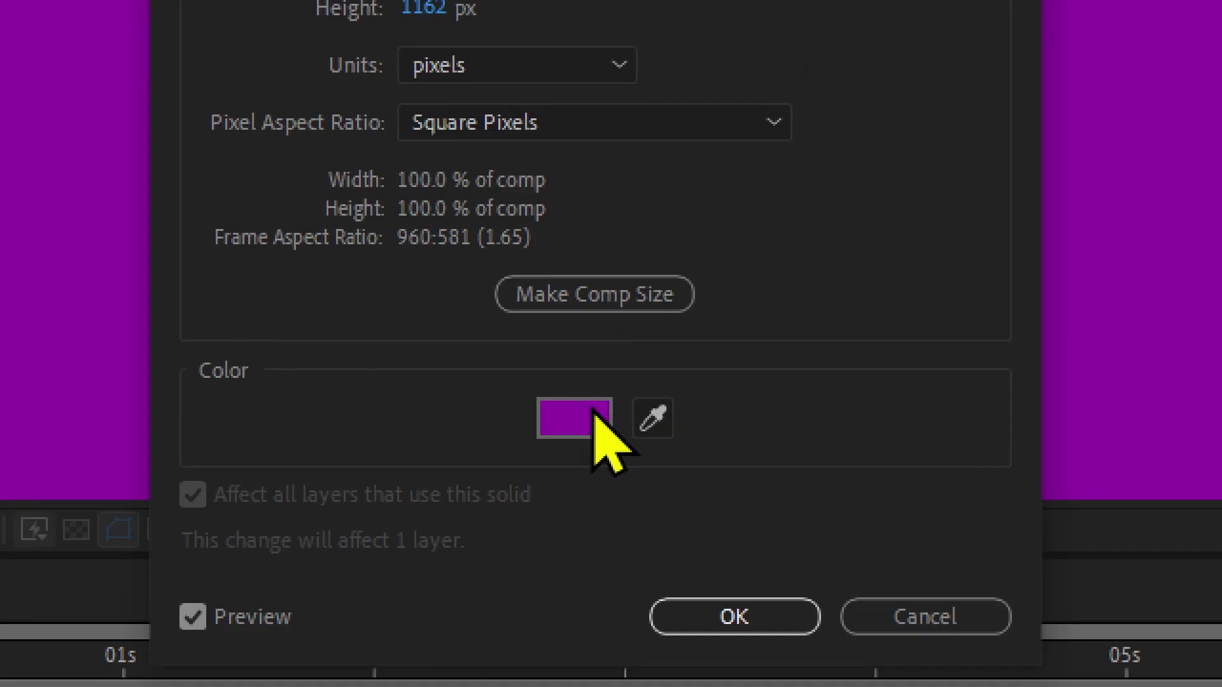
pyautogui.click(595, 417)
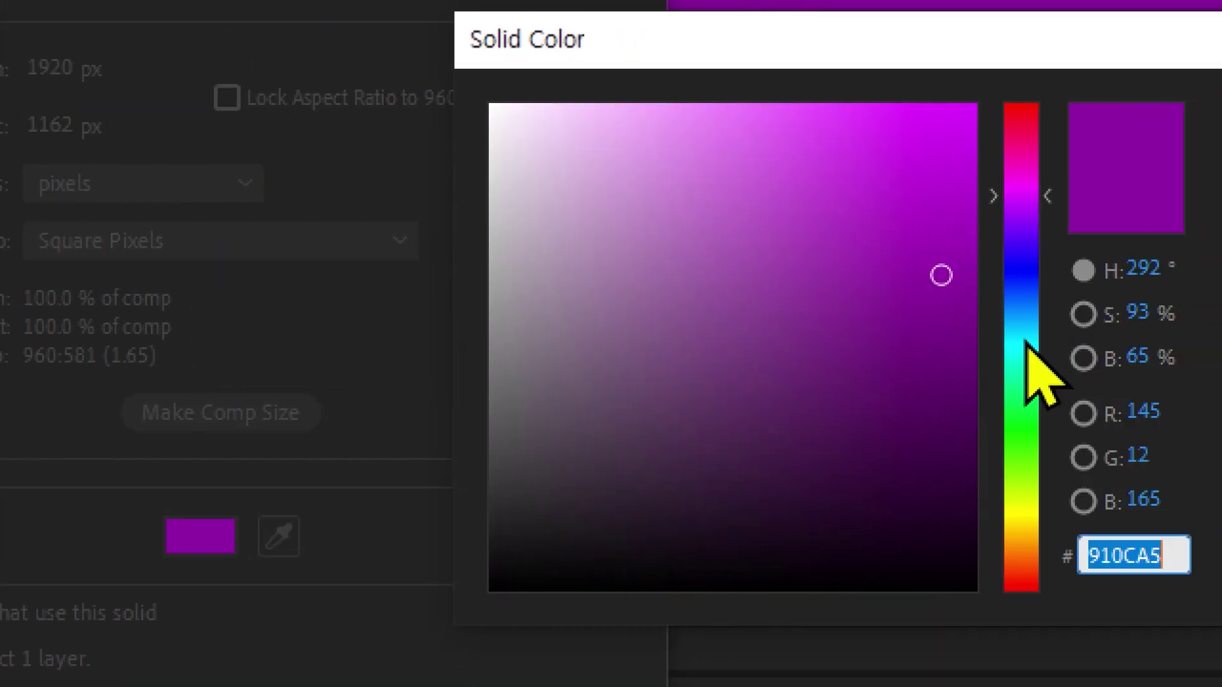
pyautogui.click(1025, 339)
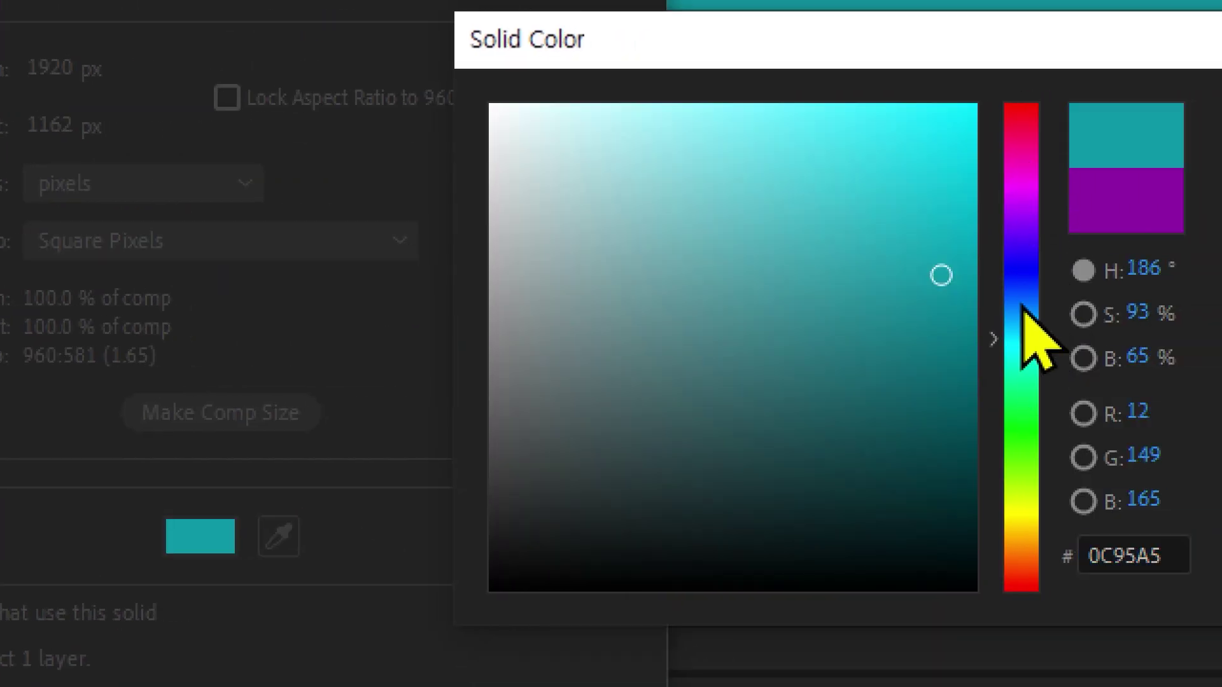
pyautogui.moveTo(1023, 318); pyautogui.dragTo(1022, 304)
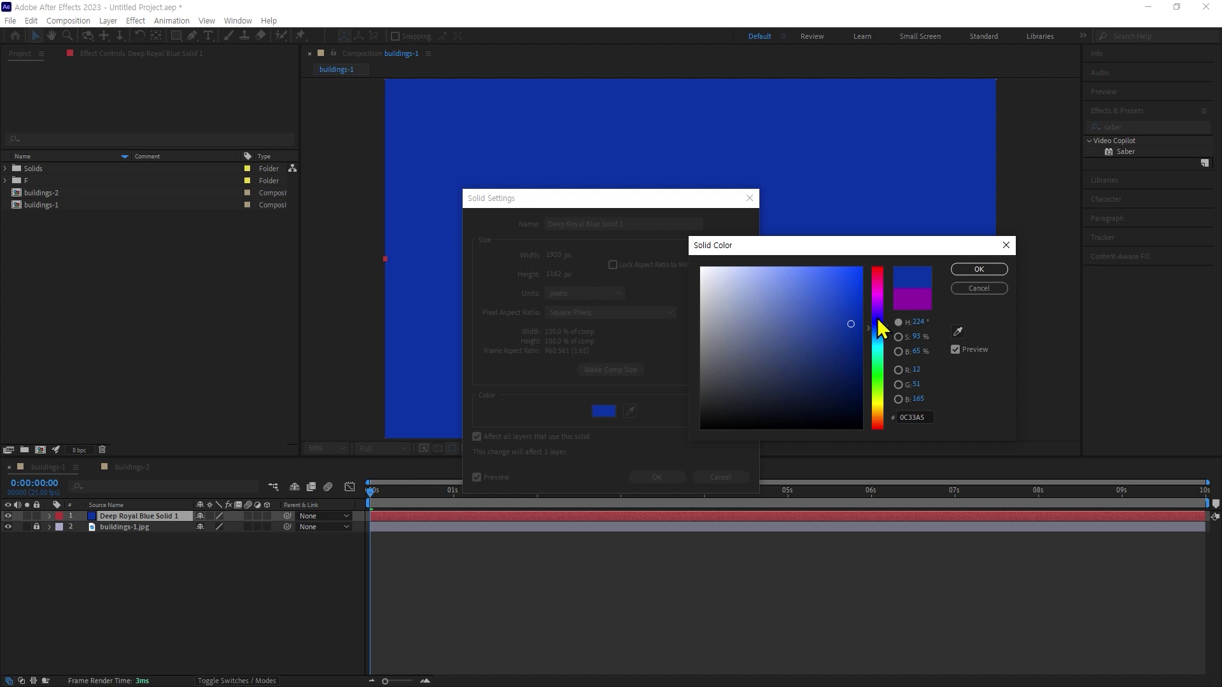
pyautogui.click(878, 293)
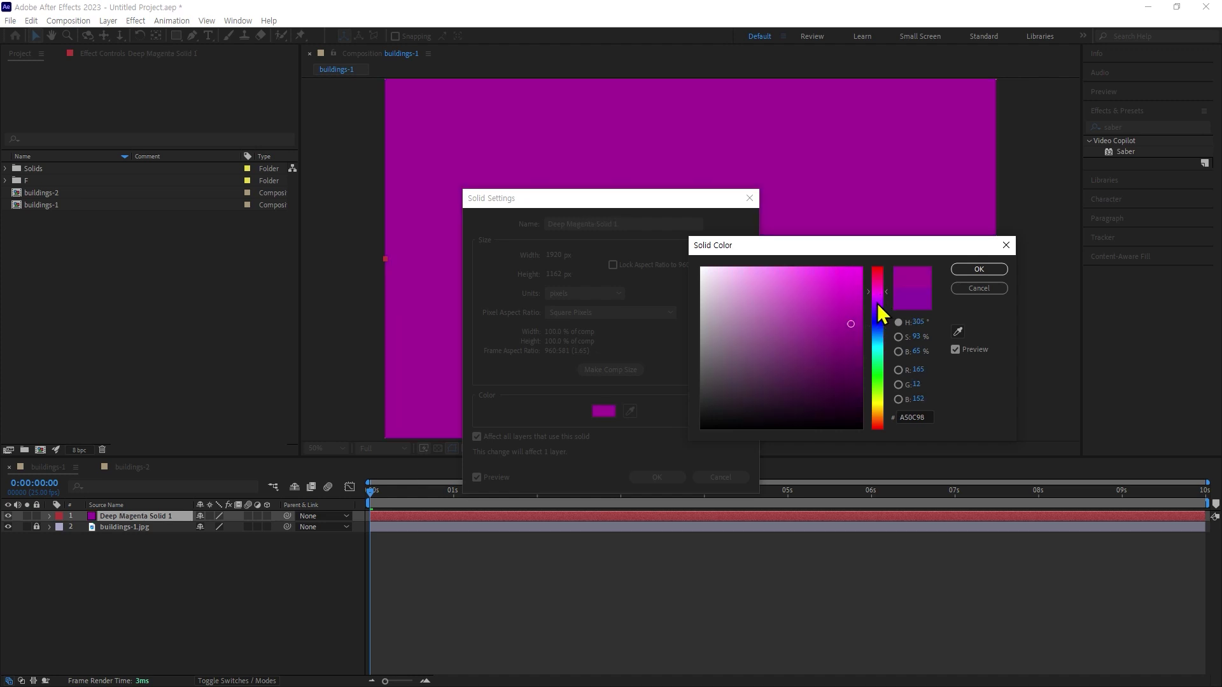
pyautogui.moveTo(878, 292); pyautogui.dragTo(877, 378)
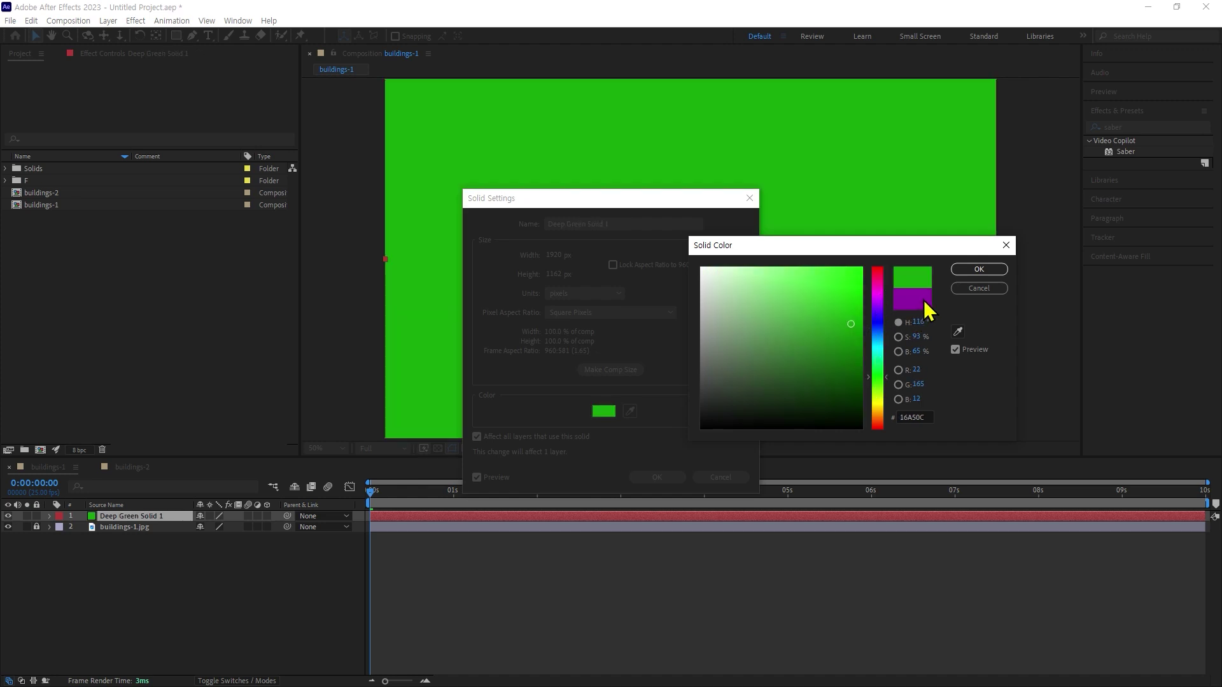
pyautogui.click(963, 271)
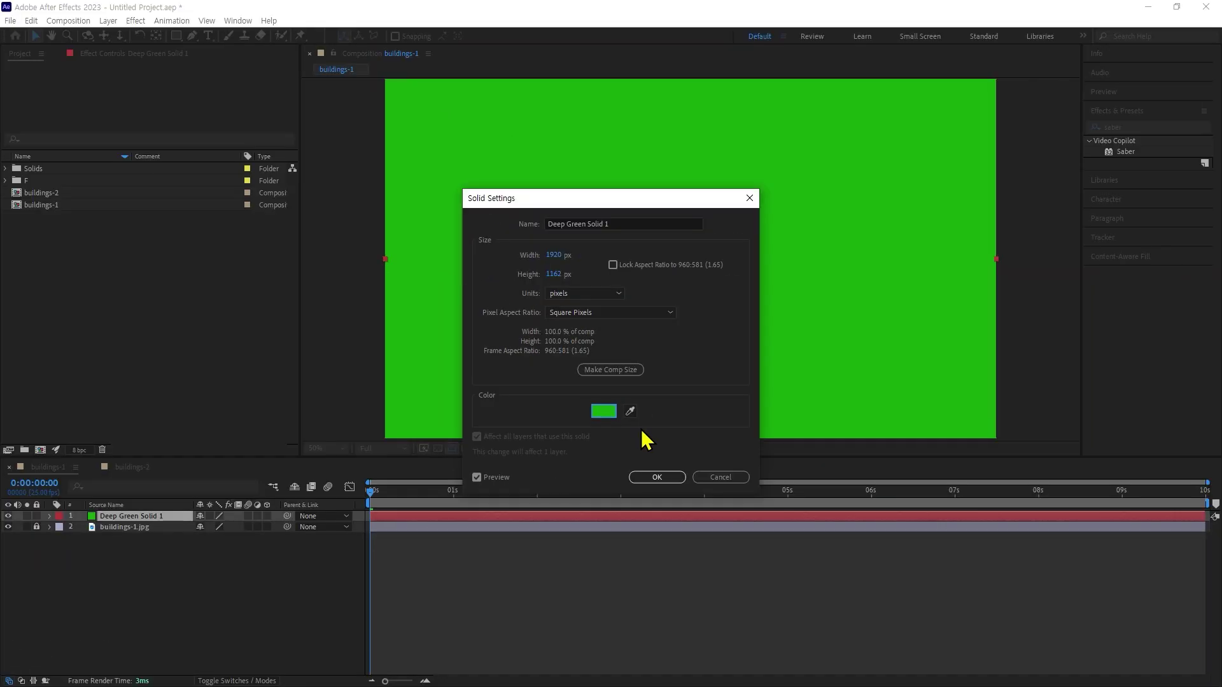
pyautogui.click(660, 481)
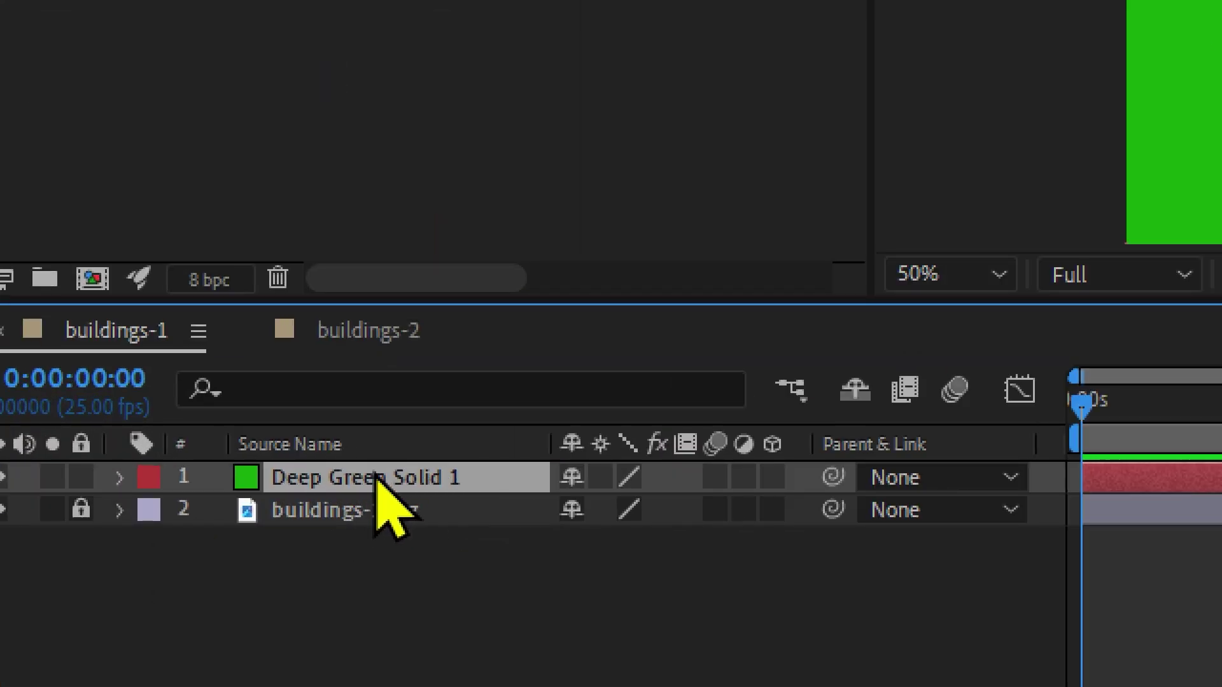
# Rename the green solid layer to Sb
pyautogui.press('Return')
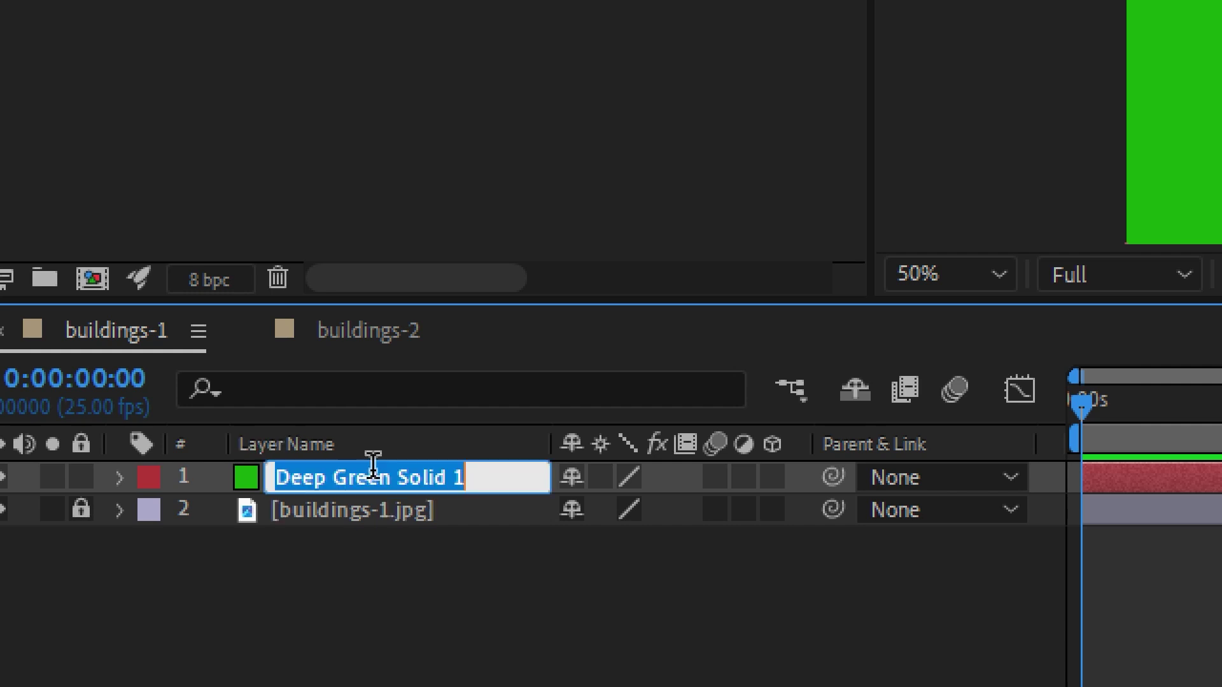
pyautogui.write('Sb')
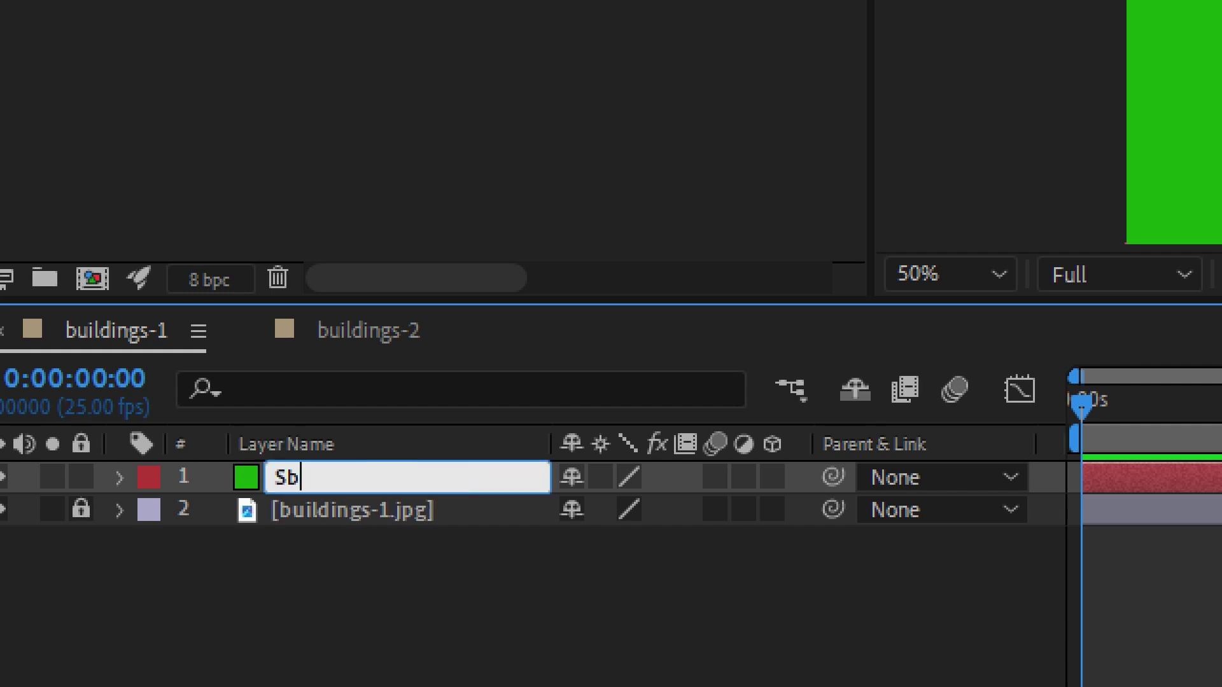
pyautogui.press('Return')
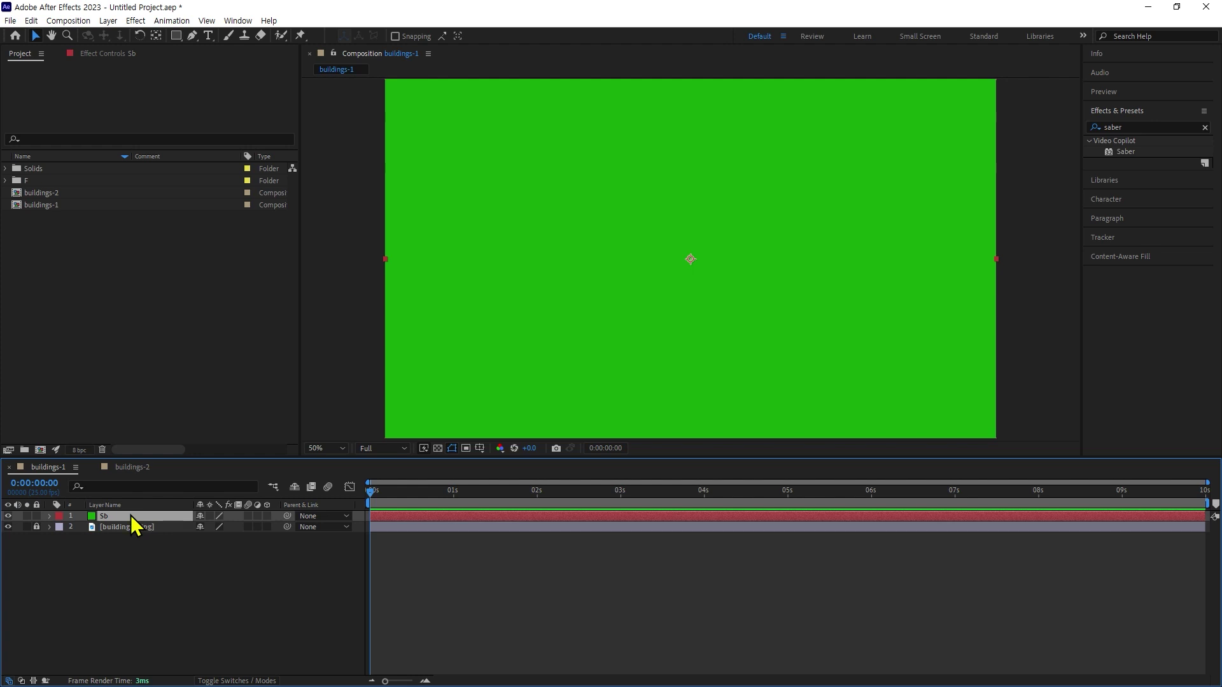
# Toggle the Sb layer's visibility on and off to compare it with the city photo
pyautogui.click(7, 516)
pyautogui.click(7, 516)
pyautogui.click(8, 516)
pyautogui.click(8, 516)
pyautogui.click(7, 516)
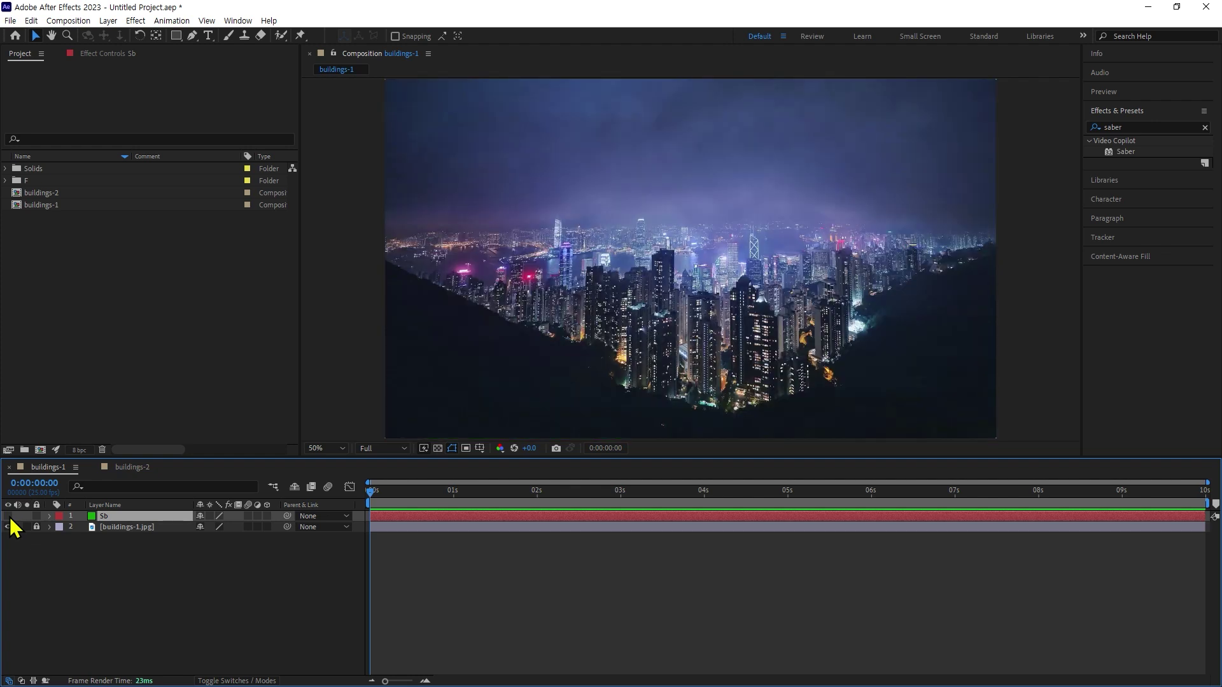
pyautogui.click(8, 516)
pyautogui.click(8, 516)
pyautogui.click(7, 516)
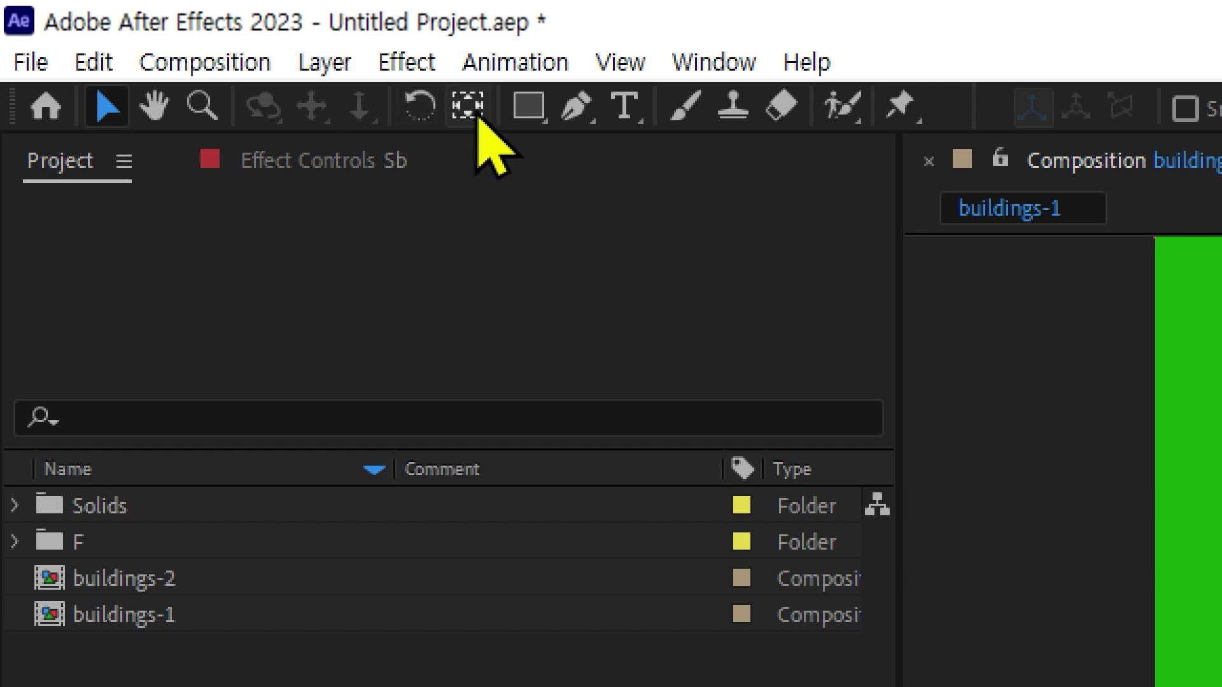
# Select the Pen tool, then briefly hide and show the Sb layer
pyautogui.click(571, 104)
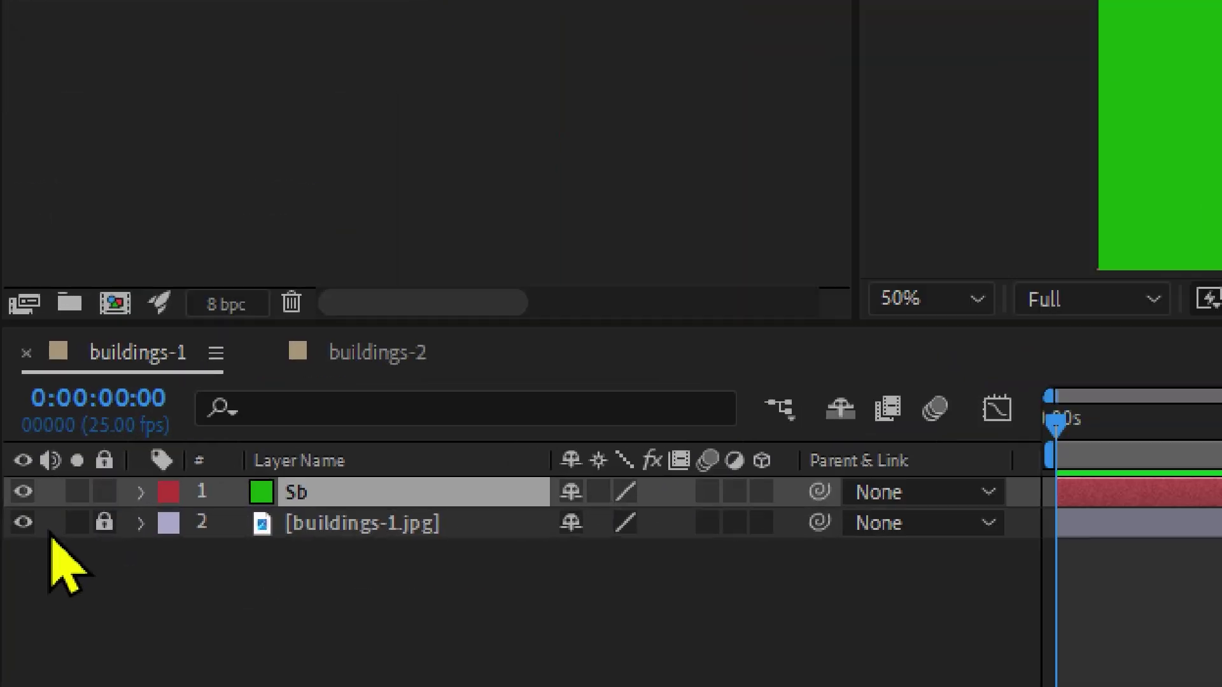
pyautogui.click(24, 493)
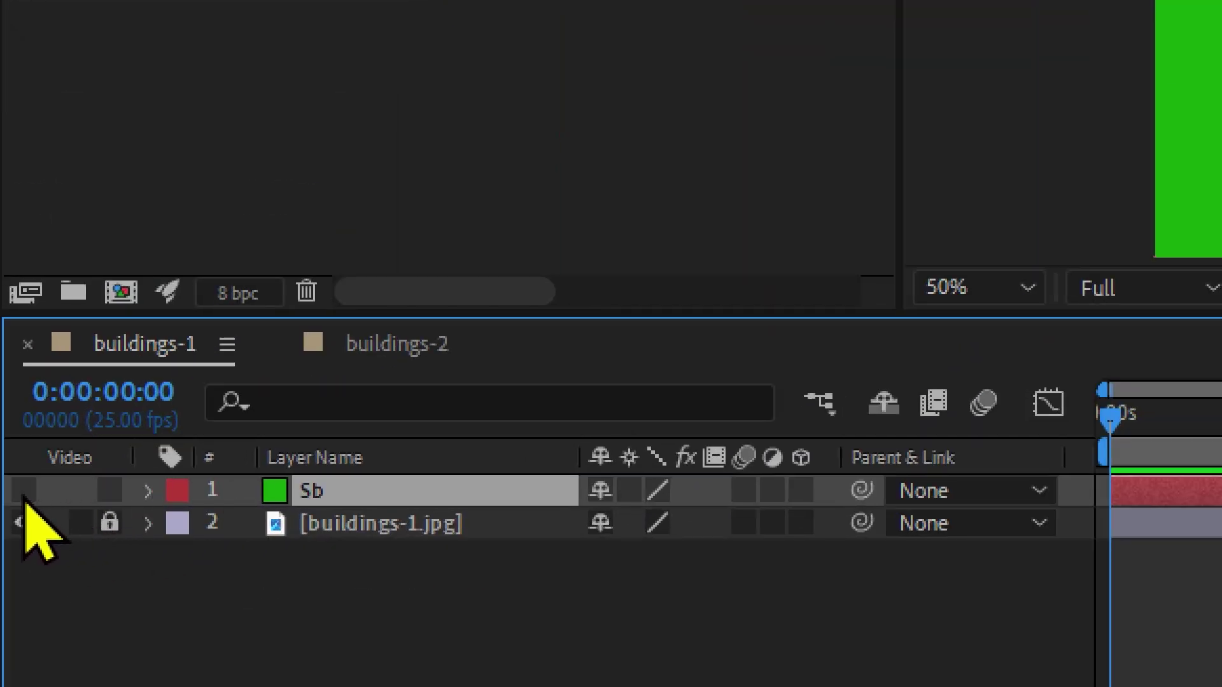
pyautogui.click(24, 491)
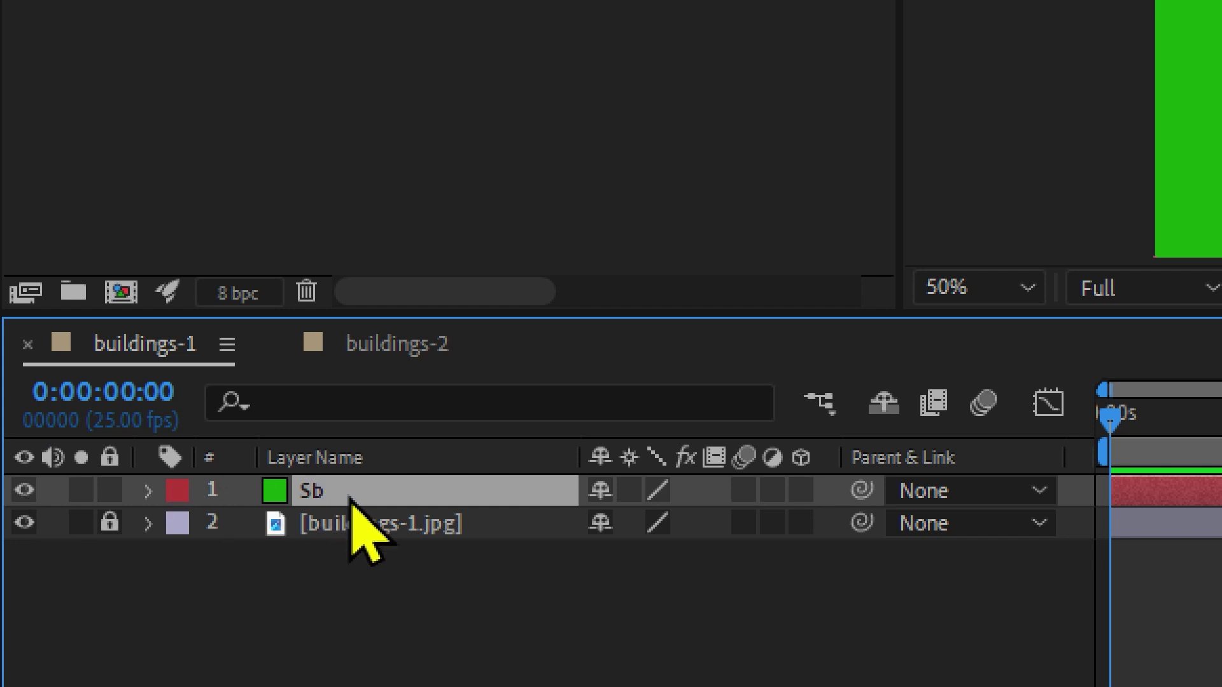
# Lower the Sb layer's opacity to 72% so the city photo shows through
pyautogui.press('t')
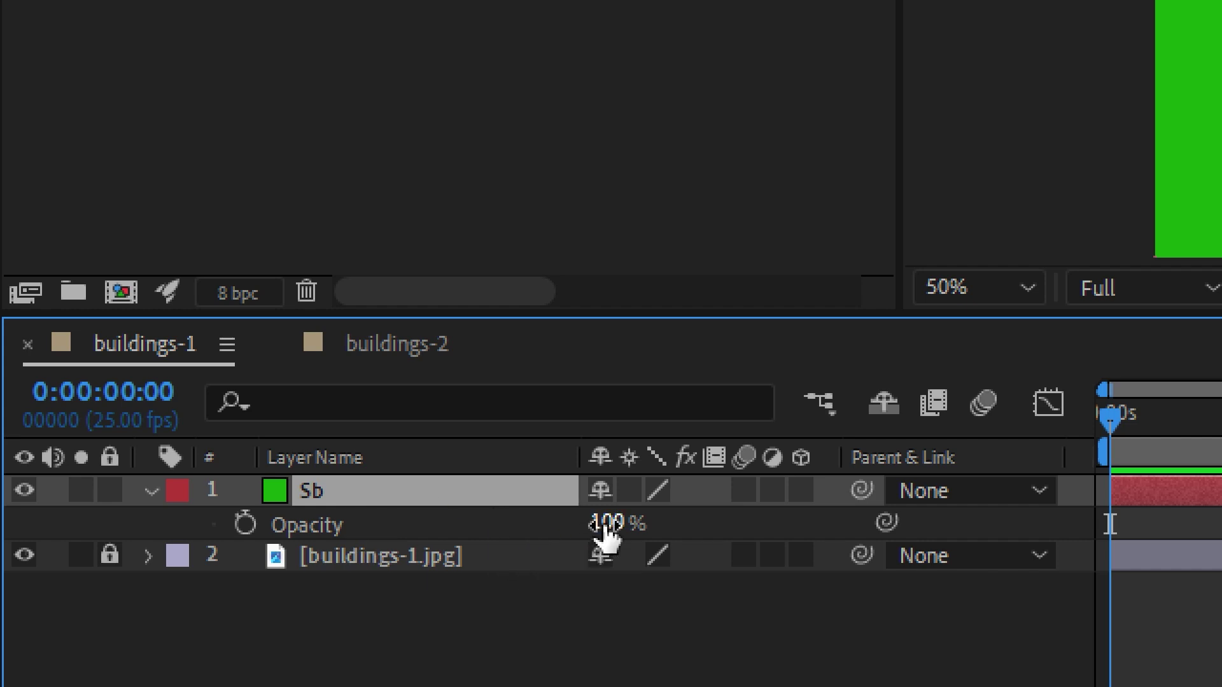
pyautogui.moveTo(605, 532); pyautogui.dragTo(178, 524)
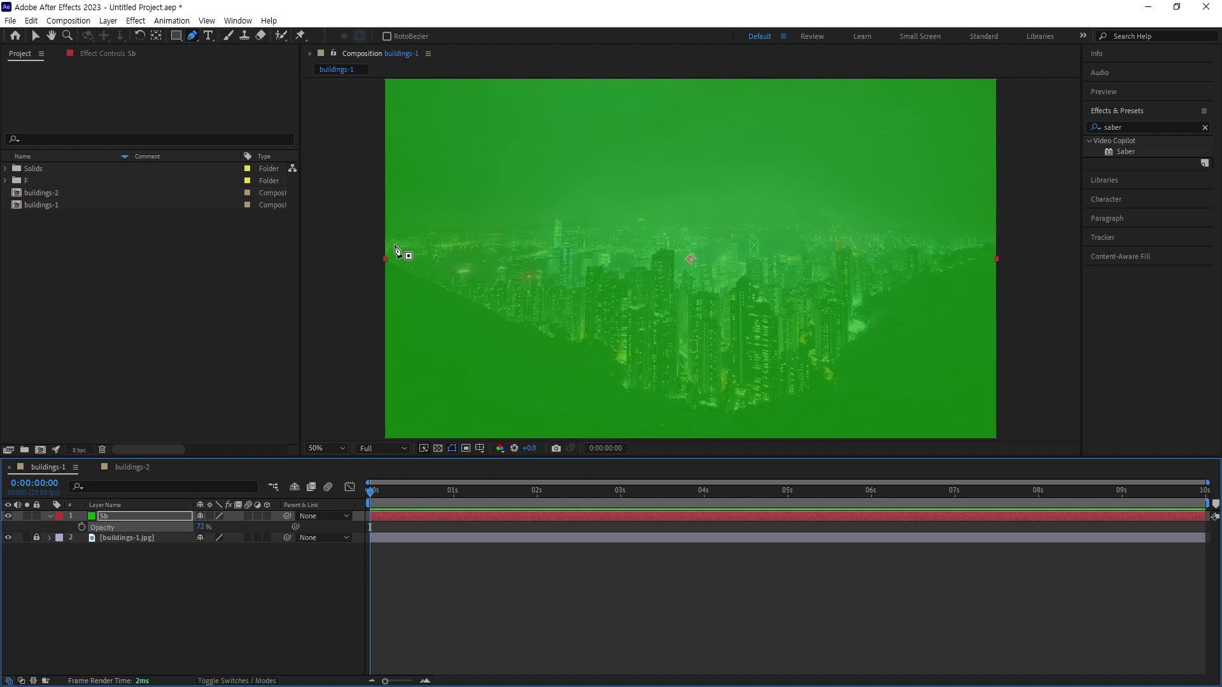
# Draw the curving, looping mask path across the city skyline on Sb, then switch to the Selection tool
pyautogui.press(',')
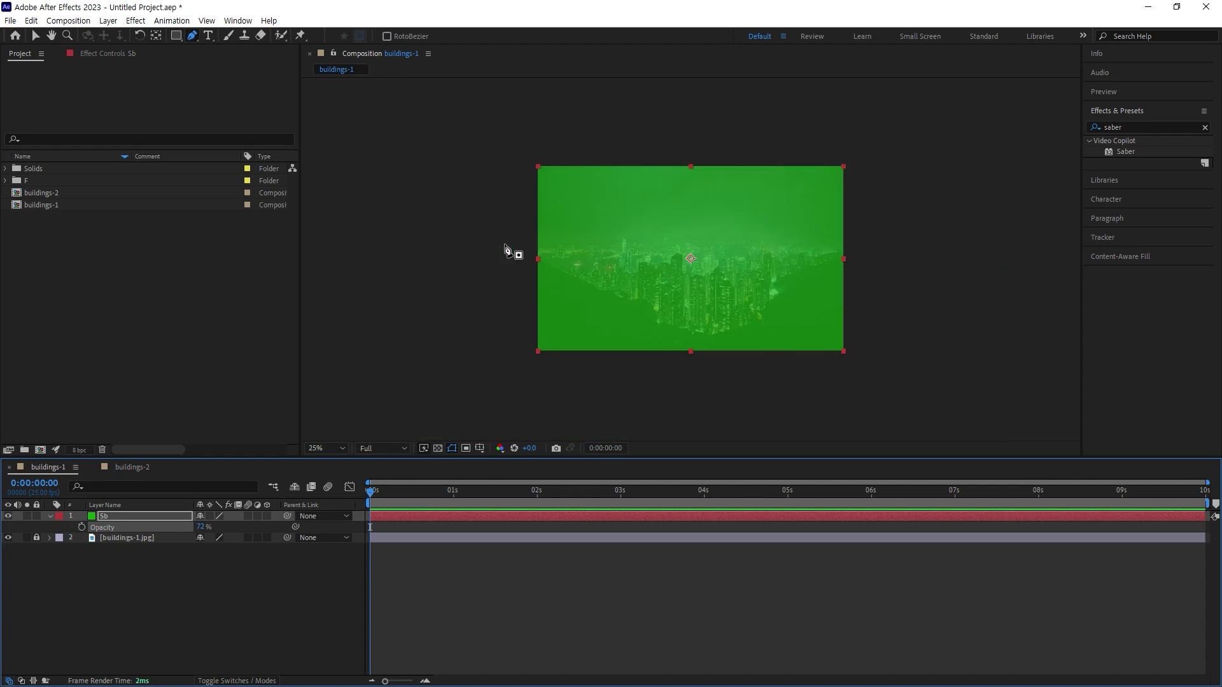
pyautogui.click(485, 245)
pyautogui.moveTo(596, 261); pyautogui.dragTo(644, 252)
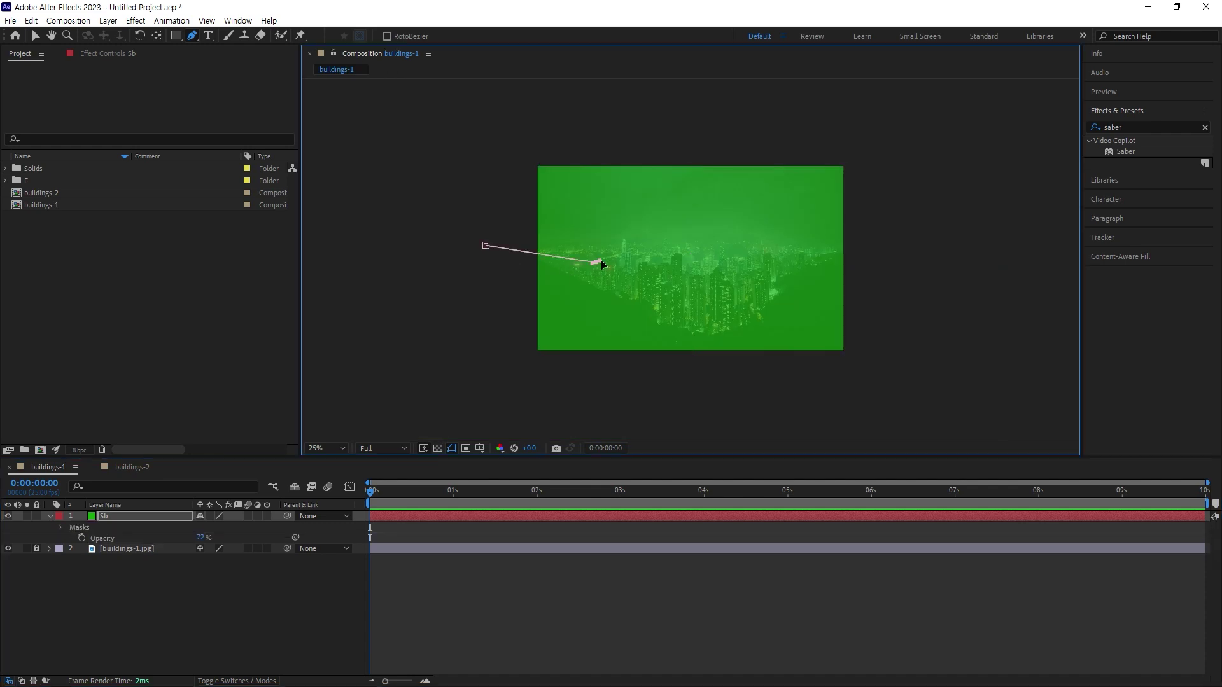
pyautogui.moveTo(721, 233); pyautogui.dragTo(747, 248)
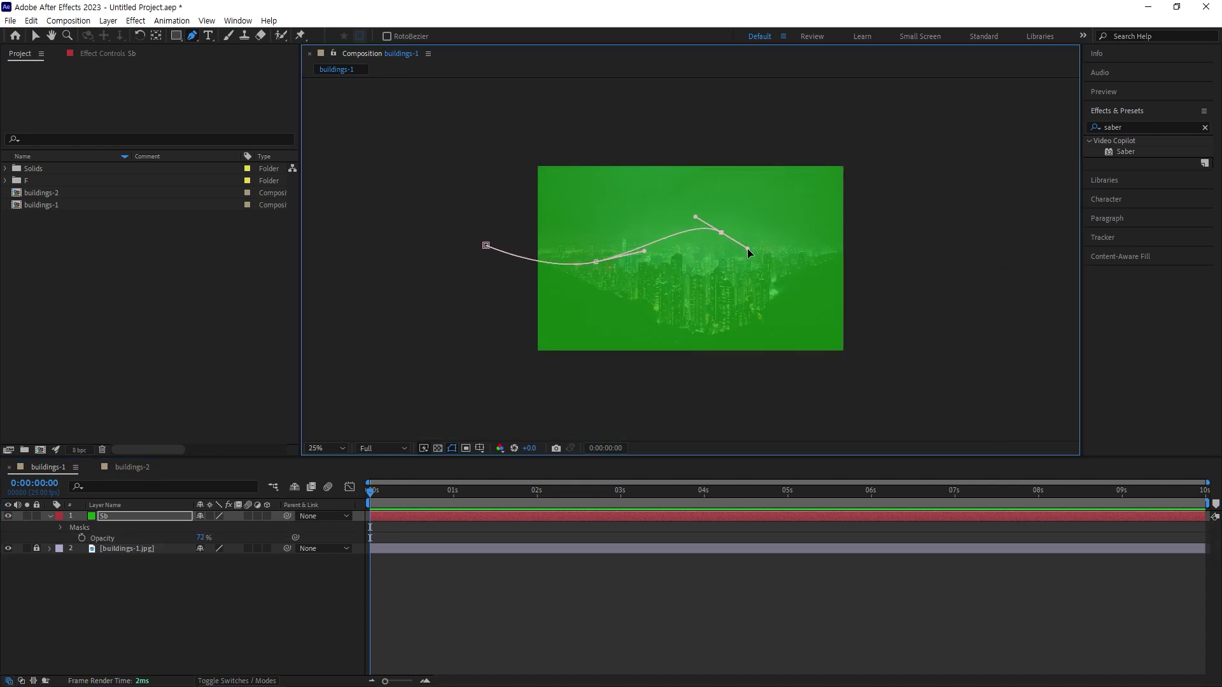
pyautogui.click(653, 287)
pyautogui.moveTo(653, 287); pyautogui.dragTo(638, 269)
pyautogui.moveTo(752, 229); pyautogui.dragTo(792, 231)
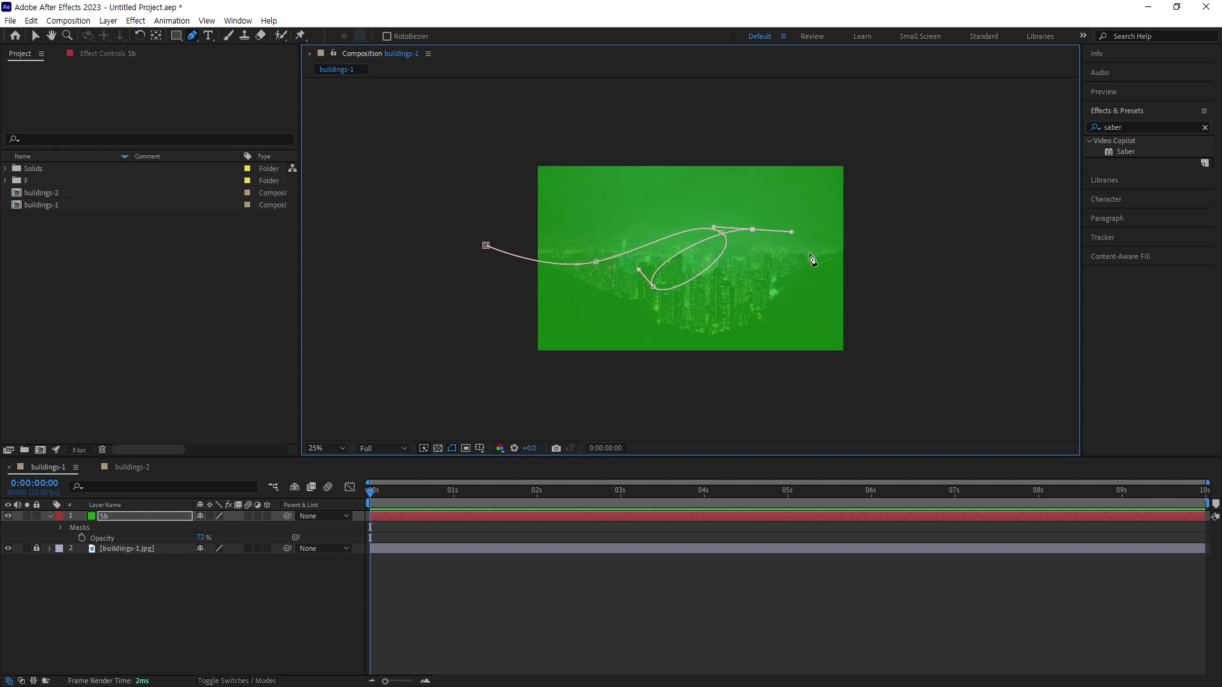
pyautogui.click(811, 255)
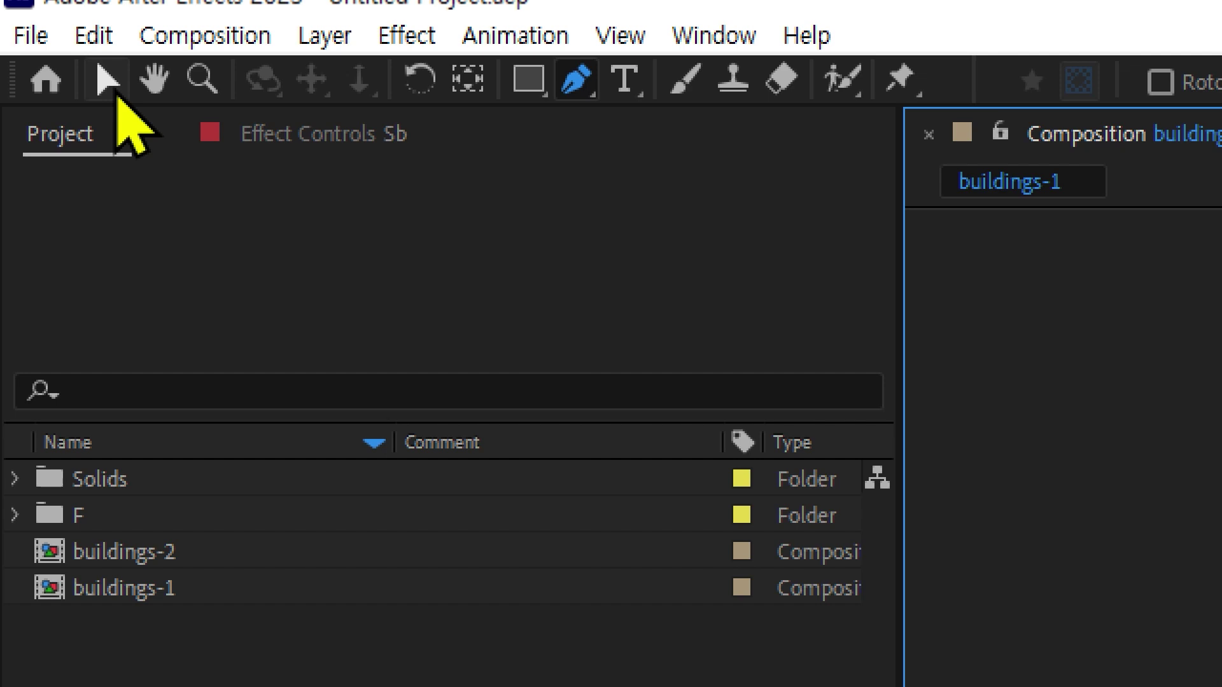
pyautogui.click(116, 93)
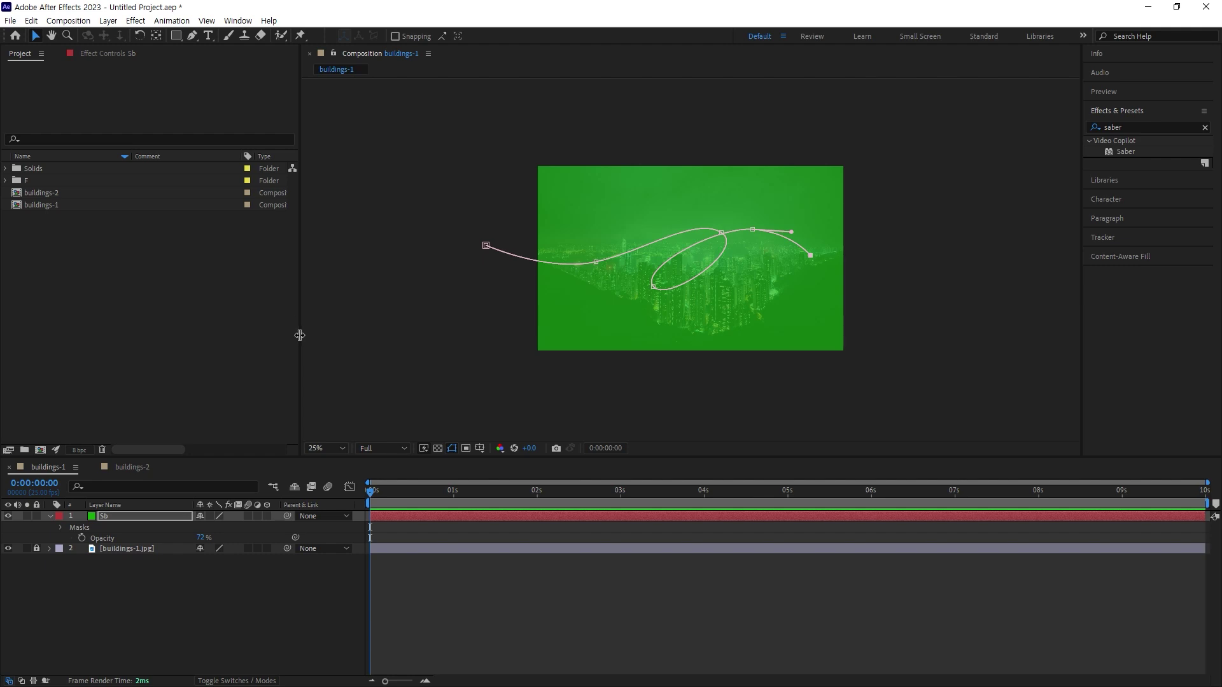
# Save the project as Sb in the Downloads > 포폴8-3 folder
pyautogui.hotkey('ctrl', 's')
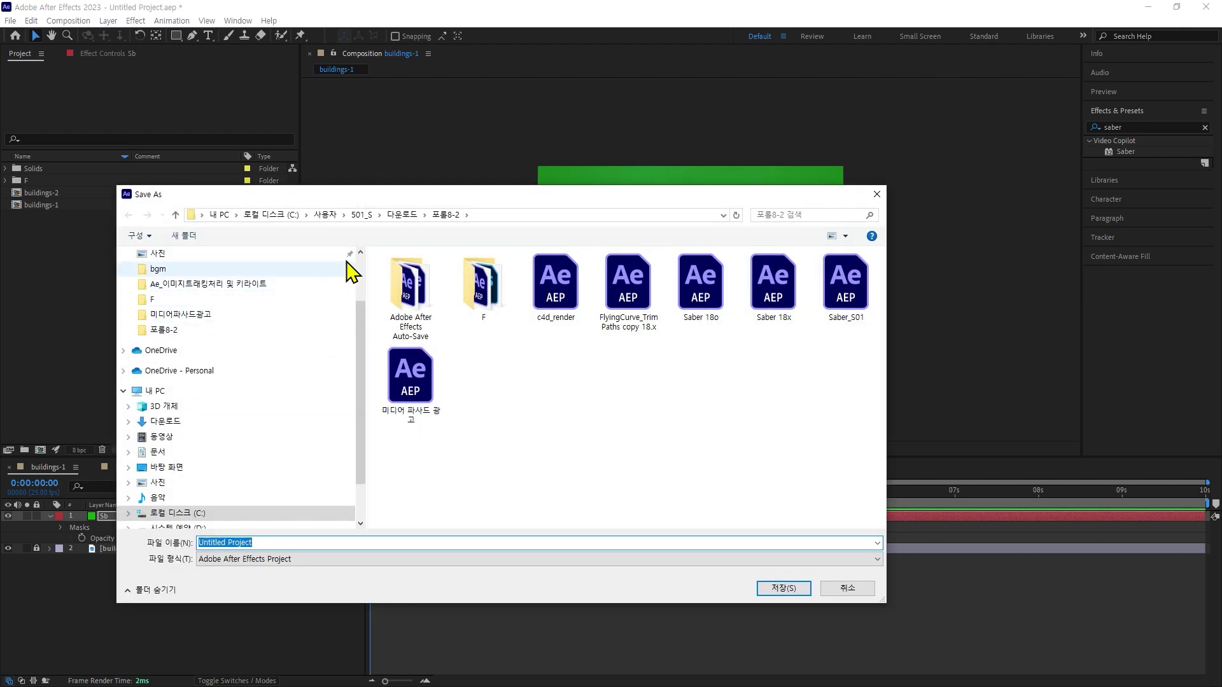
pyautogui.click(400, 215)
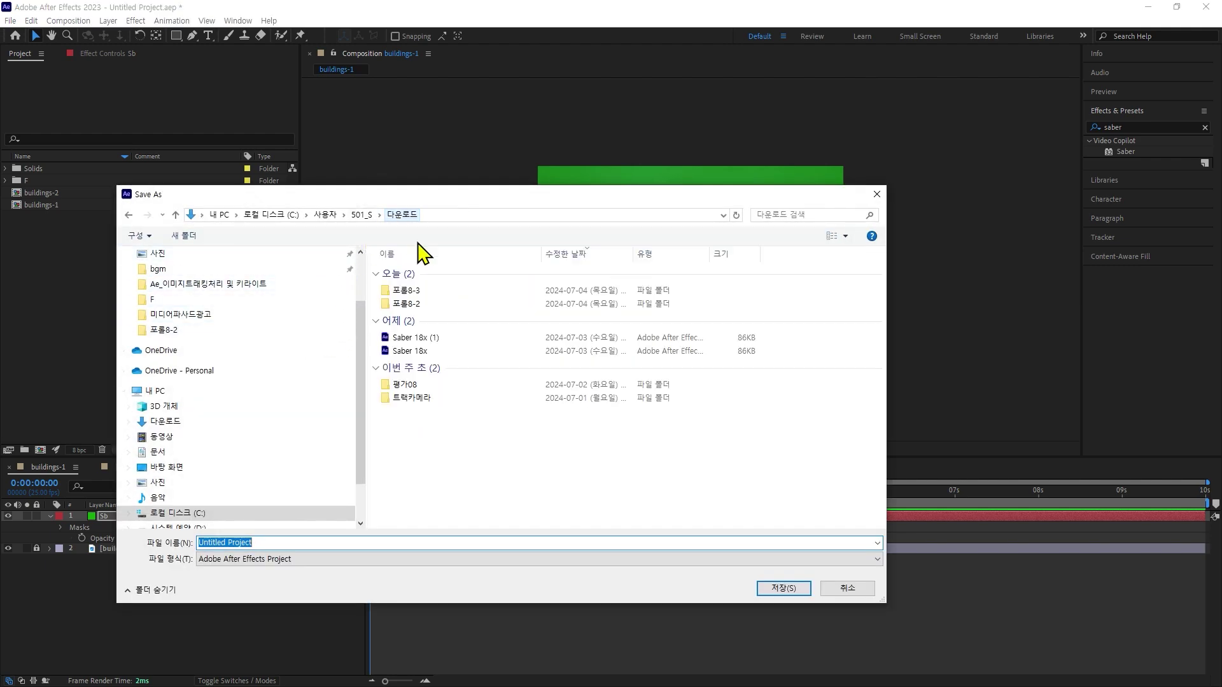
pyautogui.doubleClick(419, 292)
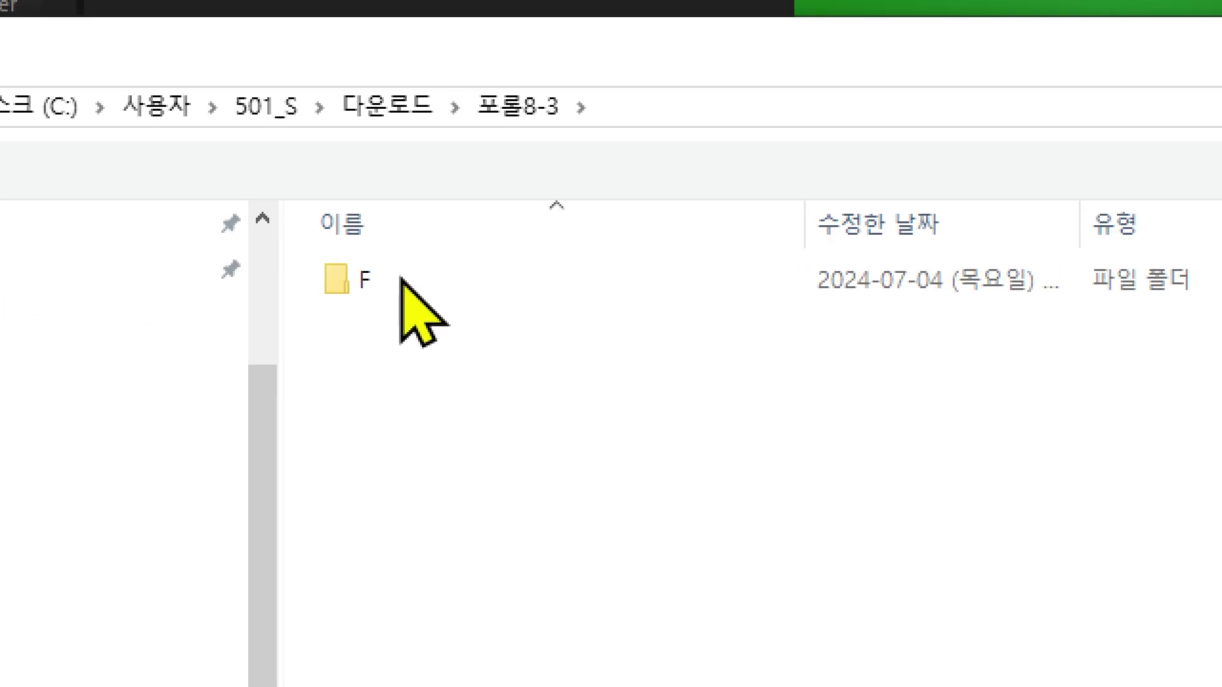
pyautogui.doubleClick(406, 273)
pyautogui.click(515, 107)
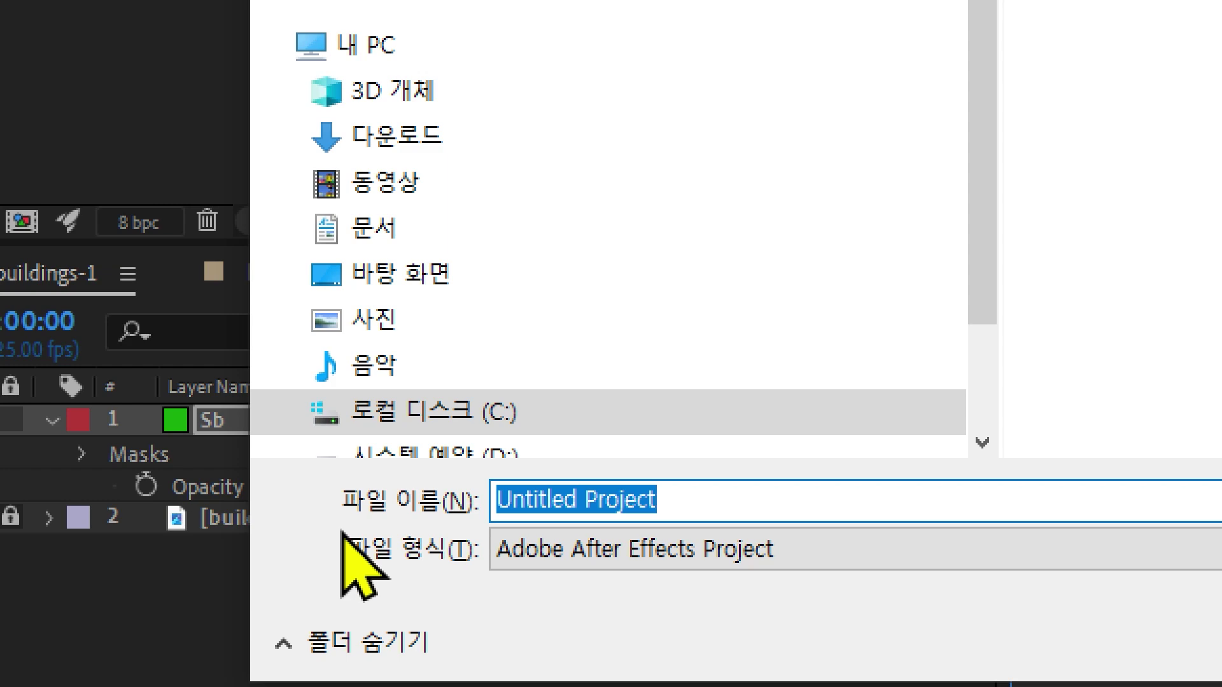
pyautogui.write('Sb')
pyautogui.press('Return')
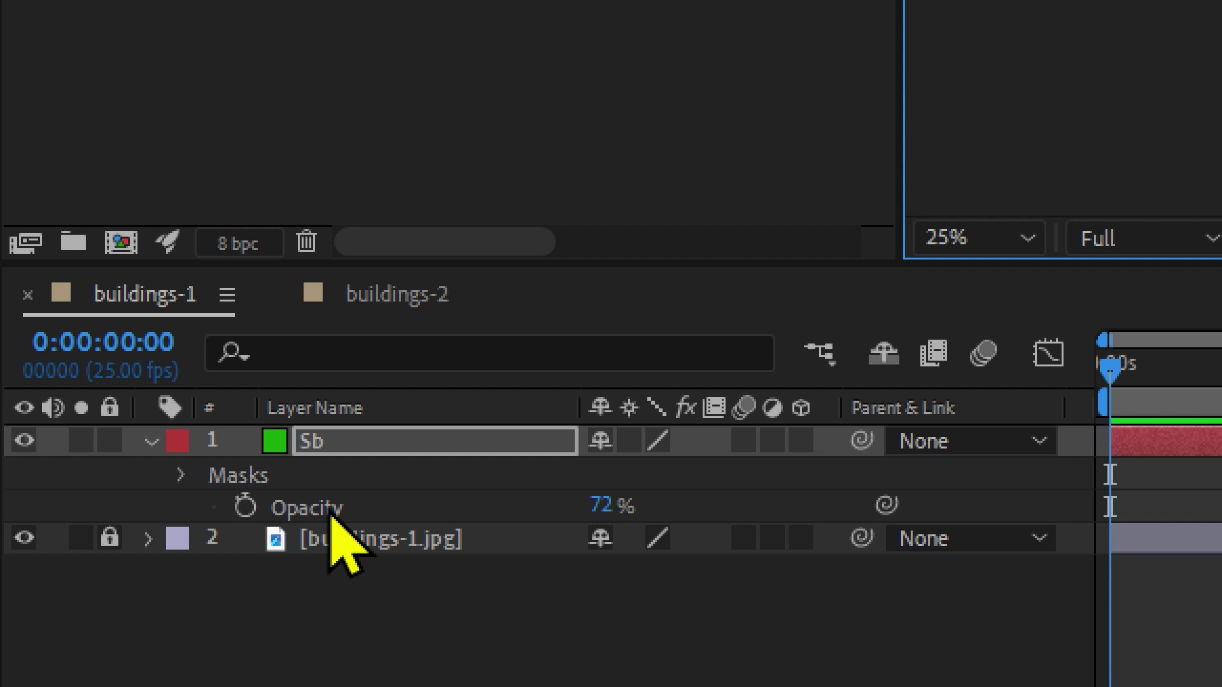
# Reset the Sb layer's Opacity to 100%, commit the layer name Sb, and collapse its properties
pyautogui.rightClick(331, 514)
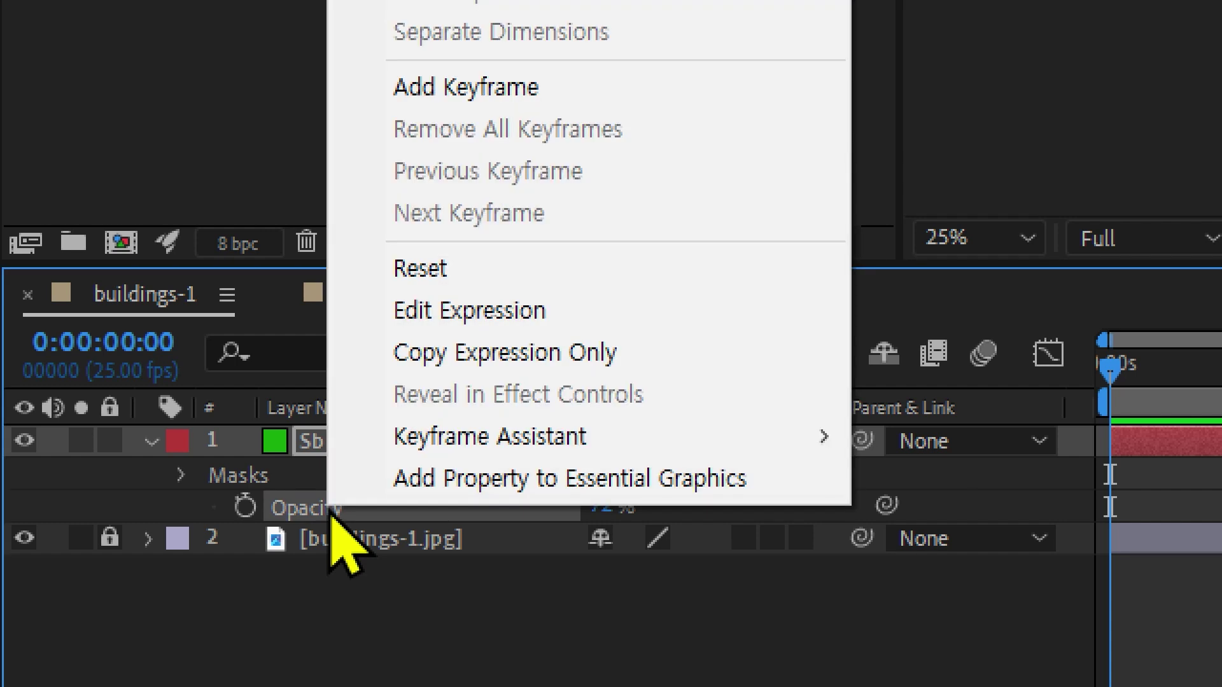
pyautogui.click(459, 279)
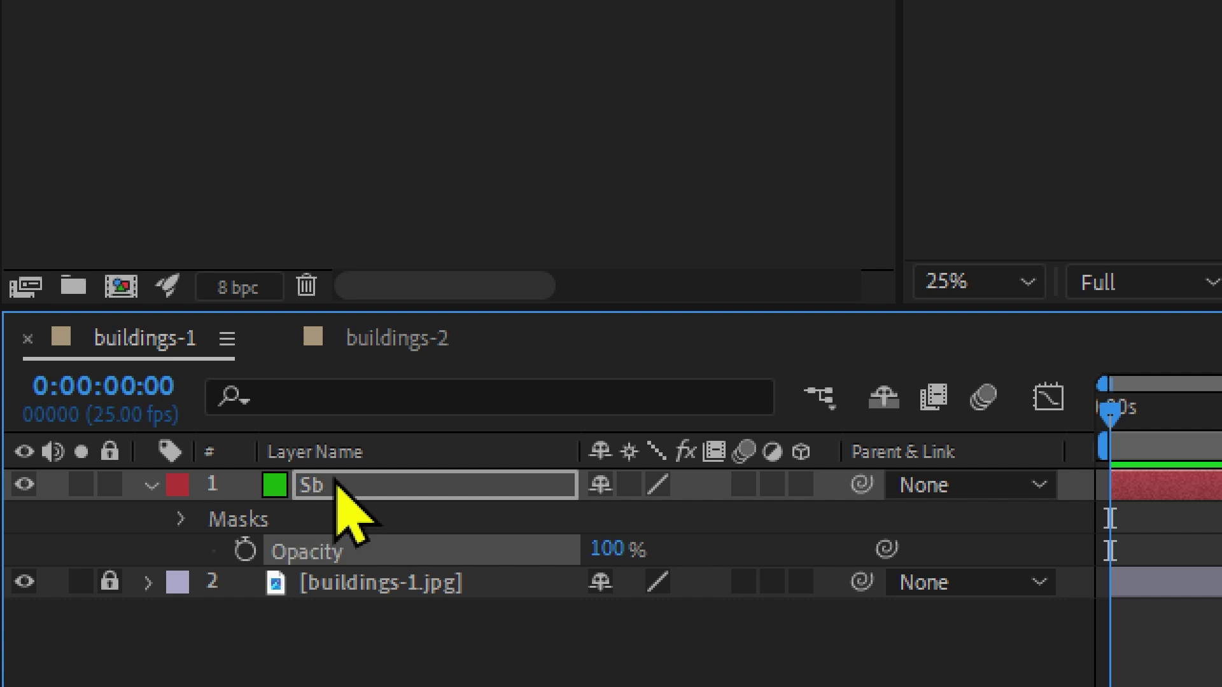
pyautogui.press('Return')
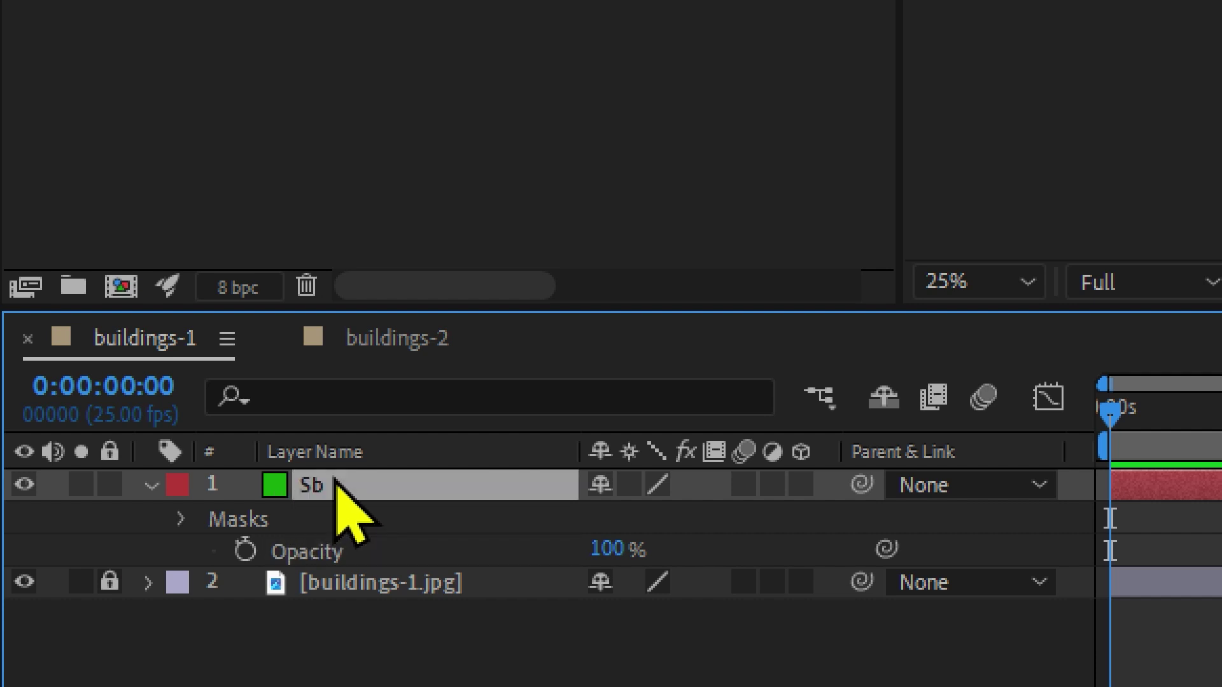
pyautogui.hotkey('ctrl', '`')
pyautogui.write('saber')
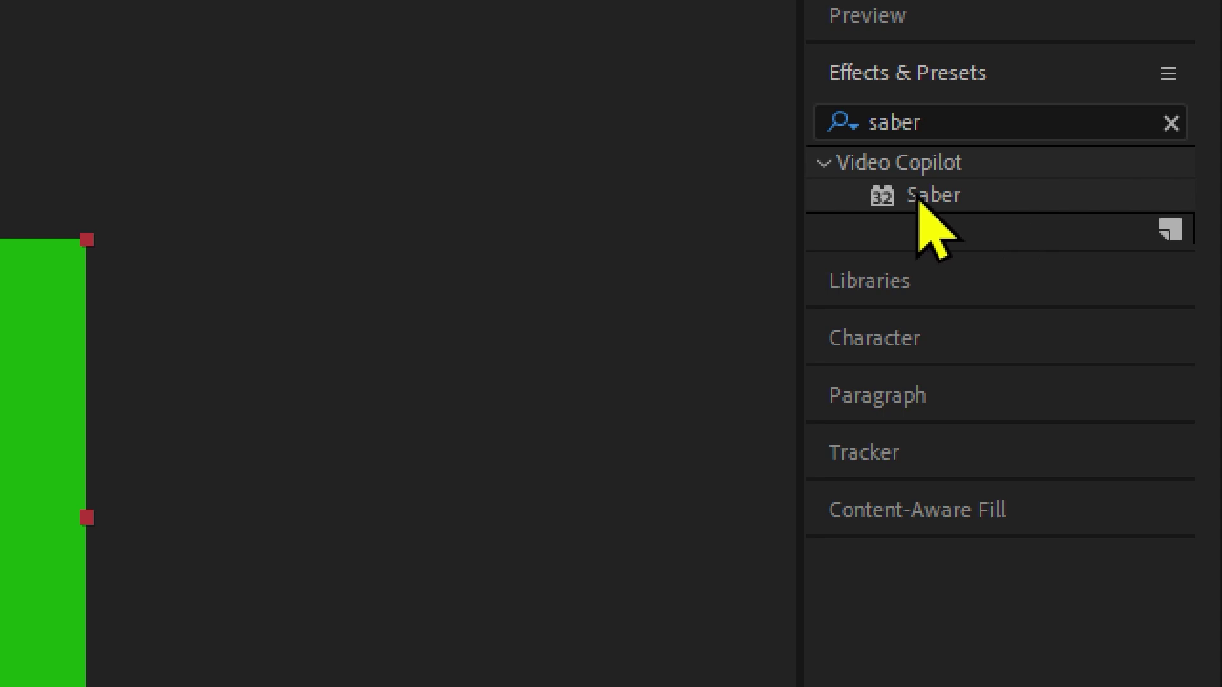
# Drag the Saber effect from Effects & Presets onto the green Sb layer in the viewer
pyautogui.moveTo(920, 201); pyautogui.dragTo(624, 189)
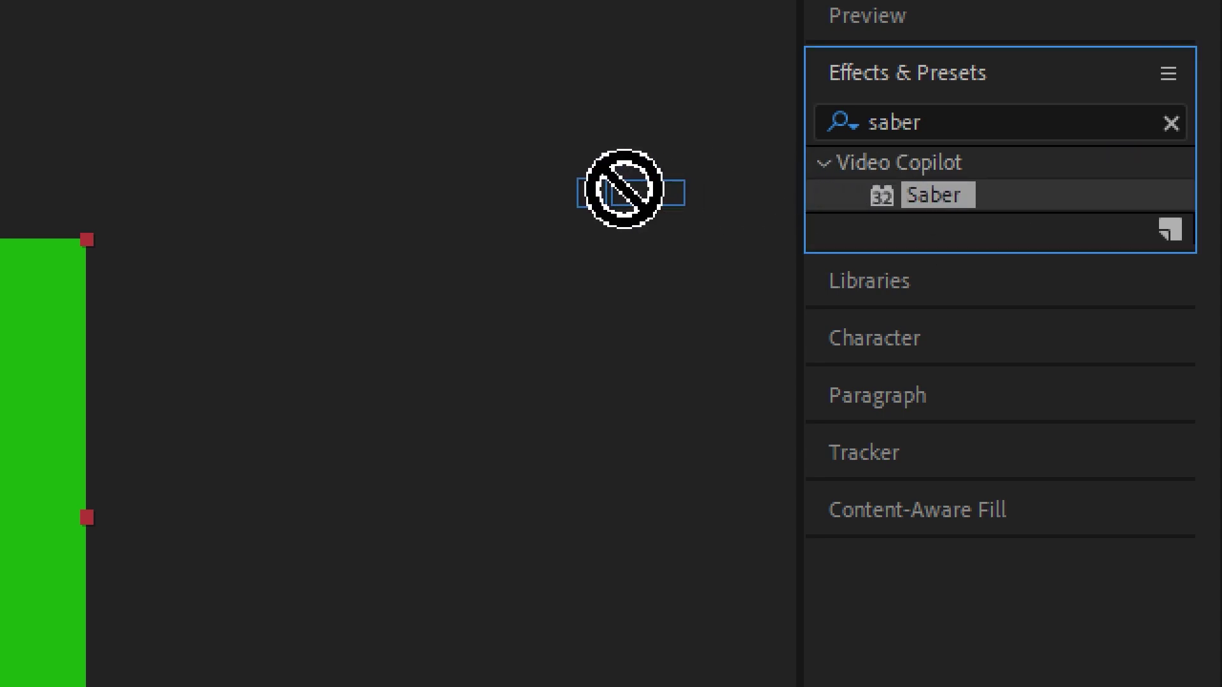
pyautogui.moveTo(623, 189); pyautogui.dragTo(156, 458)
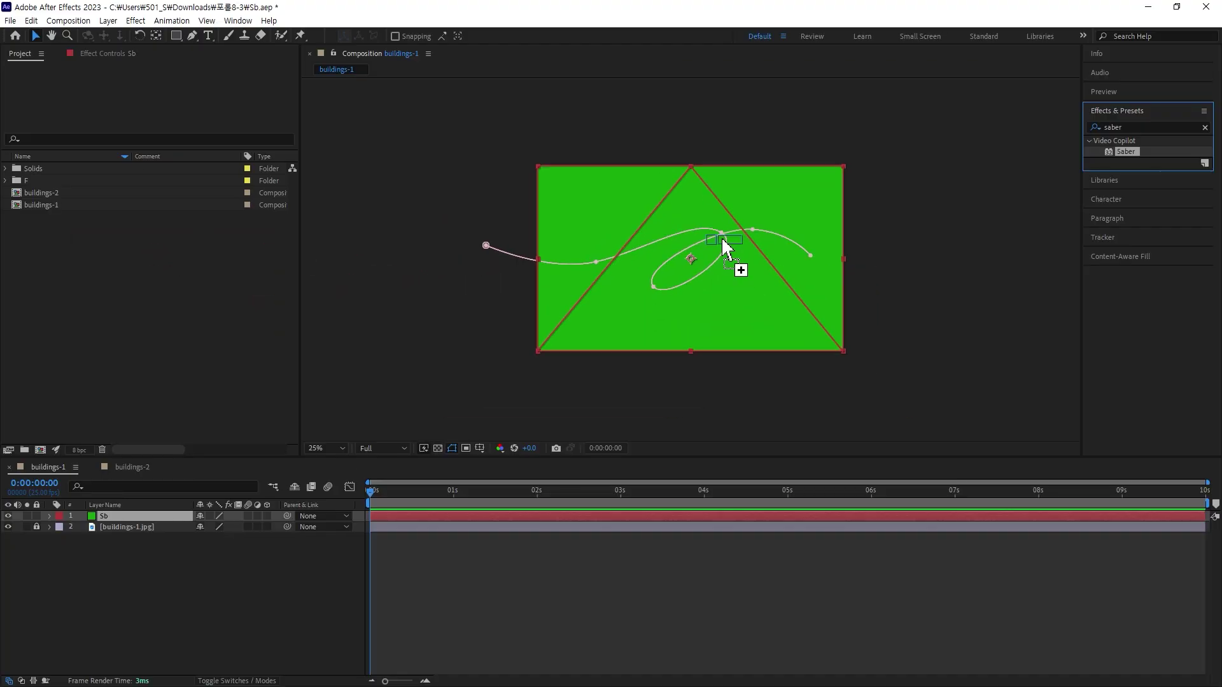
pyautogui.moveTo(725, 247); pyautogui.dragTo(726, 248)
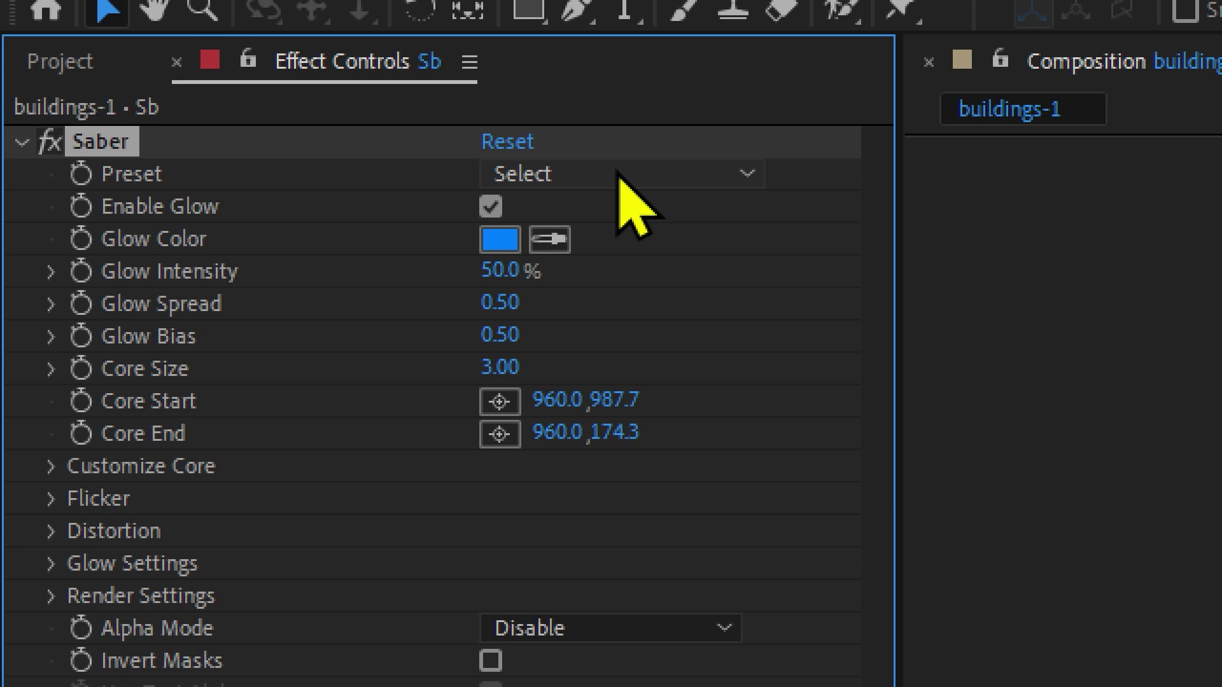
# Try Saber's Core preset, set the preset back to Select, and browse the preset list
pyautogui.click(618, 173)
pyautogui.click(626, 179)
pyautogui.click(625, 173)
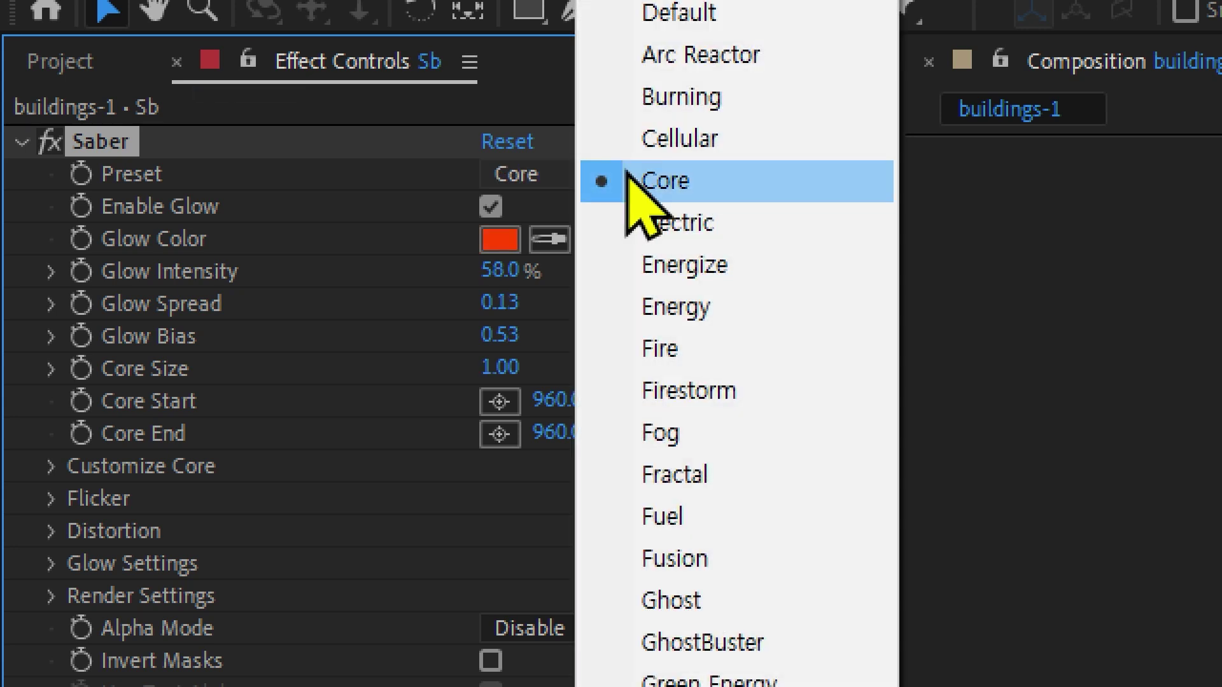
pyautogui.click(540, 182)
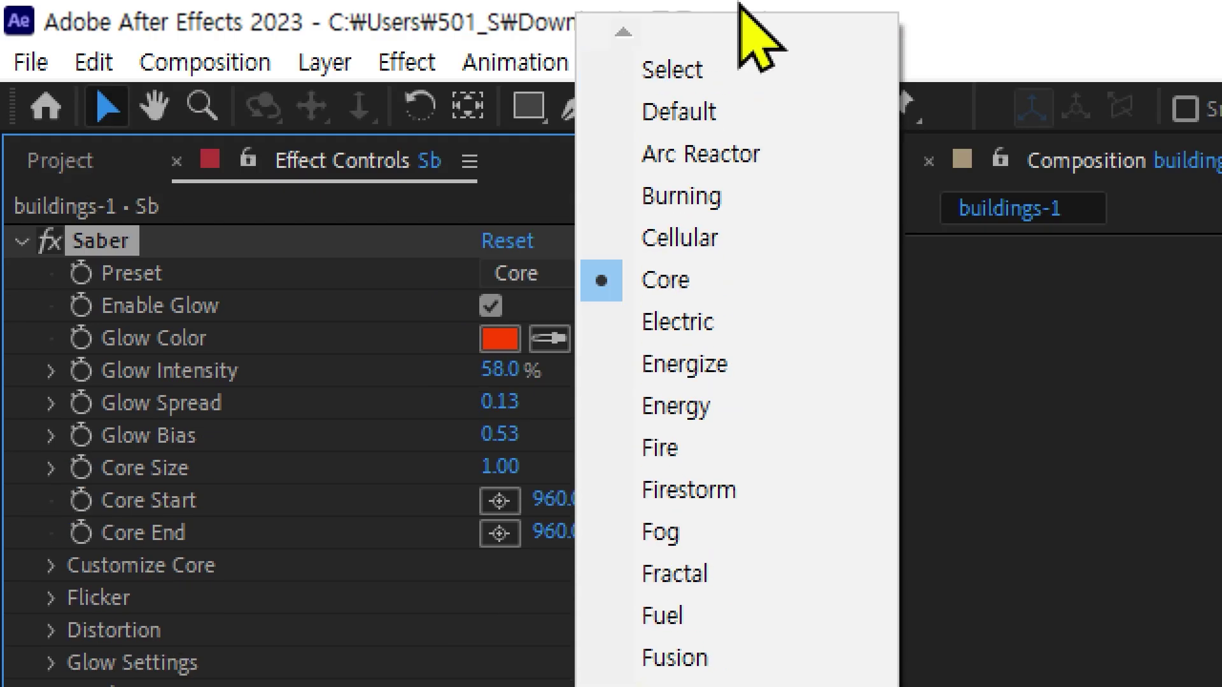
pyautogui.click(696, 69)
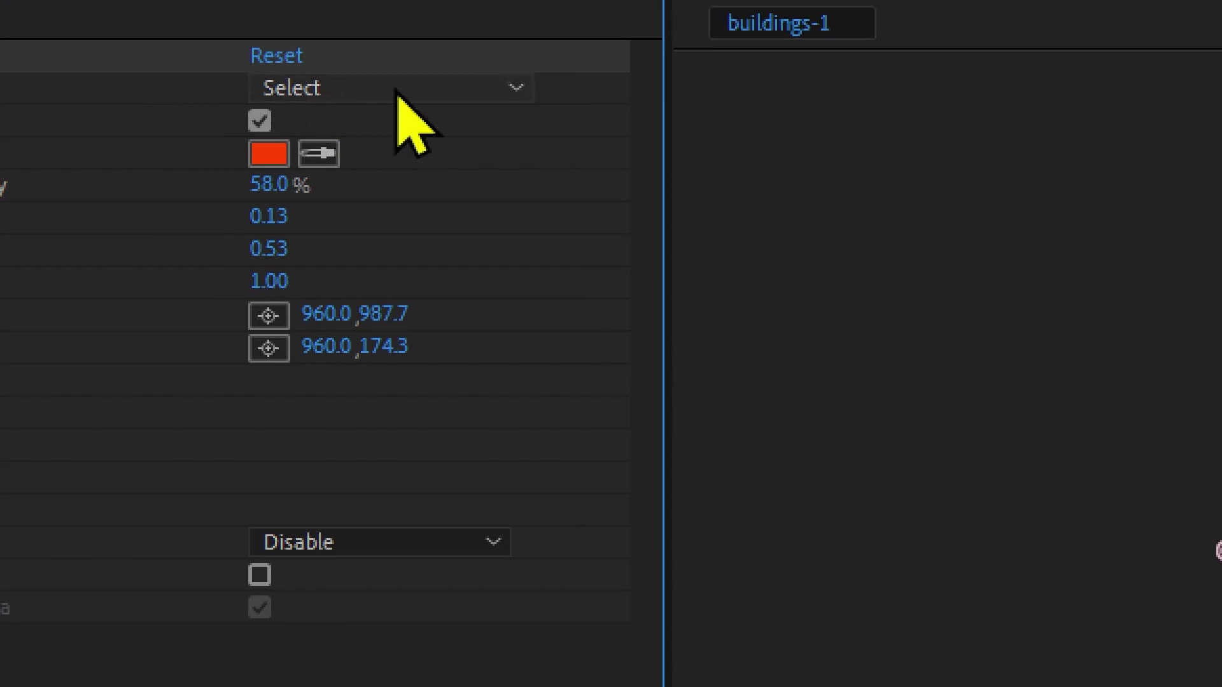
pyautogui.click(248, 90)
pyautogui.press('Escape')
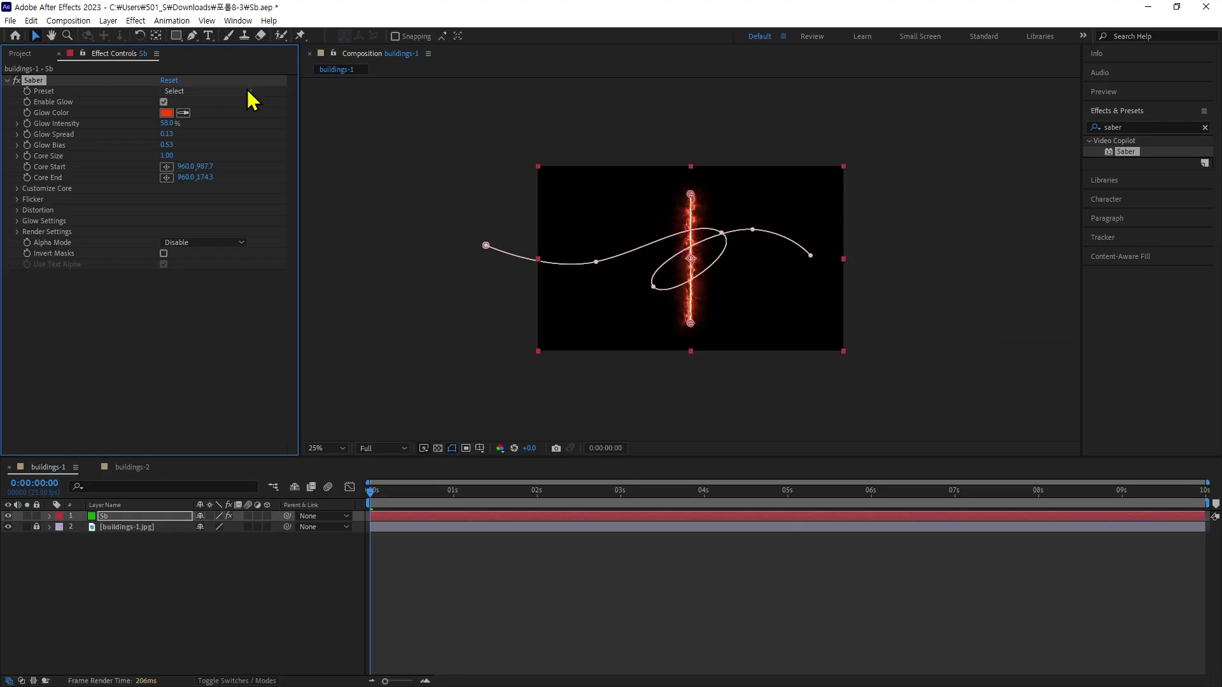
pyautogui.click(251, 91)
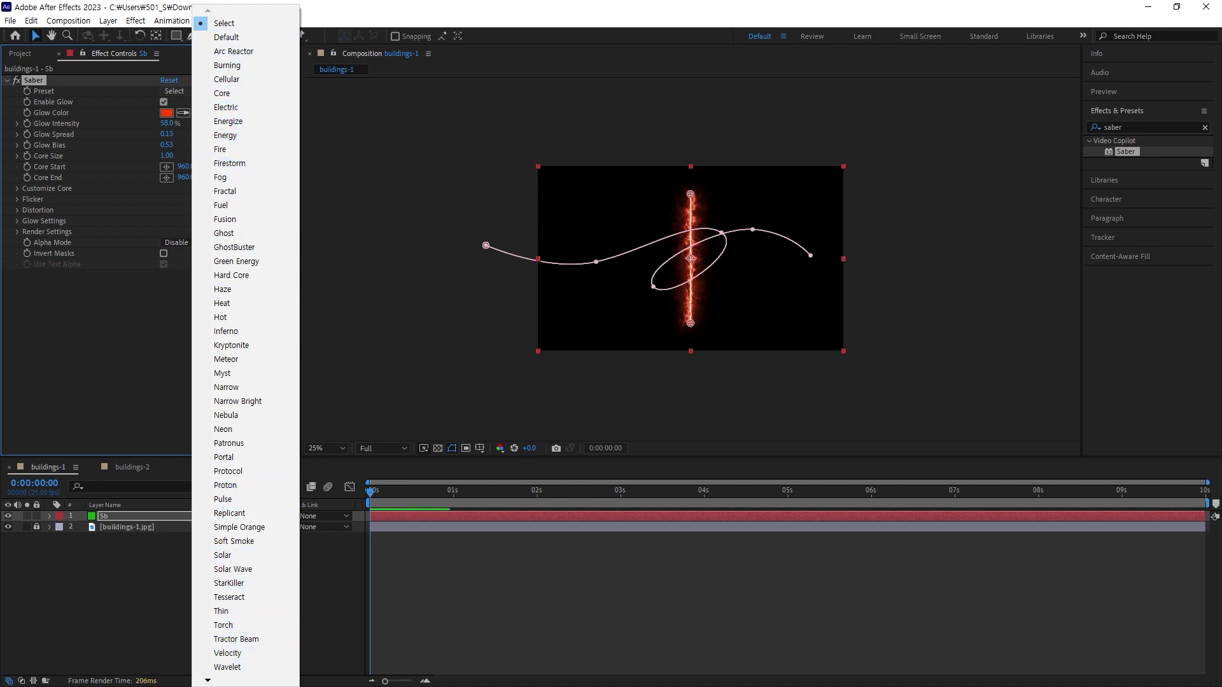
pyautogui.moveTo(207, 683)
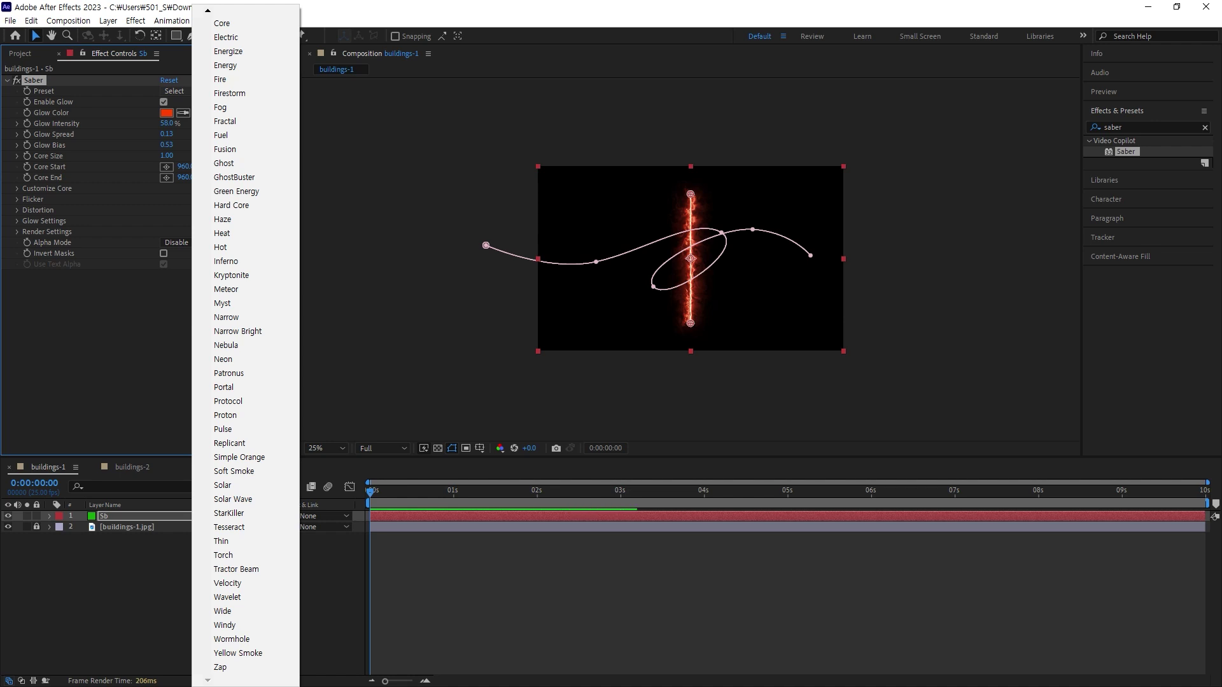
pyautogui.press('Escape')
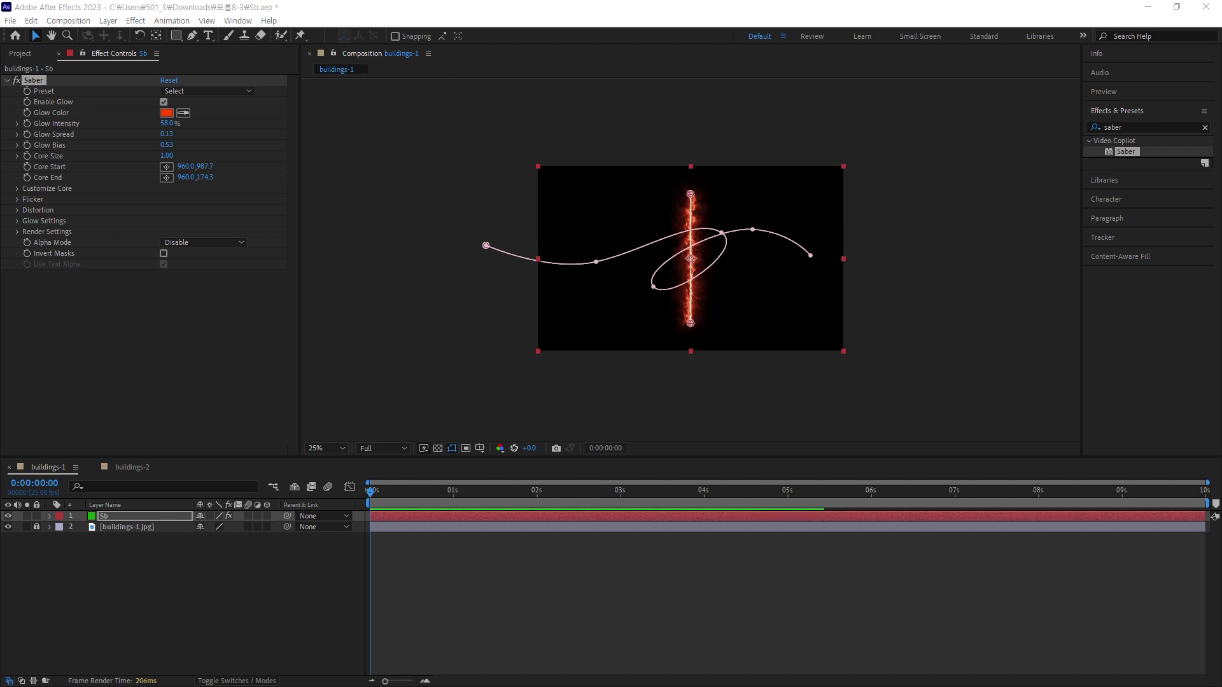
# Fit the composition in the viewer, choose the Energize preset, and expand Customize Core
pyautogui.hotkey('shift', '/')
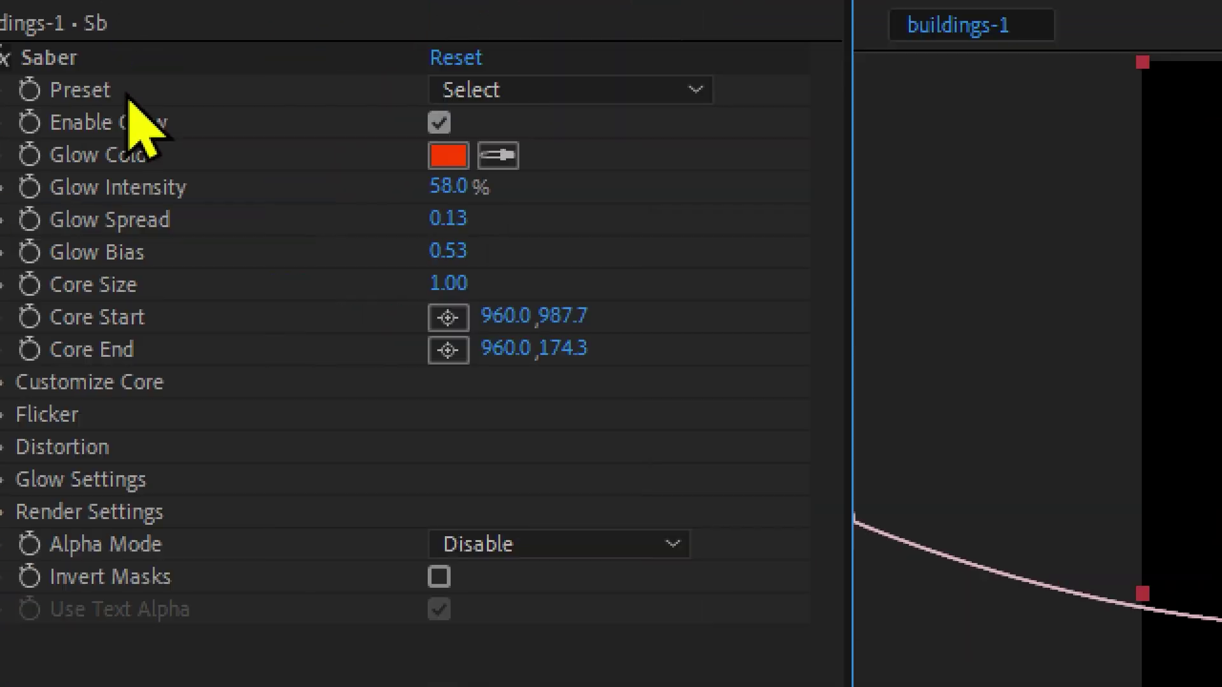
pyautogui.click(494, 101)
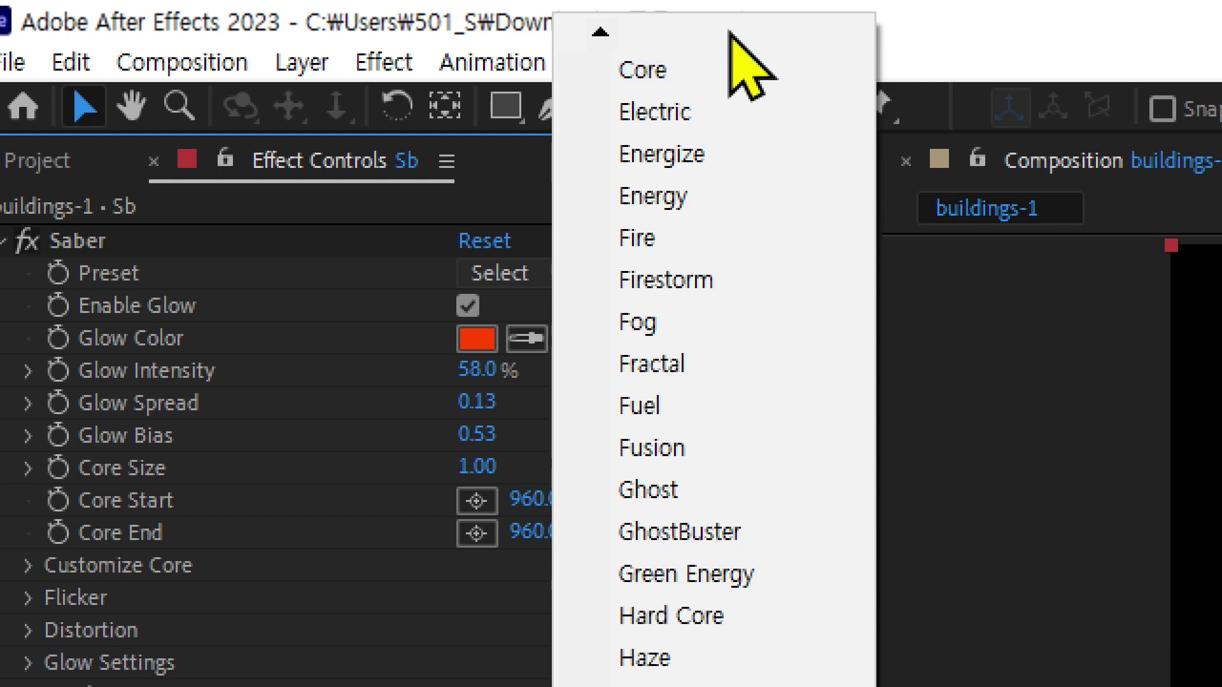
pyautogui.click(712, 163)
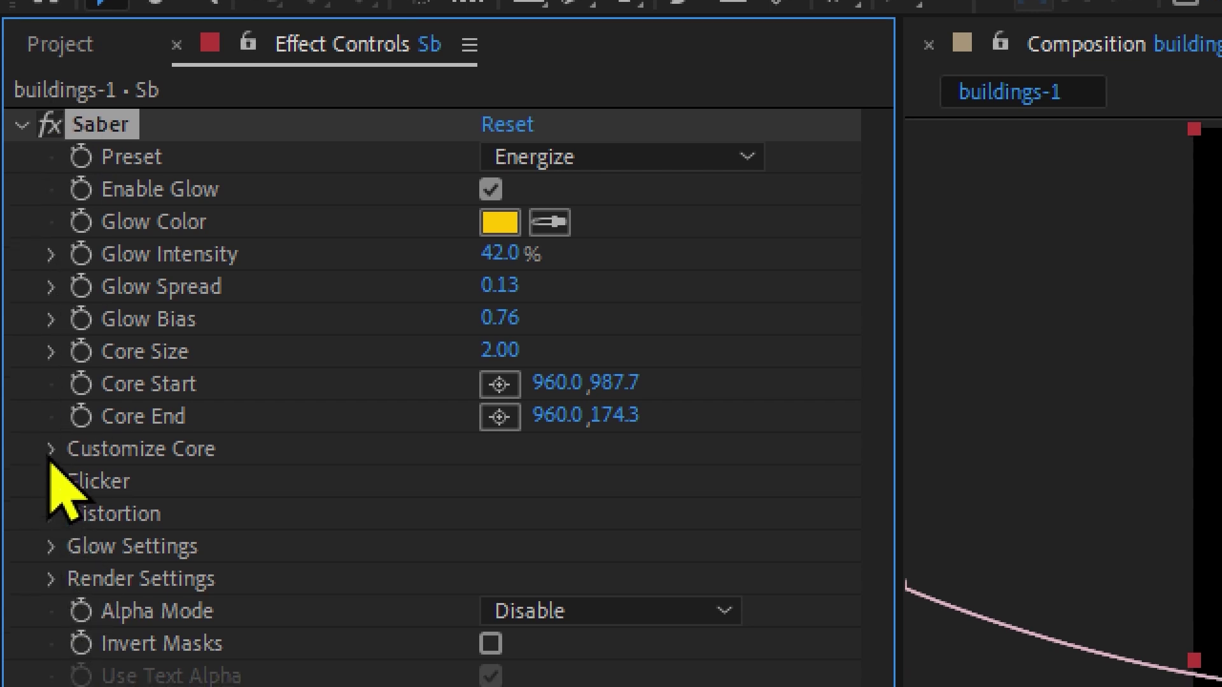
pyautogui.click(51, 452)
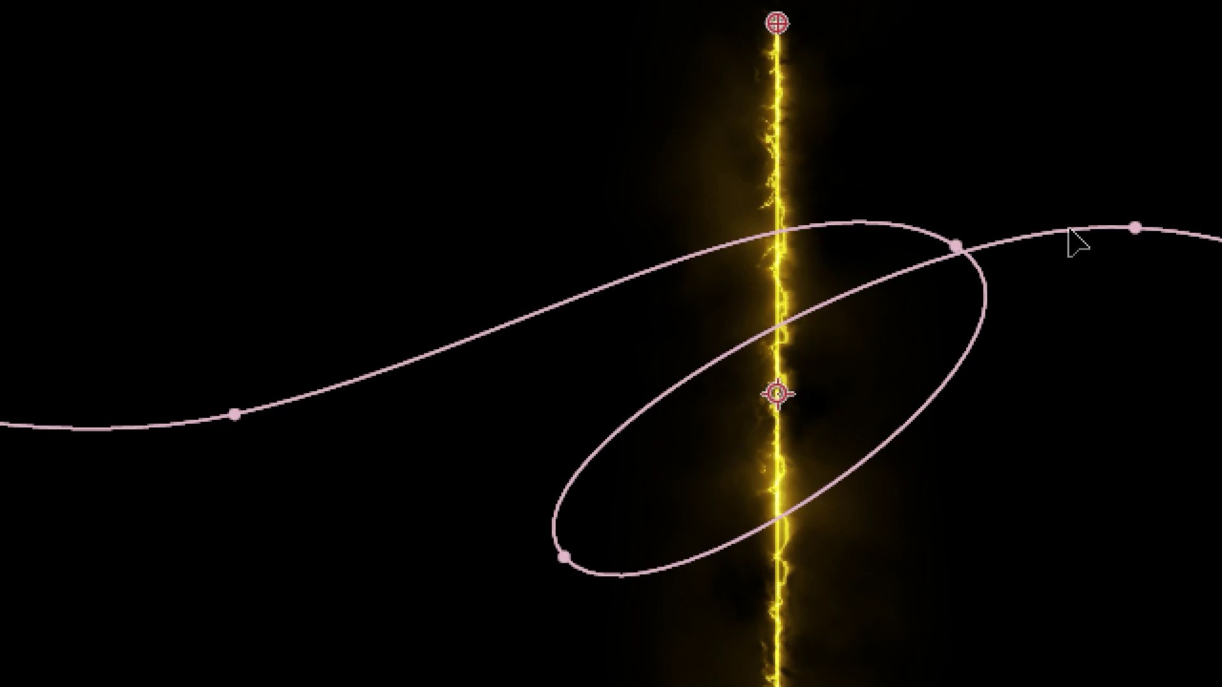
pyautogui.press('space')
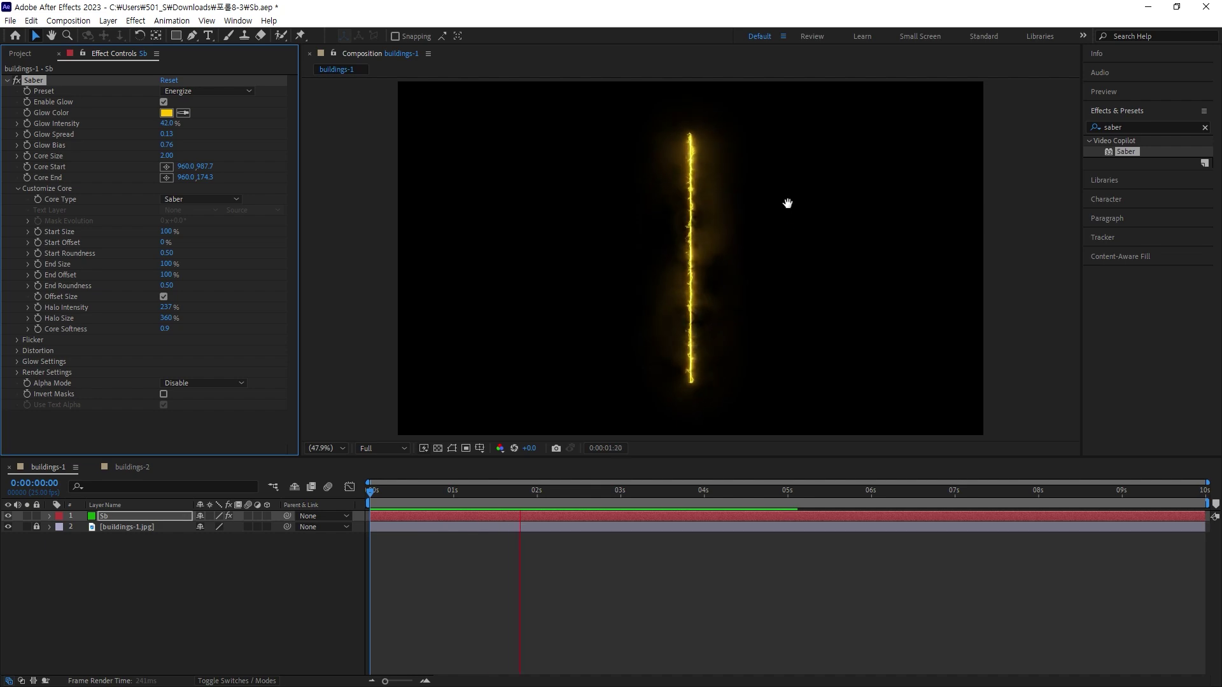
pyautogui.press('space')
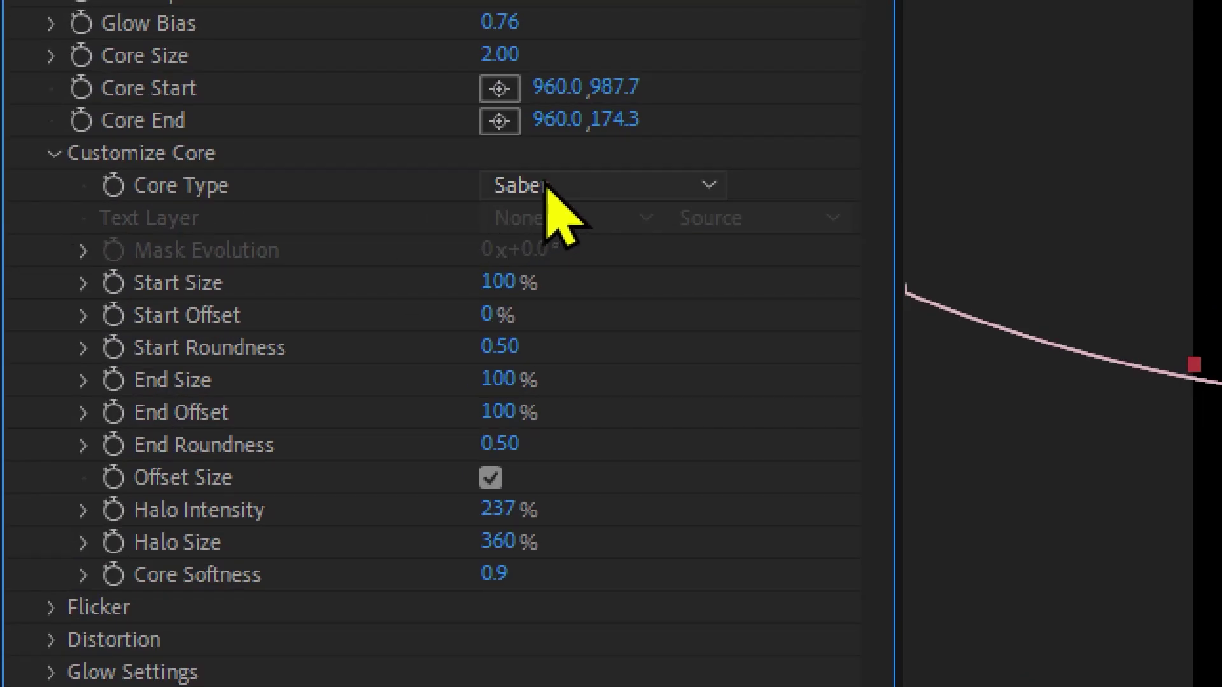
# Set Saber's Core Type to Layer Masks, preview from the start, then open Composition Settings (Ctrl+K)
pyautogui.click(598, 187)
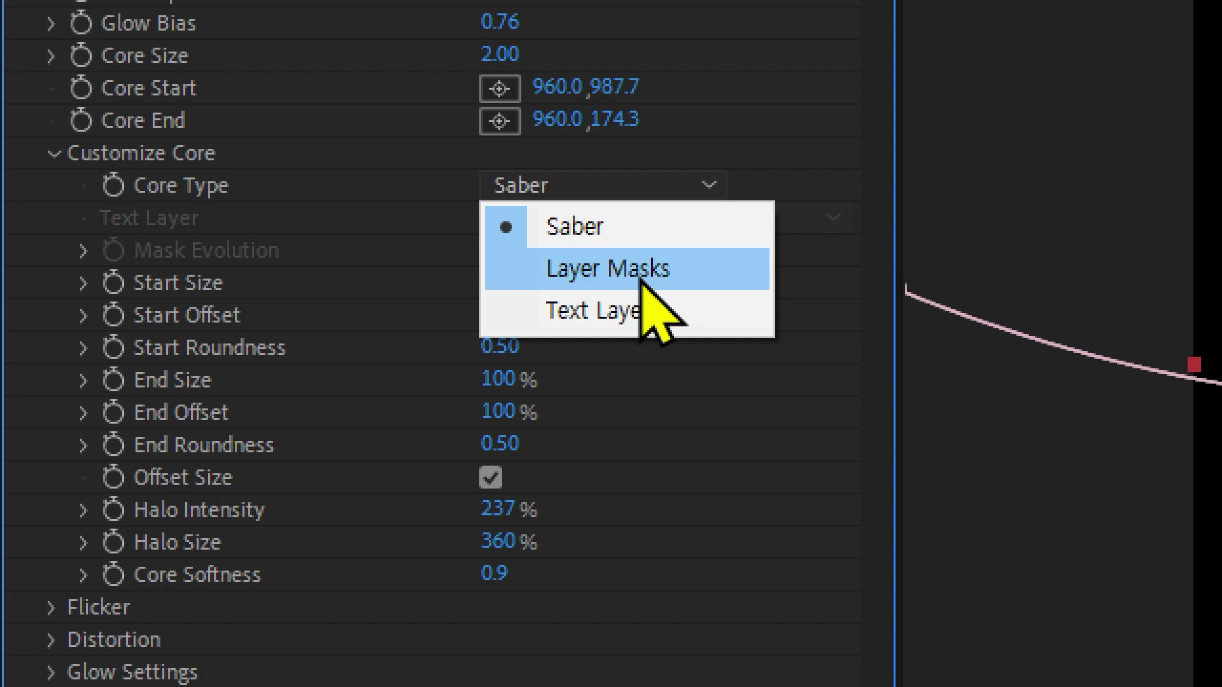
pyautogui.click(641, 280)
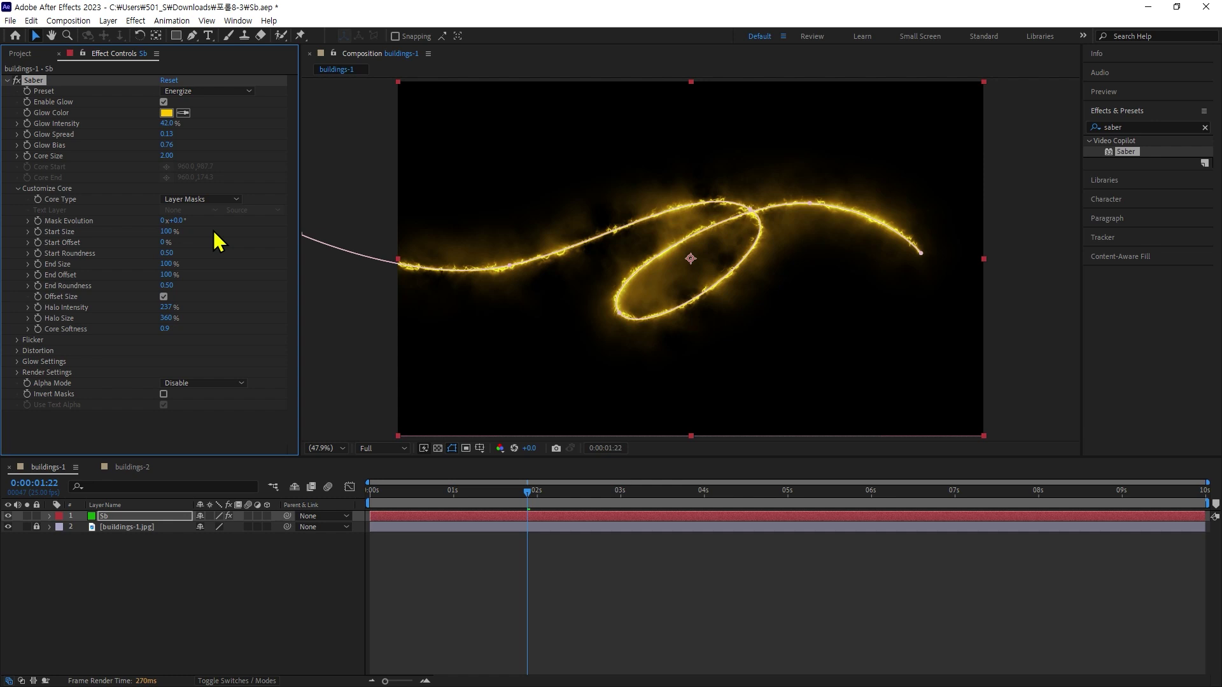
pyautogui.moveTo(533, 499); pyautogui.dragTo(369, 496)
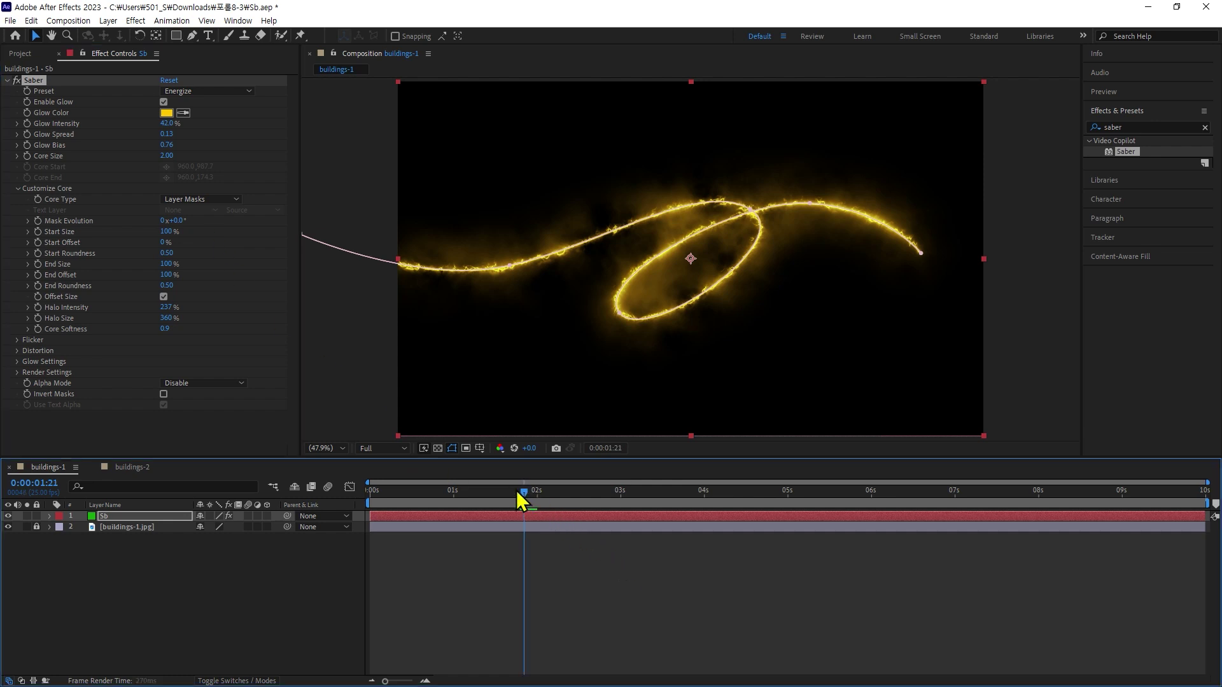
pyautogui.press('space')
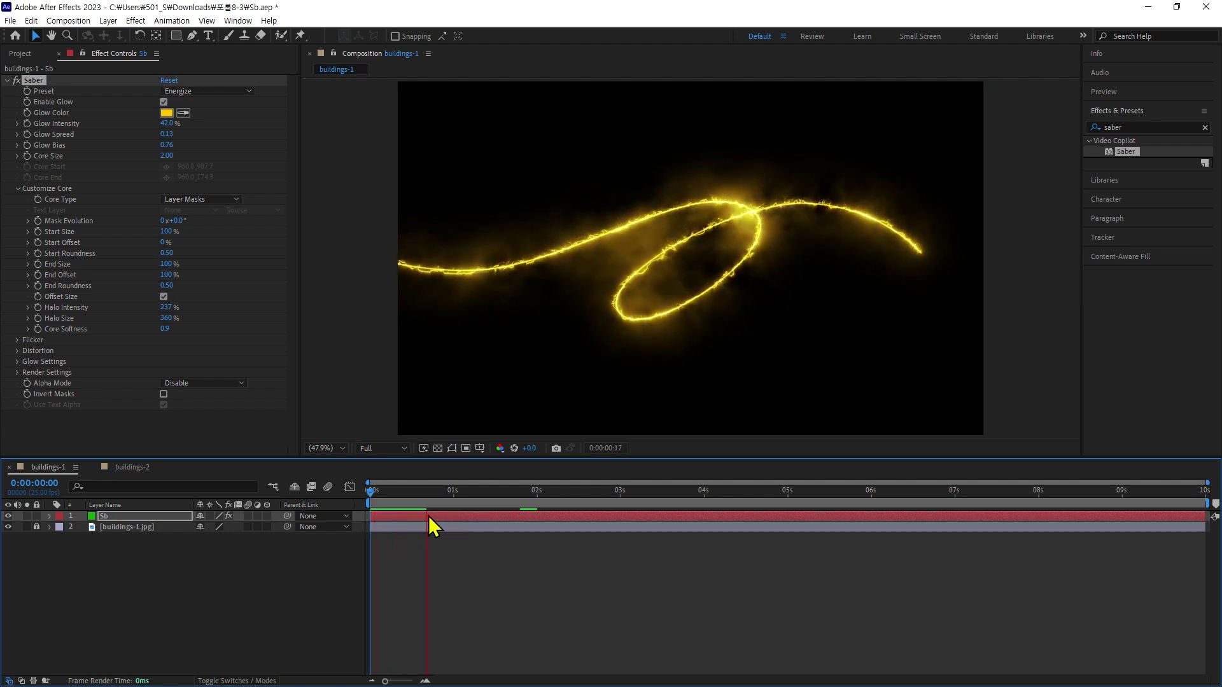
pyautogui.press('space')
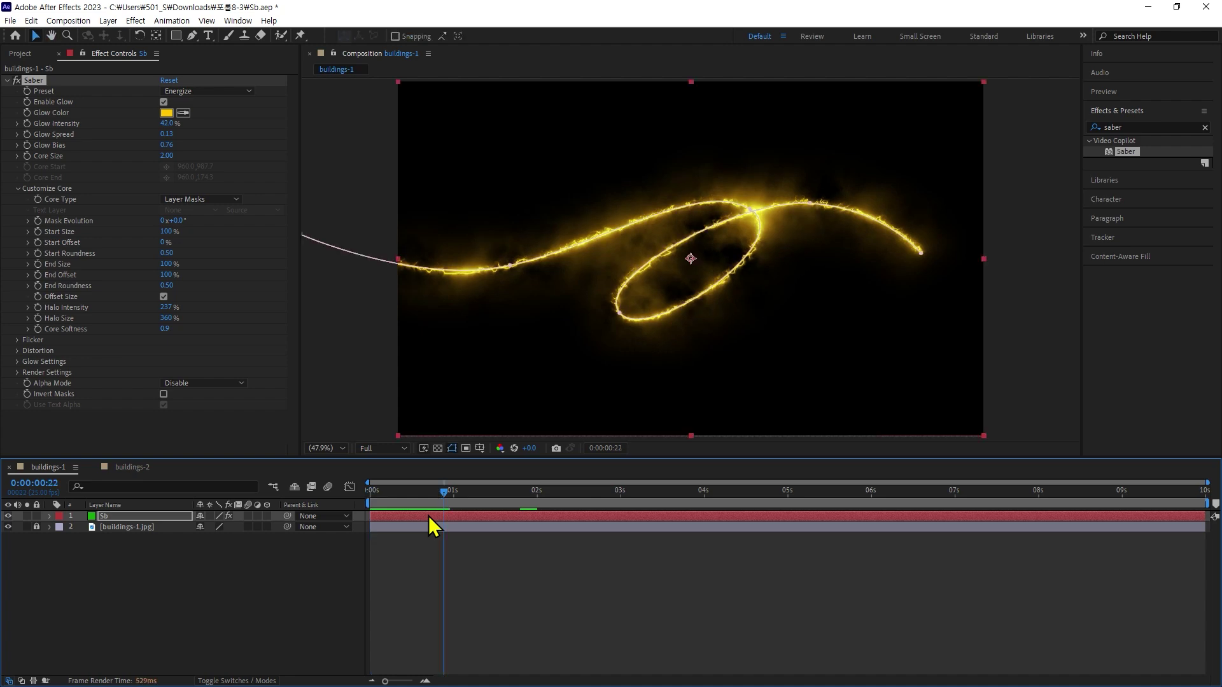
pyautogui.hotkey('ctrl', 'k')
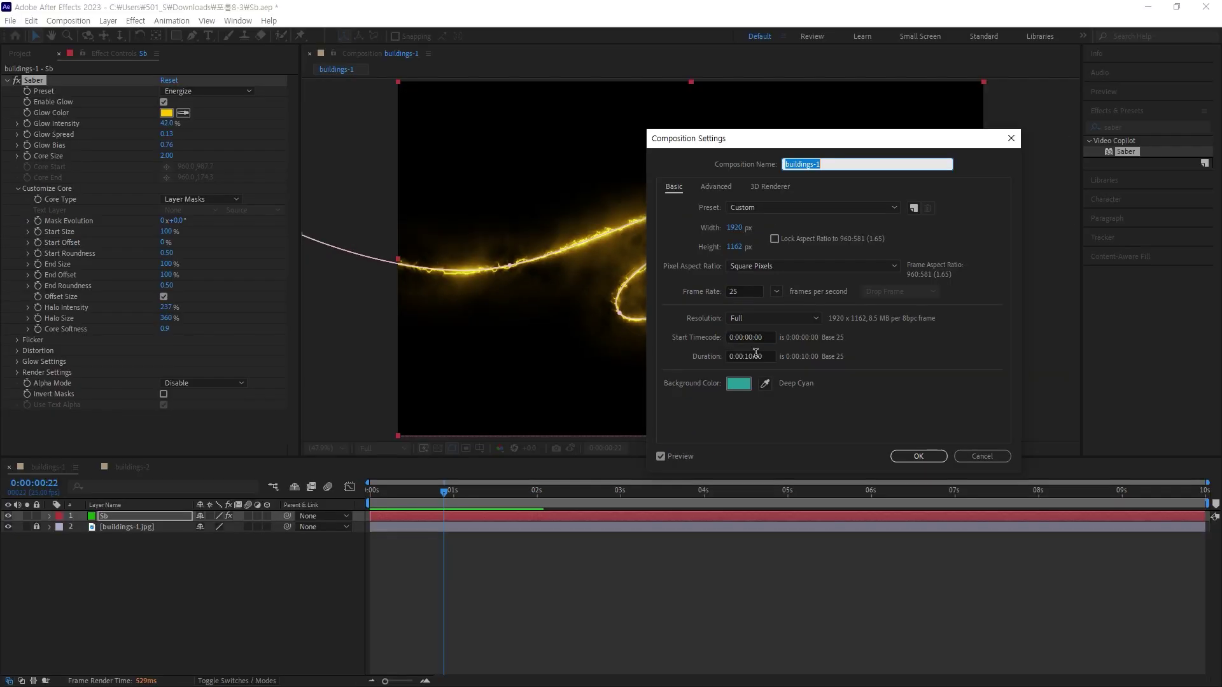
# Confirm Composition Settings with OK and turn layer 1's visibility back on
pyautogui.click(924, 457)
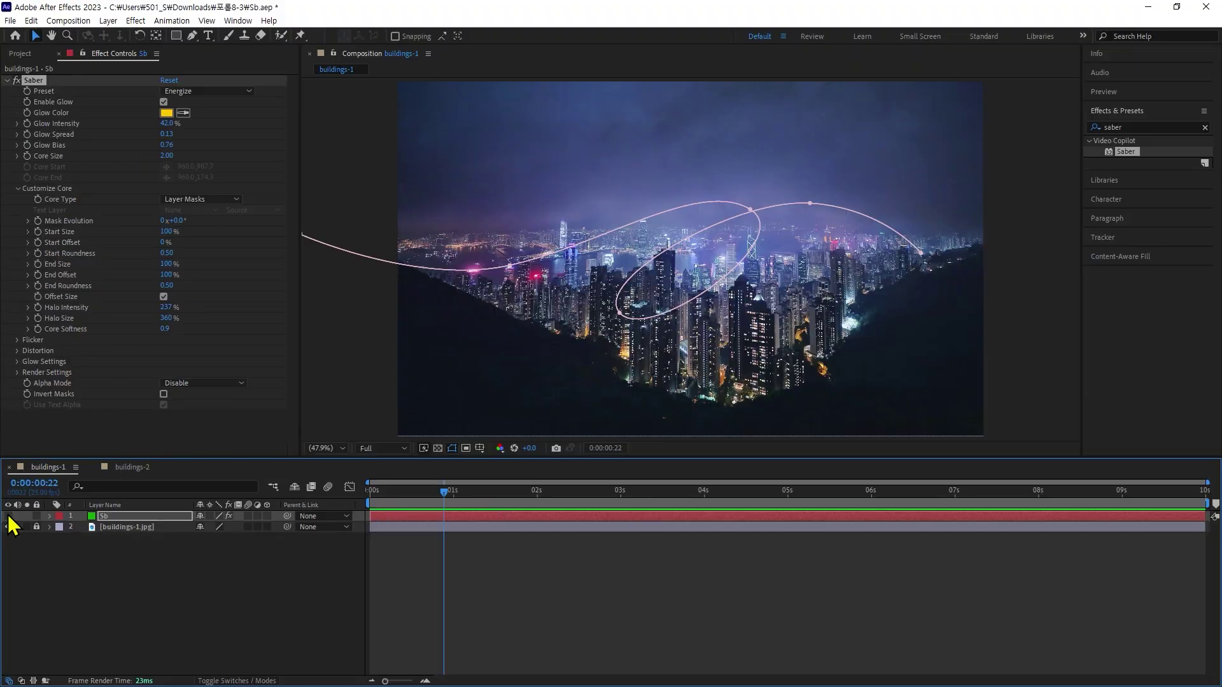
pyautogui.click(8, 516)
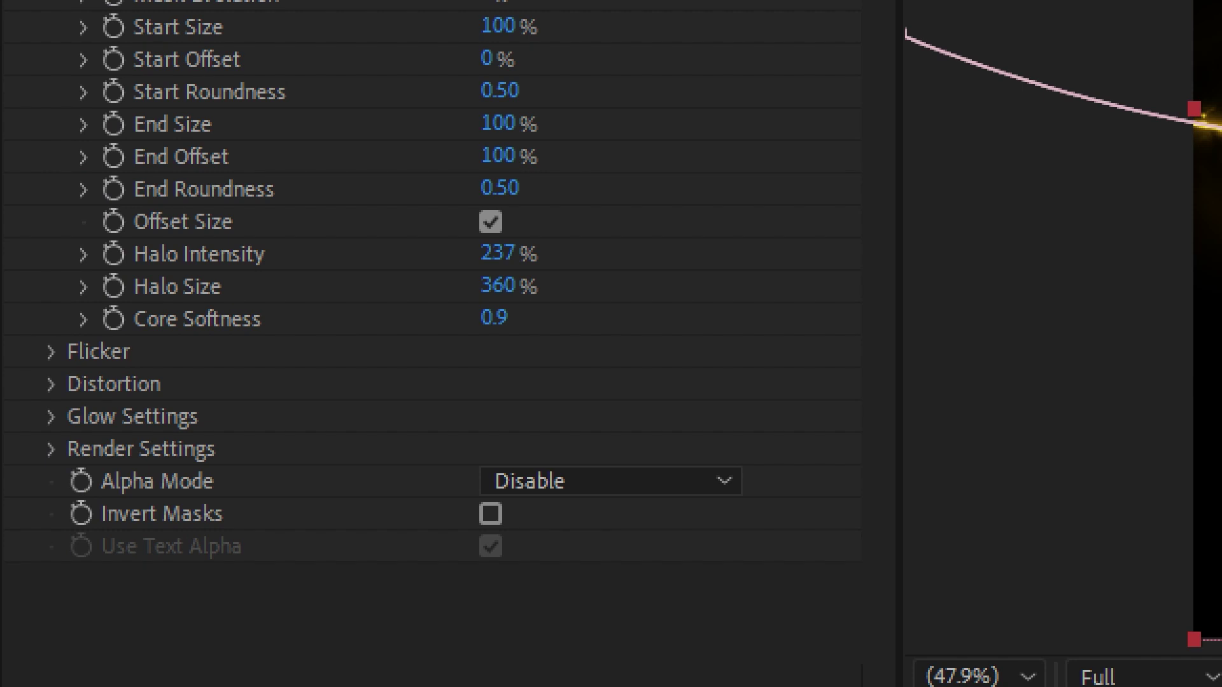
# Collapse Customize Core and change Saber's Composite Settings from Black to Transparent under Render Settings
pyautogui.click(51, 92)
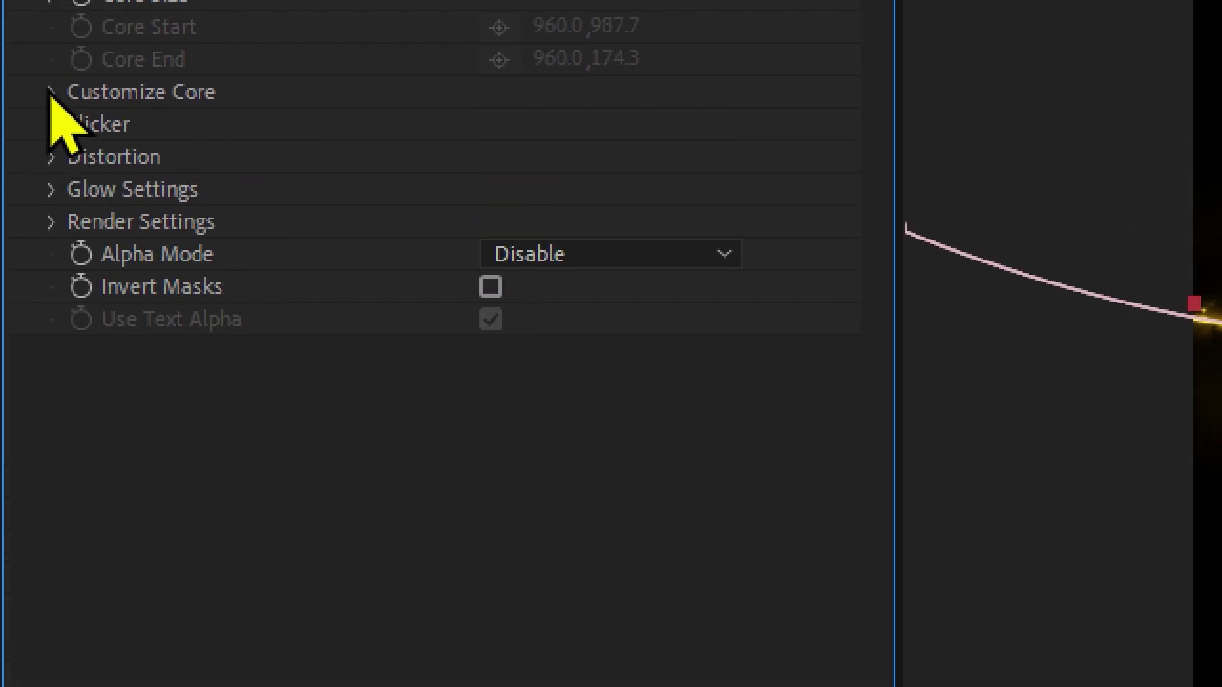
pyautogui.click(51, 222)
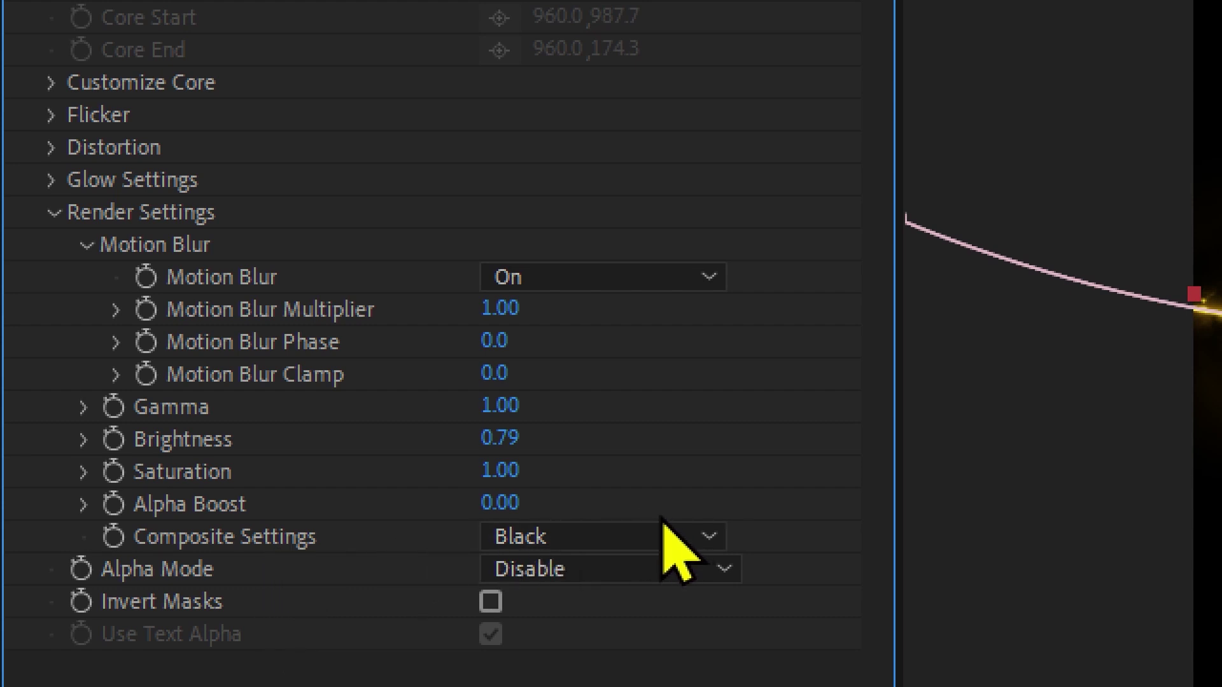
pyautogui.click(704, 536)
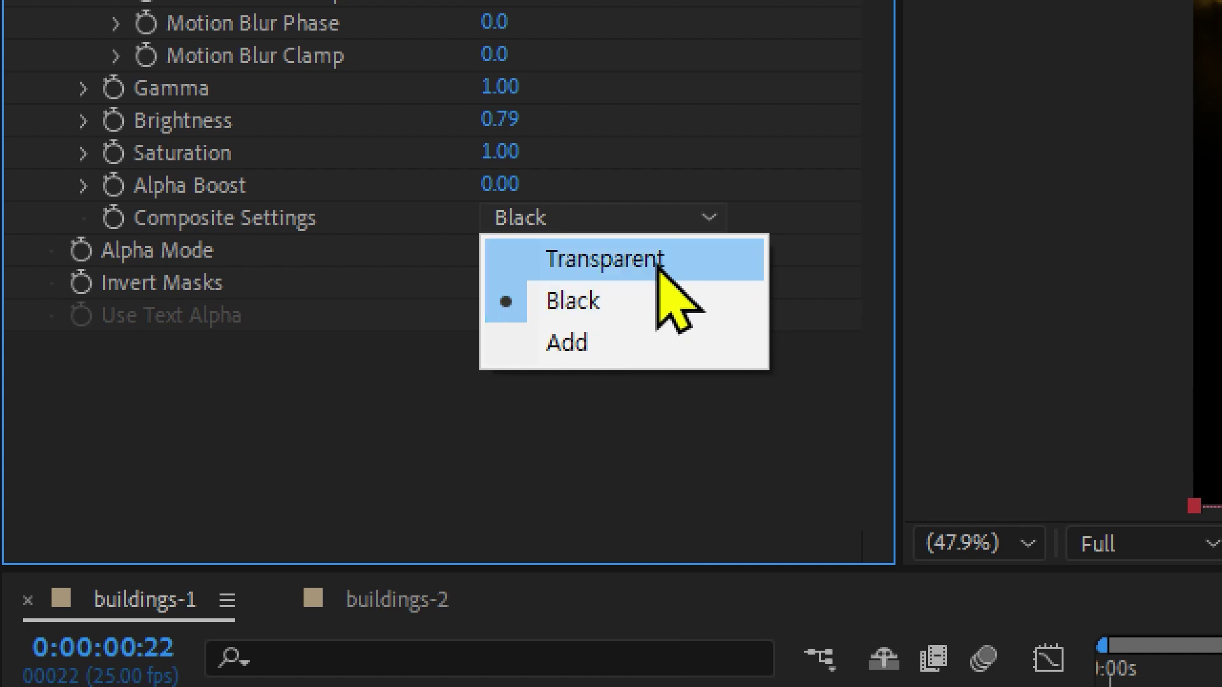
pyautogui.click(657, 261)
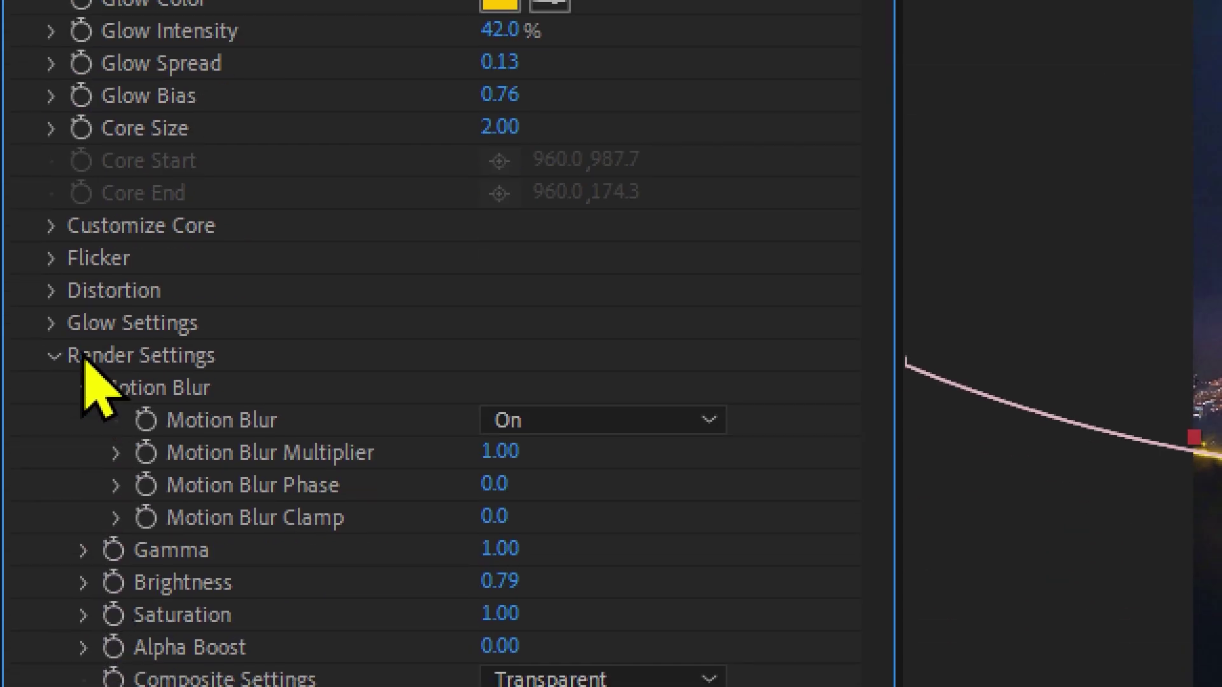
# Reopen Customize Core and keep Layer Masks as Saber's Core Type
pyautogui.click(52, 228)
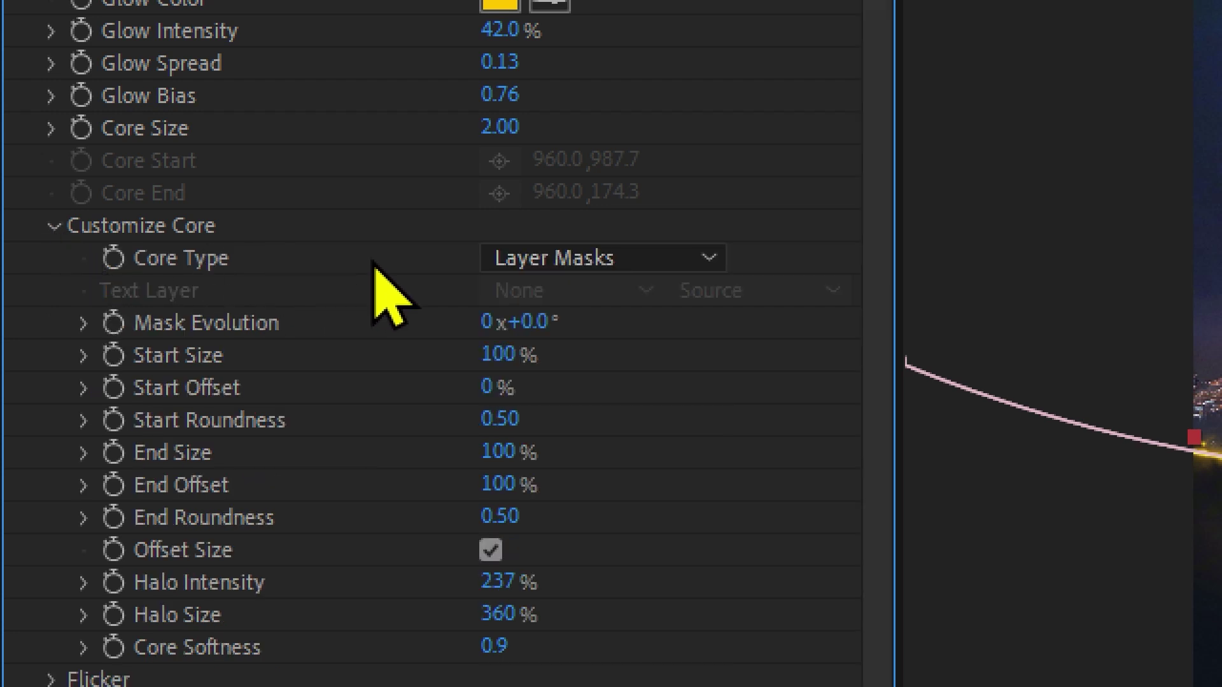
pyautogui.click(714, 255)
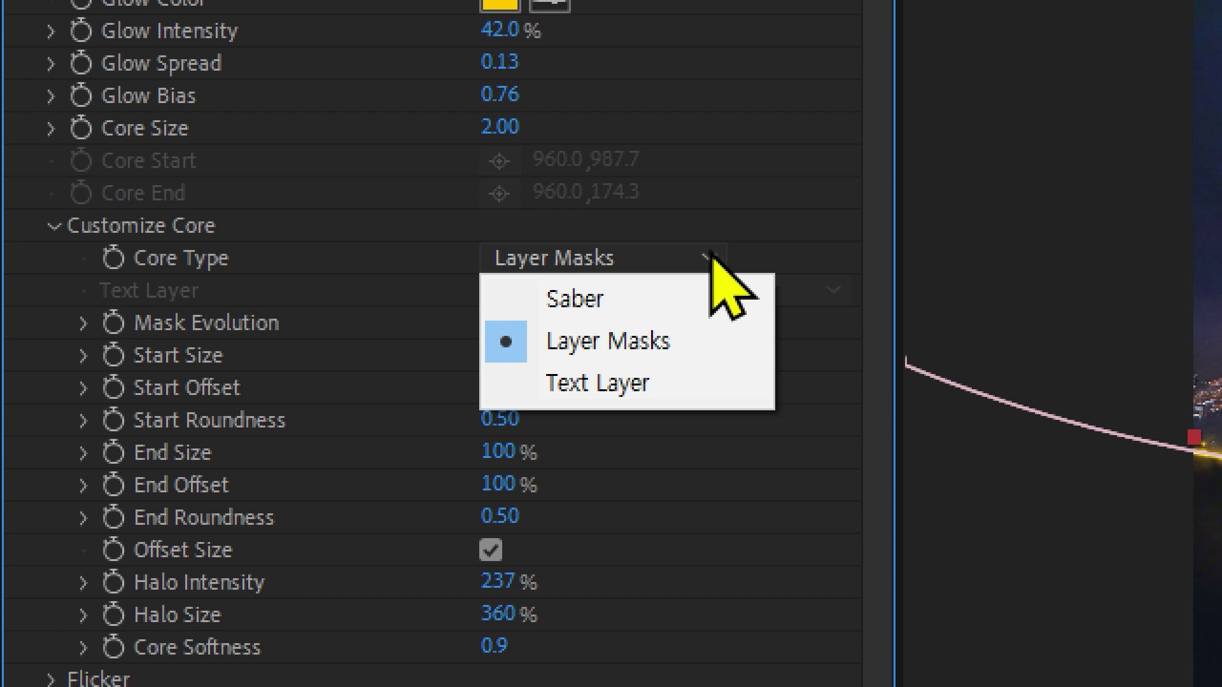
pyautogui.click(831, 214)
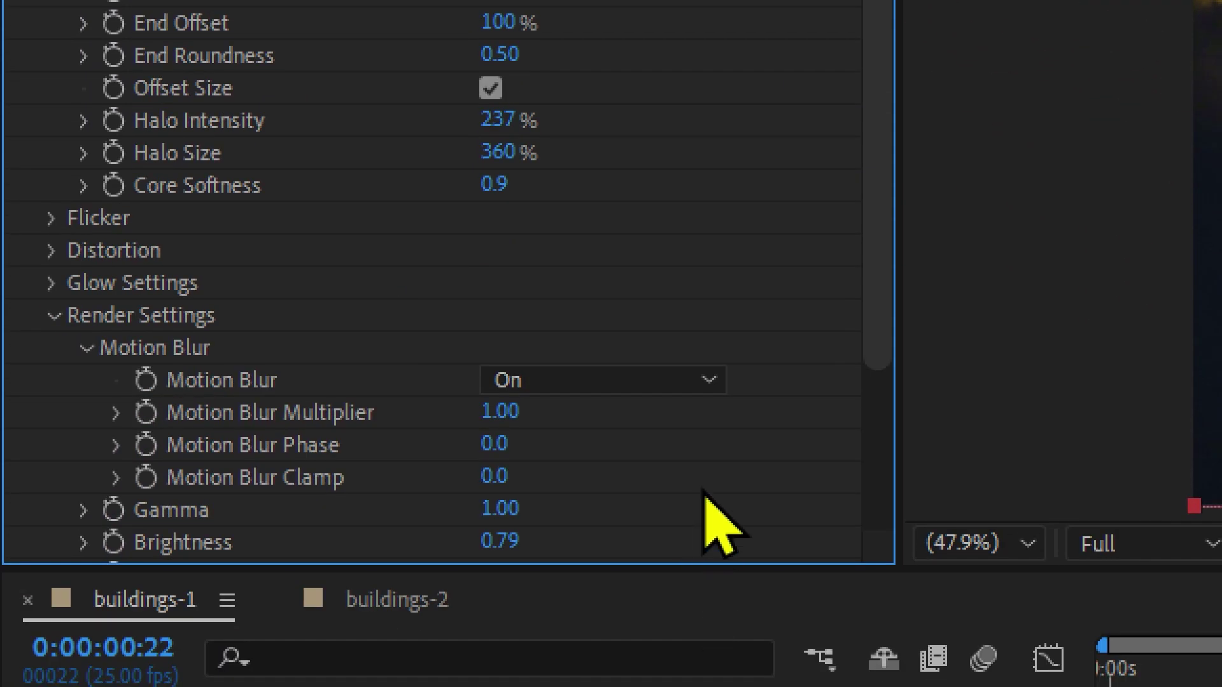
pyautogui.scroll(-3, 704, 485)
pyautogui.scroll(-1, 705, 471)
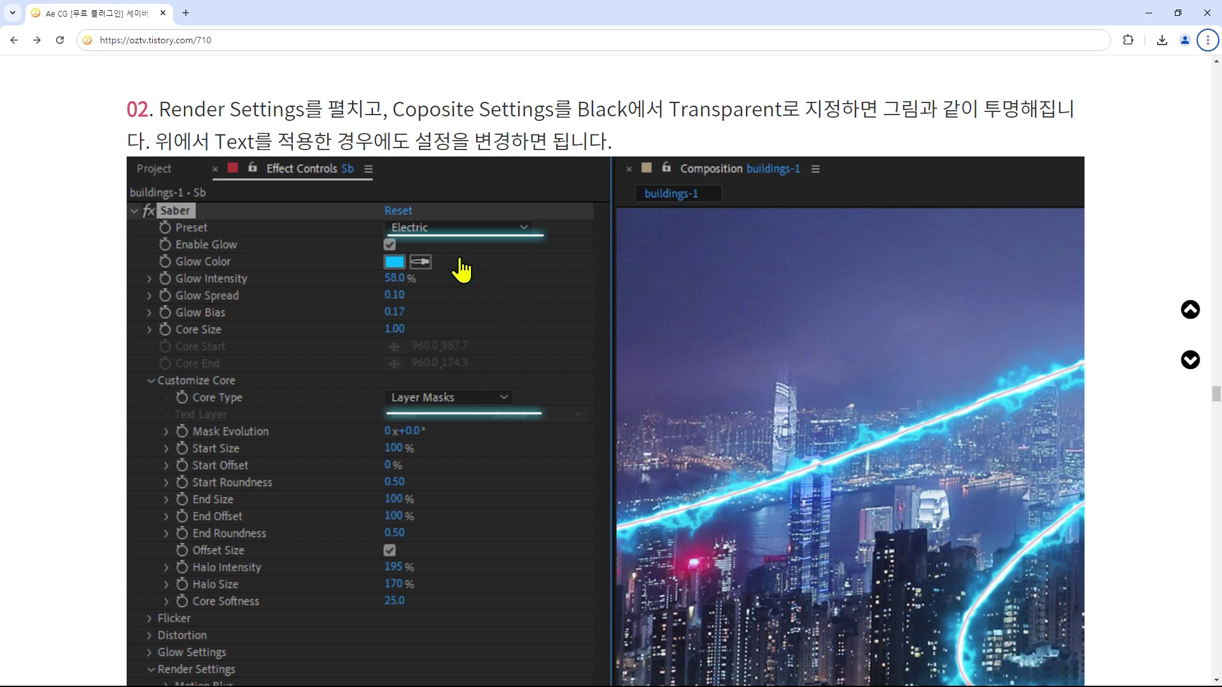
# Scroll the tutorial from step 02 down to step 03, then minimize the browser
pyautogui.scroll(-2, 506, 369)
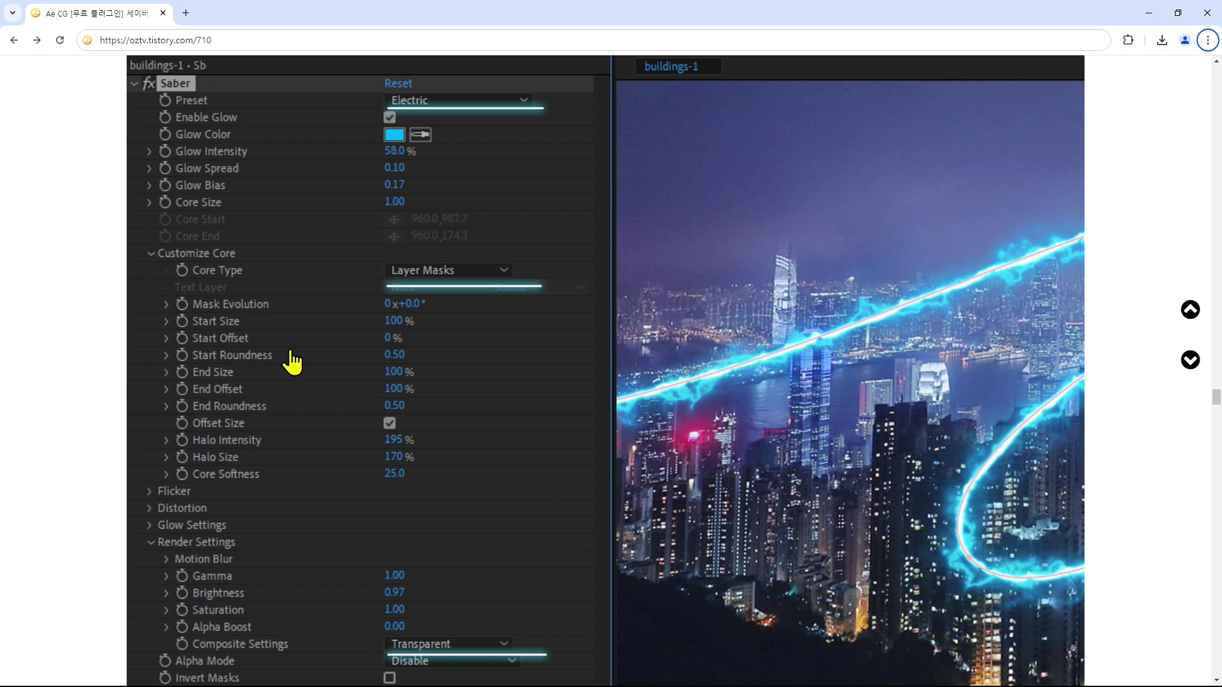
pyautogui.scroll(-1, 292, 363)
pyautogui.scroll(-2, 292, 362)
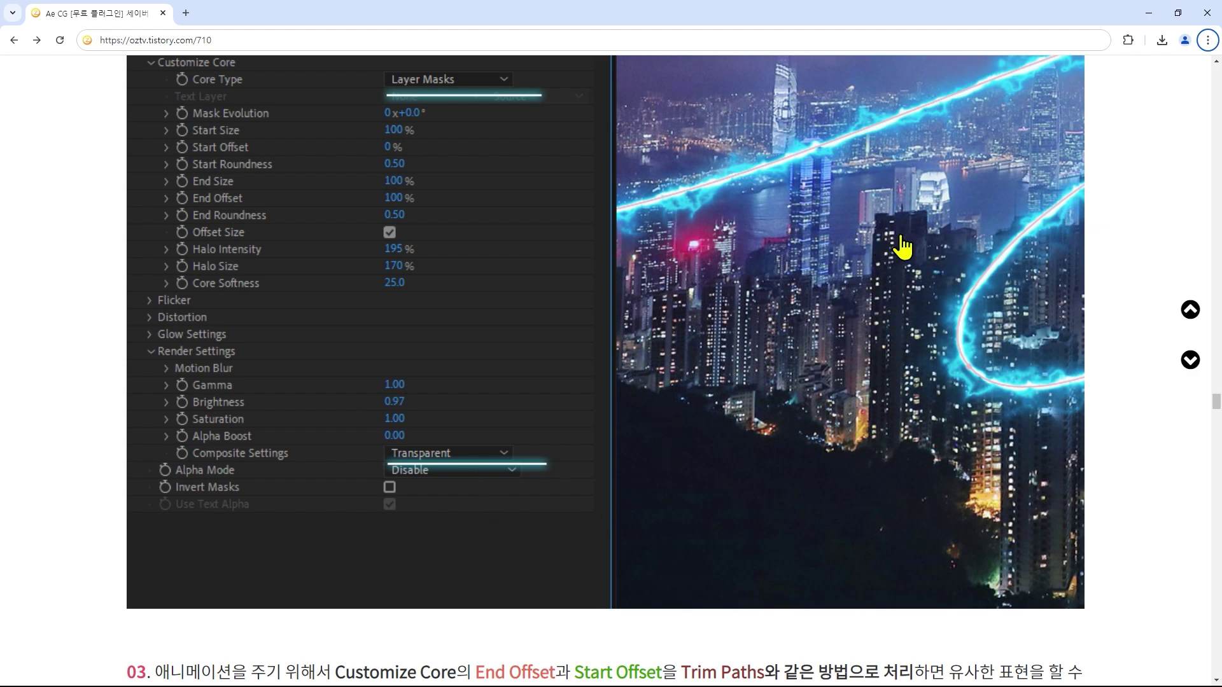
pyautogui.scroll(-1, 902, 247)
pyautogui.scroll(-2, 902, 247)
pyautogui.scroll(-2, 903, 247)
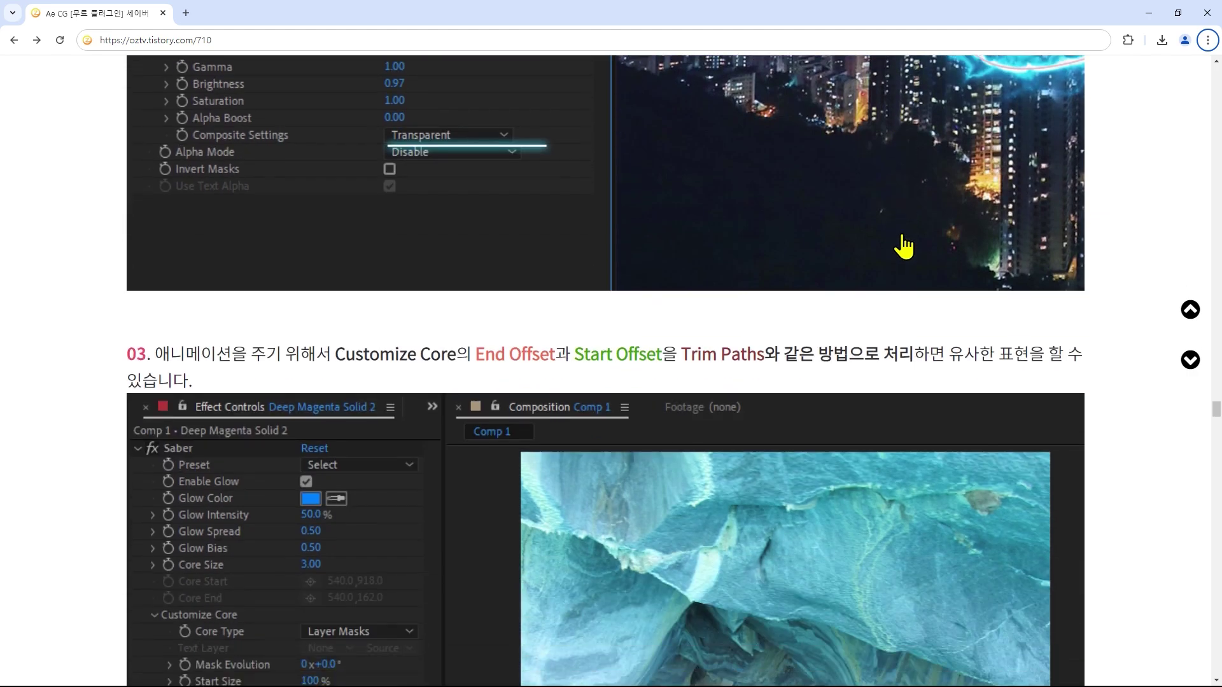
pyautogui.scroll(-2, 903, 246)
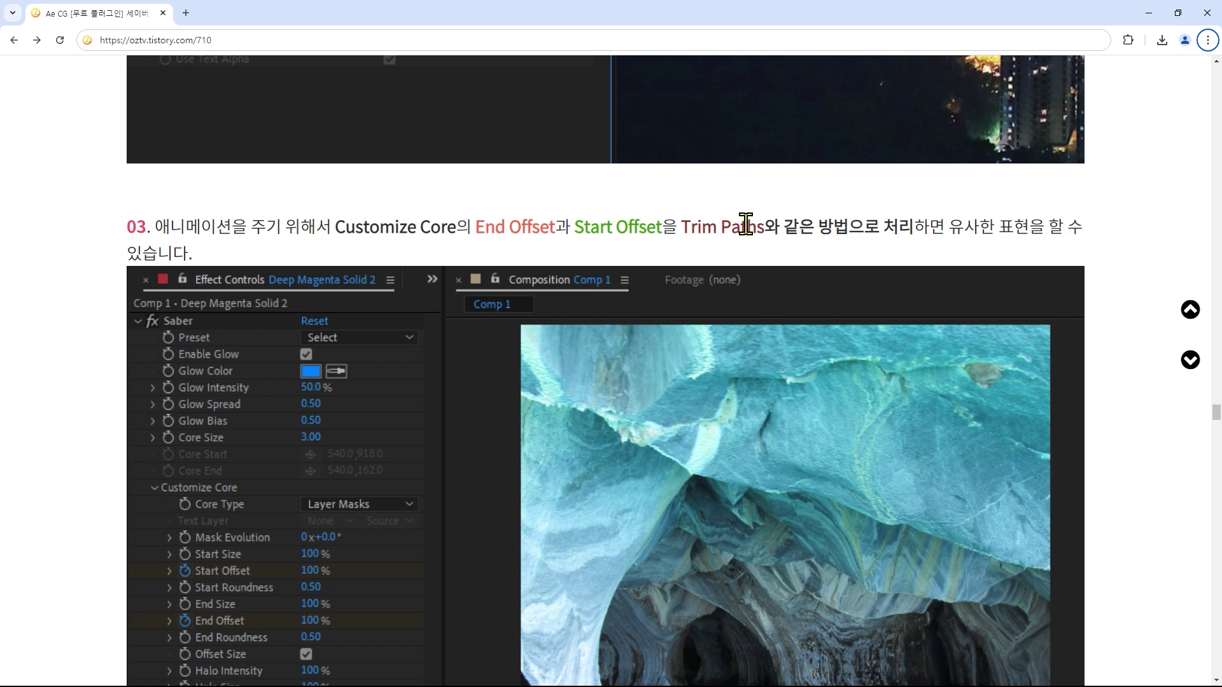
pyautogui.click(1150, 13)
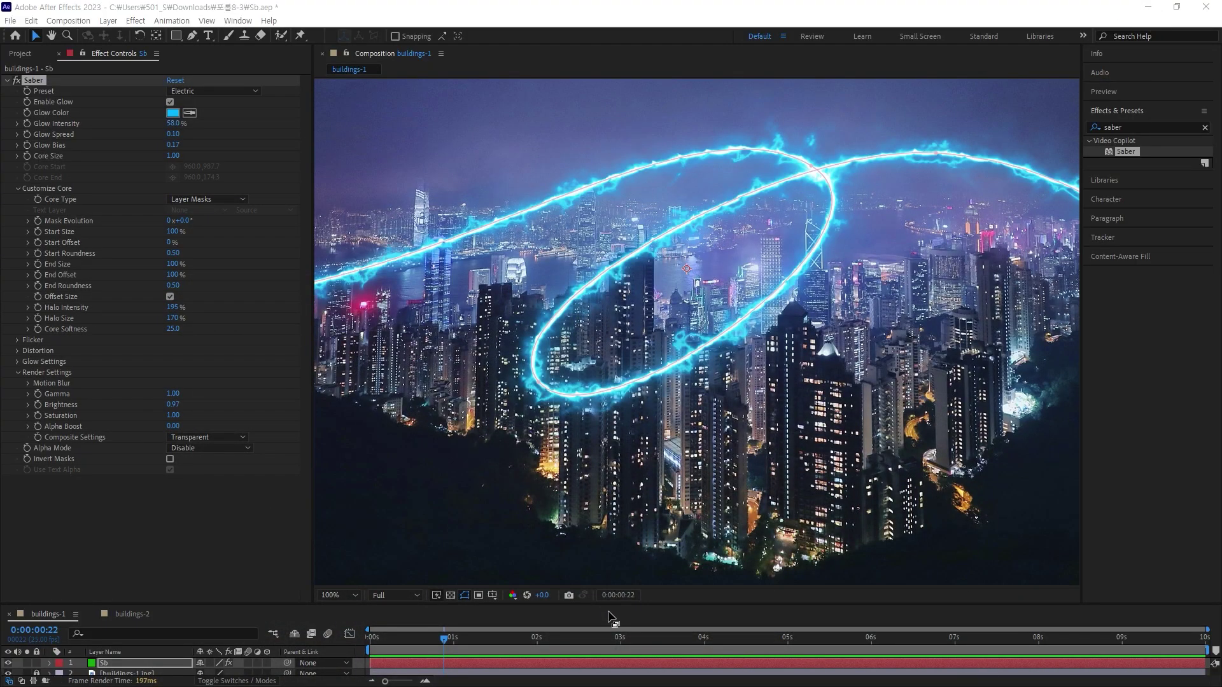
# Enlarge the timeline, scrub to preview the cyan electric glow, and collapse Render Settings
pyautogui.moveTo(584, 603); pyautogui.dragTo(583, 483)
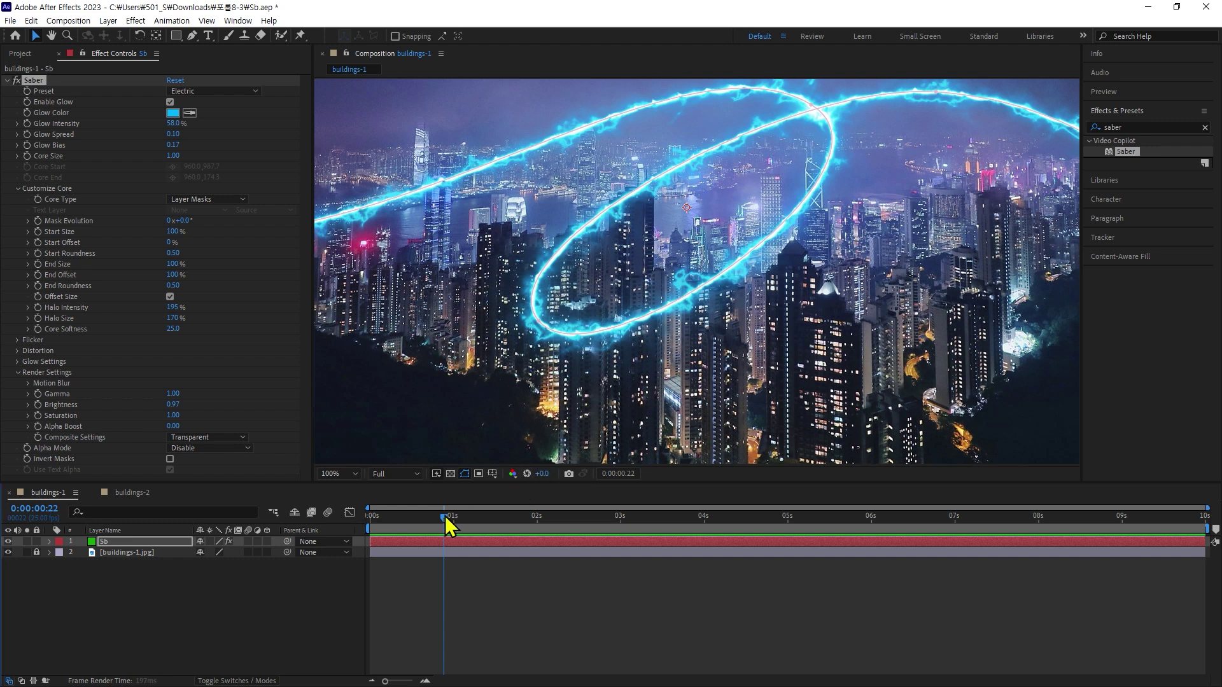
pyautogui.moveTo(445, 515)
pyautogui.mouseDown()
pyautogui.moveTo(423, 521)
pyautogui.moveTo(445, 528)
pyautogui.mouseUp()
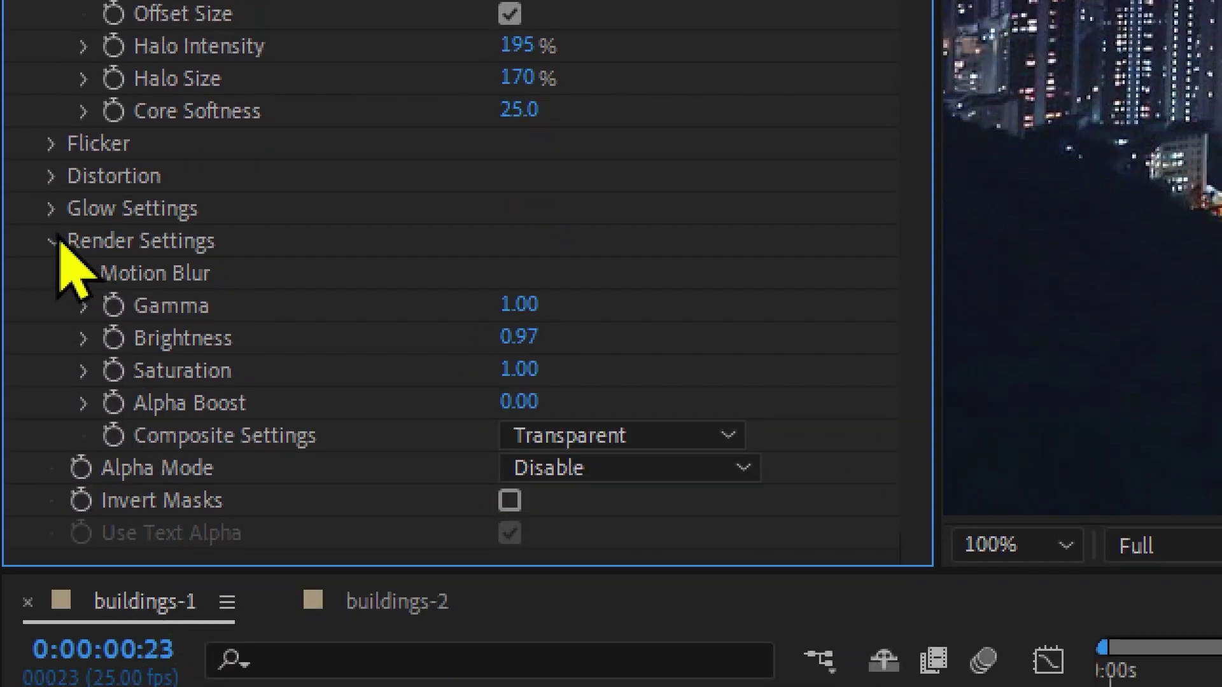
pyautogui.click(56, 242)
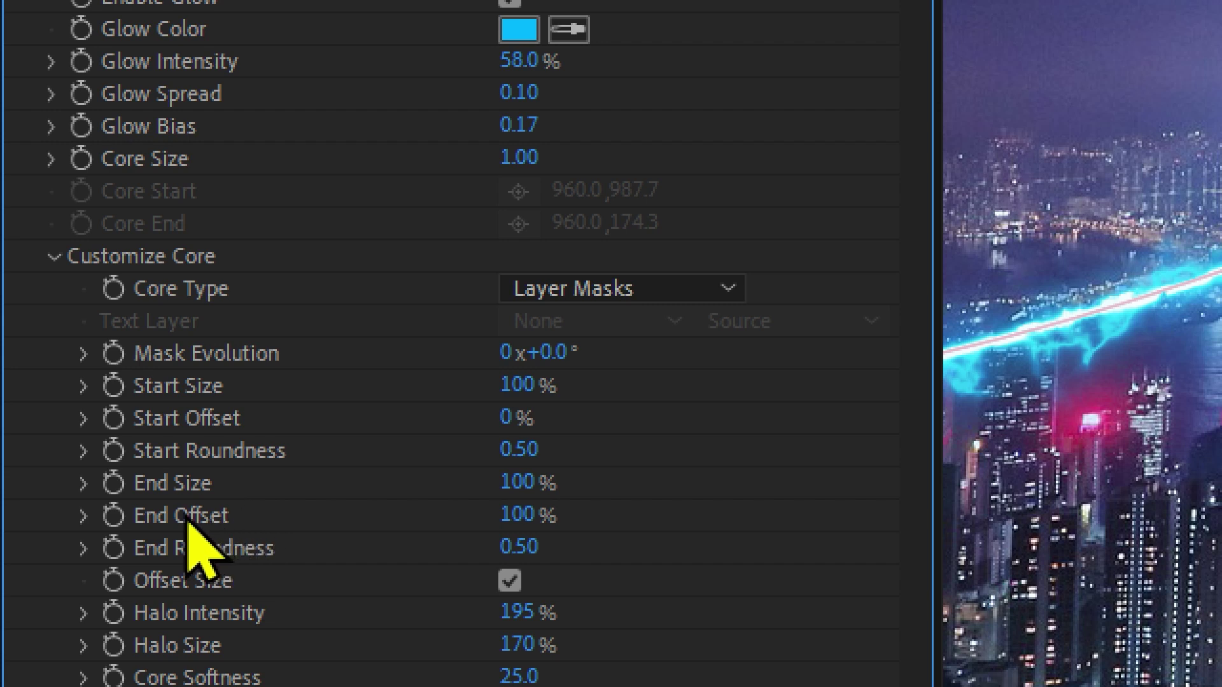
# Keyframe End Offset on the Sb layer and add a second keyframe later in time
pyautogui.click(114, 516)
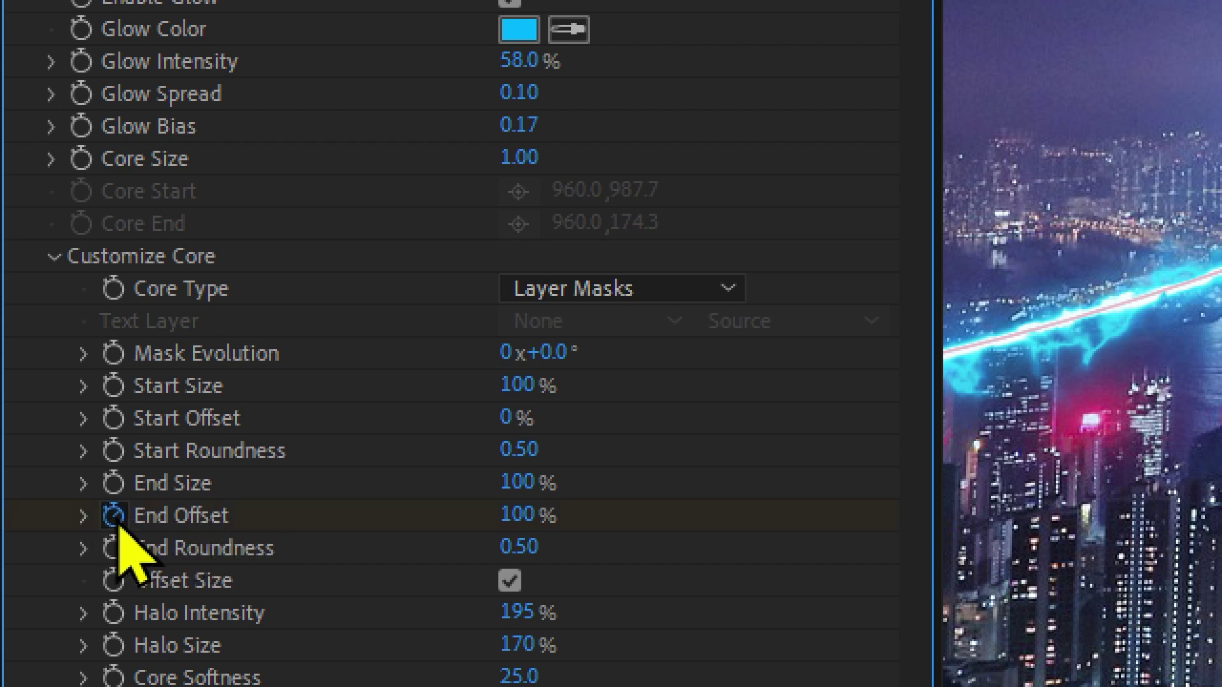
pyautogui.scroll(-2, 240, 631)
pyautogui.scroll(-5, 463, 639)
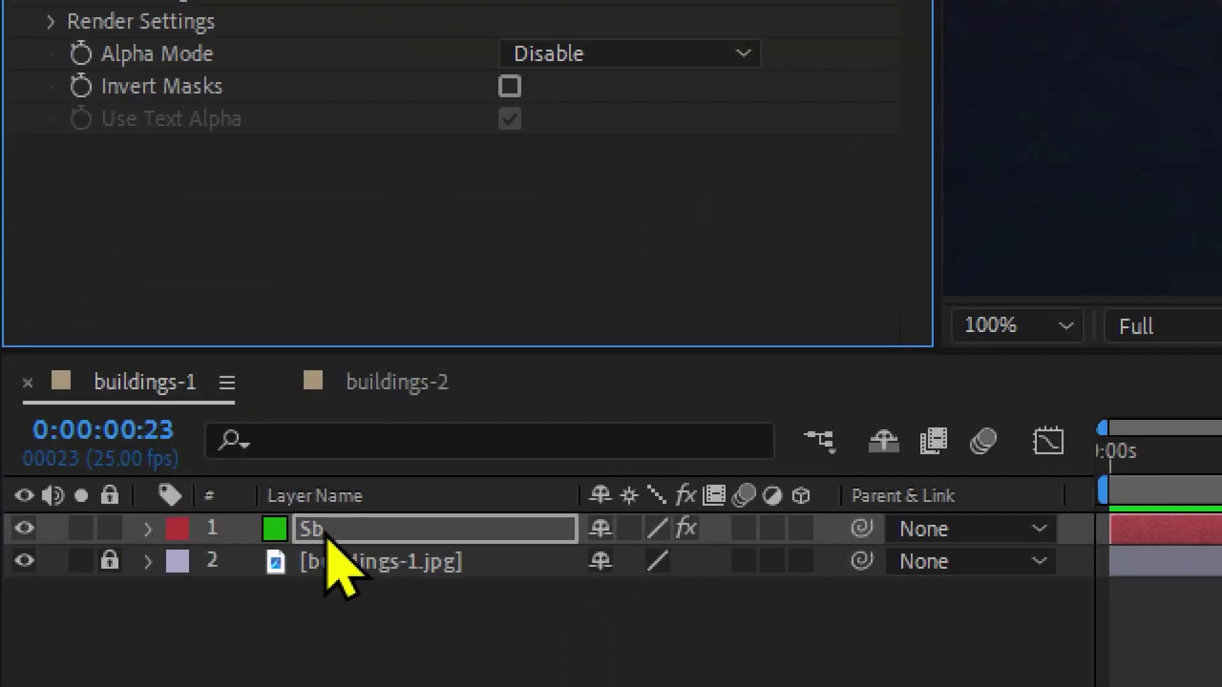
pyautogui.click(108, 543)
pyautogui.press('u')
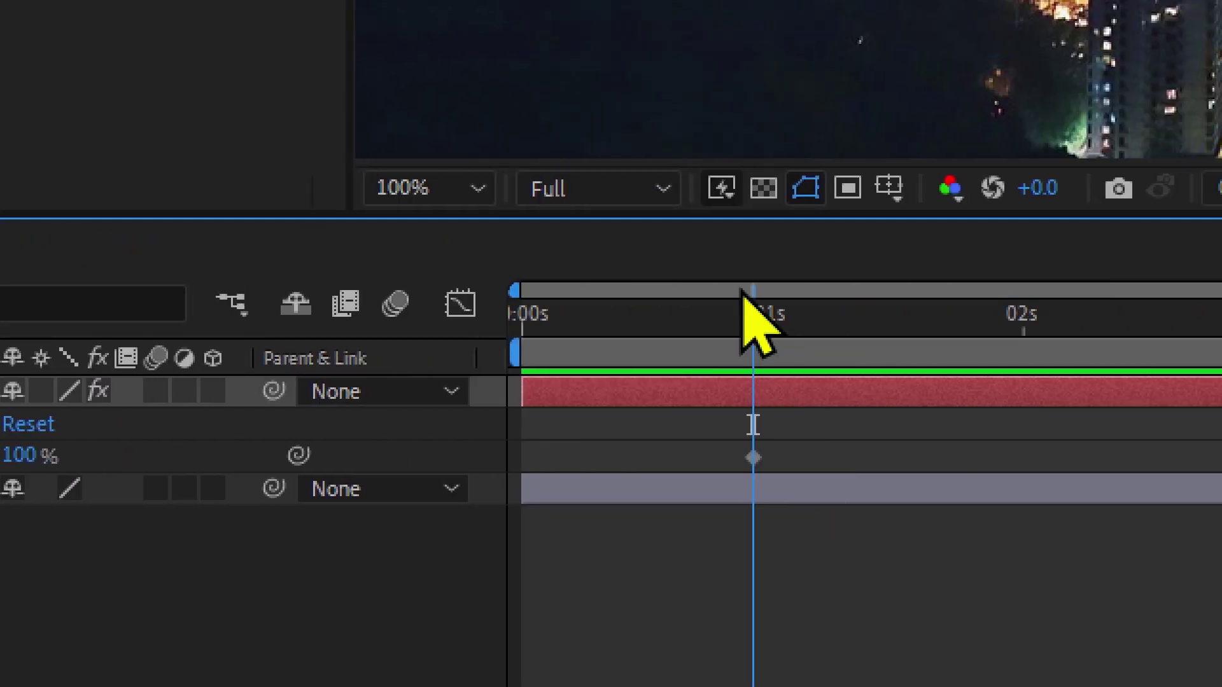
pyautogui.moveTo(752, 313)
pyautogui.mouseDown()
pyautogui.moveTo(1071, 366)
pyautogui.moveTo(1072, 382)
pyautogui.moveTo(1088, 382)
pyautogui.mouseUp()
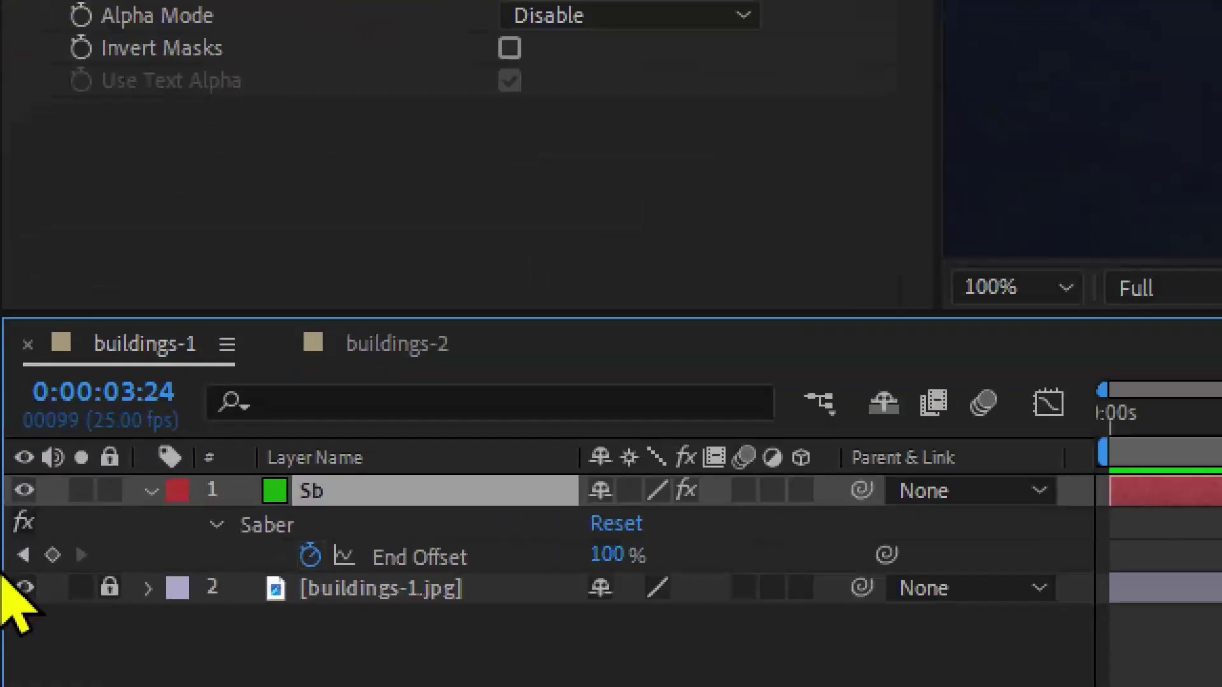
pyautogui.click(54, 555)
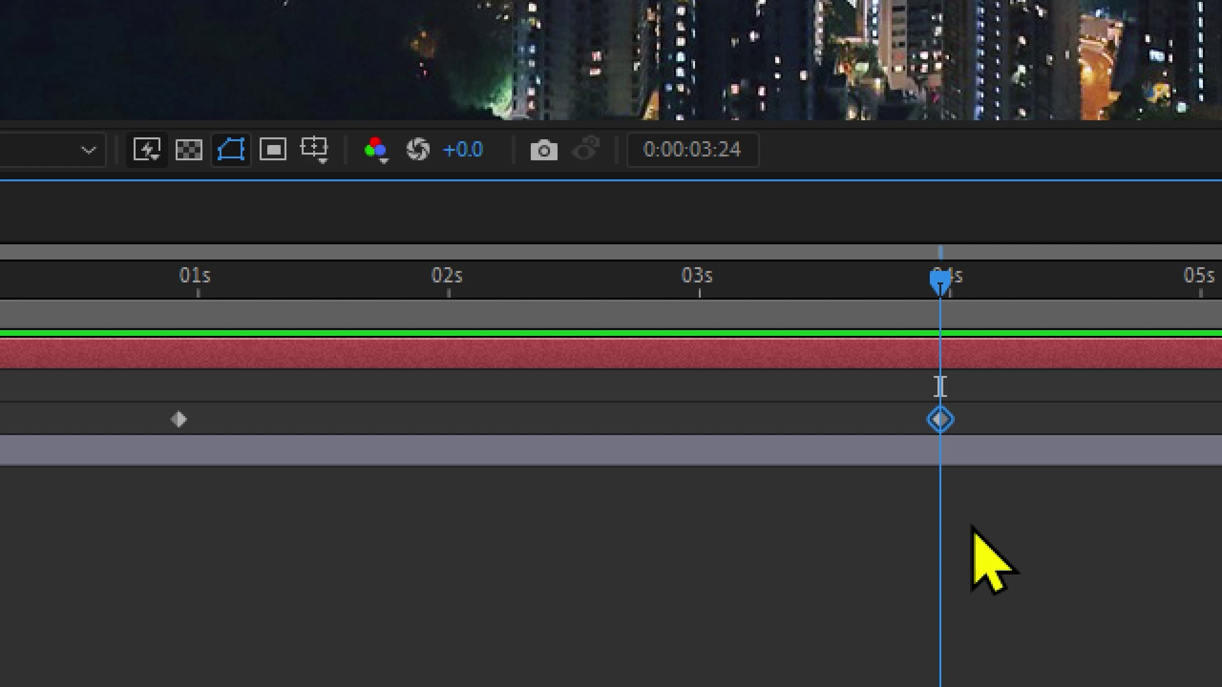
# Set End Offset to 0% at the first keyframe
pyautogui.press('j')
pyautogui.press('k')
pyautogui.press('j')
pyautogui.press('k')
pyautogui.press('j')
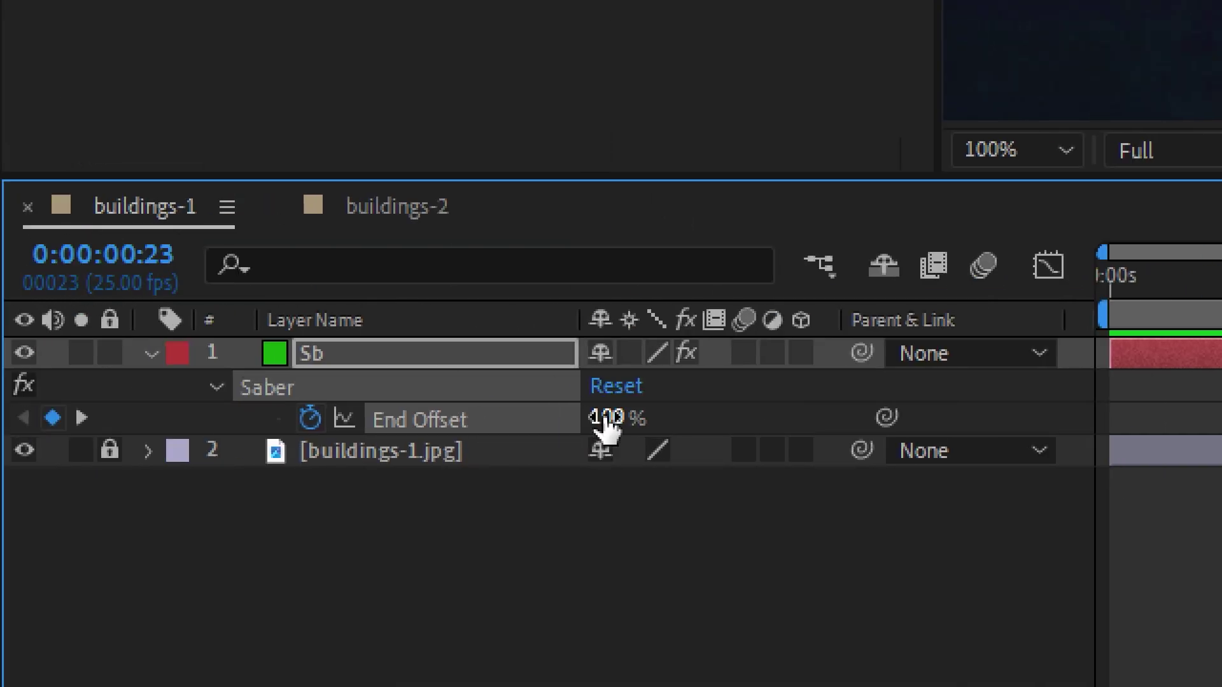
pyautogui.click(614, 420)
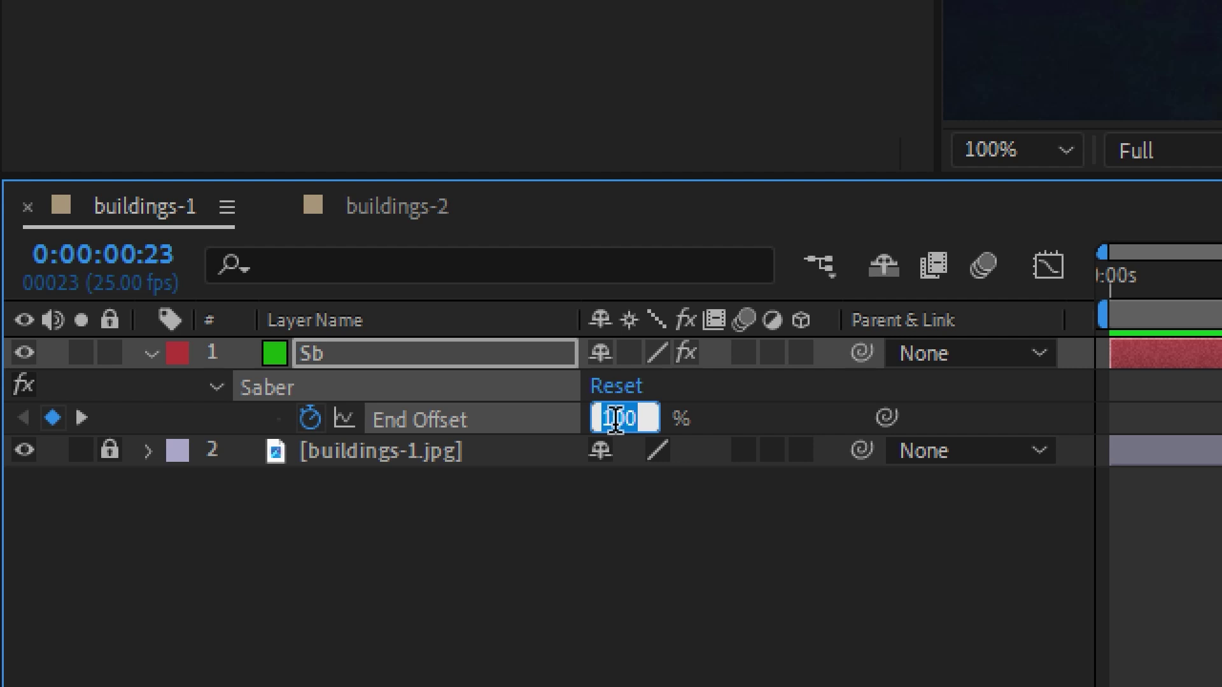
pyautogui.write('0')
pyautogui.press('Return')
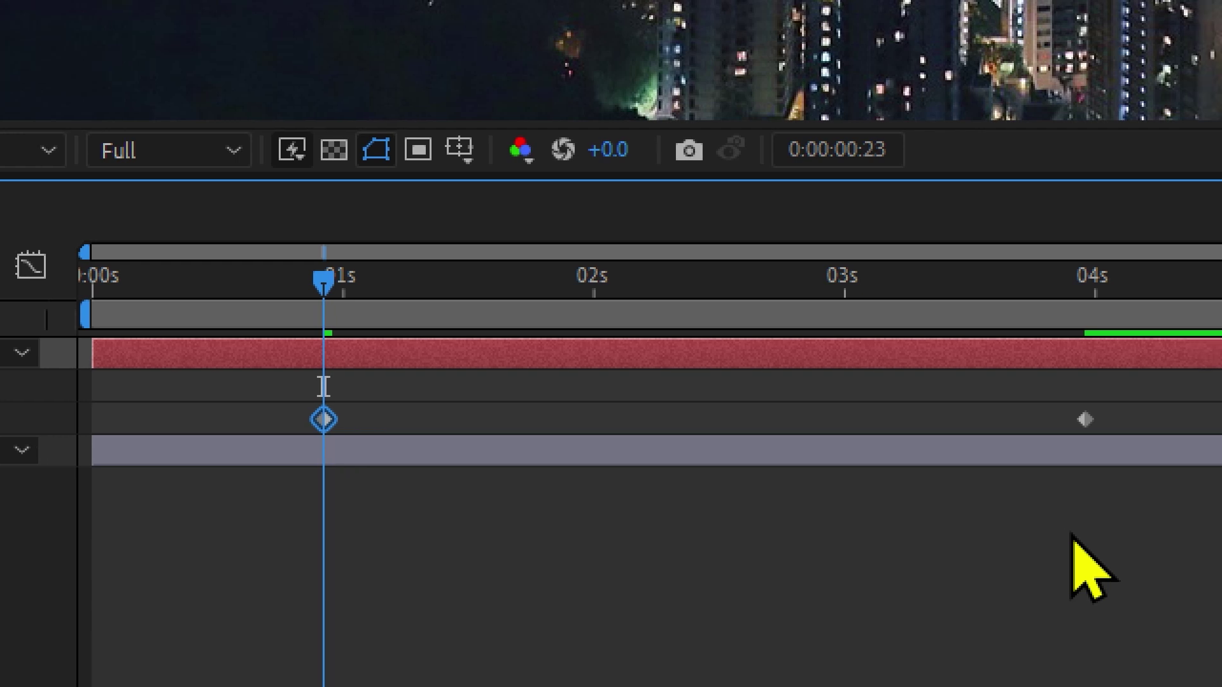
# Scrub between the keyframes to watch the glow grow to 100% at 0:00:03:24
pyautogui.press('k')
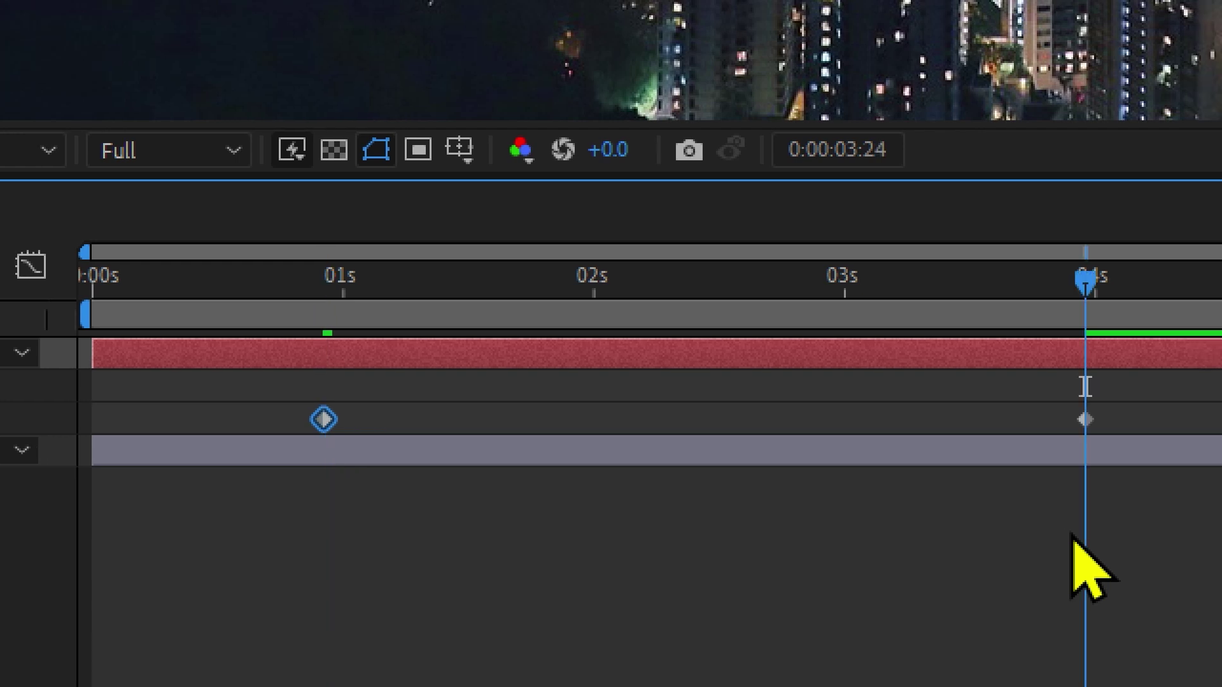
pyautogui.press('j')
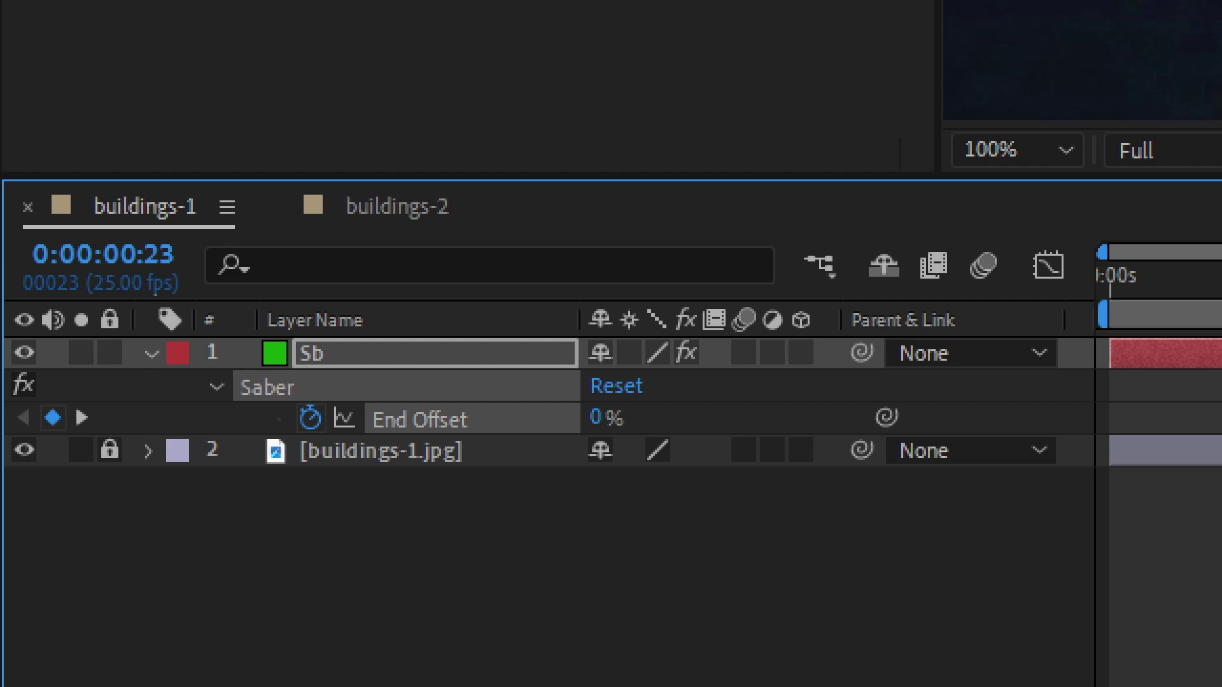
pyautogui.press('Home')
pyautogui.press('k')
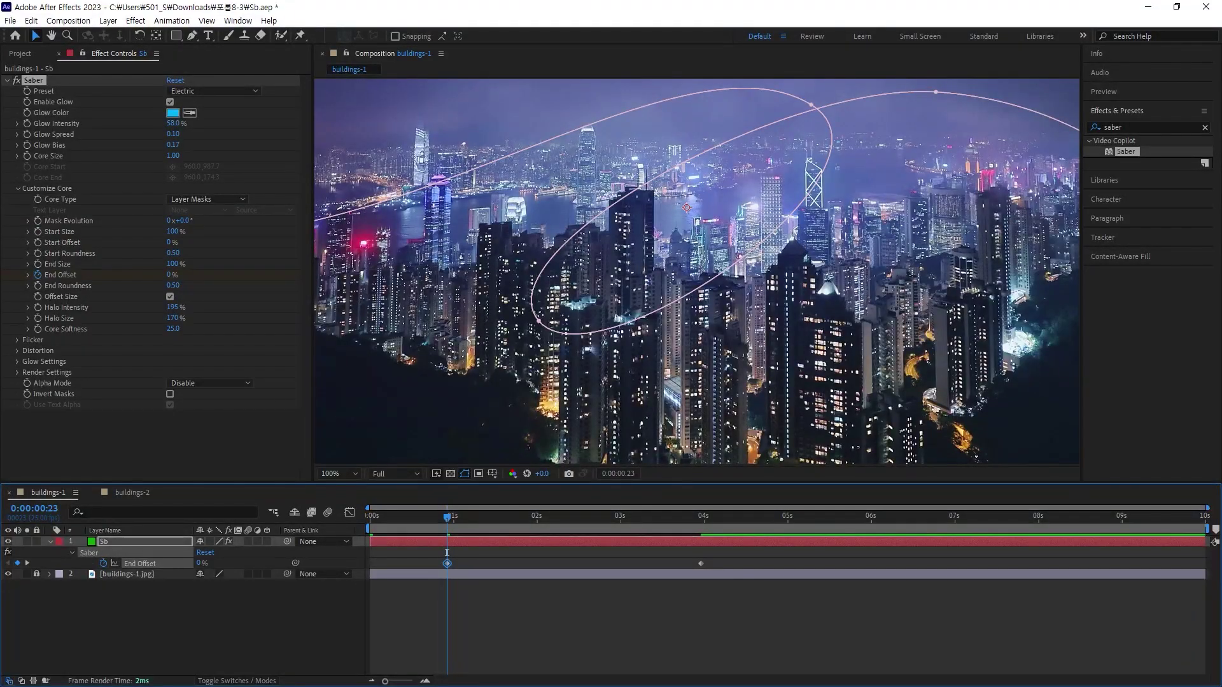
pyautogui.moveTo(447, 553); pyautogui.dragTo(700, 553)
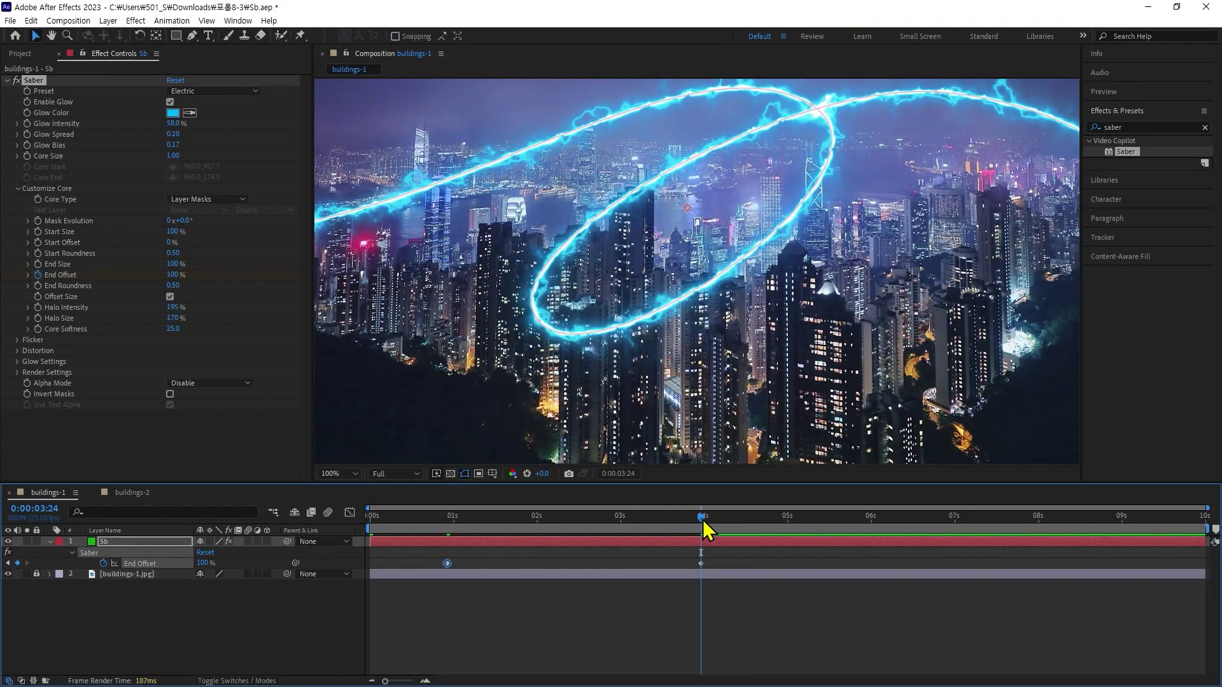
pyautogui.moveTo(702, 519)
pyautogui.mouseDown()
pyautogui.moveTo(488, 530)
pyautogui.moveTo(801, 504)
pyautogui.moveTo(564, 494)
pyautogui.moveTo(714, 485)
pyautogui.mouseUp()
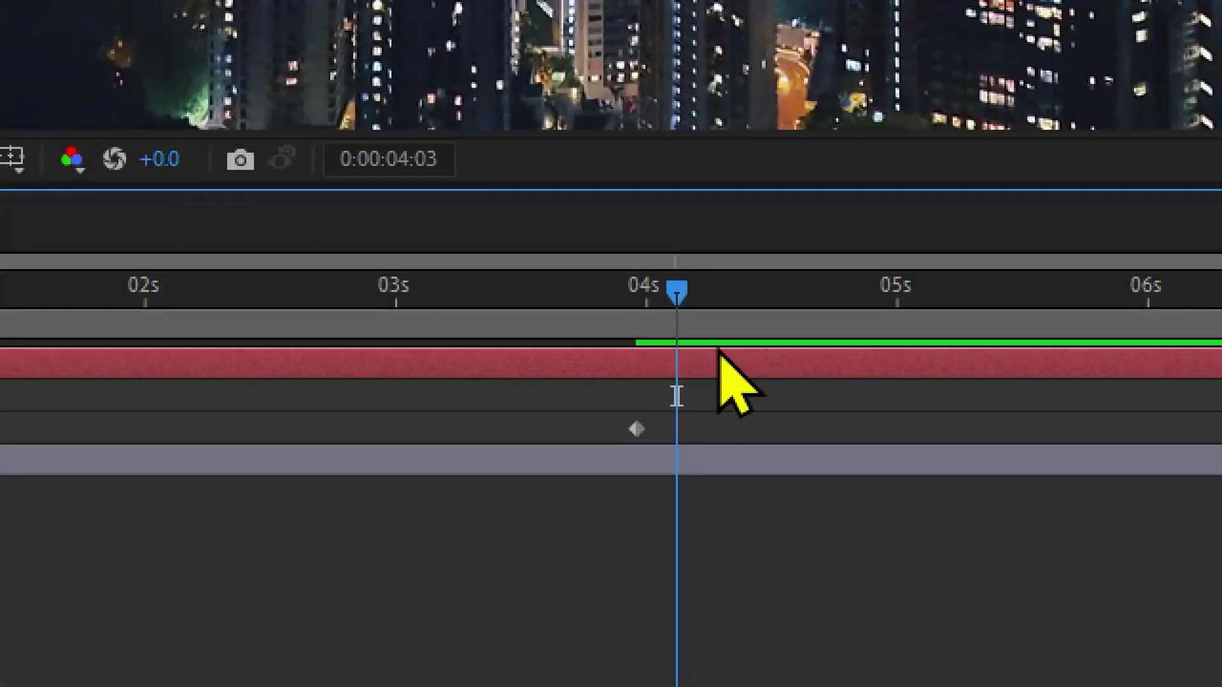
pyautogui.moveTo(668, 288)
pyautogui.mouseDown()
pyautogui.moveTo(642, 287)
pyautogui.moveTo(666, 289)
pyautogui.mouseUp()
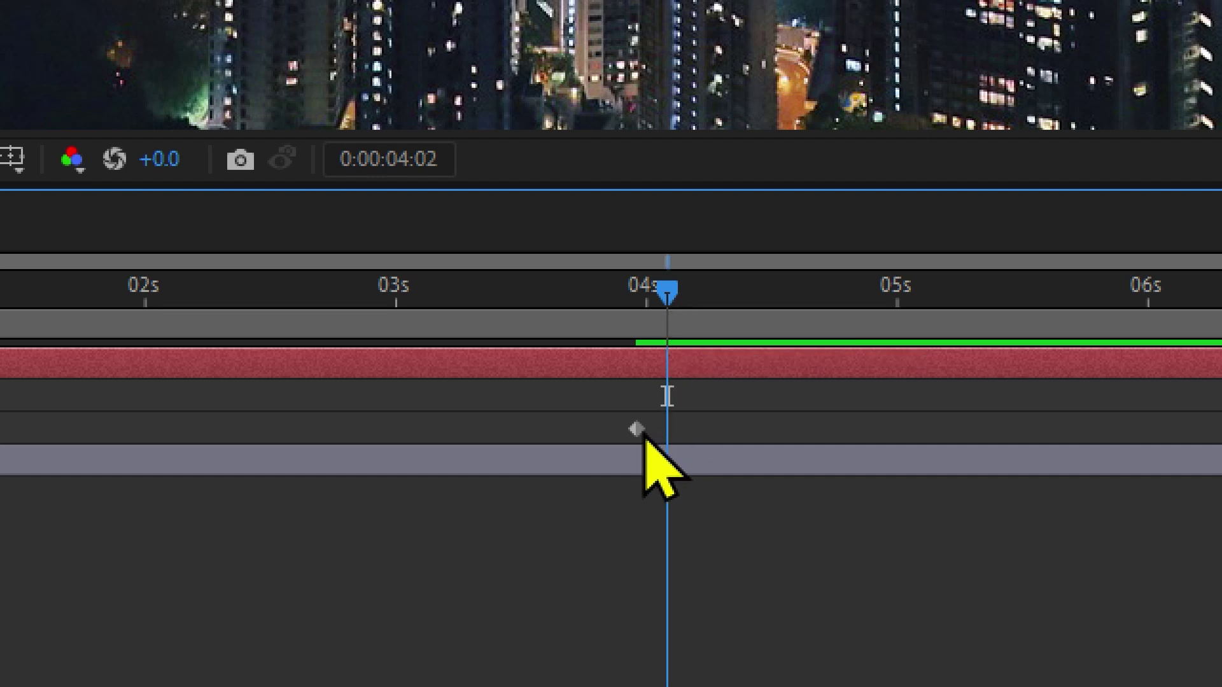
pyautogui.moveTo(641, 439)
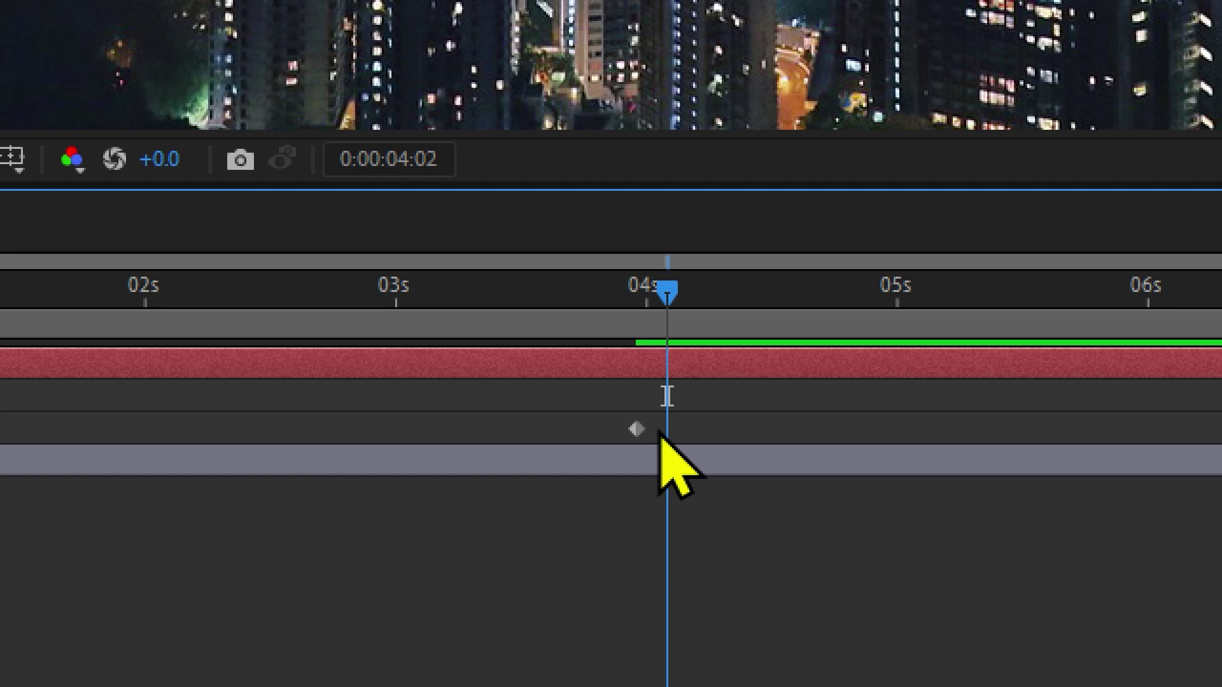
pyautogui.press('j')
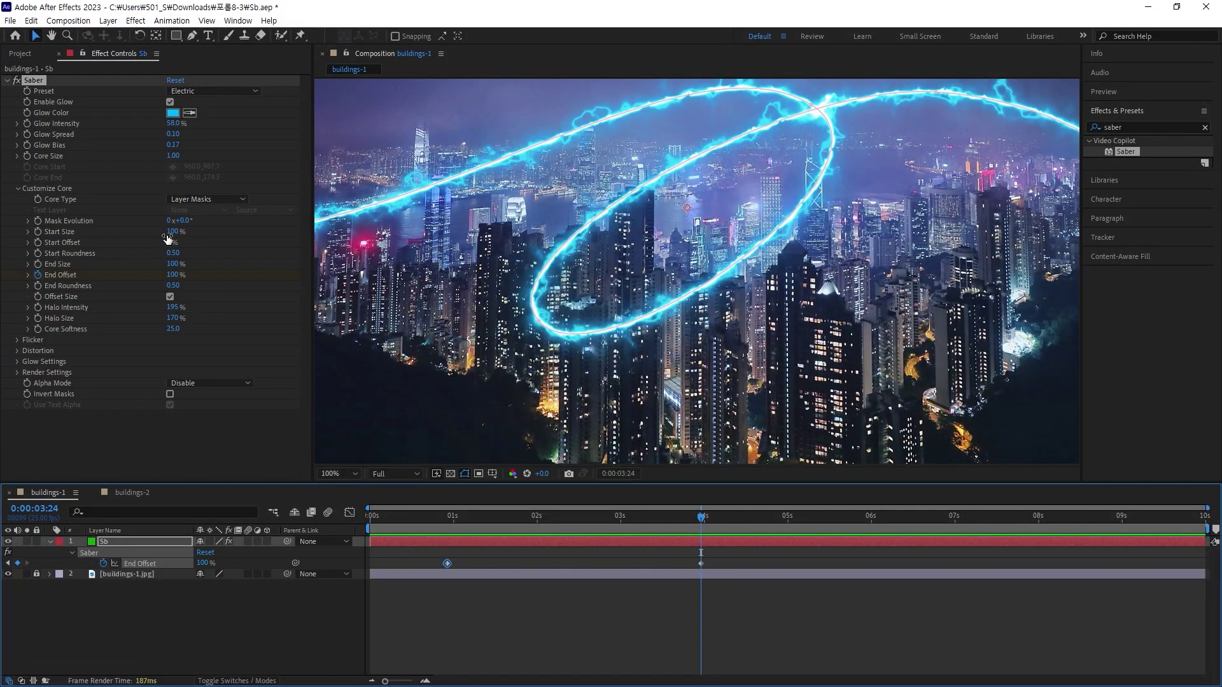
pyautogui.moveTo(171, 231)
pyautogui.mouseDown()
pyautogui.moveTo(149, 233)
pyautogui.moveTo(229, 235)
pyautogui.mouseUp()
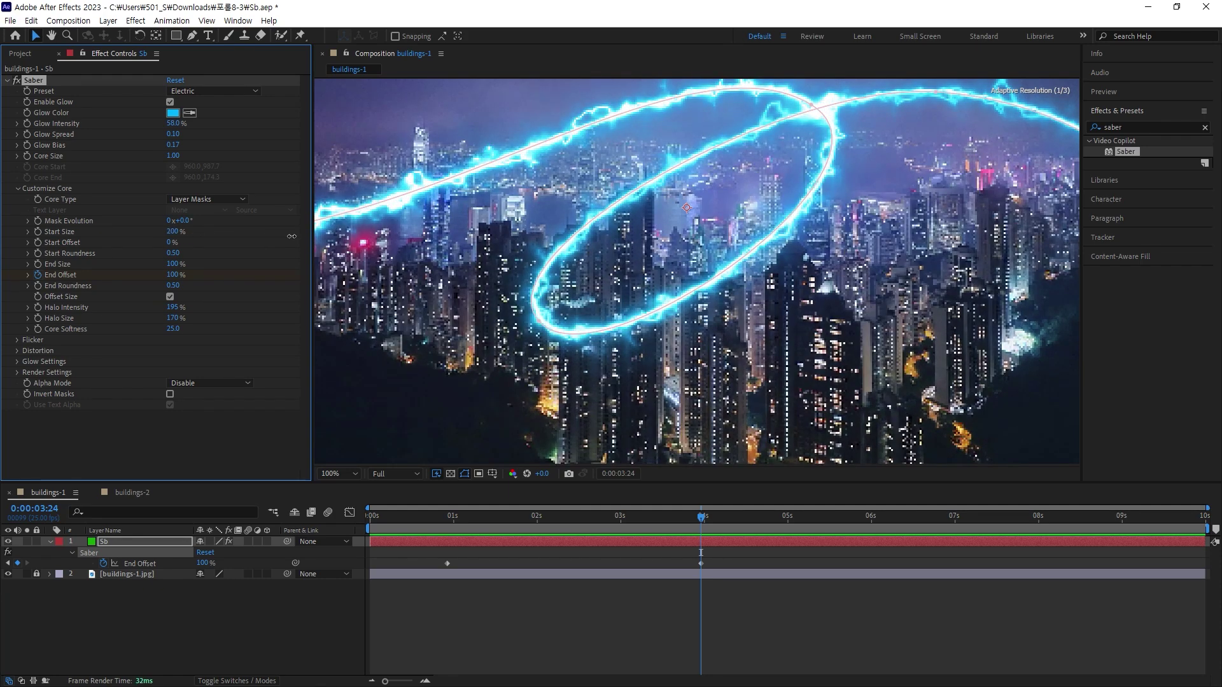
pyautogui.moveTo(282, 241)
pyautogui.mouseDown()
pyautogui.moveTo(124, 253)
pyautogui.moveTo(248, 276)
pyautogui.mouseUp()
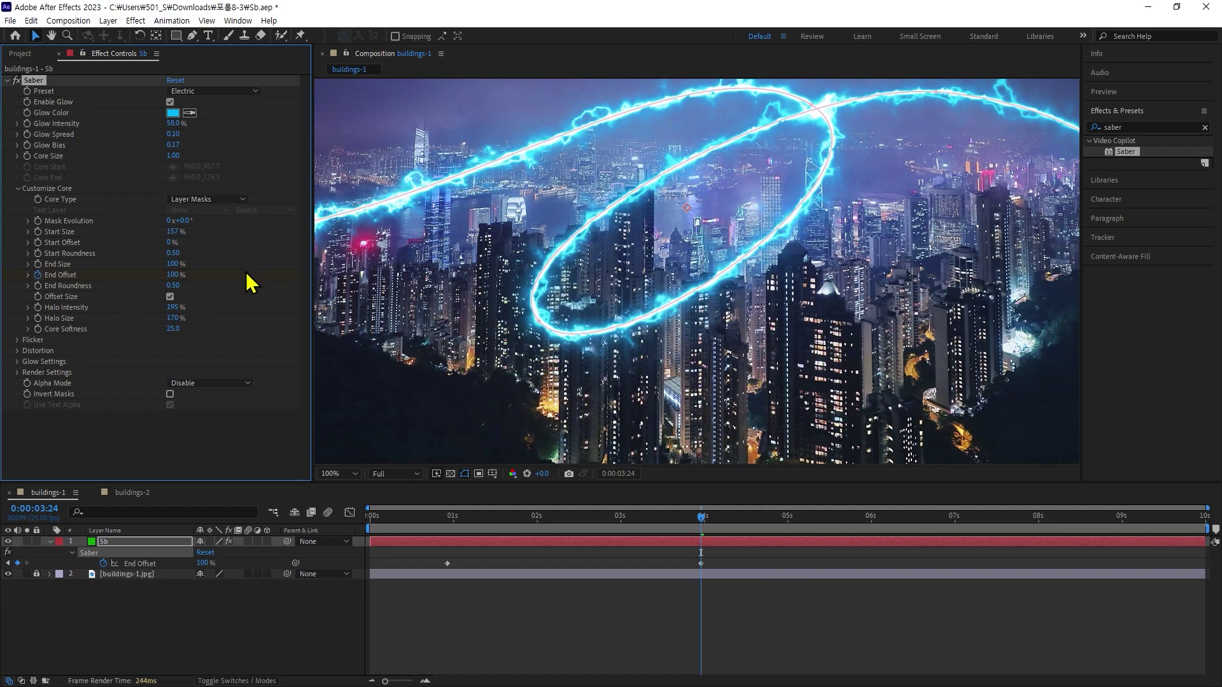
pyautogui.moveTo(170, 257); pyautogui.dragTo(75, 258)
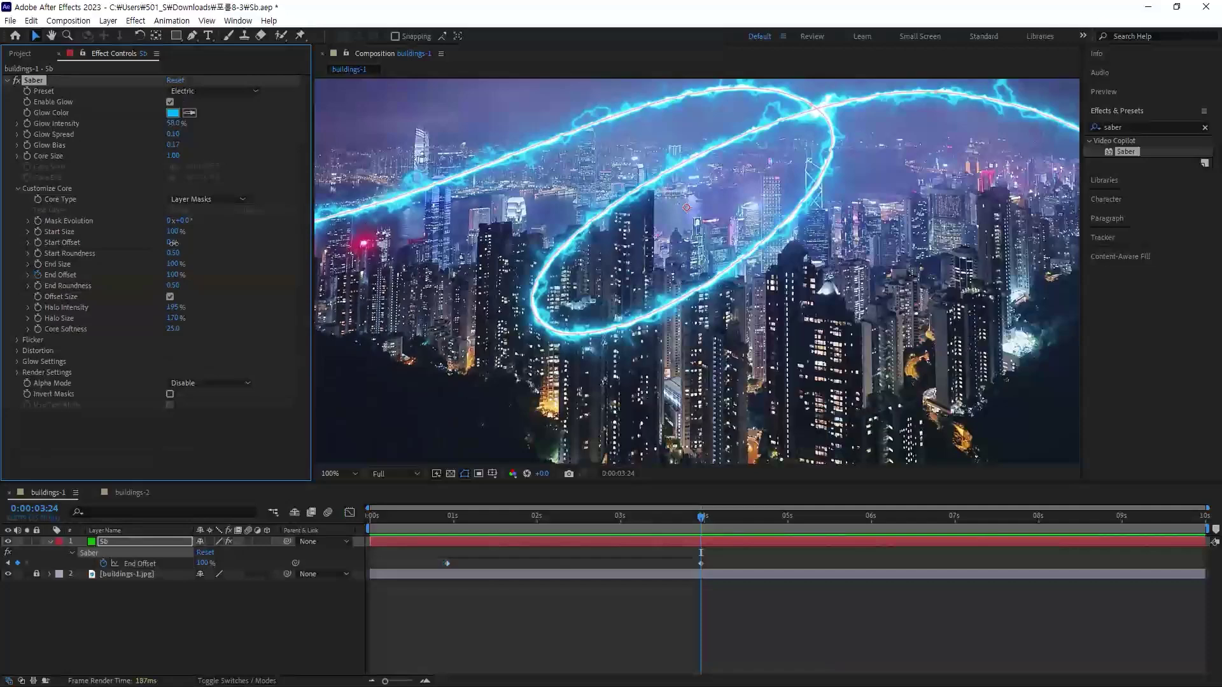
pyautogui.moveTo(504, 233); pyautogui.dragTo(174, 253)
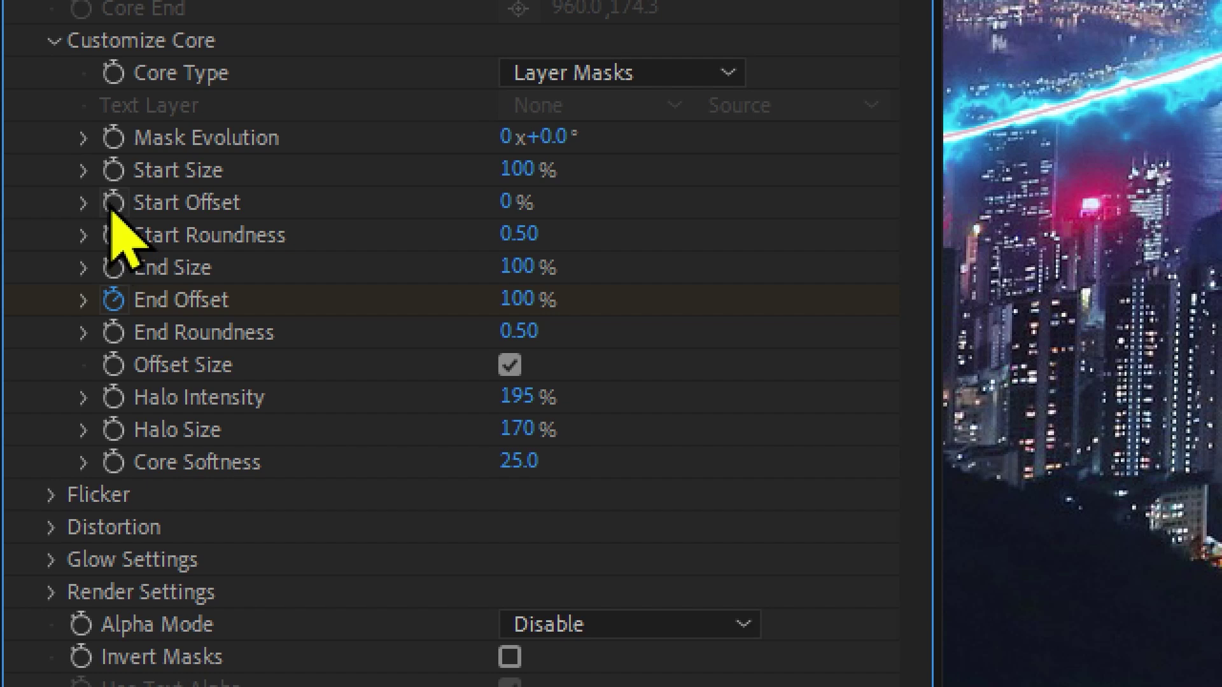
# Keyframe Start Offset at 0% near 4s and set it to 100% at 0:00:05:17
pyautogui.click(113, 202)
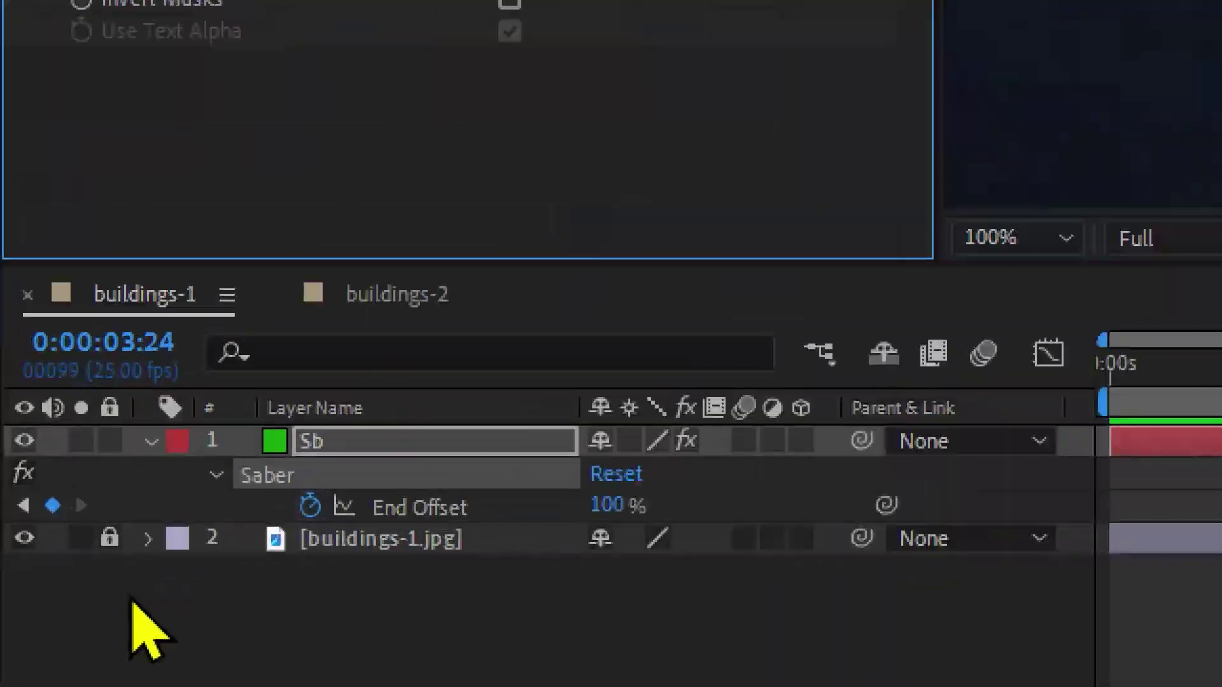
pyautogui.click(382, 458)
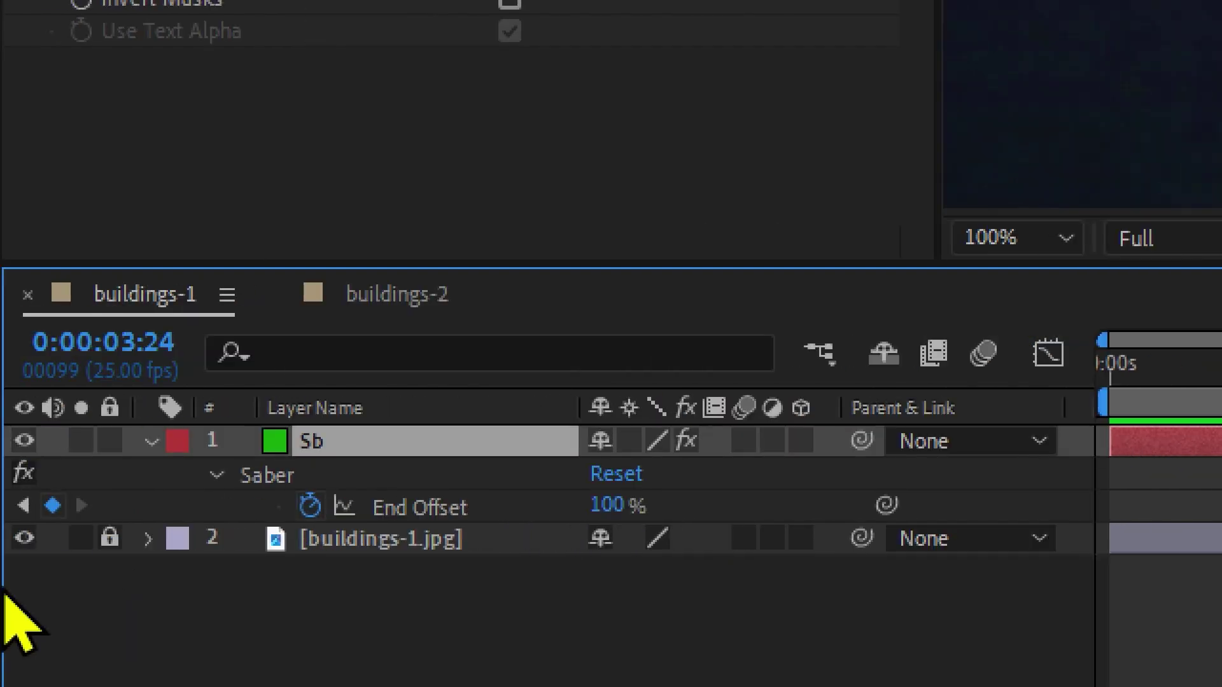
pyautogui.press('u')
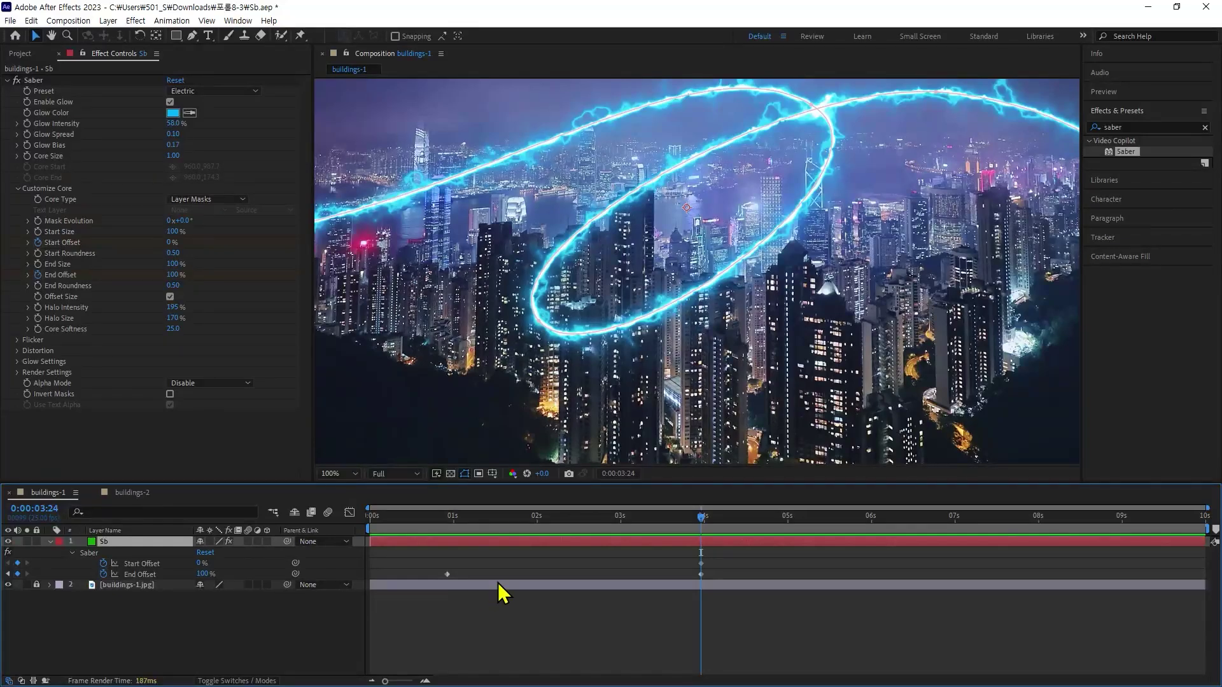
pyautogui.moveTo(701, 518); pyautogui.dragTo(845, 524)
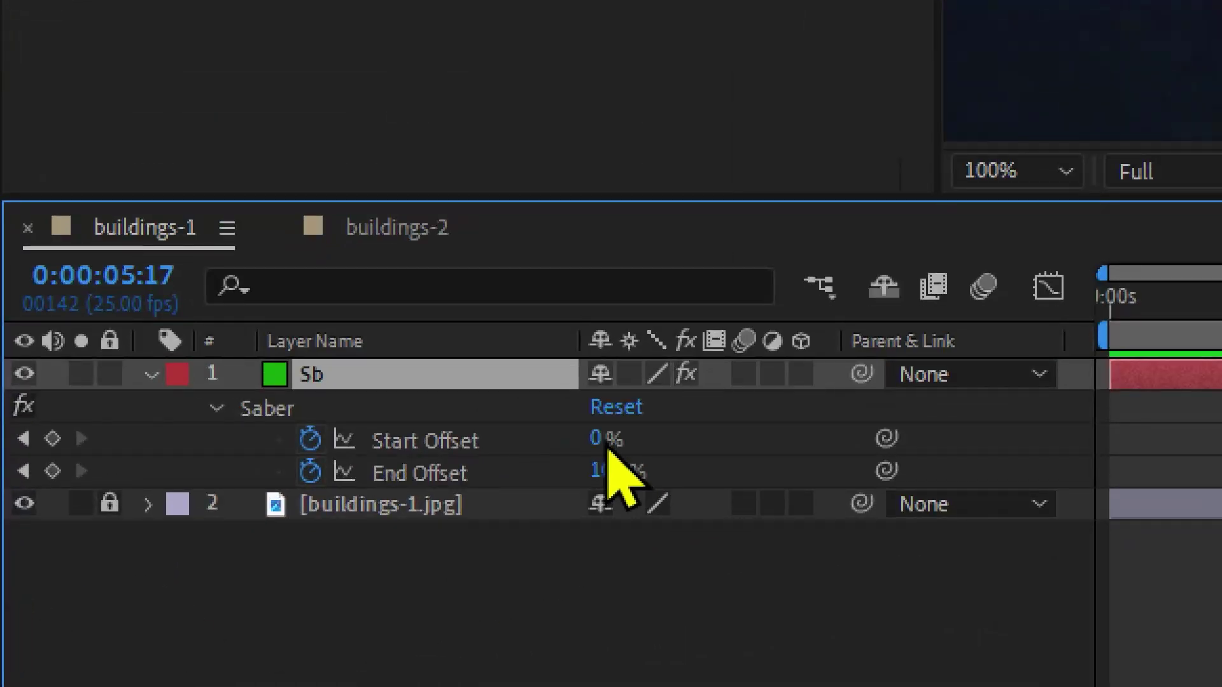
pyautogui.moveTo(601, 439); pyautogui.dragTo(963, 442)
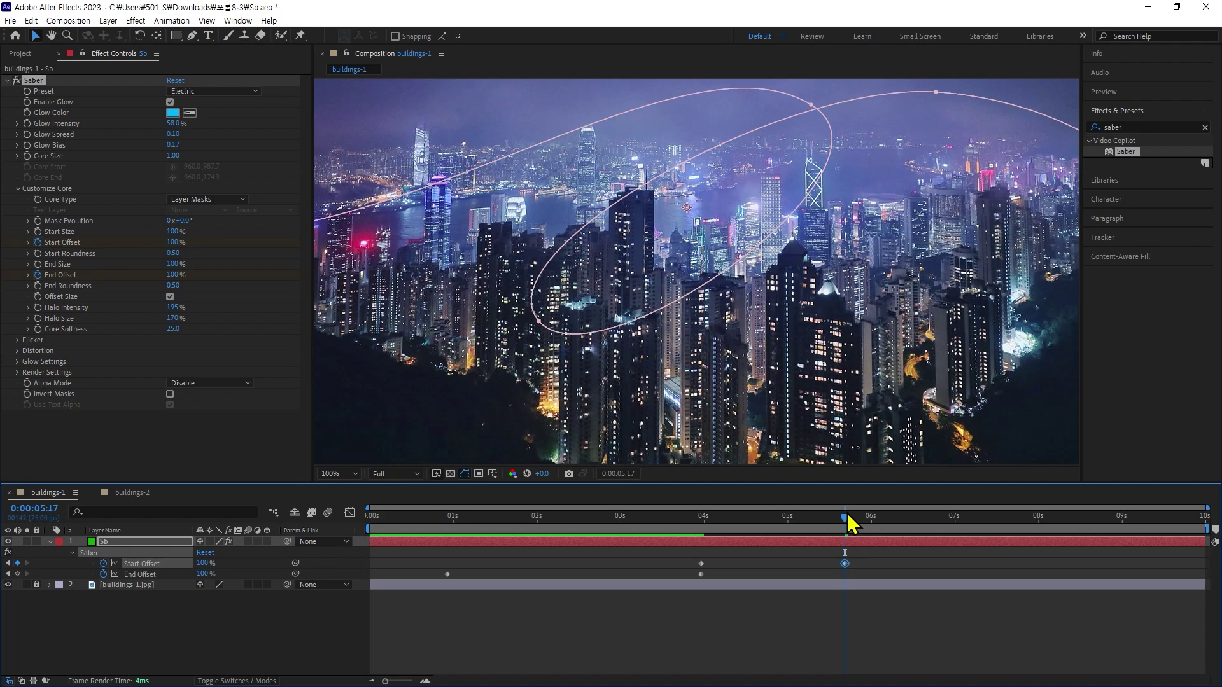
pyautogui.moveTo(847, 513)
pyautogui.mouseDown()
pyautogui.moveTo(412, 539)
pyautogui.moveTo(750, 511)
pyautogui.moveTo(677, 518)
pyautogui.moveTo(808, 564)
pyautogui.mouseUp()
# Move the Start Offset keyframes to about 3.6s and 7s, then select all offset keyframes for Easy Ease
pyautogui.moveTo(1023, 495); pyautogui.dragTo(1128, 497)
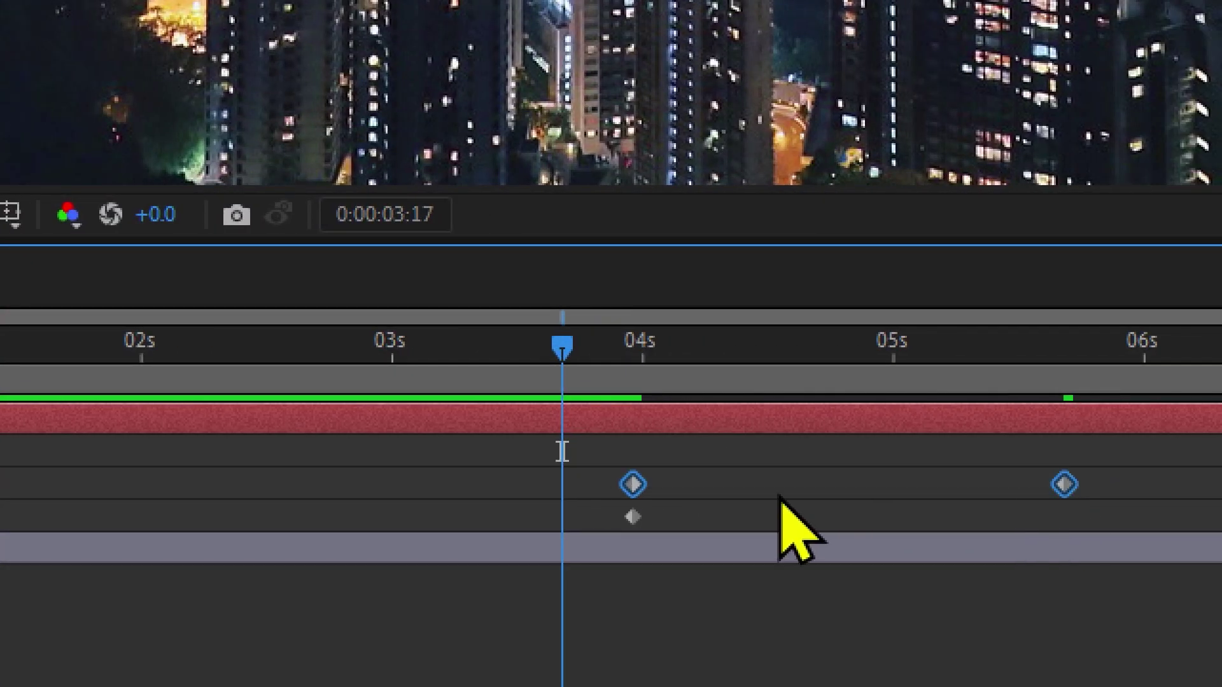
pyautogui.moveTo(636, 490); pyautogui.dragTo(393, 500)
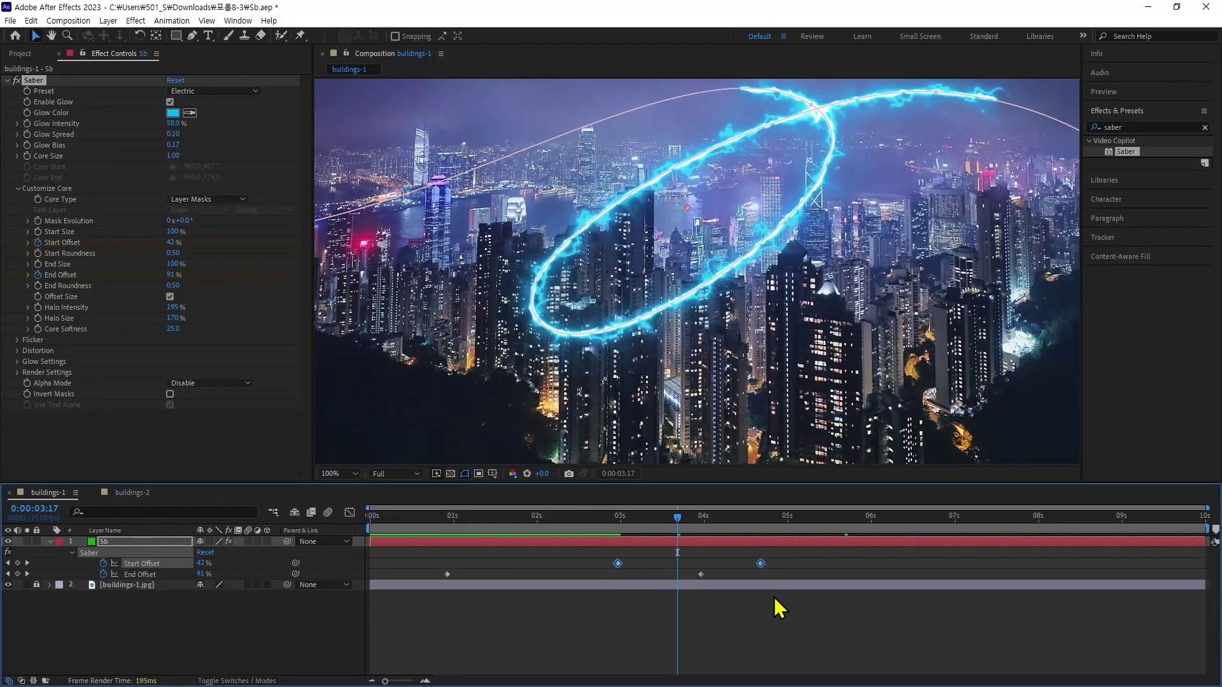
pyautogui.moveTo(787, 606); pyautogui.dragTo(619, 562)
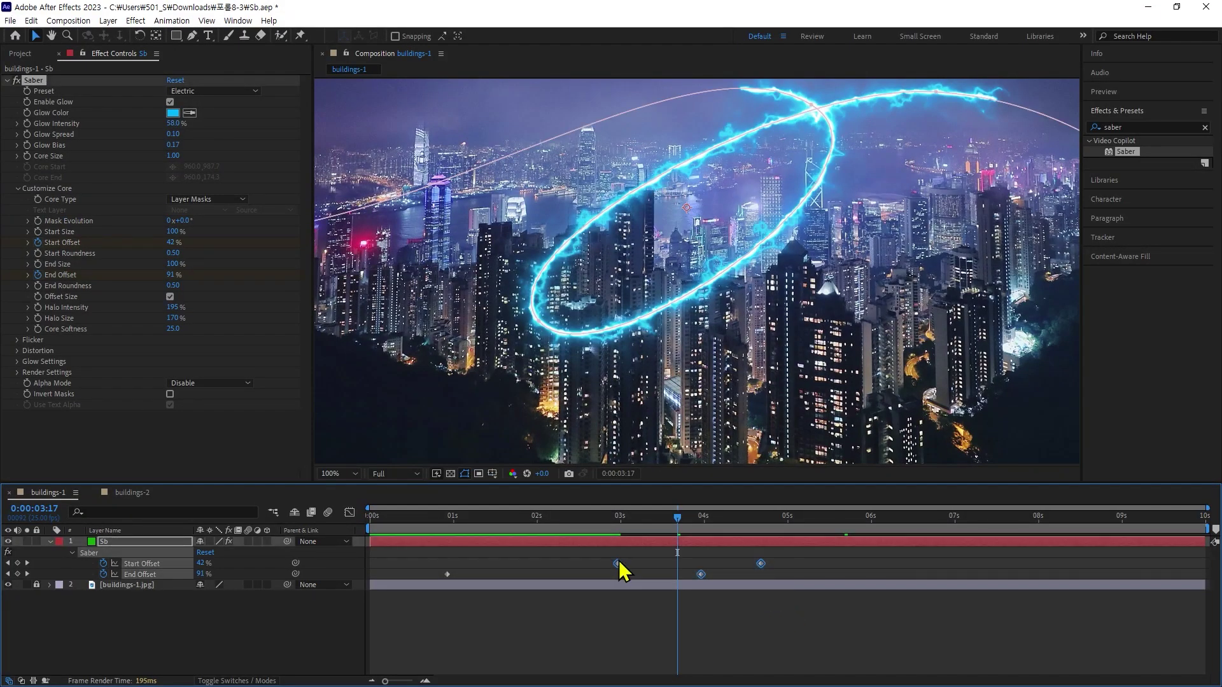
pyautogui.click(788, 610)
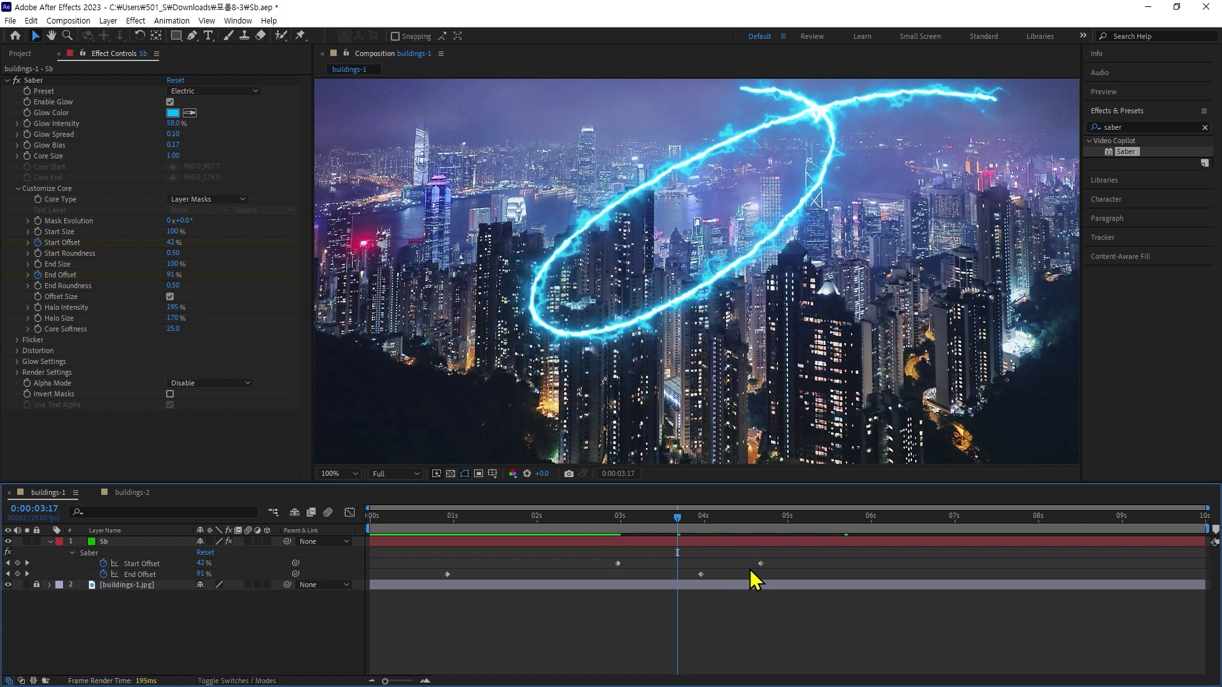
pyautogui.moveTo(606, 554); pyautogui.dragTo(839, 568)
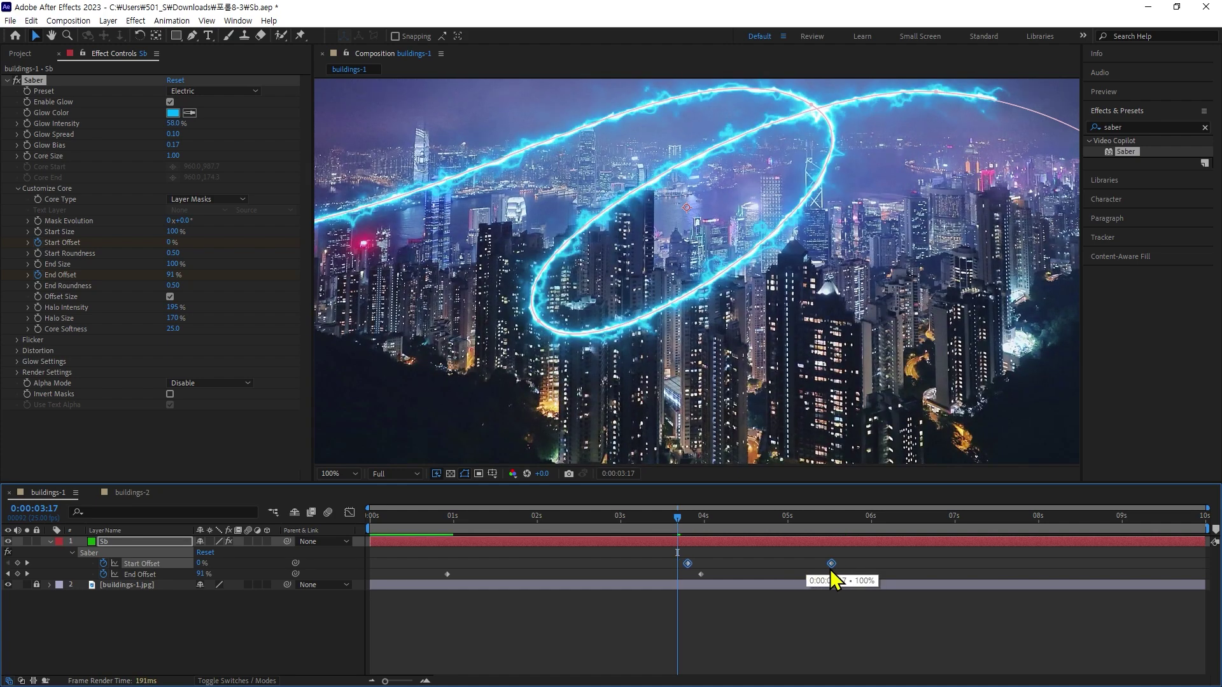
pyautogui.moveTo(839, 567)
pyautogui.mouseDown()
pyautogui.moveTo(814, 568)
pyautogui.moveTo(956, 575)
pyautogui.mouseUp()
pyautogui.click(810, 612)
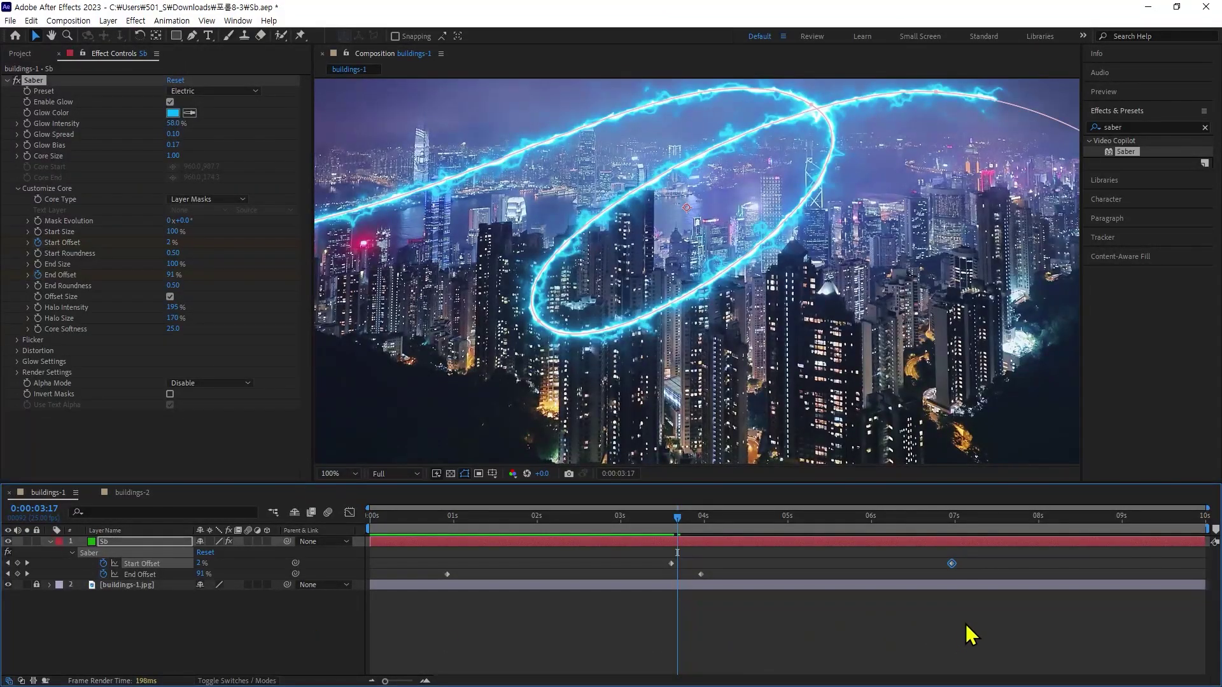
pyautogui.moveTo(966, 619); pyautogui.dragTo(434, 559)
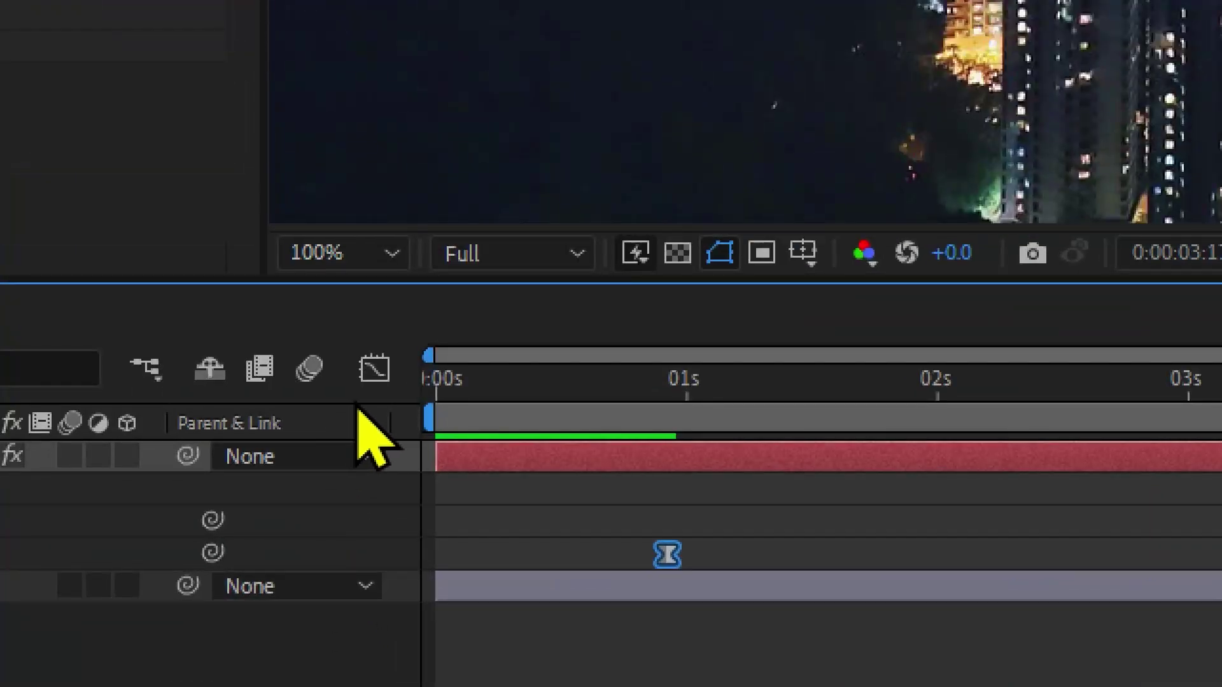
# Check the speed graph, then select the End Offset keyframes in the keyframe view
pyautogui.click(376, 382)
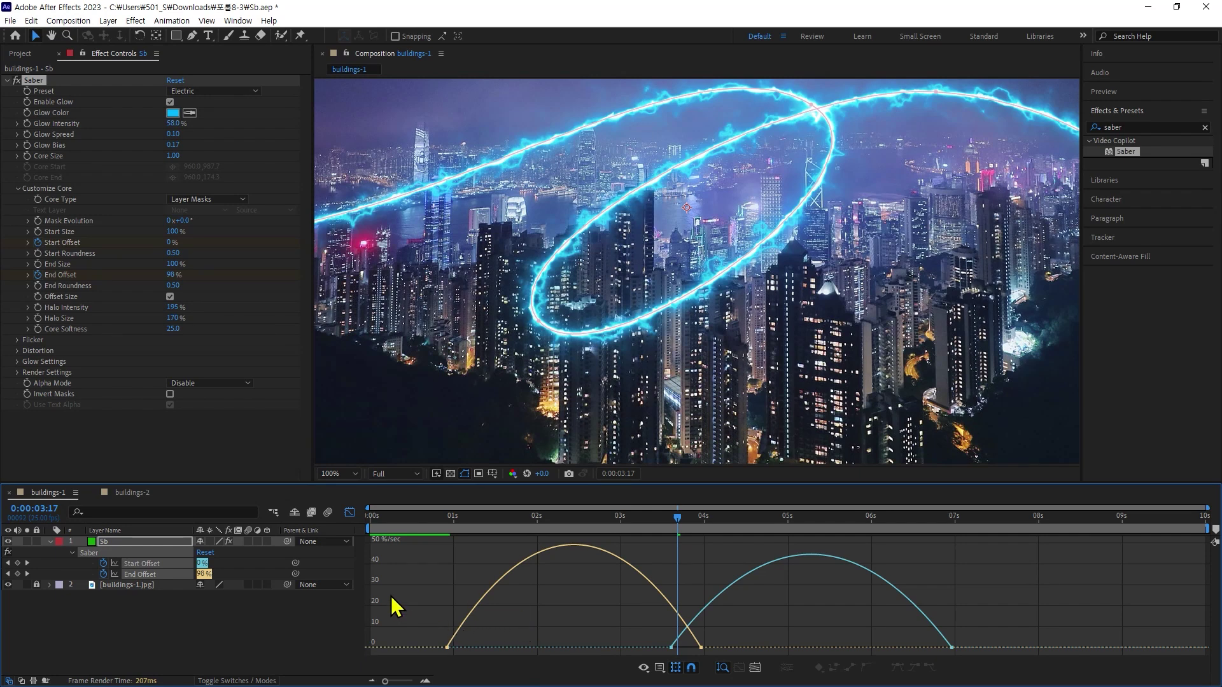
pyautogui.click(349, 513)
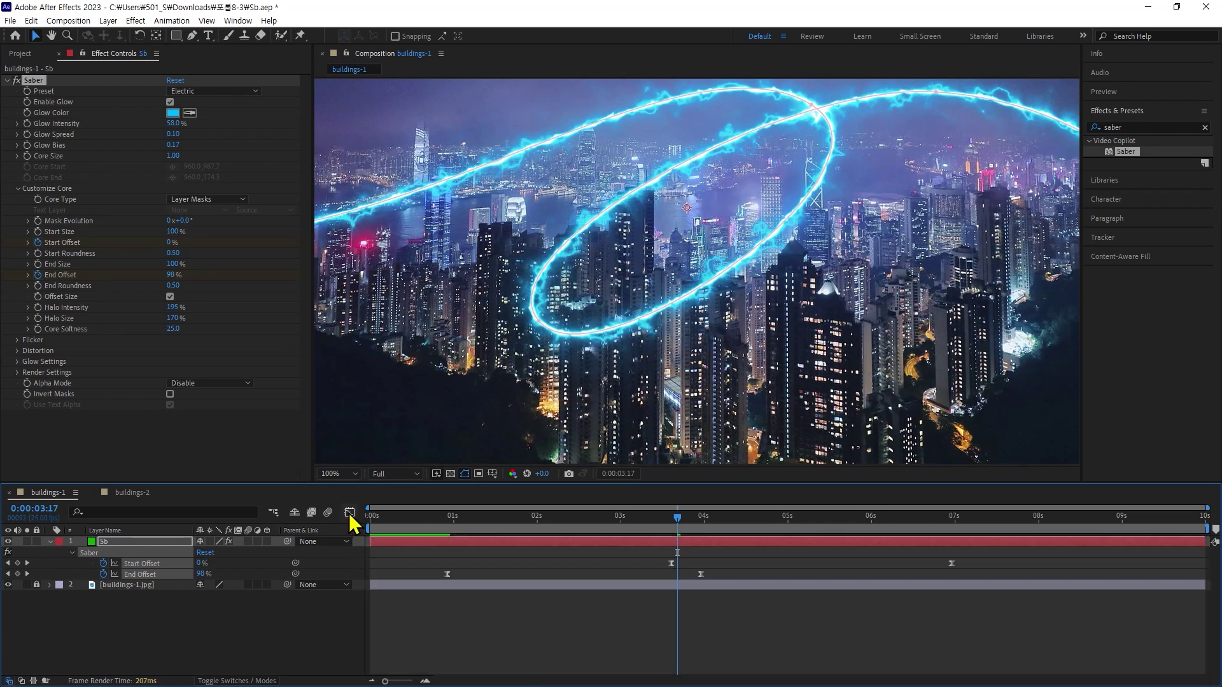
pyautogui.click(448, 574)
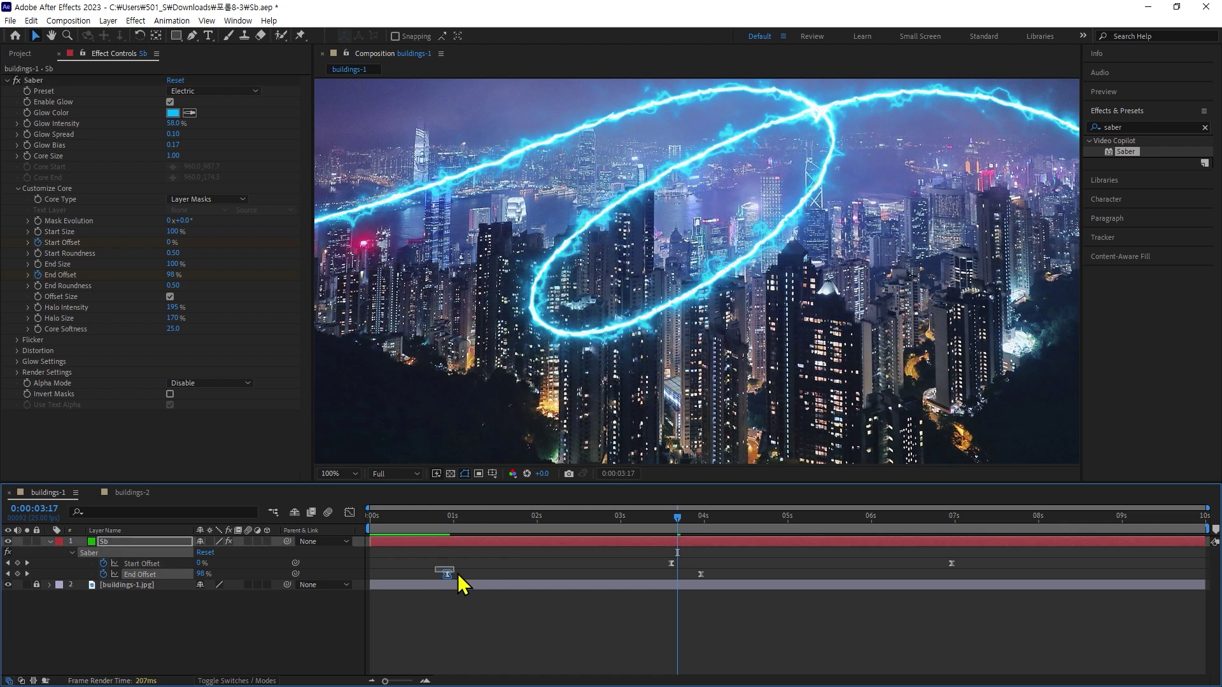
pyautogui.moveTo(458, 574)
pyautogui.mouseDown()
pyautogui.moveTo(684, 577)
pyautogui.moveTo(707, 588)
pyautogui.moveTo(445, 580)
pyautogui.mouseUp()
pyautogui.click(707, 596)
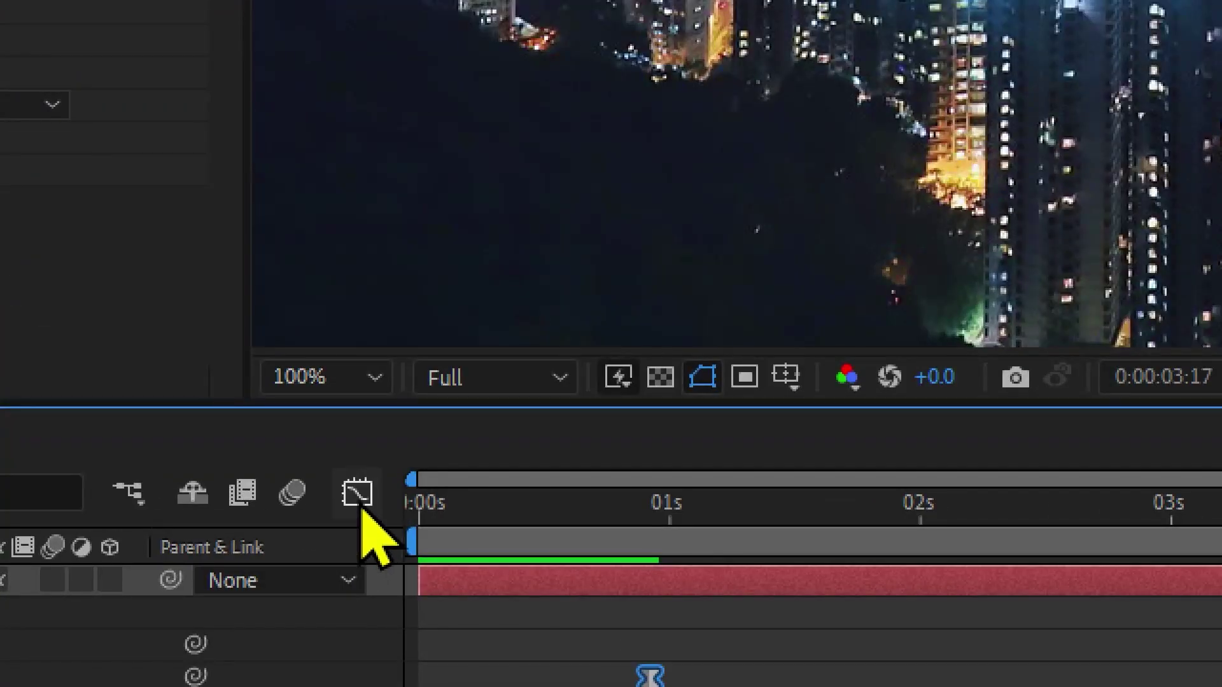
# Drag End Offset's incoming influence far left in the speed graph and preview from the start
pyautogui.click(357, 496)
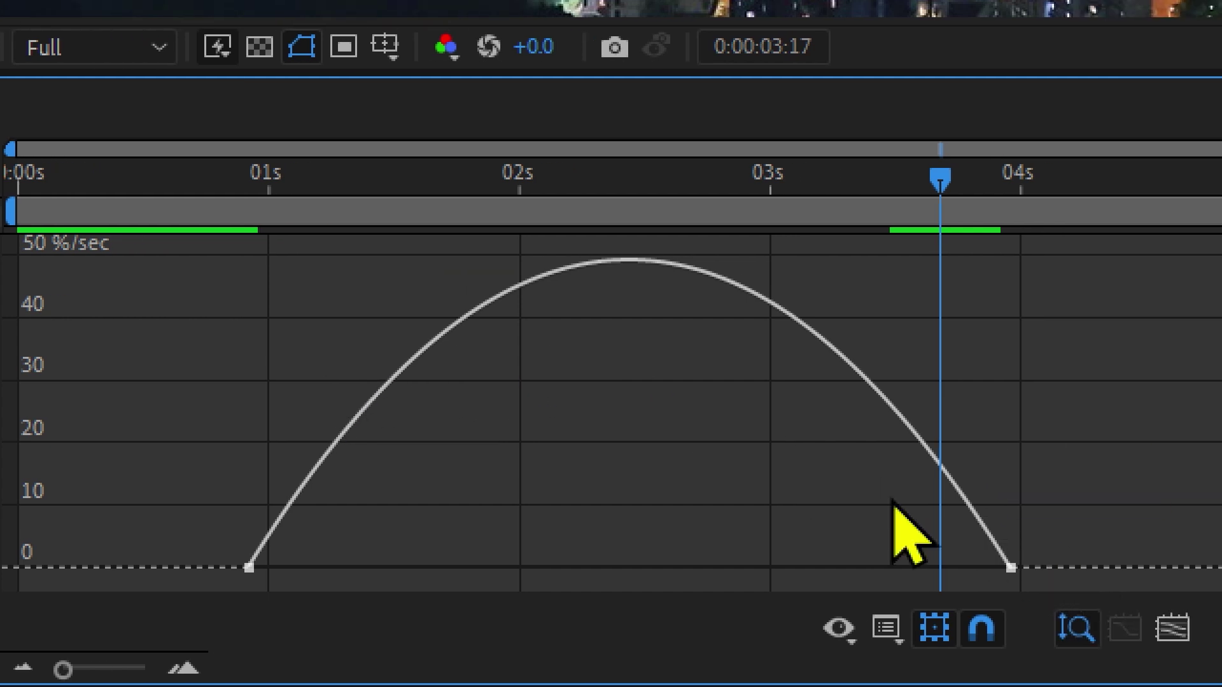
pyautogui.moveTo(1030, 507); pyautogui.dragTo(1000, 580)
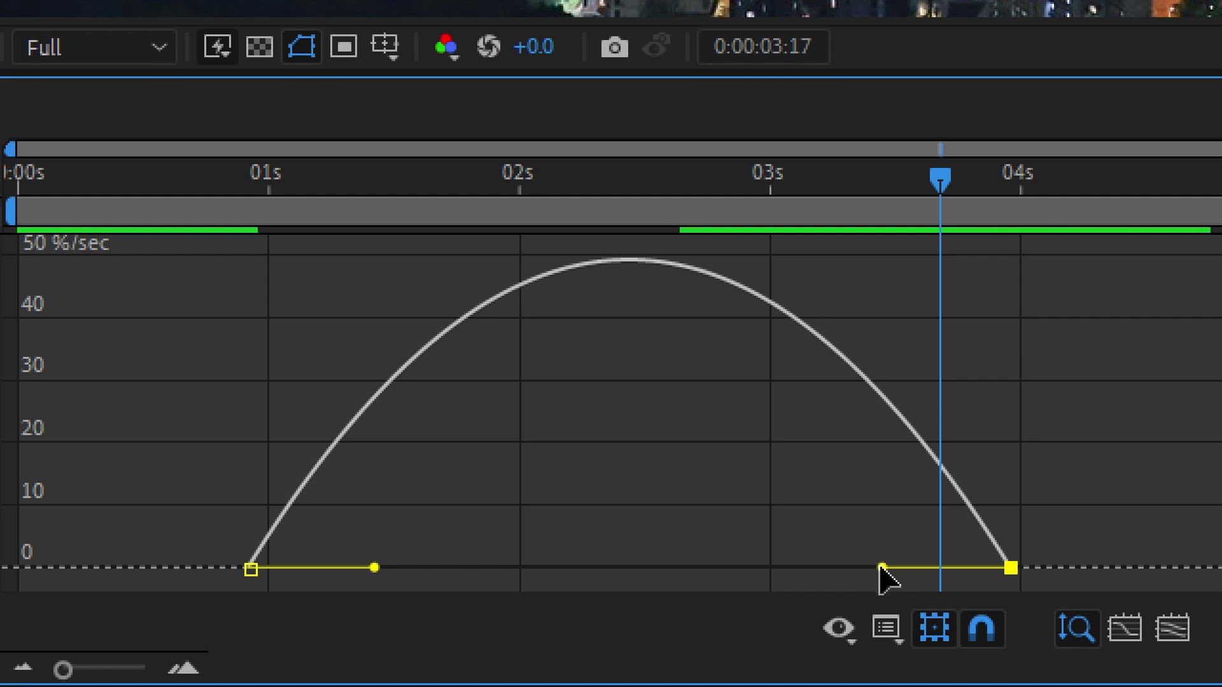
pyautogui.moveTo(883, 573)
pyautogui.mouseDown()
pyautogui.moveTo(711, 589)
pyautogui.moveTo(641, 580)
pyautogui.mouseUp()
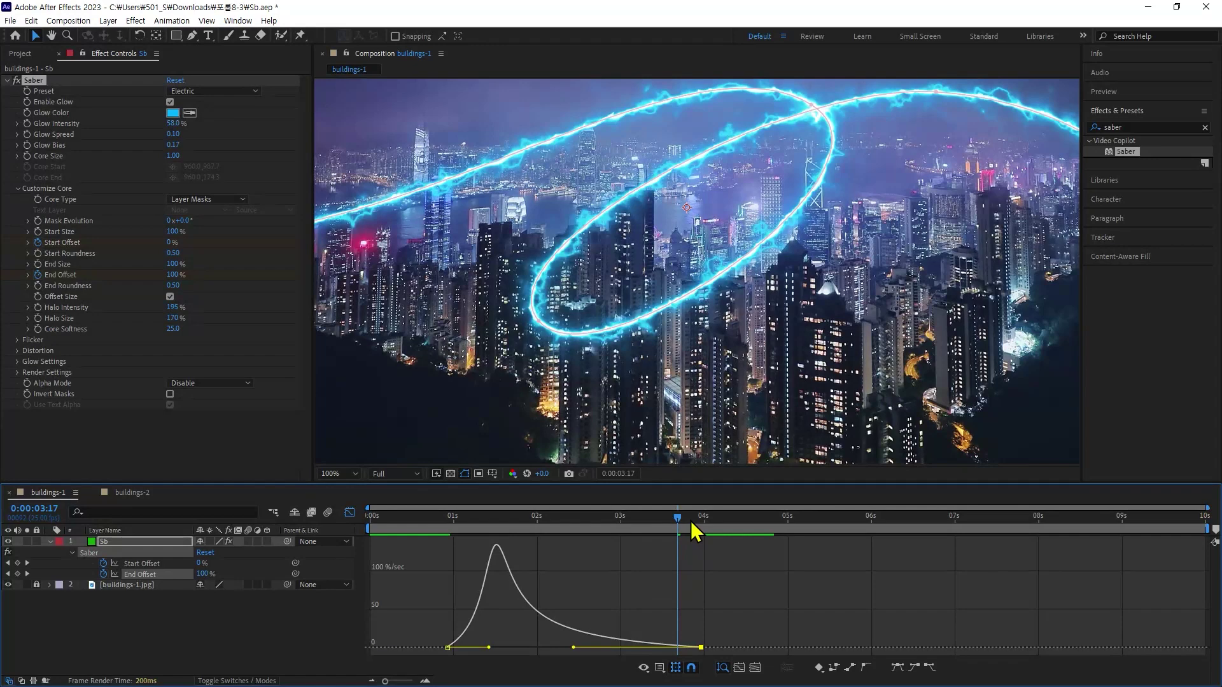
pyautogui.moveTo(665, 515); pyautogui.dragTo(424, 550)
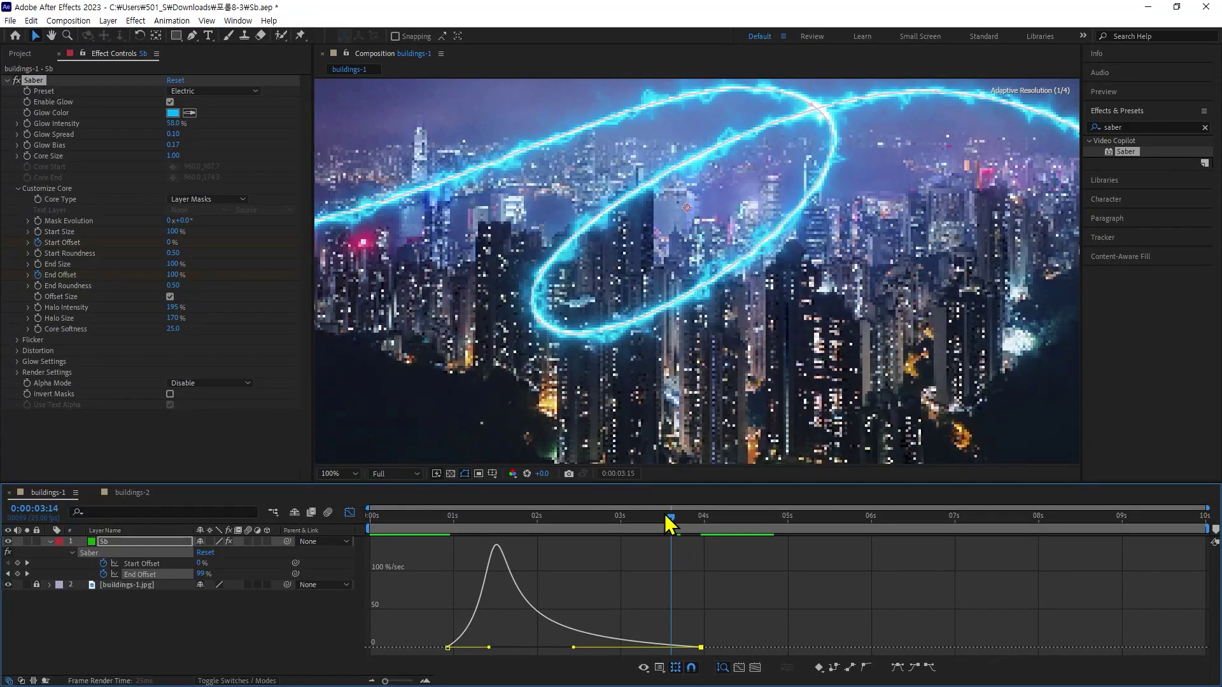
pyautogui.press('space')
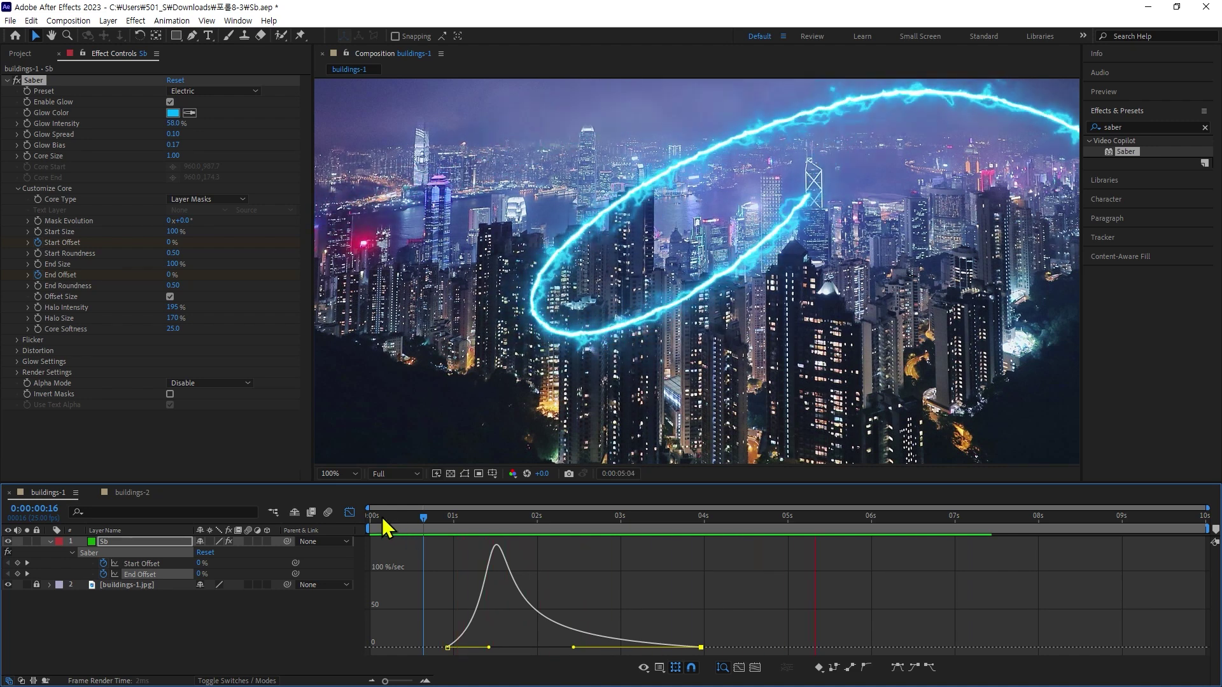
# Ease Start Offset out of its first keyframe at about 69% influence in the Graph Editor
pyautogui.press('space')
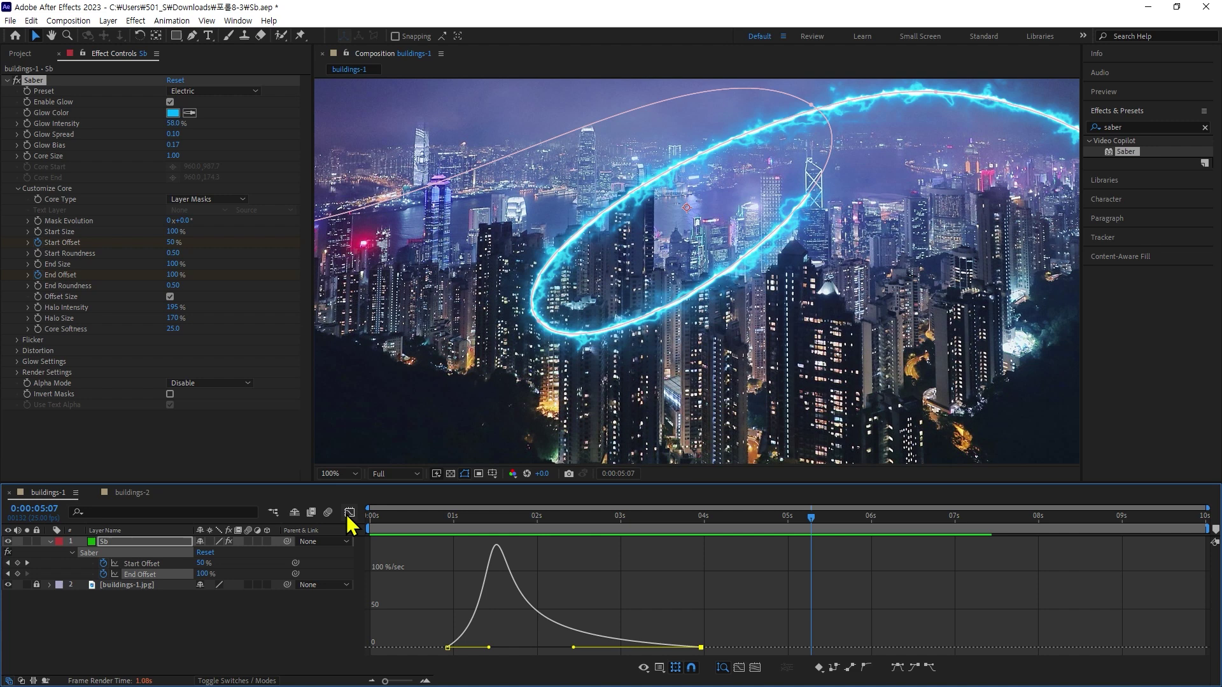
pyautogui.click(349, 513)
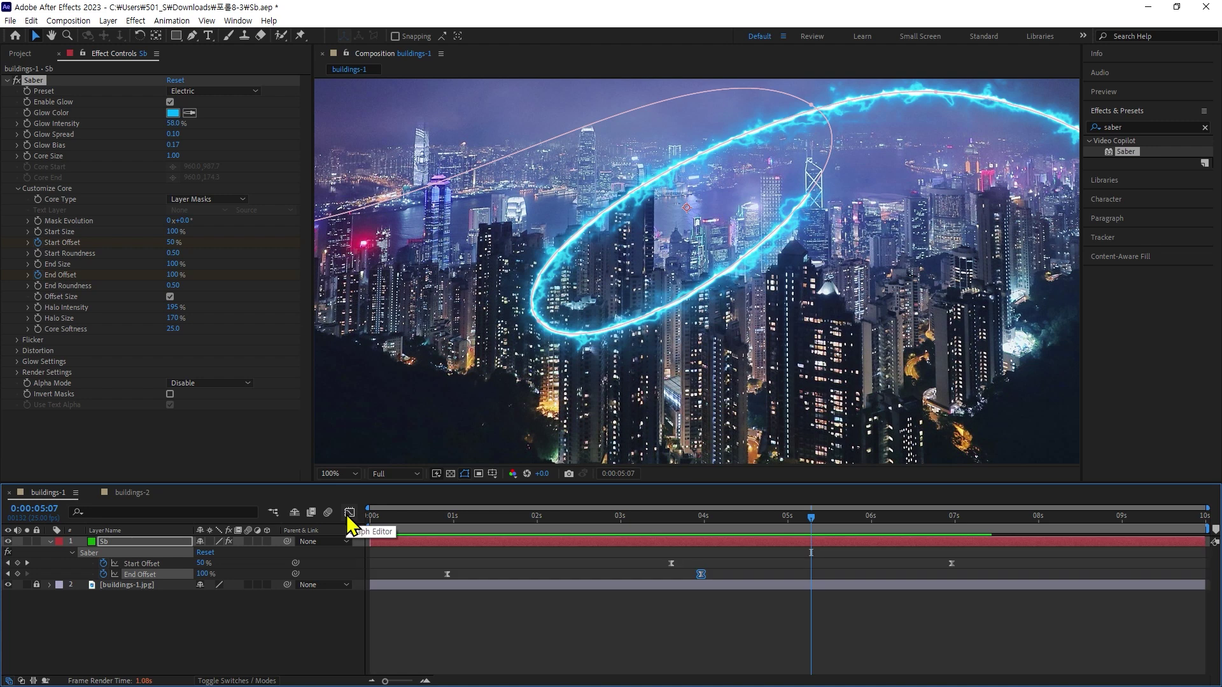
pyautogui.click(609, 628)
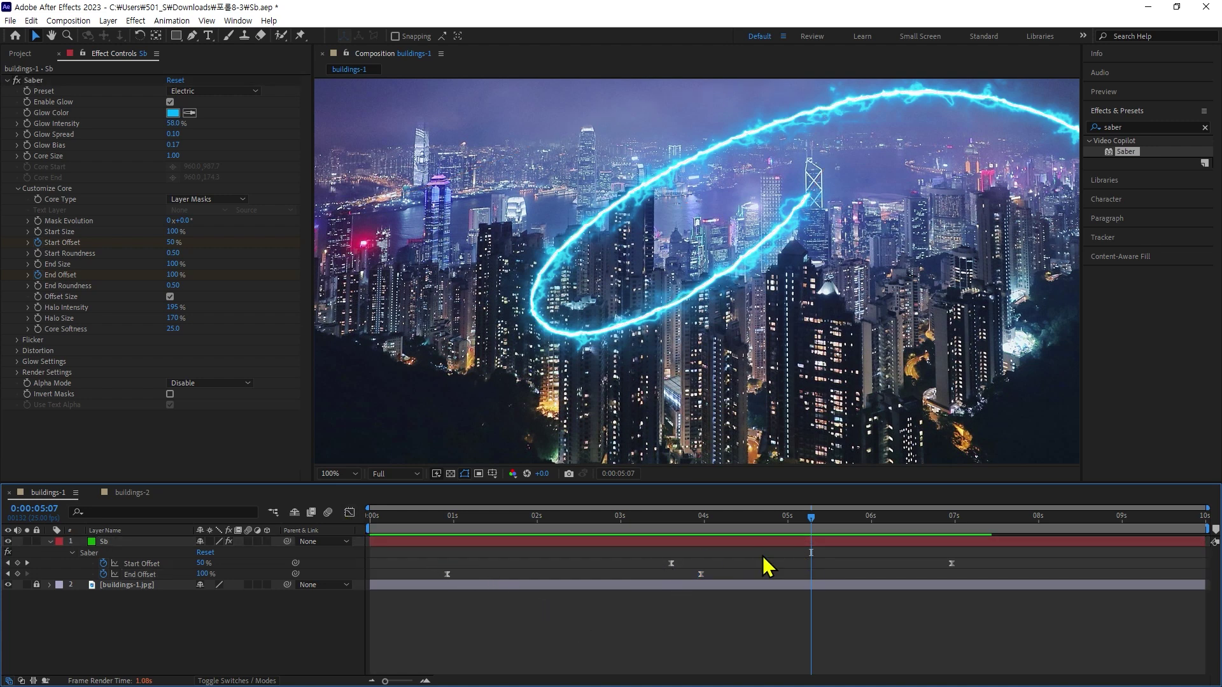
pyautogui.moveTo(647, 559); pyautogui.dragTo(960, 571)
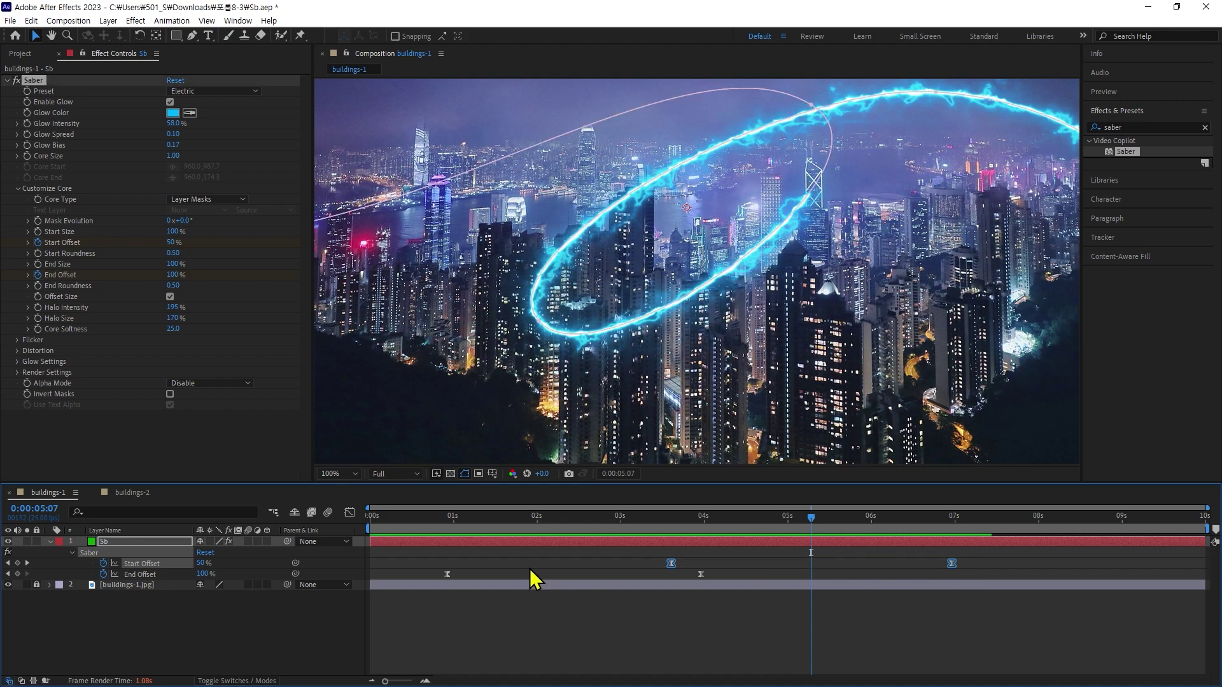
pyautogui.click(349, 512)
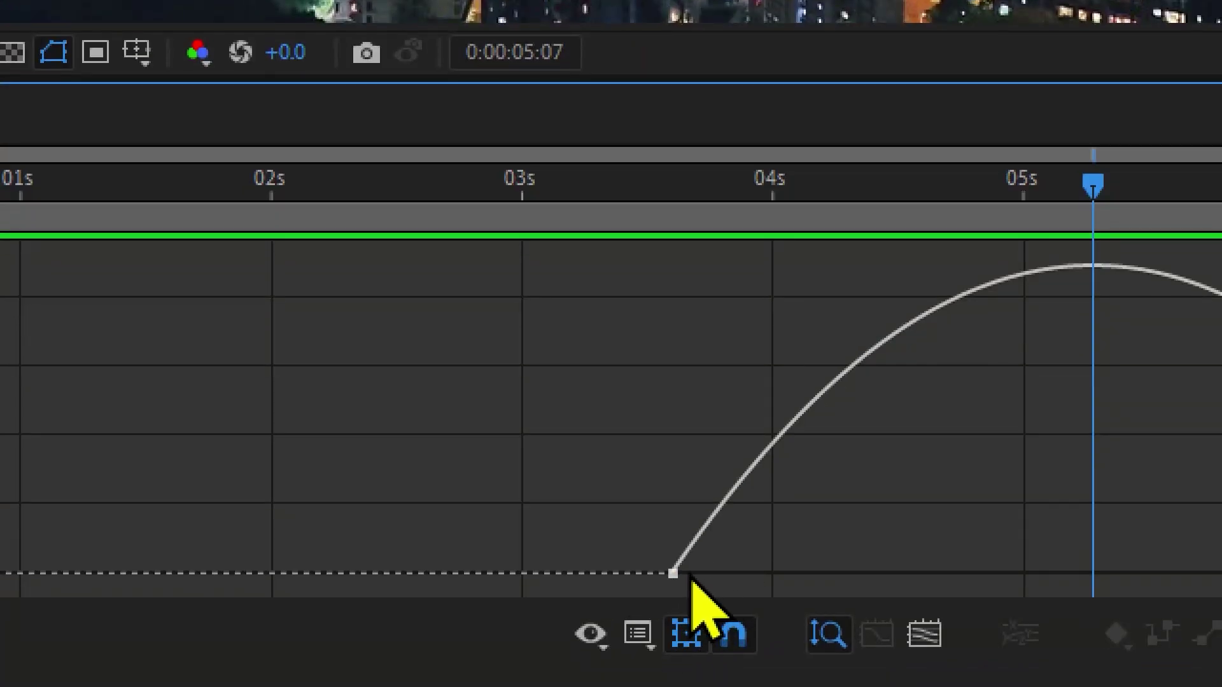
pyautogui.moveTo(611, 537); pyautogui.dragTo(757, 606)
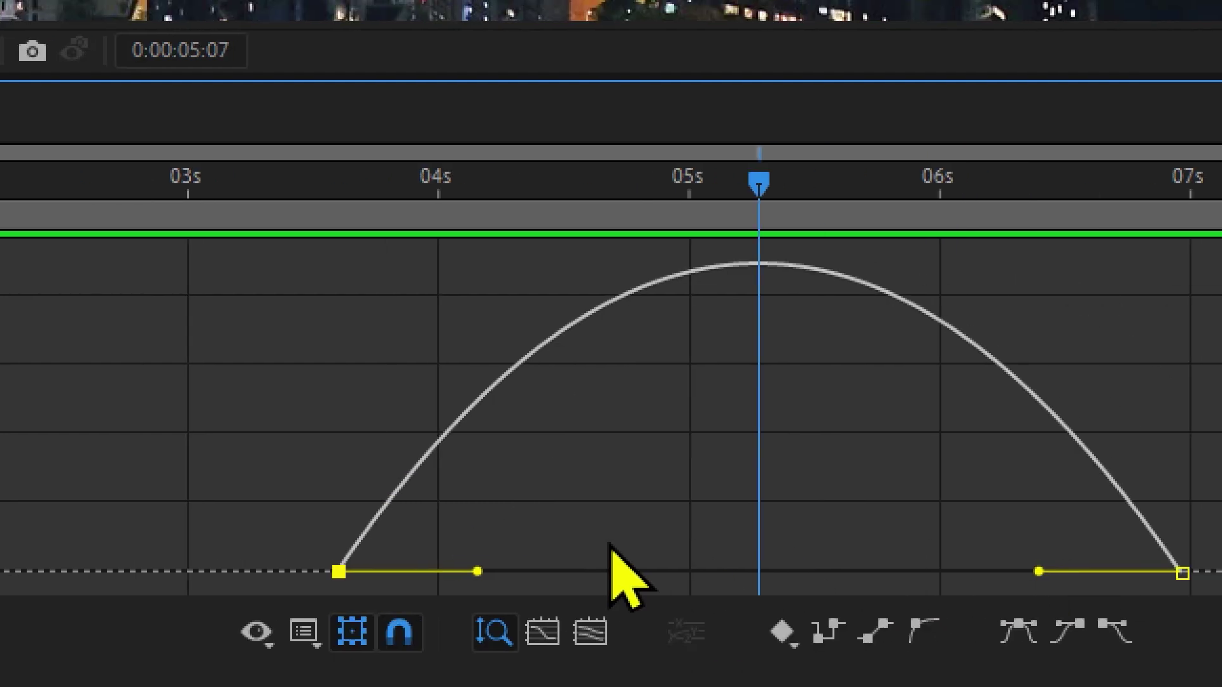
pyautogui.moveTo(478, 572); pyautogui.dragTo(630, 574)
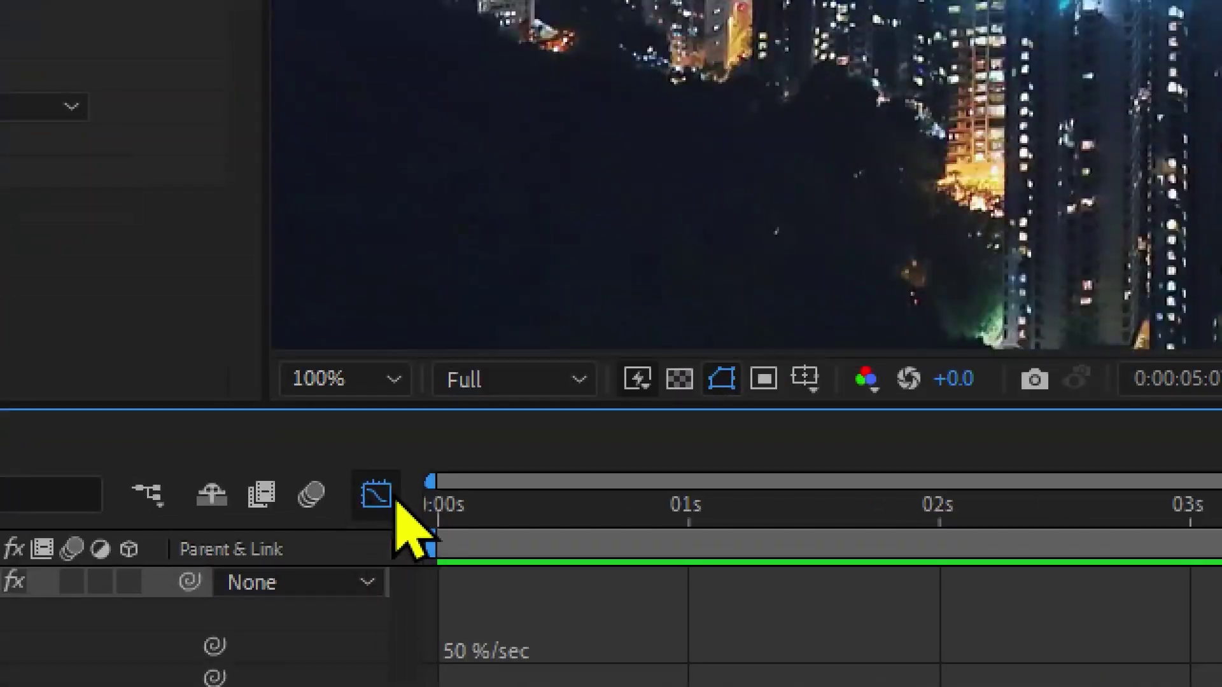
pyautogui.click(396, 506)
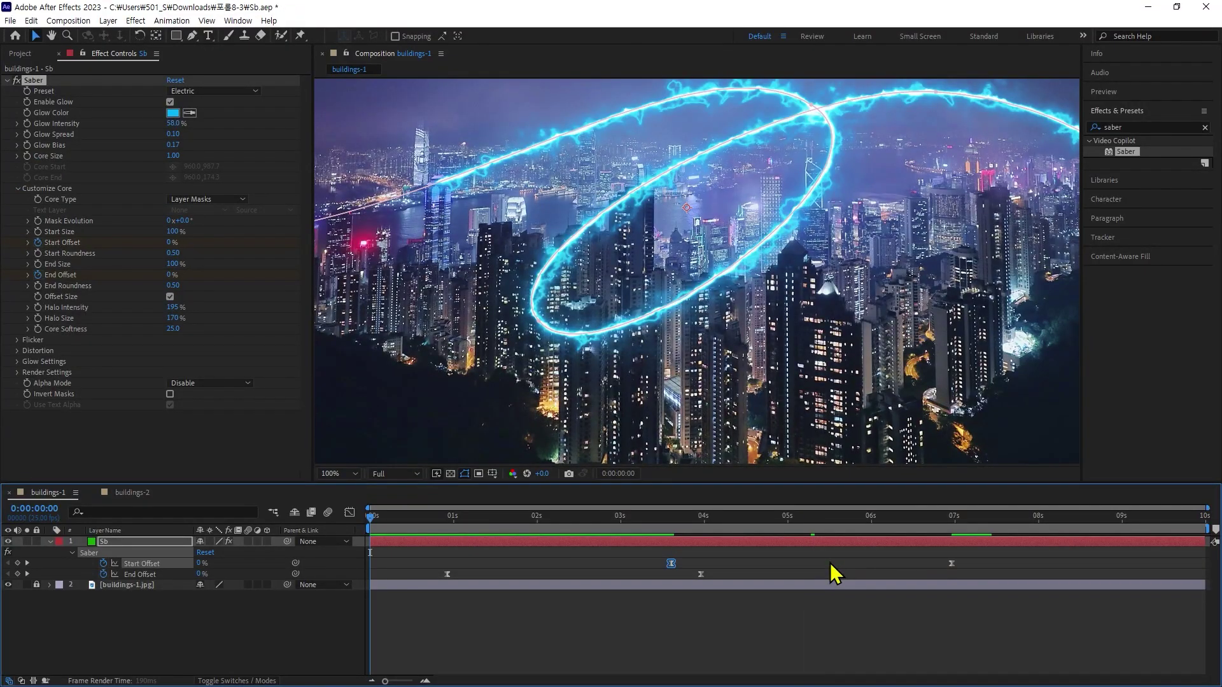
# Preview the Saber animation and stop at 0:00:02:17, where End Offset reads 91%
pyautogui.press('space')
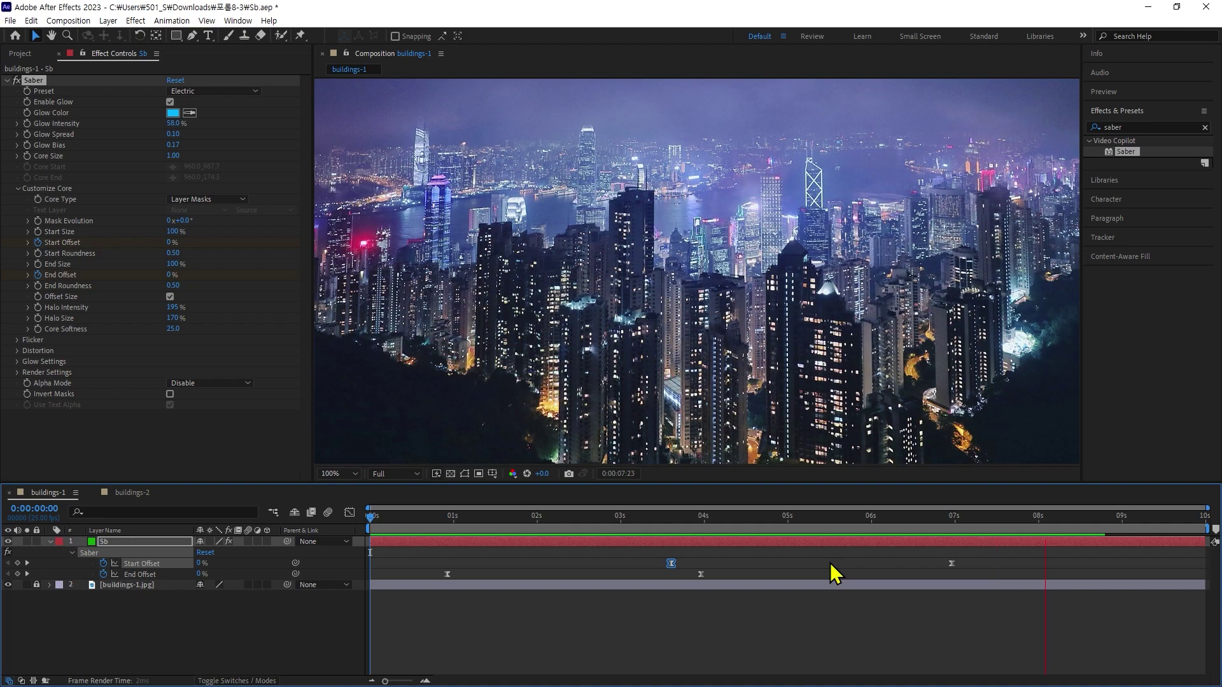
pyautogui.moveTo(726, 526); pyautogui.dragTo(594, 530)
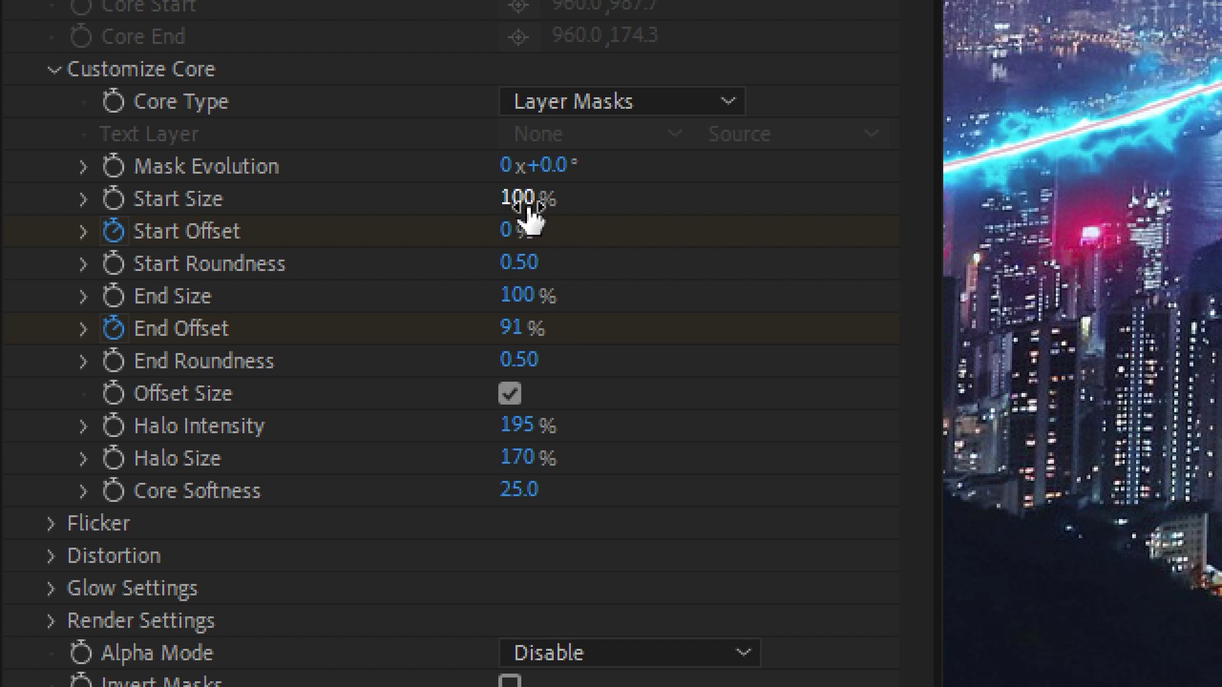
# Set Saber Start Size to 200% and End Size to 39%, then scrub to review the taper
pyautogui.moveTo(529, 210); pyautogui.dragTo(549, 205)
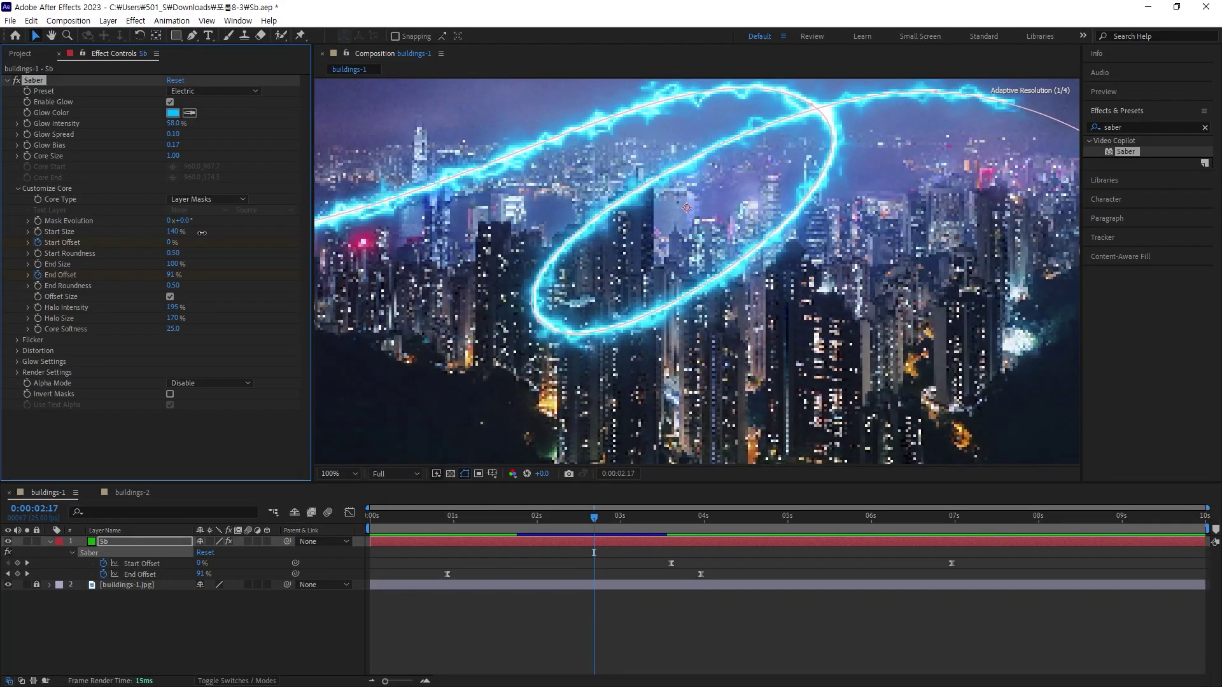
pyautogui.moveTo(186, 233); pyautogui.dragTo(242, 231)
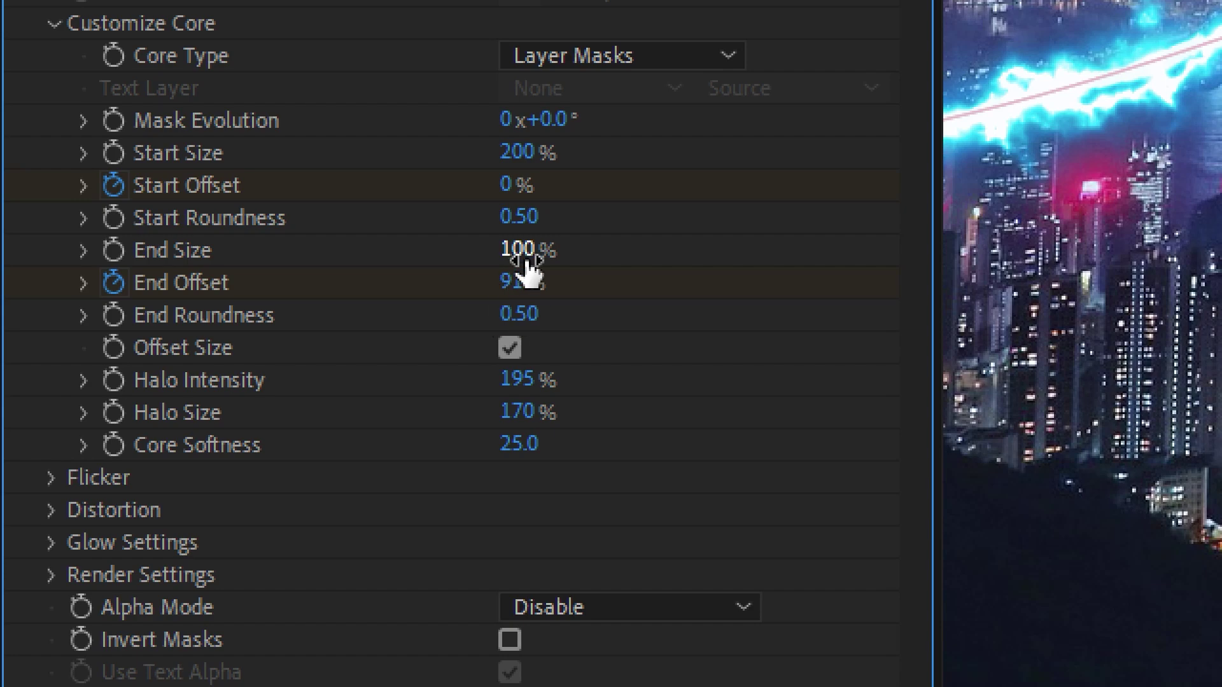
pyautogui.moveTo(501, 263); pyautogui.dragTo(491, 267)
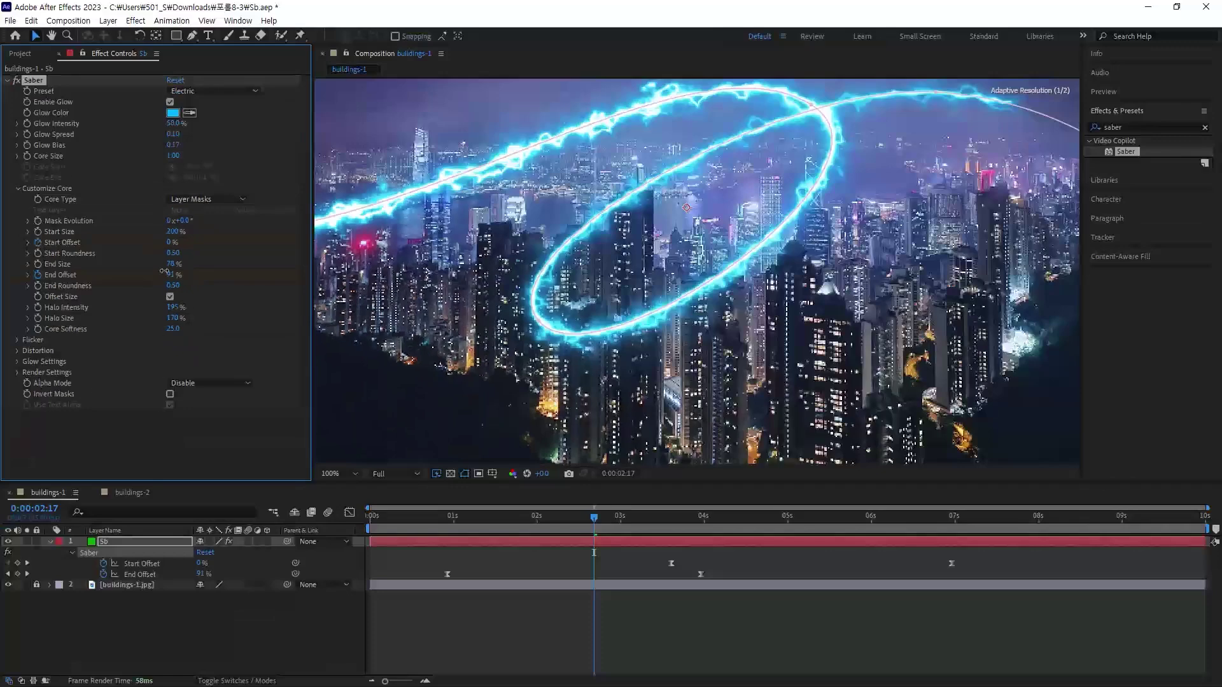
pyautogui.moveTo(162, 271); pyautogui.dragTo(142, 273)
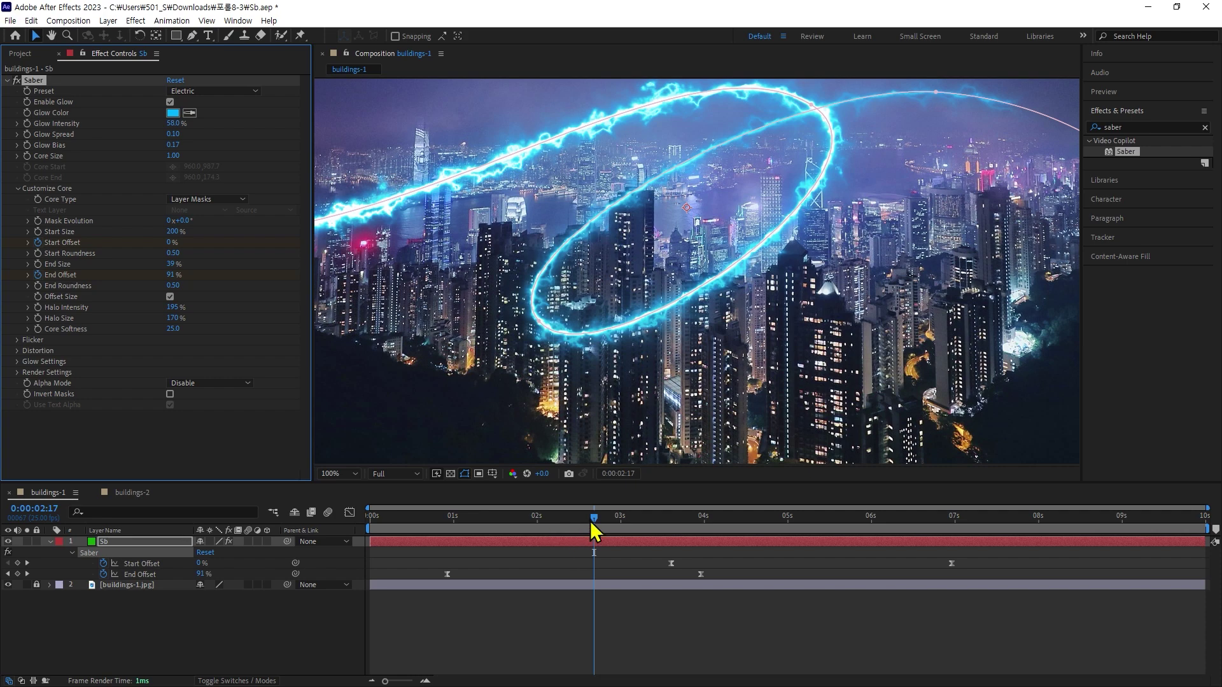
pyautogui.moveTo(591, 521)
pyautogui.mouseDown()
pyautogui.moveTo(376, 525)
pyautogui.moveTo(605, 489)
pyautogui.moveTo(749, 503)
pyautogui.moveTo(595, 521)
pyautogui.mouseUp()
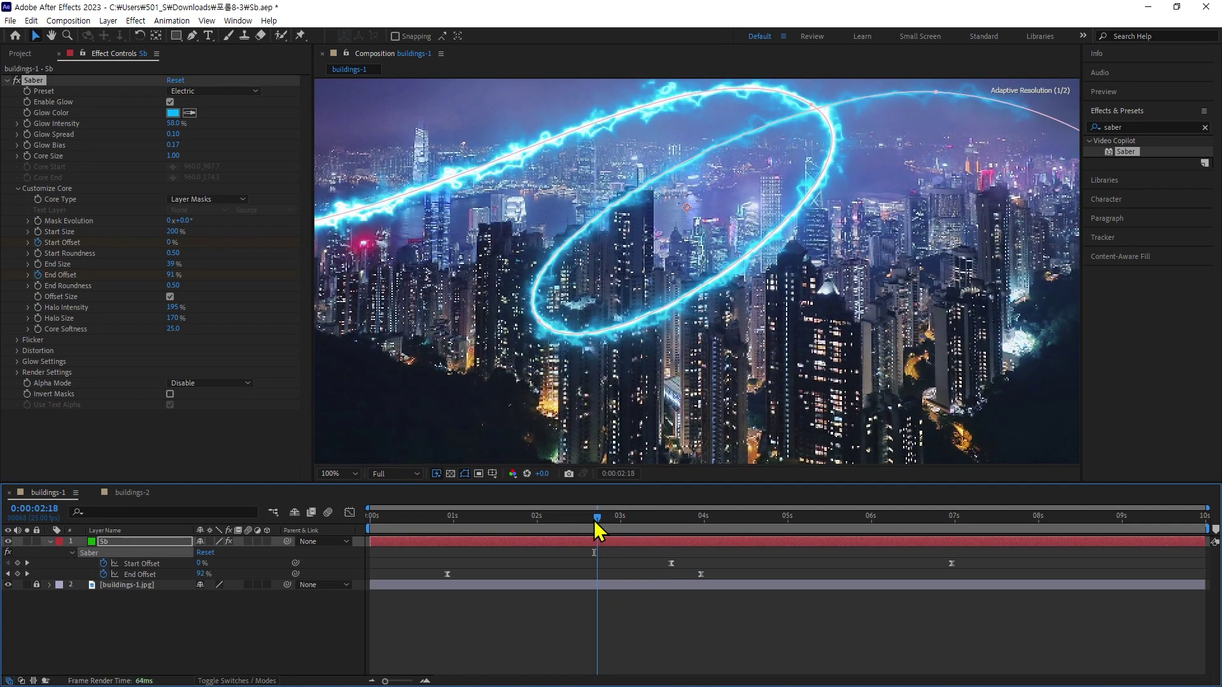
pyautogui.moveTo(595, 519)
pyautogui.mouseDown()
pyautogui.moveTo(427, 521)
pyautogui.moveTo(492, 532)
pyautogui.mouseUp()
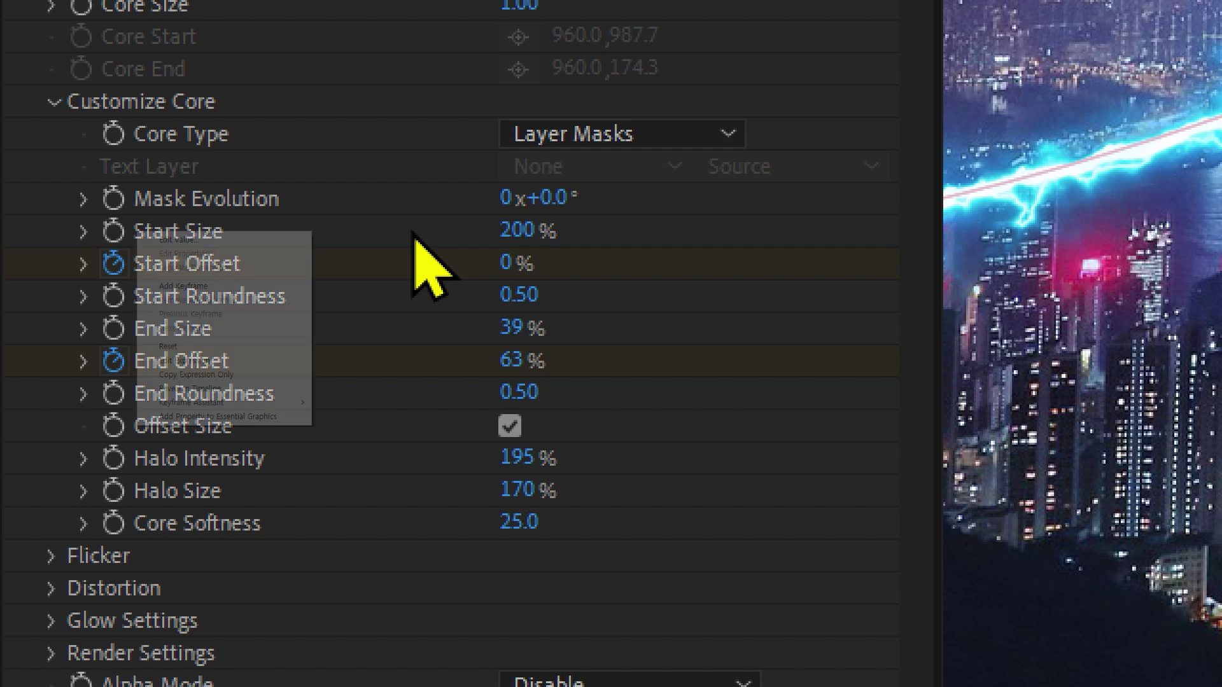
# Reset Start Size, then undo it to keep 200%
pyautogui.rightClick(414, 232)
pyautogui.click(513, 574)
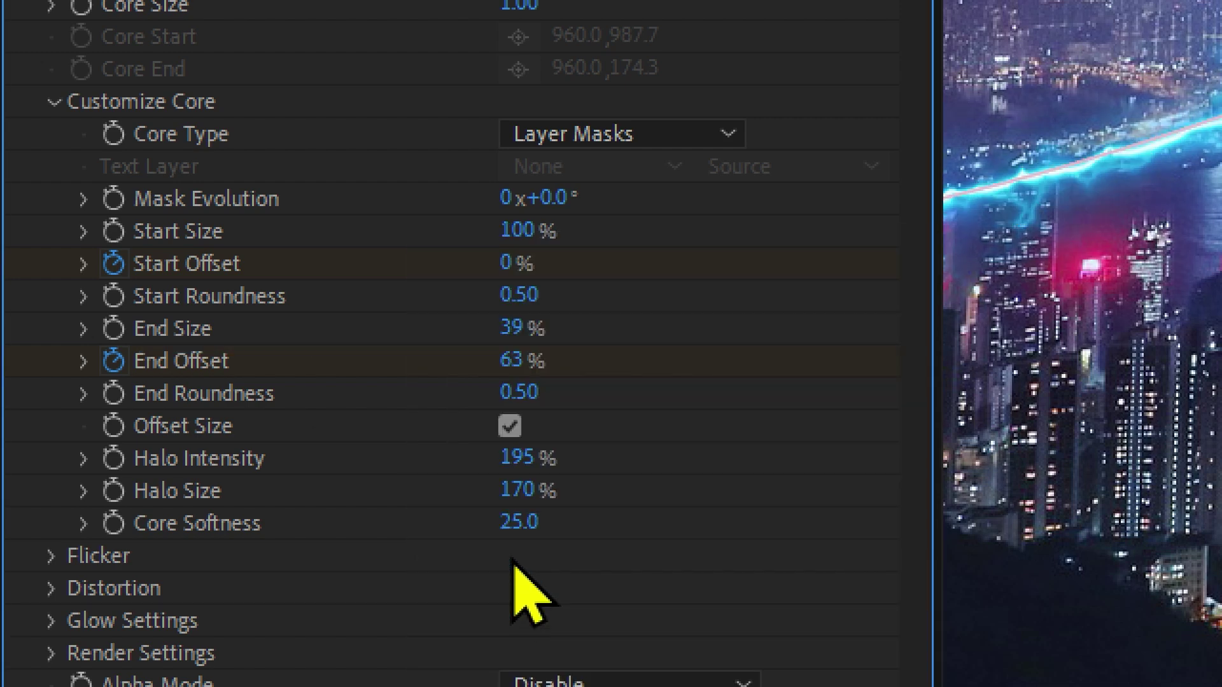
pyautogui.hotkey('ctrl', 'z')
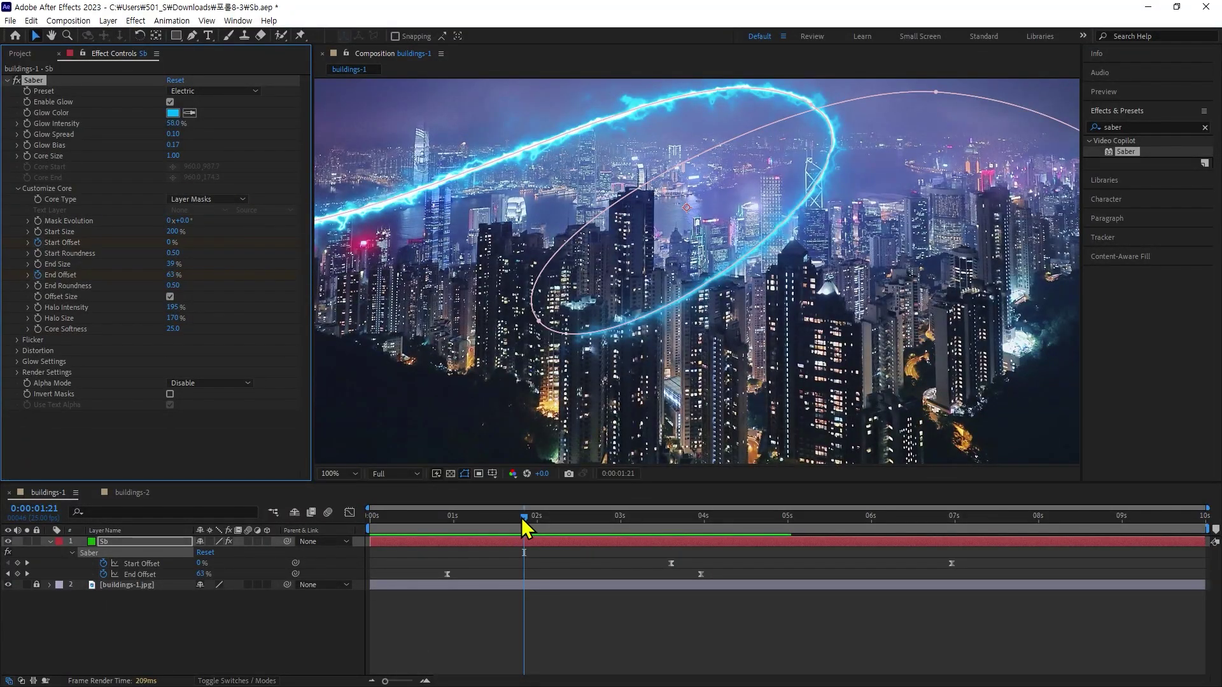
# Scrub through the glow animation, then switch to the buildings-2 composition
pyautogui.moveTo(521, 517); pyautogui.dragTo(893, 478)
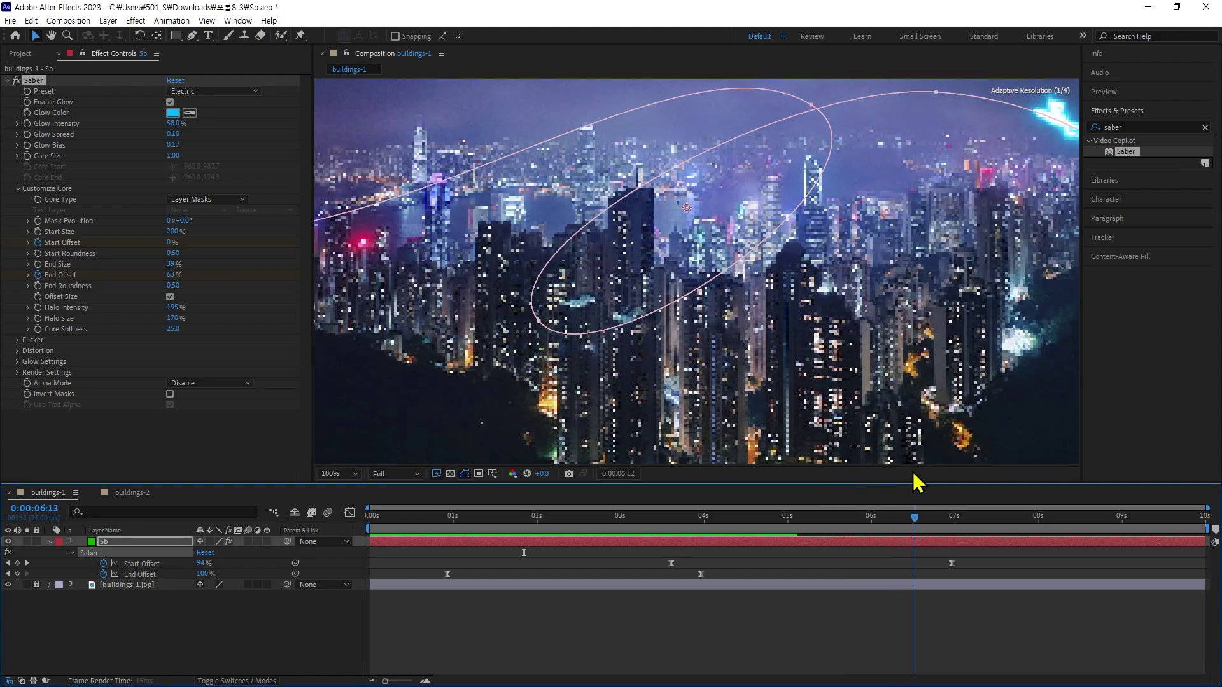
pyautogui.moveTo(897, 486)
pyautogui.mouseDown()
pyautogui.moveTo(639, 467)
pyautogui.moveTo(850, 464)
pyautogui.mouseUp()
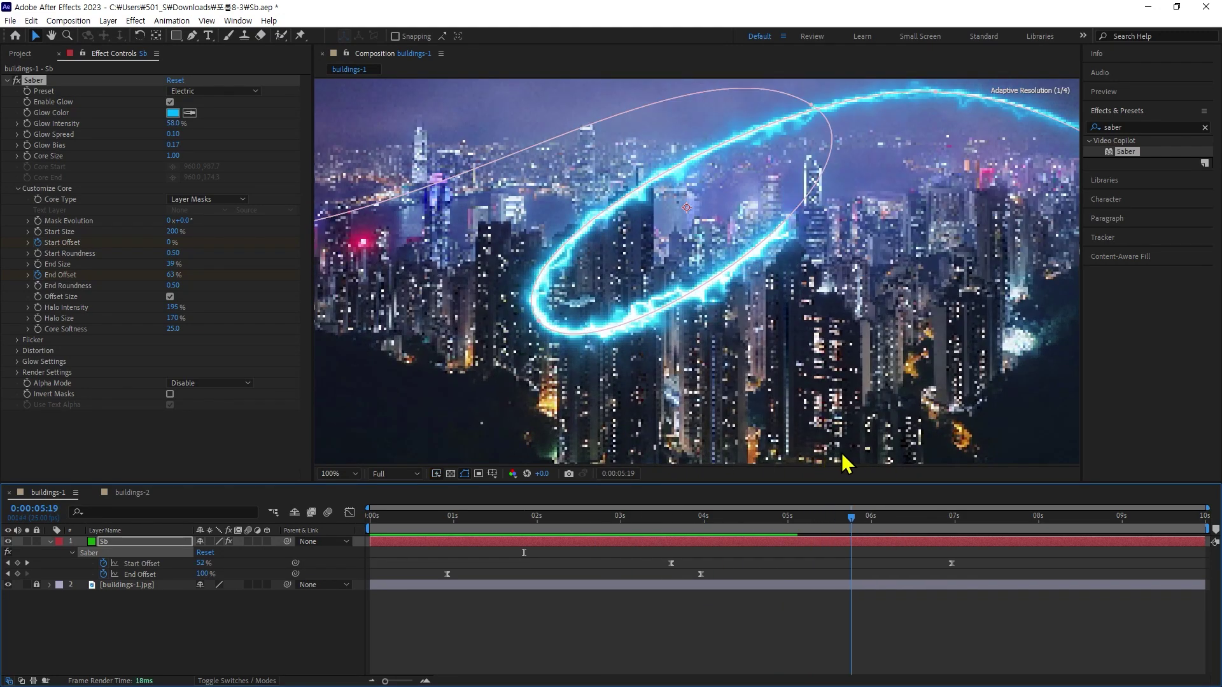
pyautogui.click(131, 498)
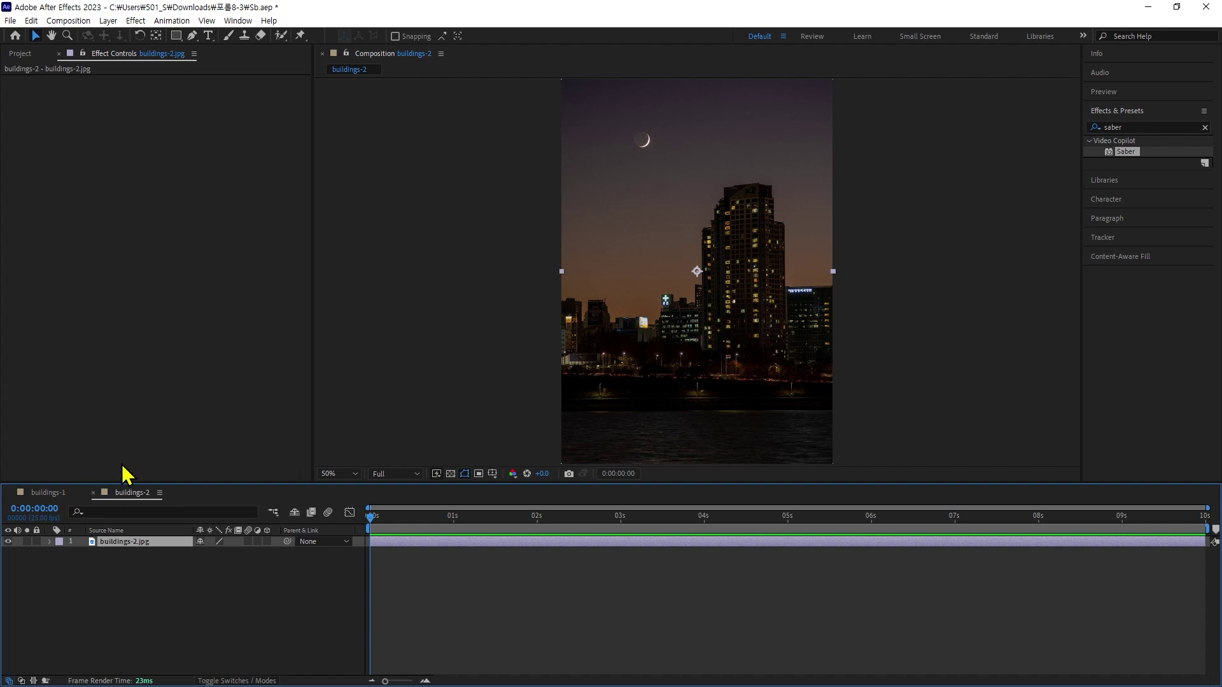
# Copy the Sb layer from buildings-1 into buildings-2 above the locked buildings-2.jpg and scrub
pyautogui.click(47, 492)
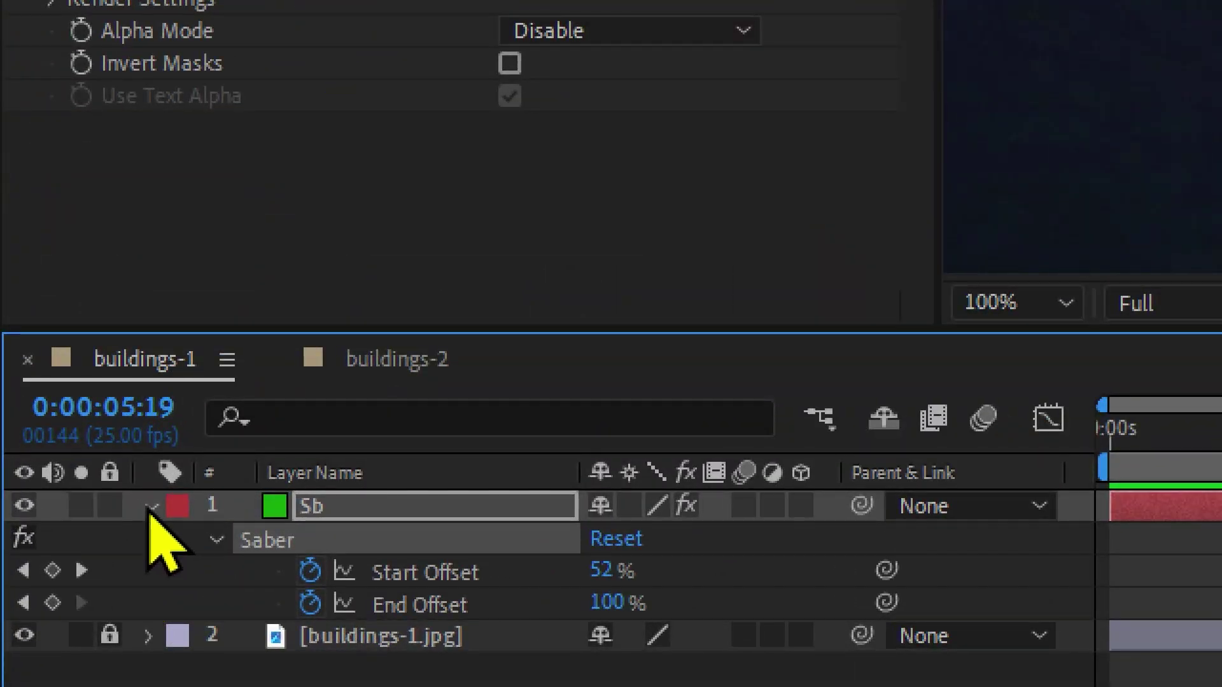
pyautogui.click(50, 544)
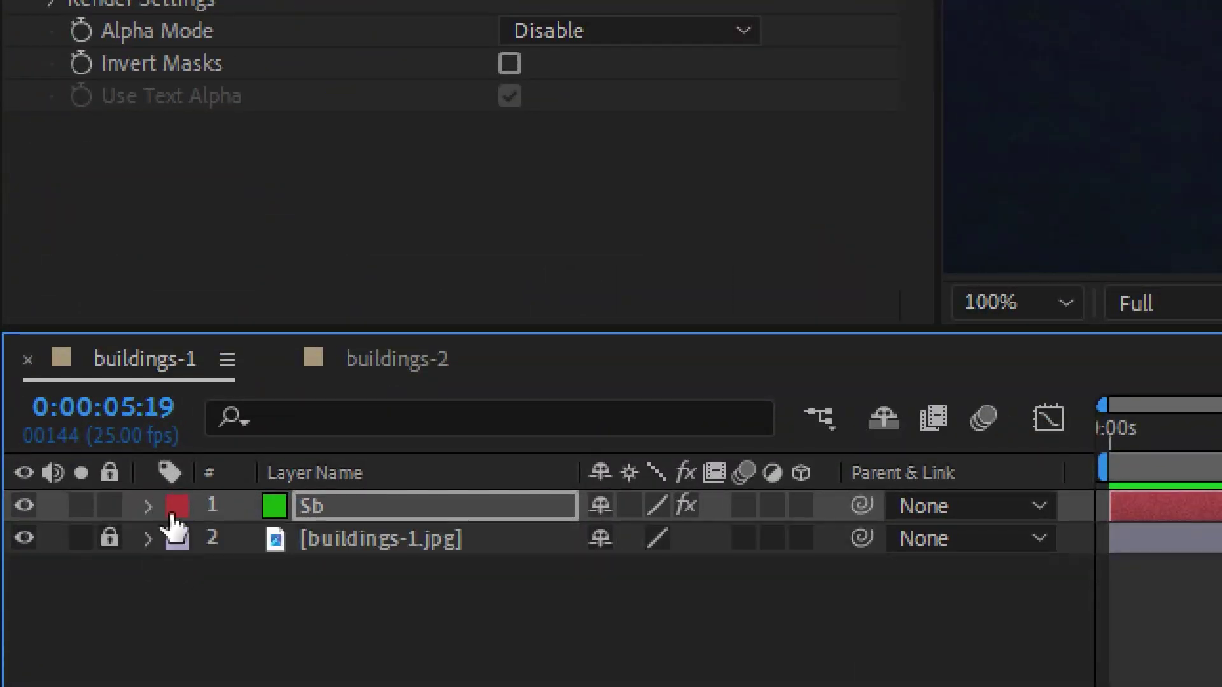
pyautogui.doubleClick(316, 514)
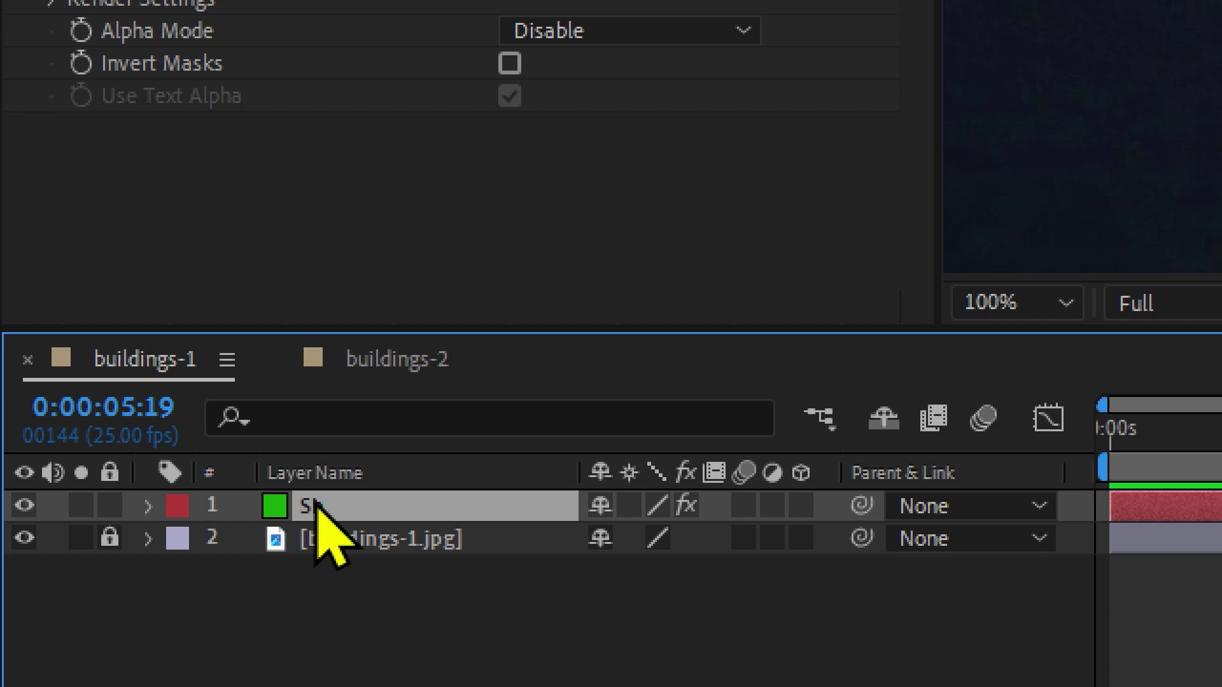
pyautogui.click(398, 364)
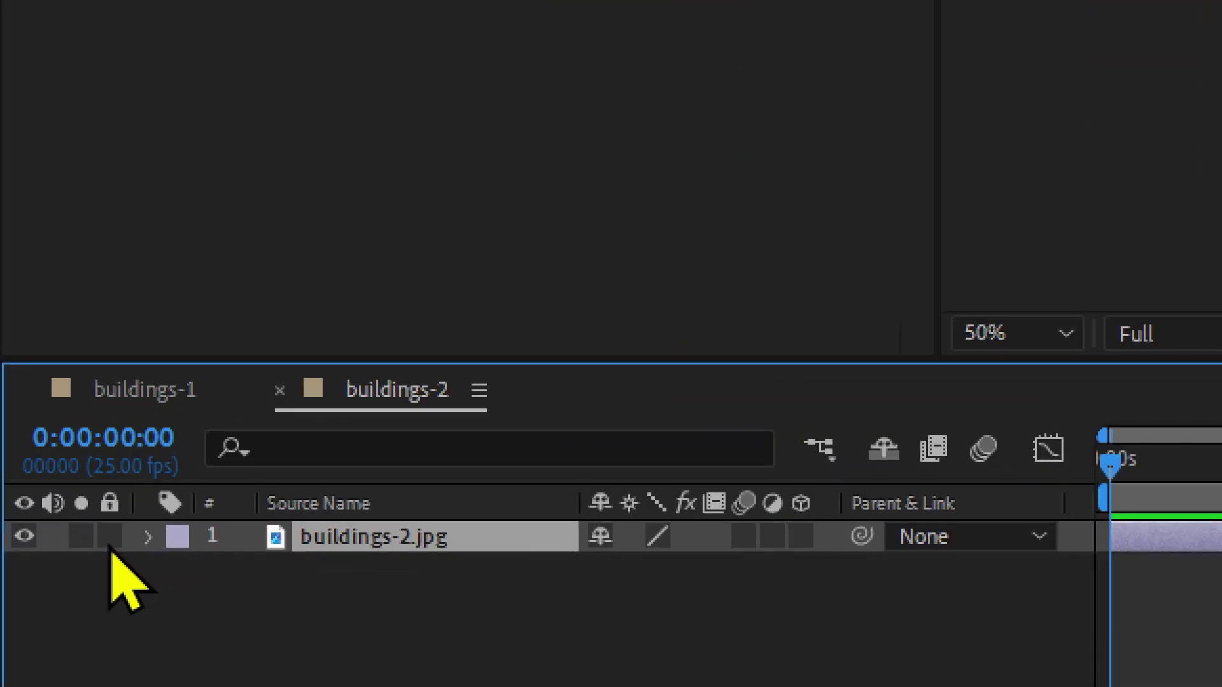
pyautogui.click(36, 542)
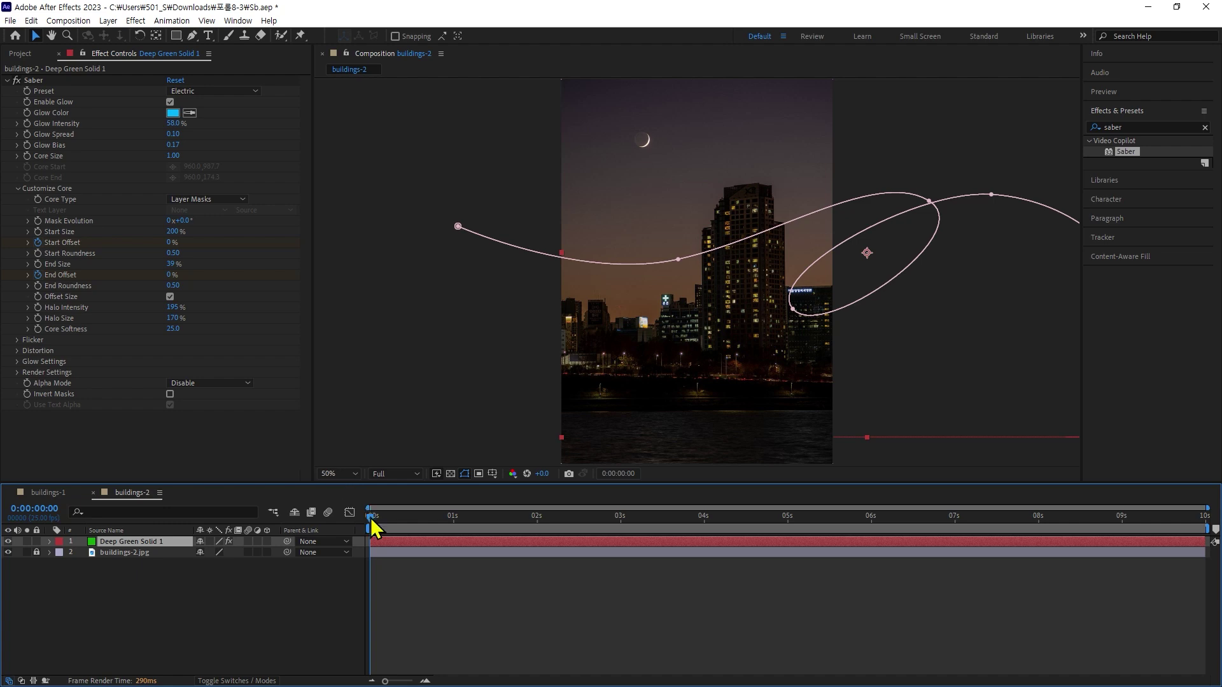
pyautogui.moveTo(376, 527)
pyautogui.mouseDown()
pyautogui.moveTo(569, 509)
pyautogui.moveTo(494, 504)
pyautogui.moveTo(561, 509)
pyautogui.mouseUp()
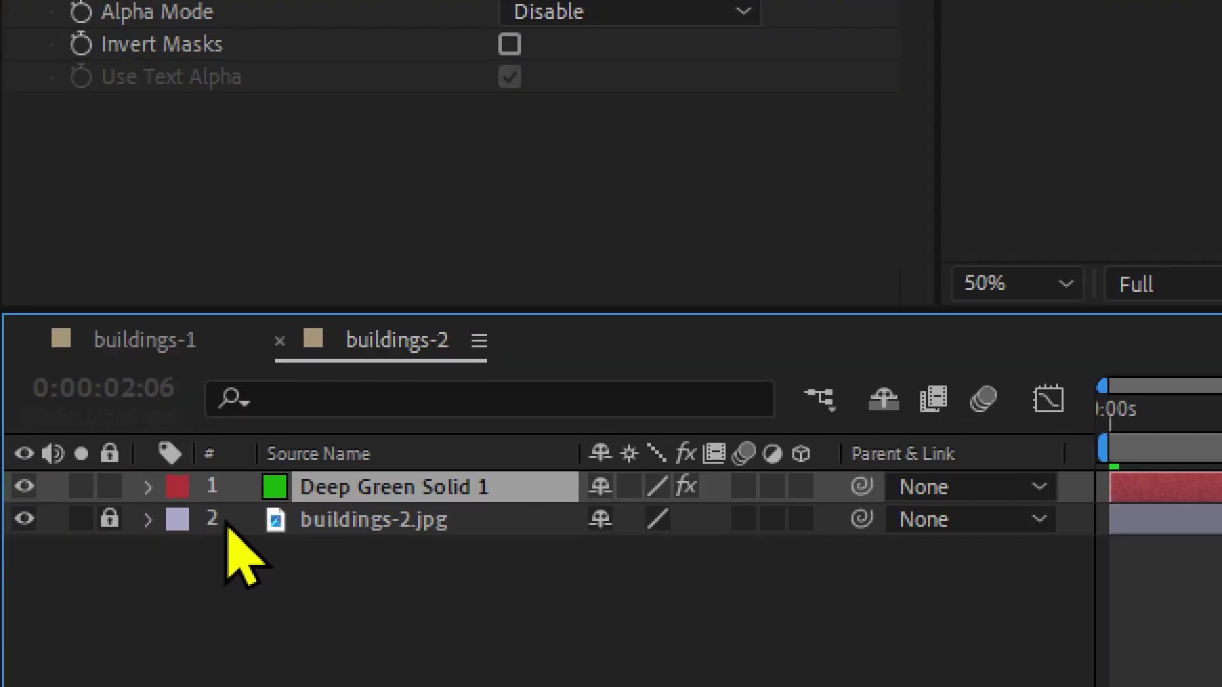
# Expand Deep Green Solid 1's Masks group and select Mask 1 for path editing
pyautogui.click(148, 487)
pyautogui.click(257, 522)
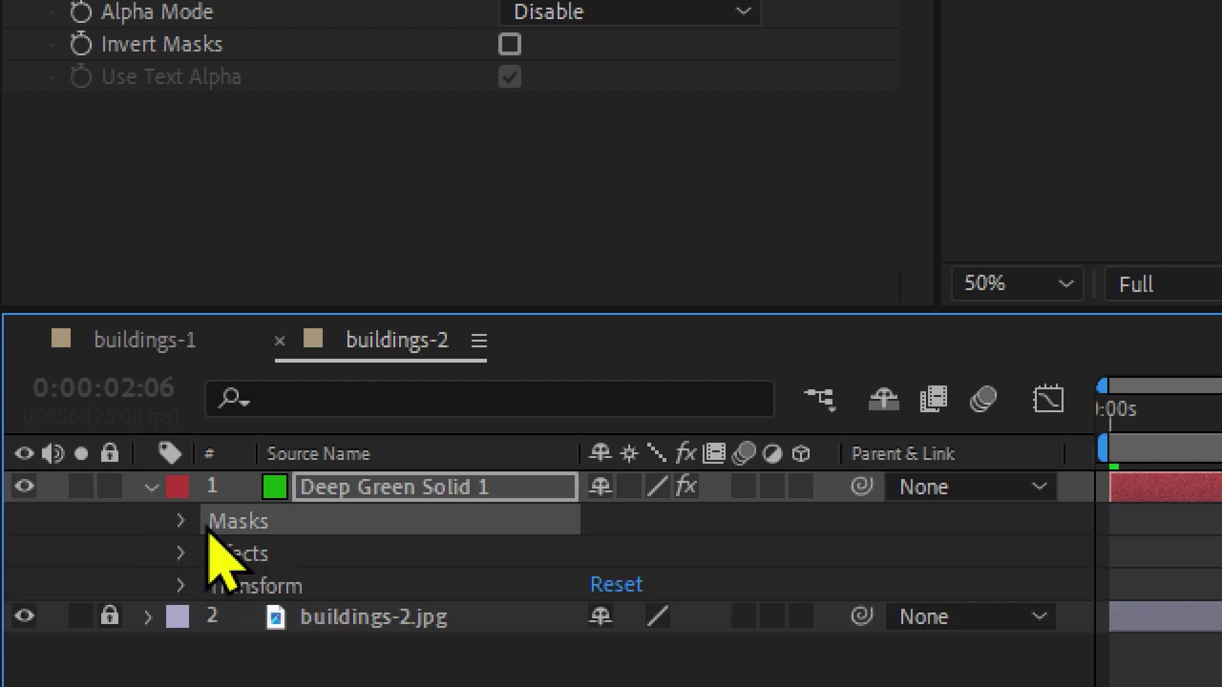
pyautogui.click(180, 522)
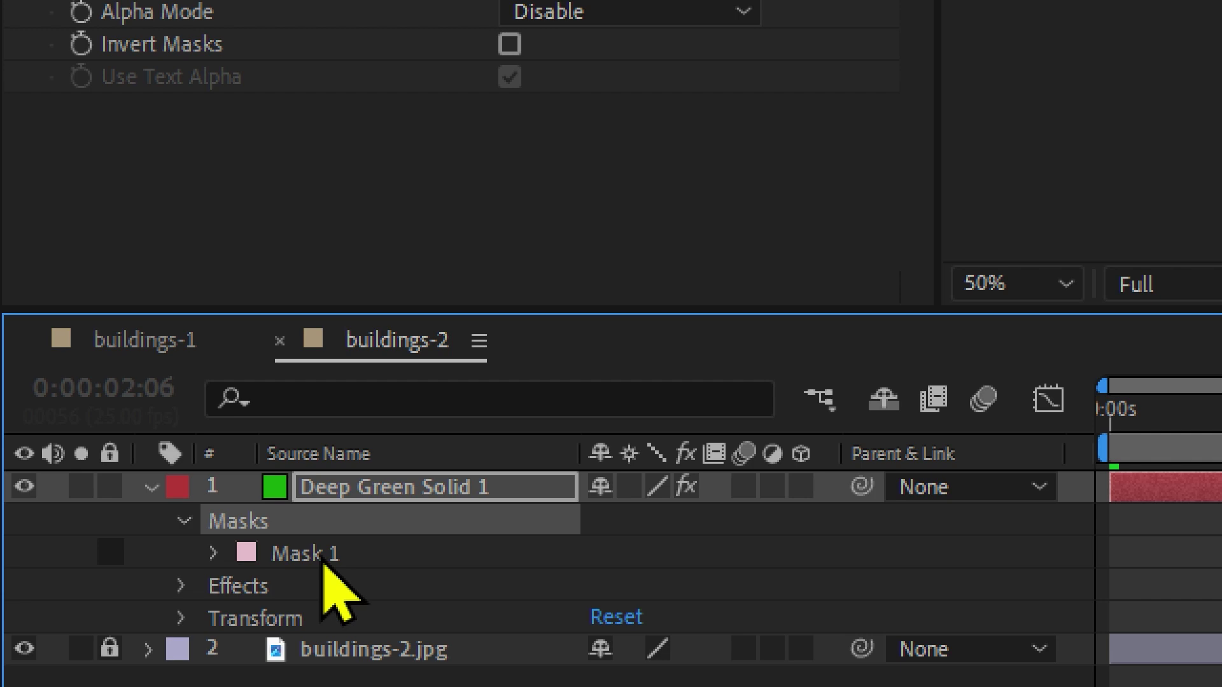
pyautogui.click(323, 559)
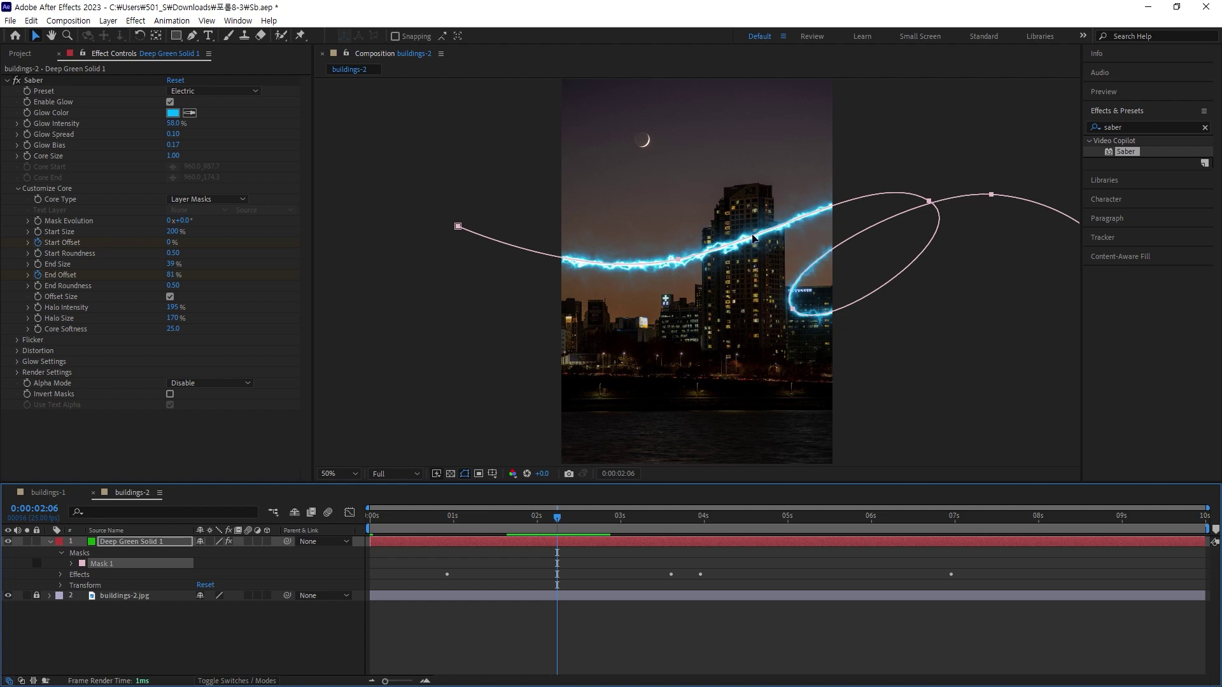
pyautogui.click(480, 186)
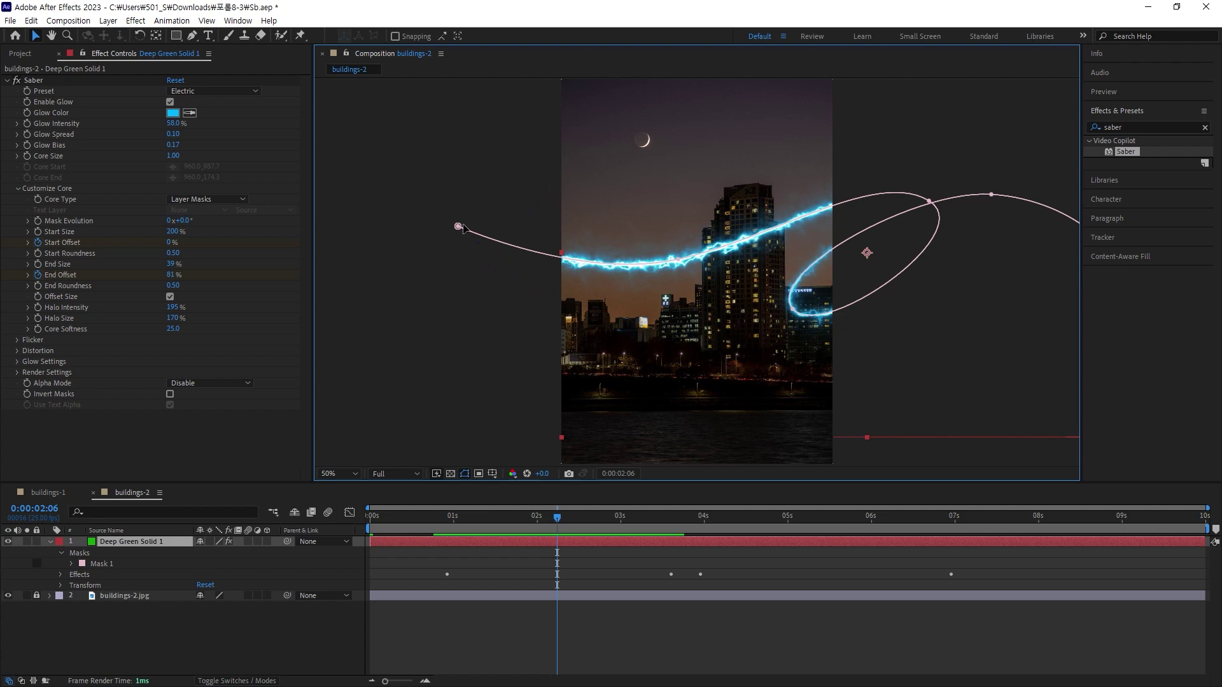
# Reshape the mask's loop around the tall tower, then delete one loop vertex
pyautogui.moveTo(457, 226); pyautogui.dragTo(399, 191)
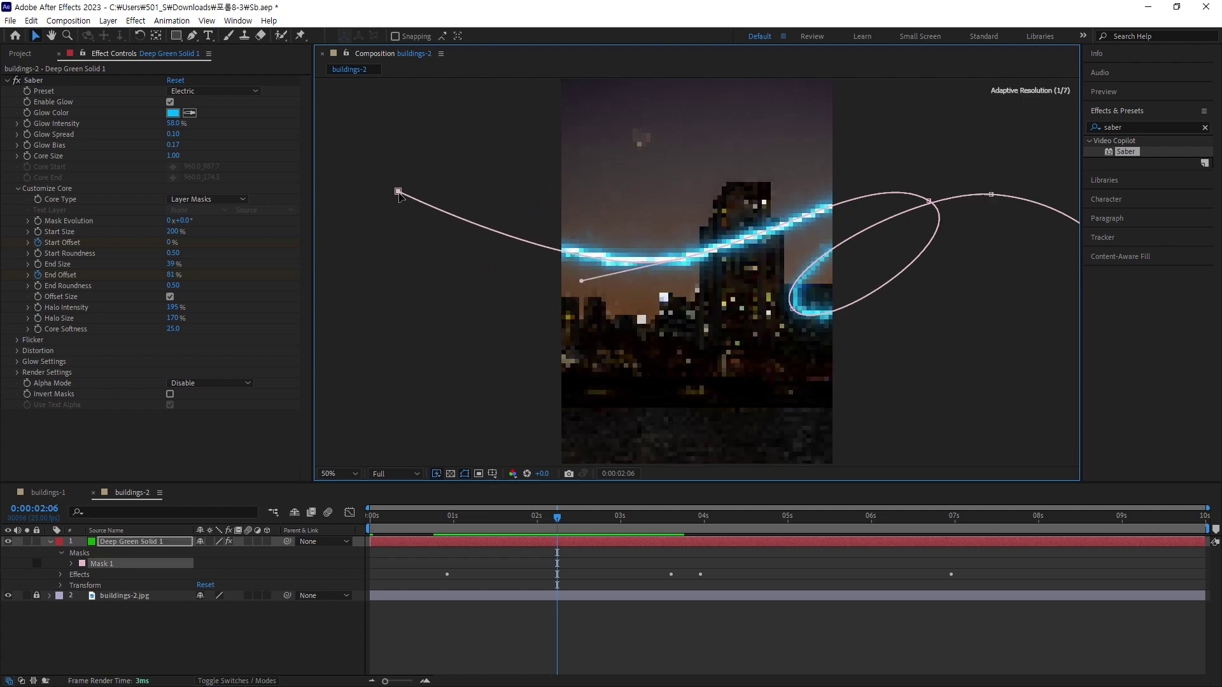
pyautogui.moveTo(929, 204); pyautogui.dragTo(763, 187)
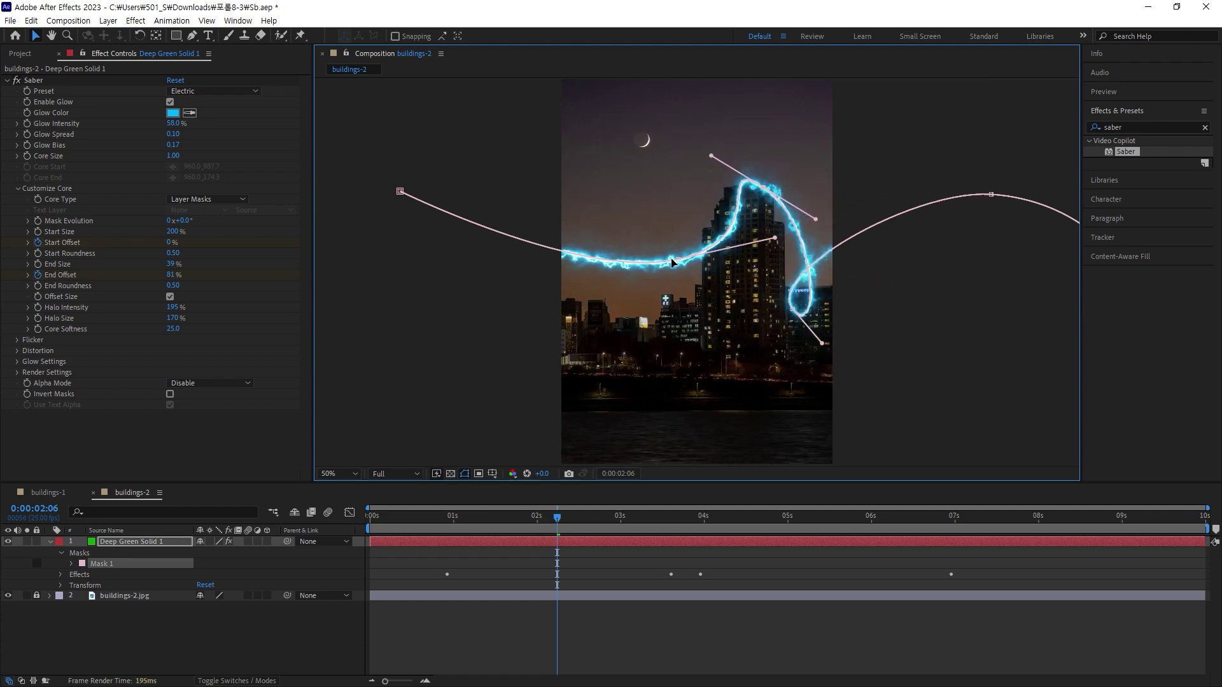
pyautogui.moveTo(678, 264); pyautogui.dragTo(610, 258)
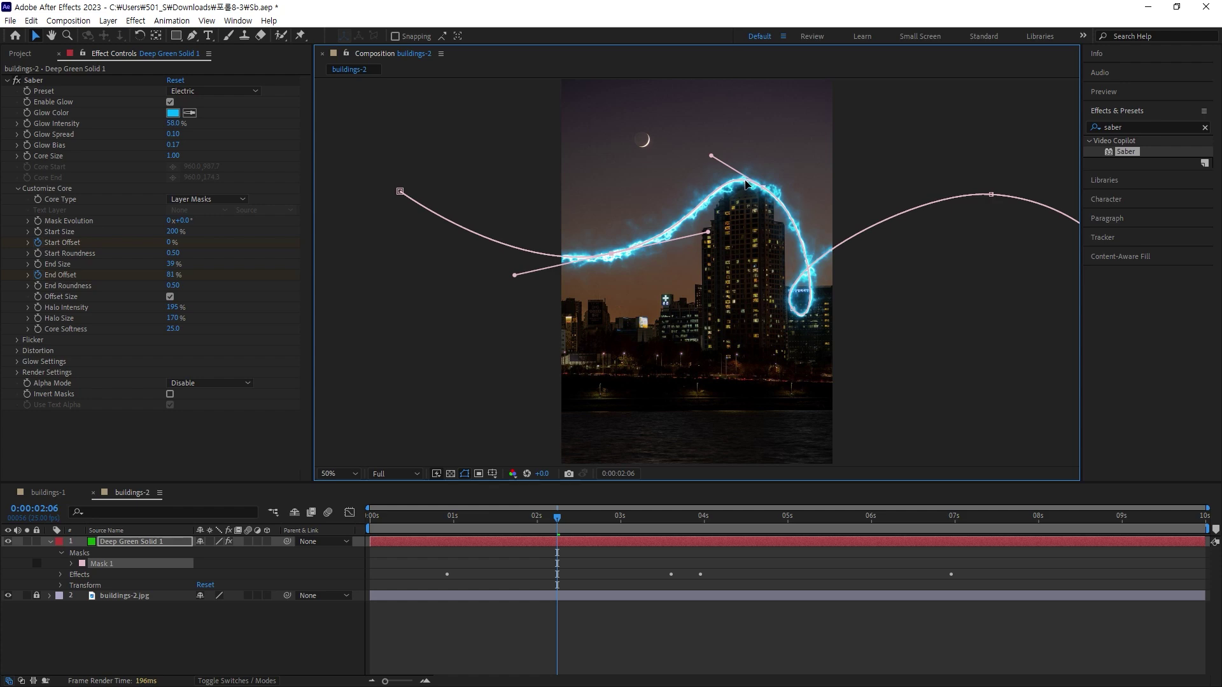
pyautogui.moveTo(746, 184); pyautogui.dragTo(767, 193)
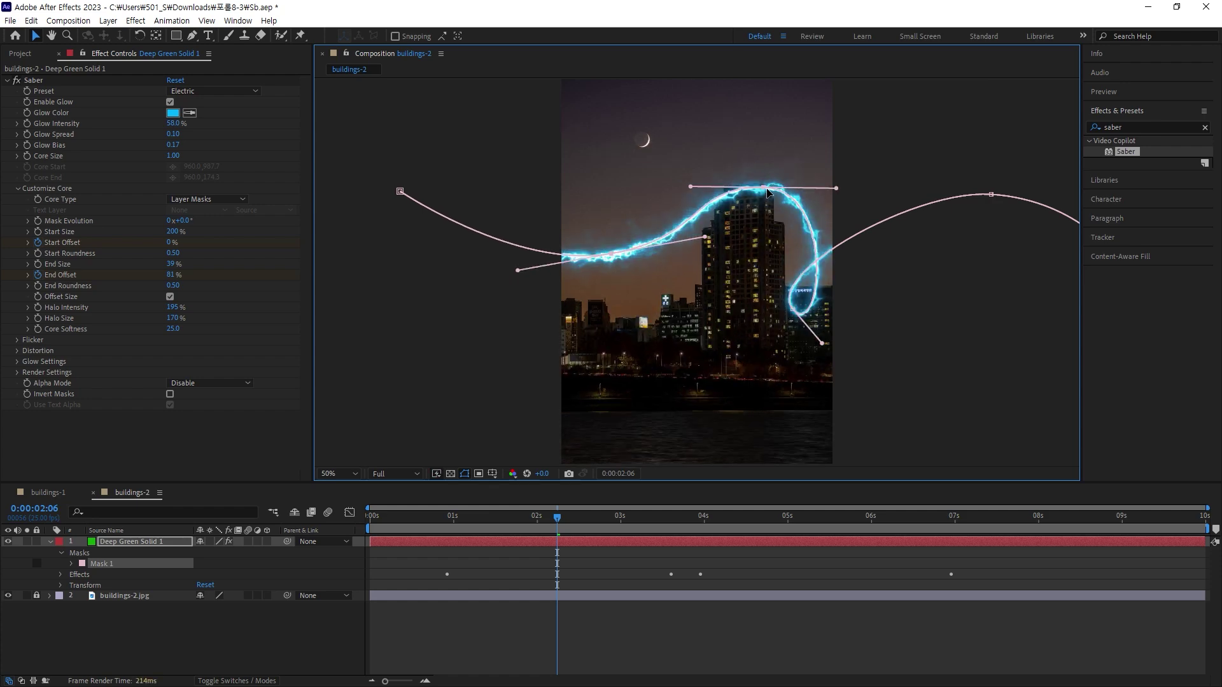
pyautogui.moveTo(766, 190); pyautogui.dragTo(724, 226)
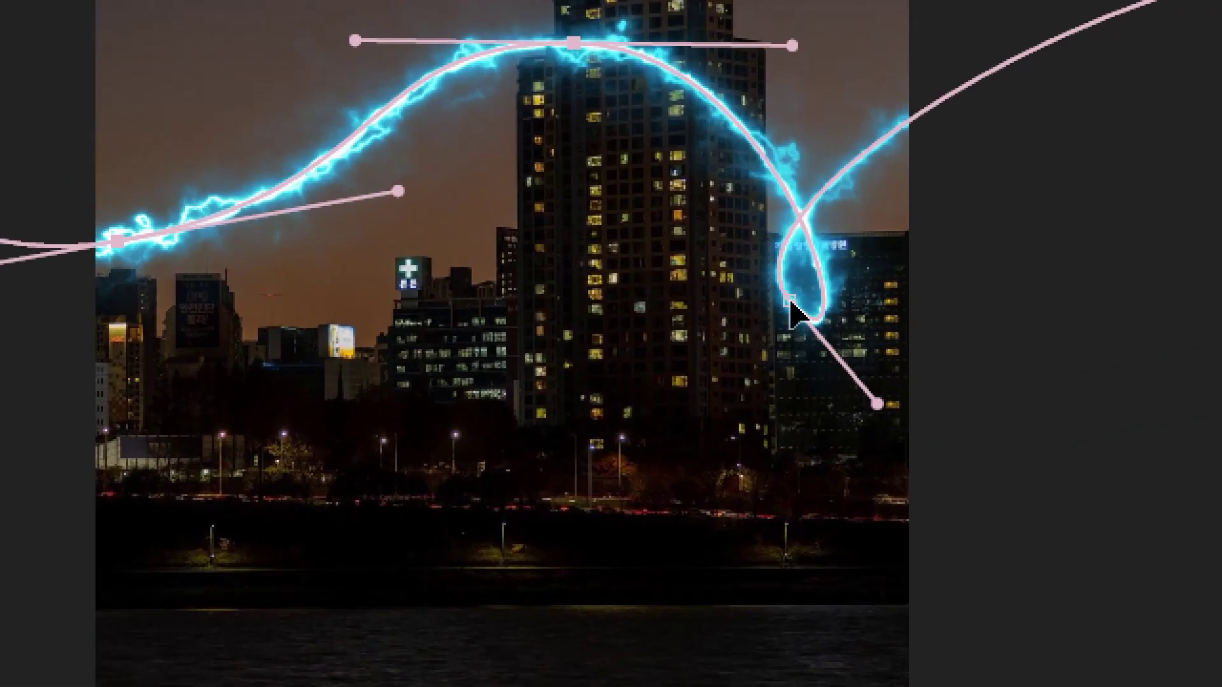
pyautogui.moveTo(790, 303); pyautogui.dragTo(754, 308)
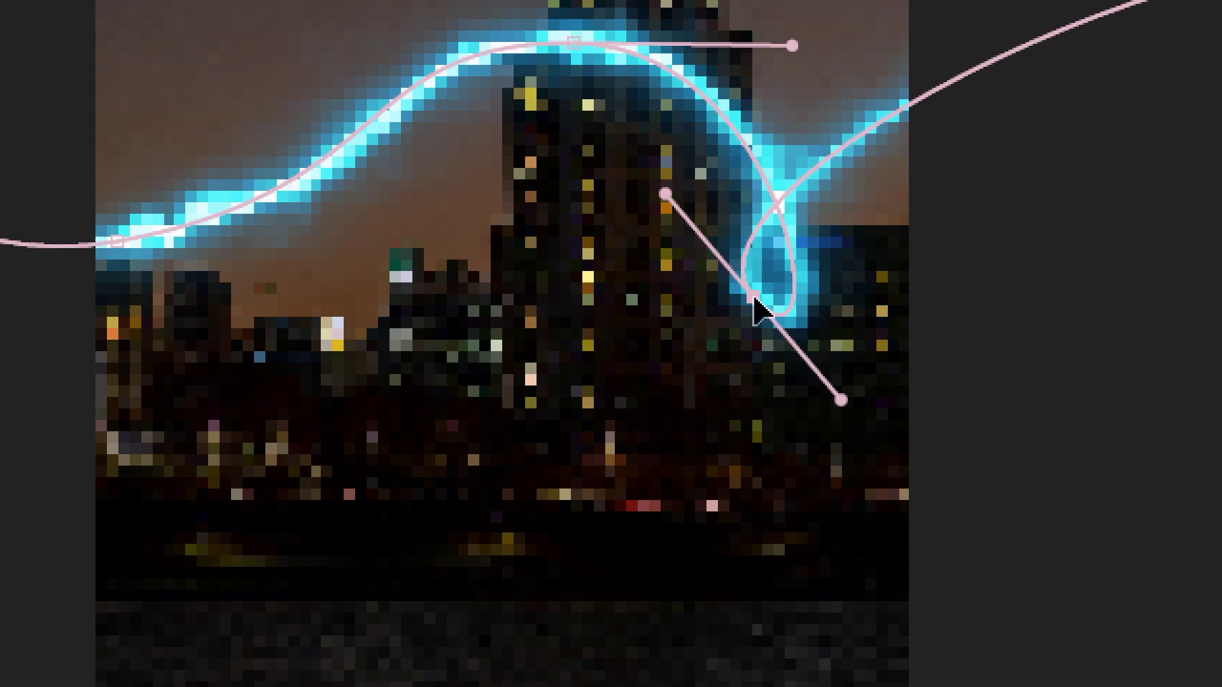
pyautogui.press('Delete')
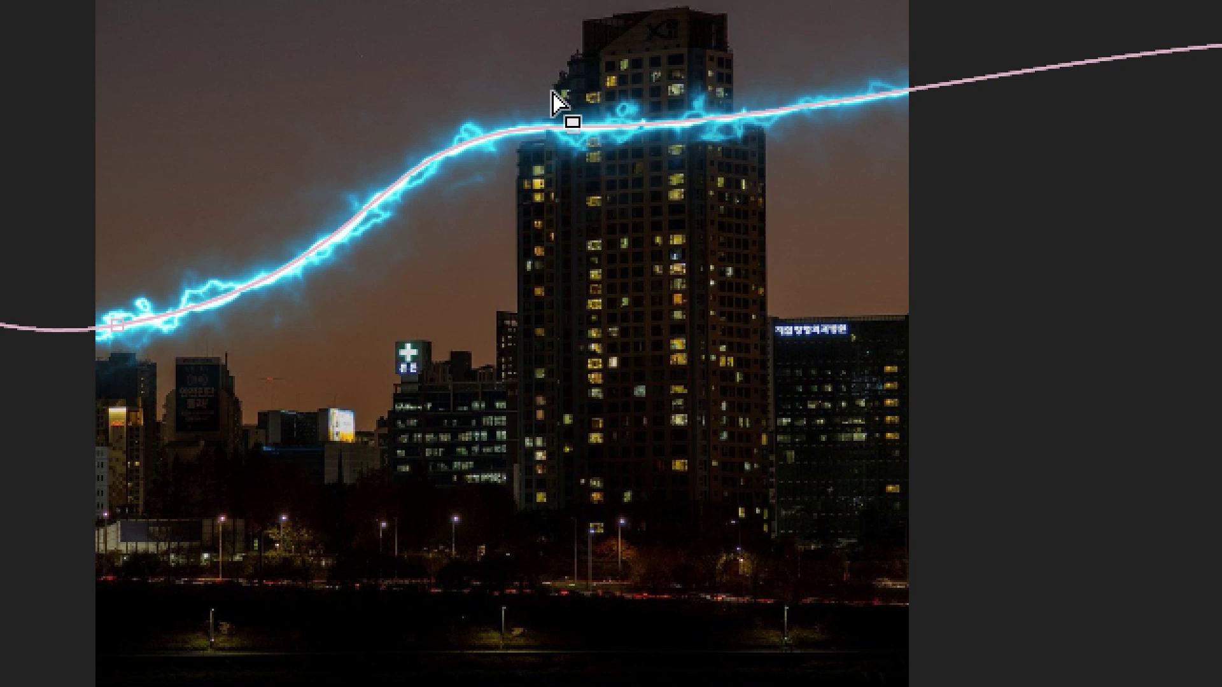
# Delete the middle vertex to straighten the glow, then pull the start point up right
pyautogui.moveTo(553, 90); pyautogui.dragTo(622, 191)
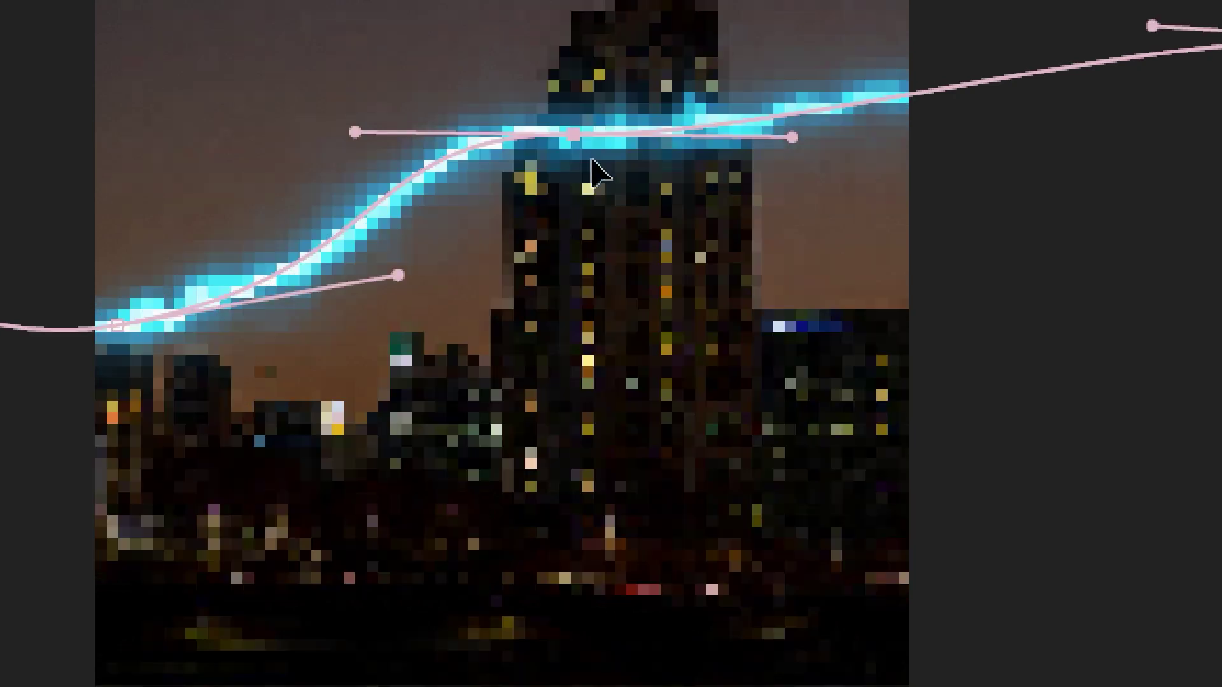
pyautogui.moveTo(575, 128); pyautogui.dragTo(607, 177)
pyautogui.press('Delete')
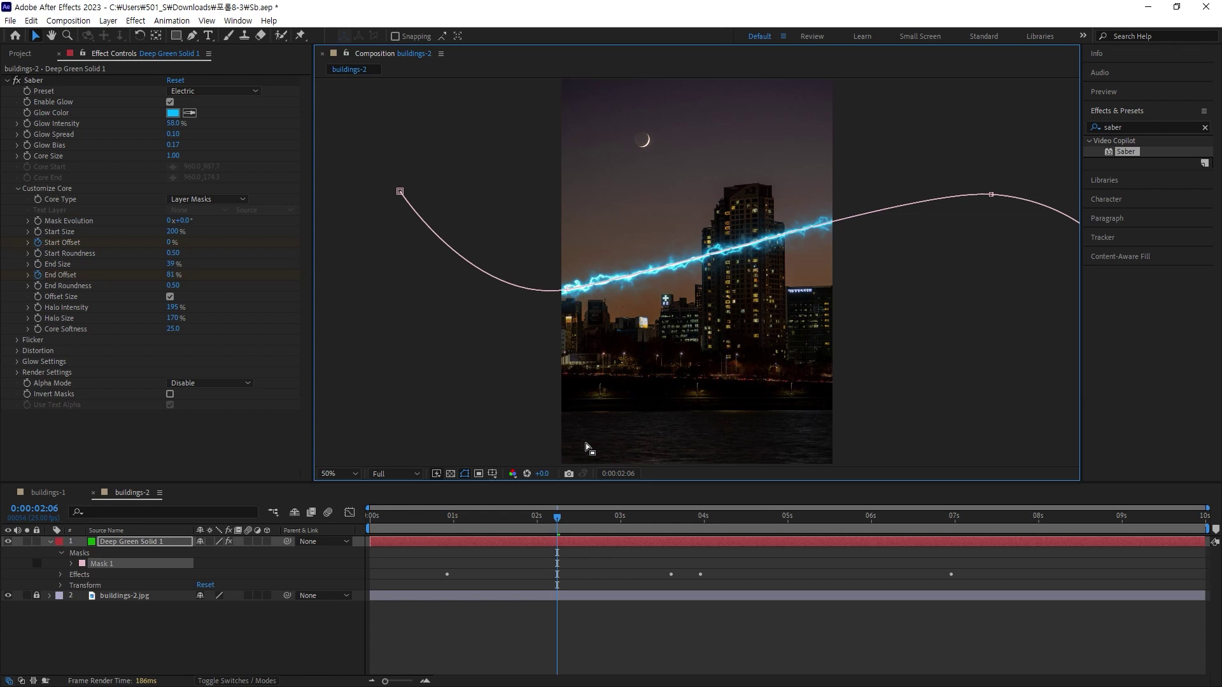
pyautogui.click(305, 631)
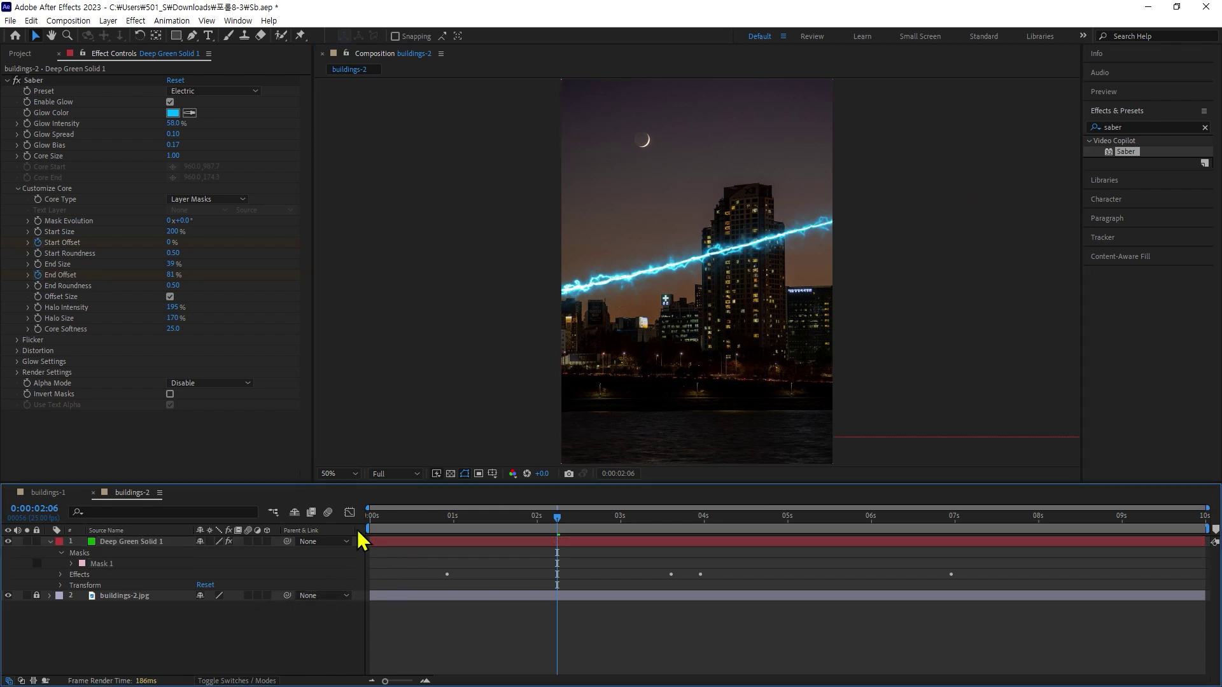
pyautogui.click(620, 287)
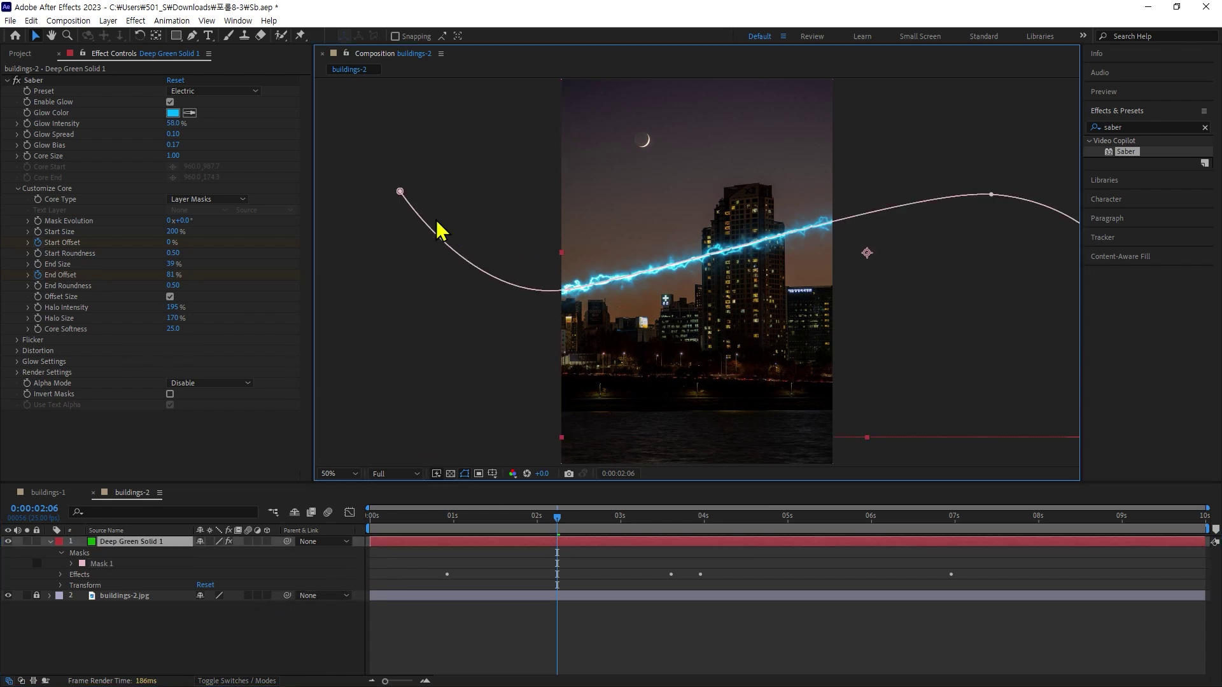
pyautogui.moveTo(384, 181); pyautogui.dragTo(417, 207)
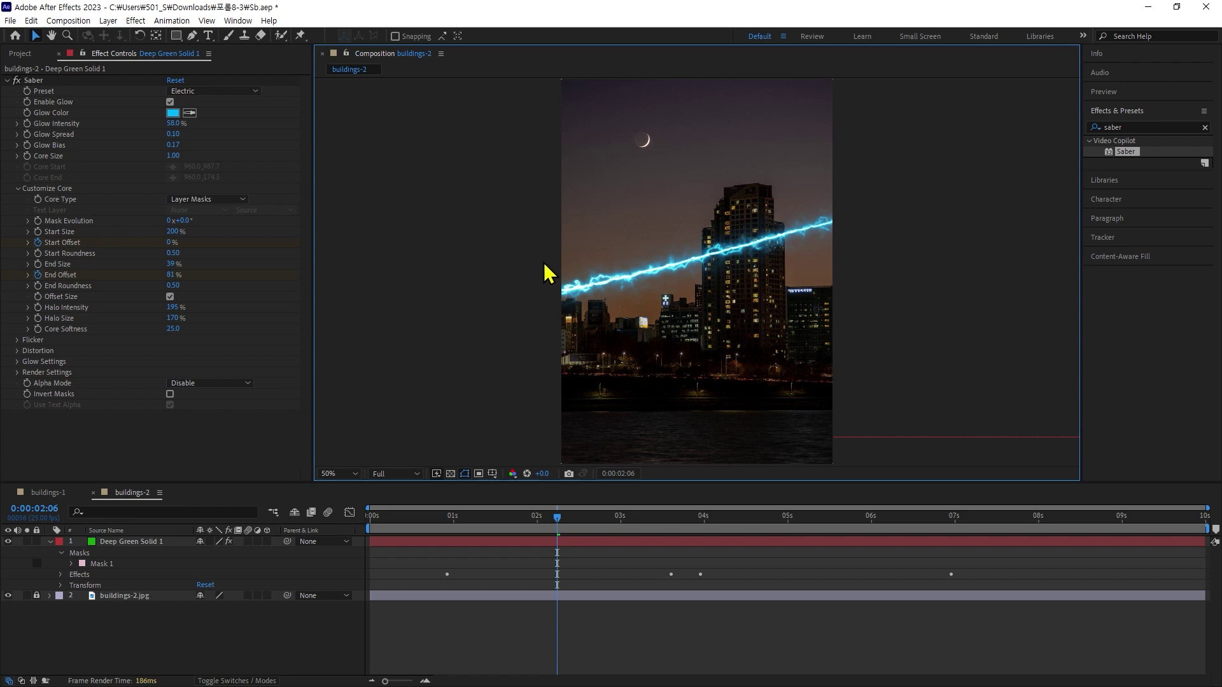
pyautogui.click(581, 289)
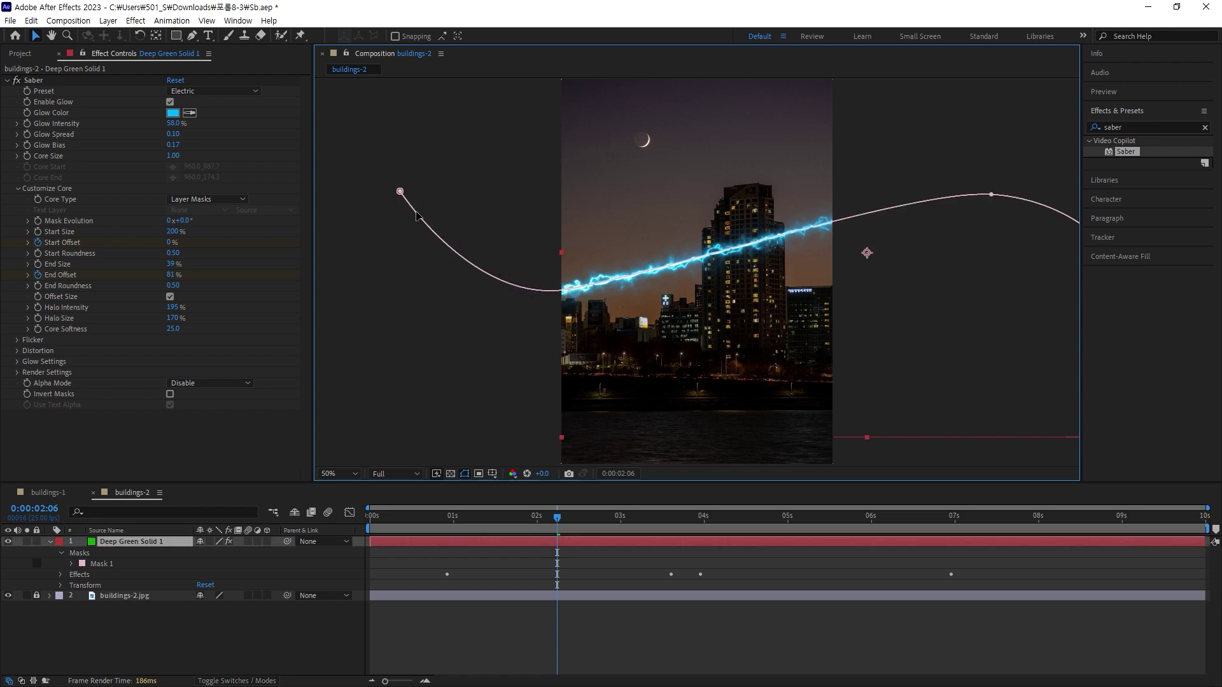
pyautogui.moveTo(399, 191)
pyautogui.mouseDown()
pyautogui.moveTo(639, 111)
pyautogui.moveTo(881, 90)
pyautogui.mouseUp()
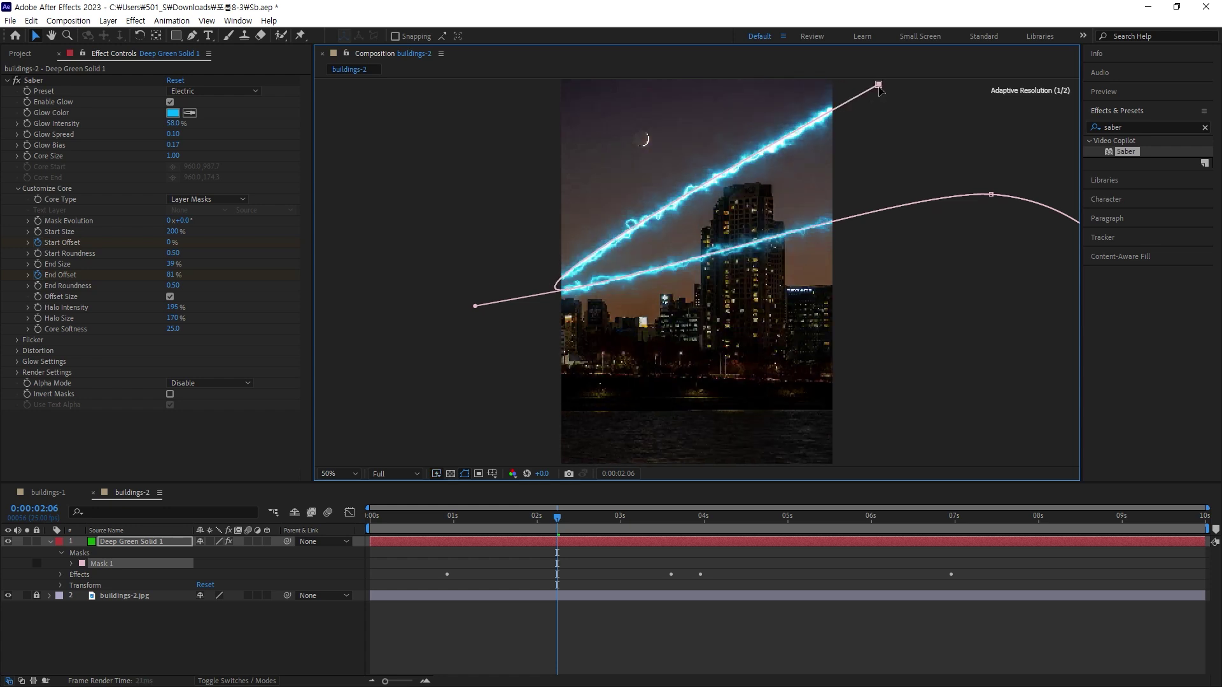
# Zoom the viewer out to 25%, move the end vertices, and delete the bottom vertex
pyautogui.press(',')
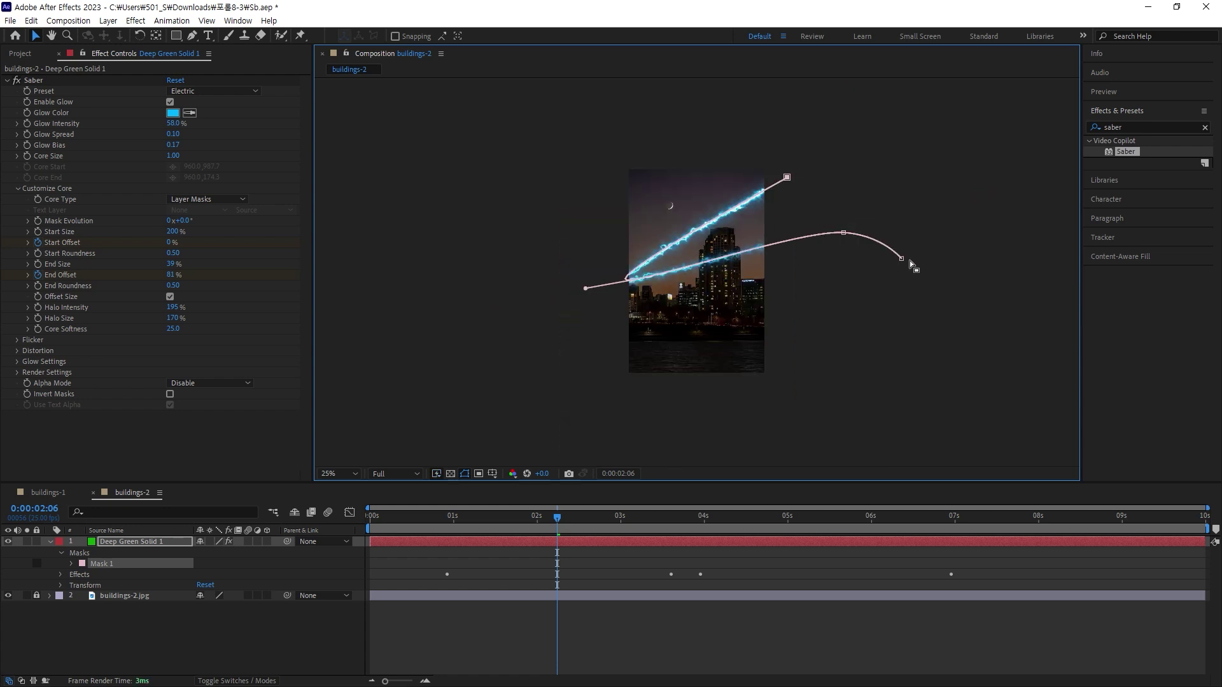
pyautogui.moveTo(902, 260)
pyautogui.mouseDown()
pyautogui.moveTo(754, 330)
pyautogui.moveTo(533, 374)
pyautogui.mouseUp()
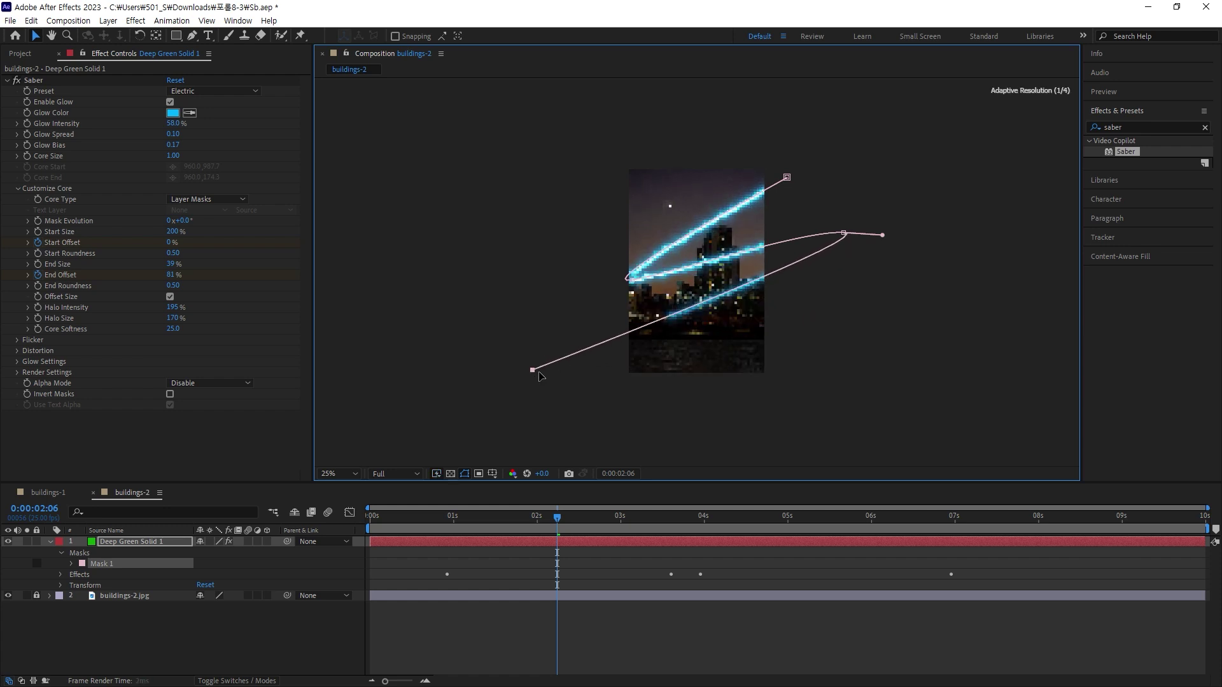
pyautogui.moveTo(556, 518)
pyautogui.mouseDown()
pyautogui.moveTo(498, 504)
pyautogui.moveTo(570, 501)
pyautogui.moveTo(560, 500)
pyautogui.mouseUp()
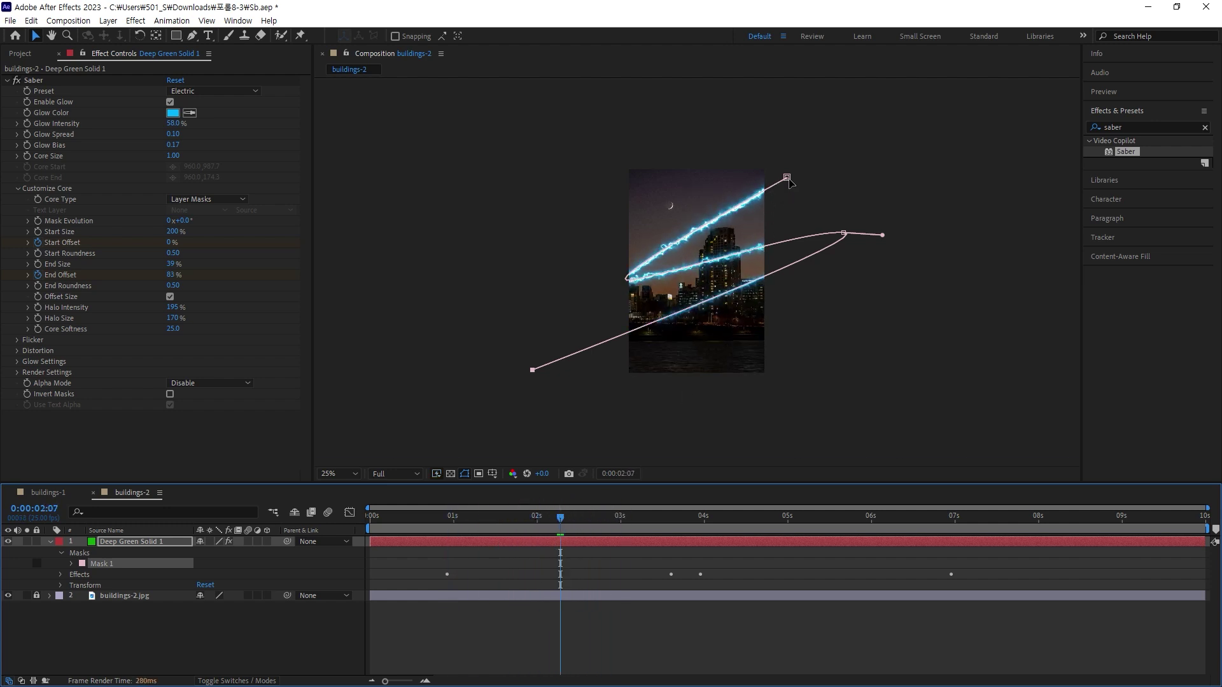
pyautogui.moveTo(787, 178); pyautogui.dragTo(515, 318)
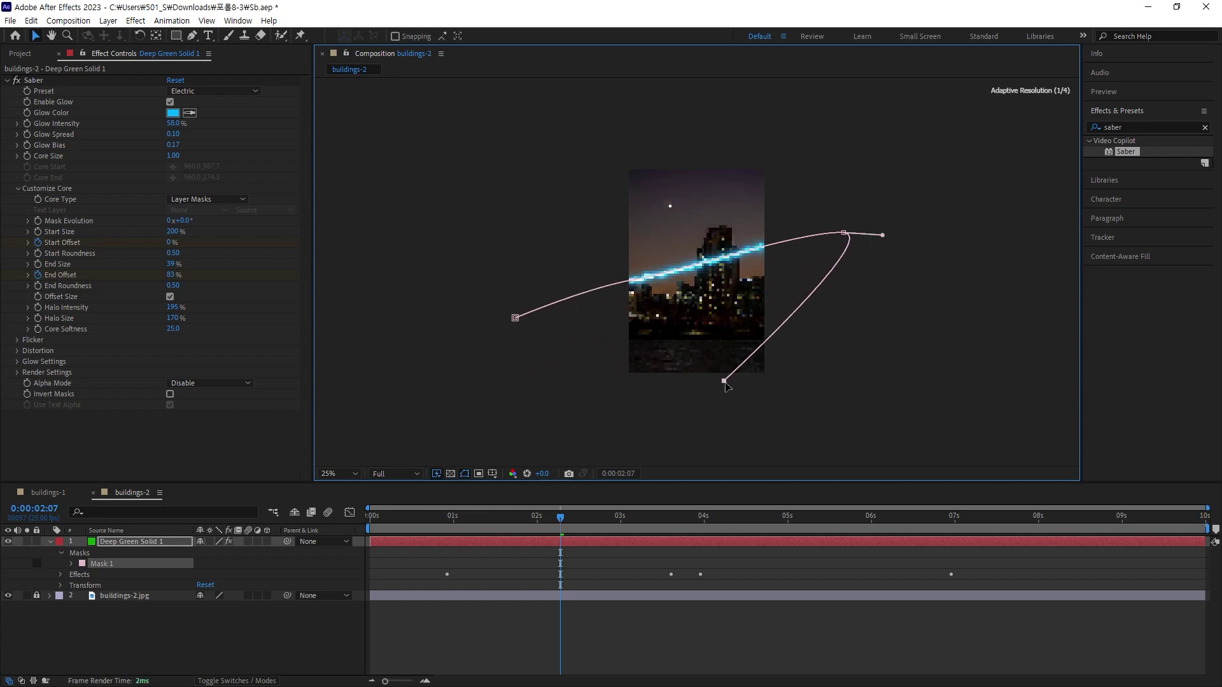
pyautogui.moveTo(533, 371); pyautogui.dragTo(786, 357)
pyautogui.press('Delete')
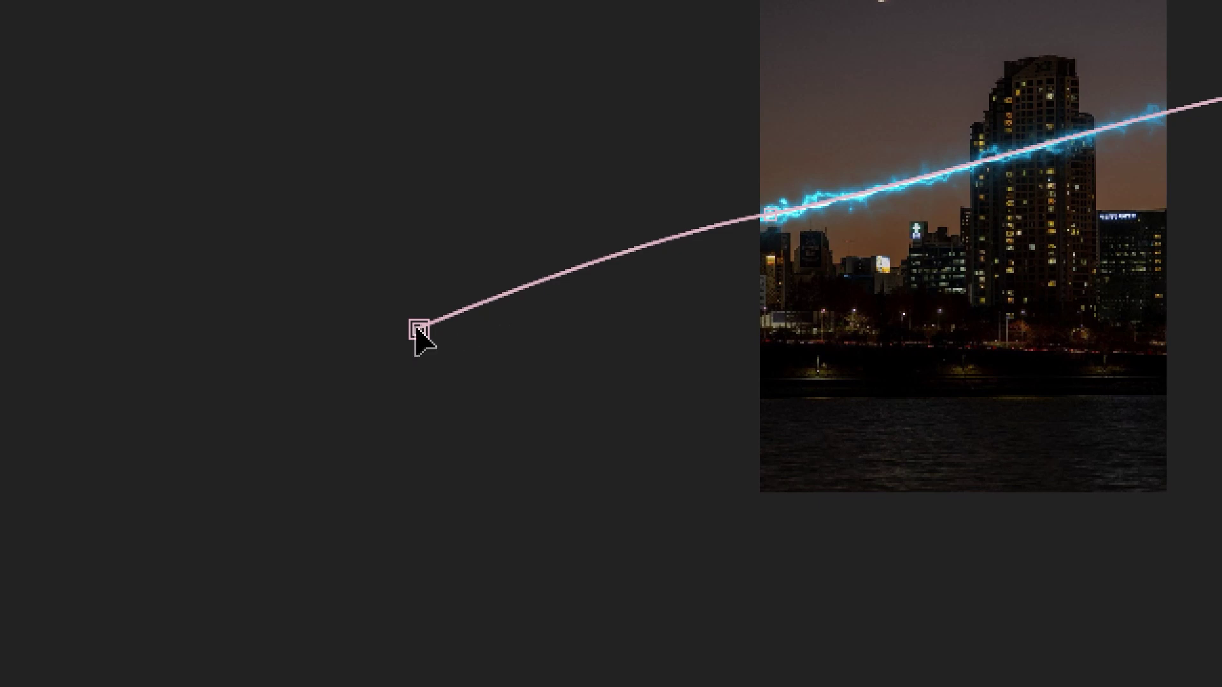
# Adjust the start, middle and end vertices and handles into a smooth curve rising right
pyautogui.click(515, 318)
pyautogui.moveTo(379, 290)
pyautogui.mouseDown()
pyautogui.moveTo(352, 201)
pyautogui.moveTo(364, 85)
pyautogui.mouseUp()
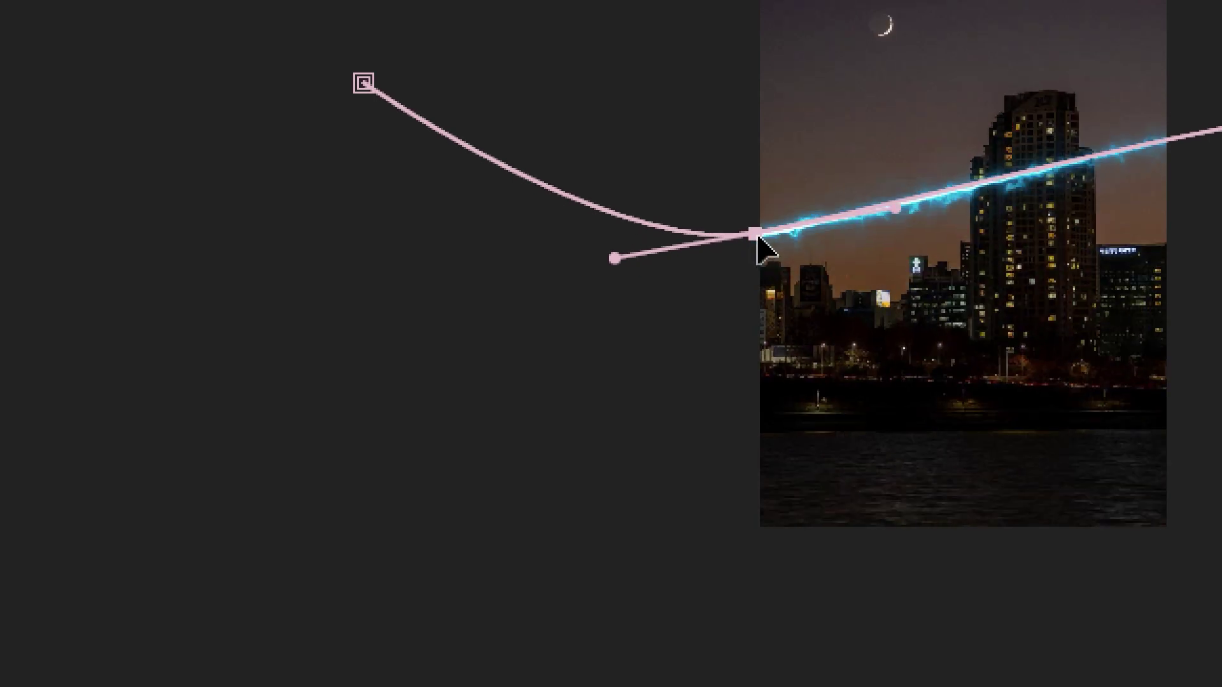
pyautogui.moveTo(770, 251); pyautogui.dragTo(786, 227)
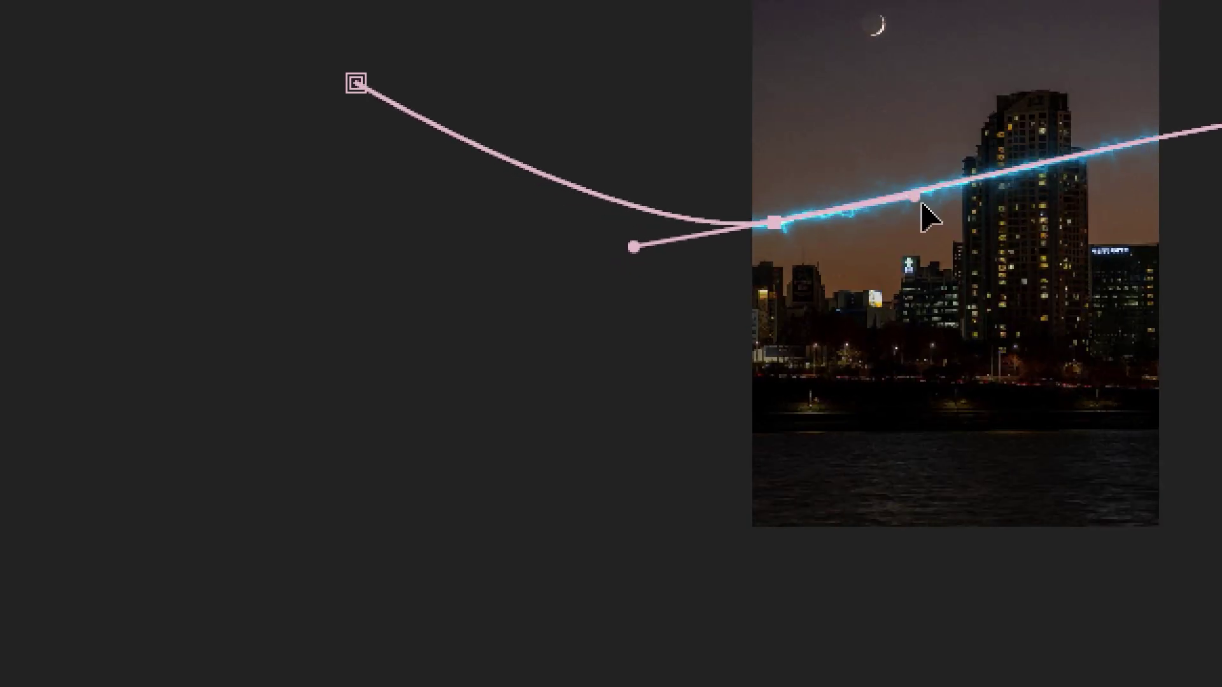
pyautogui.moveTo(916, 198); pyautogui.dragTo(943, 233)
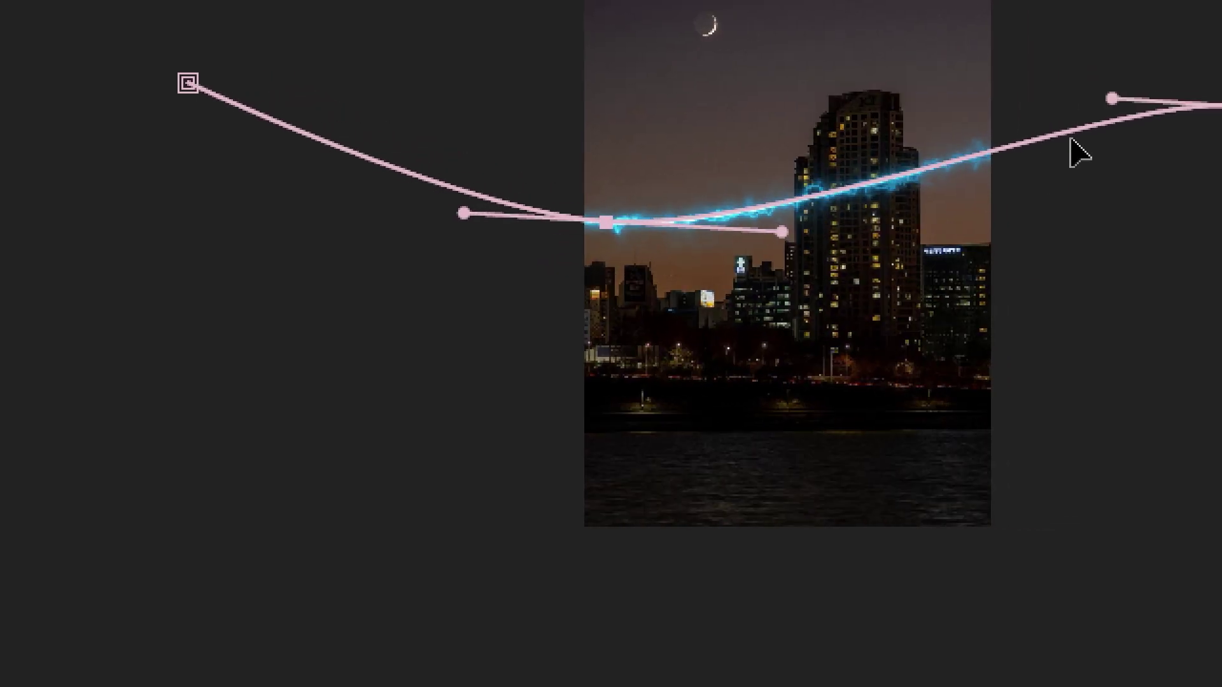
pyautogui.click(1009, 108)
pyautogui.moveTo(1008, 108); pyautogui.dragTo(945, 85)
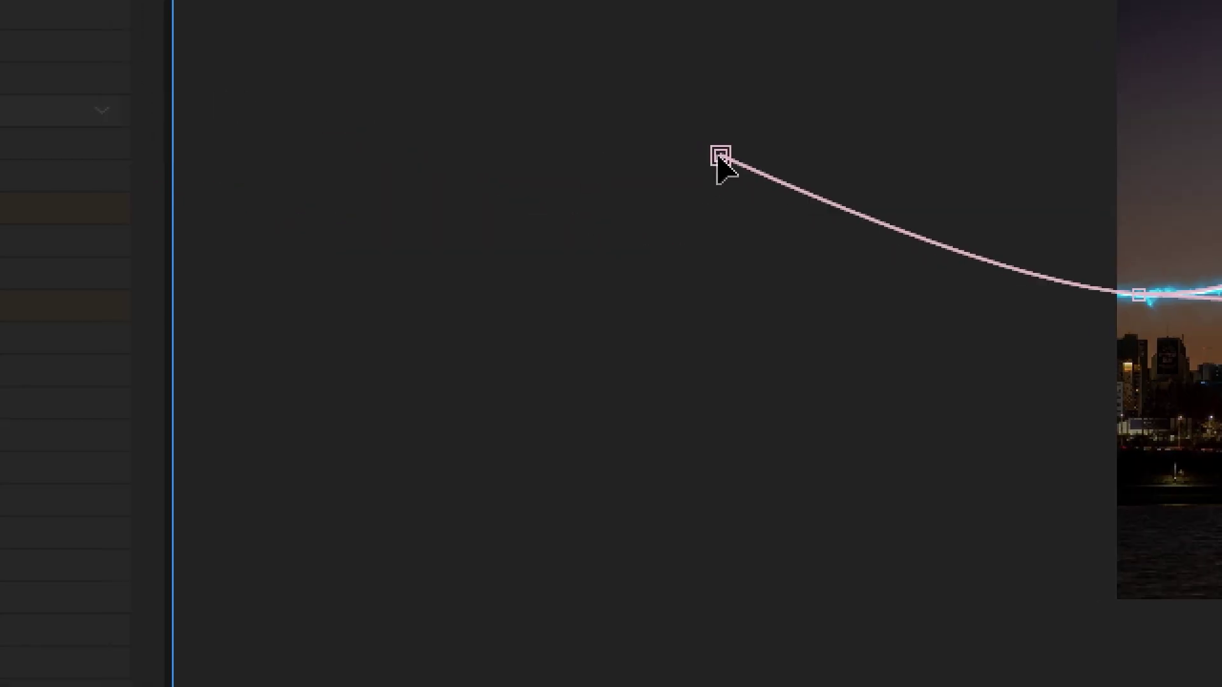
pyautogui.moveTo(720, 156); pyautogui.dragTo(732, 172)
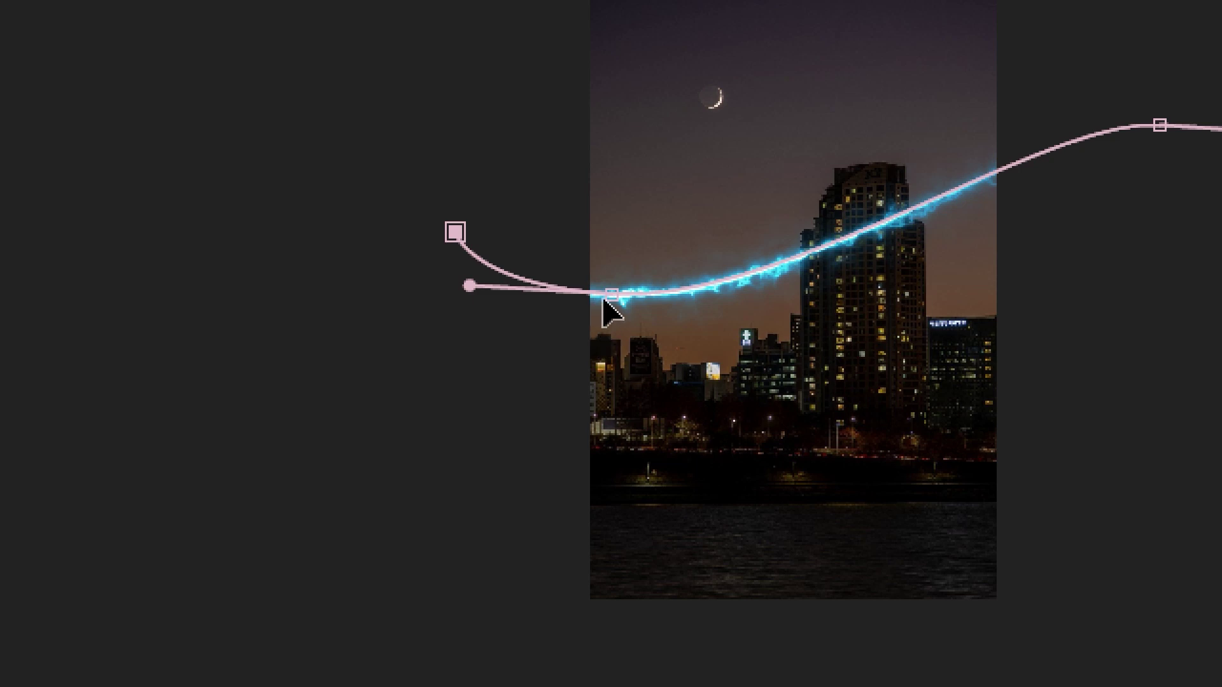
pyautogui.moveTo(612, 297); pyautogui.dragTo(672, 293)
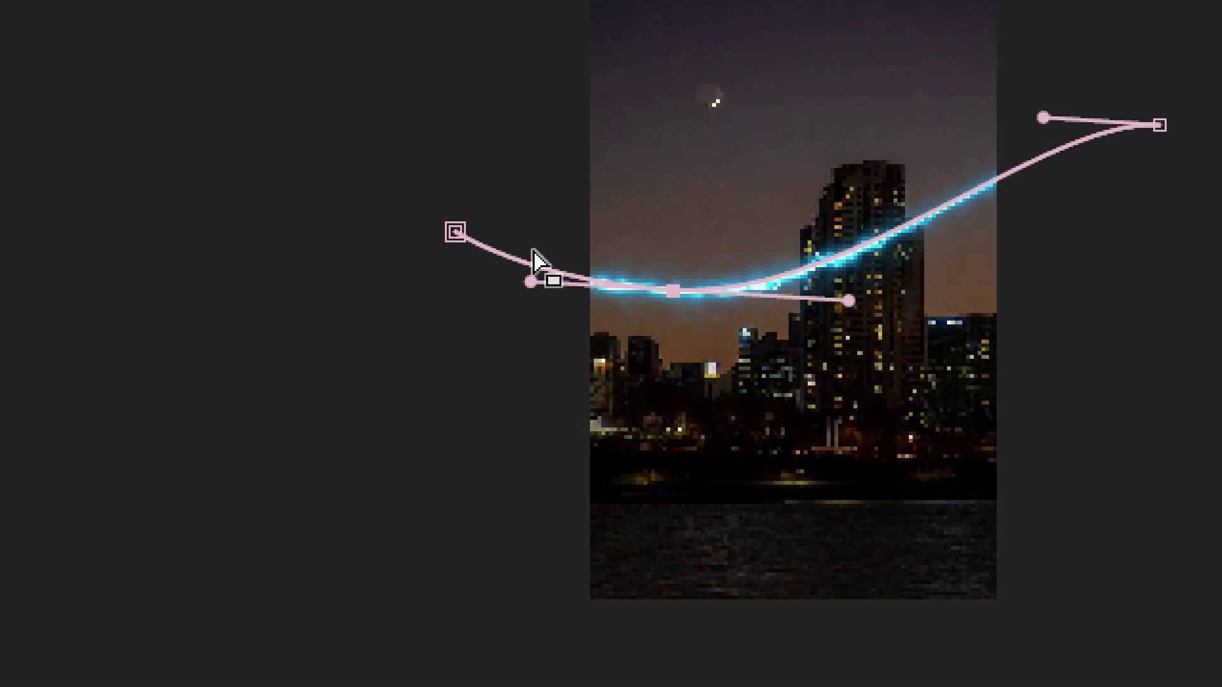
pyautogui.moveTo(463, 232); pyautogui.dragTo(541, 262)
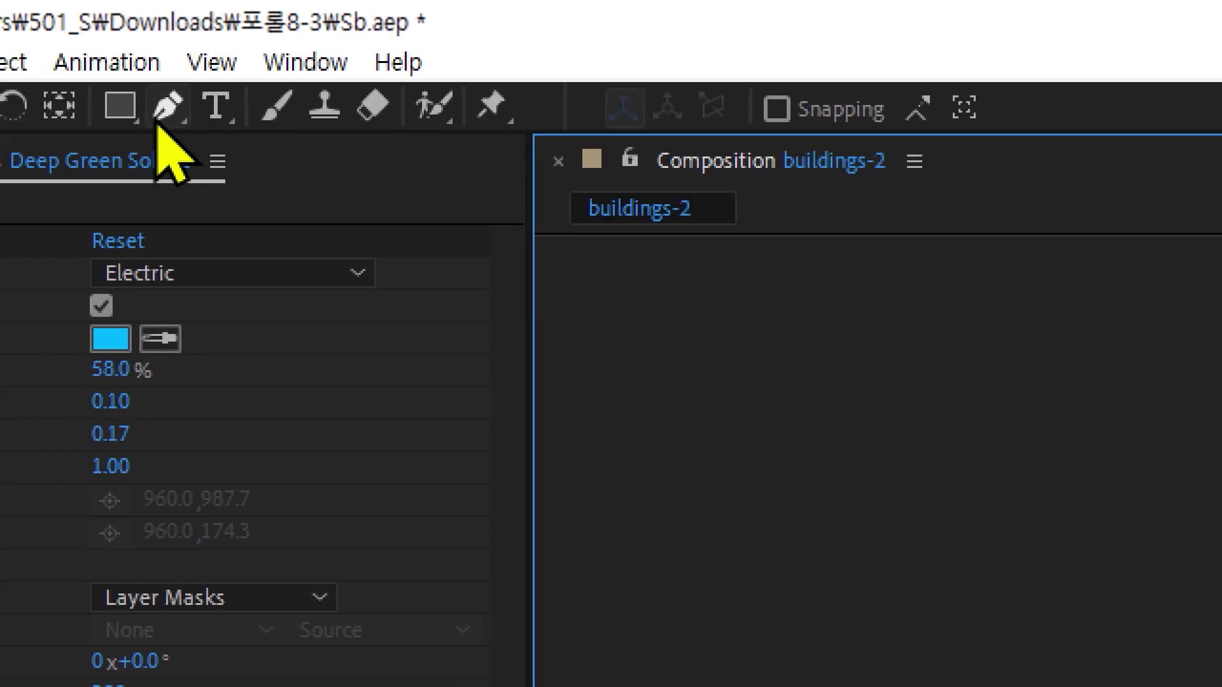
# Add a Pen-tool vertex over the tower and bend the path's end upward with its handles
pyautogui.click(185, 120)
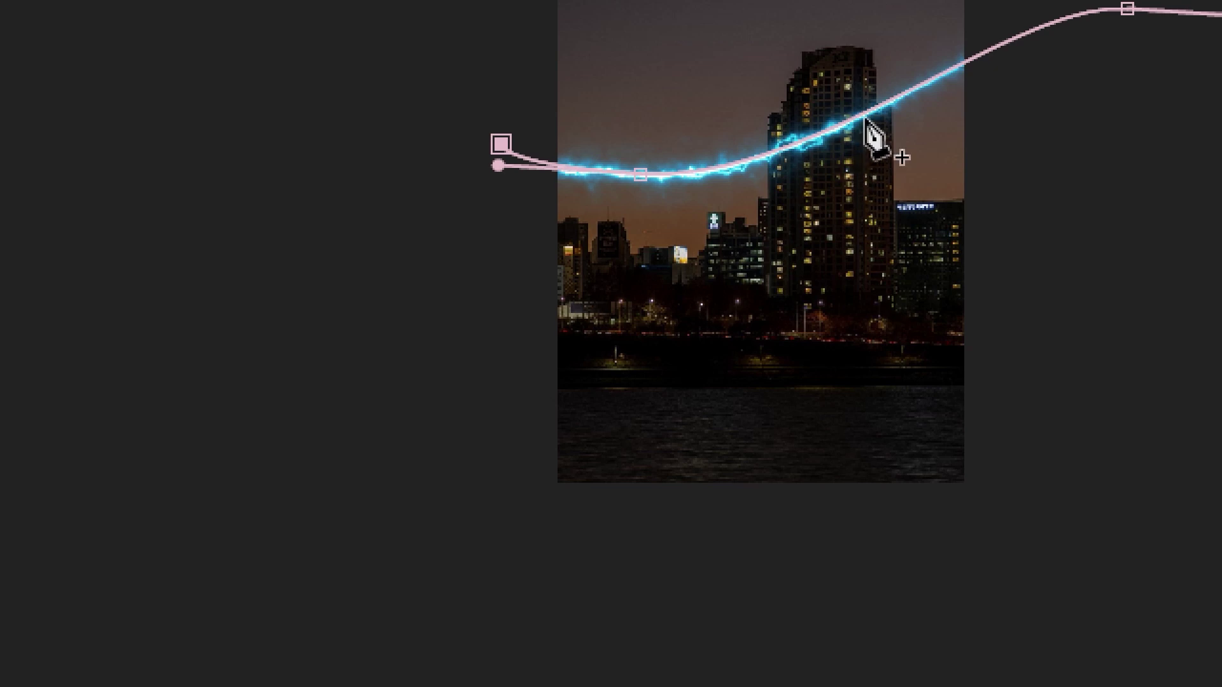
pyautogui.click(894, 95)
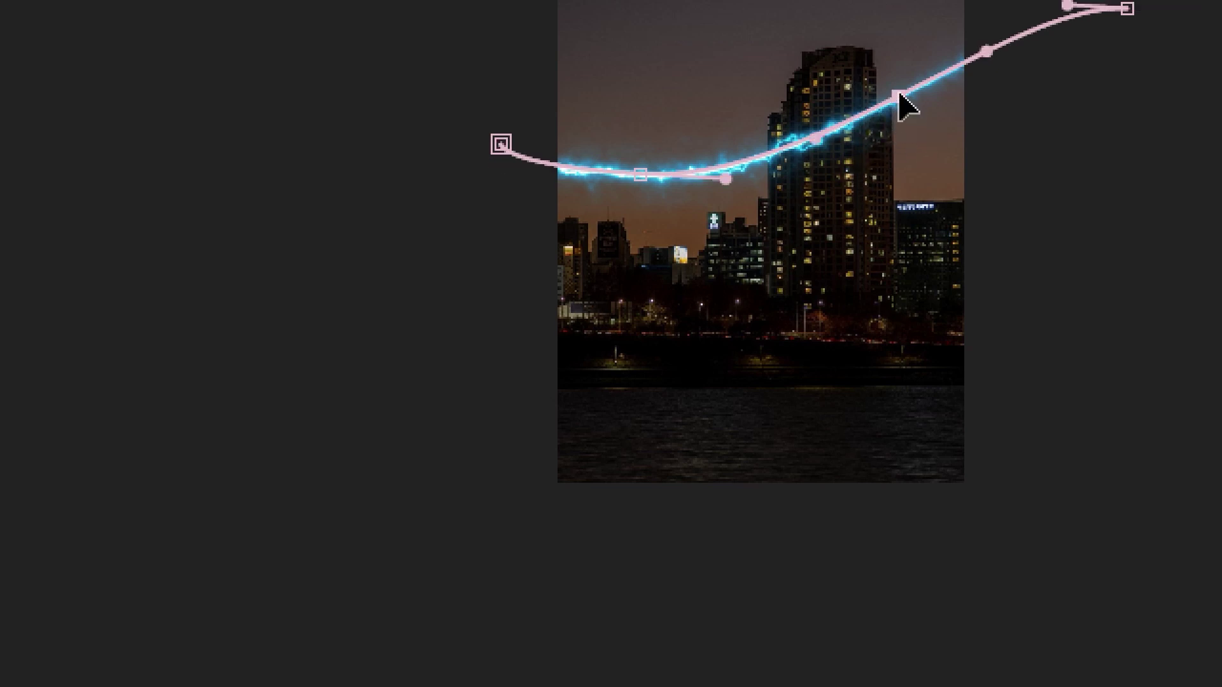
pyautogui.moveTo(894, 95)
pyautogui.mouseDown()
pyautogui.moveTo(869, 93)
pyautogui.moveTo(952, 199)
pyautogui.mouseUp()
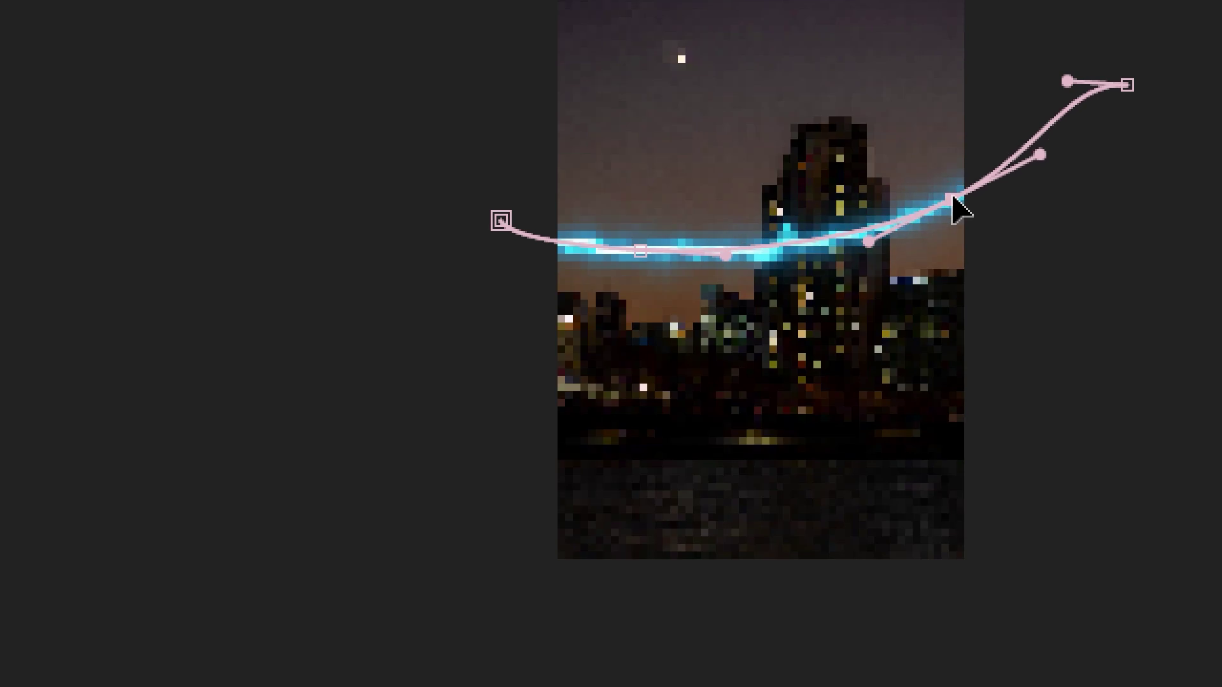
pyautogui.moveTo(1061, 87); pyautogui.dragTo(833, 102)
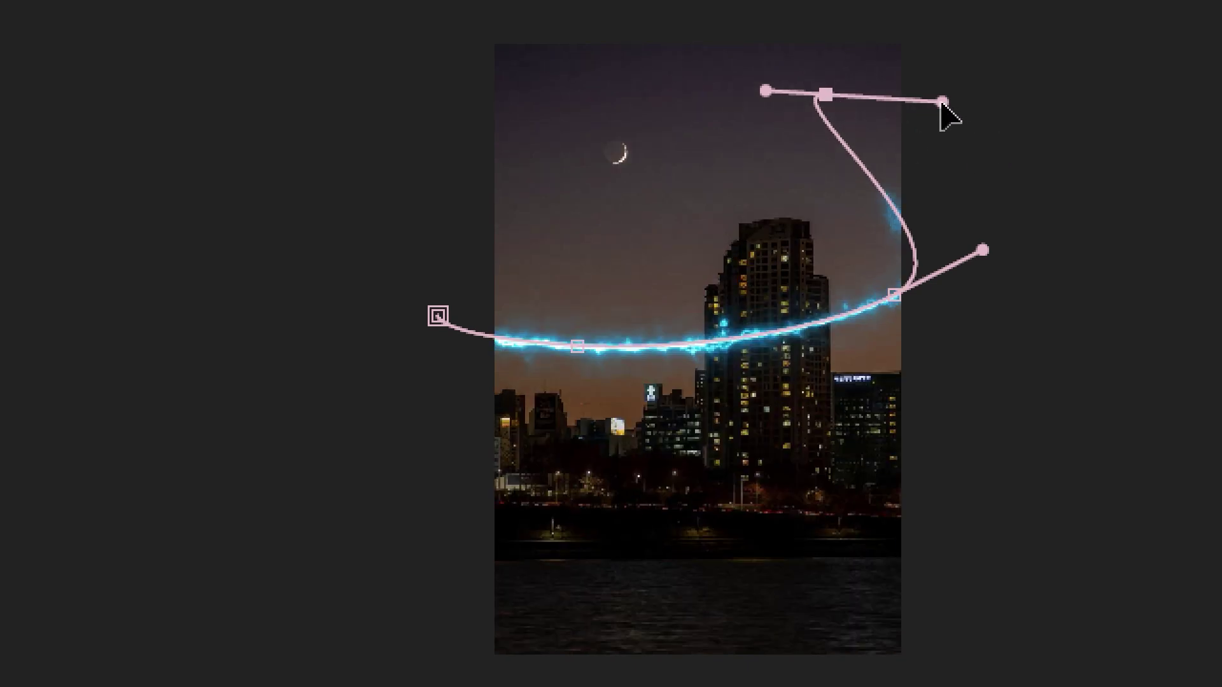
pyautogui.moveTo(941, 101); pyautogui.dragTo(947, 87)
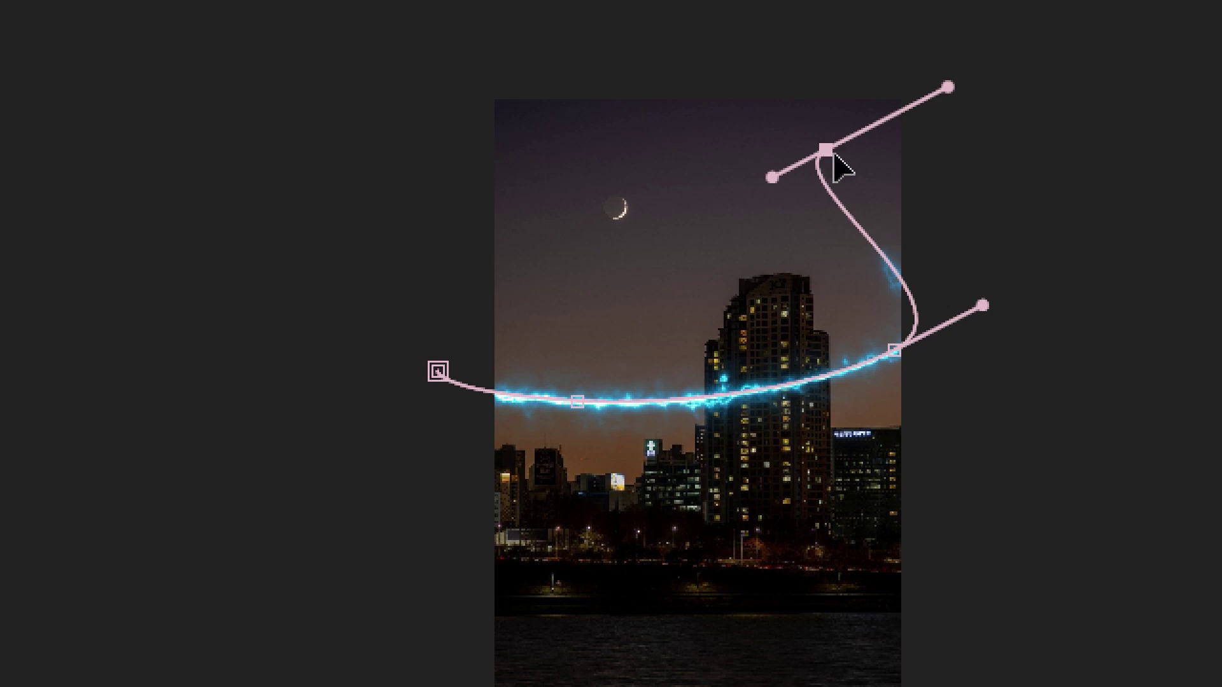
pyautogui.moveTo(831, 153); pyautogui.dragTo(831, 145)
pyautogui.moveTo(879, 103); pyautogui.dragTo(913, 98)
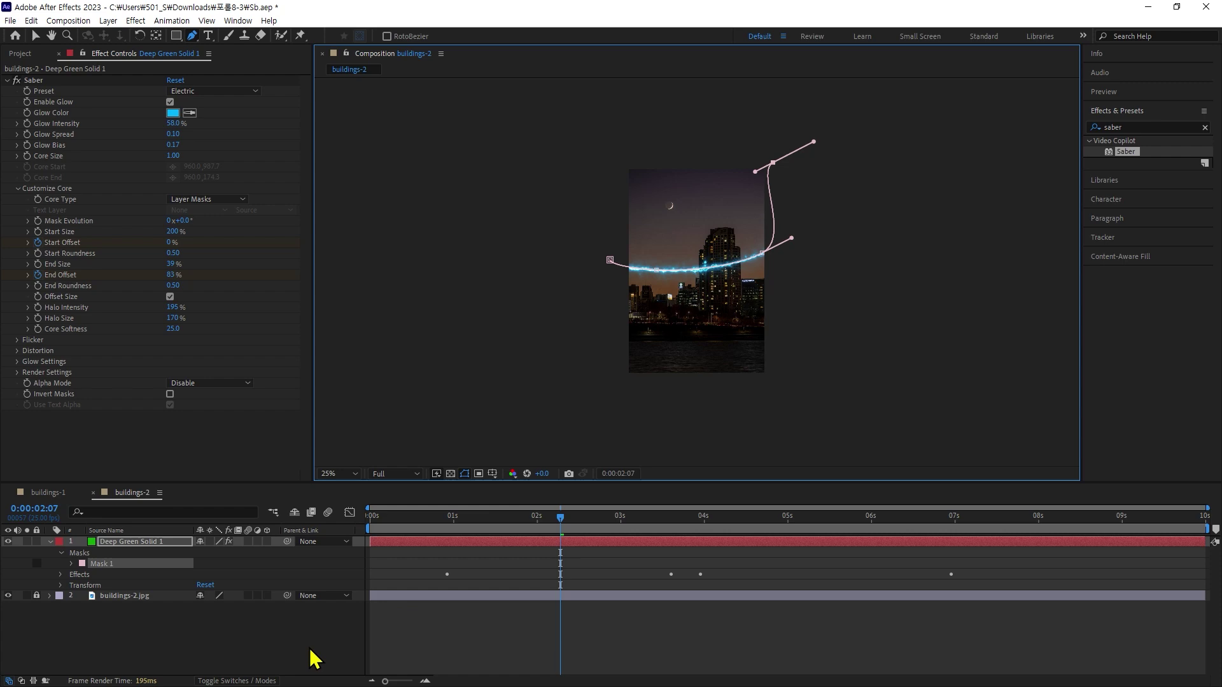
pyautogui.click(414, 659)
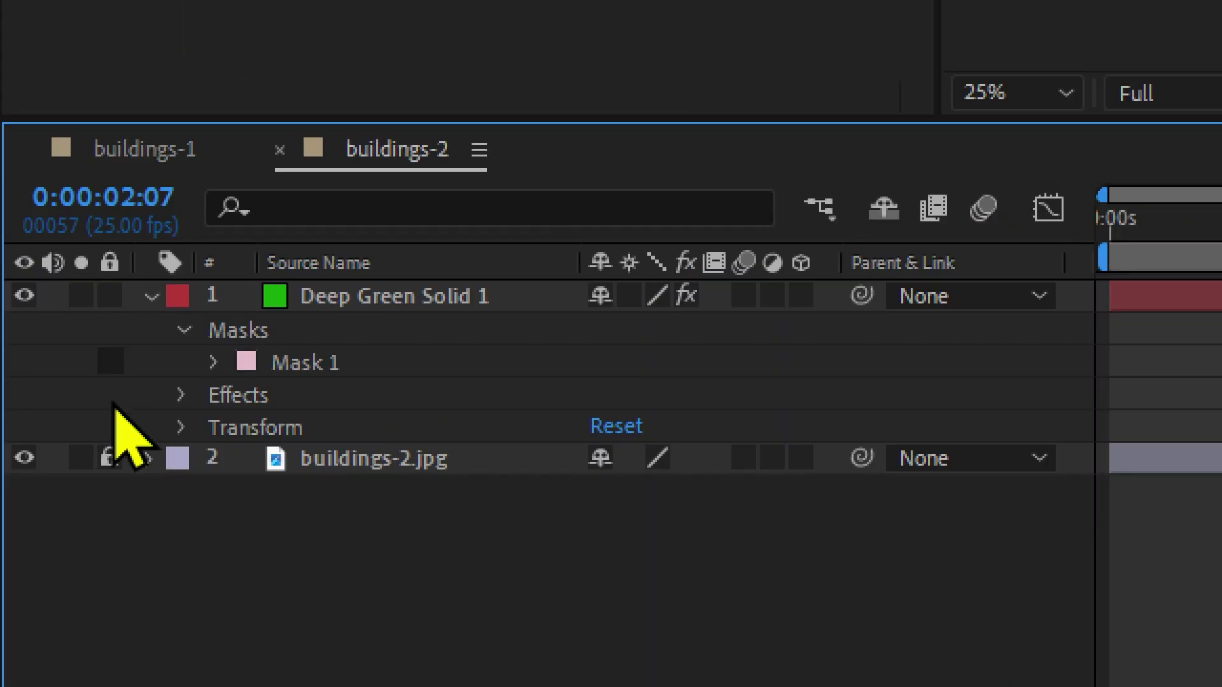
# Drag all Start and End Offset keyframes earlier so End Offset reaches 100% near 1.7s
pyautogui.click(342, 299)
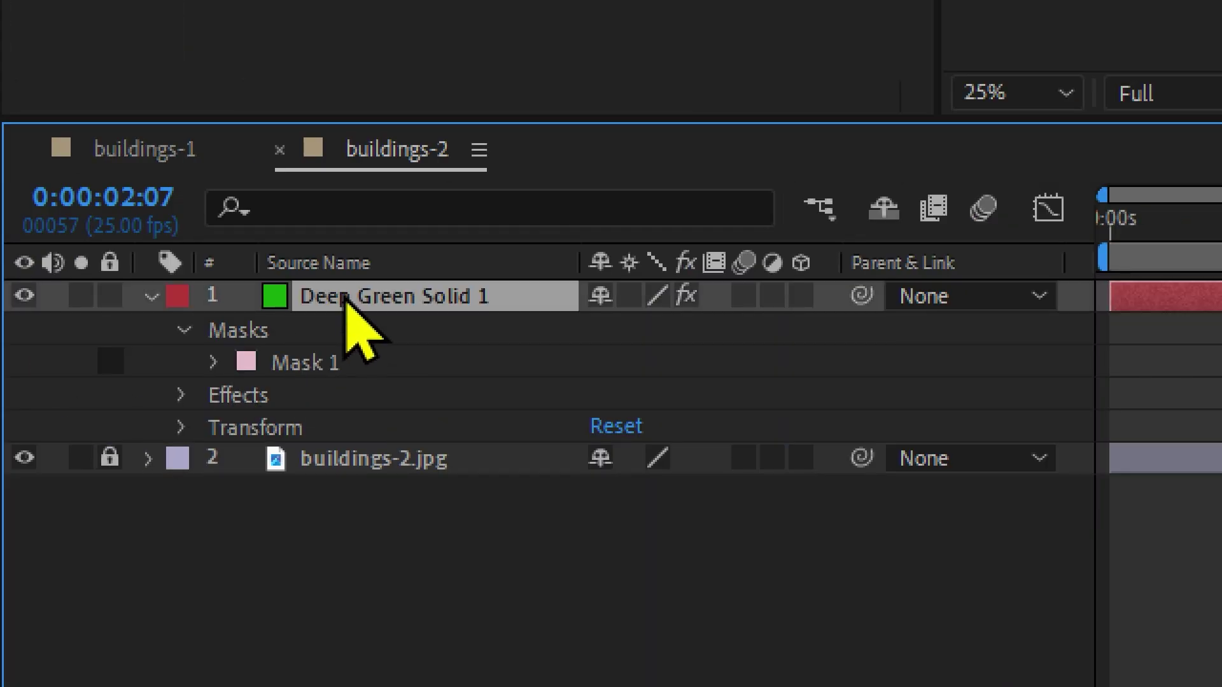
pyautogui.press('u')
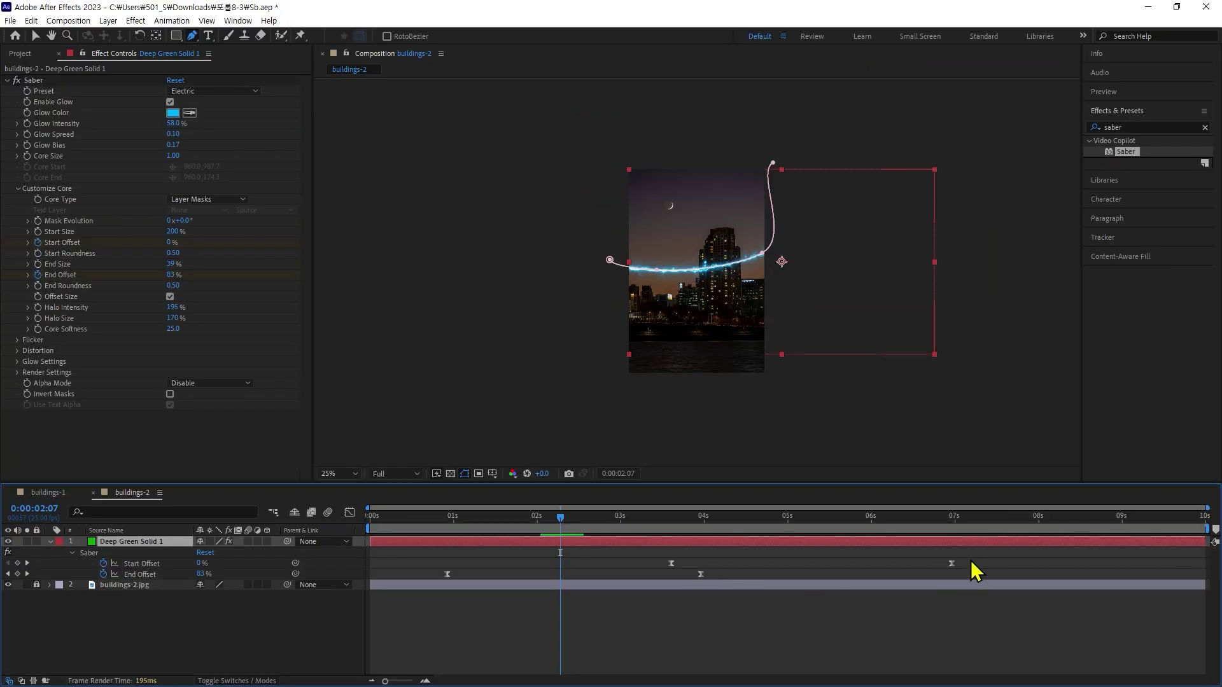
pyautogui.moveTo(974, 560); pyautogui.dragTo(567, 575)
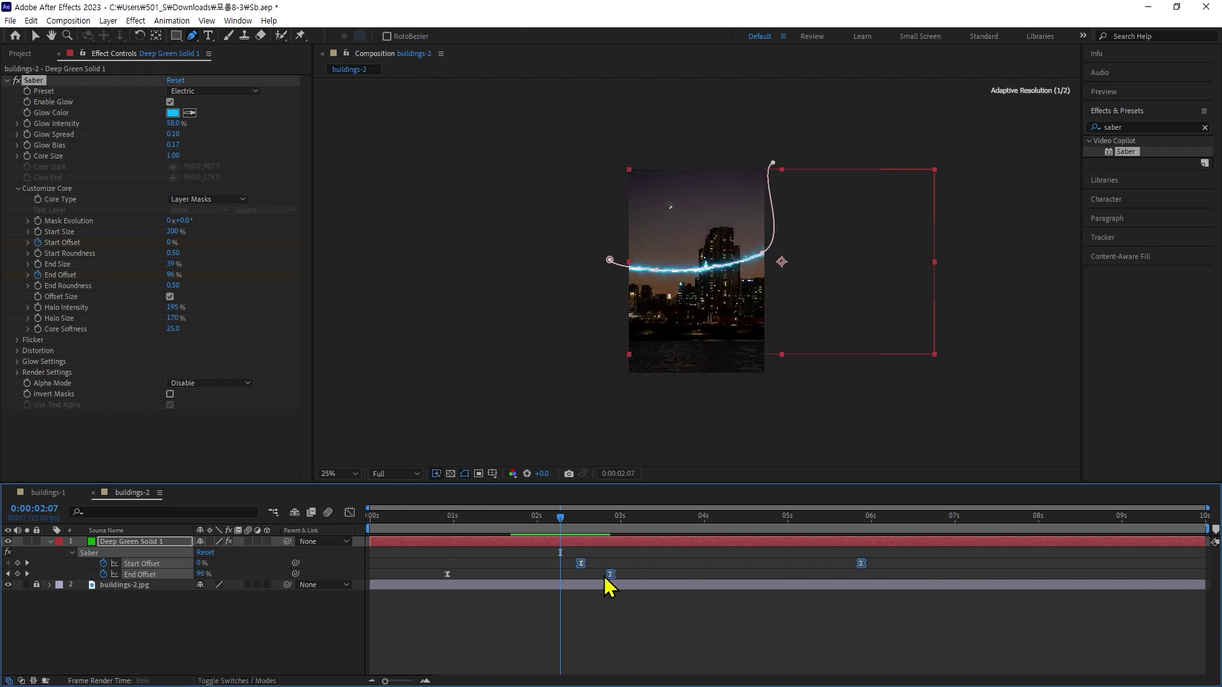
pyautogui.moveTo(737, 546)
pyautogui.mouseDown()
pyautogui.moveTo(820, 576)
pyautogui.moveTo(752, 565)
pyautogui.mouseUp()
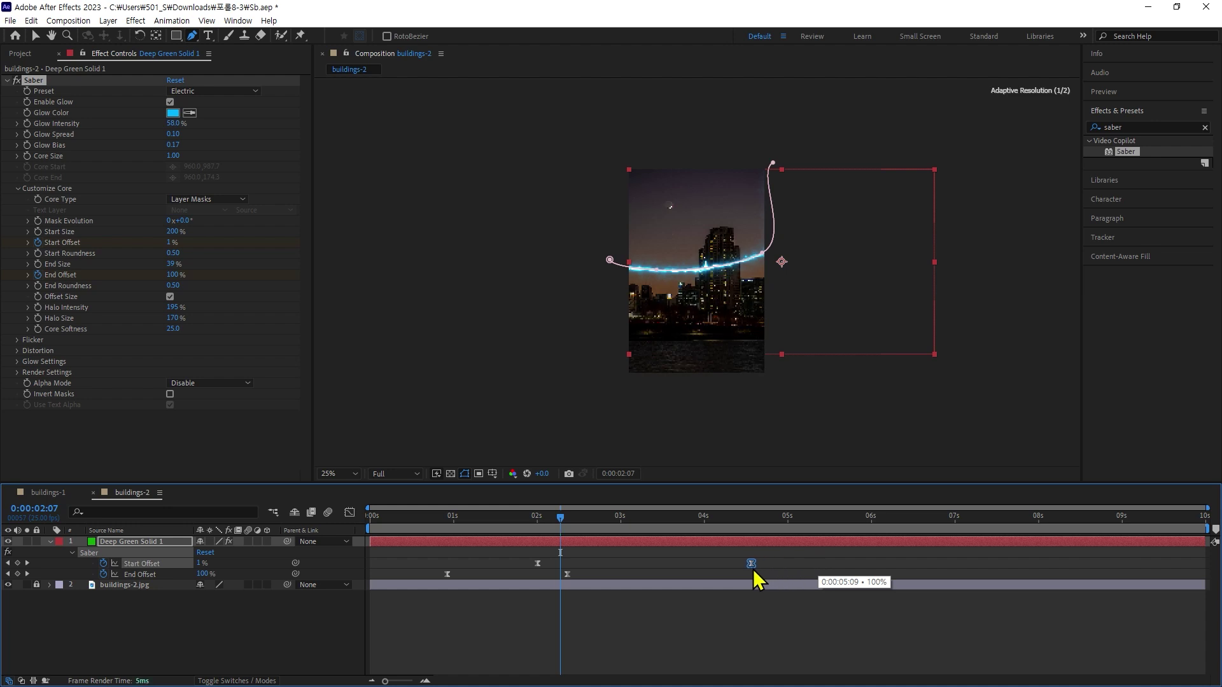
pyautogui.moveTo(427, 553); pyautogui.dragTo(762, 578)
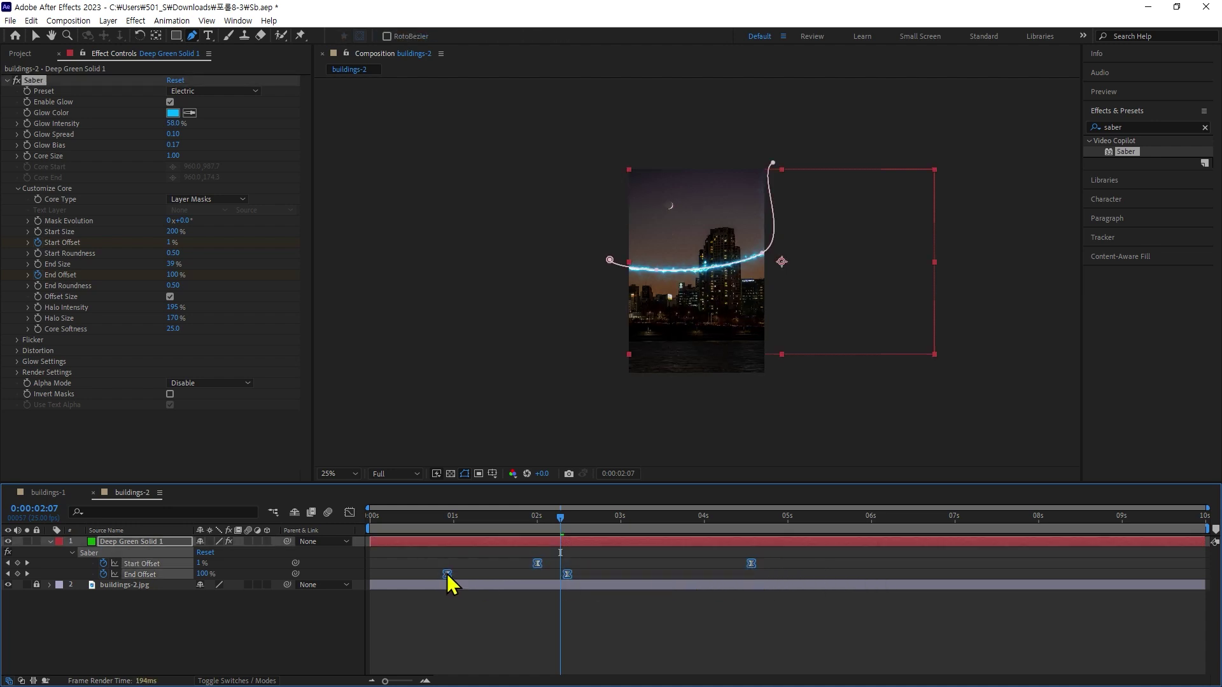
pyautogui.moveTo(447, 574); pyautogui.dragTo(389, 570)
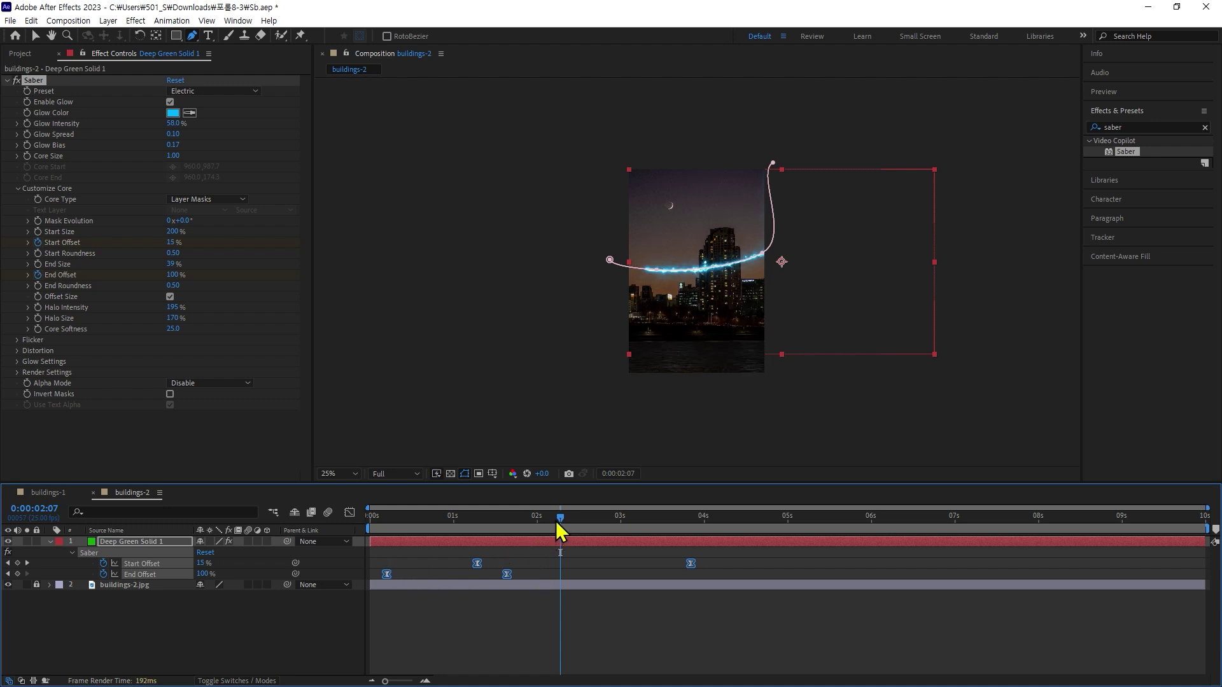
pyautogui.moveTo(555, 520)
pyautogui.mouseDown()
pyautogui.moveTo(392, 535)
pyautogui.moveTo(612, 506)
pyautogui.moveTo(544, 517)
pyautogui.mouseUp()
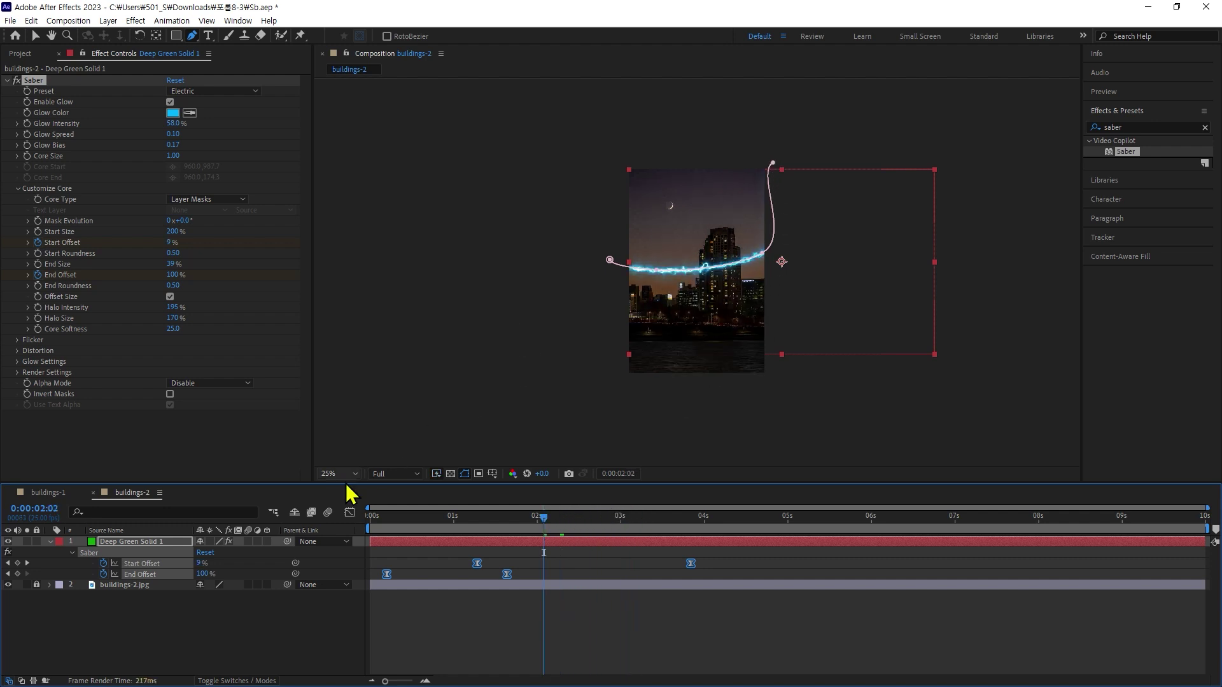
# Shift the mask's left, middle and top vertices left so the glow climbs past the tower
pyautogui.click(187, 606)
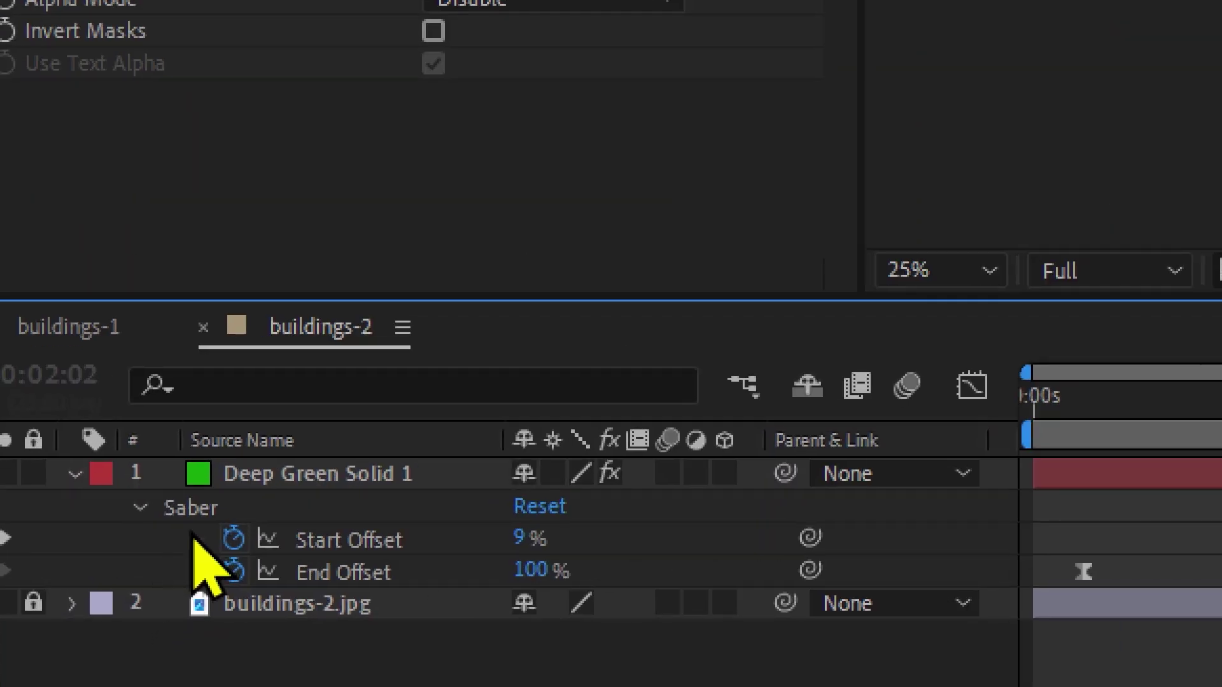
pyautogui.click(110, 544)
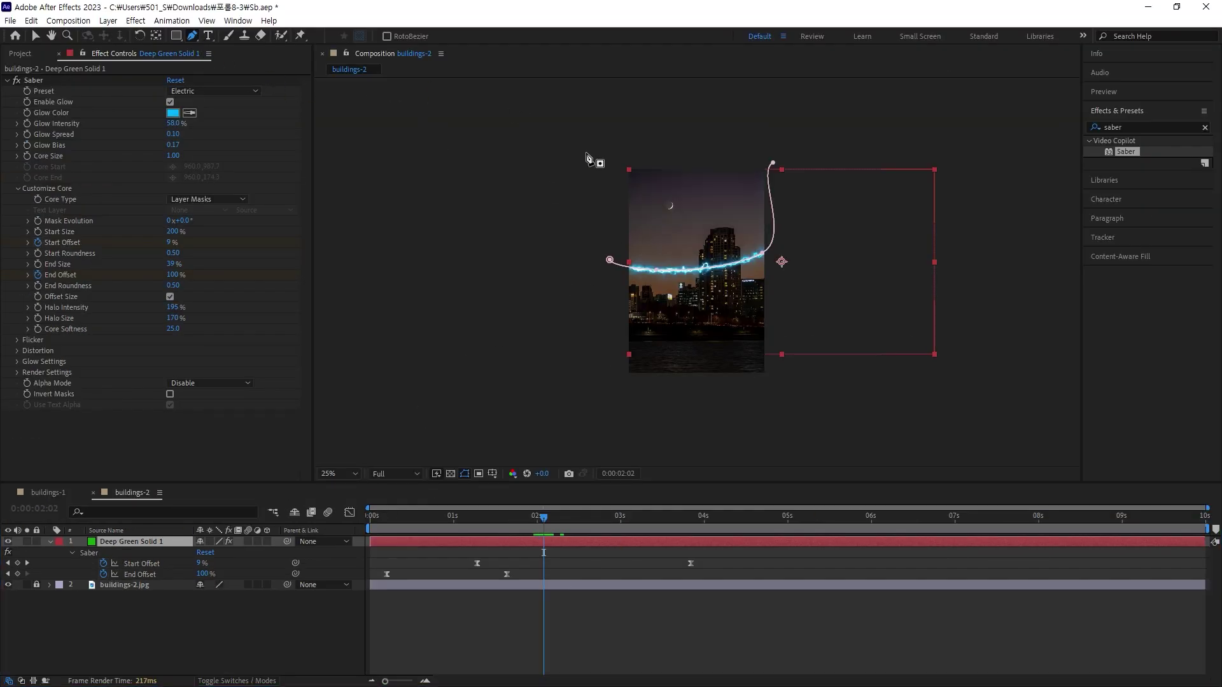
pyautogui.moveTo(609, 260); pyautogui.dragTo(587, 259)
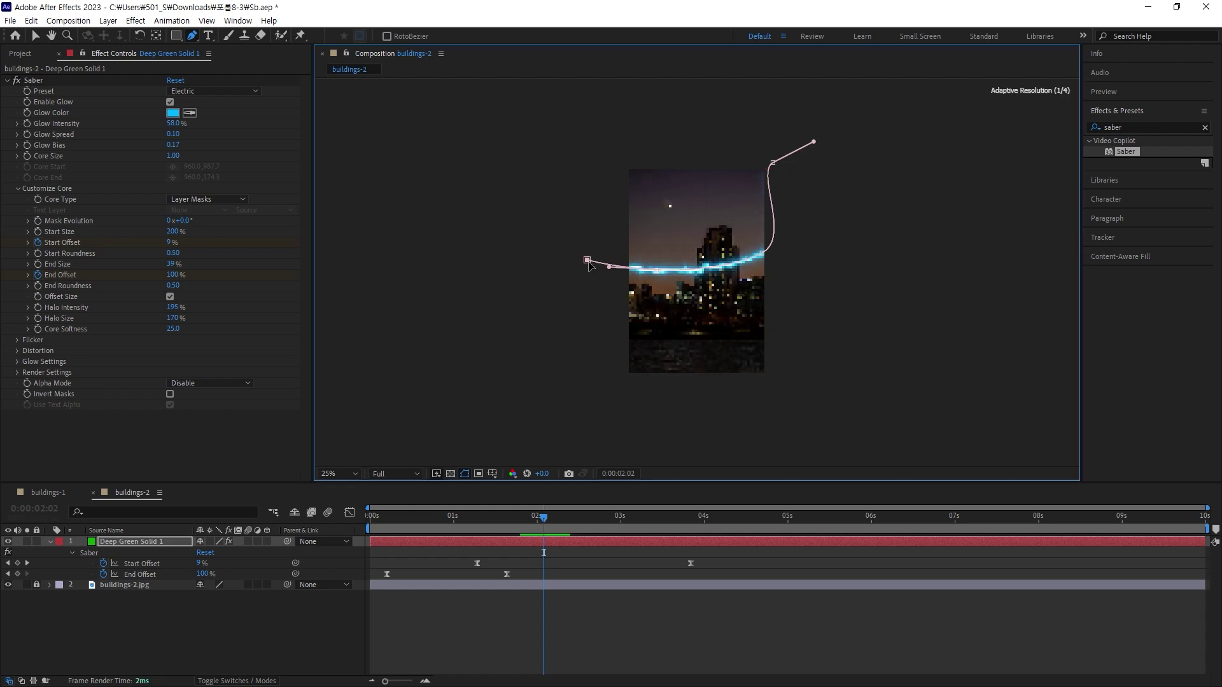
pyautogui.moveTo(760, 256); pyautogui.dragTo(730, 268)
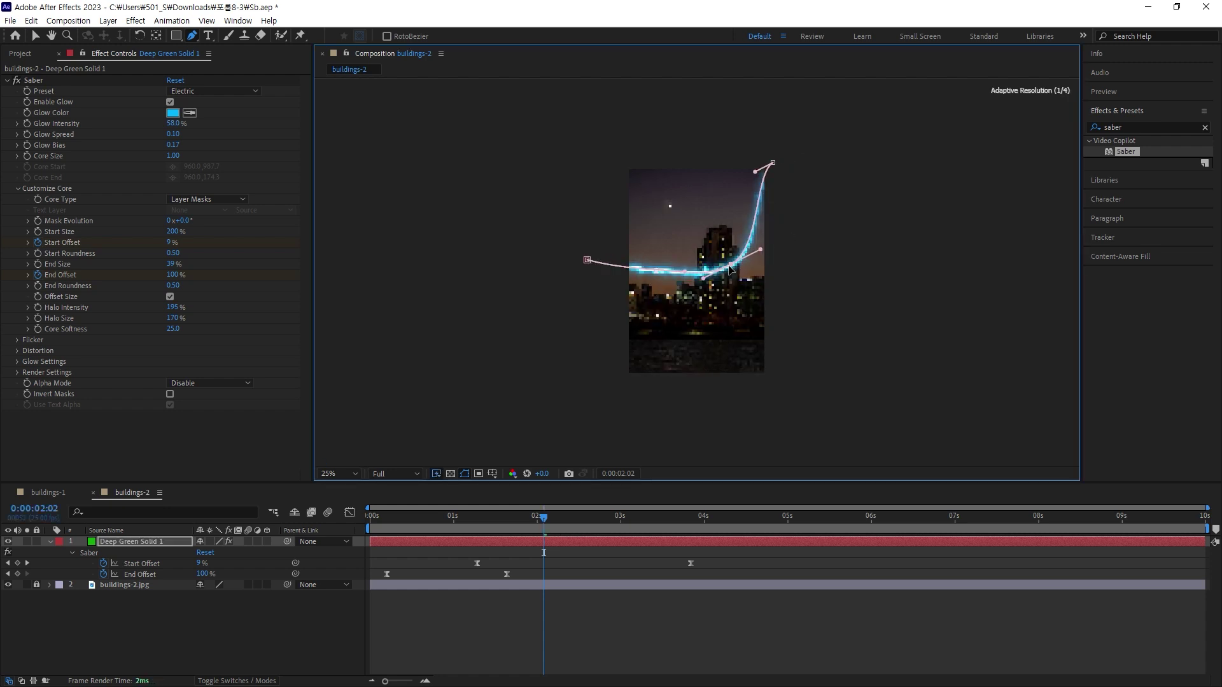
pyautogui.moveTo(772, 165); pyautogui.dragTo(753, 166)
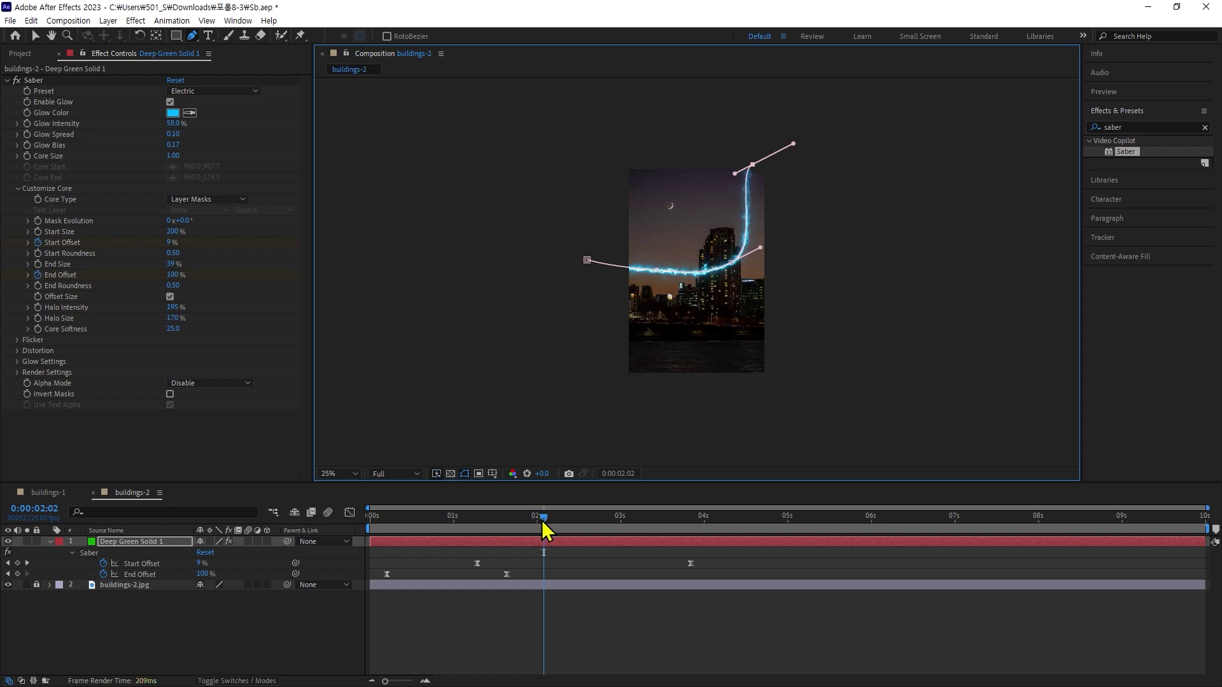
pyautogui.moveTo(543, 517)
pyautogui.mouseDown()
pyautogui.moveTo(286, 528)
pyautogui.moveTo(573, 500)
pyautogui.moveTo(549, 474)
pyautogui.moveTo(639, 447)
pyautogui.mouseUp()
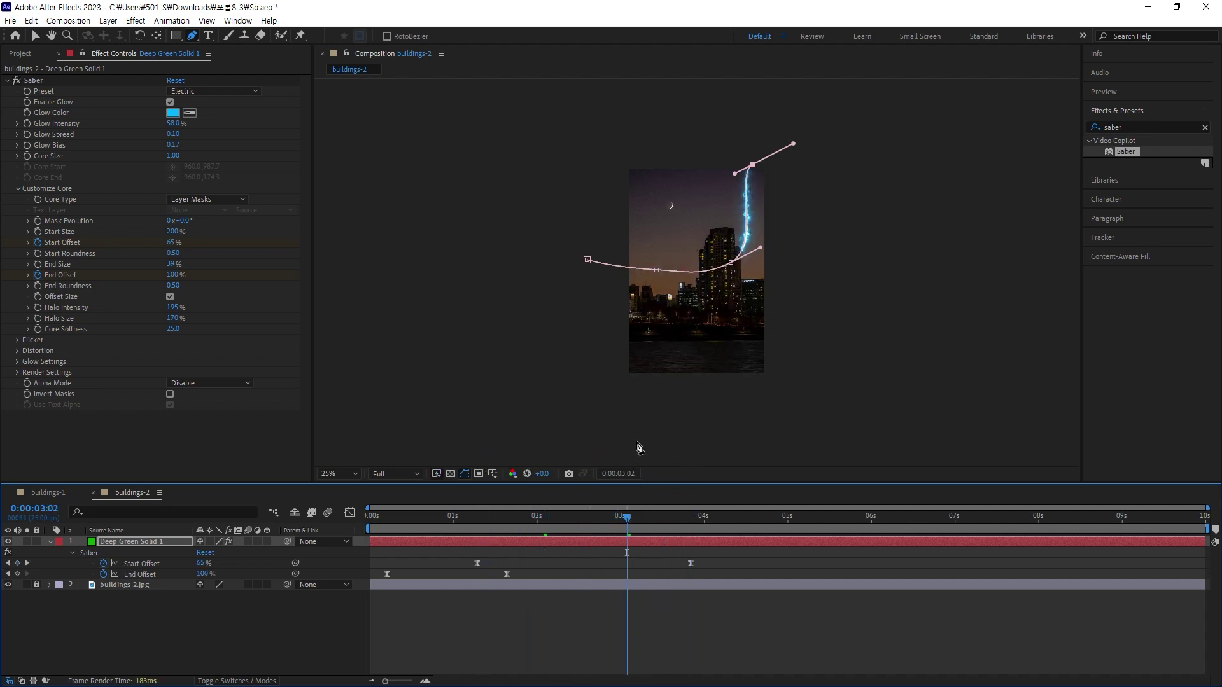
pyautogui.hotkey('shift', '/')
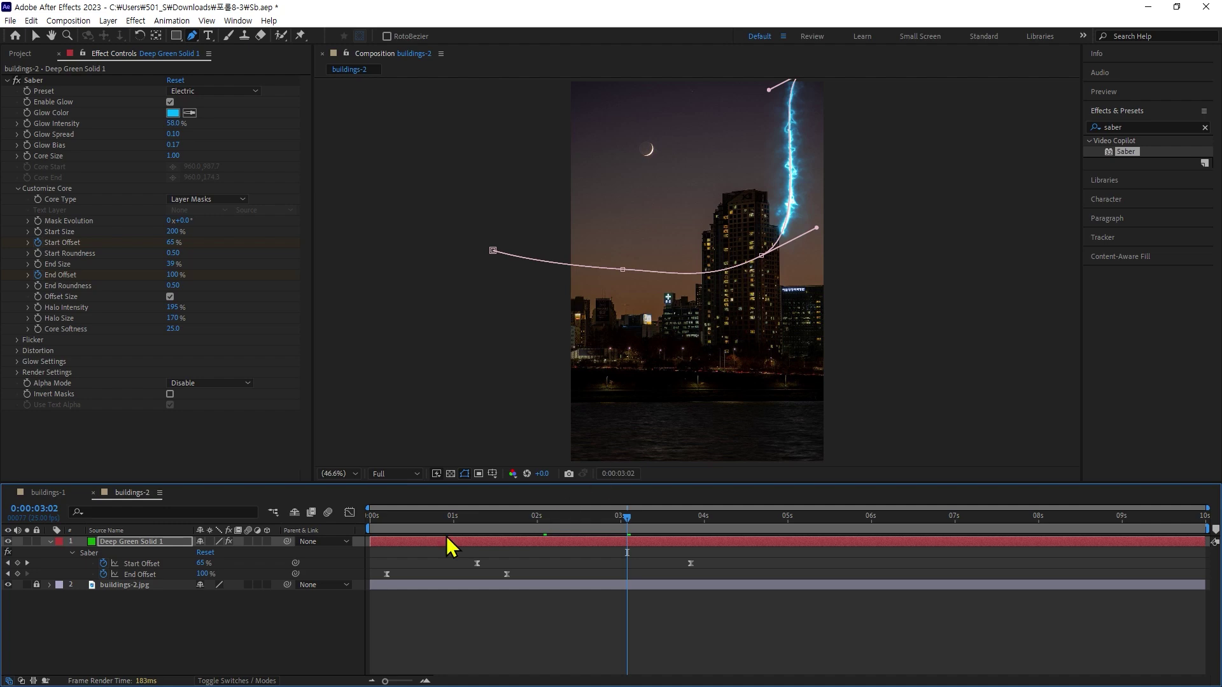
pyautogui.click(267, 635)
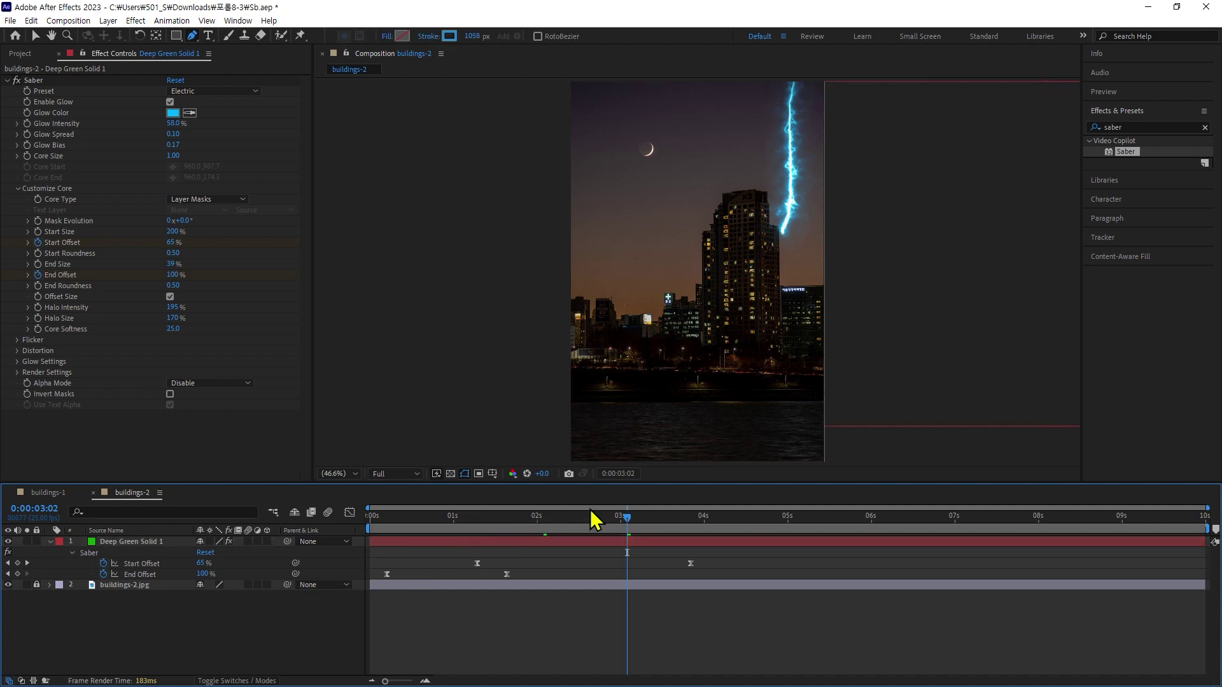
pyautogui.moveTo(625, 522); pyautogui.dragTo(333, 532)
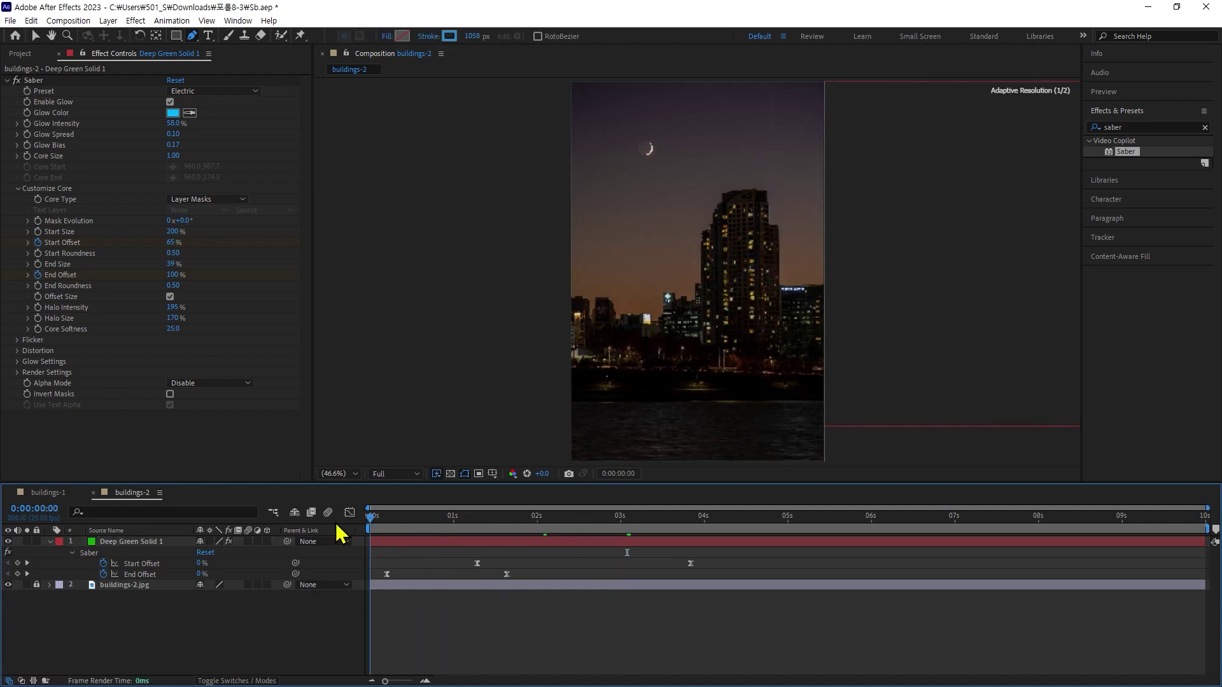
pyautogui.press('space')
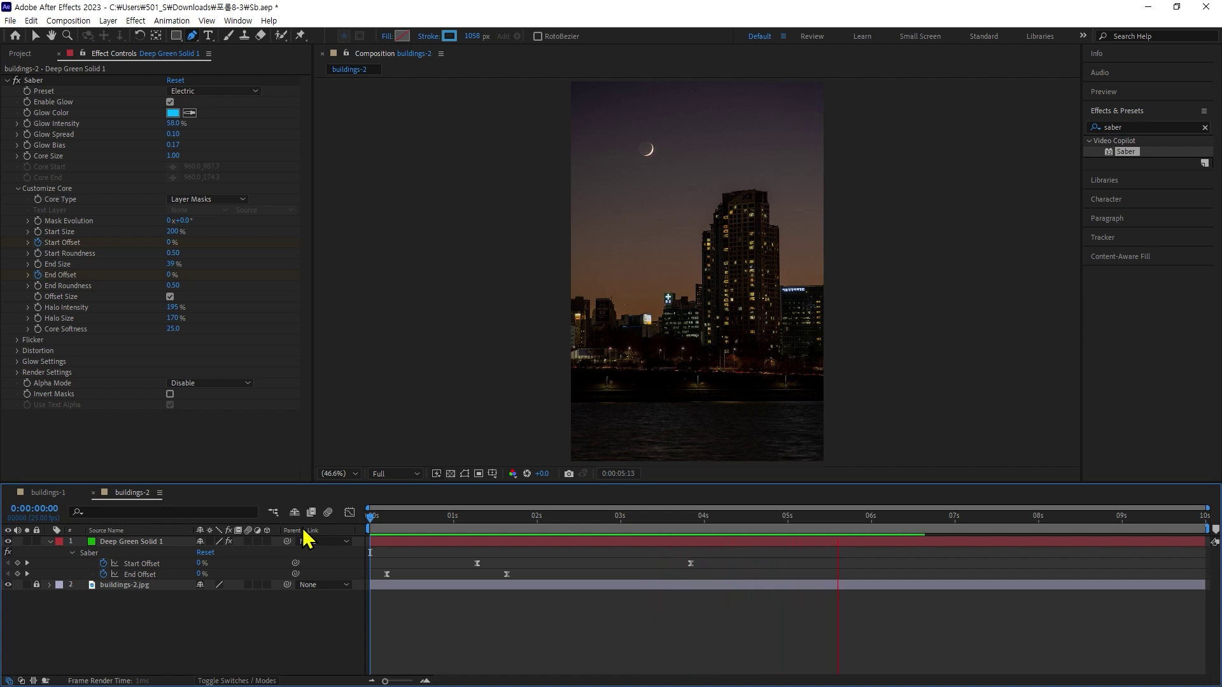
pyautogui.press('space')
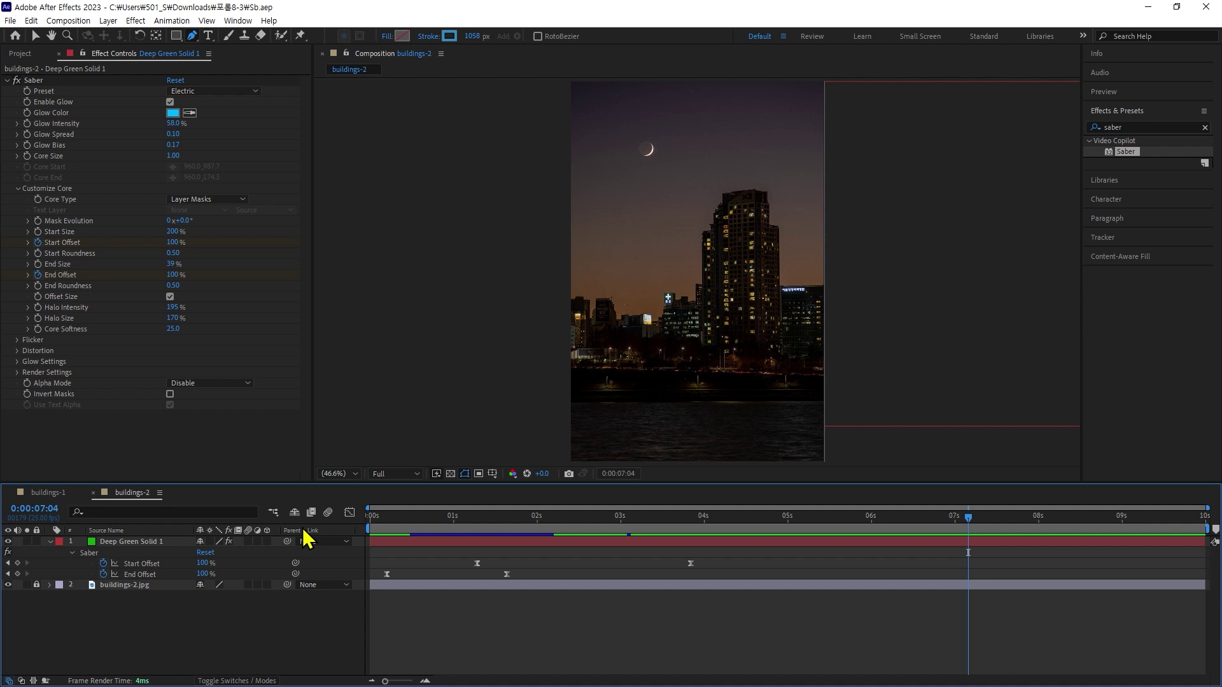
pyautogui.press('space')
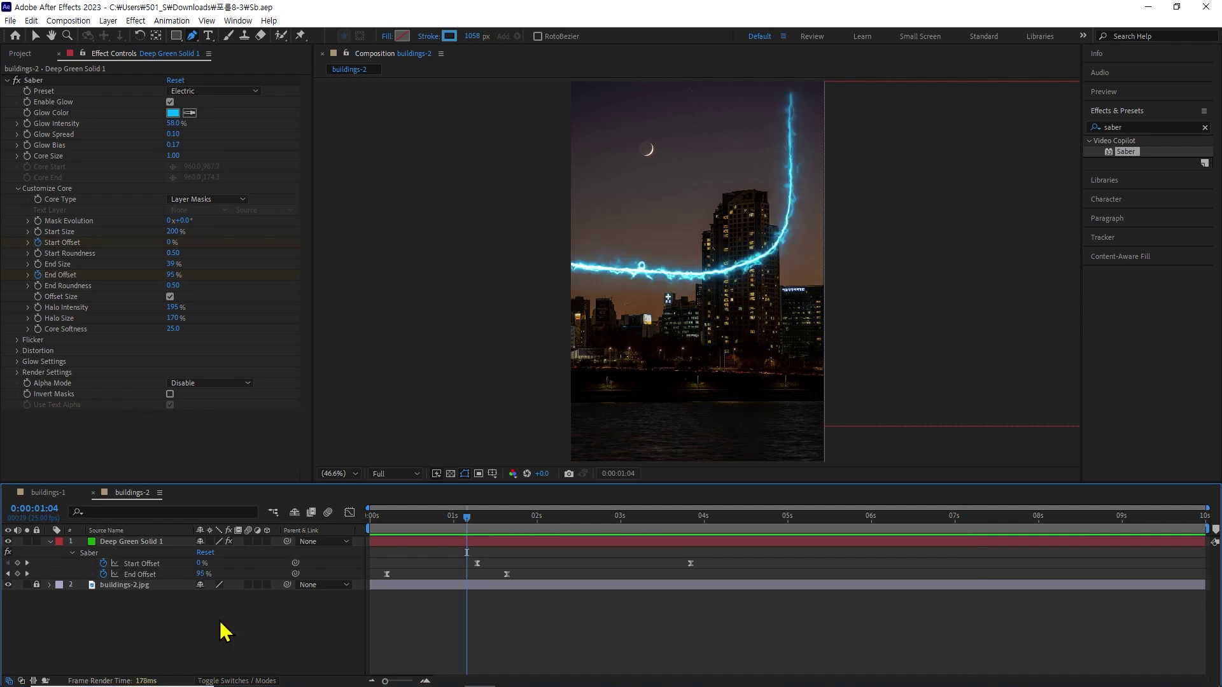
pyautogui.moveTo(472, 525)
pyautogui.mouseDown()
pyautogui.moveTo(630, 453)
pyautogui.moveTo(402, 458)
pyautogui.moveTo(506, 421)
pyautogui.moveTo(359, 451)
pyautogui.mouseUp()
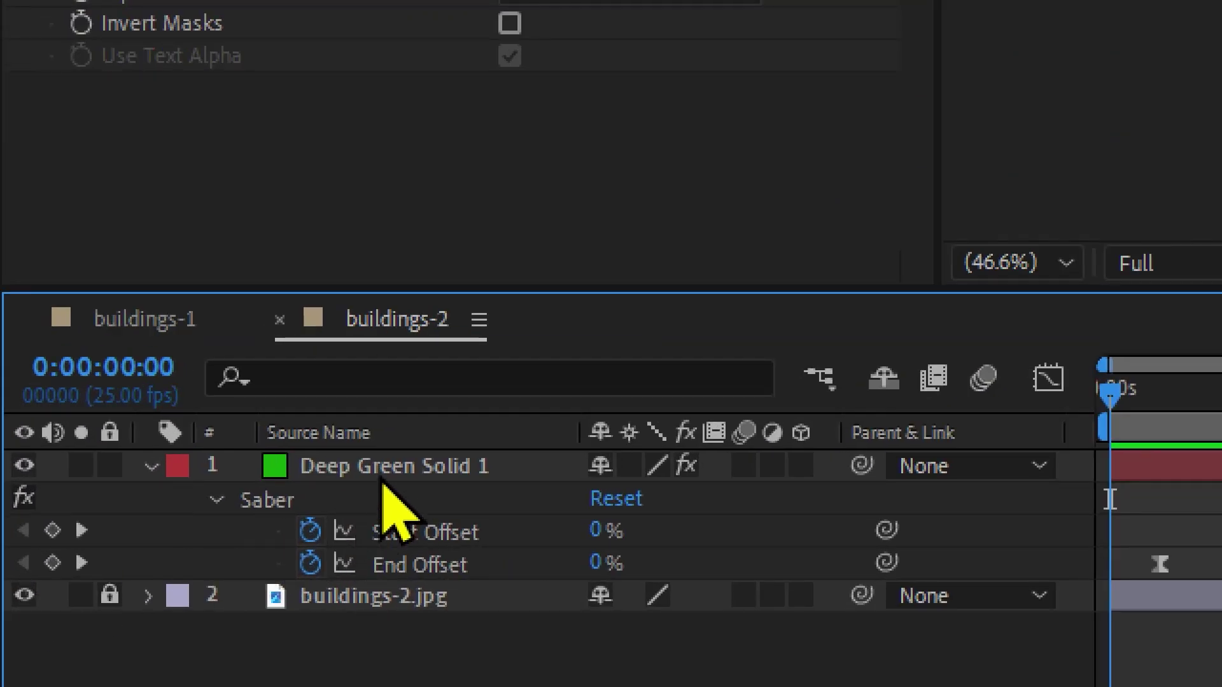
# Collapse Deep Green Solid 1's properties and remove a stray duplicate, leaving two layers
pyautogui.click(390, 468)
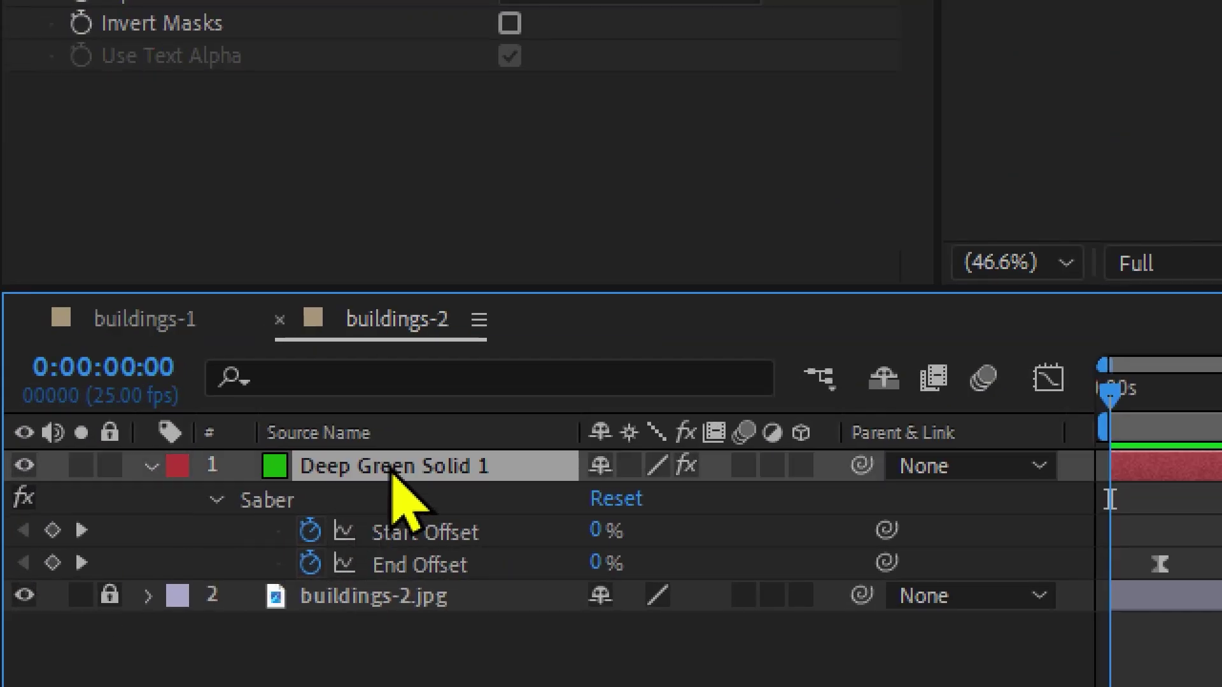
pyautogui.click(149, 469)
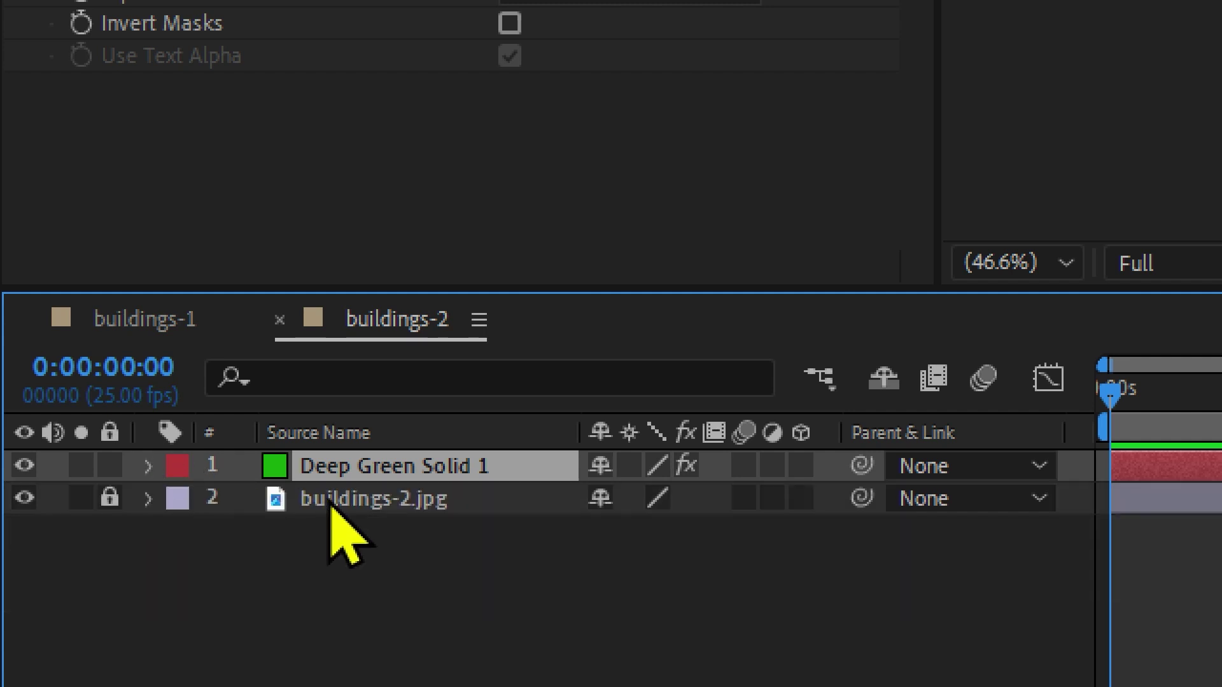
pyautogui.hotkey('ctrl', 'd')
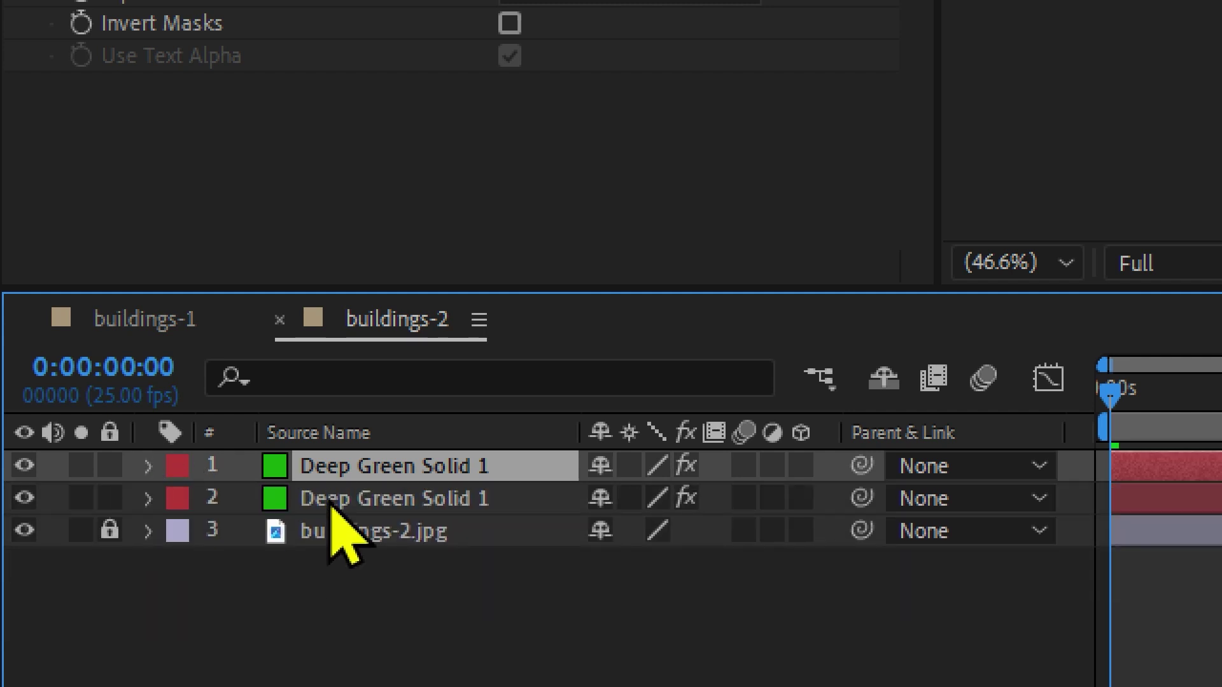
pyautogui.press('Delete')
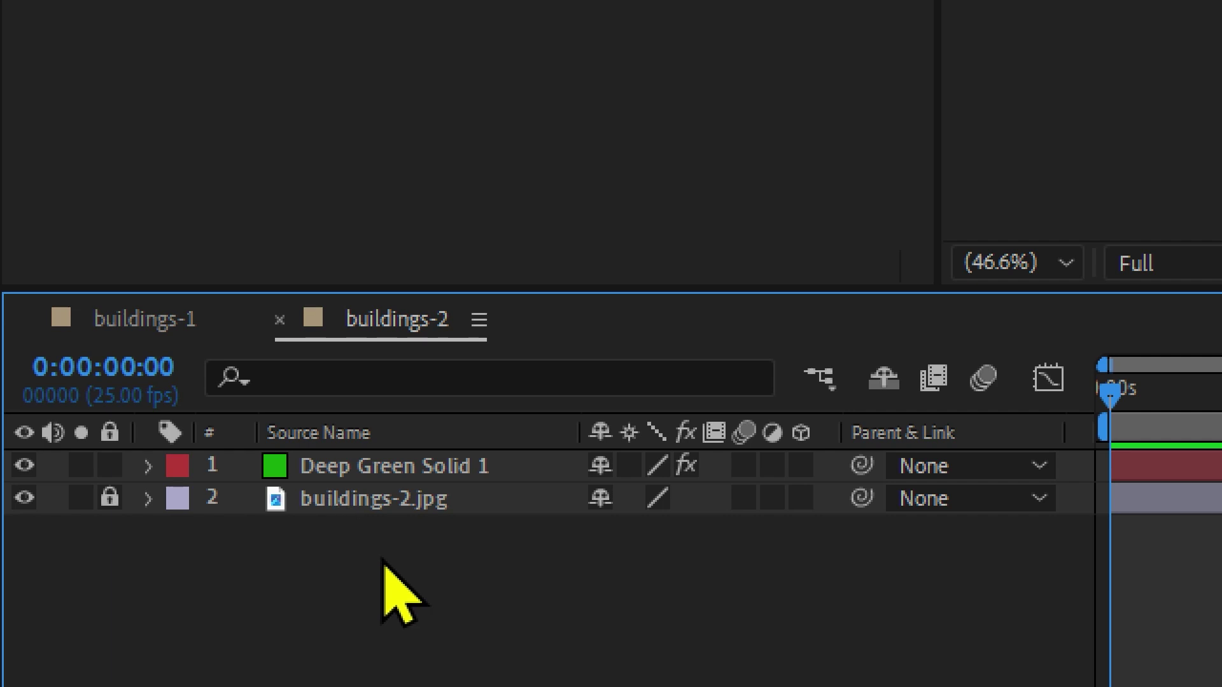
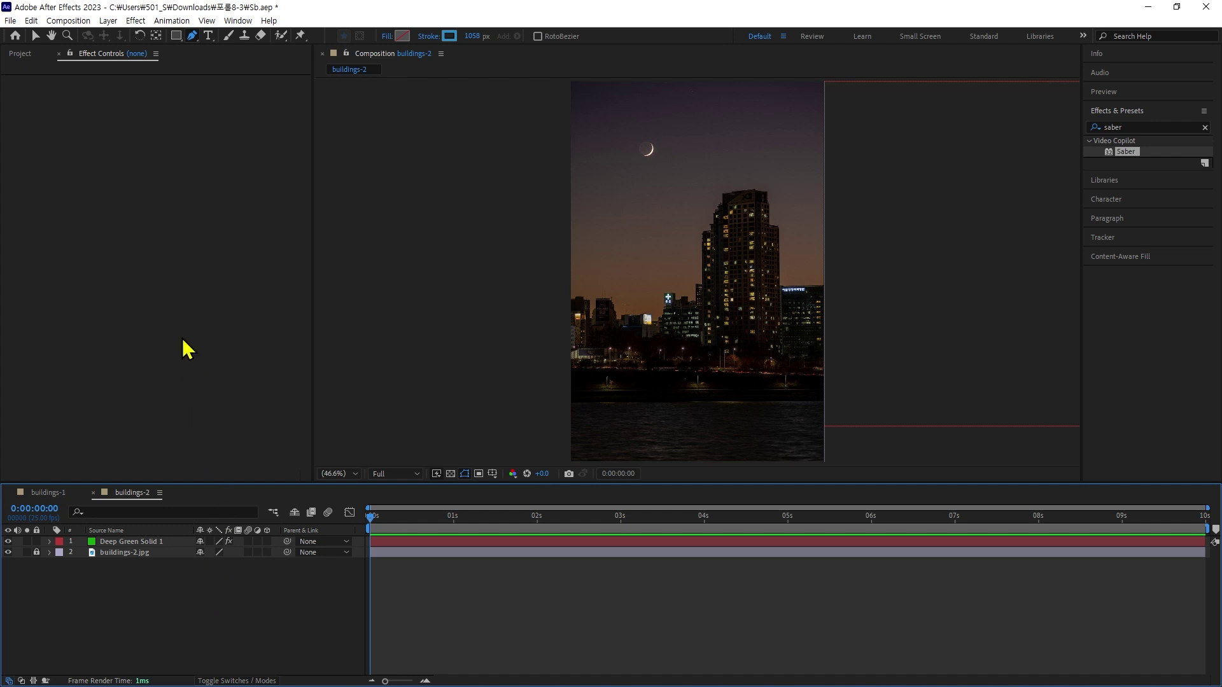
# Add the letter D as a new text layer and remove its stroke
pyautogui.click(208, 36)
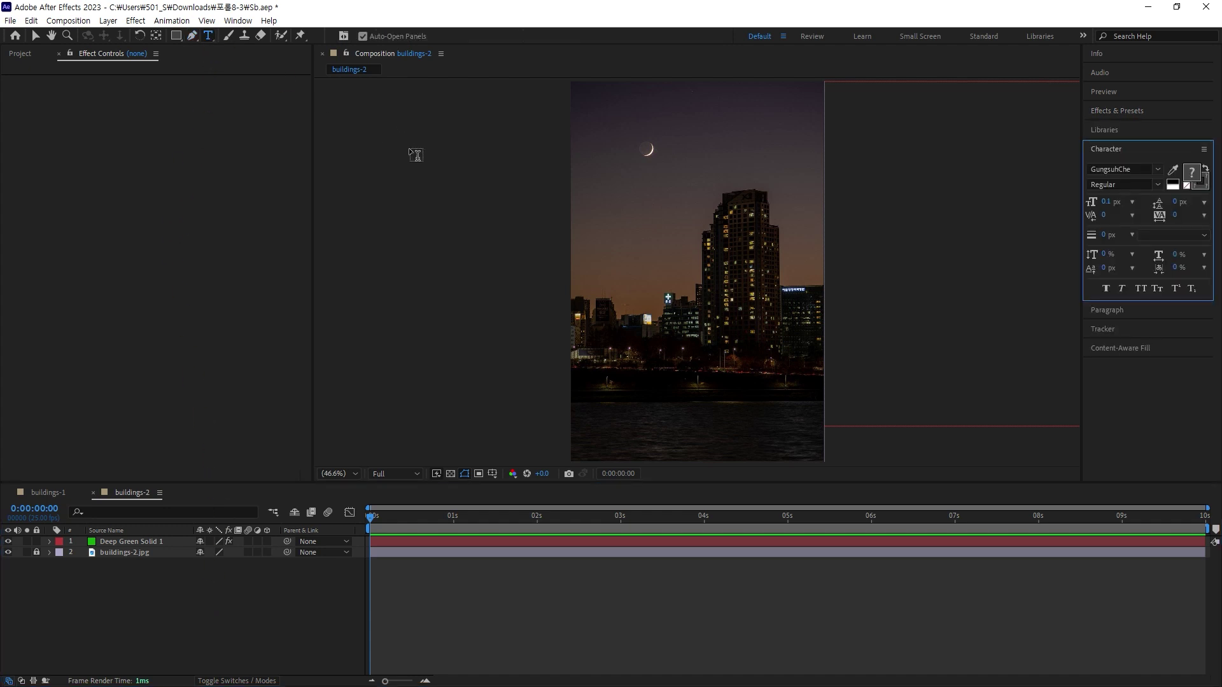
pyautogui.click(655, 285)
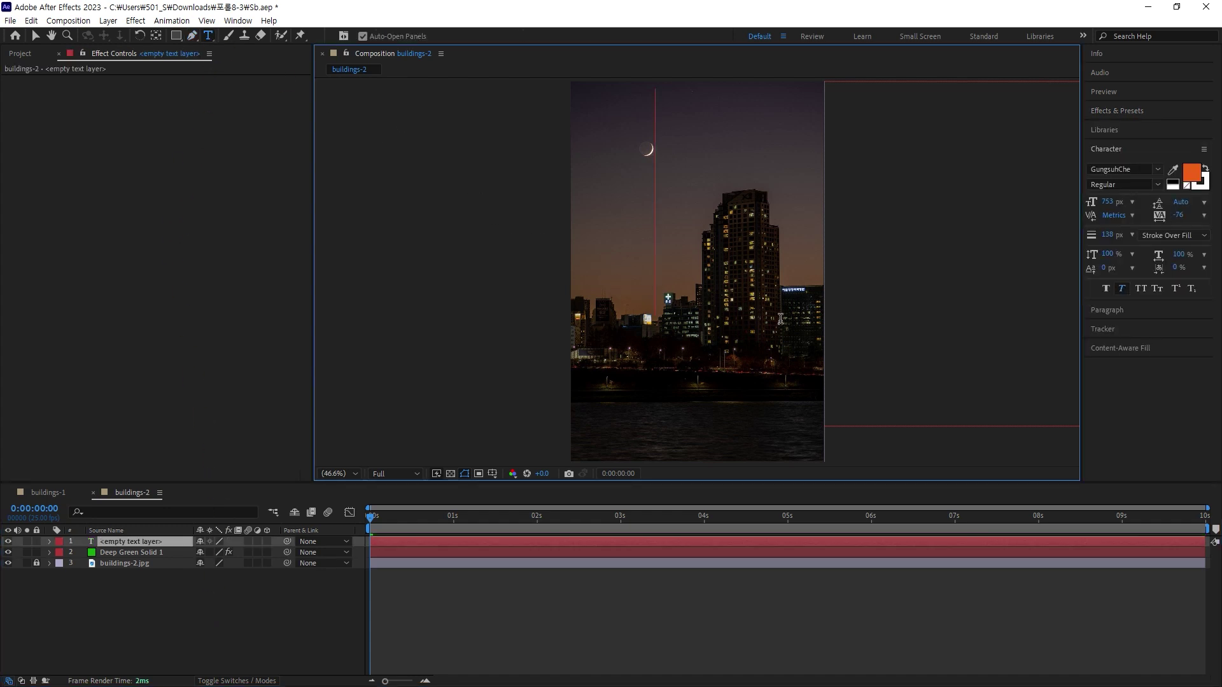
pyautogui.write('D')
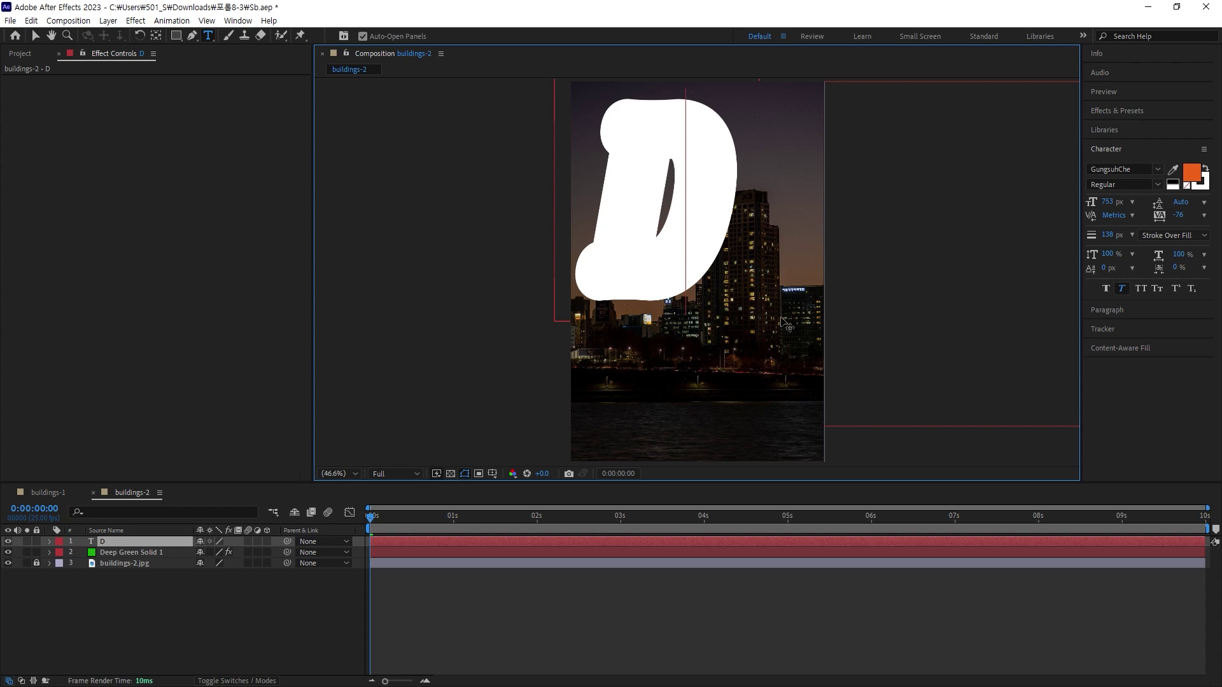
pyautogui.click(36, 37)
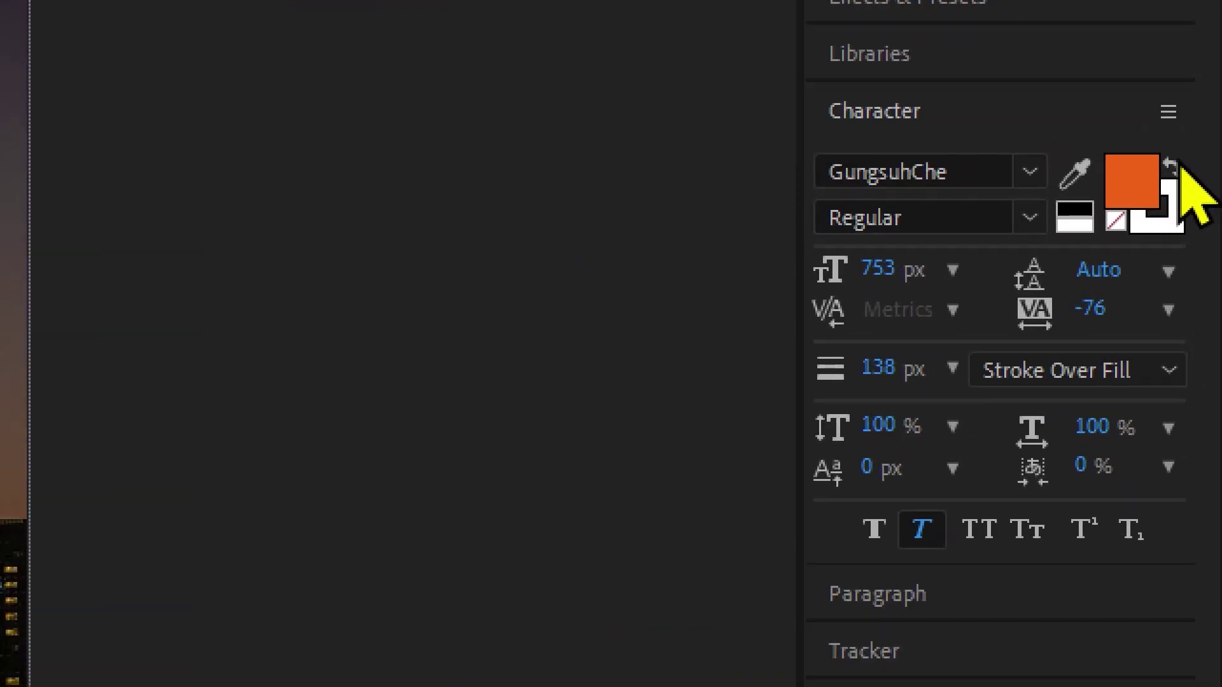
pyautogui.click(1177, 197)
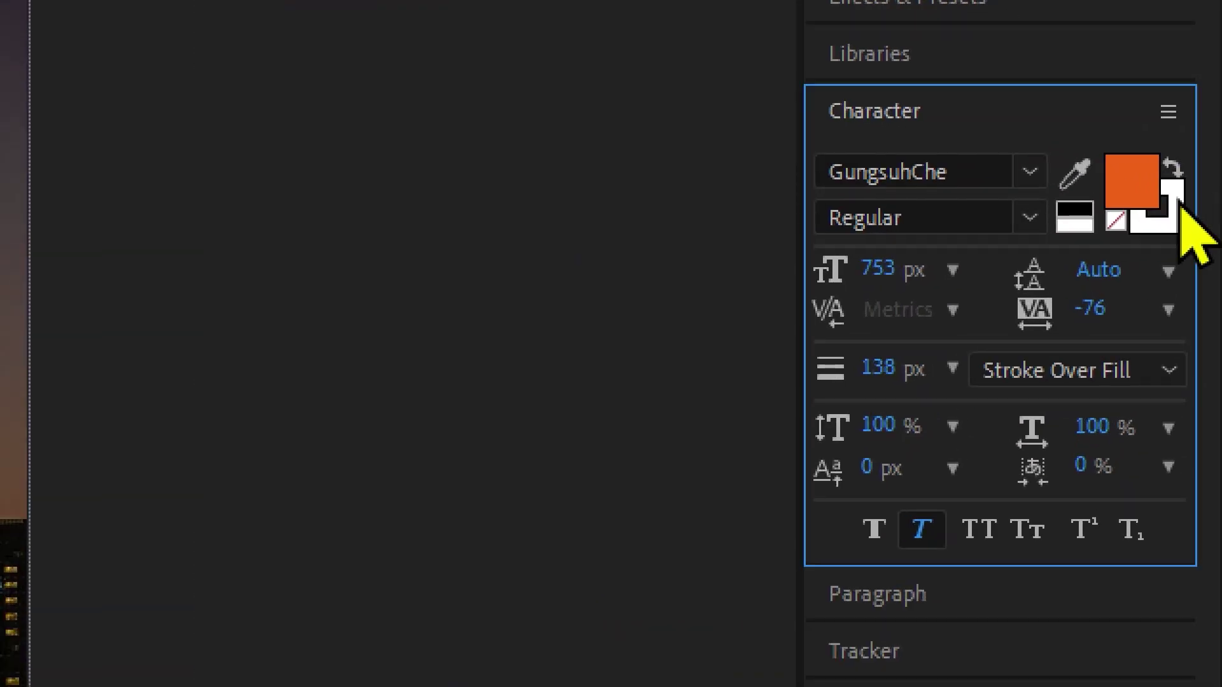
pyautogui.click(1115, 221)
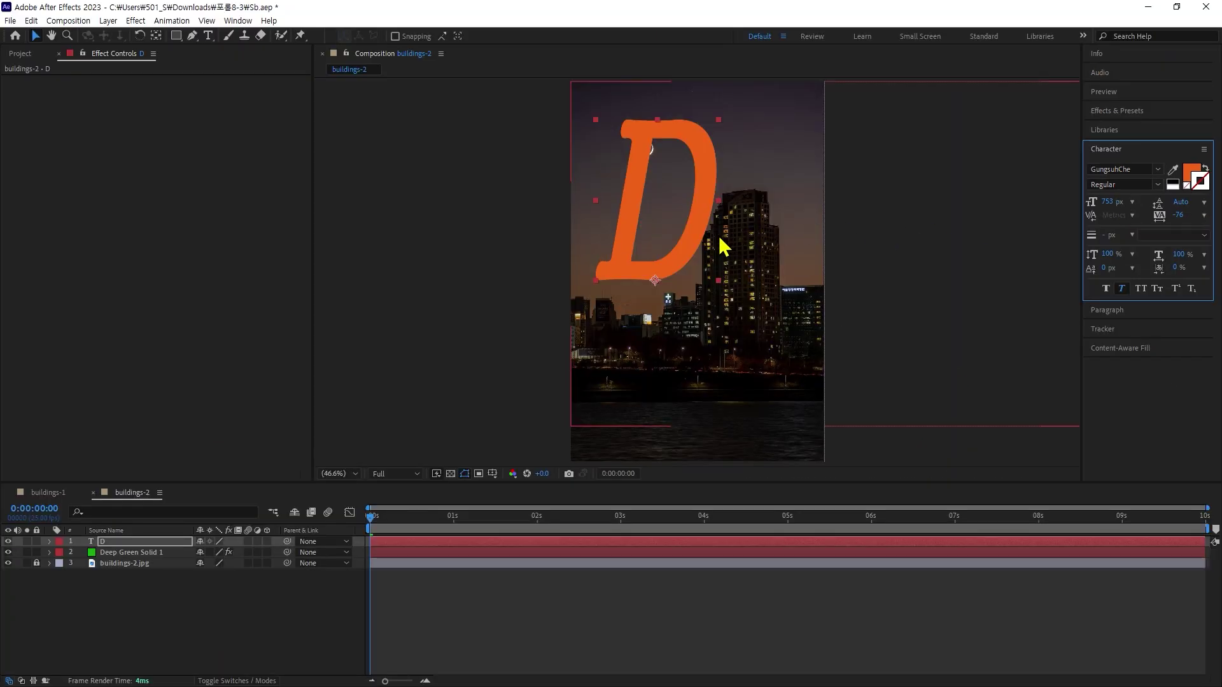
# Position the D over the tall lit building and set its font size to 741 px
pyautogui.moveTo(693, 241); pyautogui.dragTo(731, 304)
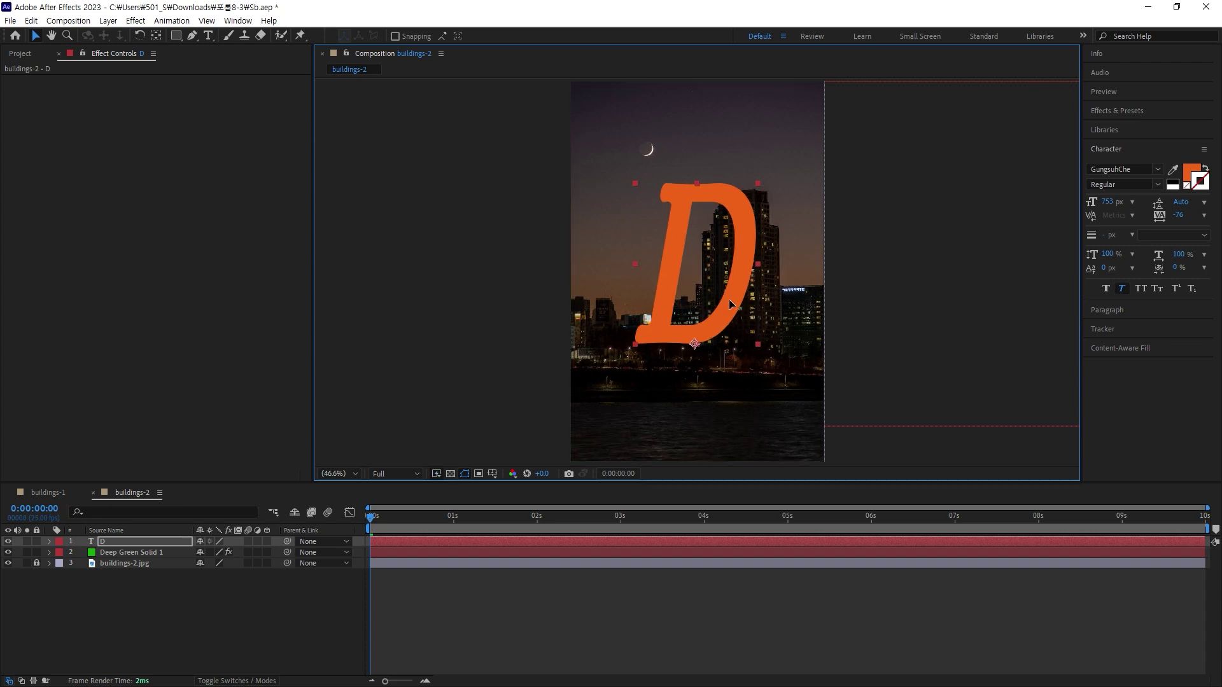
pyautogui.press('Left')
pyautogui.press('Left')
pyautogui.press('Left')
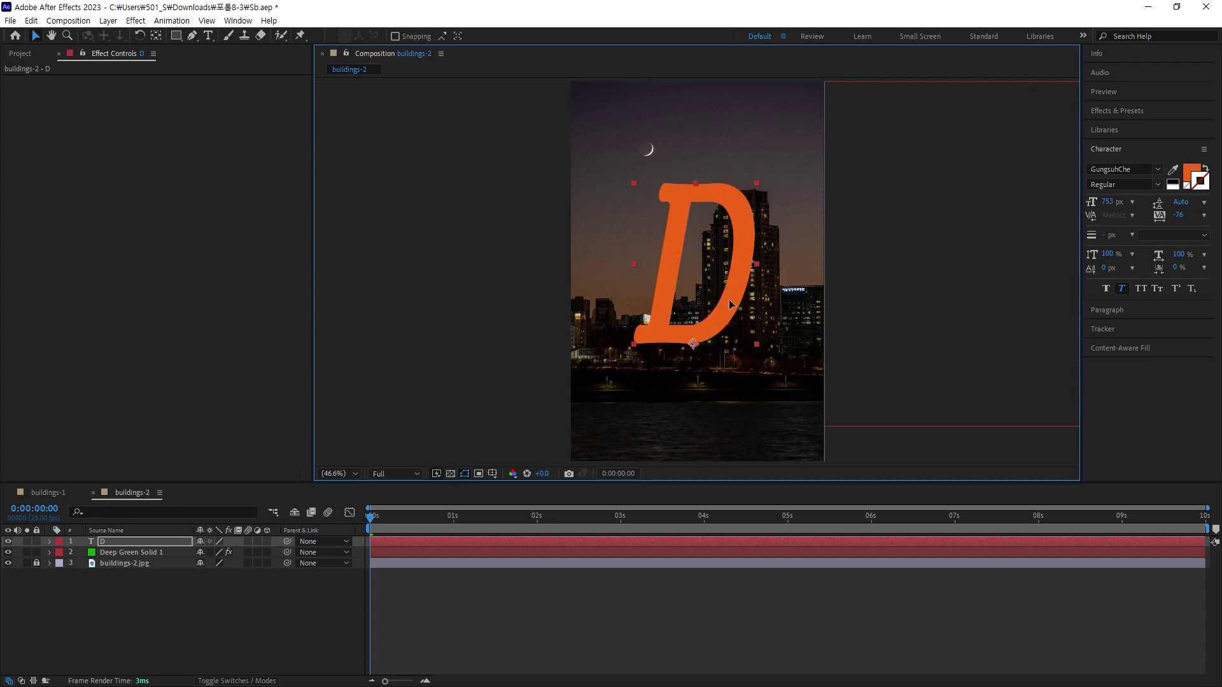
pyautogui.press('Up')
pyautogui.press('Up')
pyautogui.press('Up')
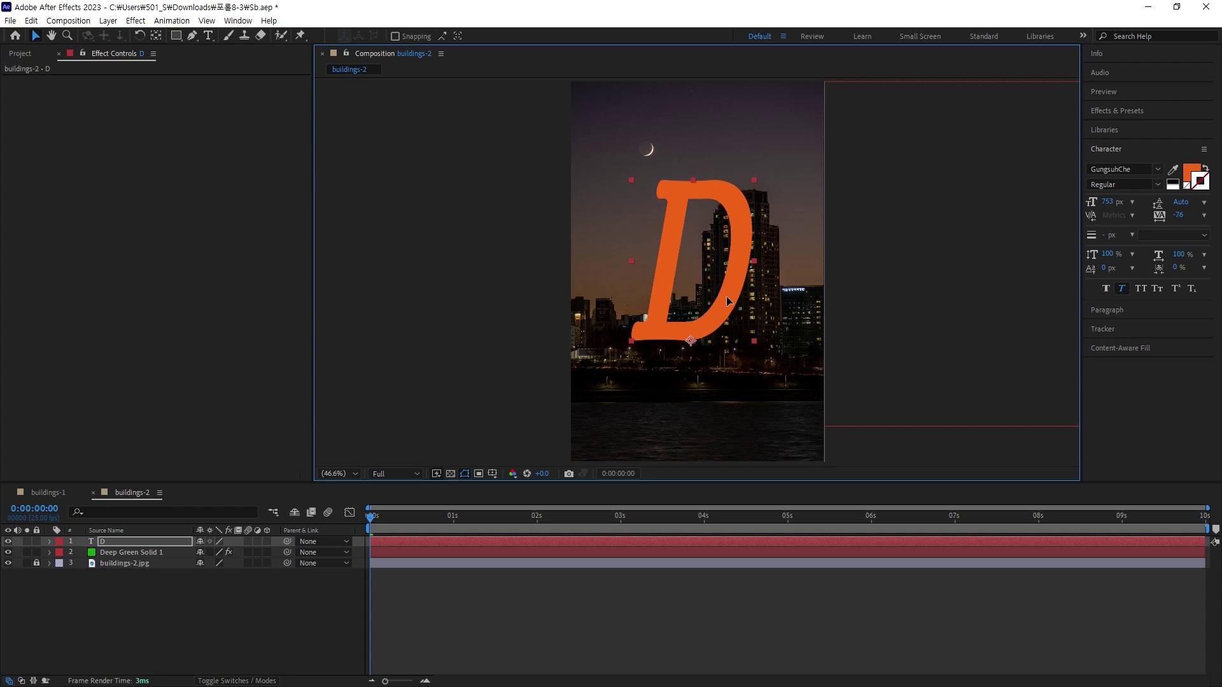
pyautogui.press('Up')
pyautogui.press('Up')
pyautogui.press('Up')
pyautogui.press('Up')
pyautogui.press('Up')
pyautogui.press('Up')
pyautogui.press('Up')
pyautogui.press('Up')
pyautogui.press('Up')
pyautogui.hotkey('ctrl', 'z')
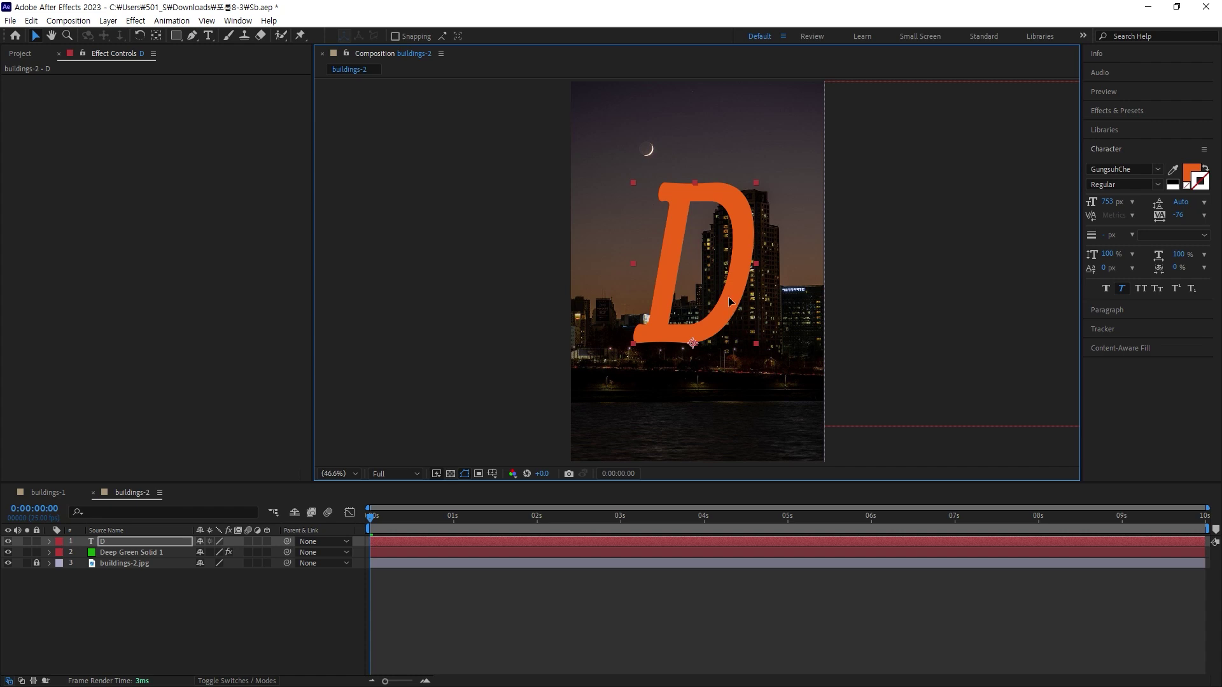
pyautogui.moveTo(1102, 203); pyautogui.dragTo(1002, 205)
pyautogui.moveTo(730, 287); pyautogui.dragTo(733, 284)
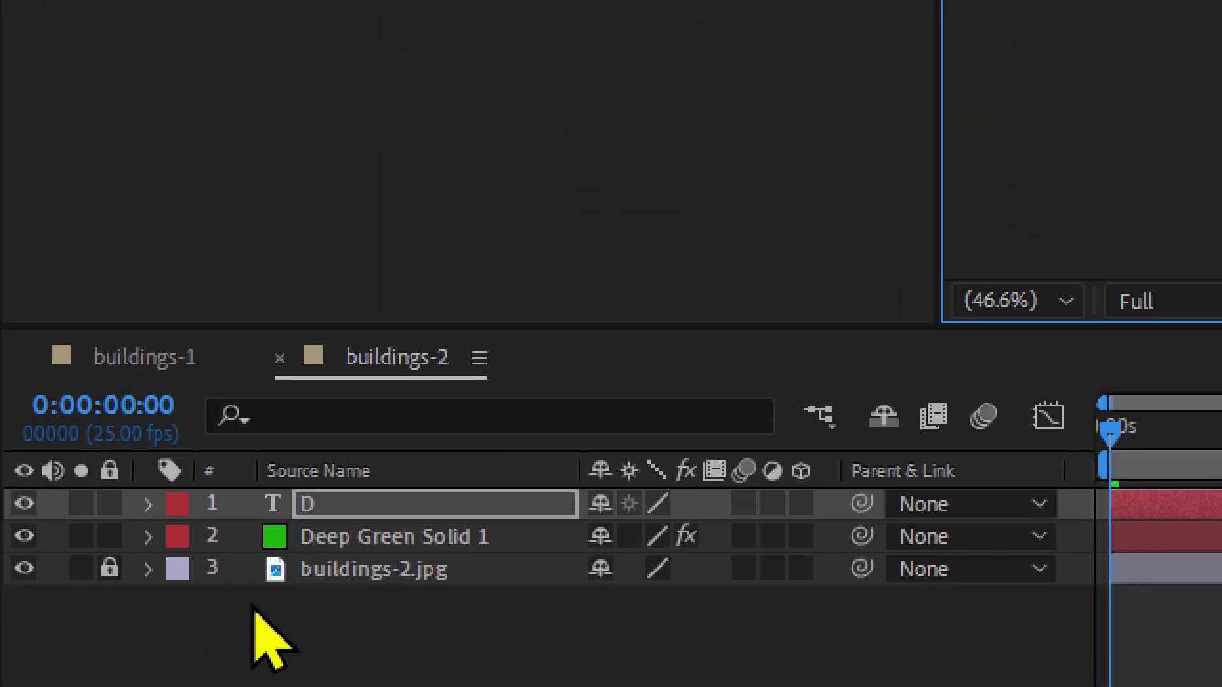
# Create a new green solid, Deep Green Solid 2, at the top of the stack
pyautogui.click(256, 612)
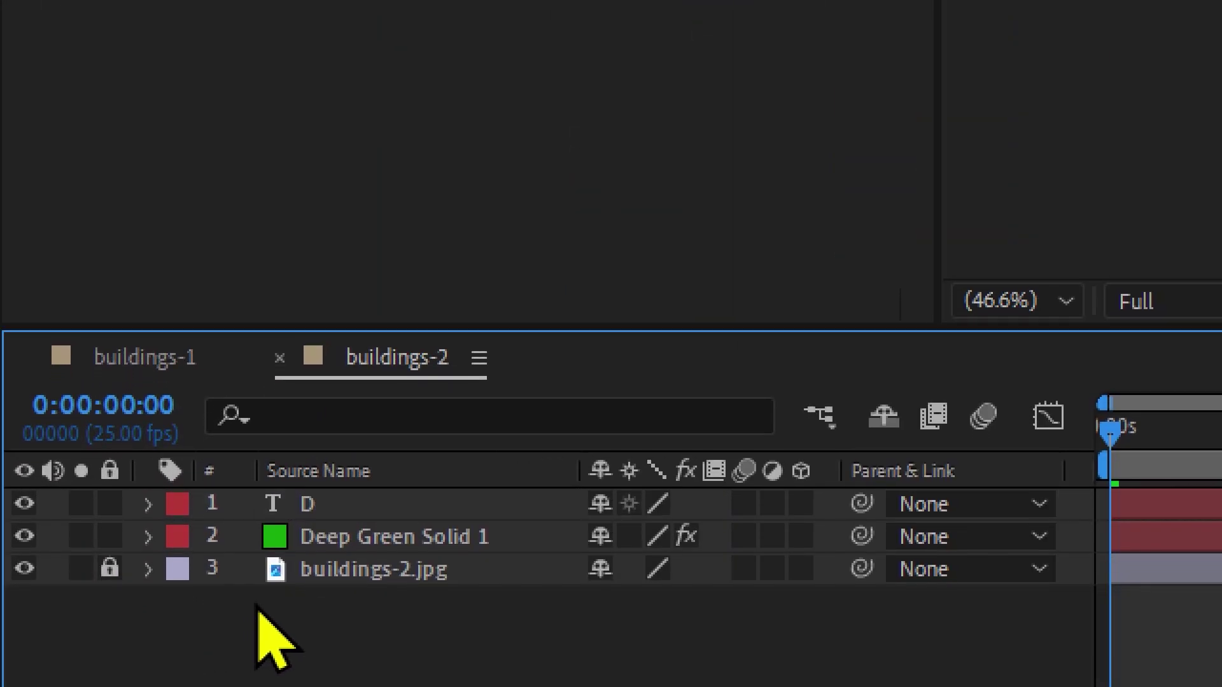
pyautogui.click(340, 506)
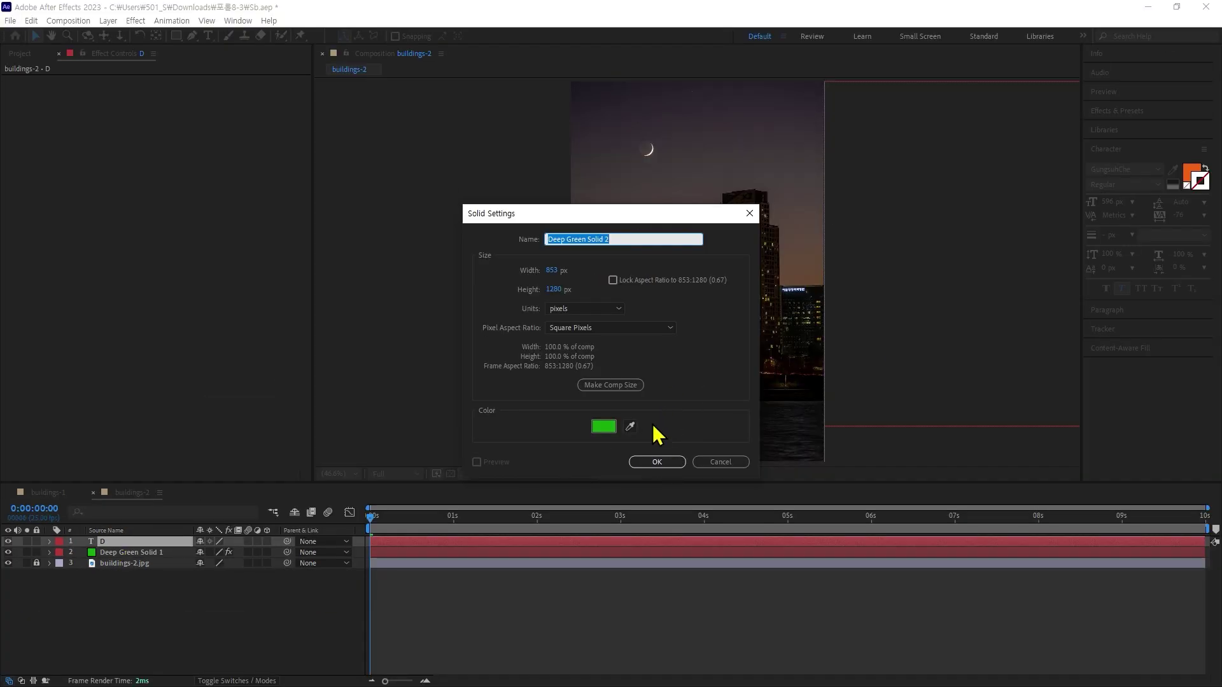
pyautogui.click(655, 460)
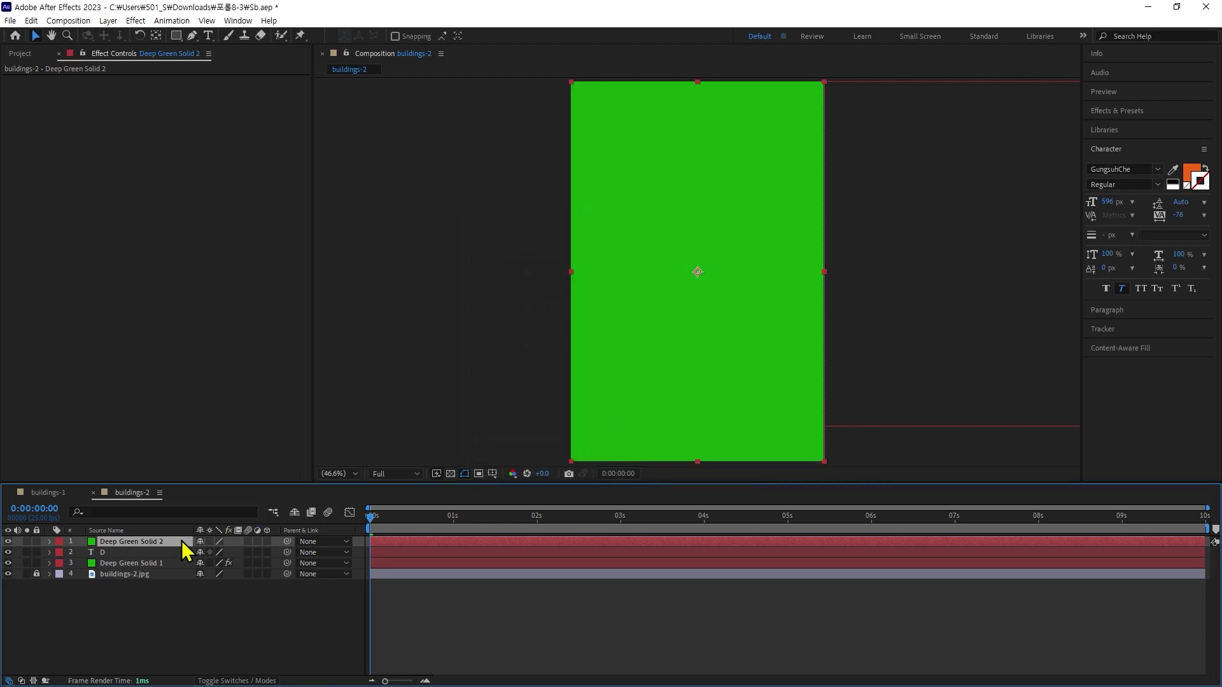
# Lock Deep Green Solid 1 and bring up the 'saber' search in Effects & Presets
pyautogui.click(158, 563)
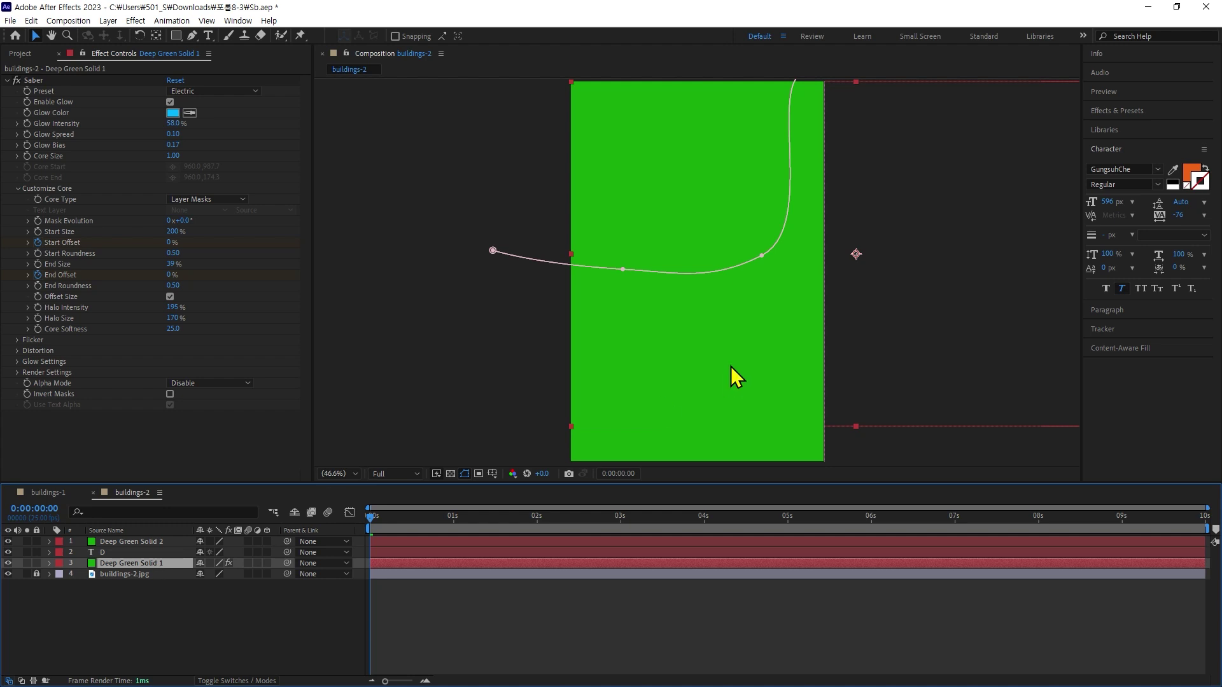
pyautogui.scroll(-4, 730, 365)
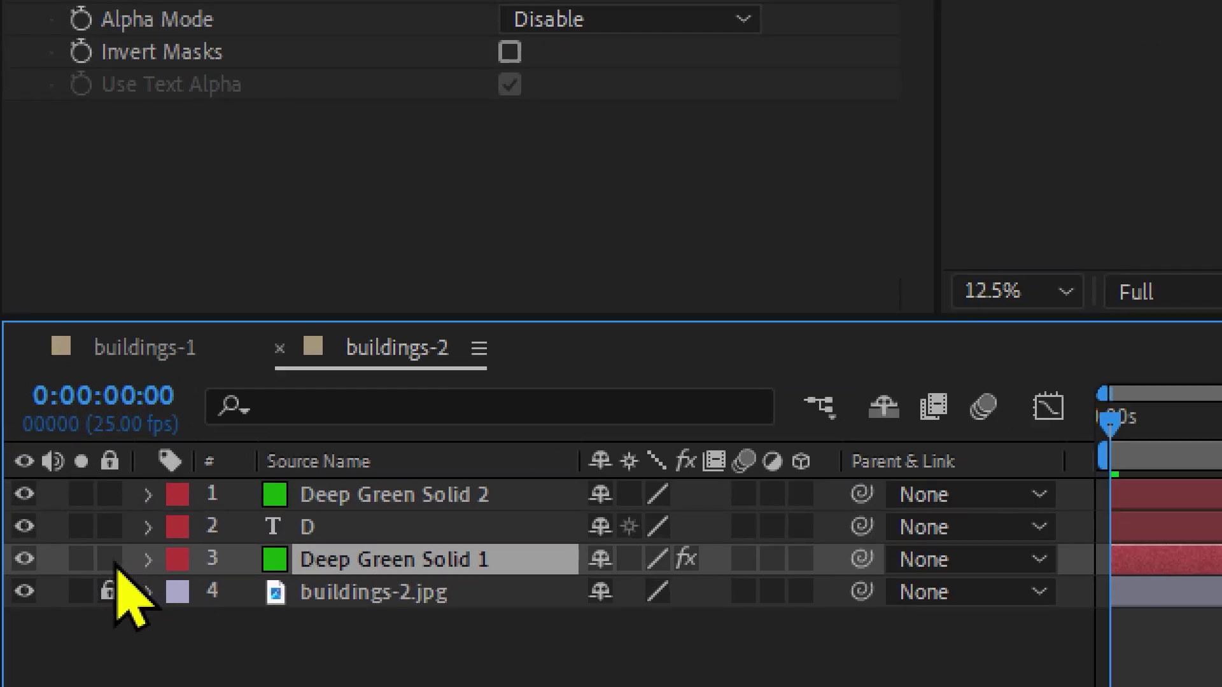
pyautogui.click(37, 562)
pyautogui.click(379, 497)
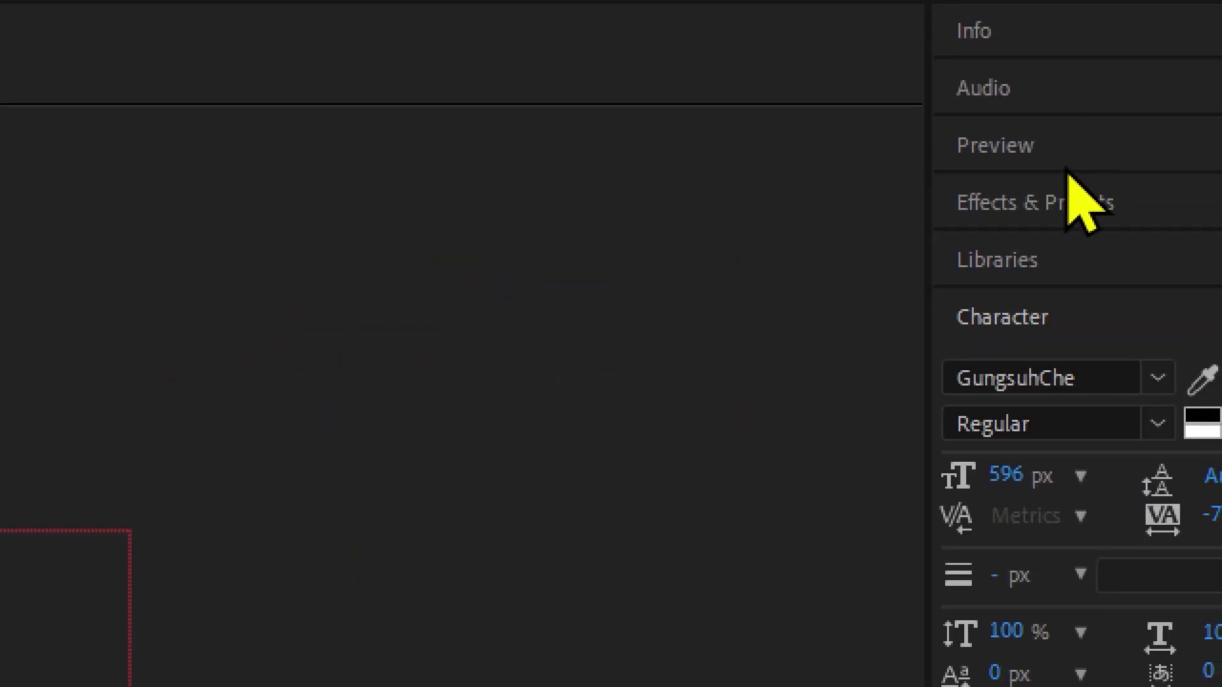
pyautogui.click(1123, 112)
pyautogui.write('saber')
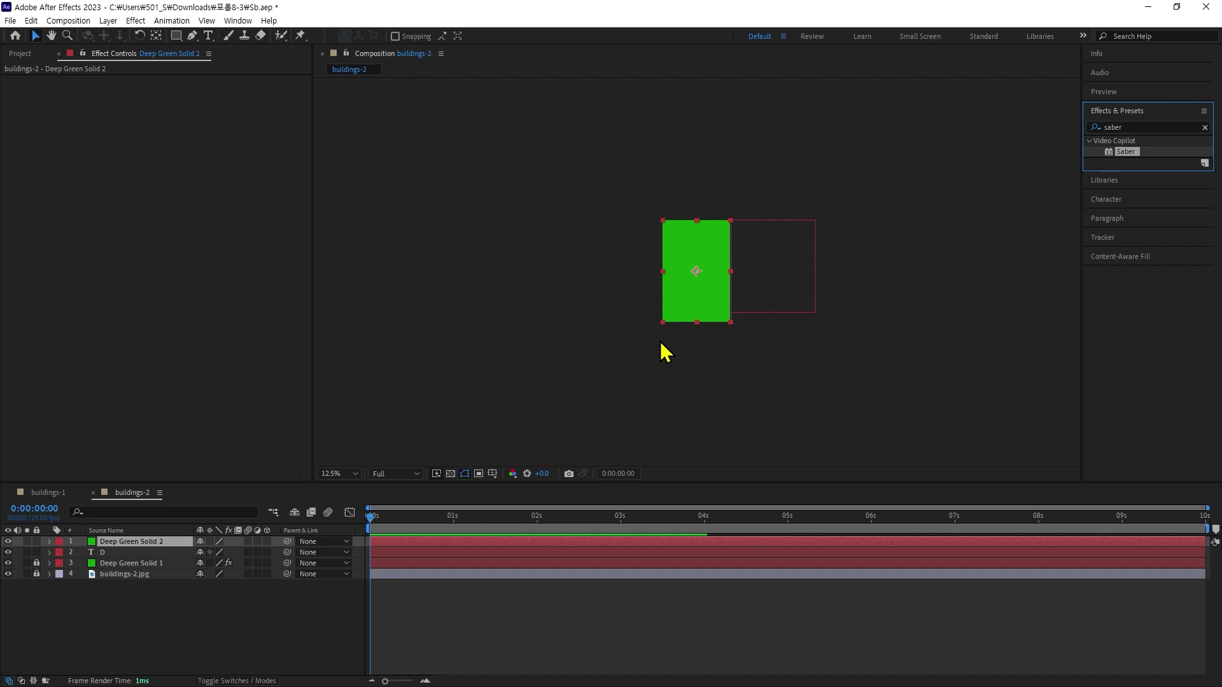
pyautogui.click(287, 648)
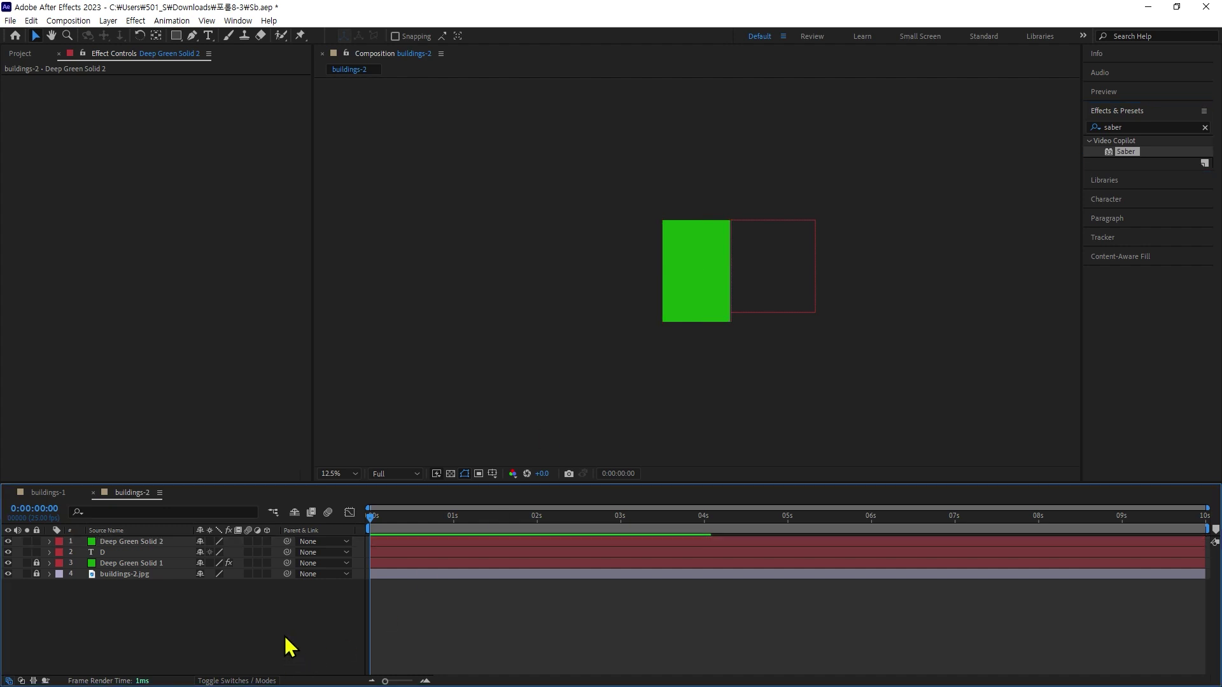
pyautogui.hotkey('shift', '/')
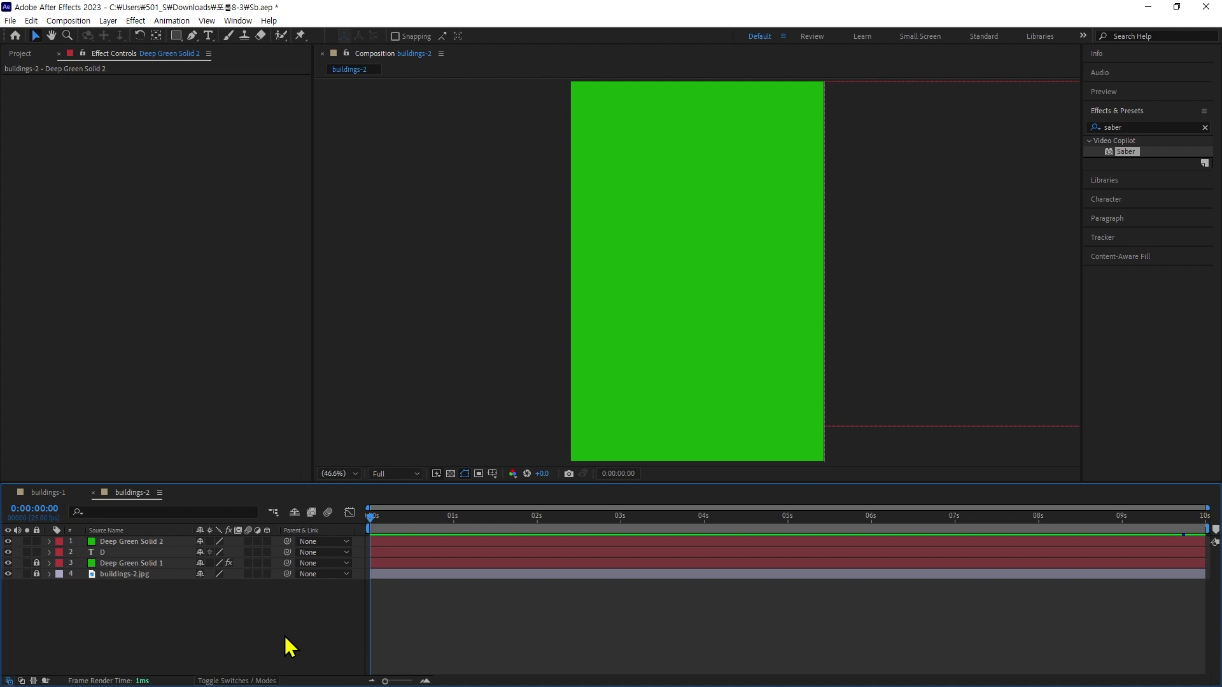
# Apply the Saber effect to Deep Green Solid 2
pyautogui.click(155, 552)
pyautogui.click(110, 542)
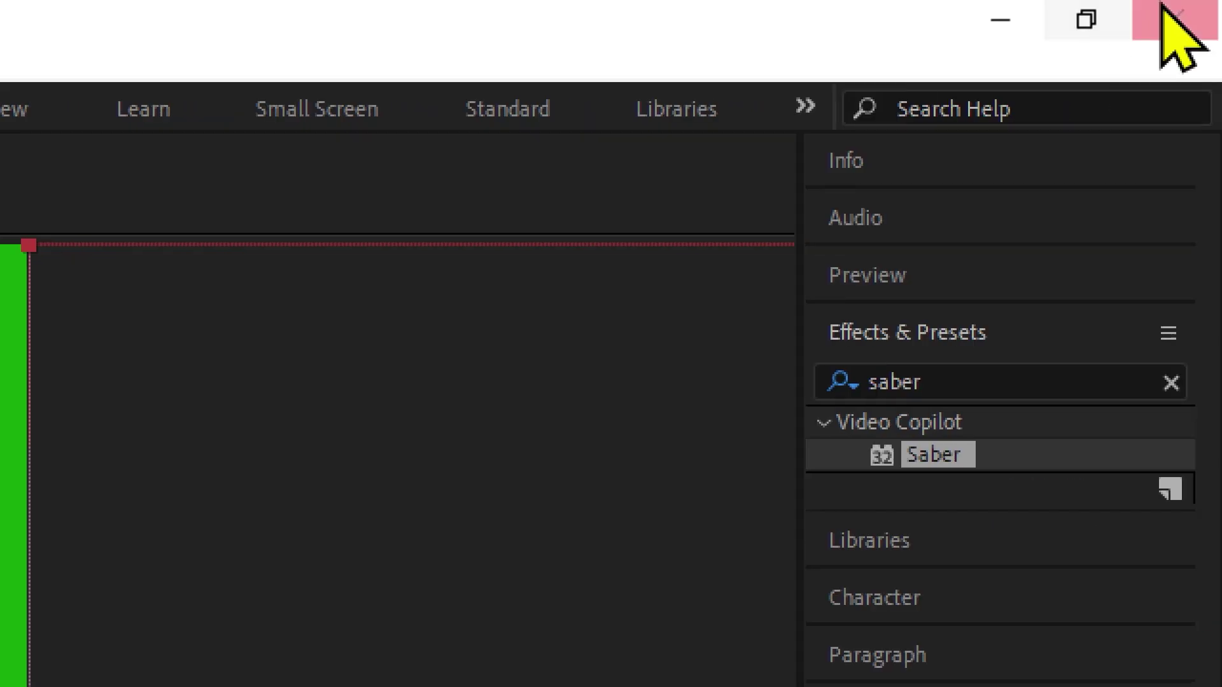
pyautogui.doubleClick(947, 455)
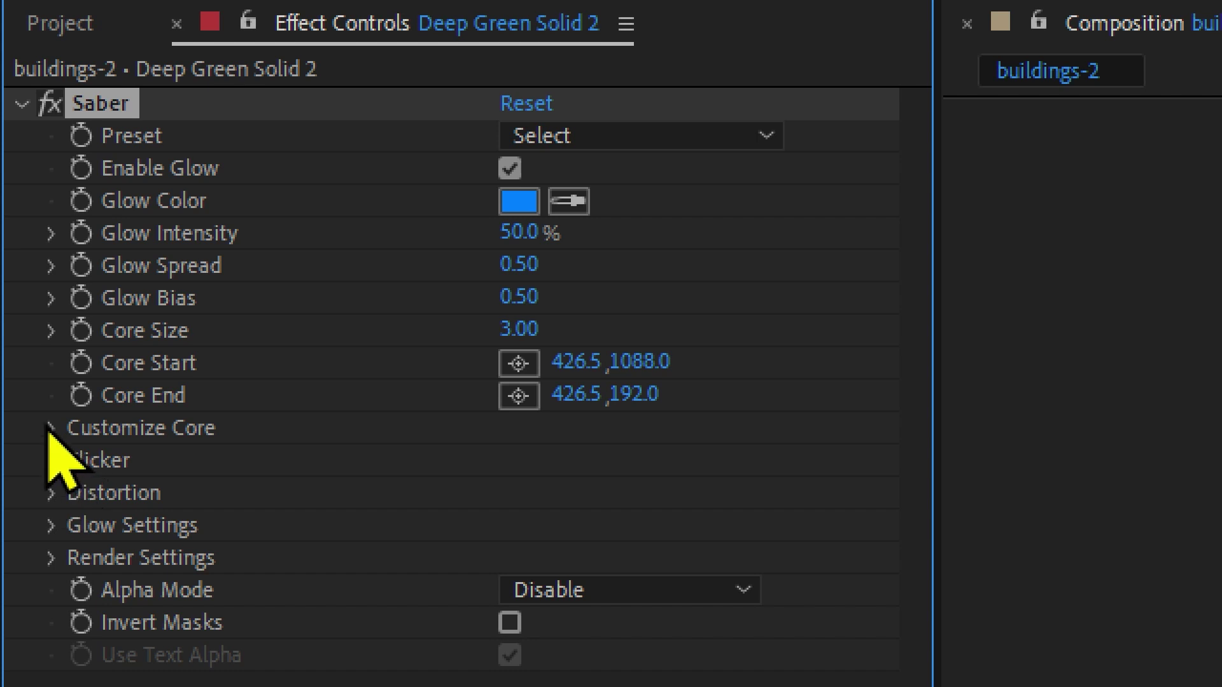
# In Customize Core, set Core Type to Text Layer using layer '2. D'
pyautogui.click(52, 428)
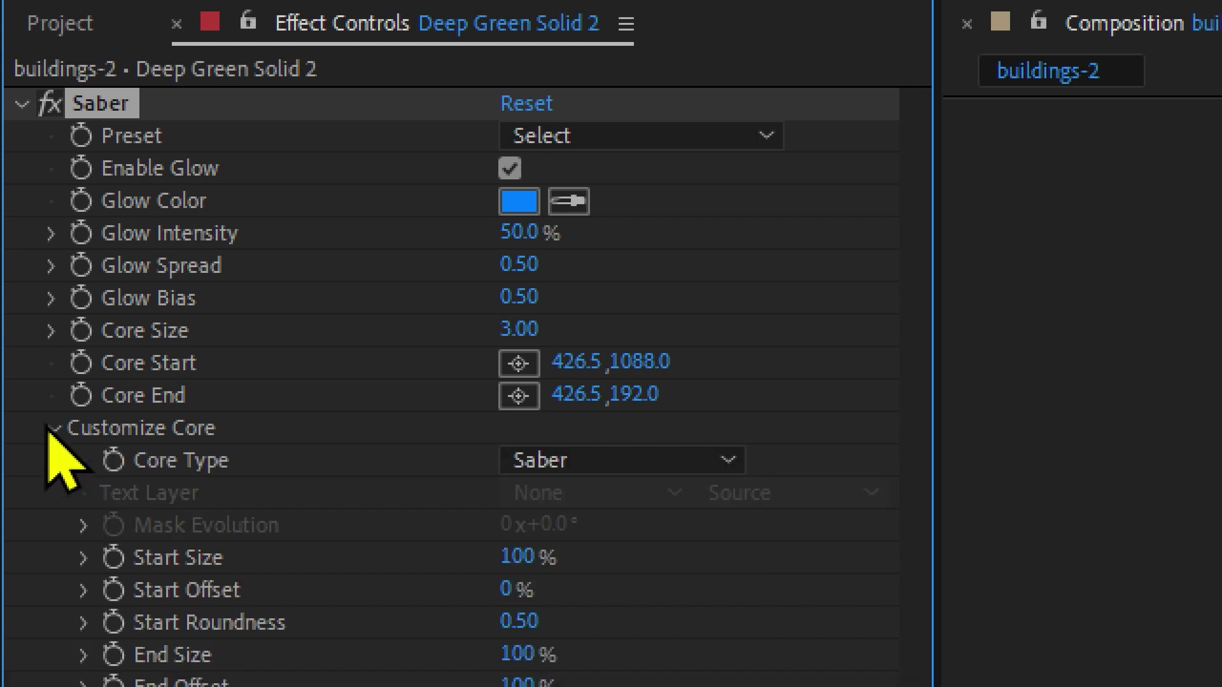
pyautogui.click(563, 468)
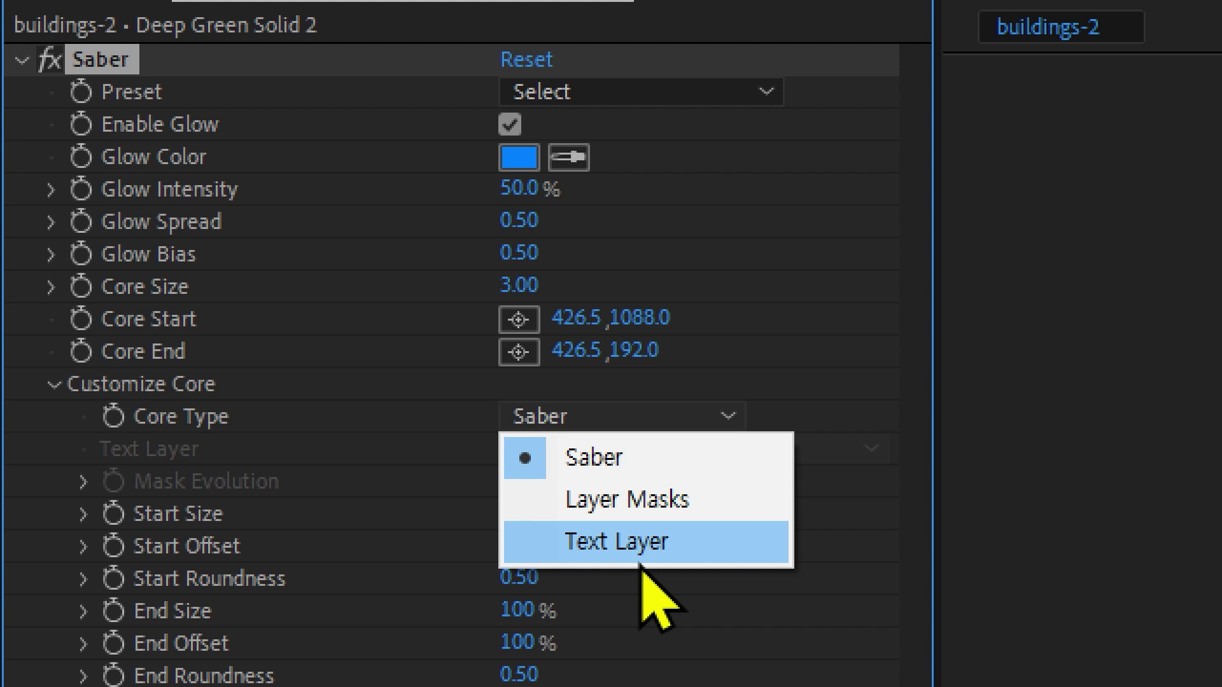
pyautogui.click(668, 542)
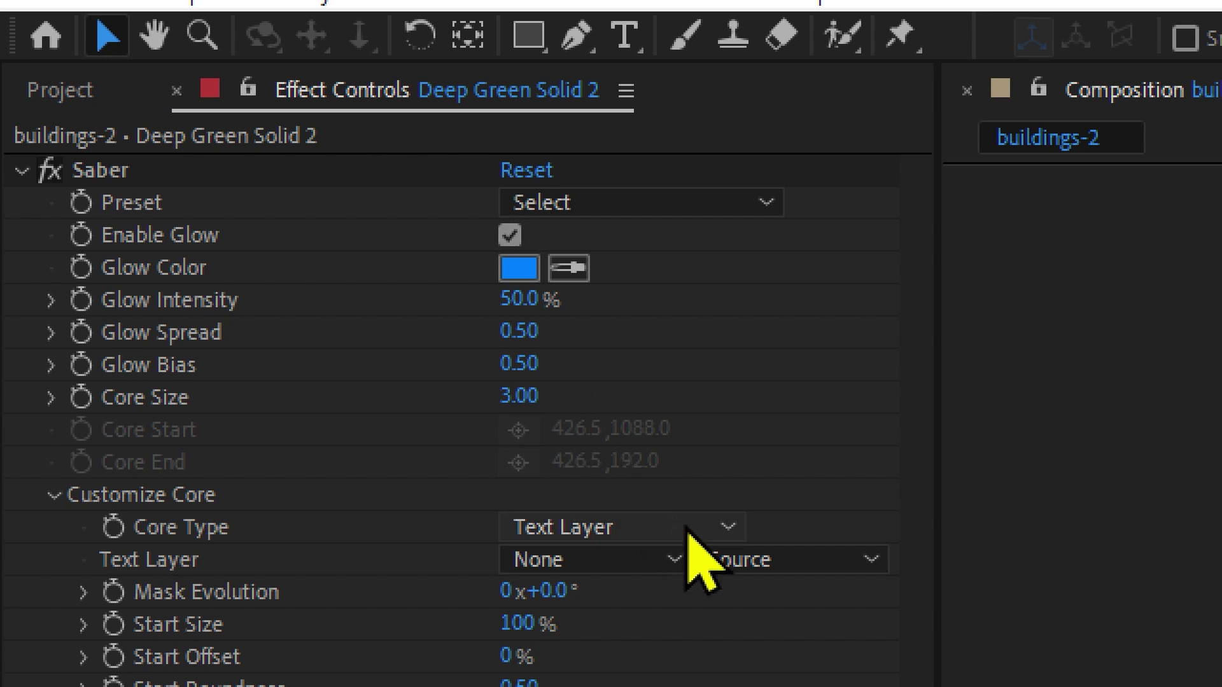
pyautogui.click(673, 563)
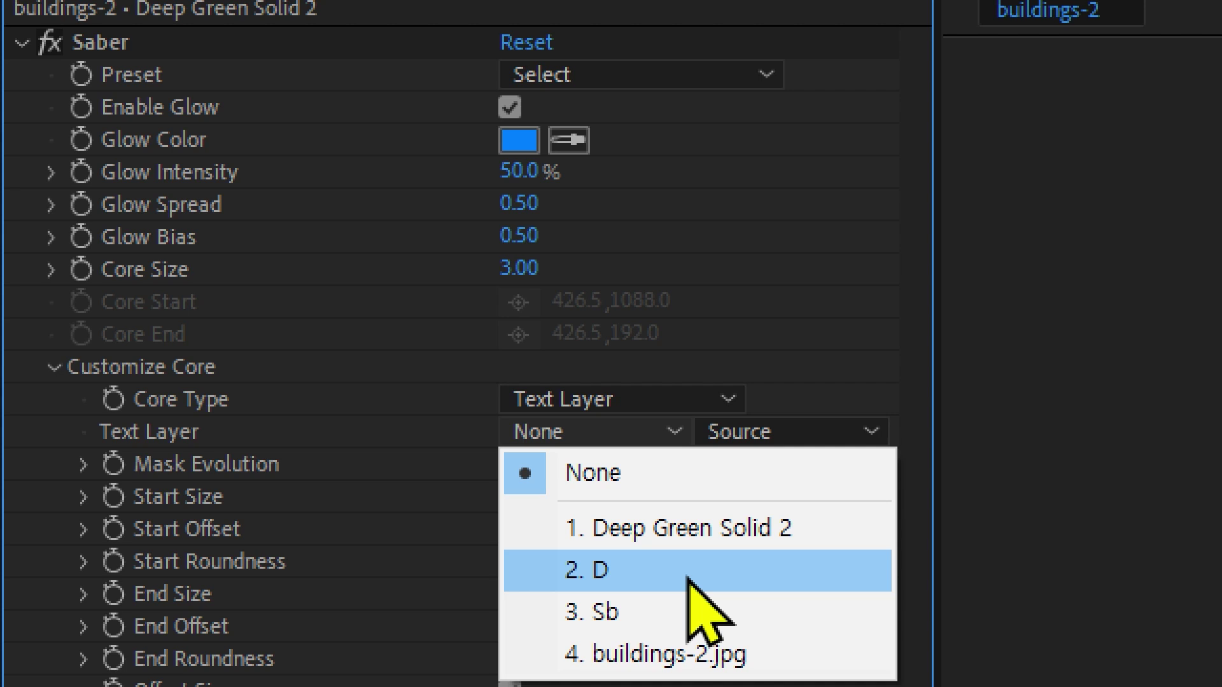
pyautogui.click(688, 579)
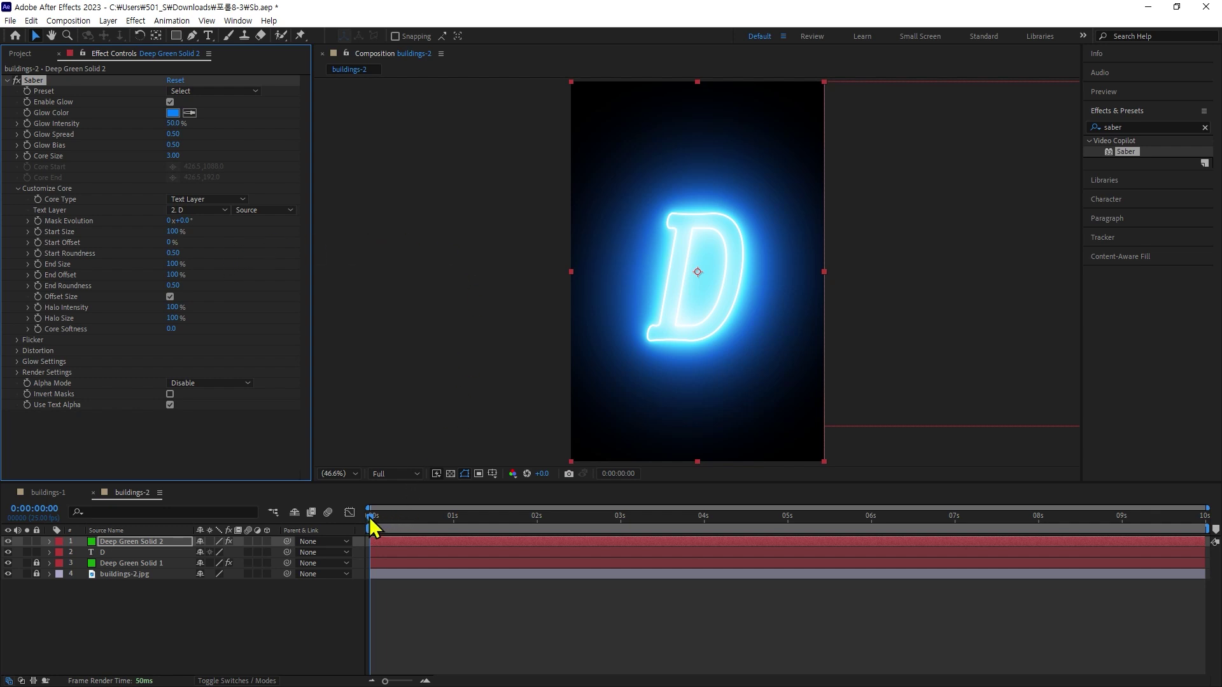
# Preview the glowing D, then stop playback and return the playhead near the start
pyautogui.moveTo(372, 525); pyautogui.dragTo(281, 525)
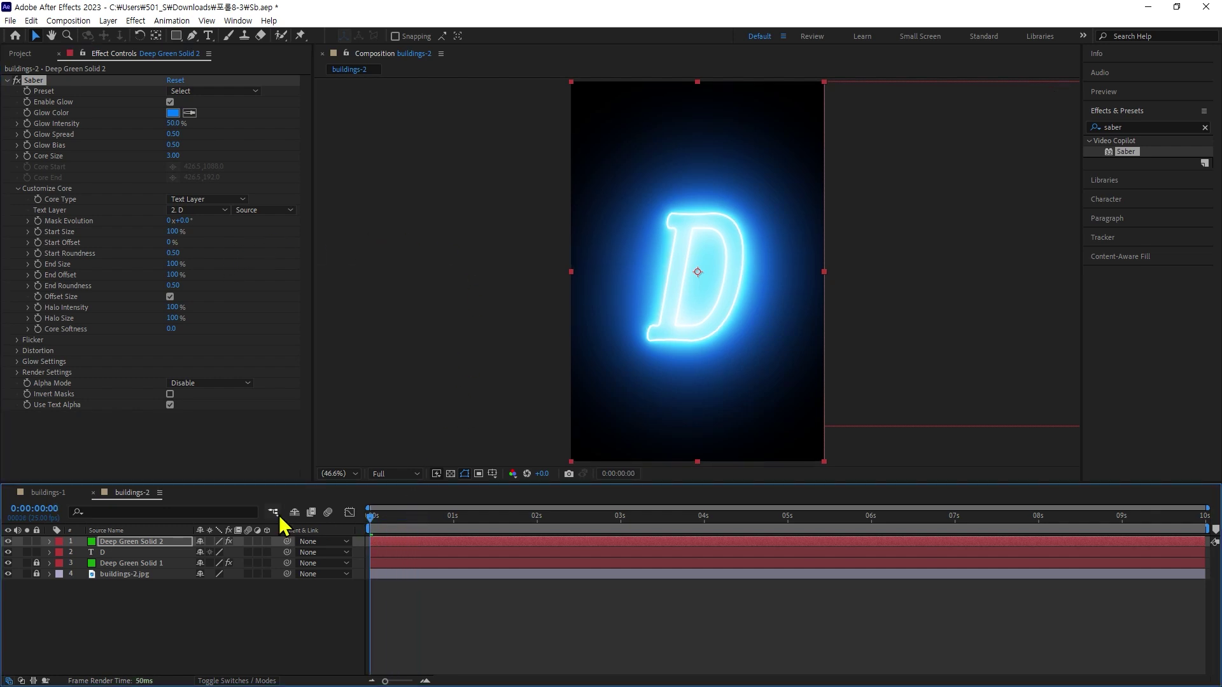
pyautogui.press('space')
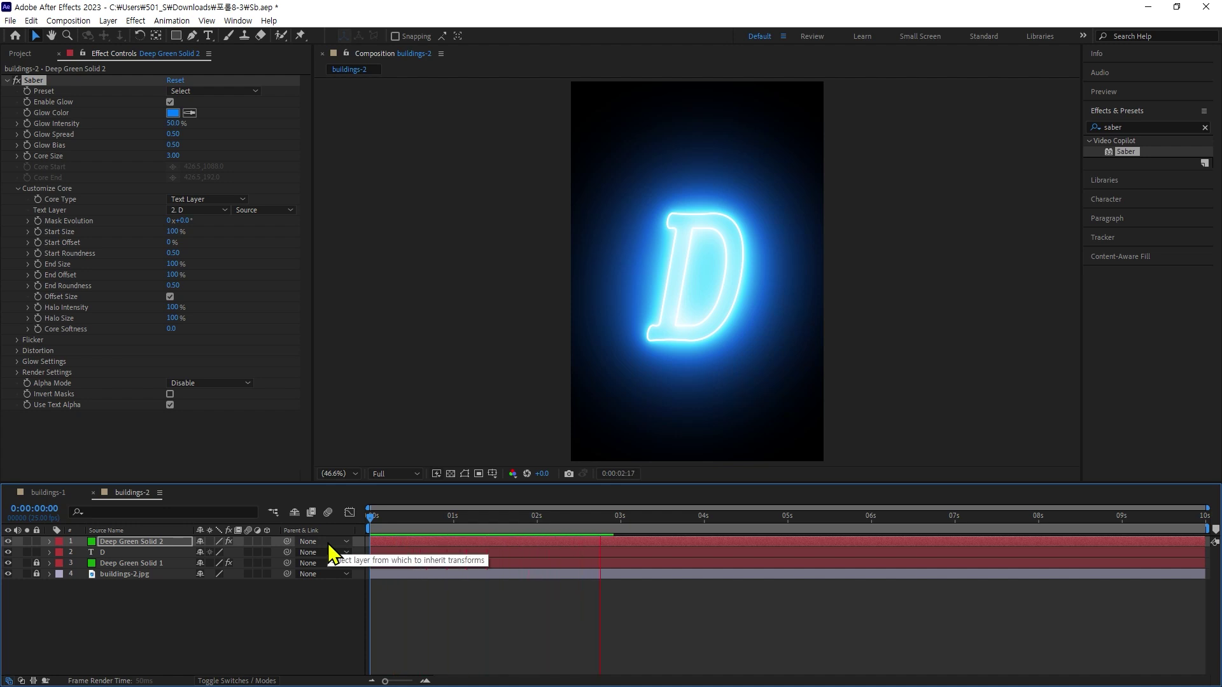
pyautogui.press('space')
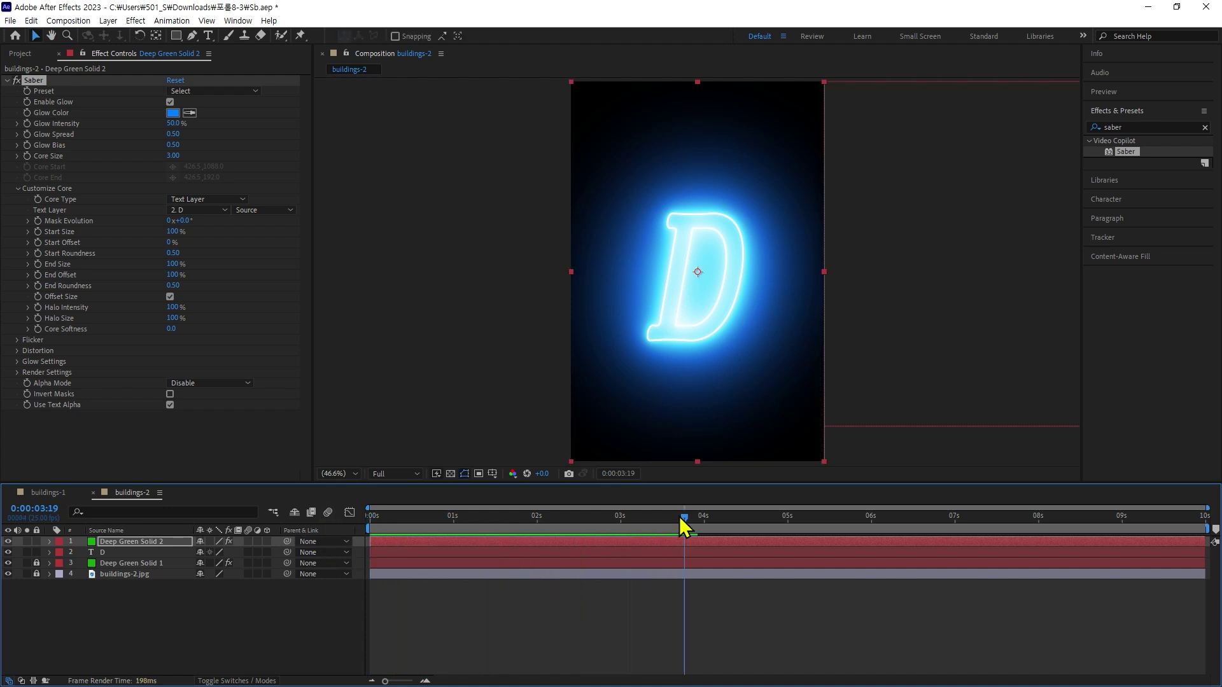
pyautogui.moveTo(680, 517); pyautogui.dragTo(407, 516)
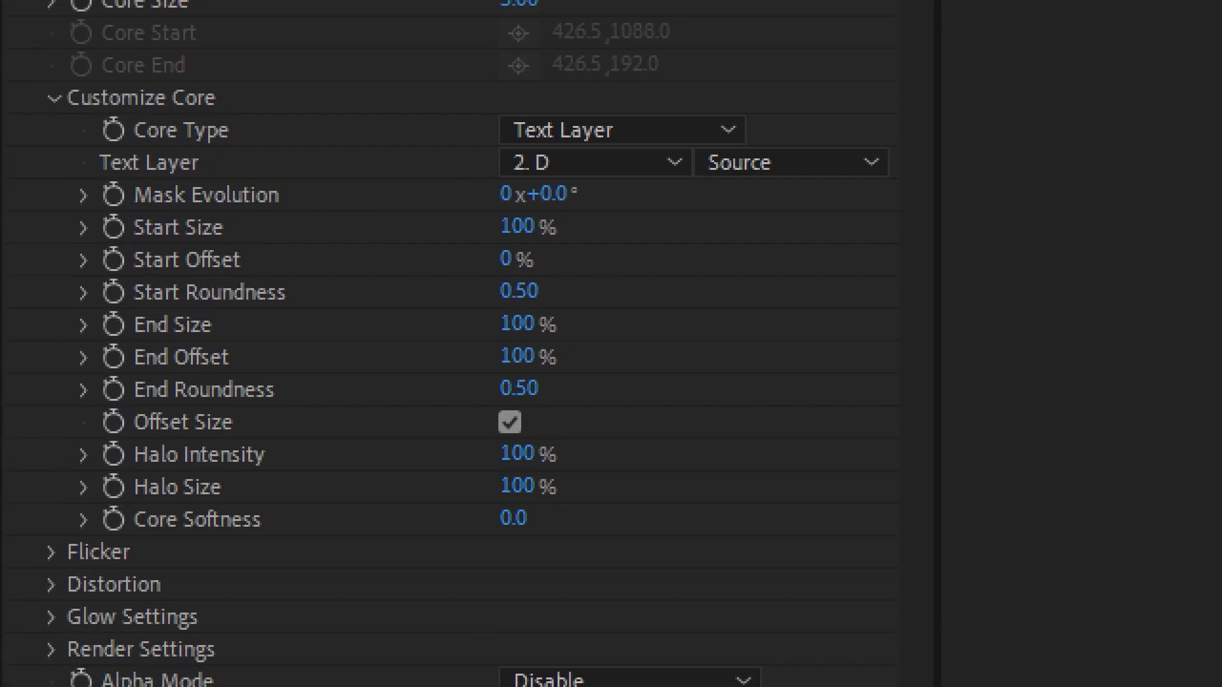
pyautogui.scroll(2, 28, 123)
pyautogui.scroll(3, 484, 128)
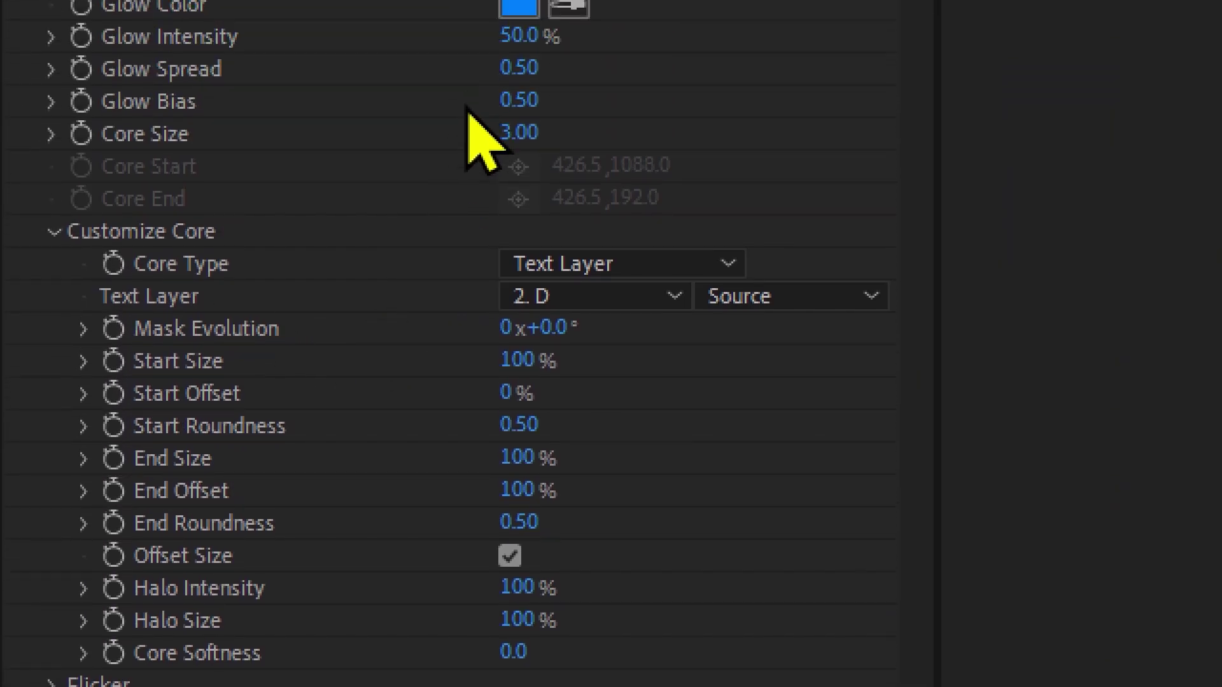
pyautogui.scroll(2, 464, 109)
pyautogui.scroll(4, 439, 105)
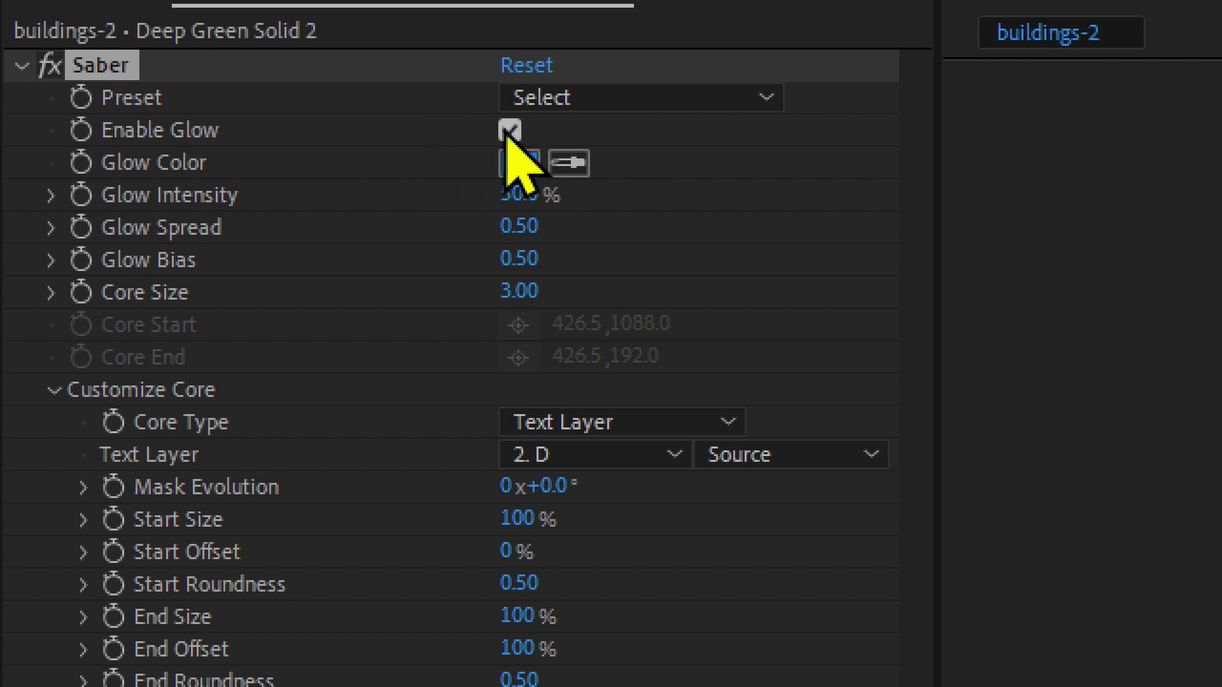
# Toggle Saber's Enable Glow off and on to compare, leaving it enabled
pyautogui.click(509, 131)
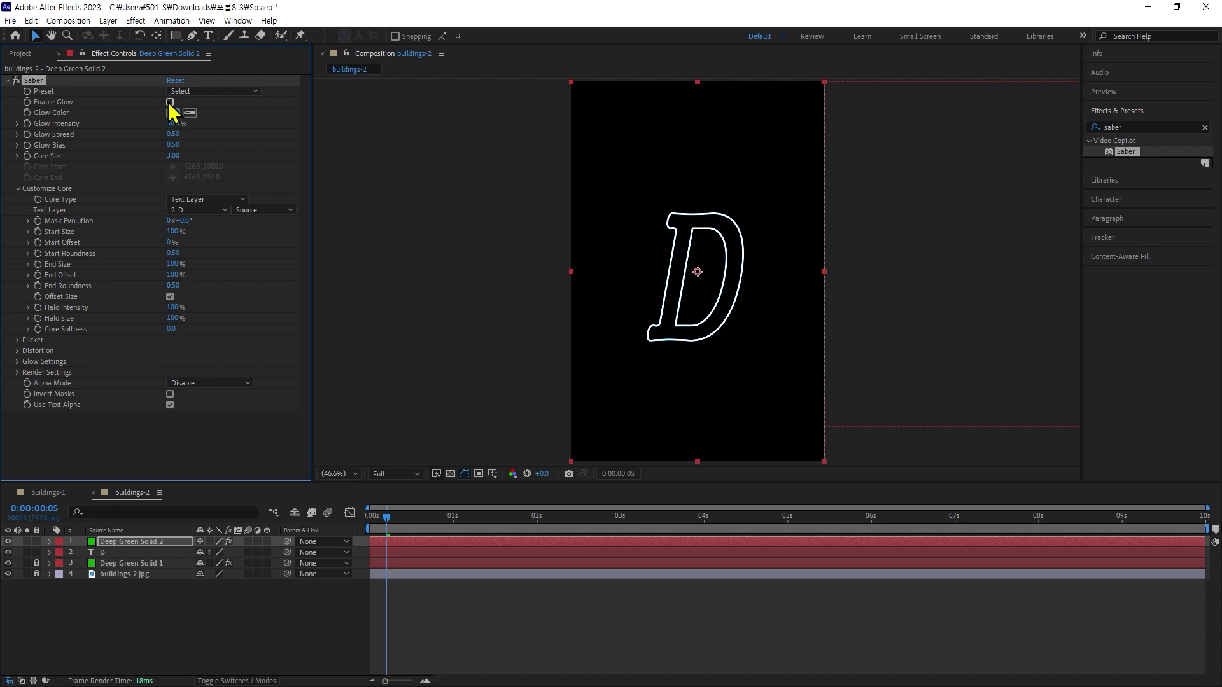
pyautogui.click(169, 102)
pyautogui.click(169, 102)
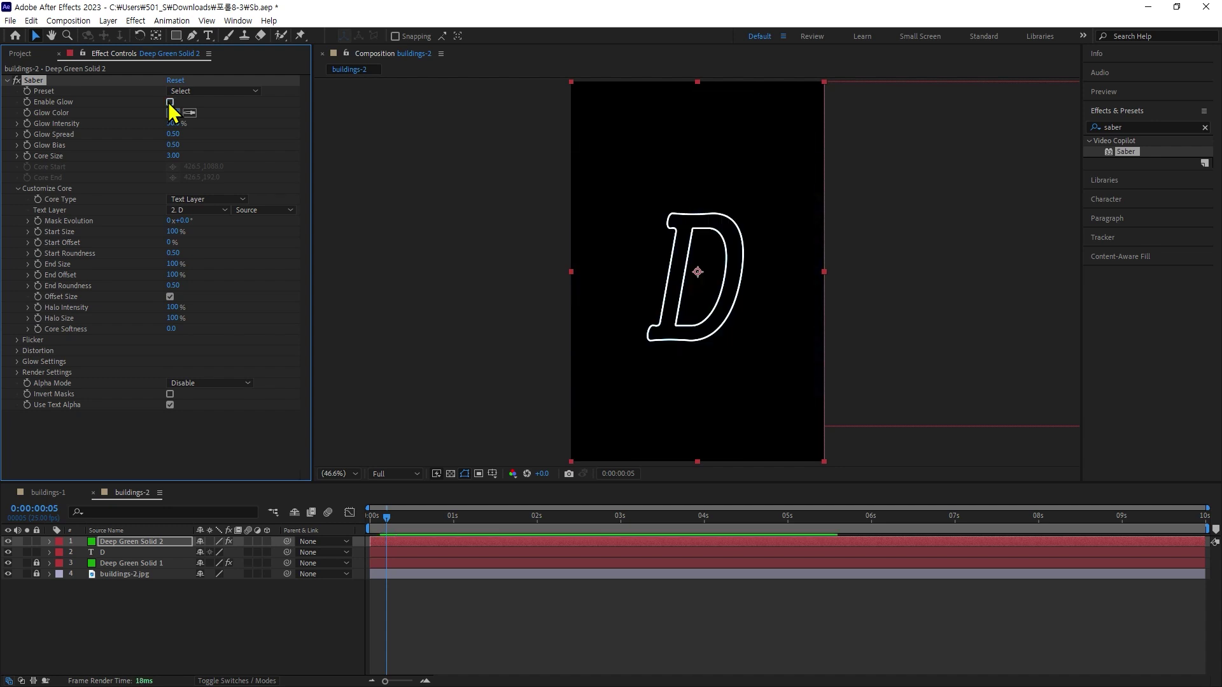
pyautogui.click(169, 102)
pyautogui.click(170, 102)
pyautogui.click(169, 102)
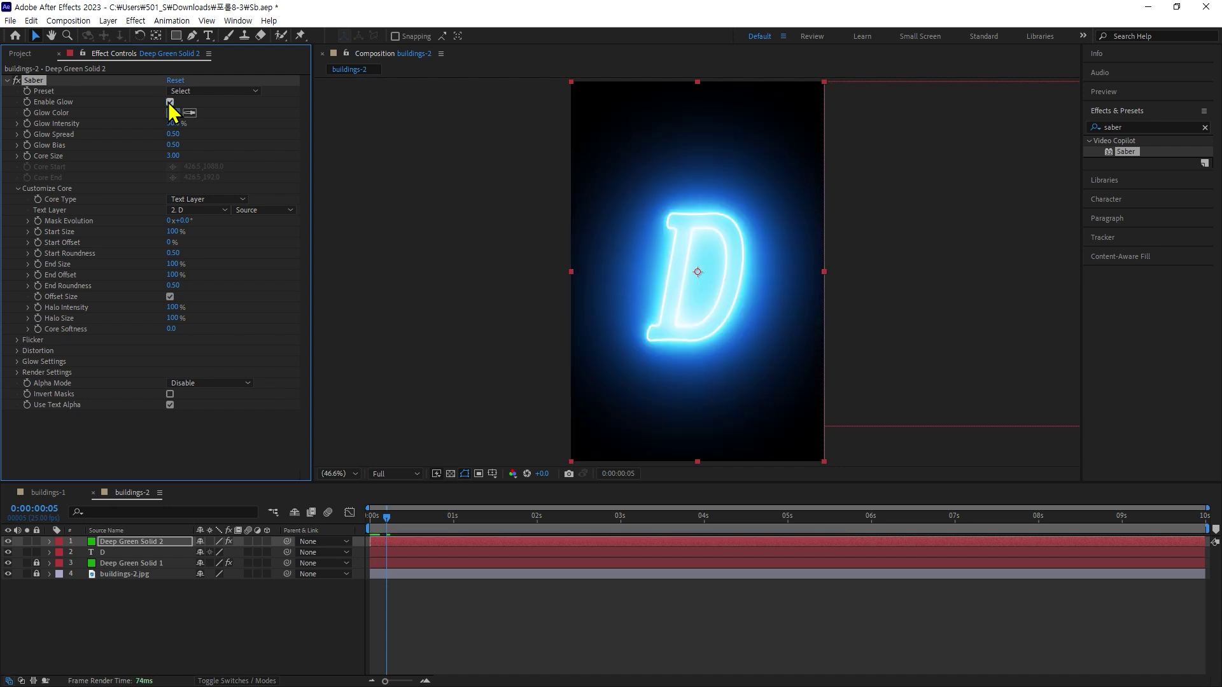
pyautogui.click(169, 102)
pyautogui.click(169, 101)
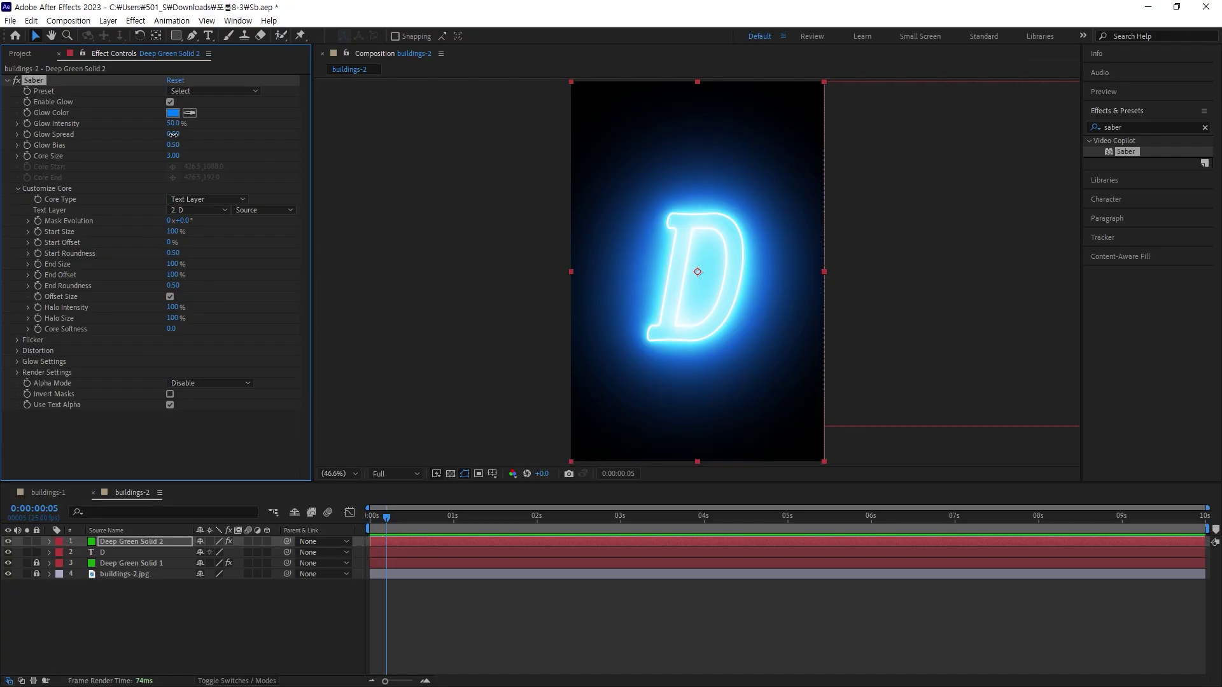
pyautogui.moveTo(520, 241); pyautogui.dragTo(419, 235)
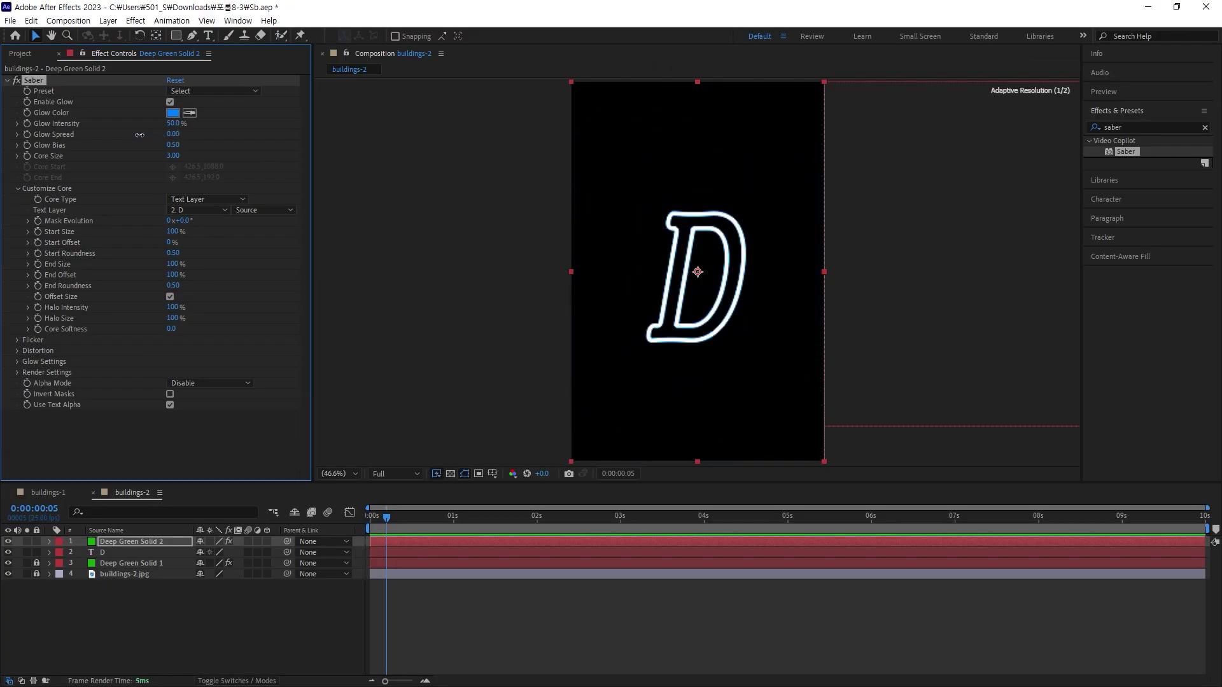
pyautogui.moveTo(137, 134); pyautogui.dragTo(159, 136)
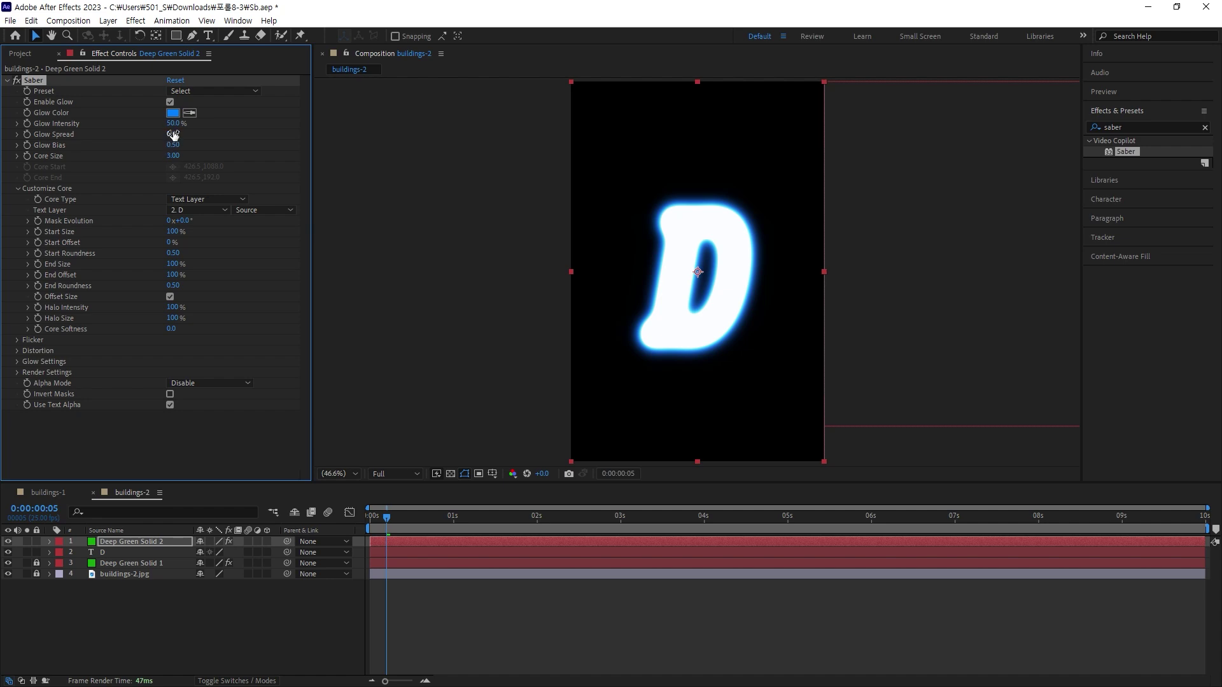
pyautogui.moveTo(173, 134); pyautogui.dragTo(165, 132)
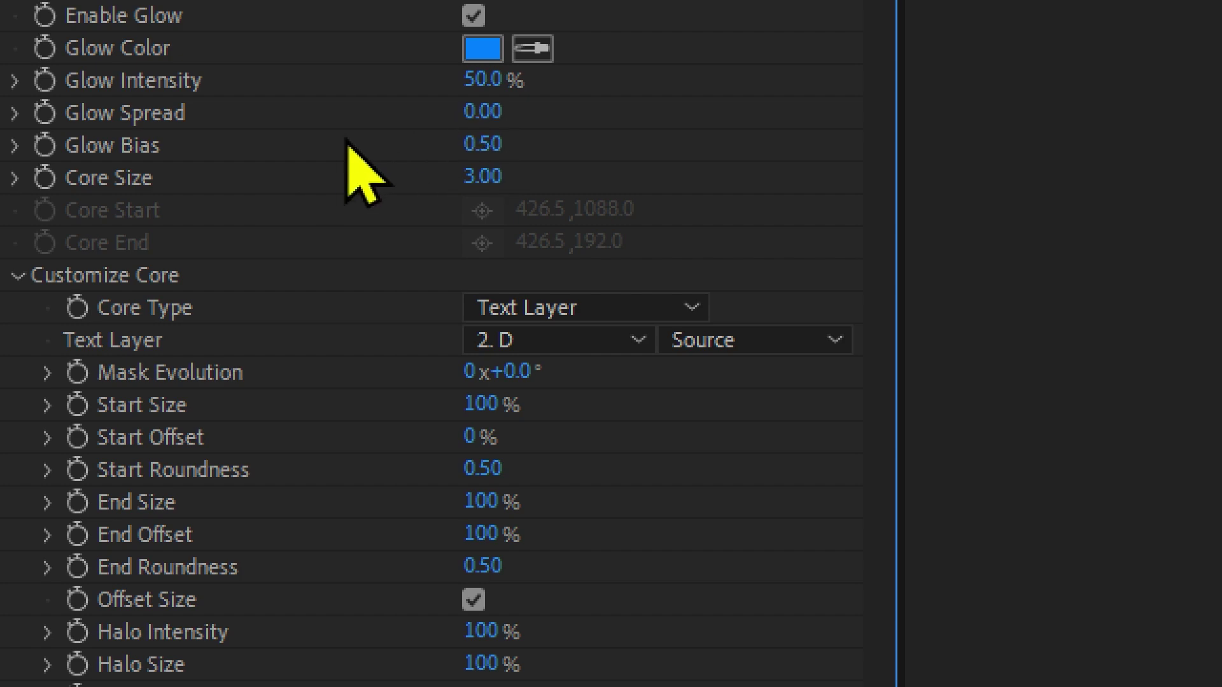
pyautogui.rightClick(241, 118)
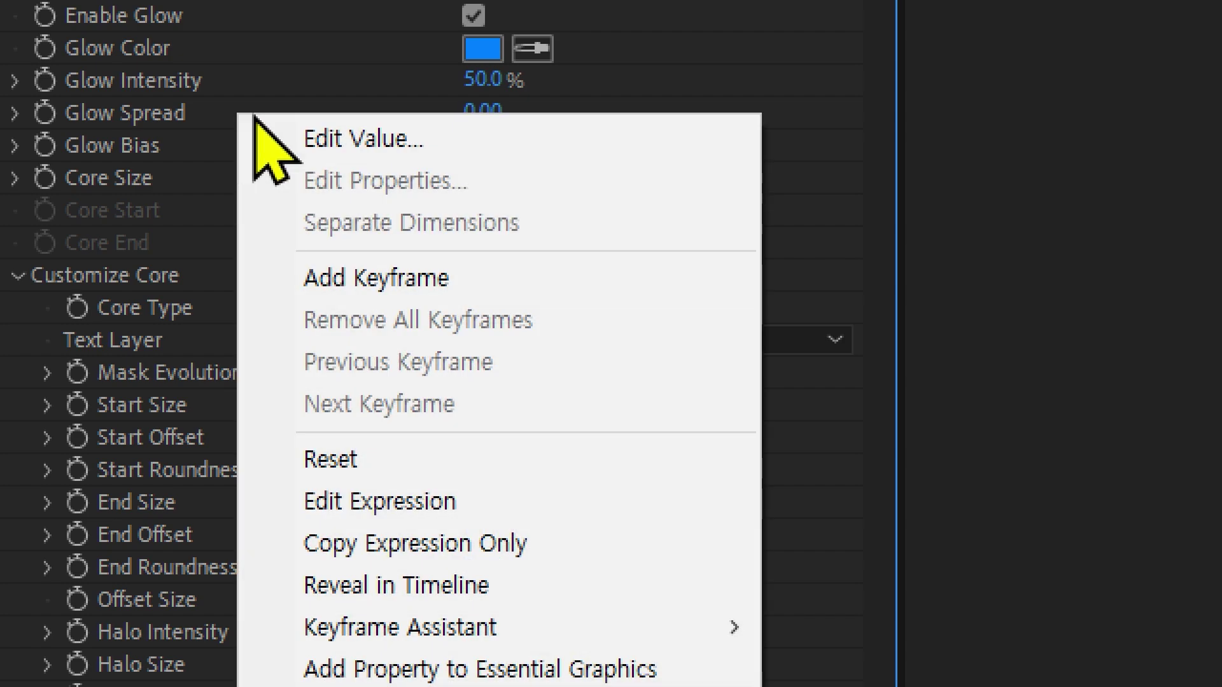
pyautogui.click(391, 457)
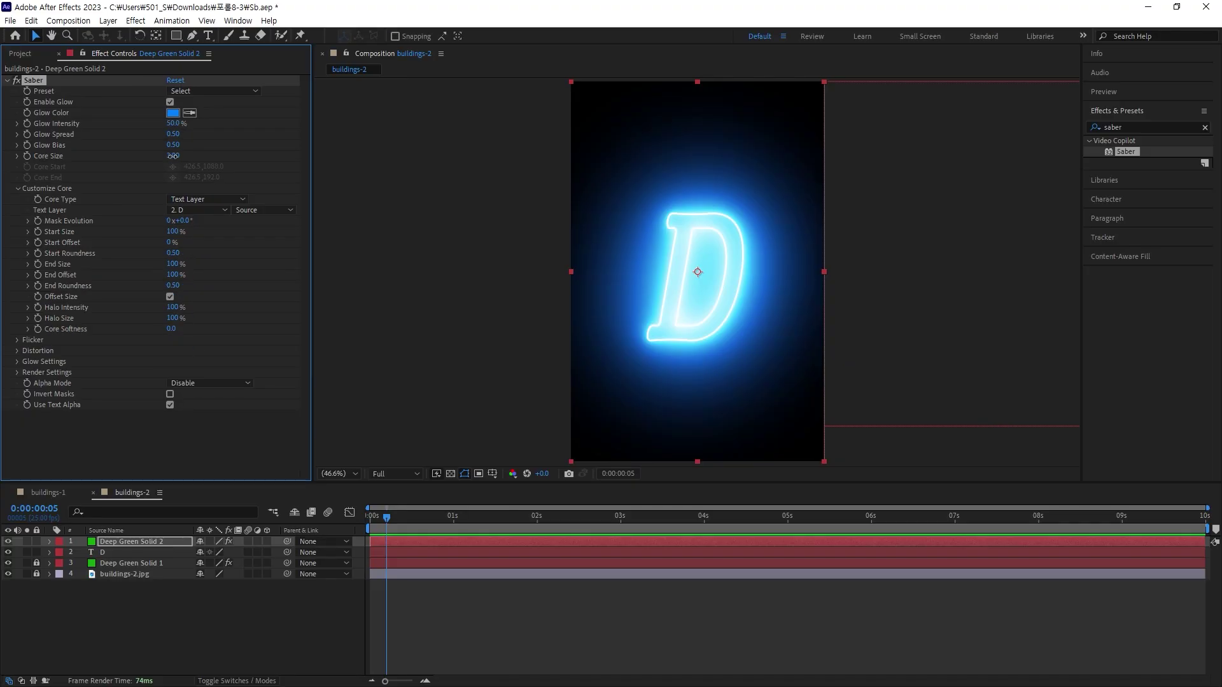
# Try several Saber Core Size values, reset it to 3.00, then settle on 2.00
pyautogui.moveTo(173, 156); pyautogui.dragTo(168, 156)
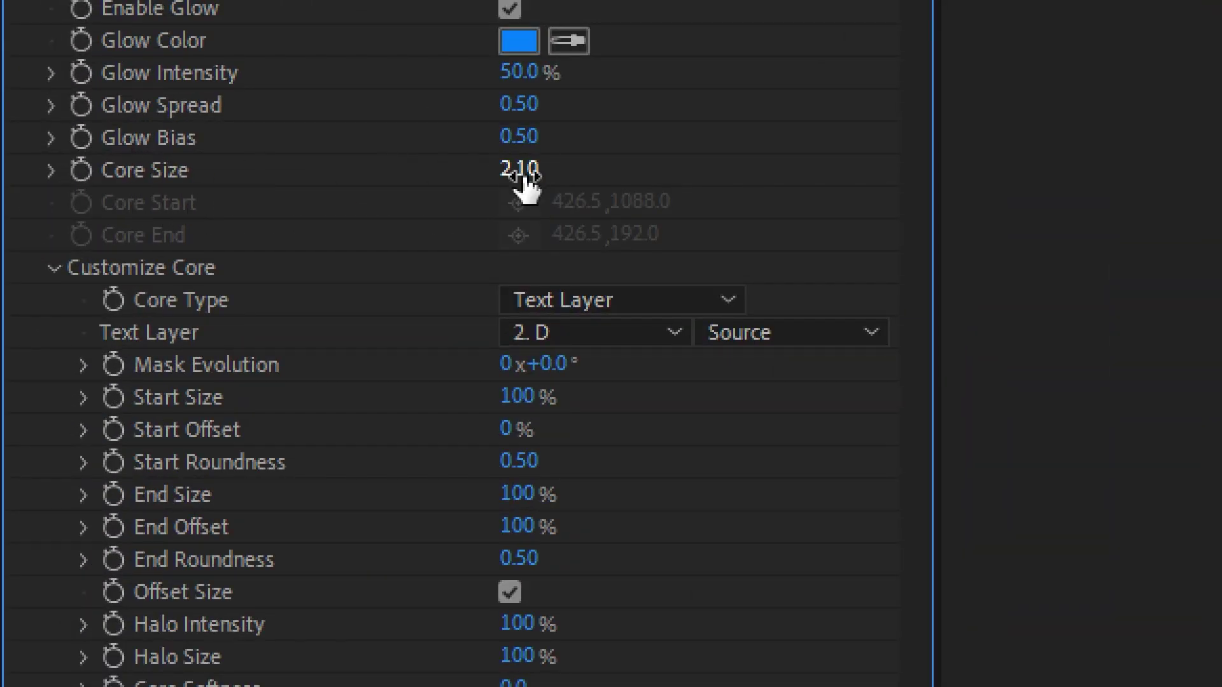
pyautogui.rightClick(438, 180)
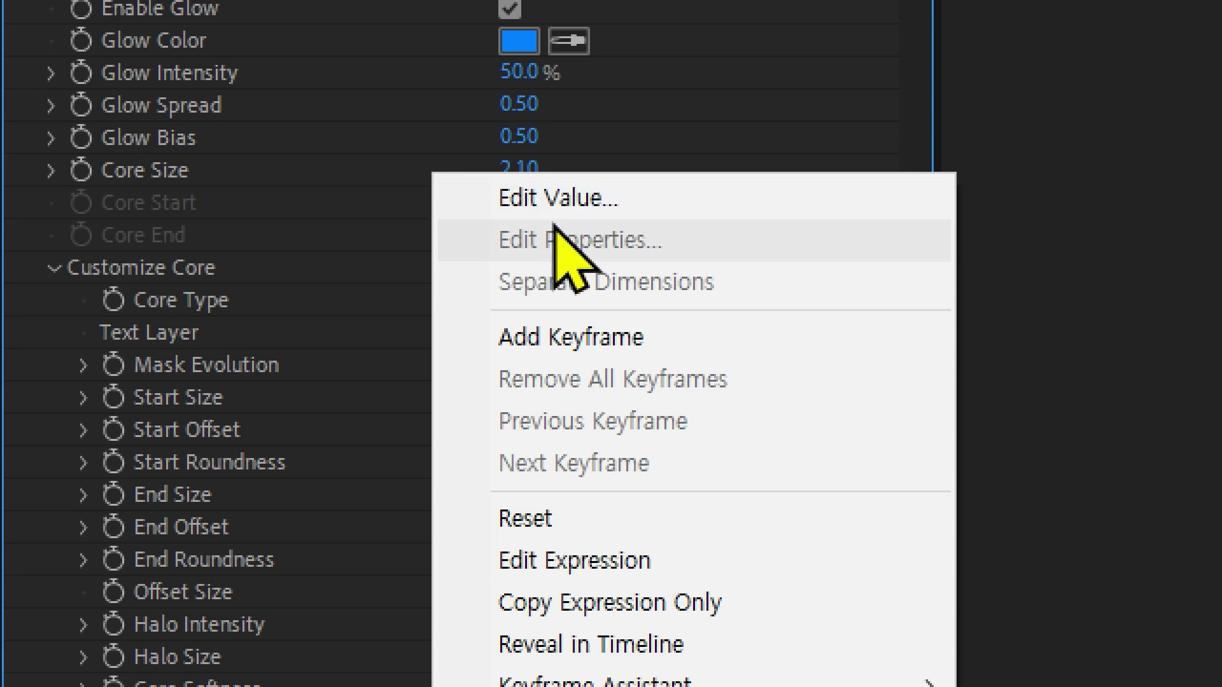
pyautogui.click(557, 512)
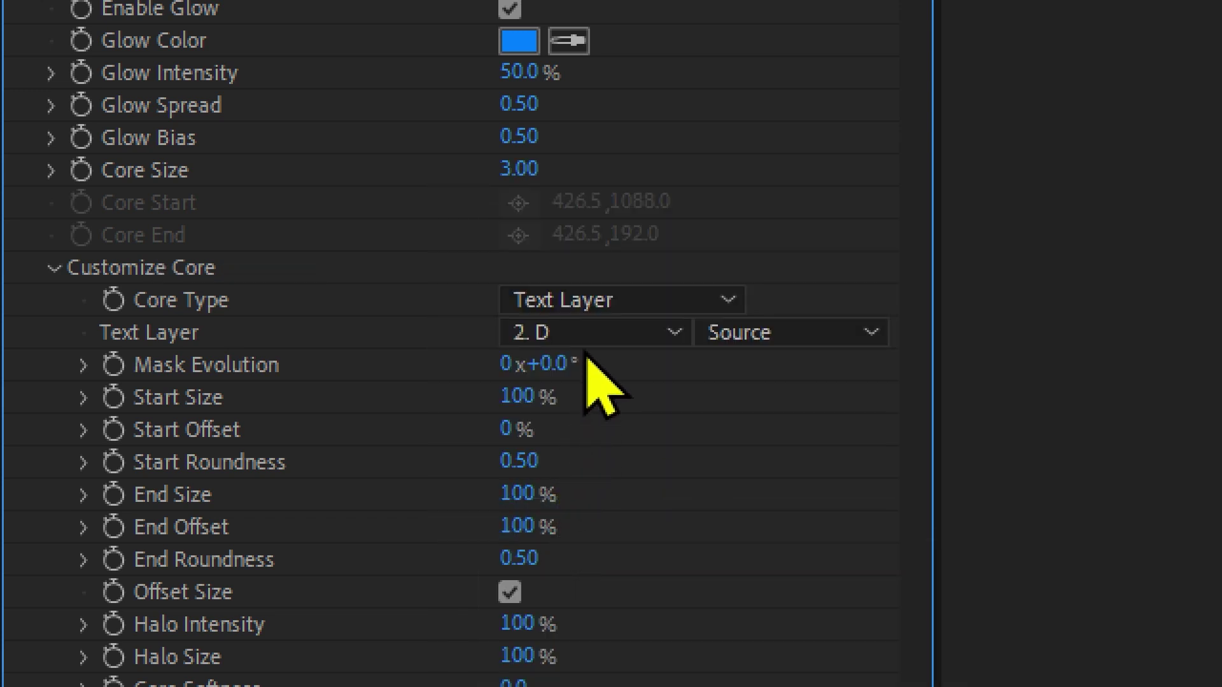
pyautogui.moveTo(533, 179); pyautogui.dragTo(491, 172)
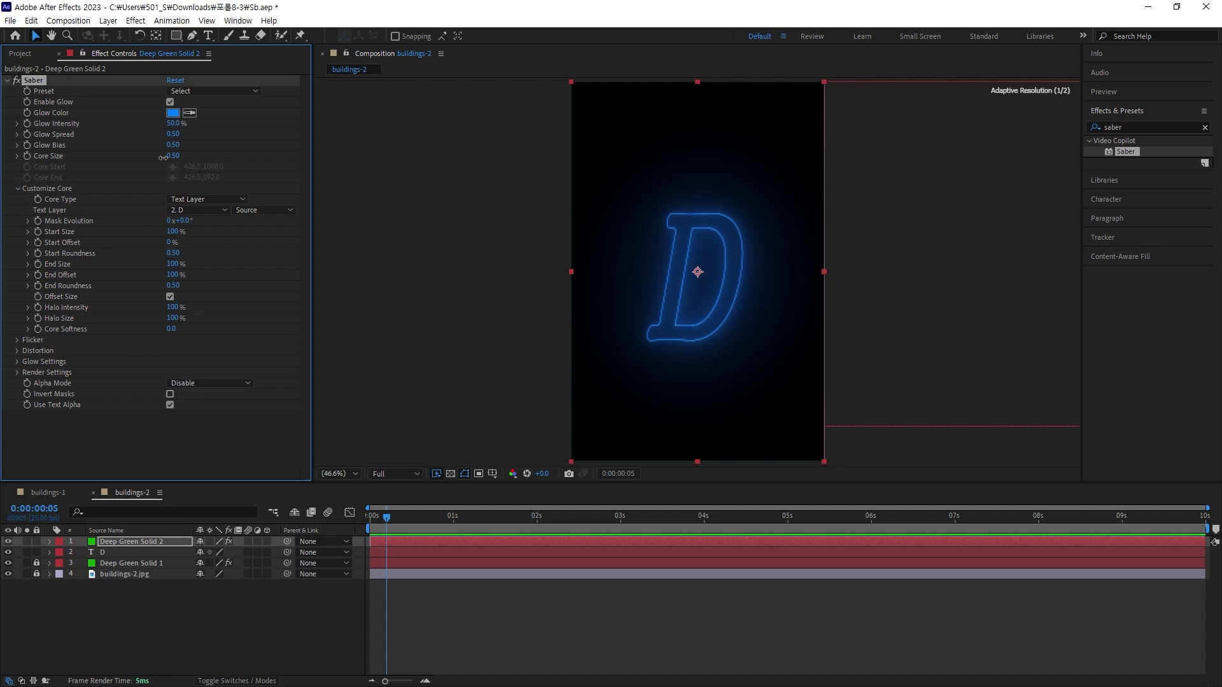
pyautogui.moveTo(163, 158)
pyautogui.mouseDown()
pyautogui.moveTo(295, 143)
pyautogui.moveTo(161, 206)
pyautogui.mouseUp()
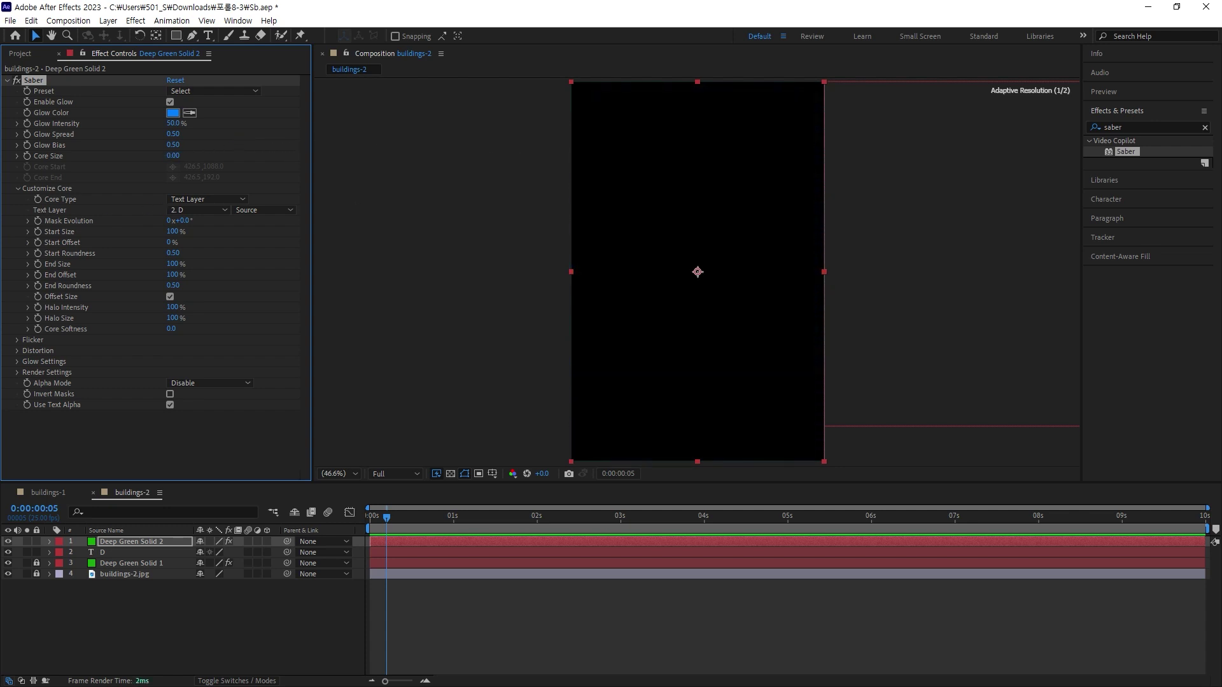
pyautogui.moveTo(173, 155)
pyautogui.mouseDown()
pyautogui.moveTo(210, 156)
pyautogui.moveTo(1, 244)
pyautogui.moveTo(281, 278)
pyautogui.mouseUp()
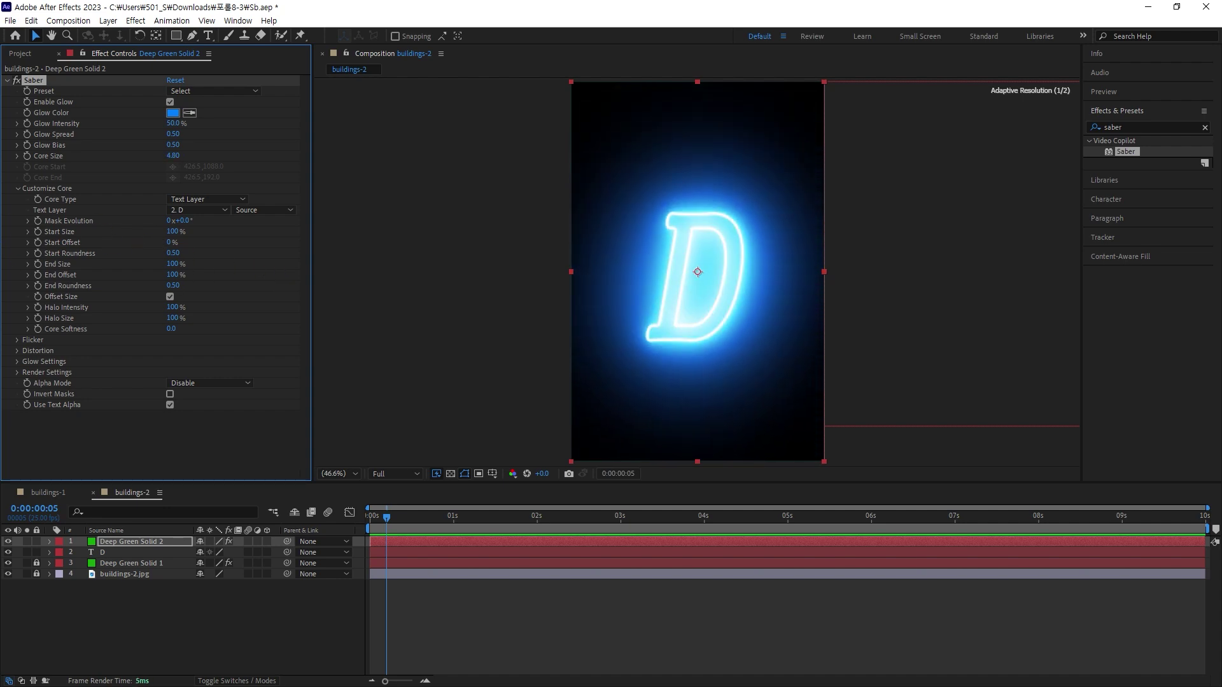
pyautogui.moveTo(280, 278); pyautogui.dragTo(292, 278)
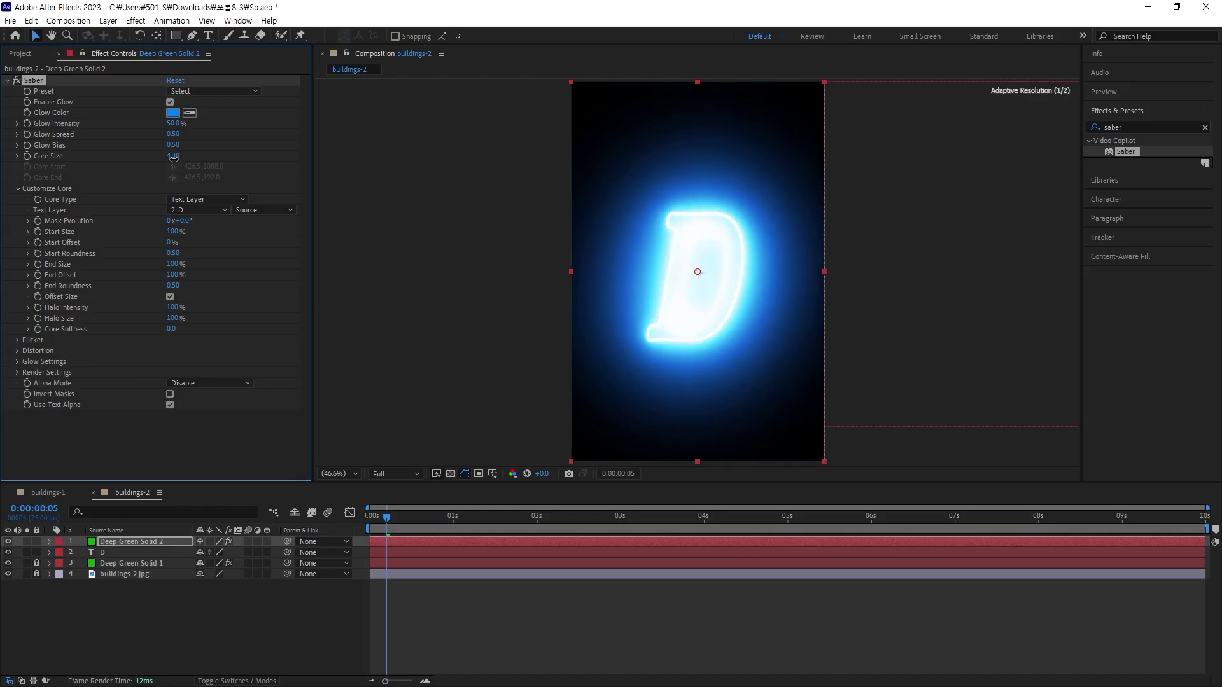
pyautogui.moveTo(175, 159); pyautogui.dragTo(161, 161)
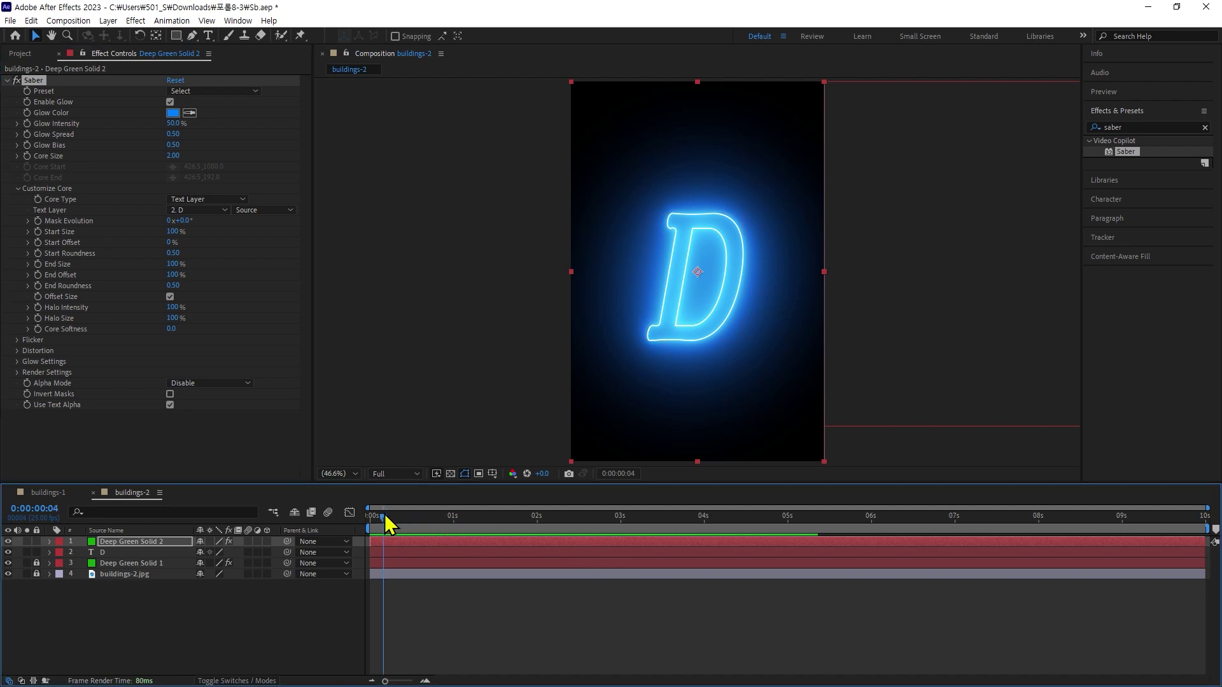
pyautogui.moveTo(385, 515); pyautogui.dragTo(391, 517)
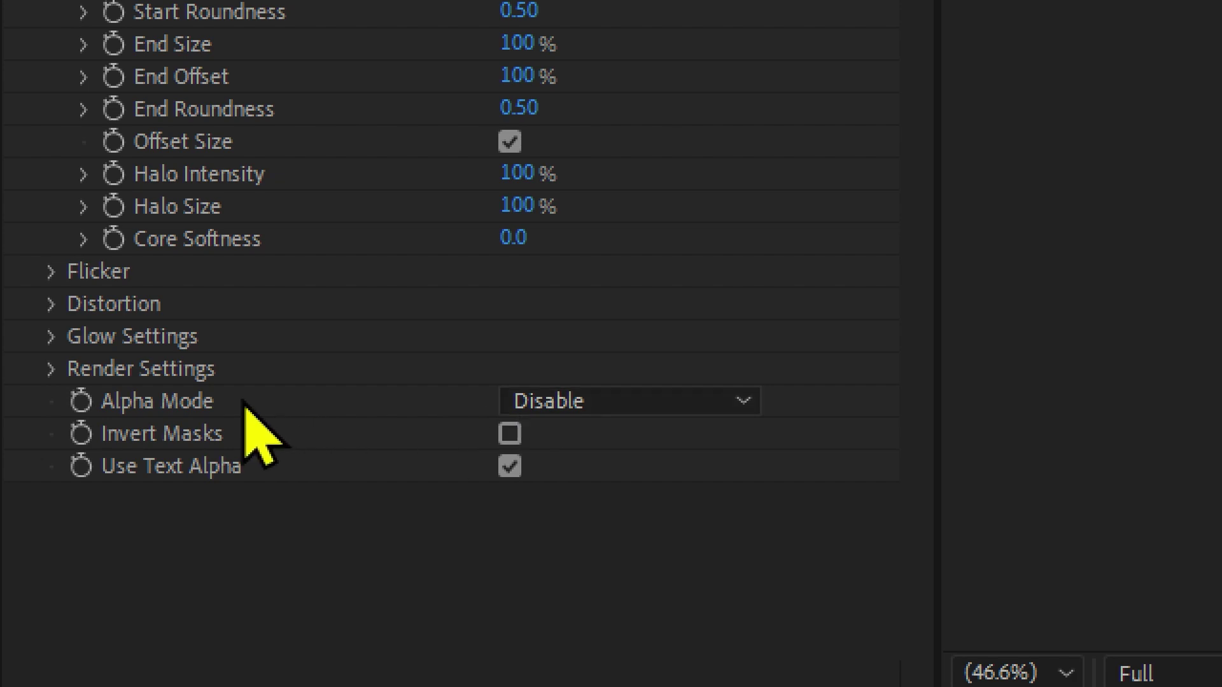
# Change Saber's Render Settings Composite Settings from Black to Transparent
pyautogui.click(53, 372)
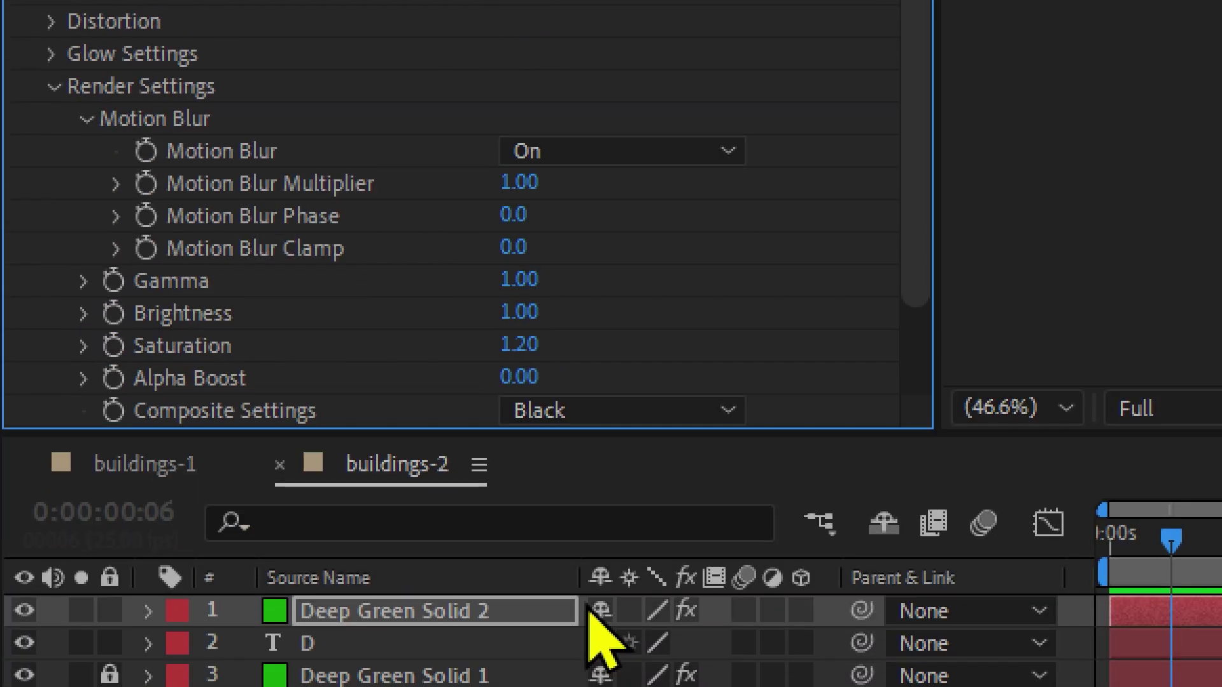
pyautogui.scroll(-3, 630, 414)
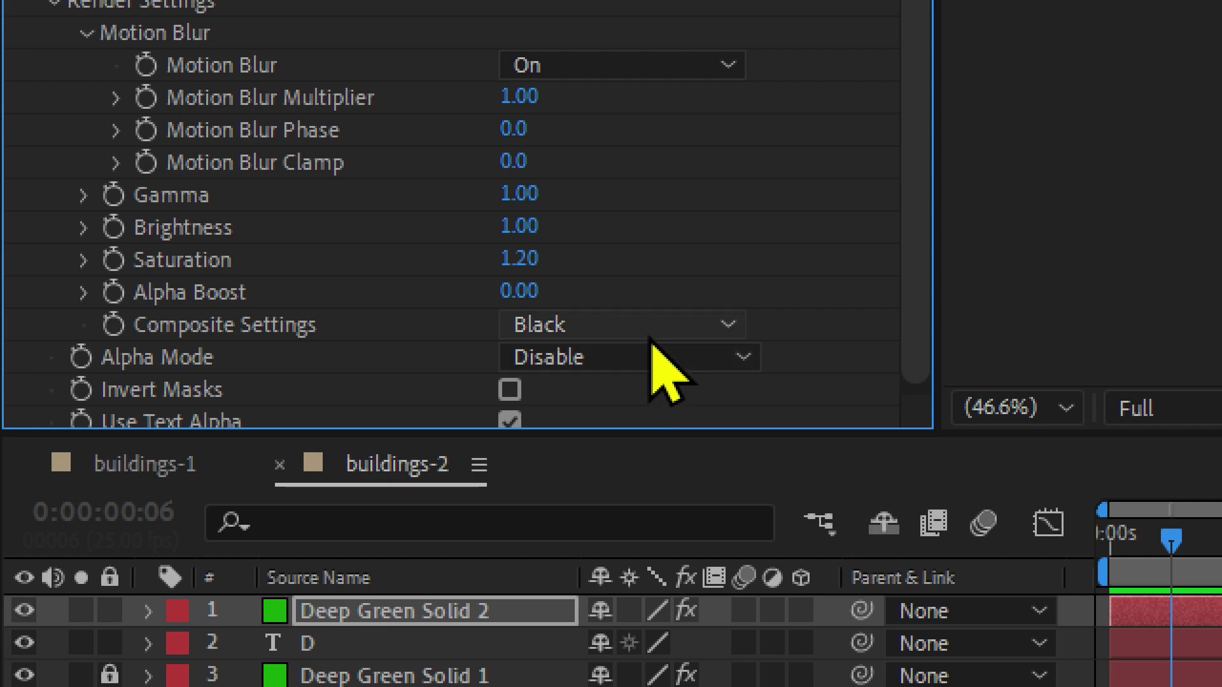
pyautogui.click(650, 336)
pyautogui.click(641, 368)
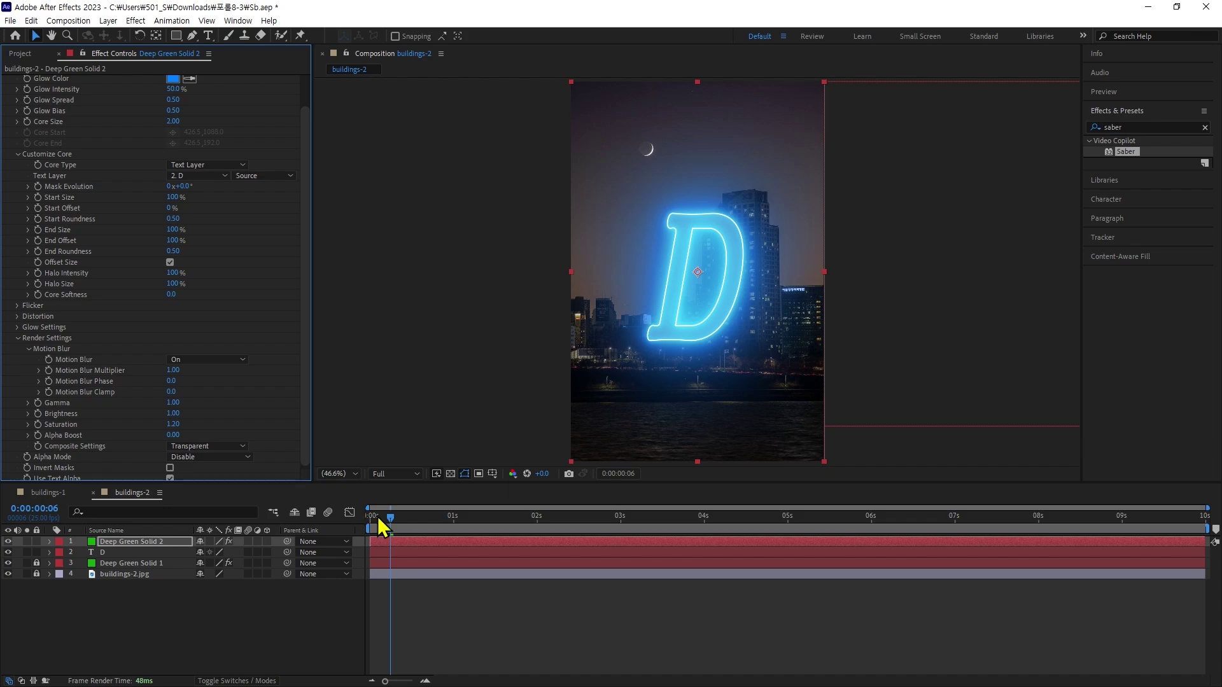
pyautogui.click(397, 517)
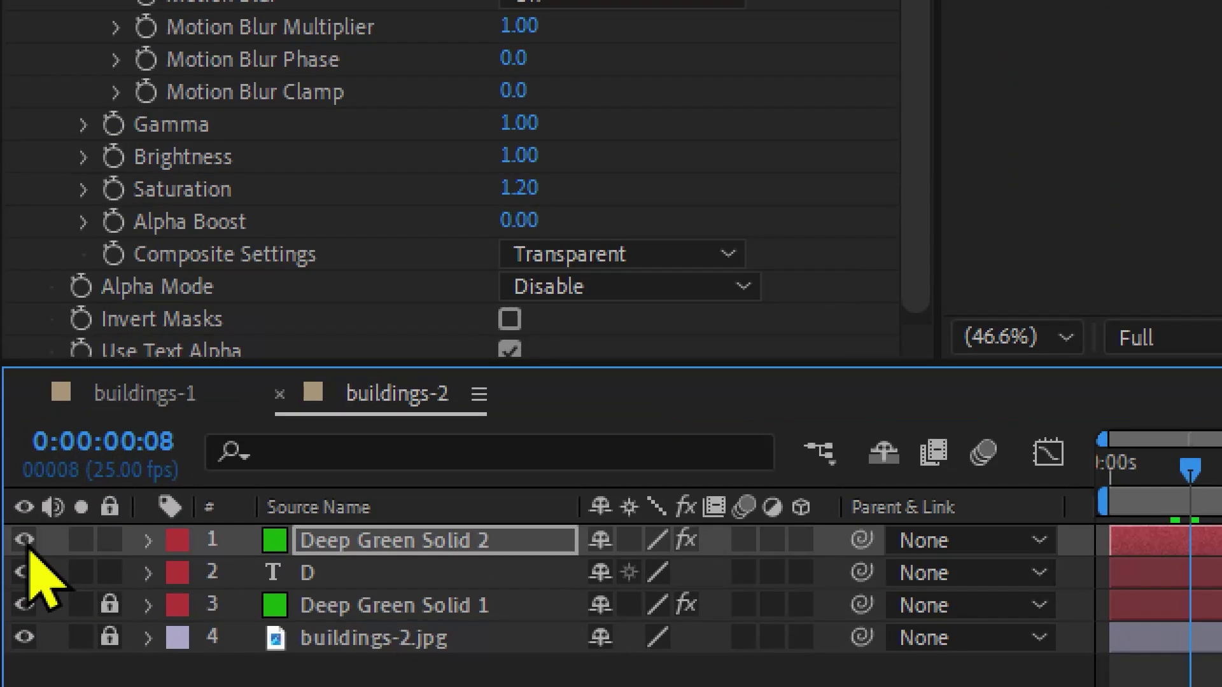
pyautogui.click(27, 542)
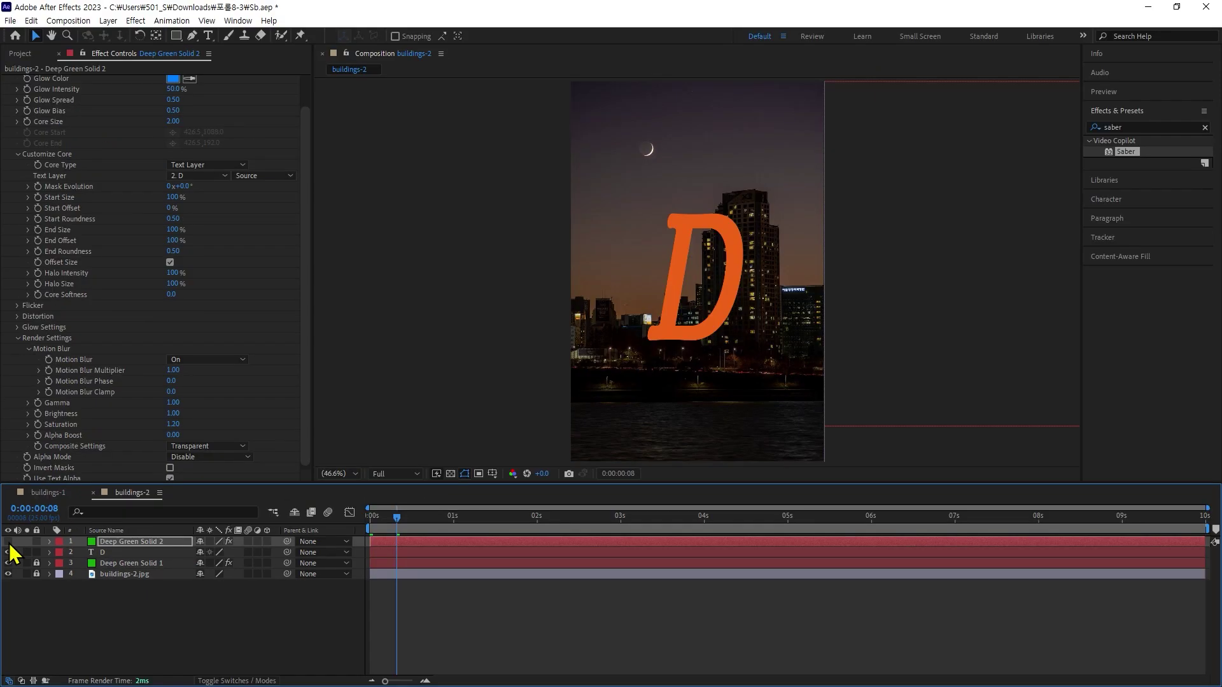
pyautogui.click(9, 542)
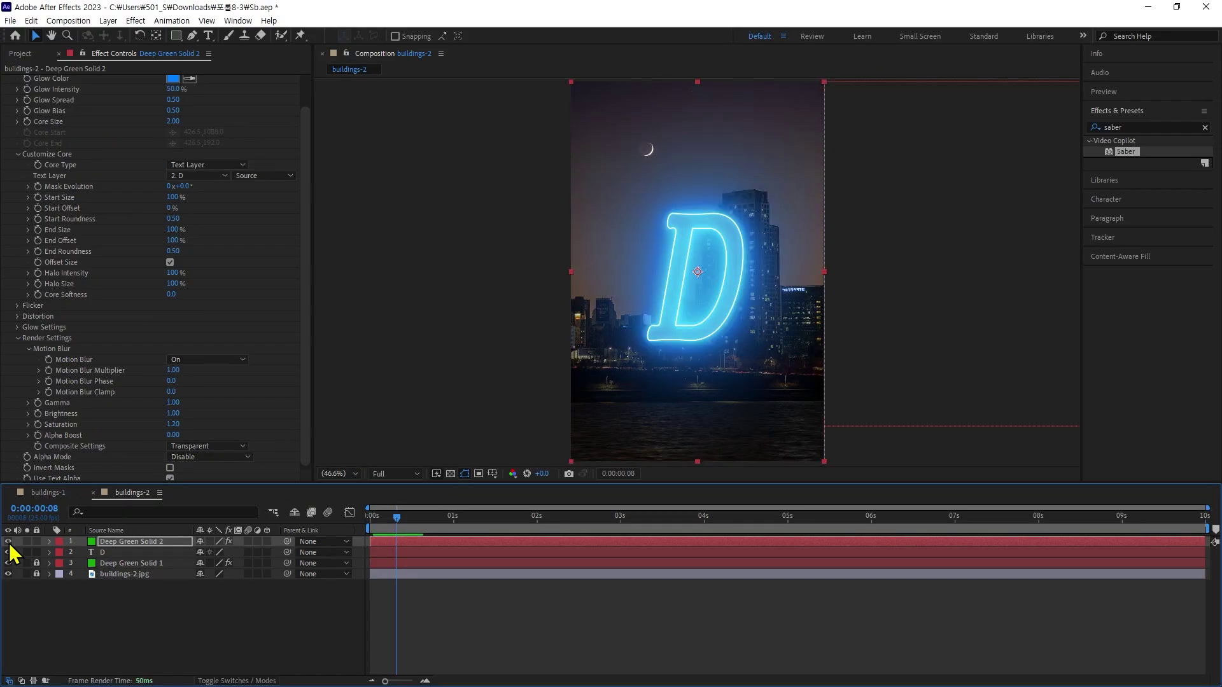
pyautogui.click(115, 545)
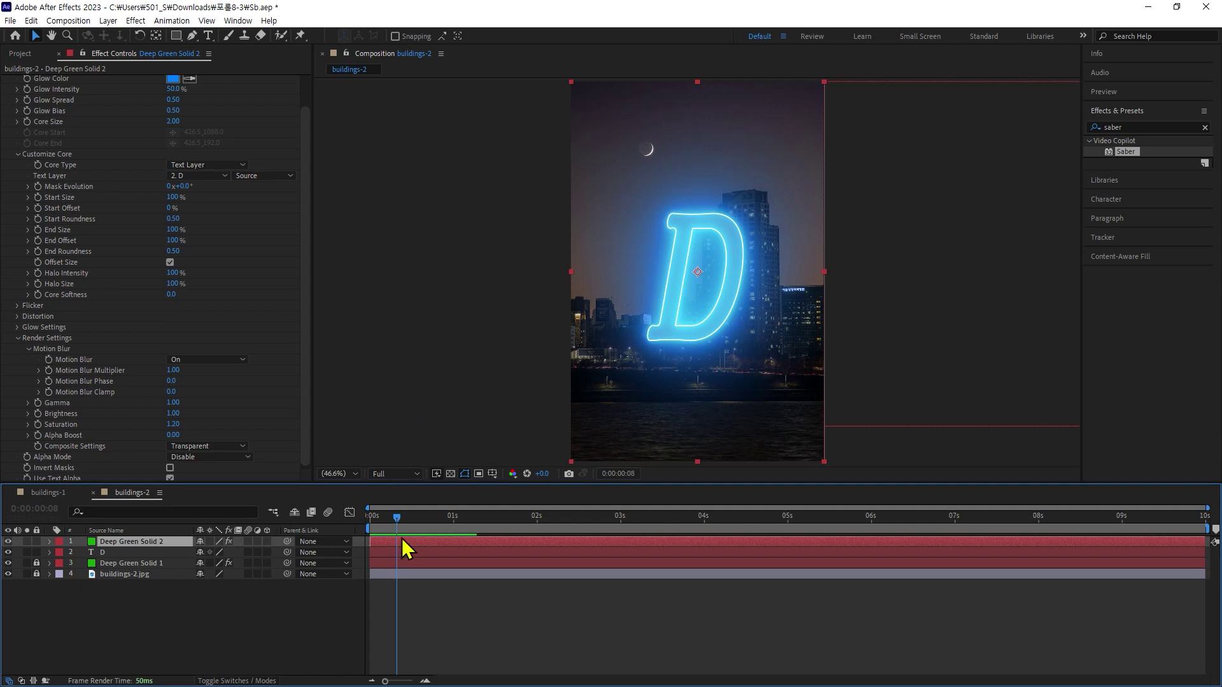
pyautogui.moveTo(398, 520); pyautogui.dragTo(466, 520)
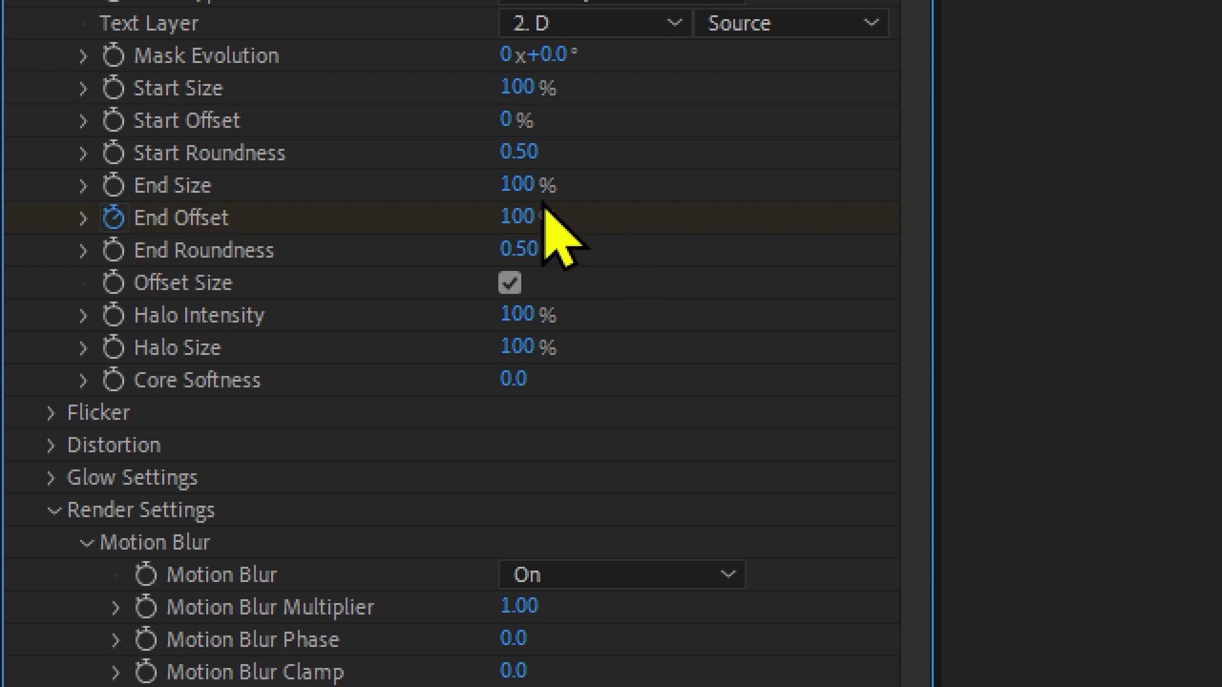
# Set Saber's End Offset to 0% and reveal the solid's End Offset keyframes
pyautogui.click(516, 217)
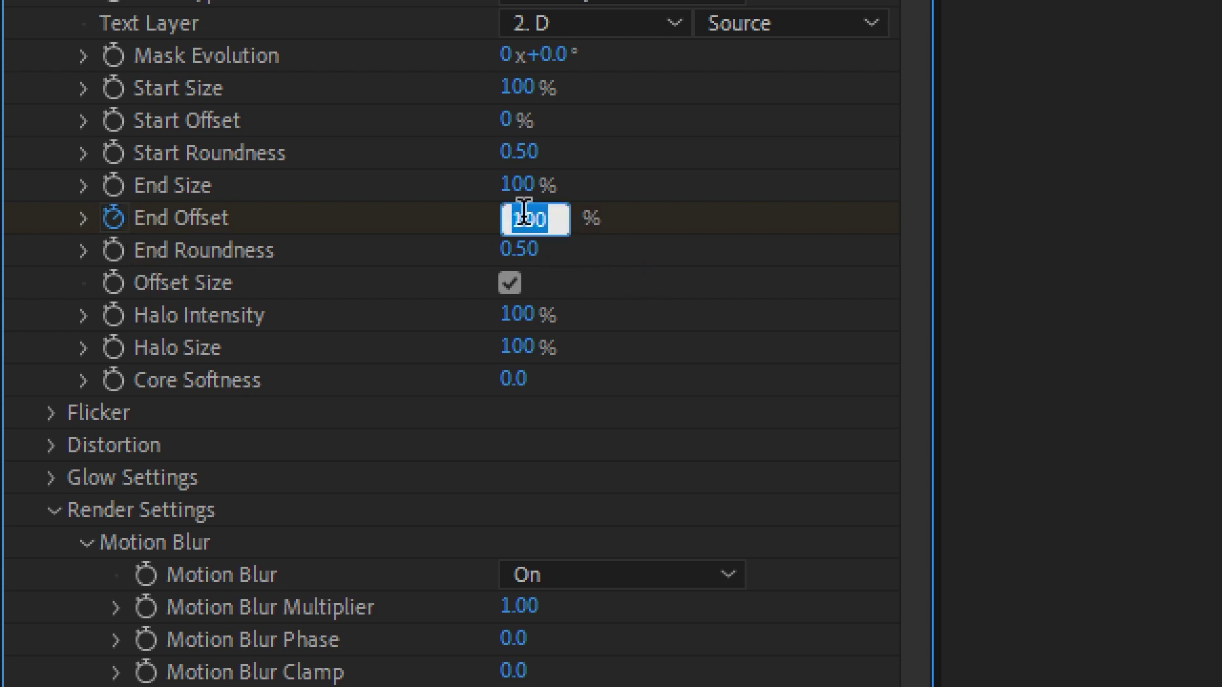
pyautogui.write('0')
pyautogui.press('Return')
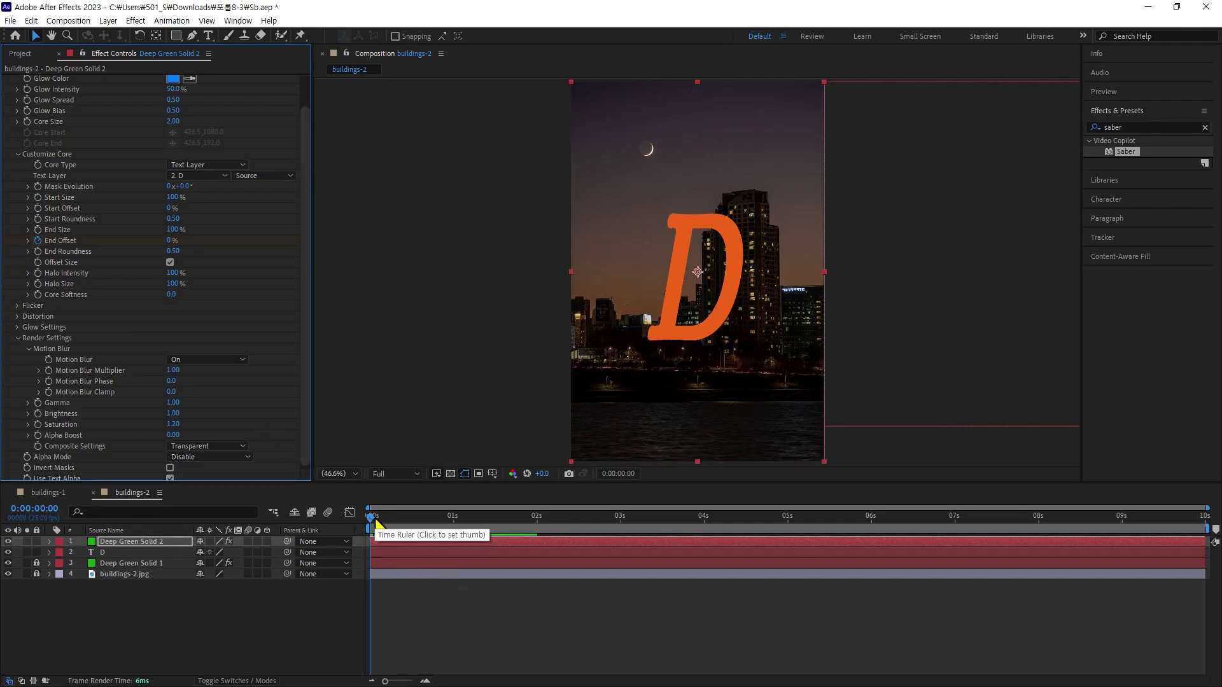
pyautogui.moveTo(388, 517)
pyautogui.mouseDown()
pyautogui.moveTo(399, 517)
pyautogui.moveTo(356, 481)
pyautogui.moveTo(418, 501)
pyautogui.moveTo(459, 494)
pyautogui.moveTo(349, 501)
pyautogui.moveTo(470, 489)
pyautogui.moveTo(391, 488)
pyautogui.mouseUp()
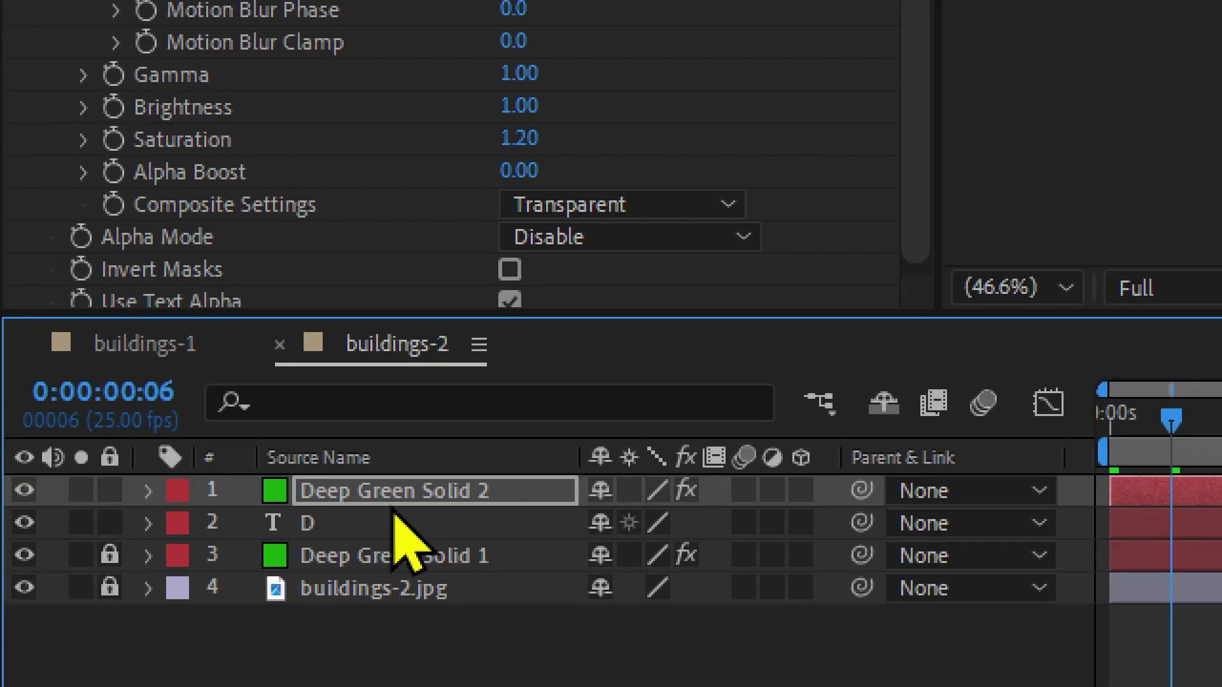
pyautogui.click(405, 498)
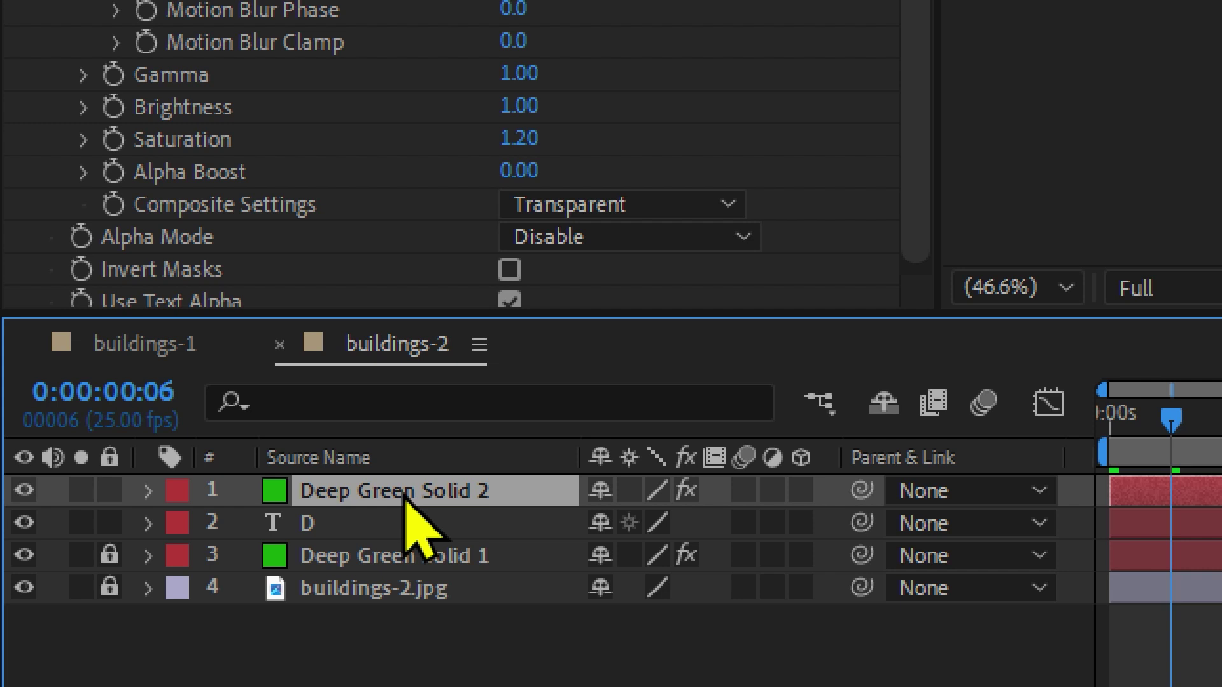
pyautogui.press('u')
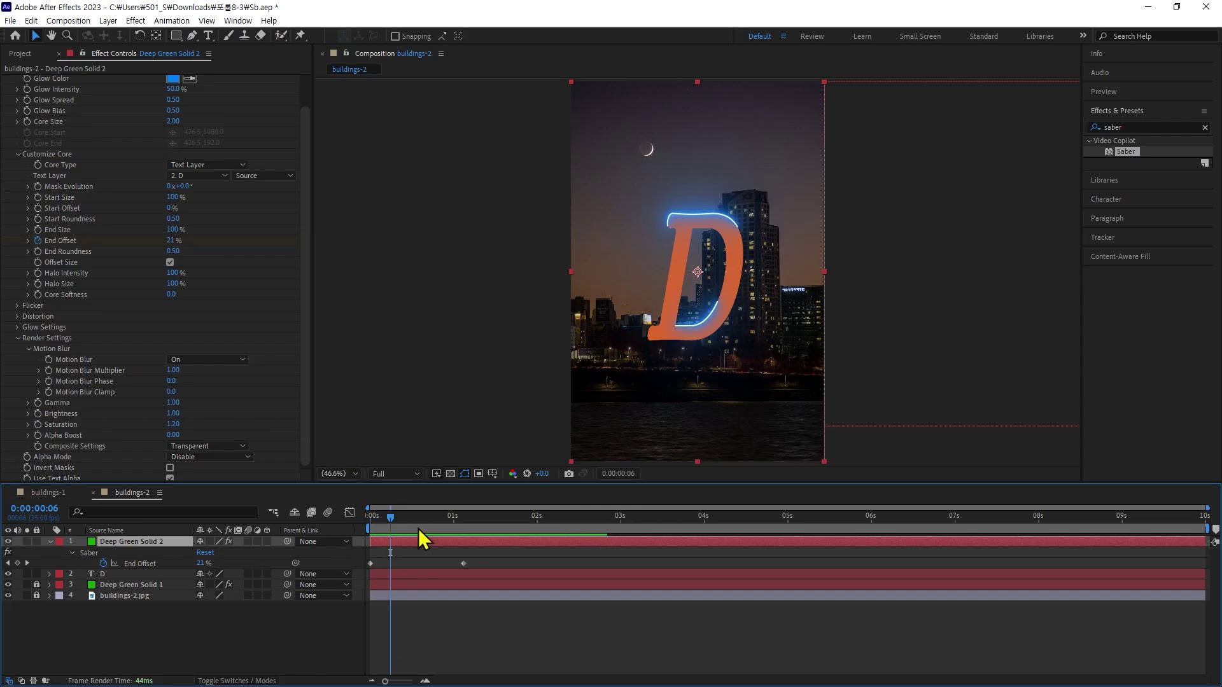
# Shift the saber solid and D layers later so D enters near 2.5 s
pyautogui.moveTo(390, 512)
pyautogui.mouseDown()
pyautogui.moveTo(352, 517)
pyautogui.moveTo(455, 544)
pyautogui.mouseUp()
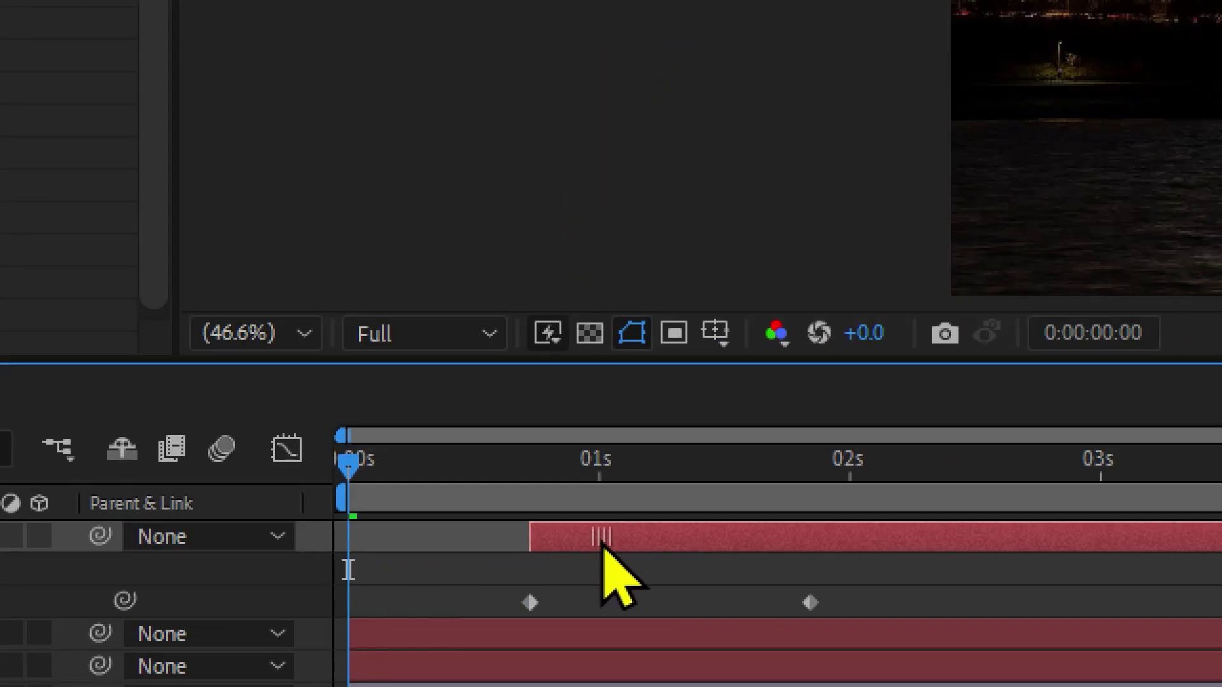
pyautogui.moveTo(603, 544); pyautogui.dragTo(672, 553)
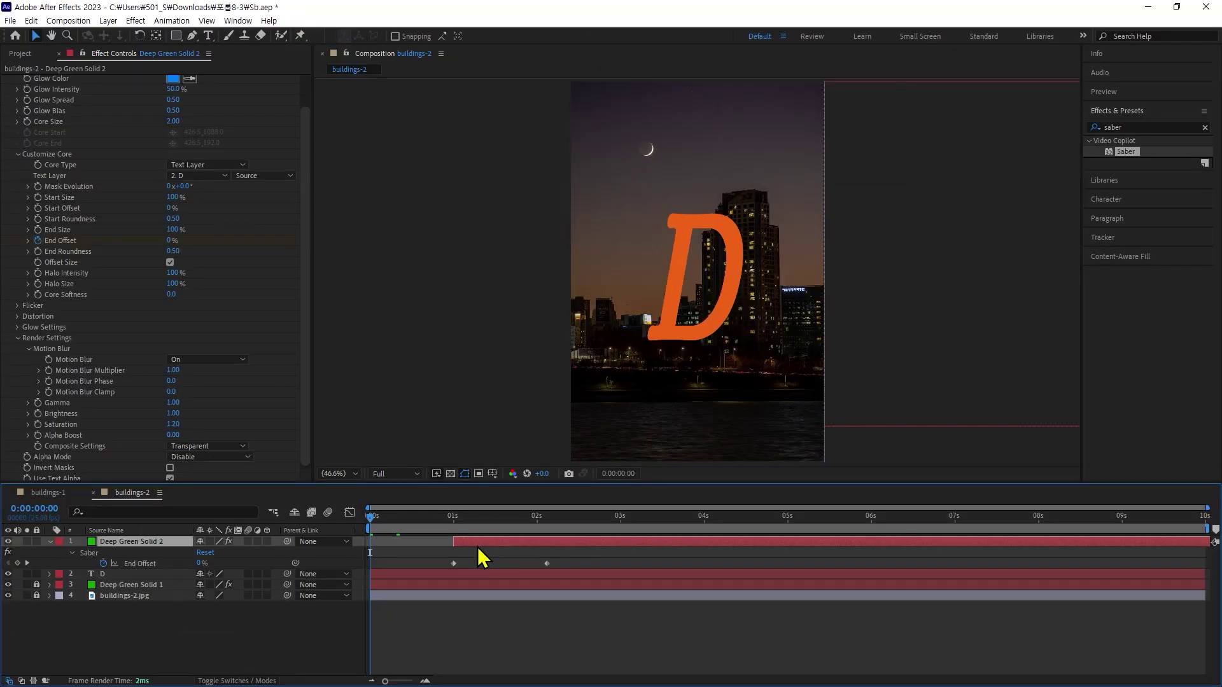
pyautogui.click(445, 575)
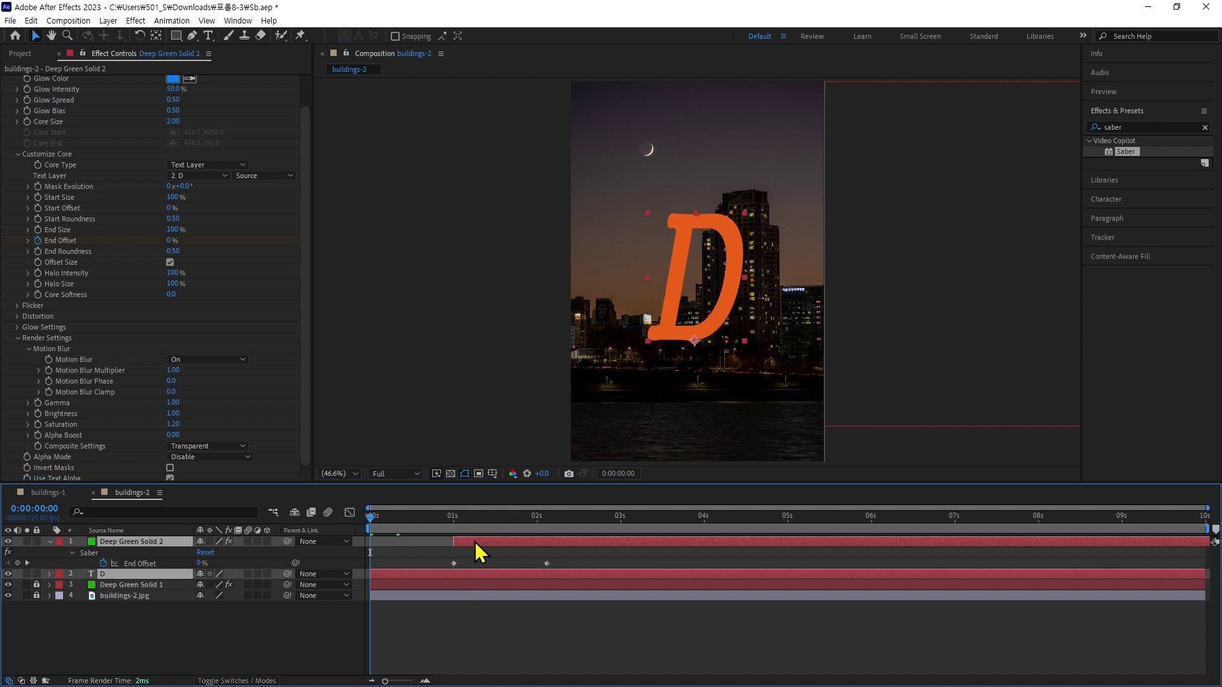
pyautogui.moveTo(475, 542); pyautogui.dragTo(912, 569)
pyautogui.moveTo(845, 525)
pyautogui.mouseDown()
pyautogui.moveTo(315, 536)
pyautogui.moveTo(584, 515)
pyautogui.mouseUp()
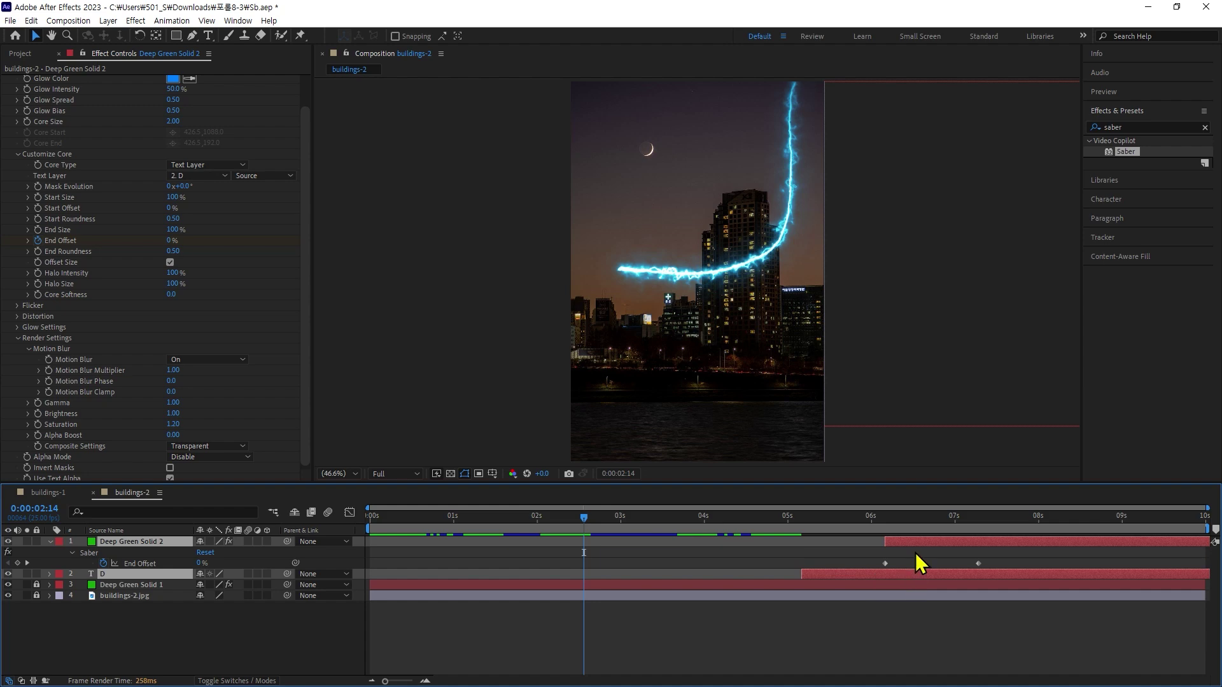
pyautogui.moveTo(922, 544); pyautogui.dragTo(830, 543)
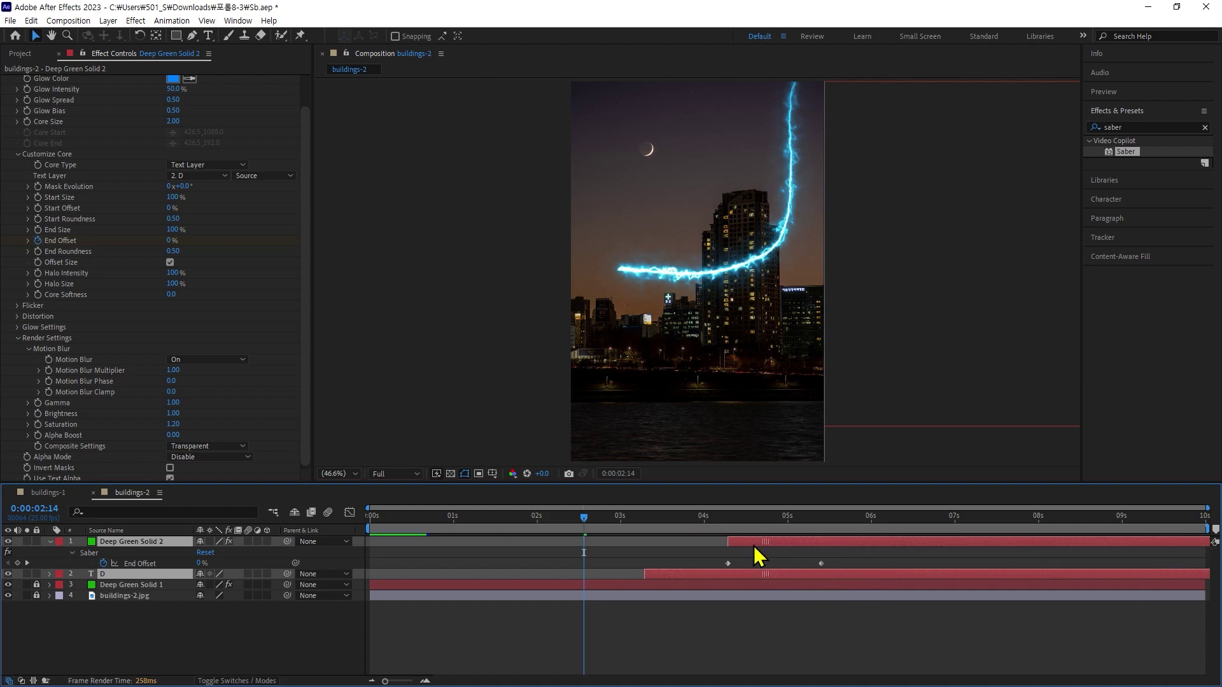
pyautogui.moveTo(755, 546); pyautogui.dragTo(706, 552)
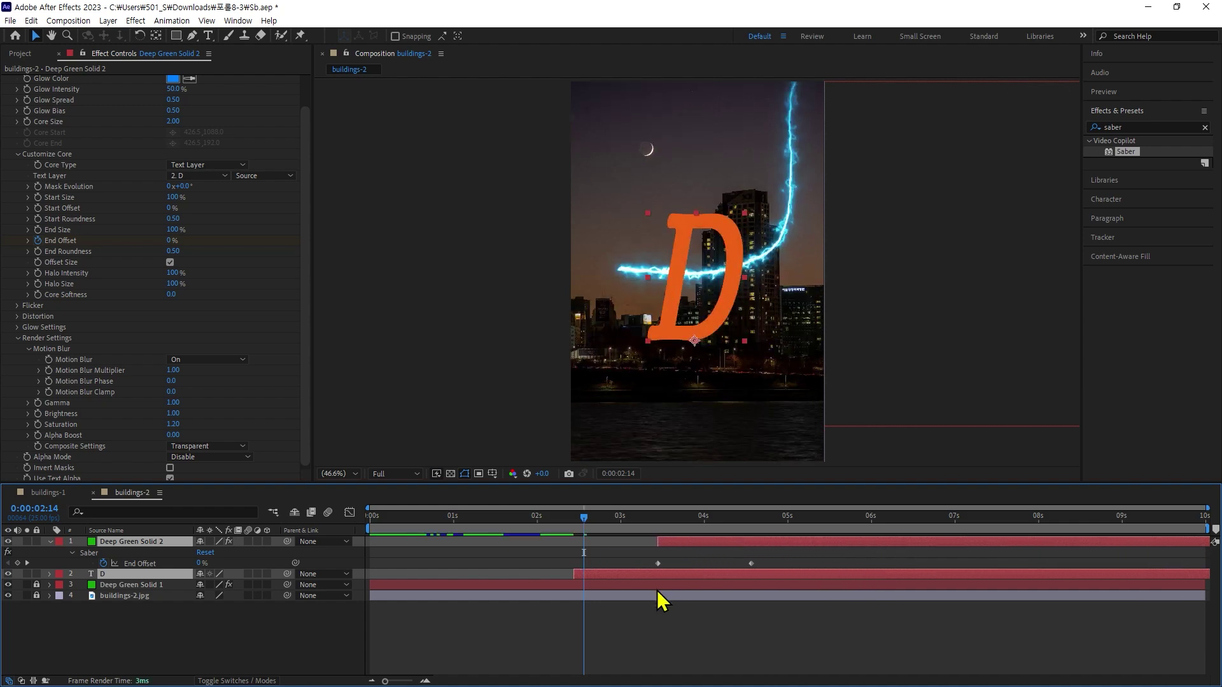
pyautogui.click(634, 623)
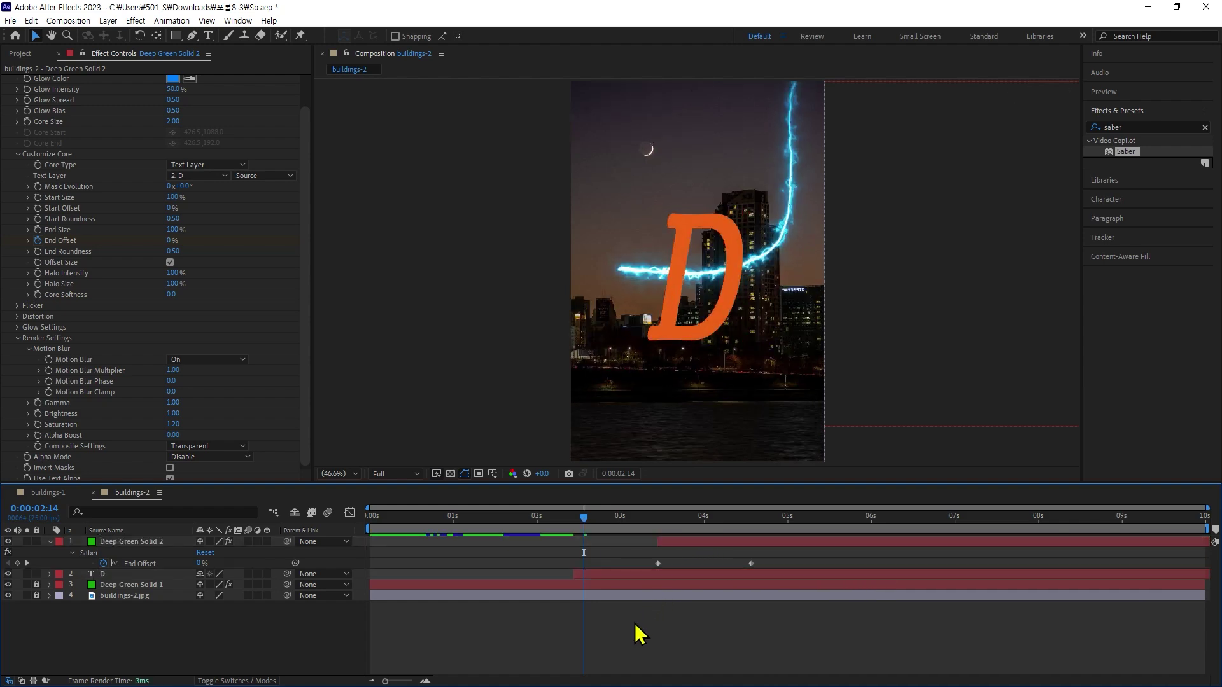
pyautogui.click(685, 340)
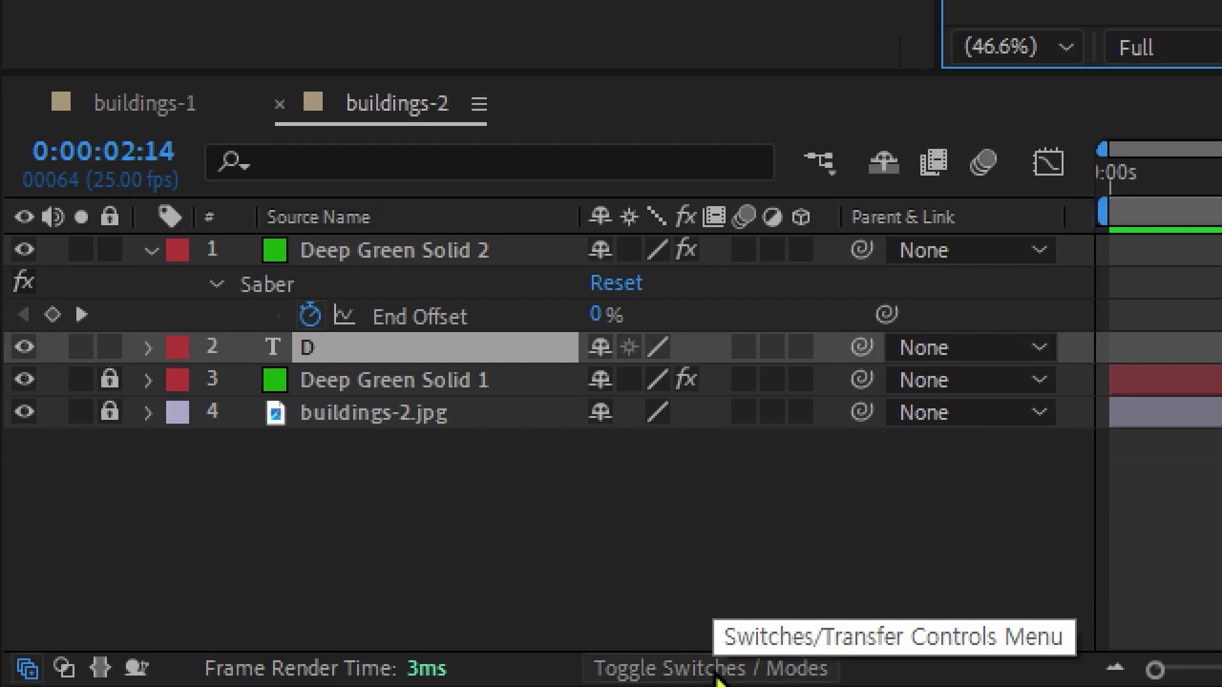
# Set the D text layer's blend mode to Overlay
pyautogui.click(796, 668)
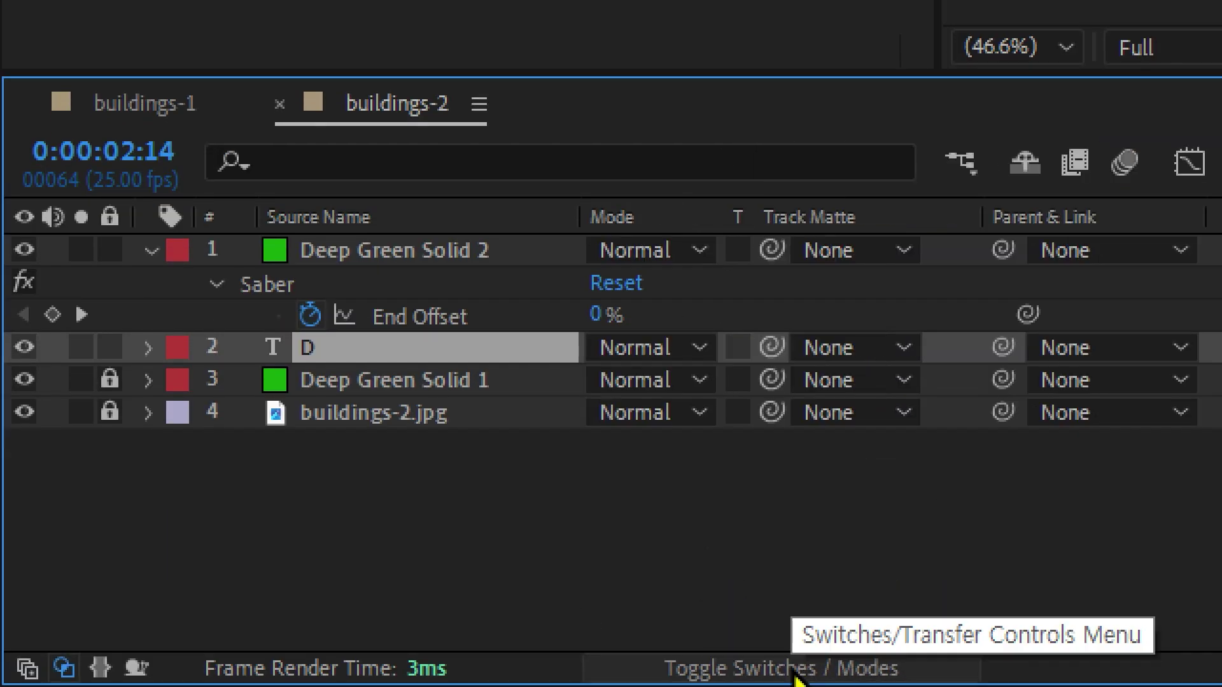
pyautogui.click(700, 348)
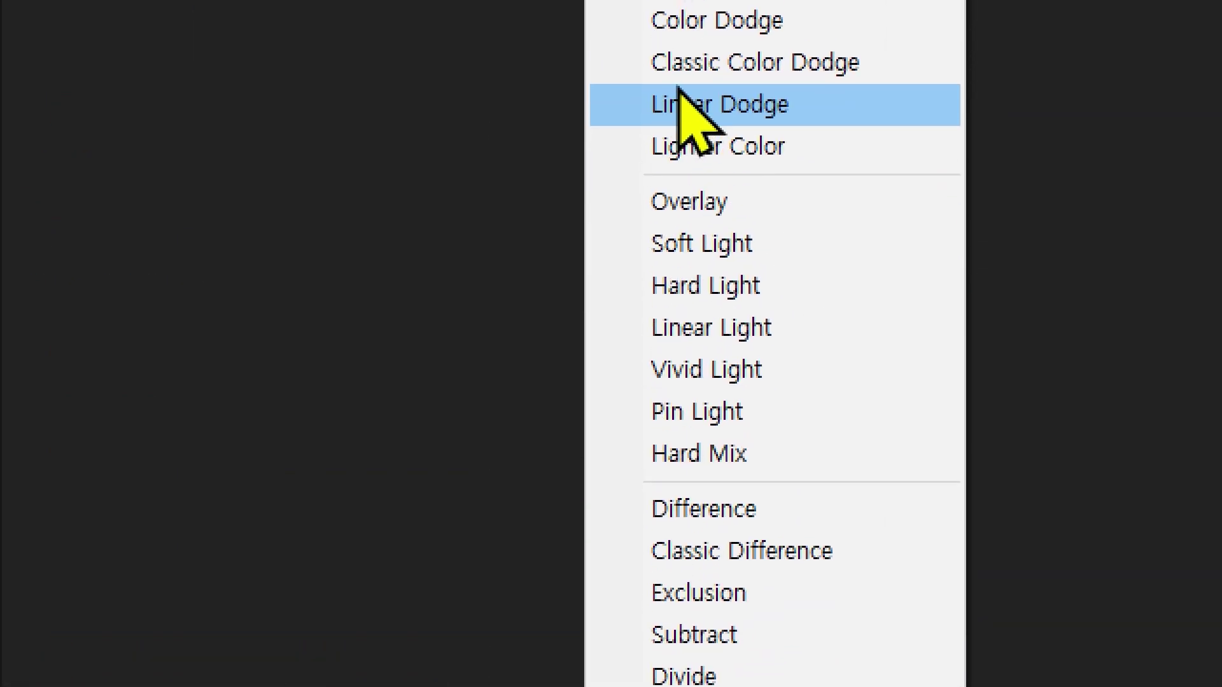
pyautogui.click(690, 203)
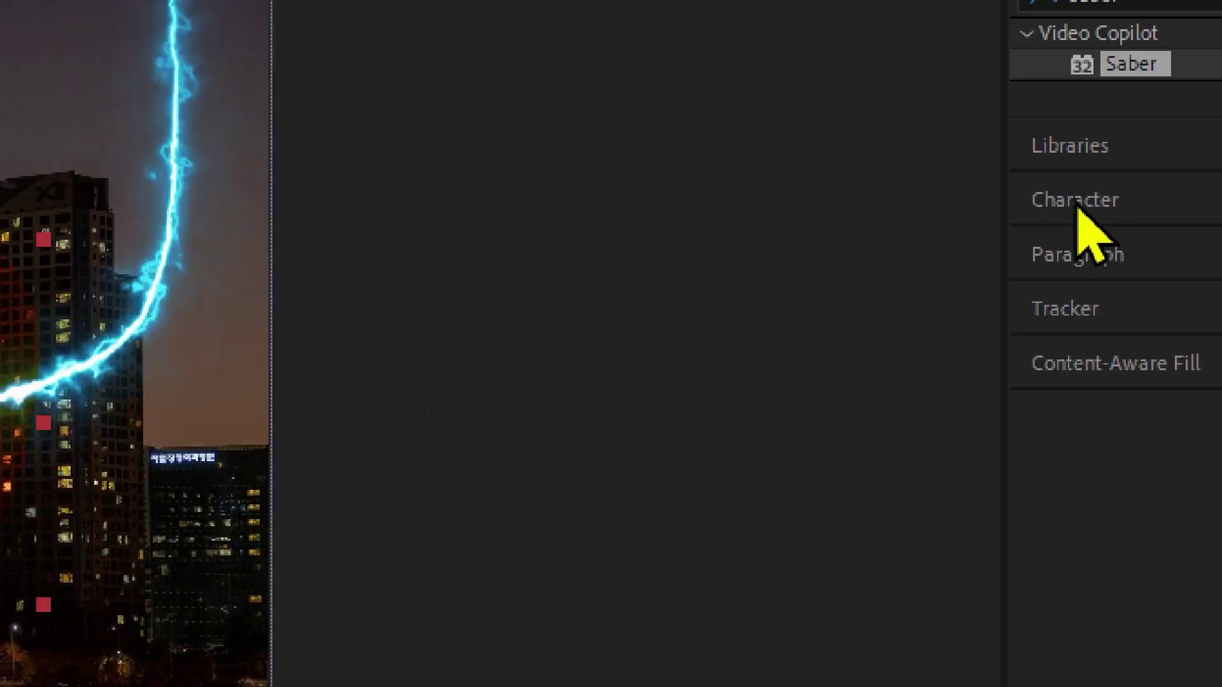
# Change the D's fill colour from orange to white
pyautogui.click(1106, 199)
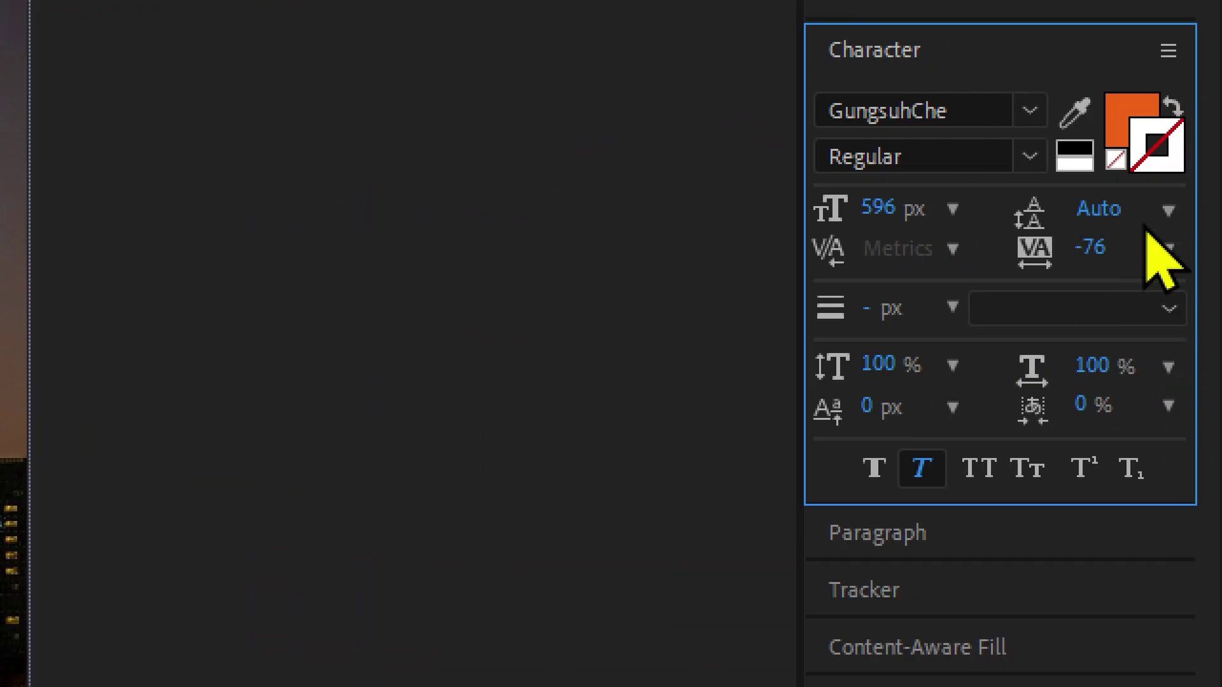
pyautogui.click(1082, 159)
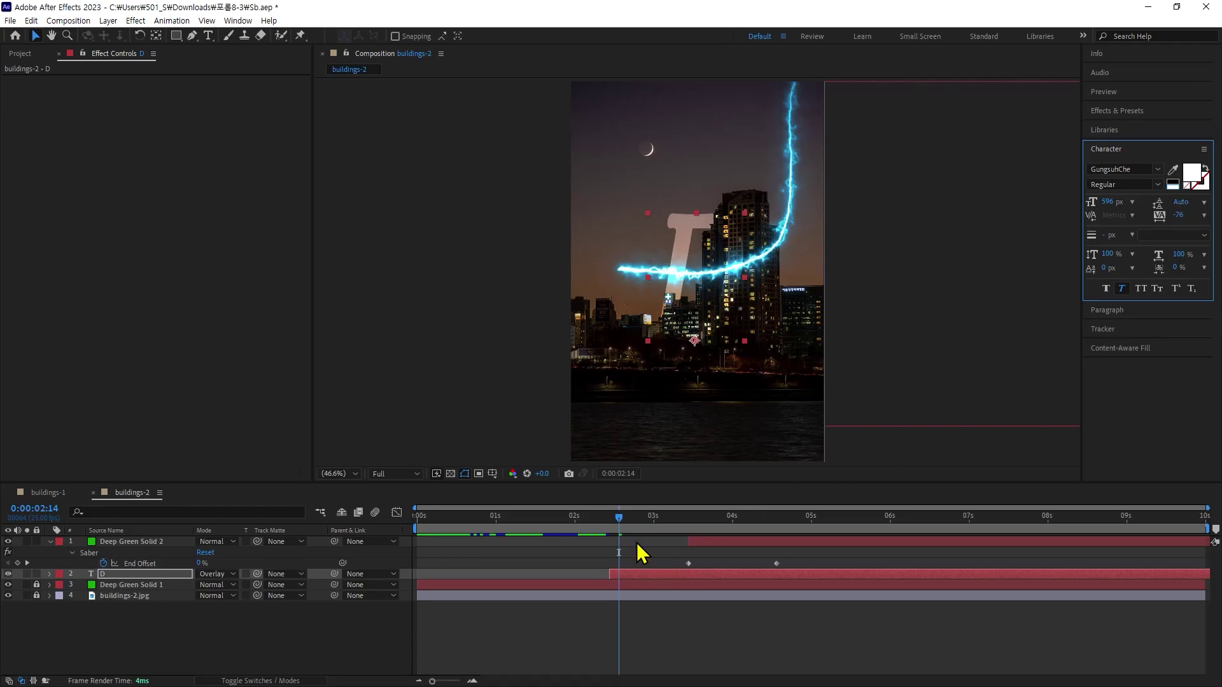
pyautogui.moveTo(622, 518)
pyautogui.mouseDown()
pyautogui.moveTo(733, 514)
pyautogui.moveTo(676, 517)
pyautogui.moveTo(716, 515)
pyautogui.mouseUp()
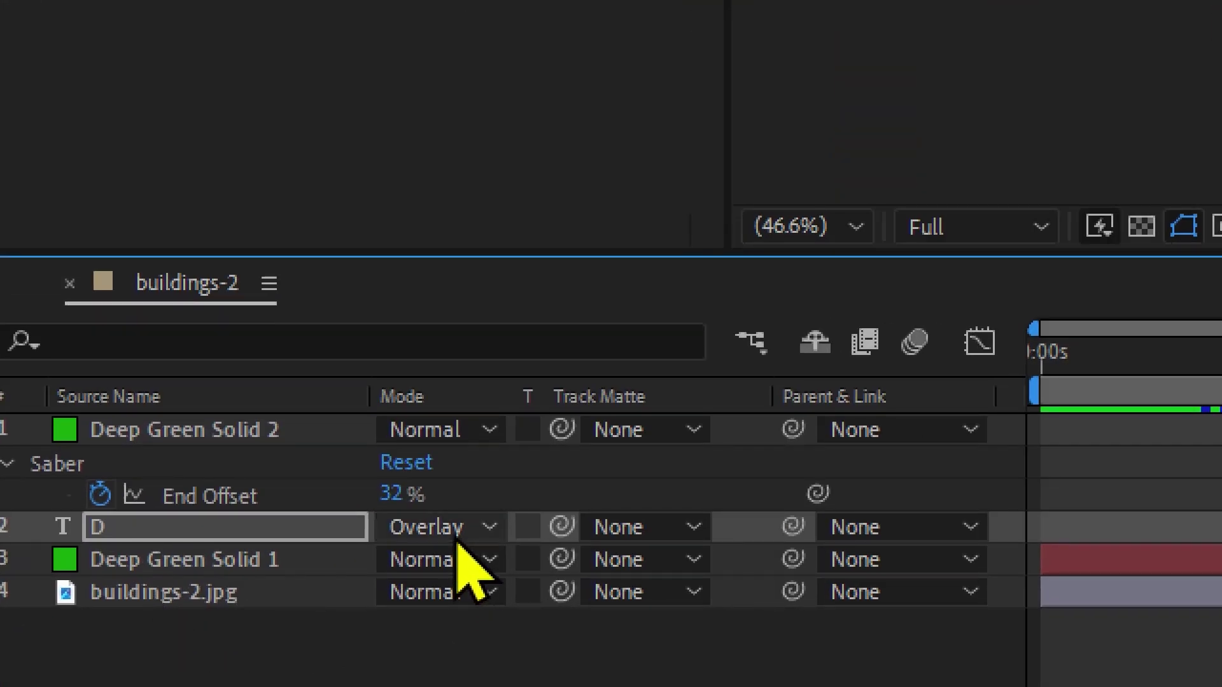
pyautogui.click(222, 577)
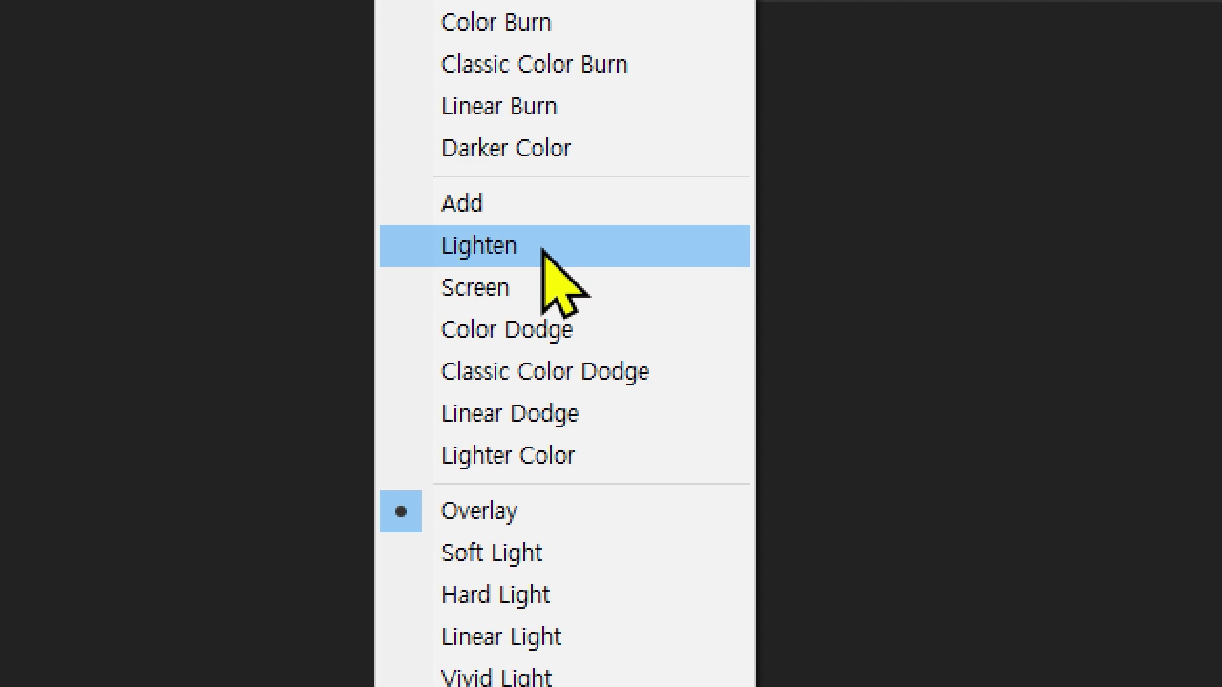
# Set the D layer's blend mode to Add and review the saber animation
pyautogui.click(546, 202)
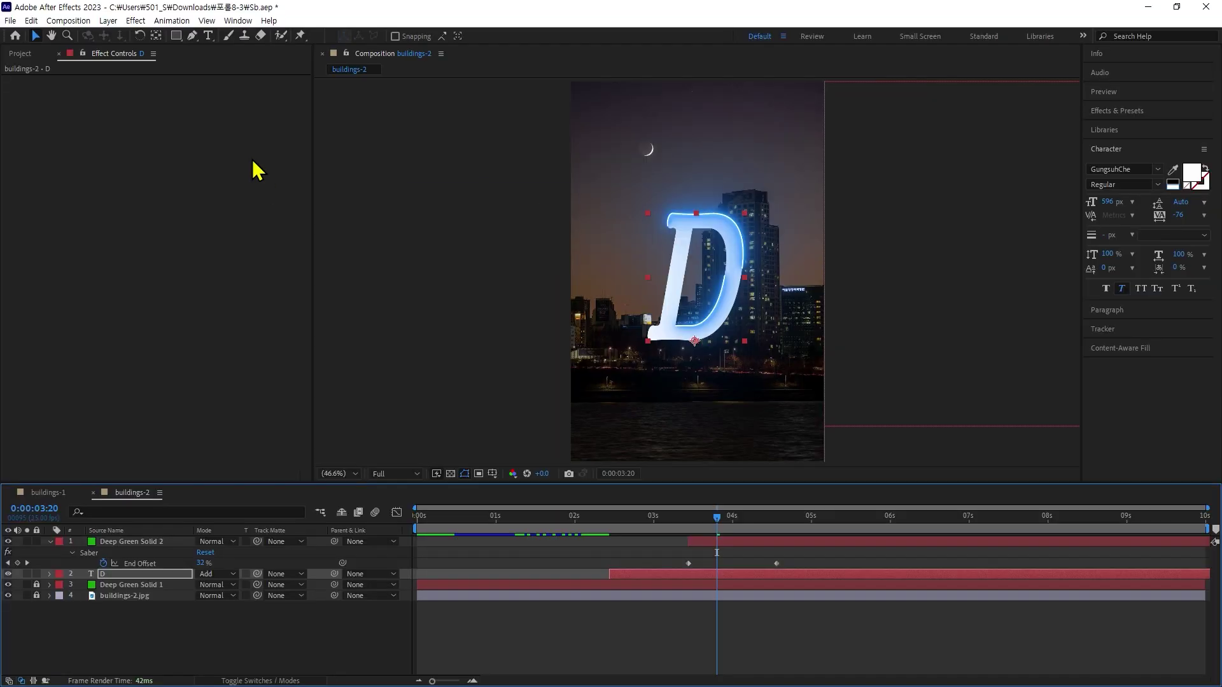
pyautogui.moveTo(712, 516)
pyautogui.mouseDown()
pyautogui.moveTo(561, 516)
pyautogui.moveTo(764, 518)
pyautogui.moveTo(666, 523)
pyautogui.mouseUp()
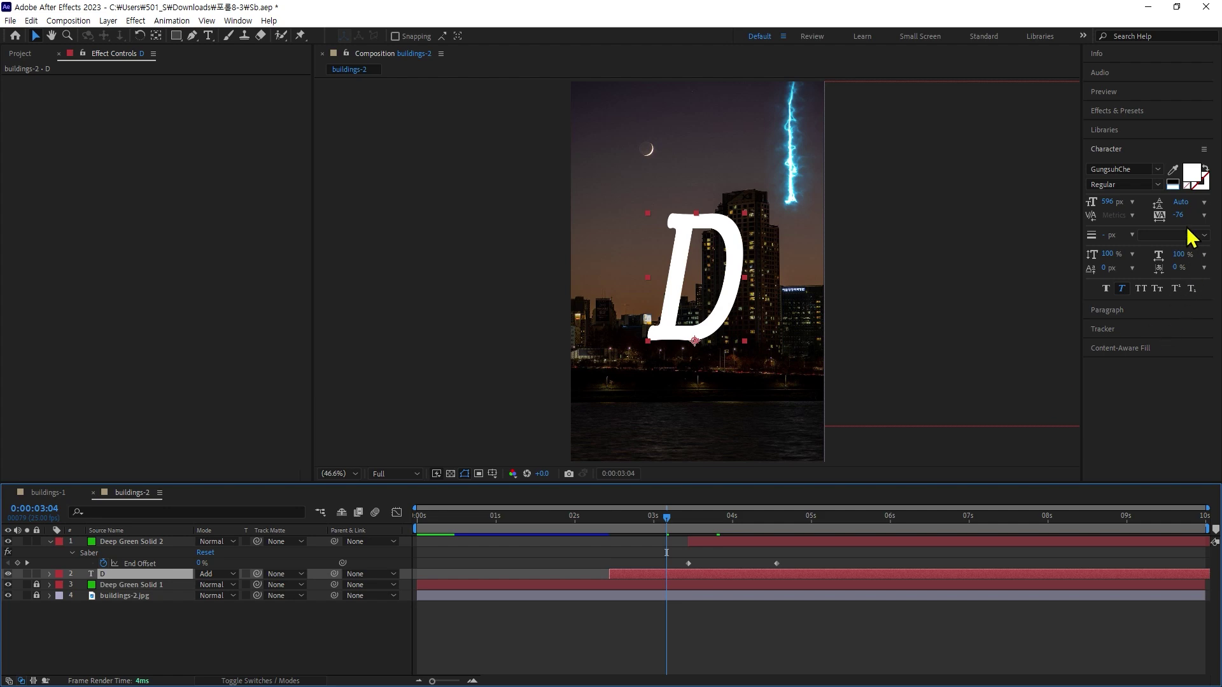
# Eyedrop the lightning's cyan-blue (30ADD7) as the D text's fill colour
pyautogui.click(1189, 176)
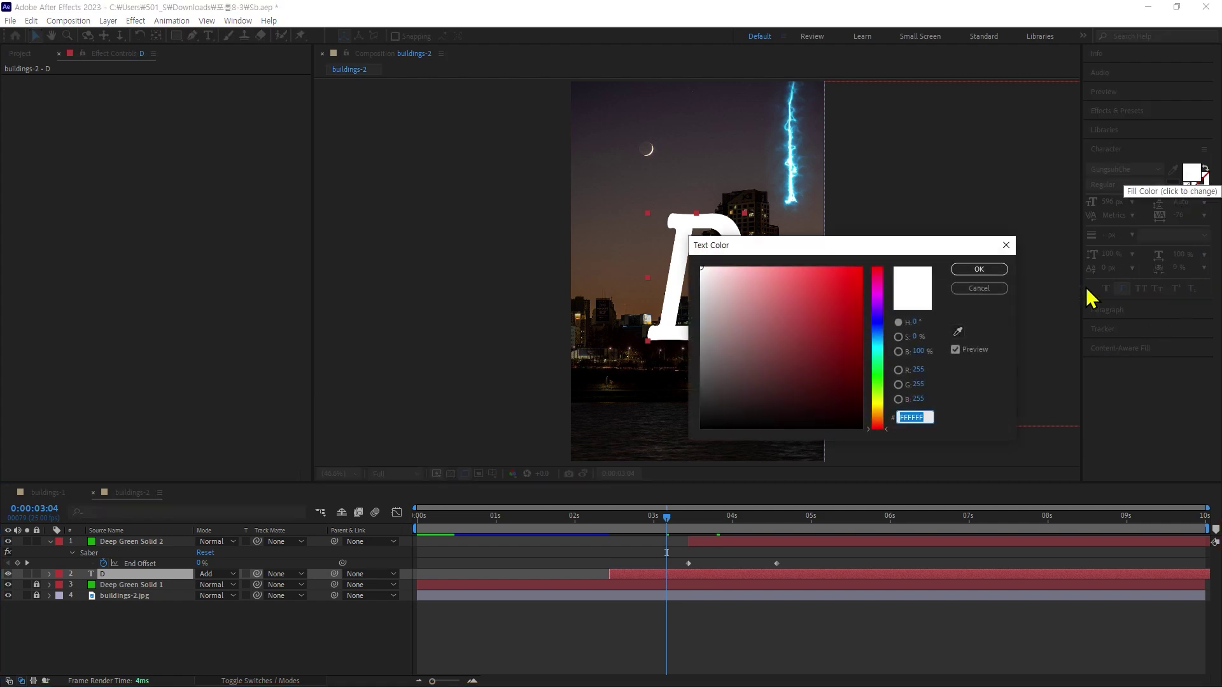
pyautogui.click(957, 331)
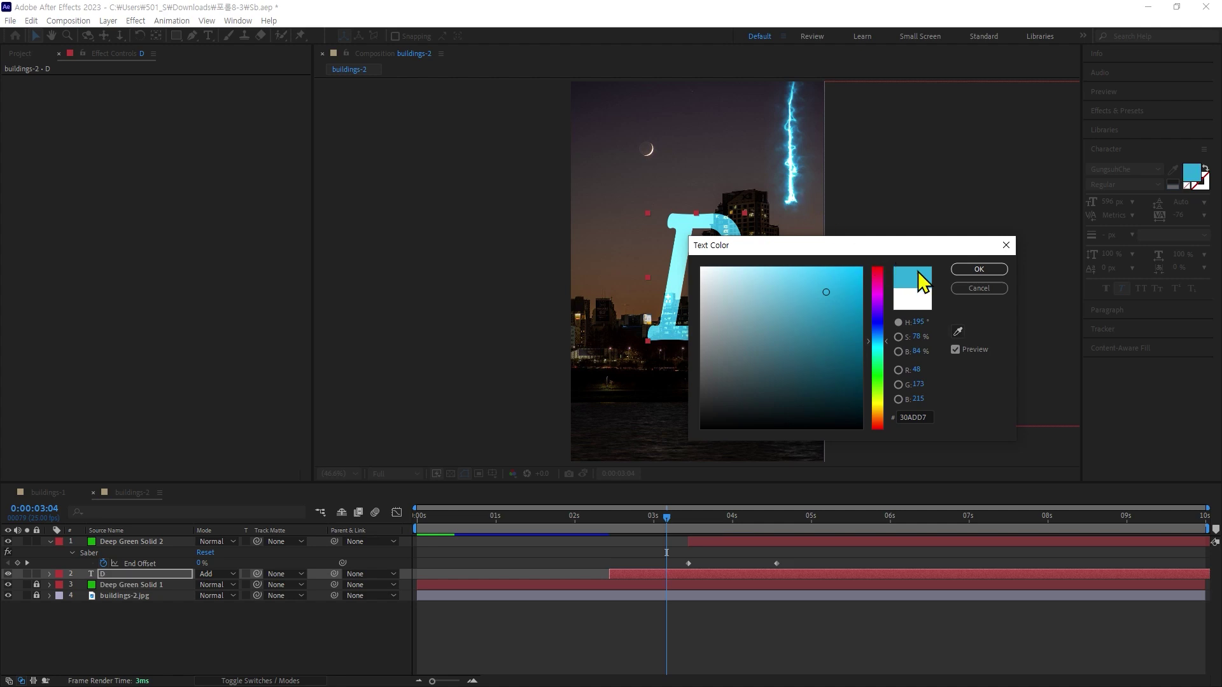
pyautogui.click(964, 272)
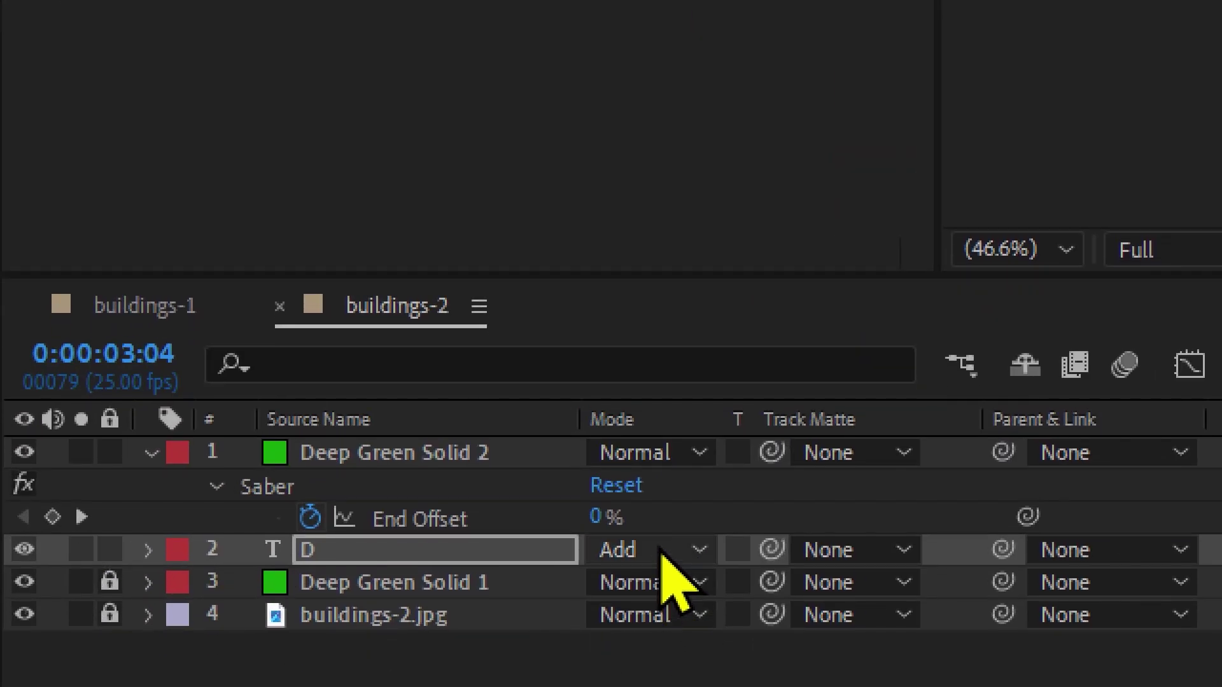
pyautogui.click(662, 551)
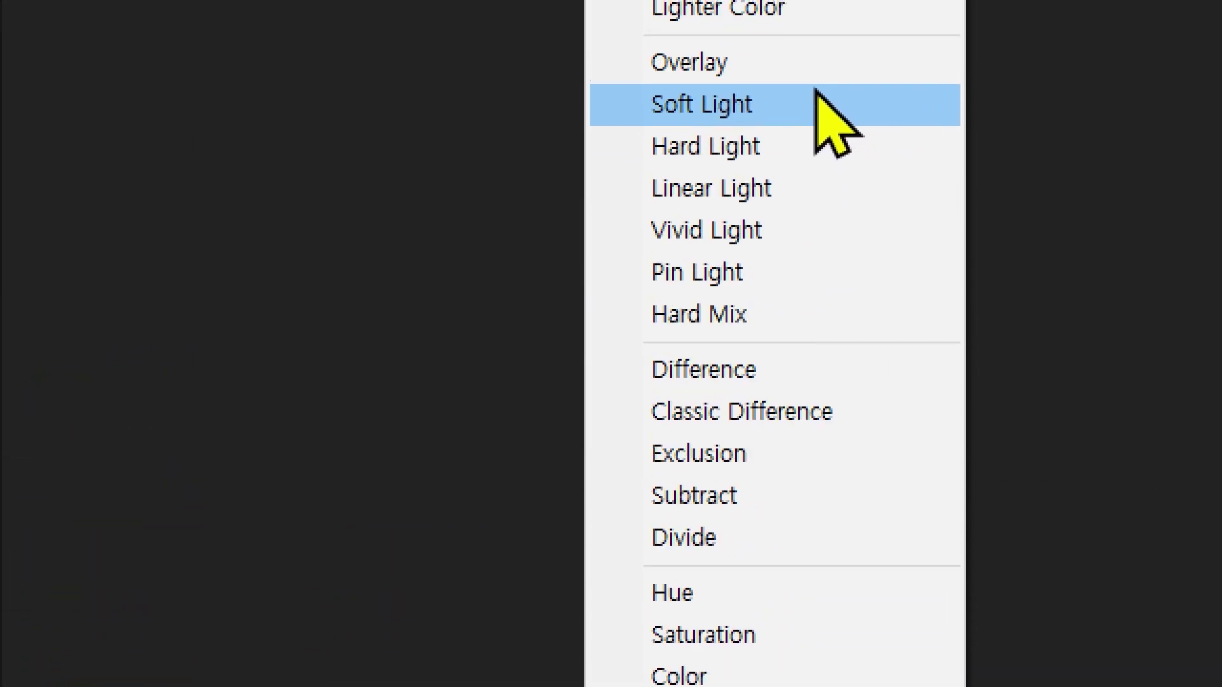
pyautogui.click(788, 136)
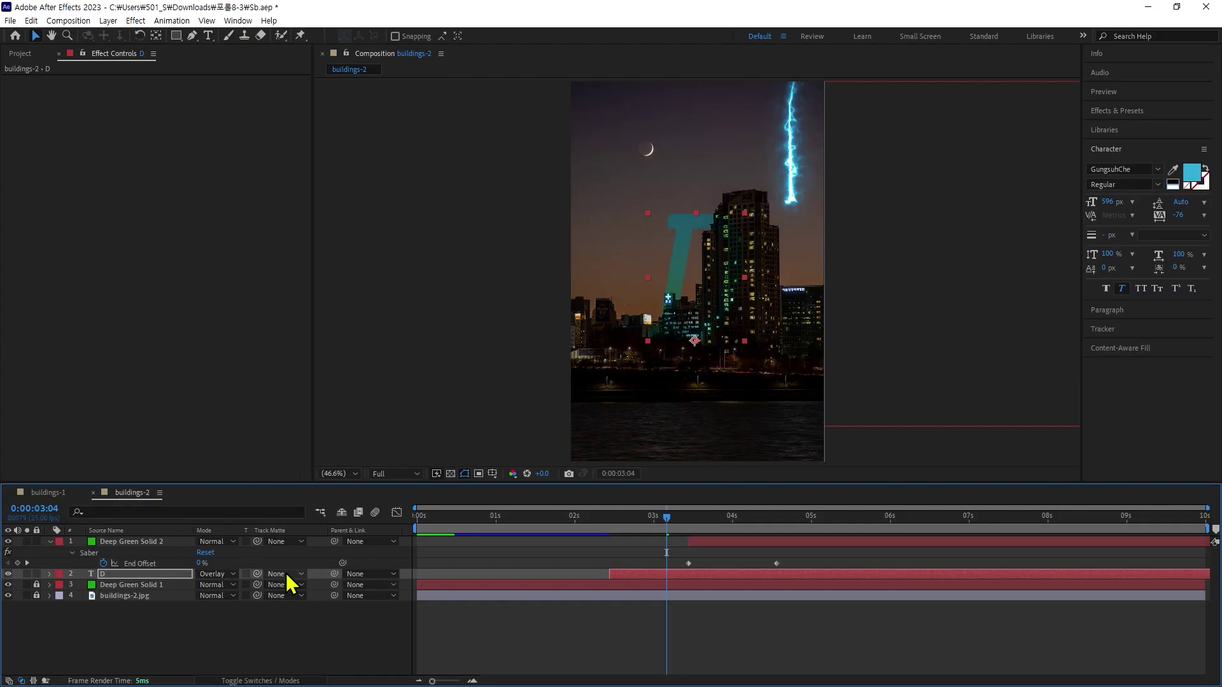
pyautogui.hotkey('shift', '-')
pyautogui.hotkey('shift', '-')
pyautogui.hotkey('shift', '-')
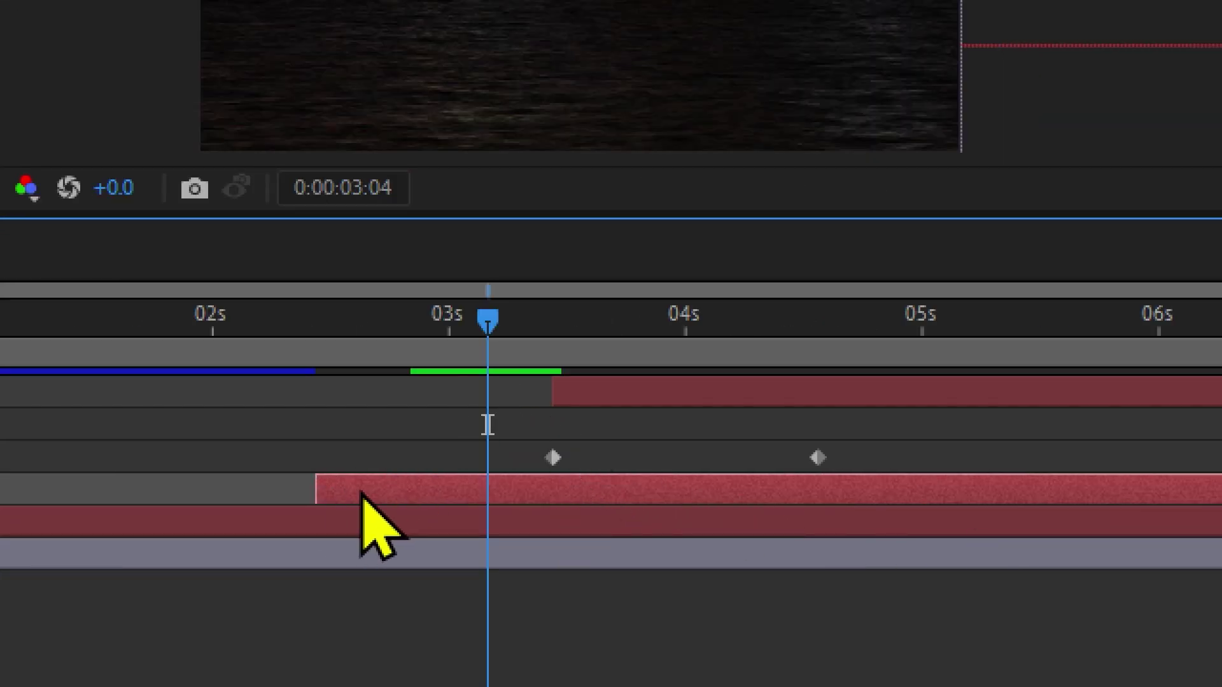
# Shift the D layer slightly later and key its Opacity at 100% at 0:00:03:11
pyautogui.moveTo(364, 494); pyautogui.dragTo(403, 498)
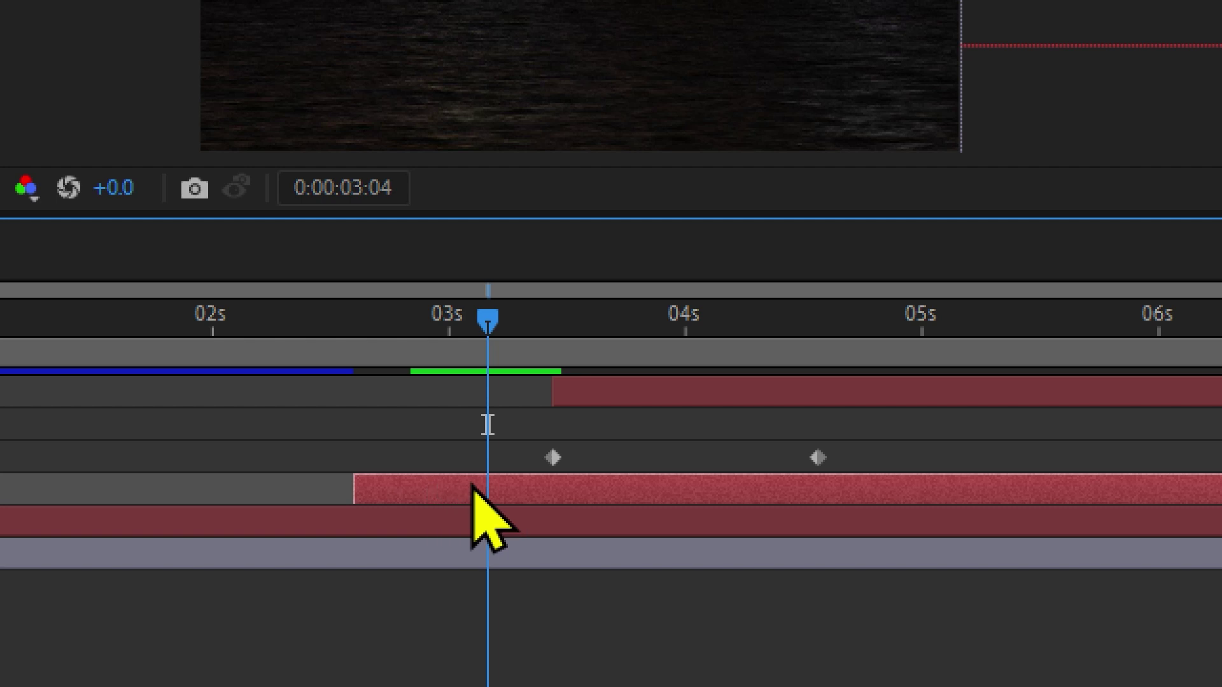
pyautogui.press('k')
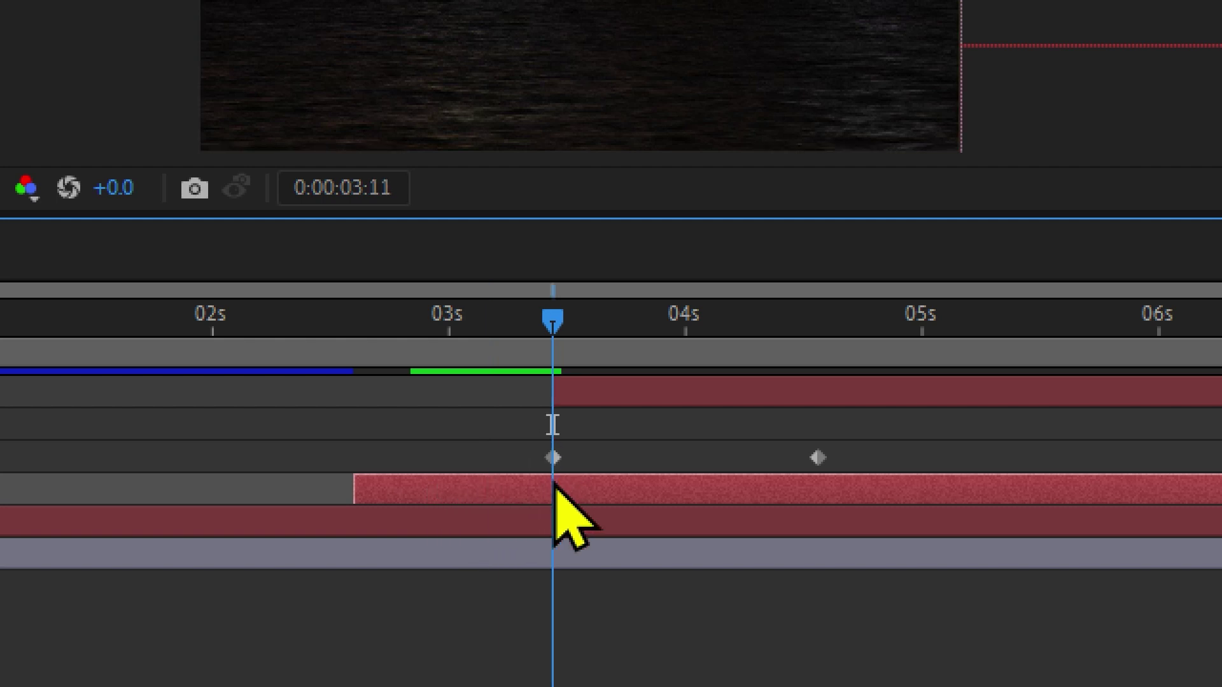
pyautogui.press('Return')
pyautogui.write('D')
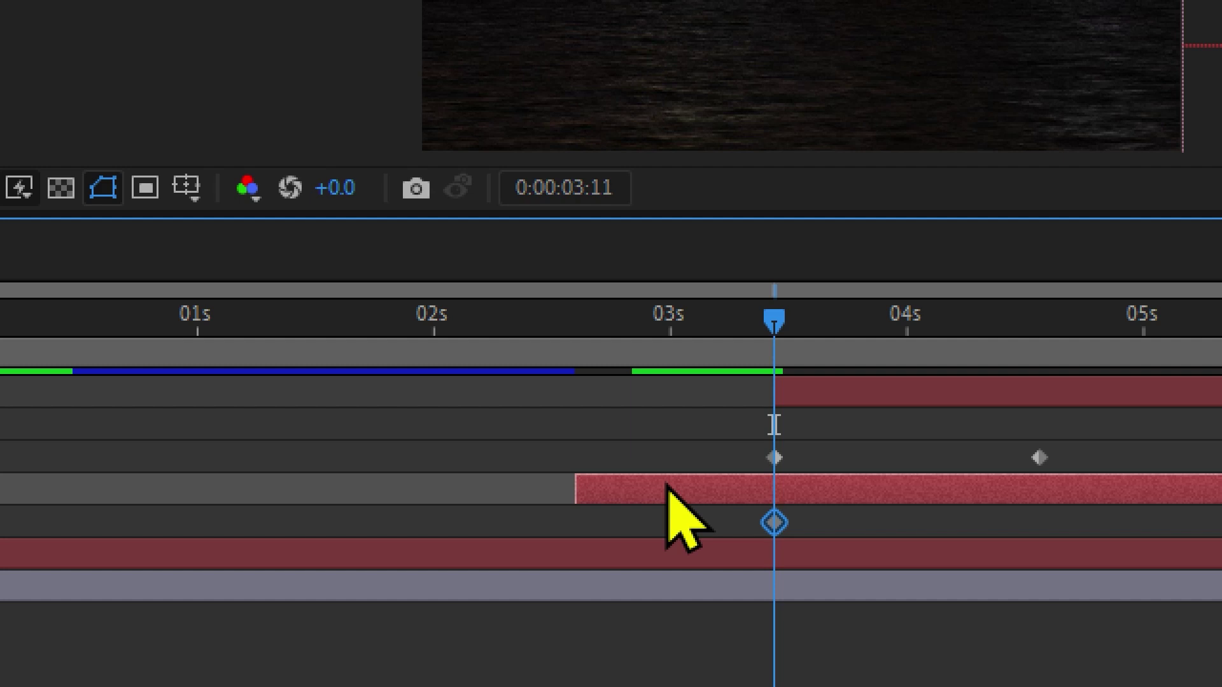
# Key the D layer's Opacity at 0% at its start so it fades in, and shift Deep Green Solid 2 earlier
pyautogui.press('i')
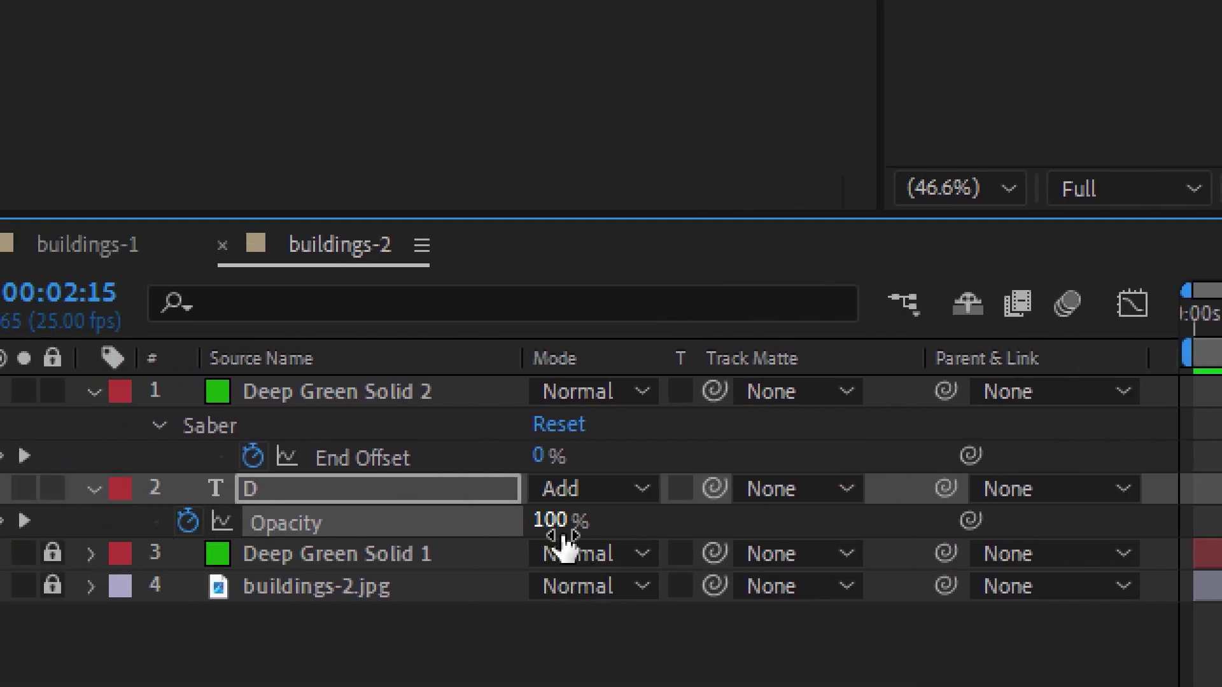
pyautogui.click(552, 520)
pyautogui.write('0')
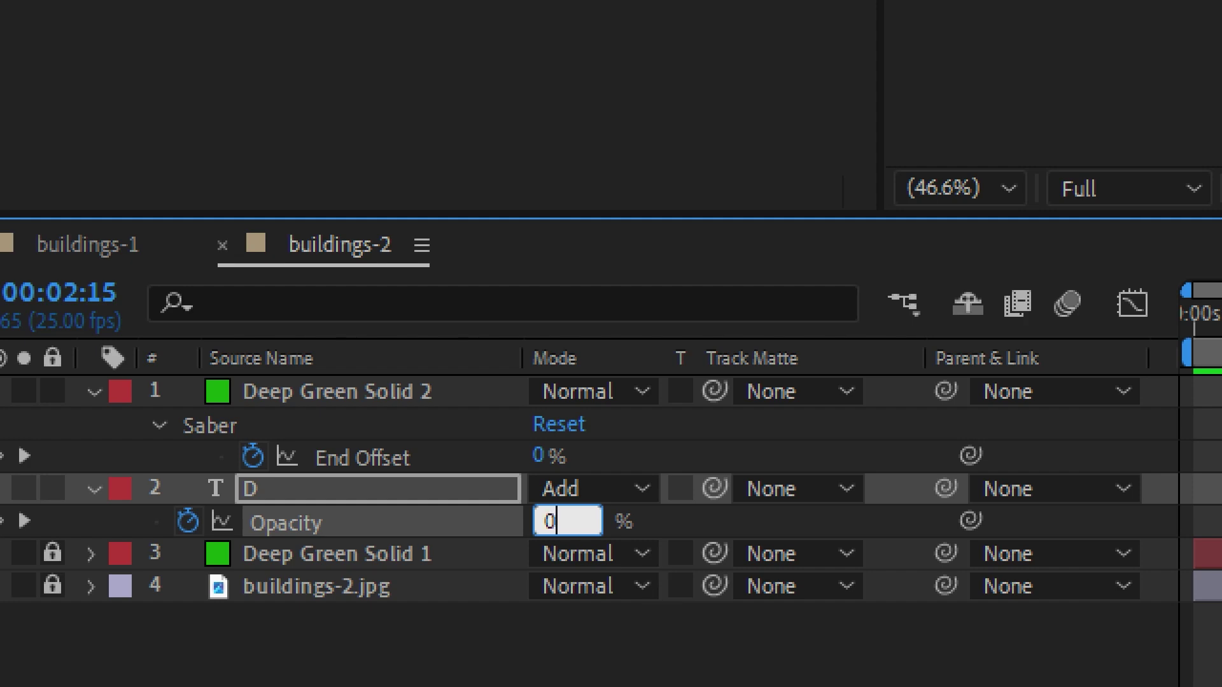
pyautogui.press('Return')
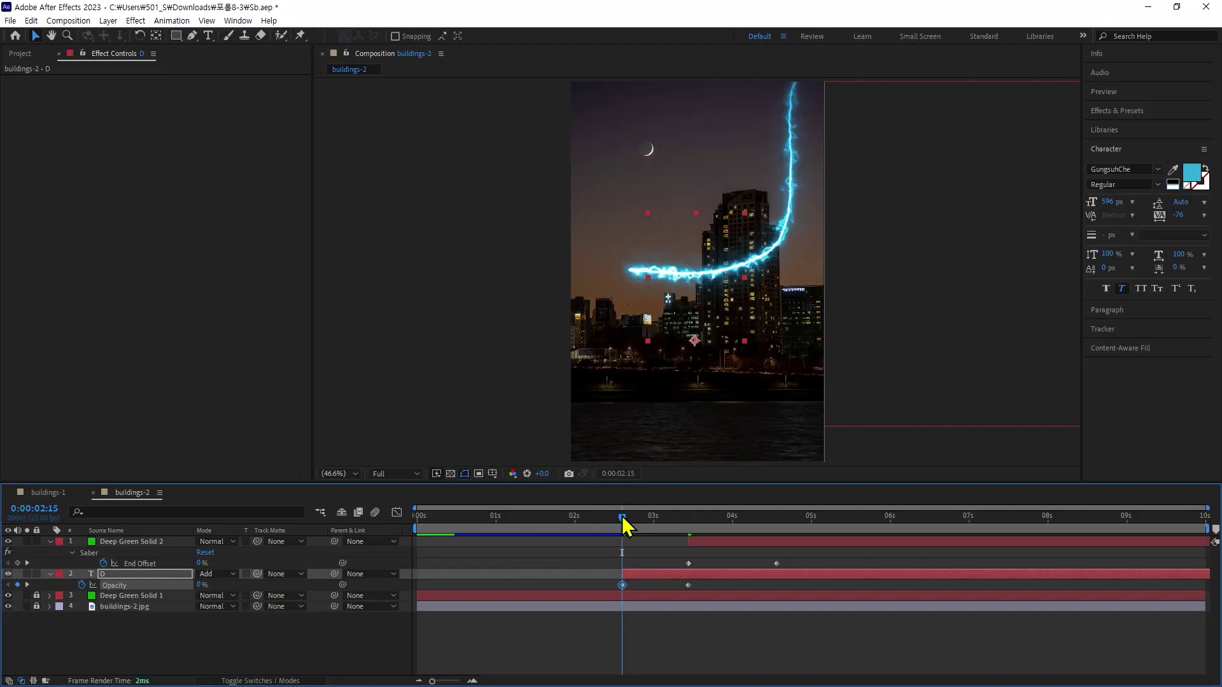
pyautogui.moveTo(621, 515); pyautogui.dragTo(693, 499)
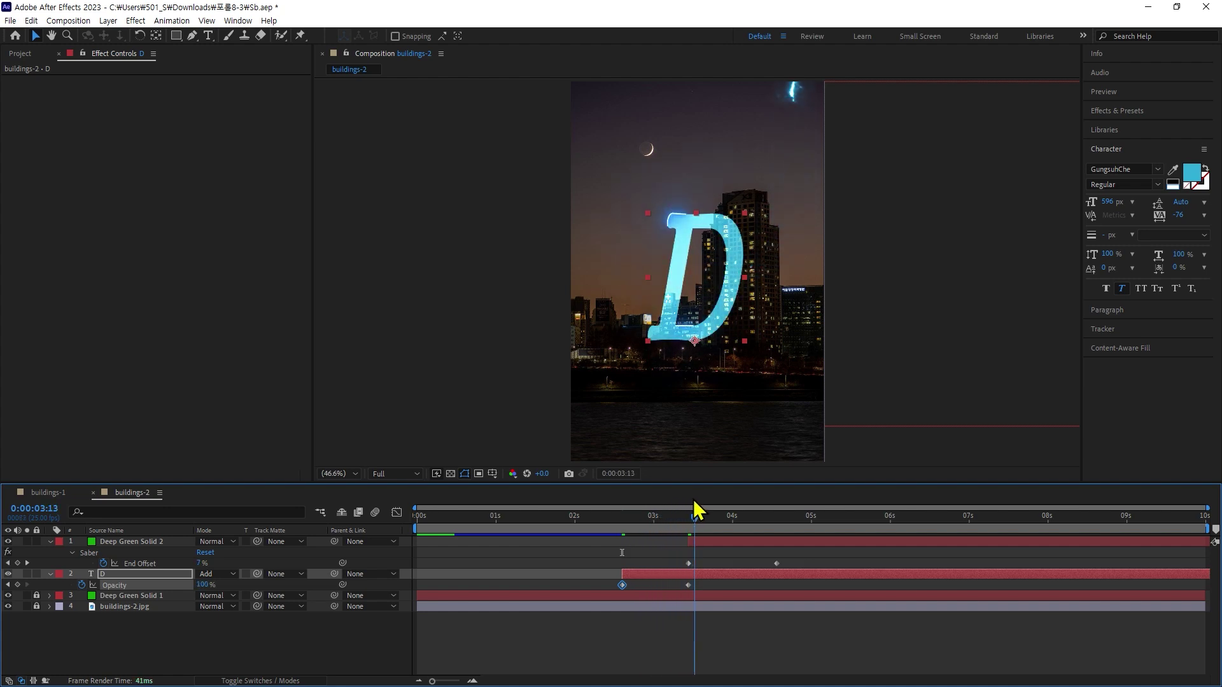
pyautogui.moveTo(713, 542)
pyautogui.mouseDown()
pyautogui.moveTo(678, 545)
pyautogui.moveTo(663, 518)
pyautogui.moveTo(761, 517)
pyautogui.mouseUp()
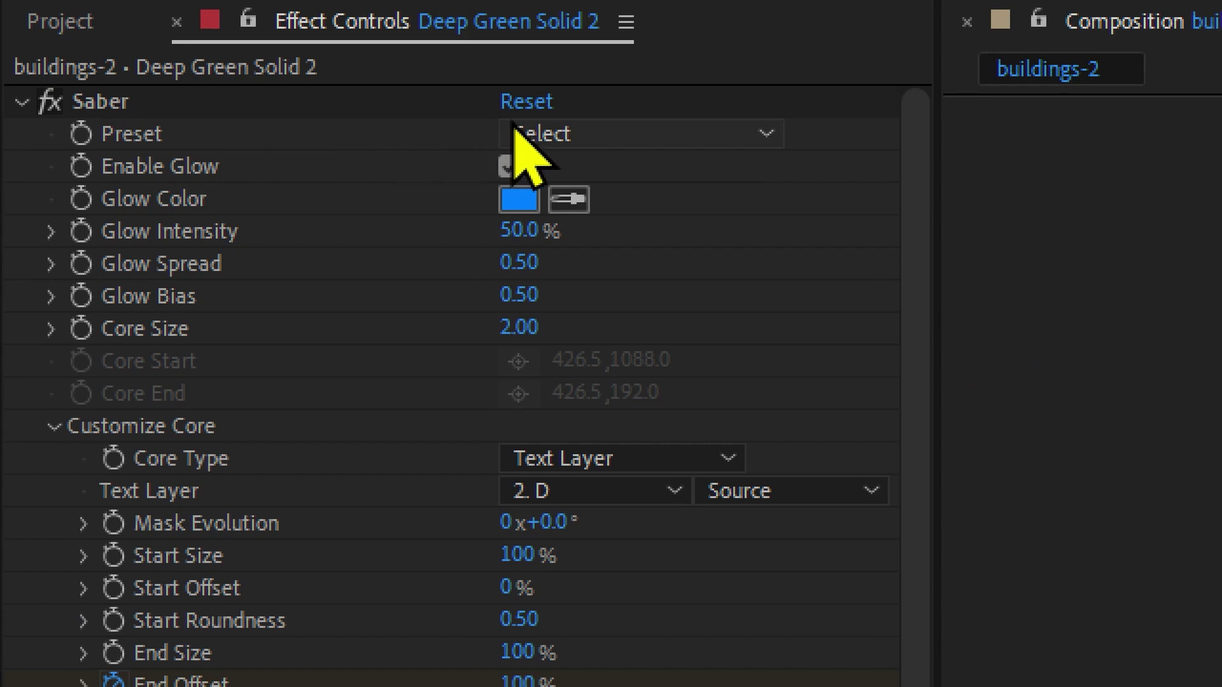
# Apply the Electric Saber preset to Deep Green Solid 2 and scrub to preview the blue glow
pyautogui.click(630, 135)
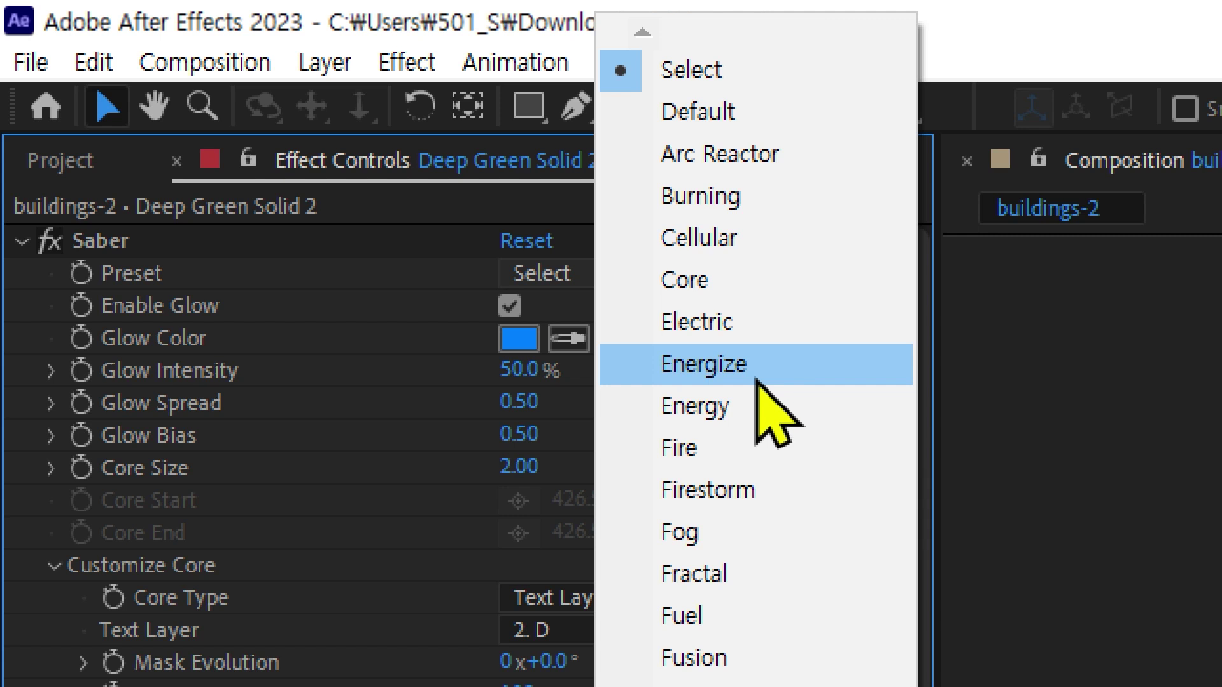
pyautogui.click(738, 324)
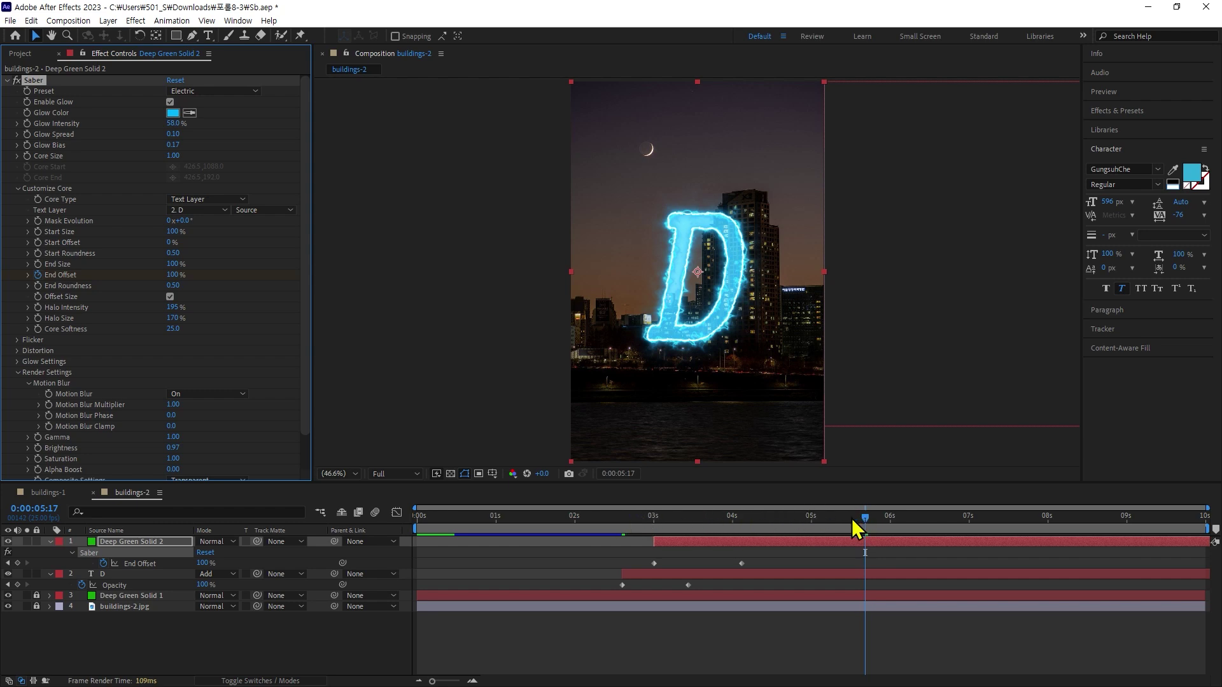
pyautogui.moveTo(677, 516); pyautogui.dragTo(955, 496)
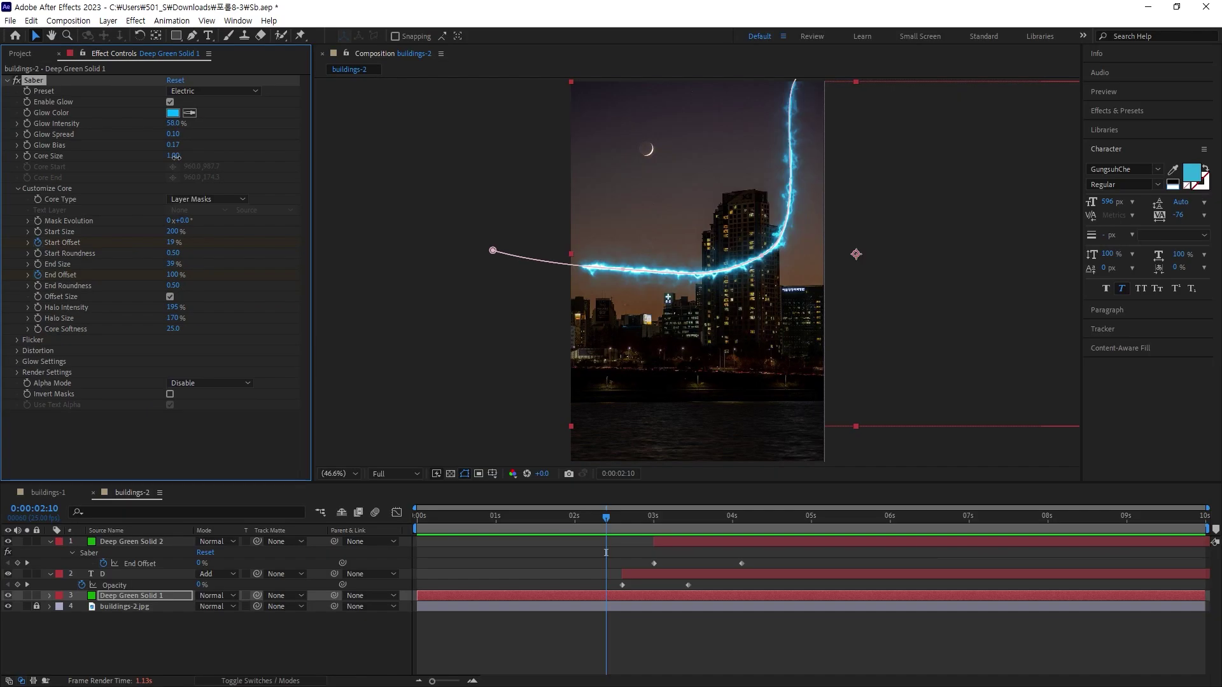
# Raise Deep Green Solid 1's Saber Core Size to 31.30 and review the earlier frames
pyautogui.moveTo(175, 156)
pyautogui.mouseDown()
pyautogui.moveTo(493, 121)
pyautogui.moveTo(354, 144)
pyautogui.mouseUp()
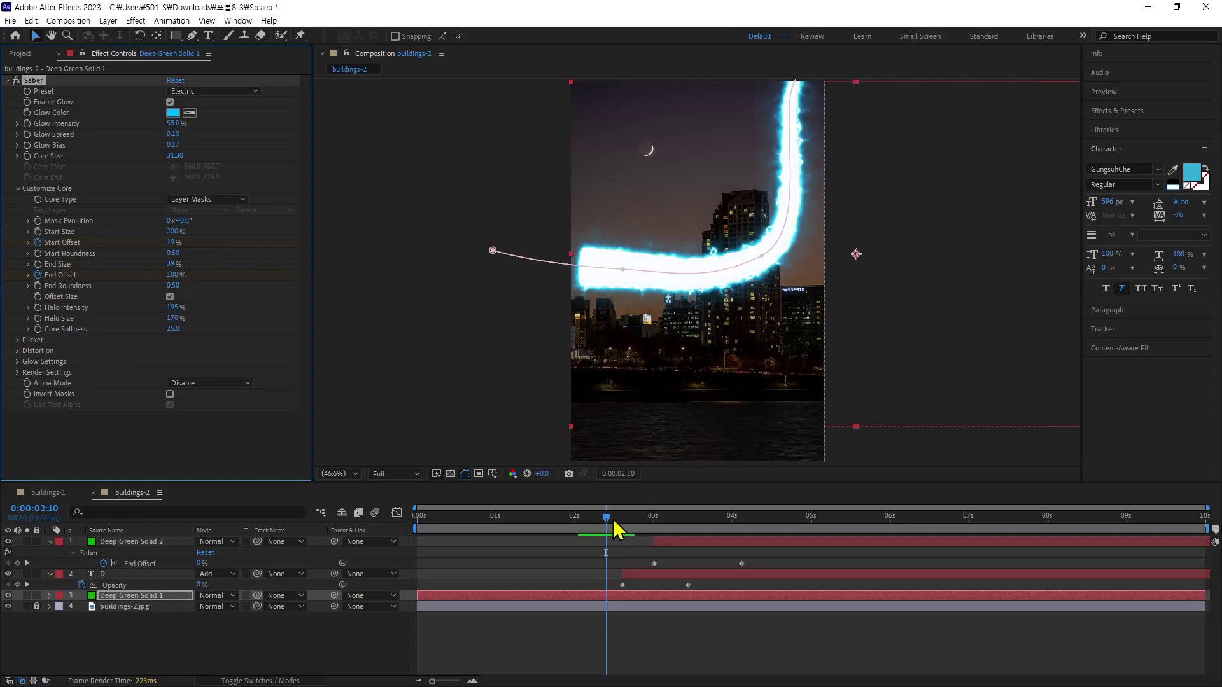
pyautogui.moveTo(604, 517)
pyautogui.mouseDown()
pyautogui.moveTo(471, 511)
pyautogui.moveTo(622, 509)
pyautogui.moveTo(601, 509)
pyautogui.mouseUp()
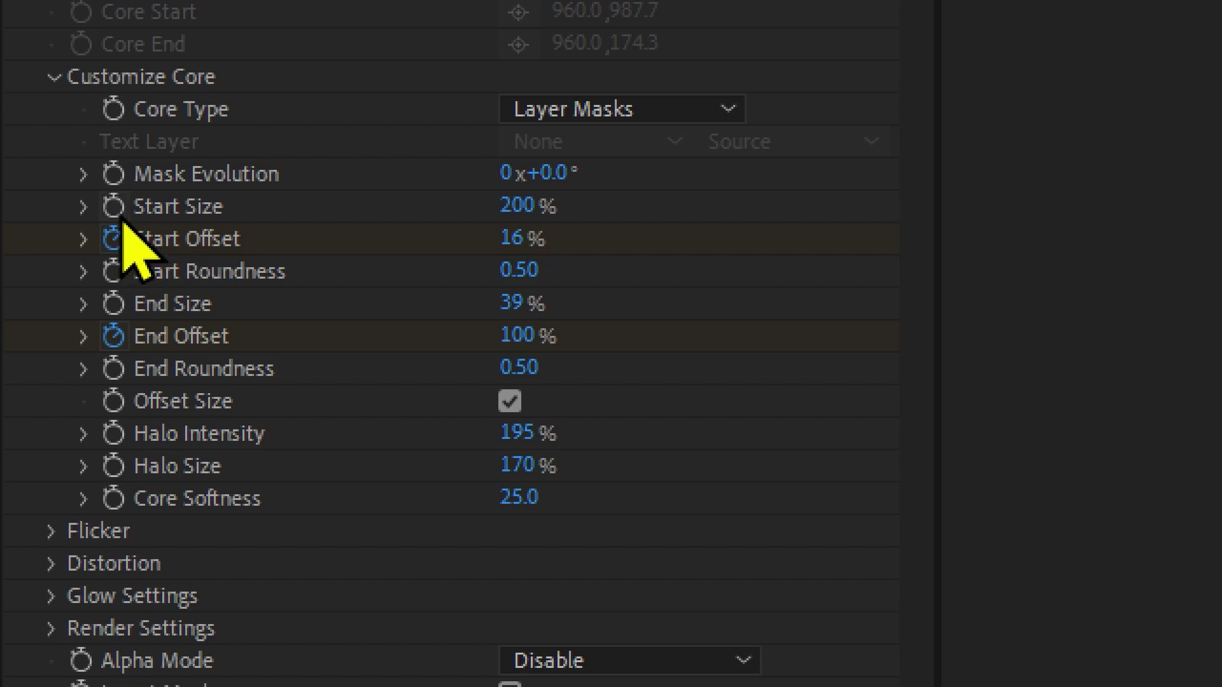
# Enable Start Size keyframing and scrub the value down from 200% at 2:15
pyautogui.click(116, 211)
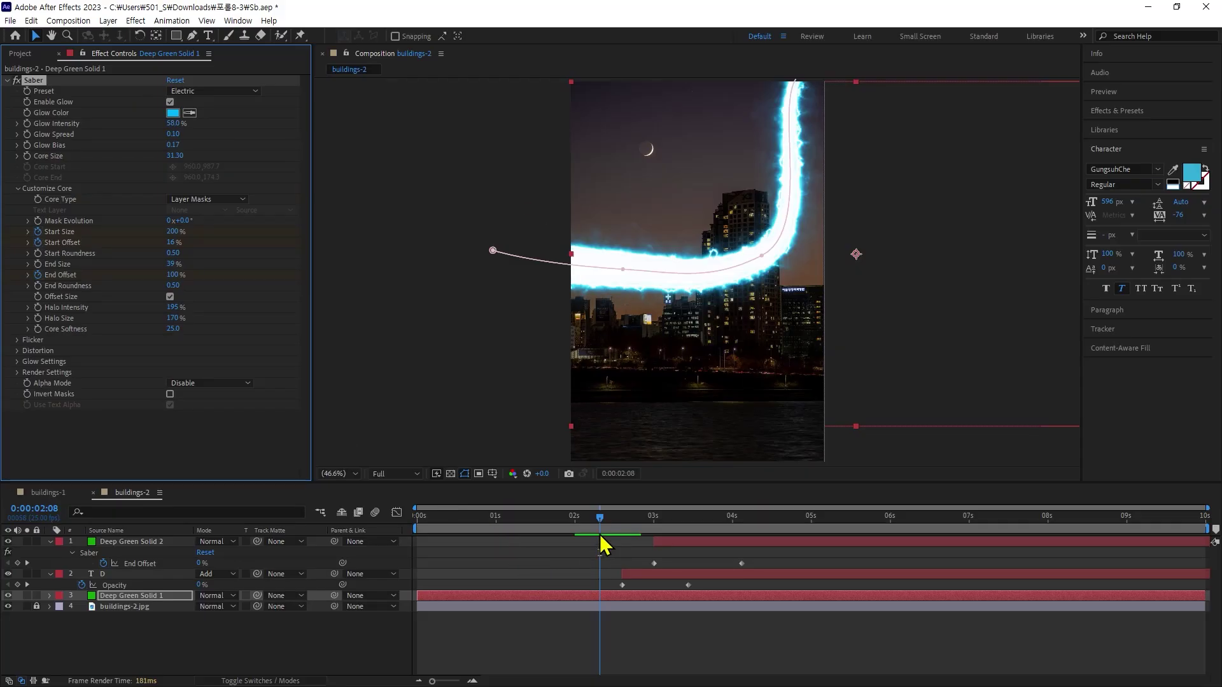
pyautogui.moveTo(602, 518); pyautogui.dragTo(623, 518)
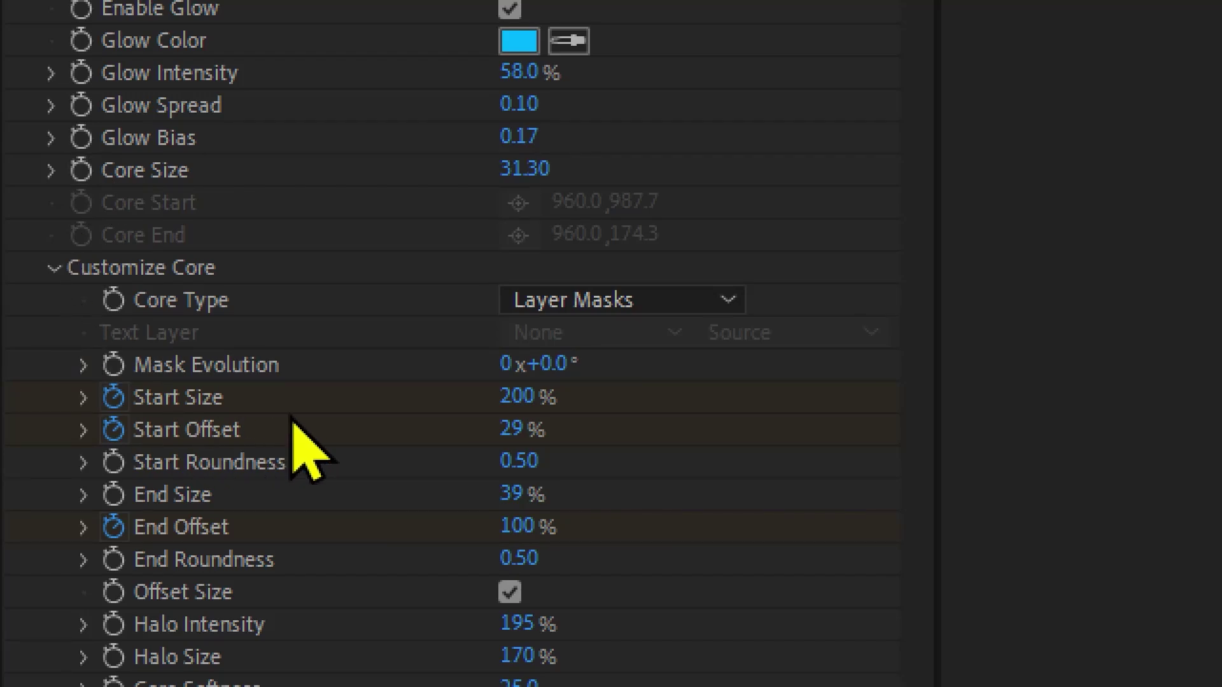
pyautogui.moveTo(508, 401); pyautogui.dragTo(495, 403)
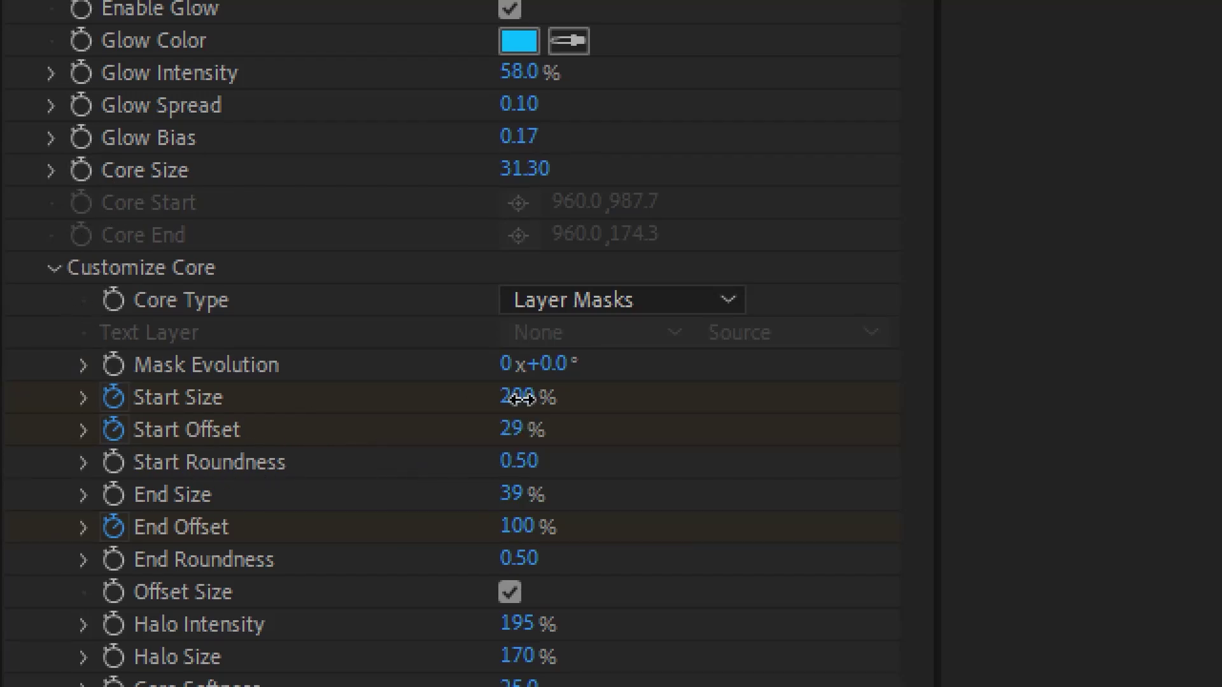
pyautogui.moveTo(164, 232); pyautogui.dragTo(40, 234)
# Scrub through the stroke to check its shrinking start, and save the project
pyautogui.moveTo(624, 519)
pyautogui.mouseDown()
pyautogui.moveTo(590, 495)
pyautogui.moveTo(644, 486)
pyautogui.moveTo(509, 485)
pyautogui.moveTo(622, 474)
pyautogui.moveTo(772, 416)
pyautogui.mouseUp()
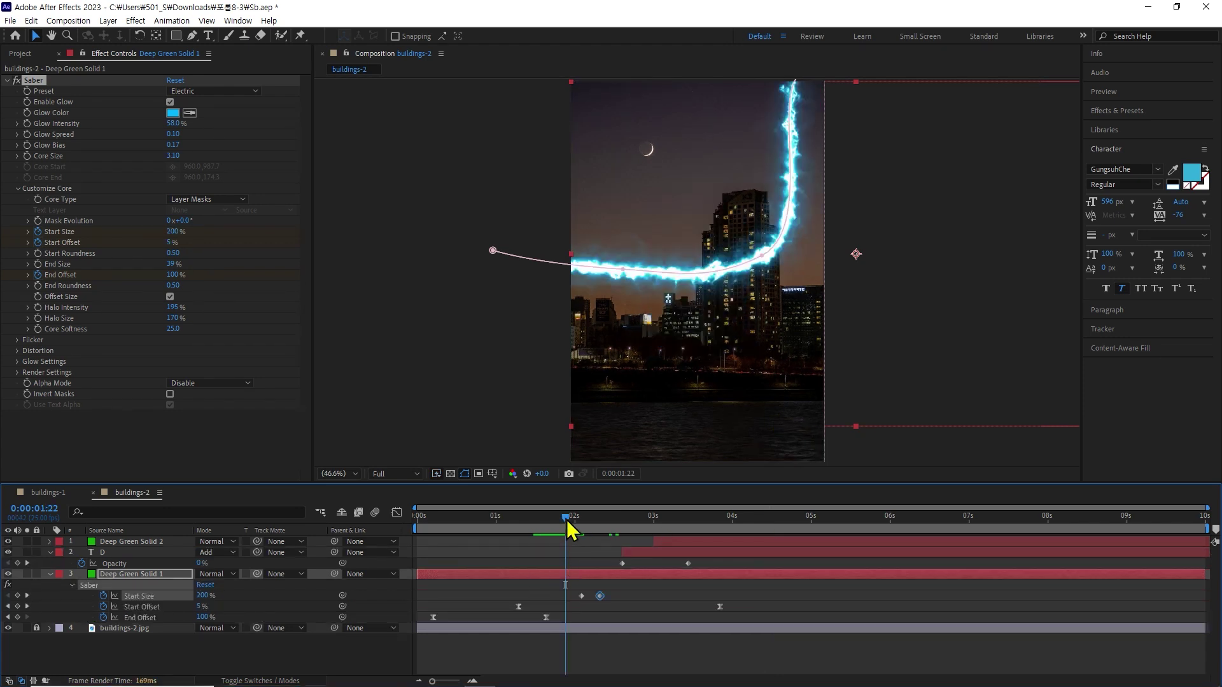
pyautogui.moveTo(567, 522)
pyautogui.mouseDown()
pyautogui.moveTo(522, 526)
pyautogui.moveTo(613, 522)
pyautogui.moveTo(587, 516)
pyautogui.mouseUp()
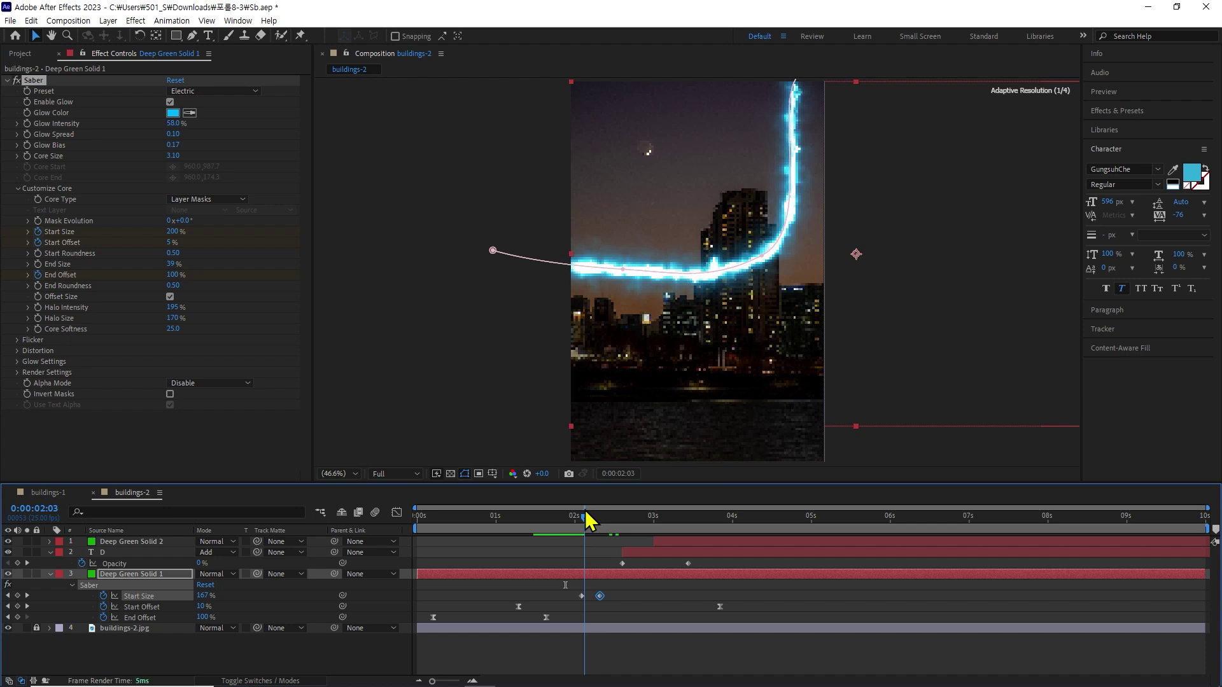
pyautogui.moveTo(587, 513)
pyautogui.mouseDown()
pyautogui.moveTo(469, 506)
pyautogui.moveTo(730, 484)
pyautogui.mouseUp()
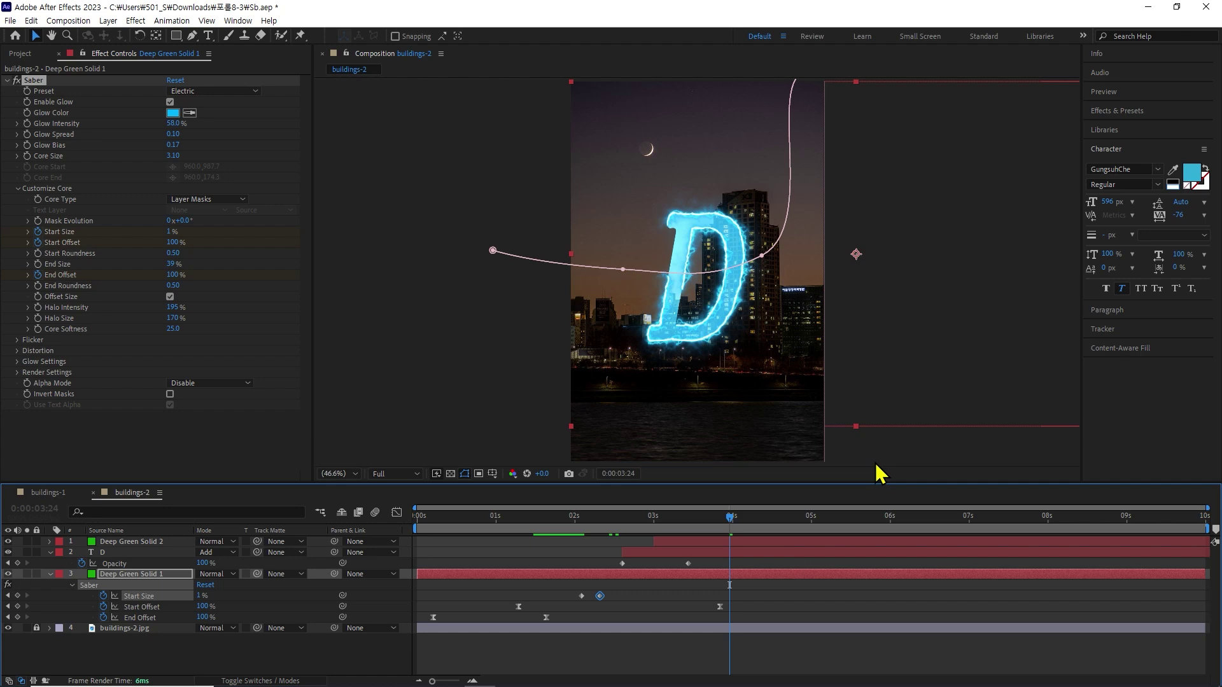
pyautogui.hotkey('ctrl', 's')
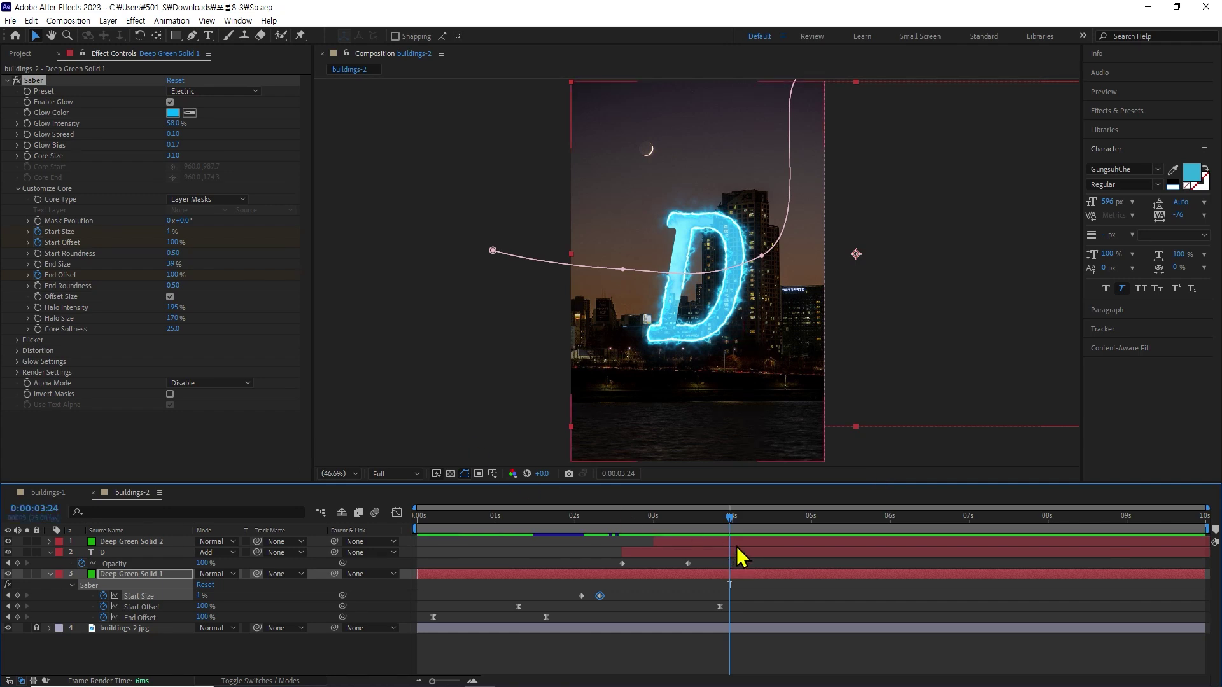
pyautogui.moveTo(729, 525)
pyautogui.mouseDown()
pyautogui.moveTo(512, 519)
pyautogui.moveTo(692, 529)
pyautogui.moveTo(636, 520)
pyautogui.moveTo(663, 519)
pyautogui.moveTo(695, 537)
pyautogui.moveTo(765, 492)
pyautogui.mouseUp()
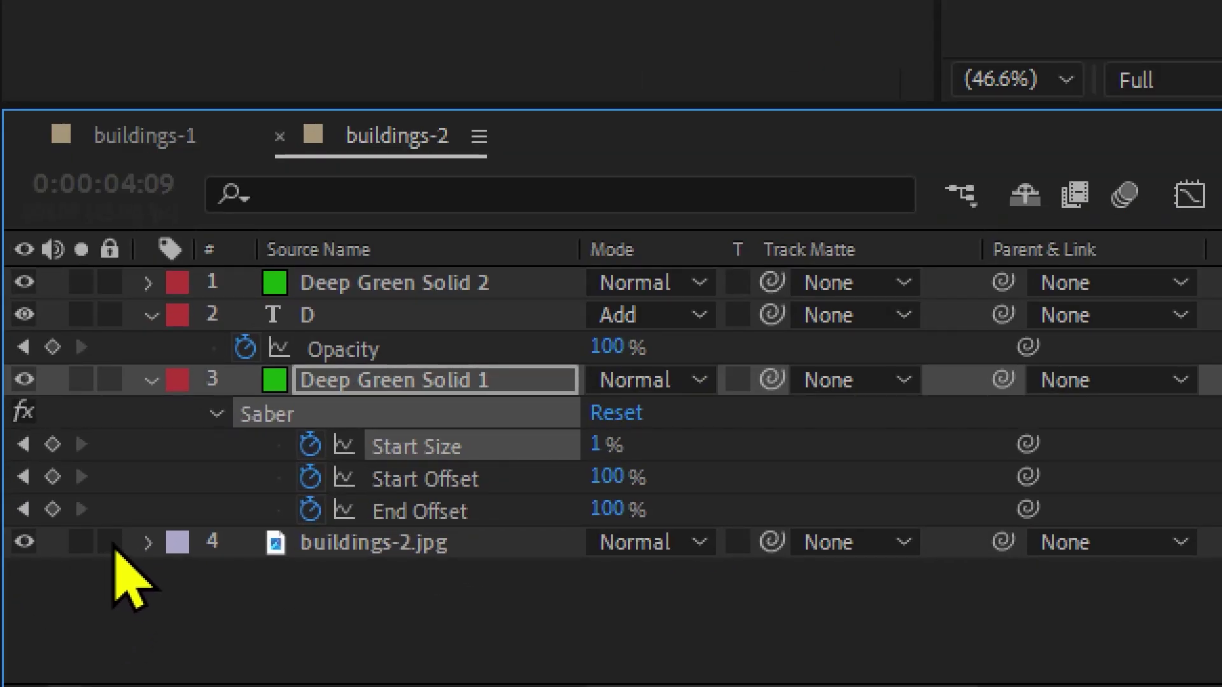
# Select the buildings-2.jpg layer and switch to the Chrome tutorial on Compositing Options mask reference
pyautogui.click(320, 548)
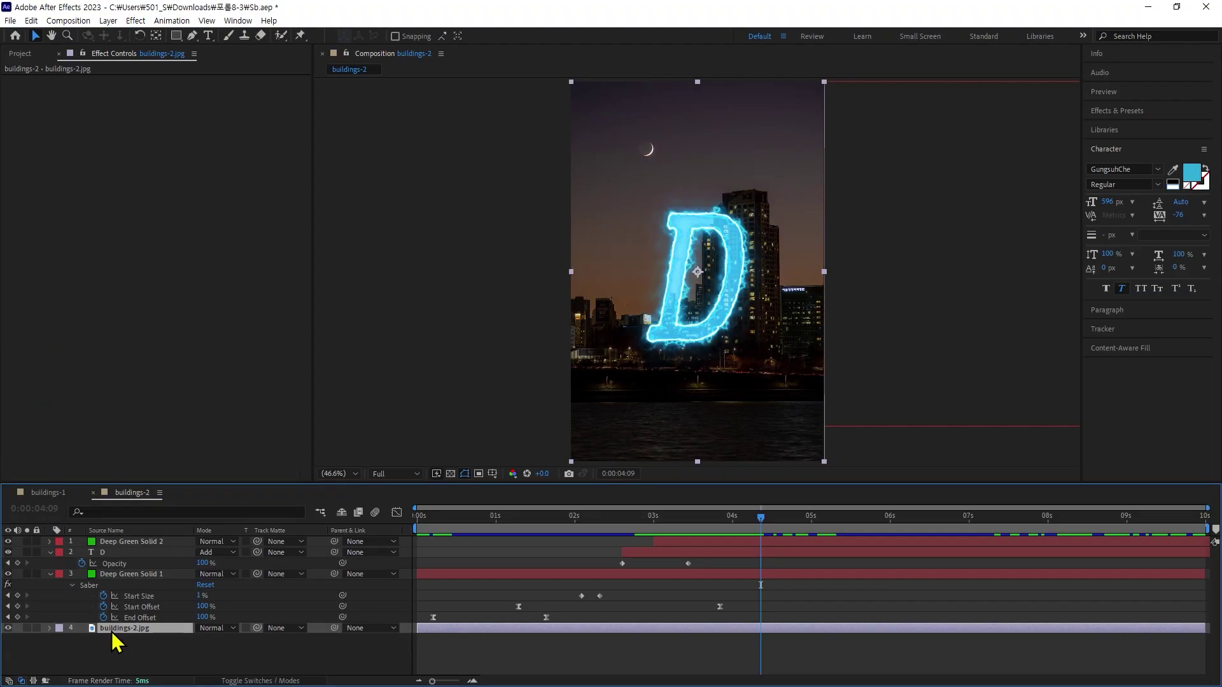
pyautogui.click(111, 631)
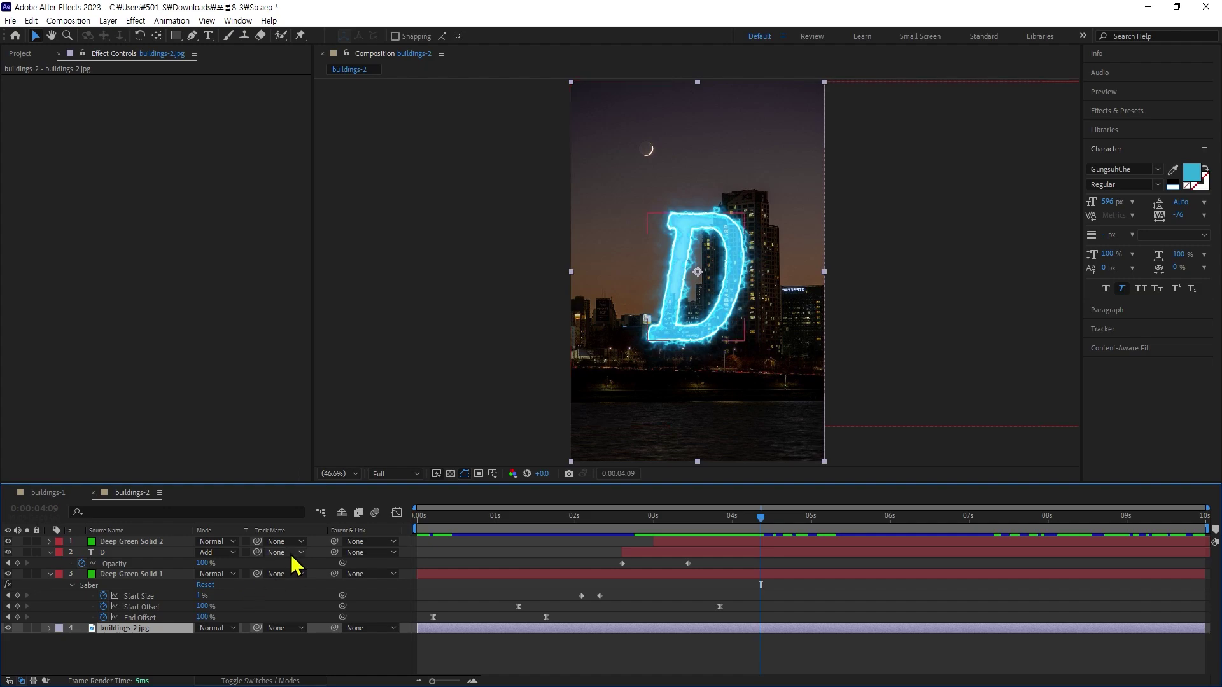
pyautogui.hotkey('alt', 'Tab')
# Scroll up the tutorial and open the Premiere Mosaic lesson in a new tab
pyautogui.click(655, 329)
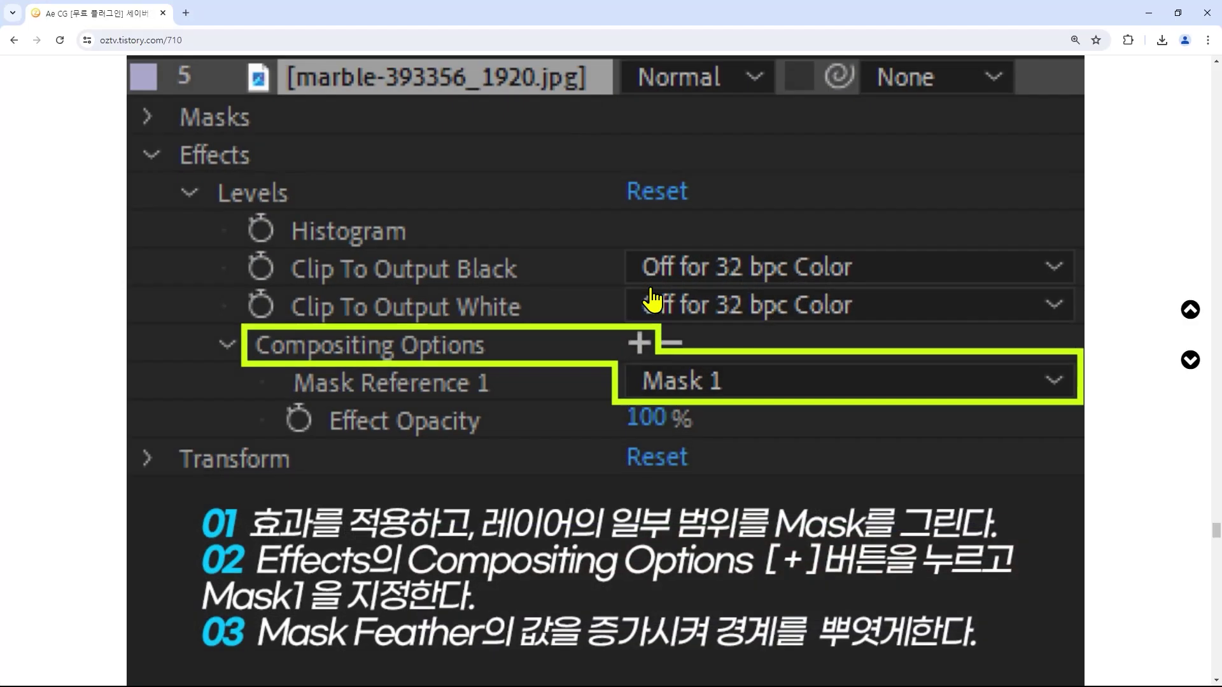
pyautogui.scroll(12, 656, 329)
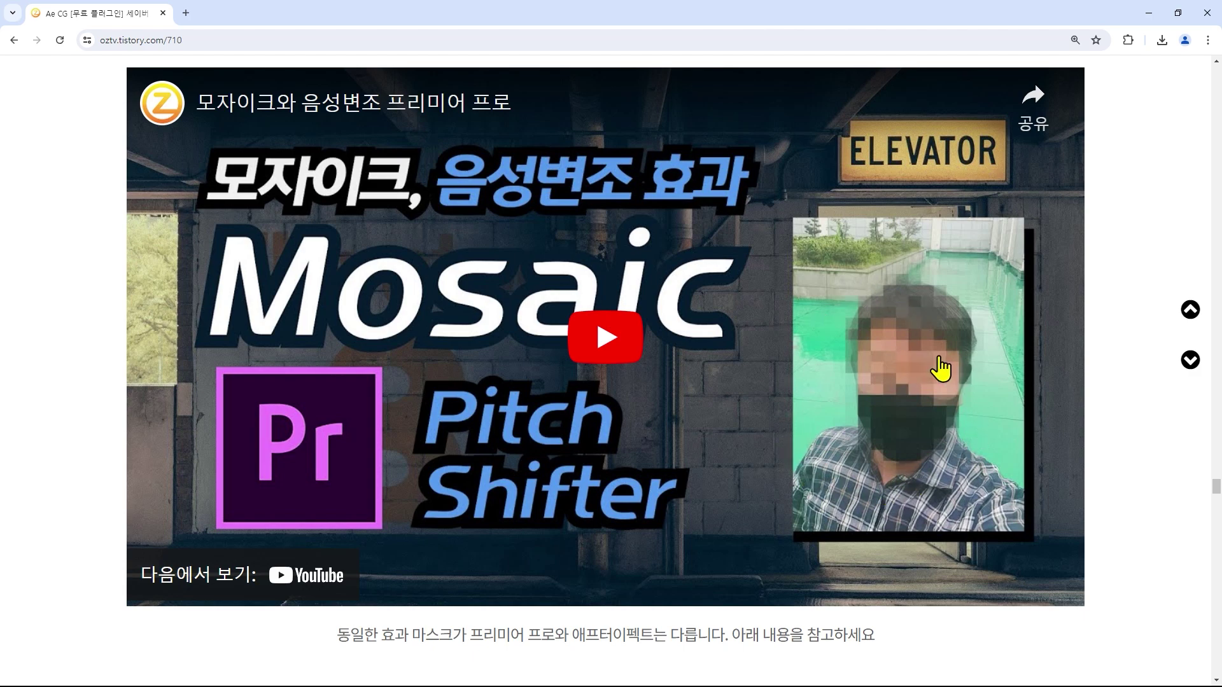
pyautogui.scroll(4, 940, 368)
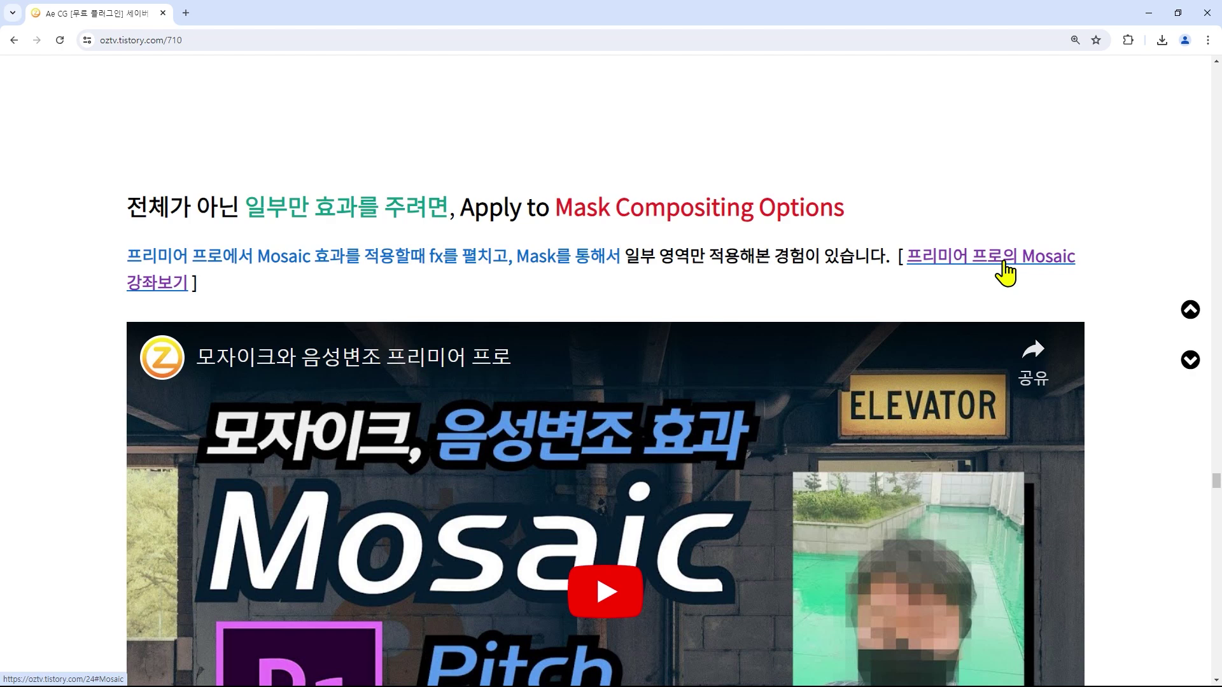
pyautogui.click(1004, 272)
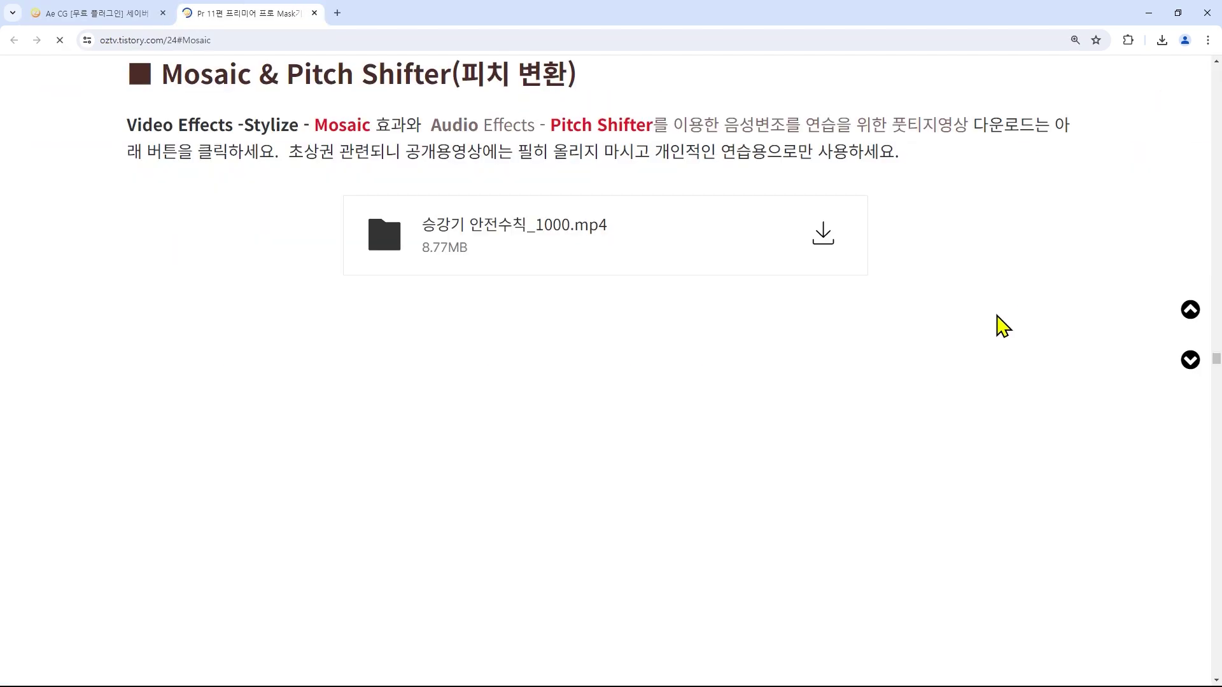
# Read down to the lesson's section 03 on effects masks, then minimize Chrome
pyautogui.scroll(-3, 998, 327)
pyautogui.scroll(-4, 998, 327)
pyautogui.scroll(-3, 997, 327)
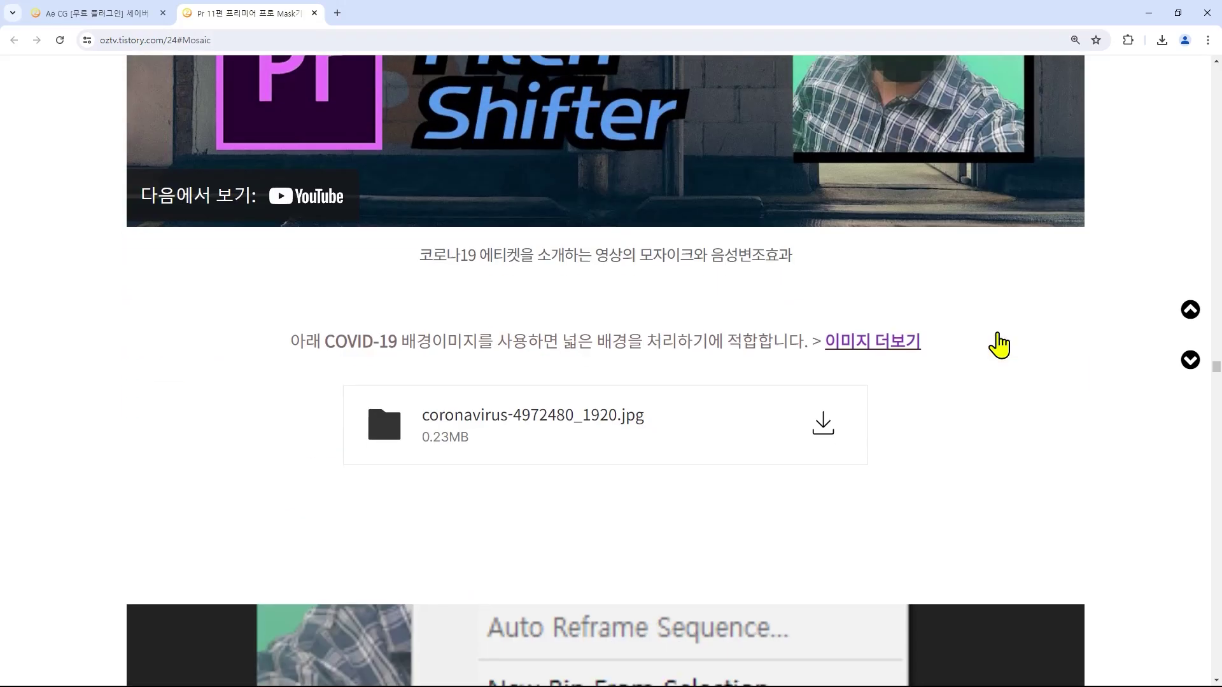
pyautogui.scroll(-4, 995, 341)
pyautogui.scroll(-4, 1000, 347)
pyautogui.scroll(-8, 999, 353)
pyautogui.scroll(-5, 999, 354)
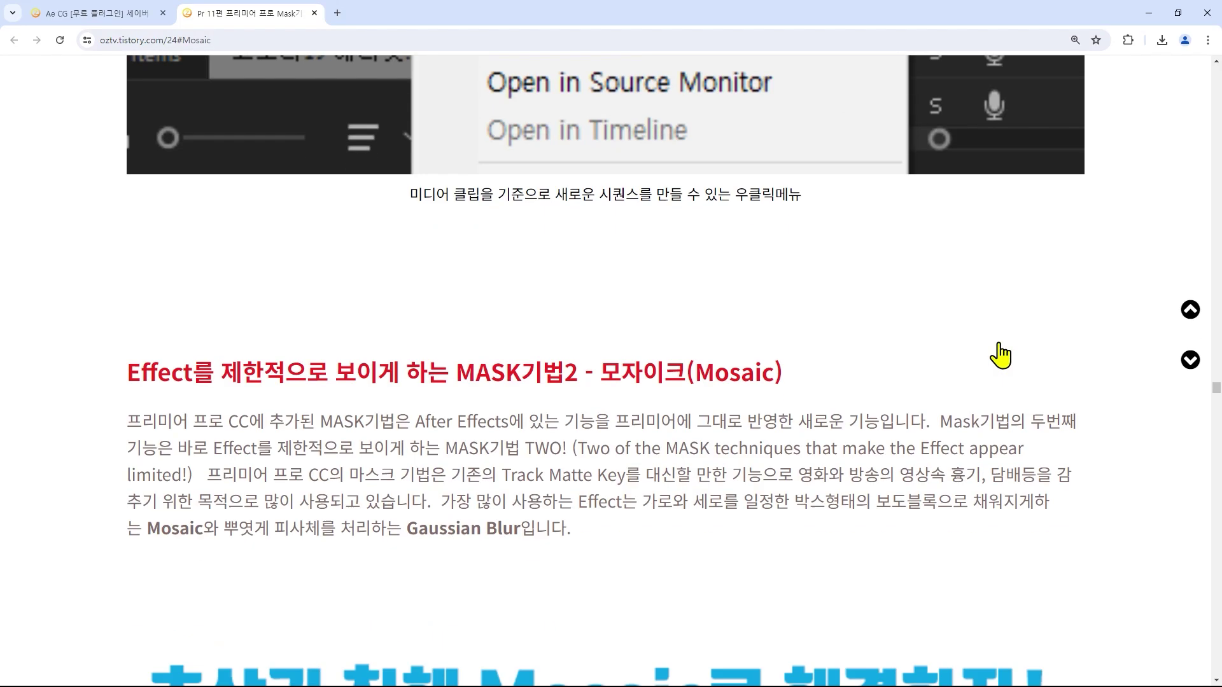
pyautogui.scroll(-6, 1001, 354)
pyautogui.scroll(-5, 1002, 354)
pyautogui.scroll(-3, 998, 347)
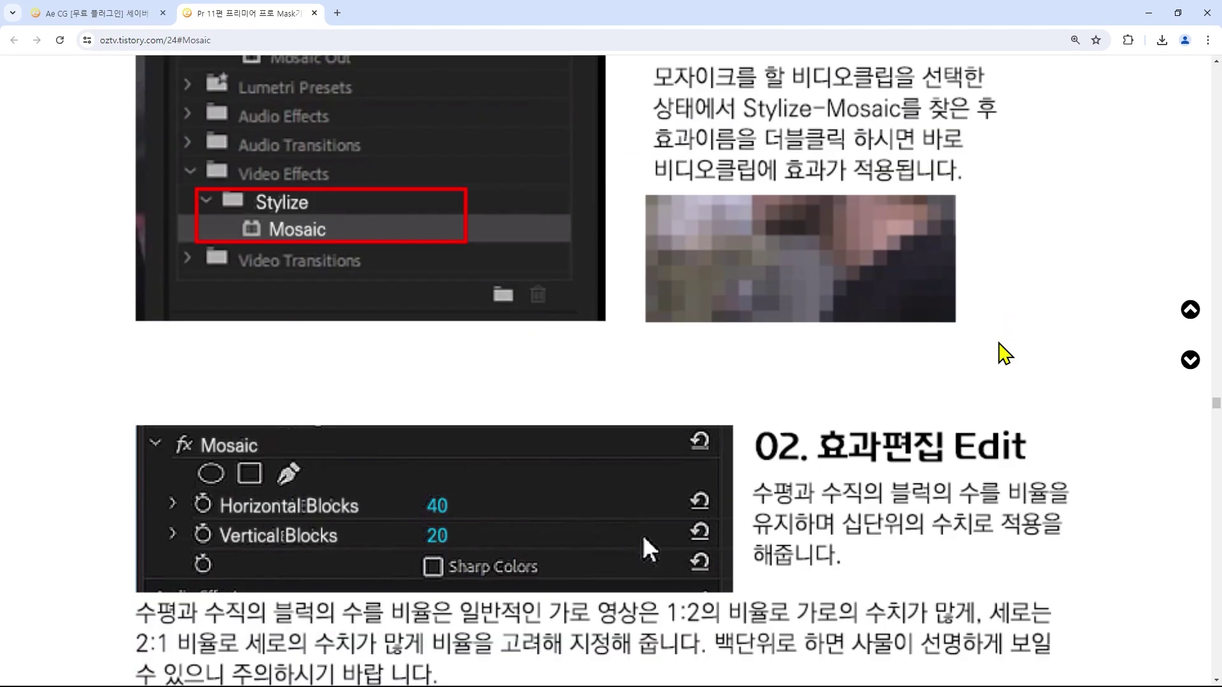
pyautogui.scroll(-2, 998, 349)
pyautogui.scroll(-3, 999, 356)
pyautogui.scroll(-3, 999, 355)
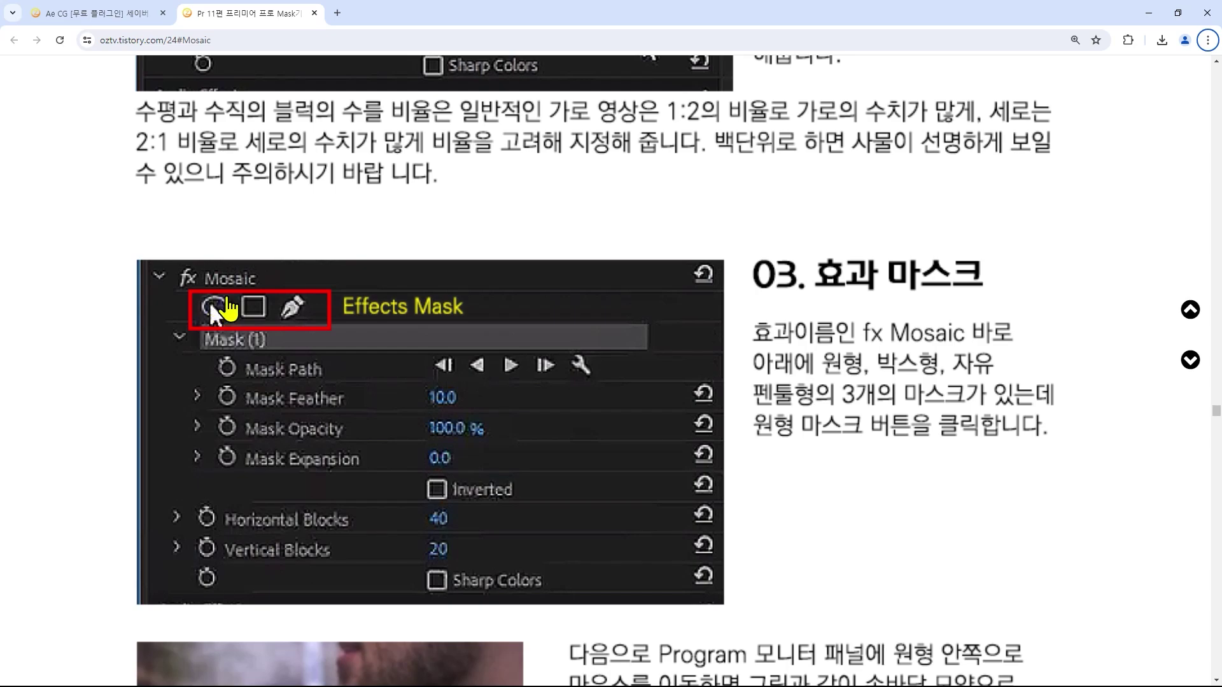
pyautogui.click(1149, 19)
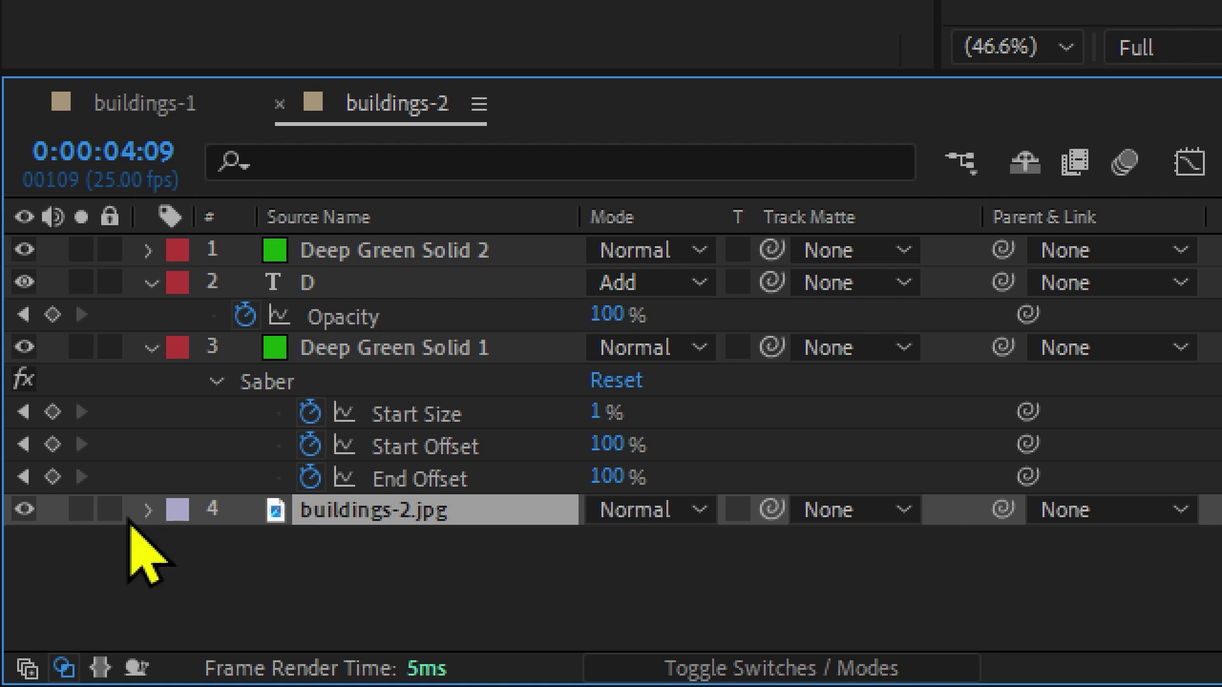
# Select all four layers, reveal their modified properties, then collapse everything
pyautogui.click(360, 633)
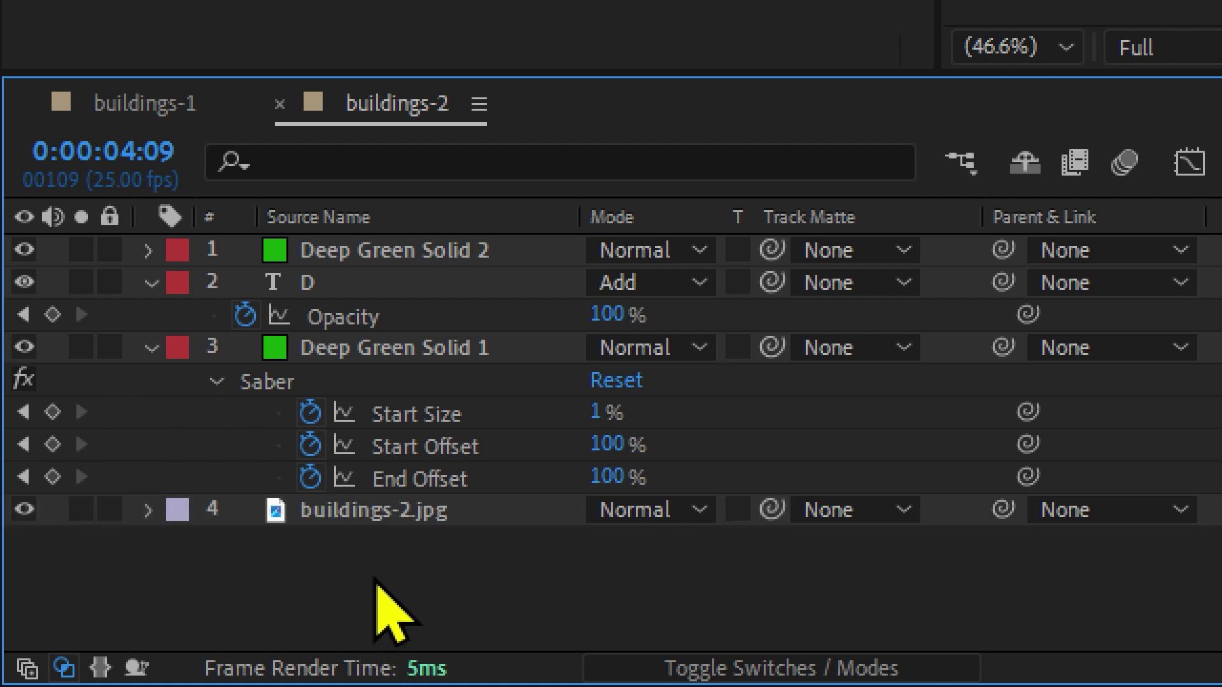
pyautogui.hotkey('ctrl', 'a')
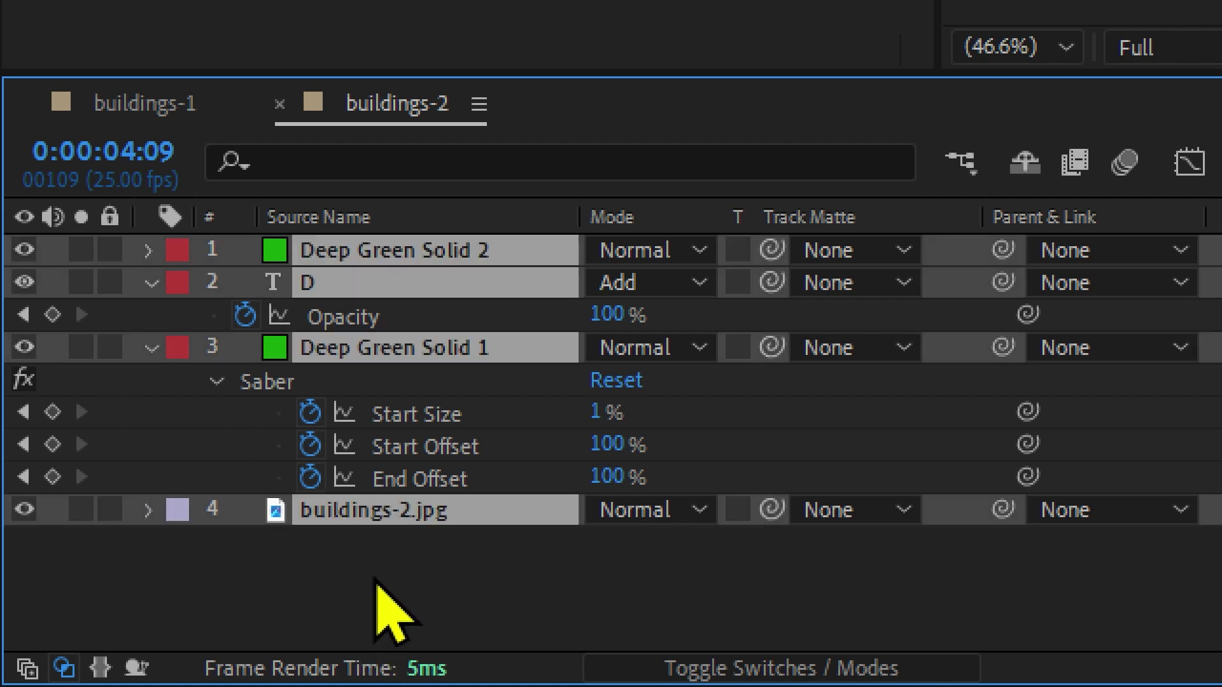
pyautogui.press('u')
pyautogui.press('u')
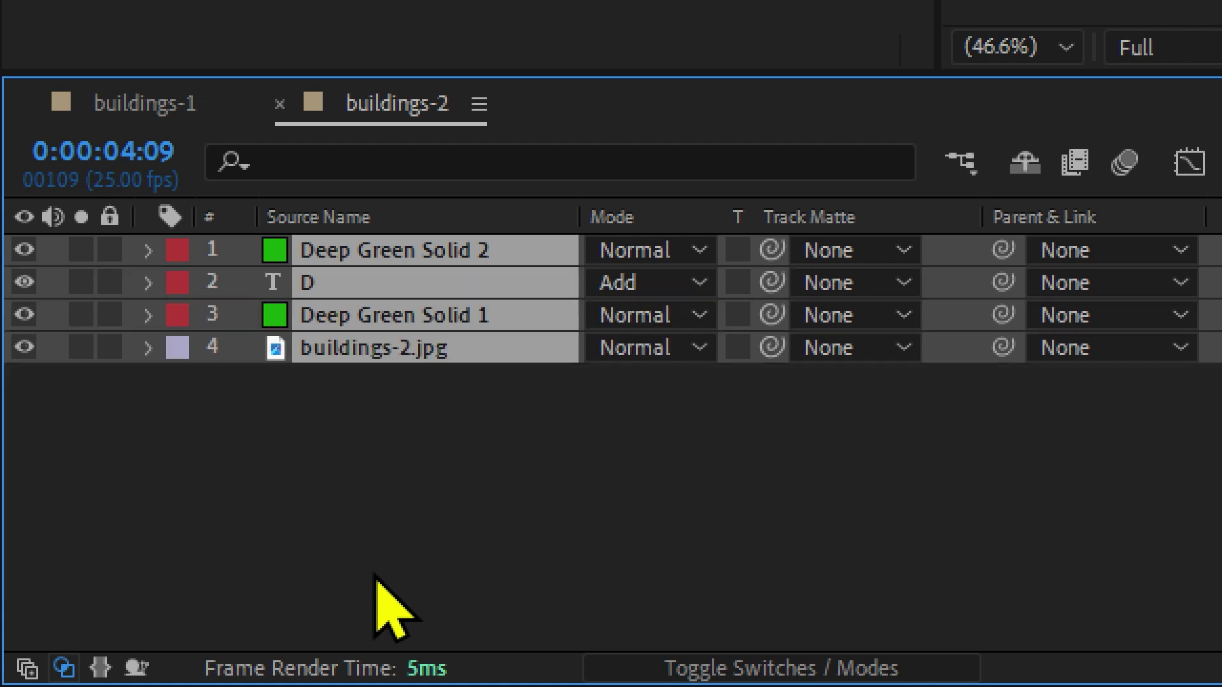
pyautogui.click(328, 554)
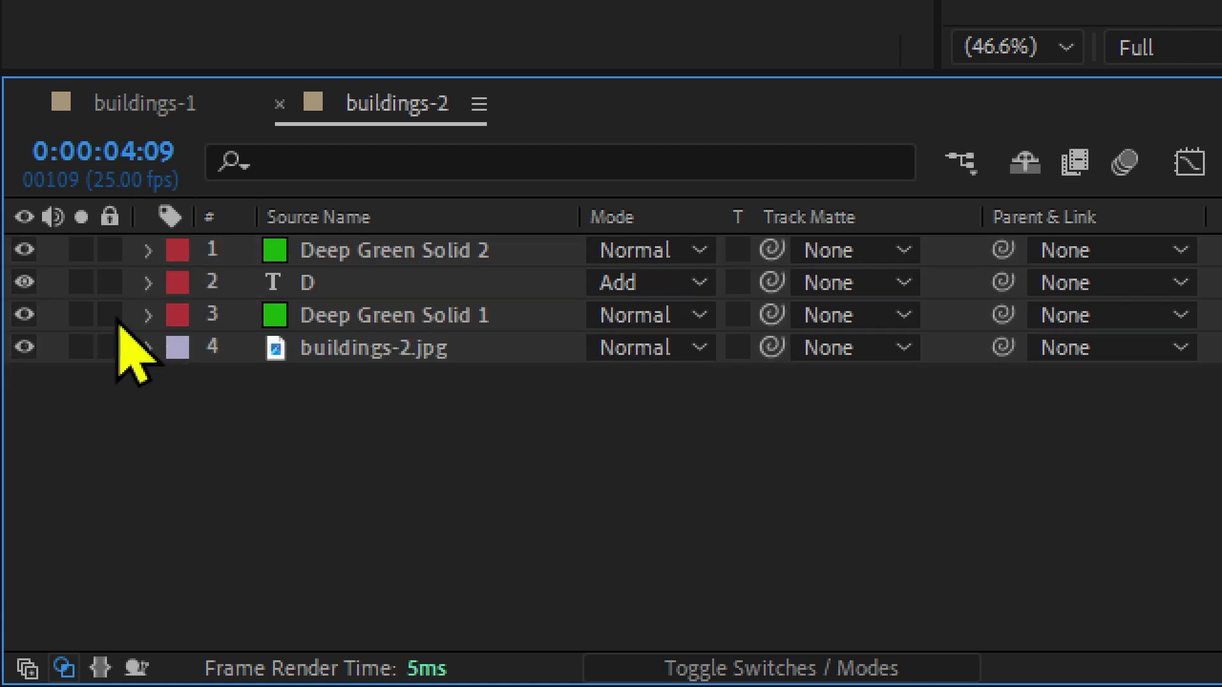
# Lock the two green solids and the D layer, briefly soloing buildings-2.jpg then un-soloing it
pyautogui.moveTo(110, 314)
pyautogui.mouseDown()
pyautogui.moveTo(111, 252)
pyautogui.moveTo(116, 318)
pyautogui.mouseUp()
pyautogui.click(315, 349)
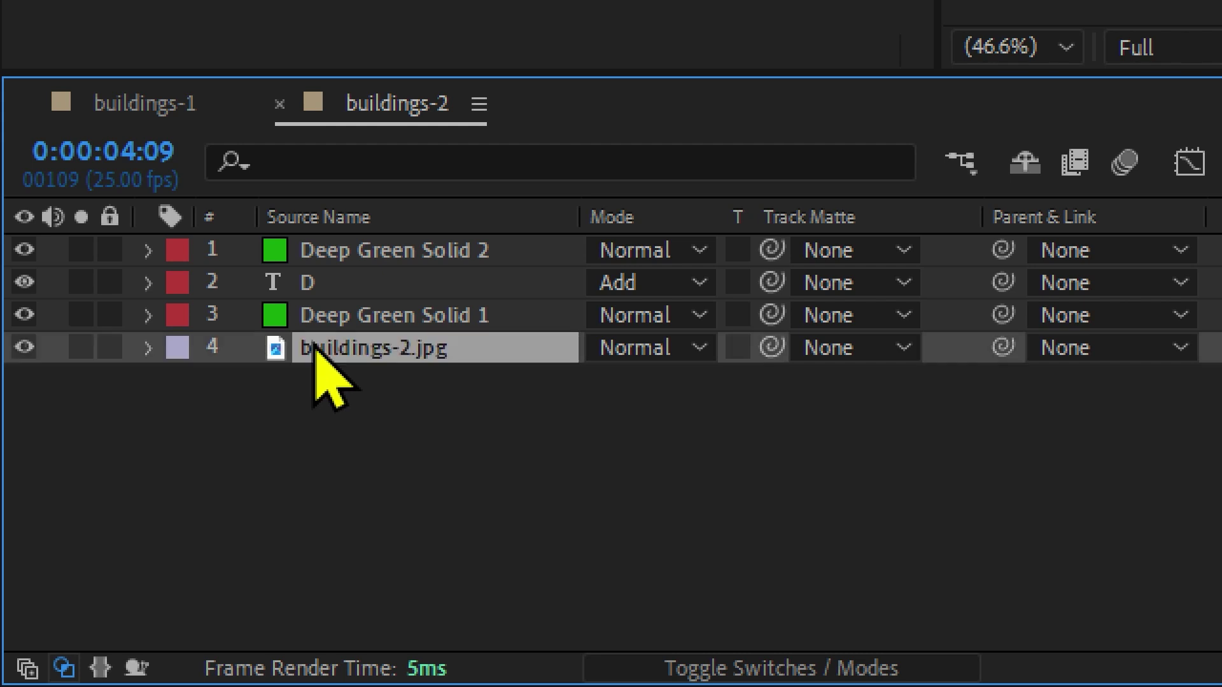
pyautogui.click(80, 347)
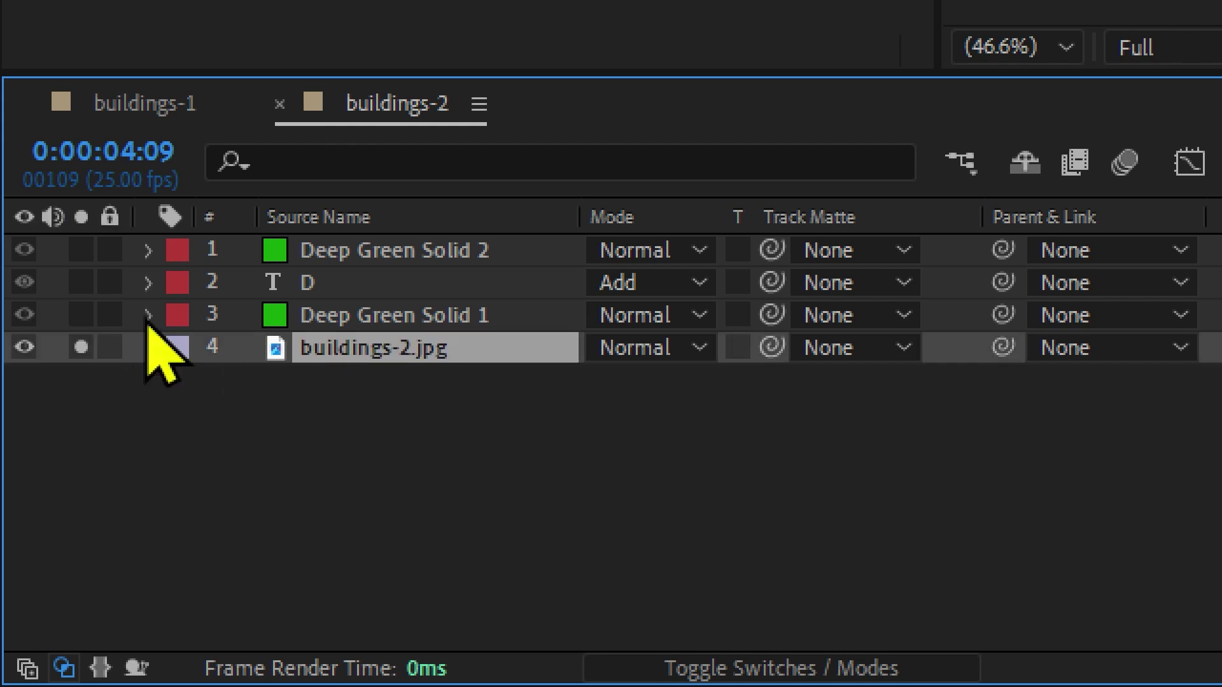
pyautogui.moveTo(109, 250); pyautogui.dragTo(111, 318)
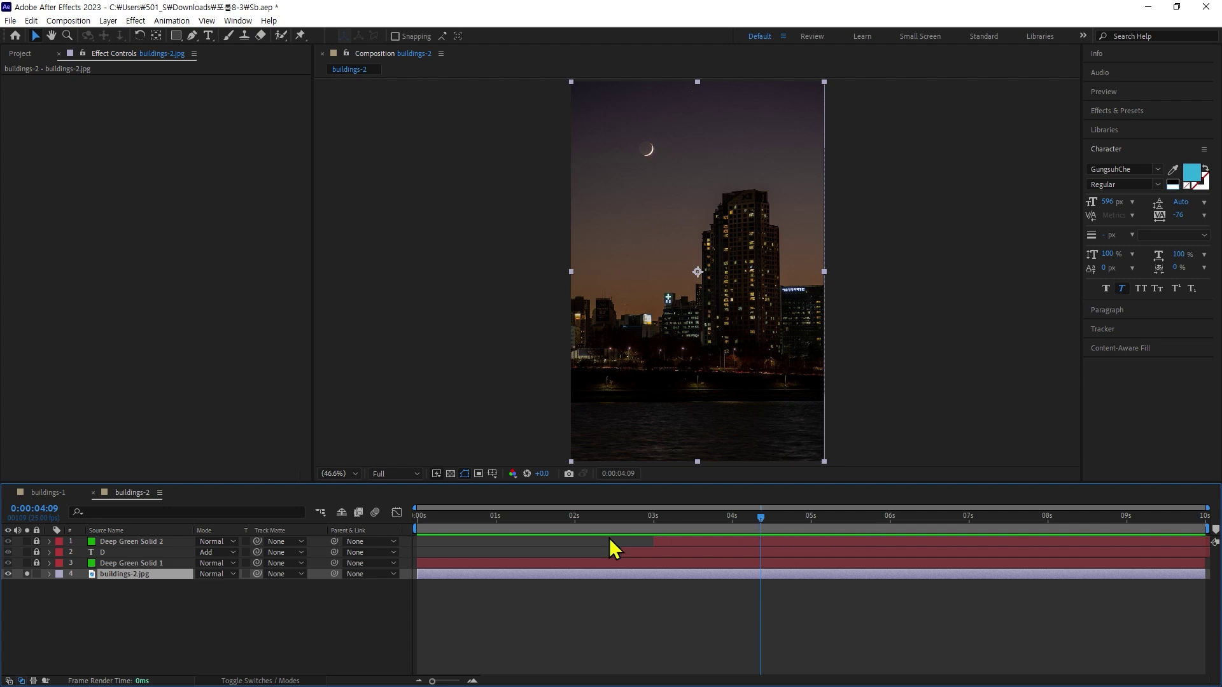
pyautogui.click(26, 573)
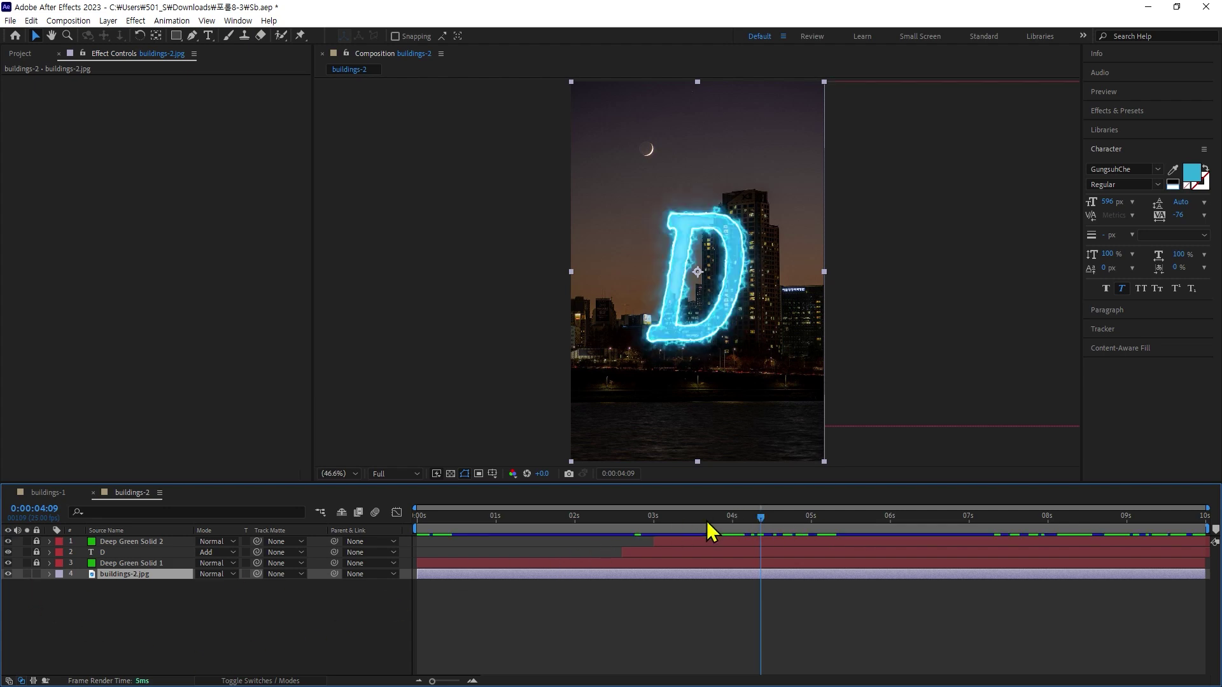
pyautogui.moveTo(761, 518)
pyautogui.mouseDown()
pyautogui.moveTo(386, 534)
pyautogui.moveTo(657, 540)
pyautogui.mouseUp()
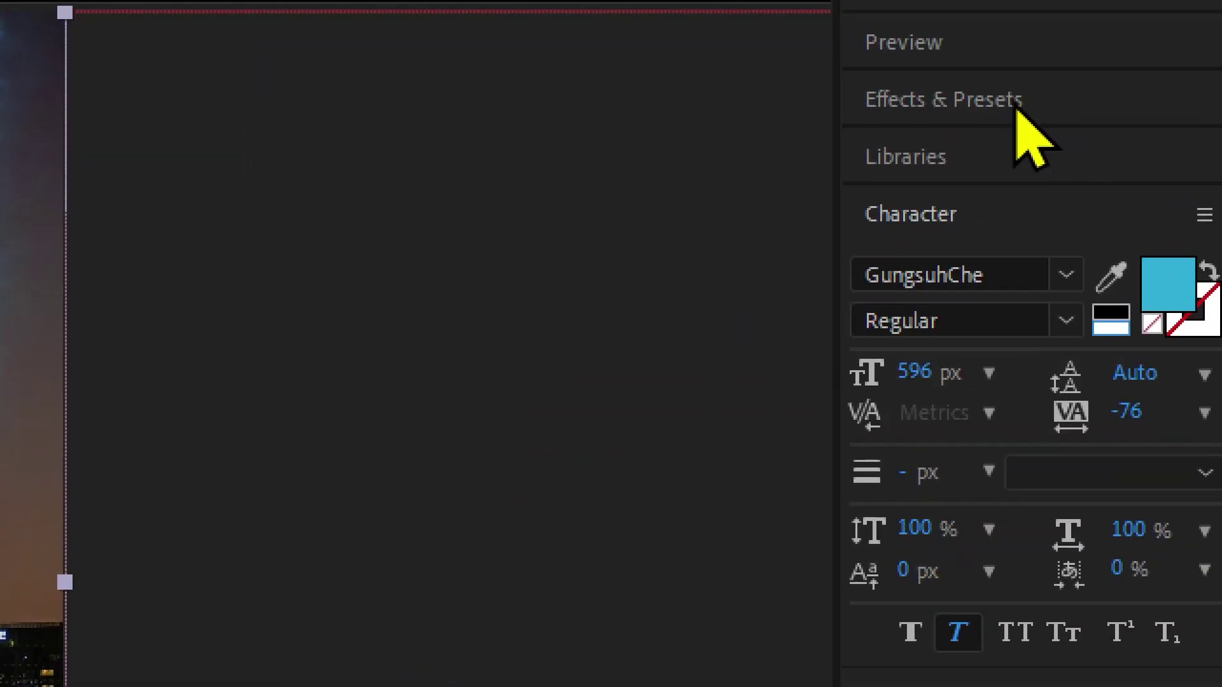
# Replace the saber search with 'curve' and pick Color Correction > Curves for buildings-2.jpg
pyautogui.click(1016, 106)
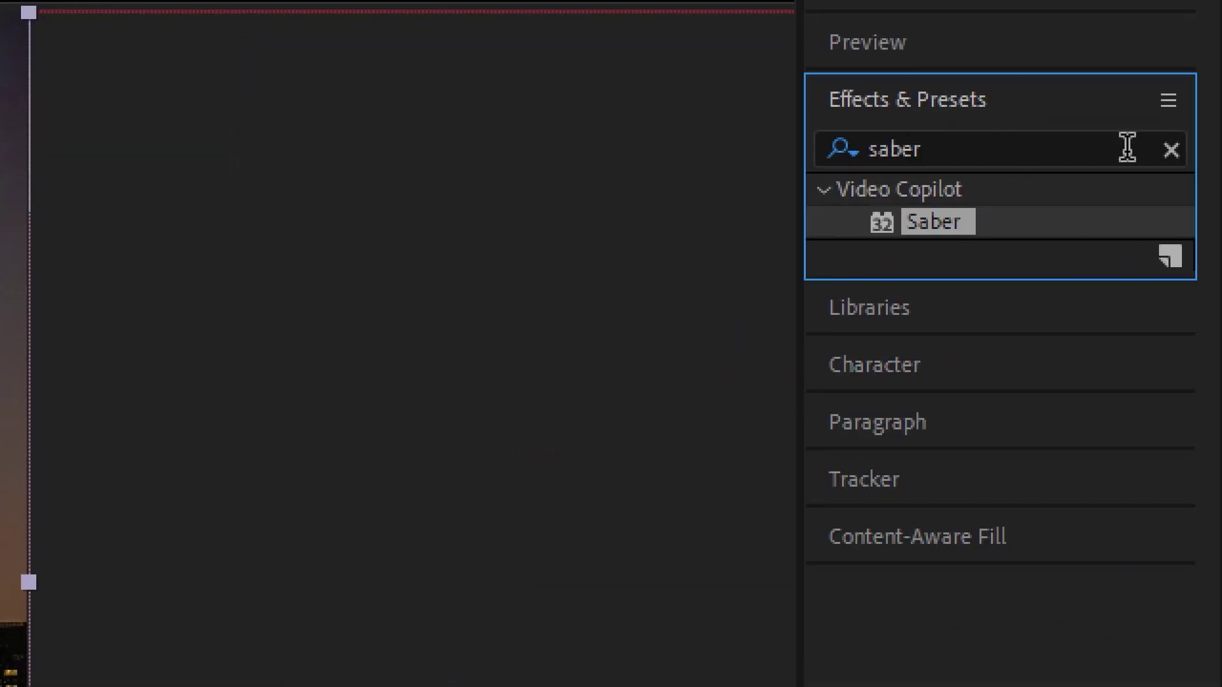
pyautogui.click(1171, 150)
pyautogui.click(1053, 146)
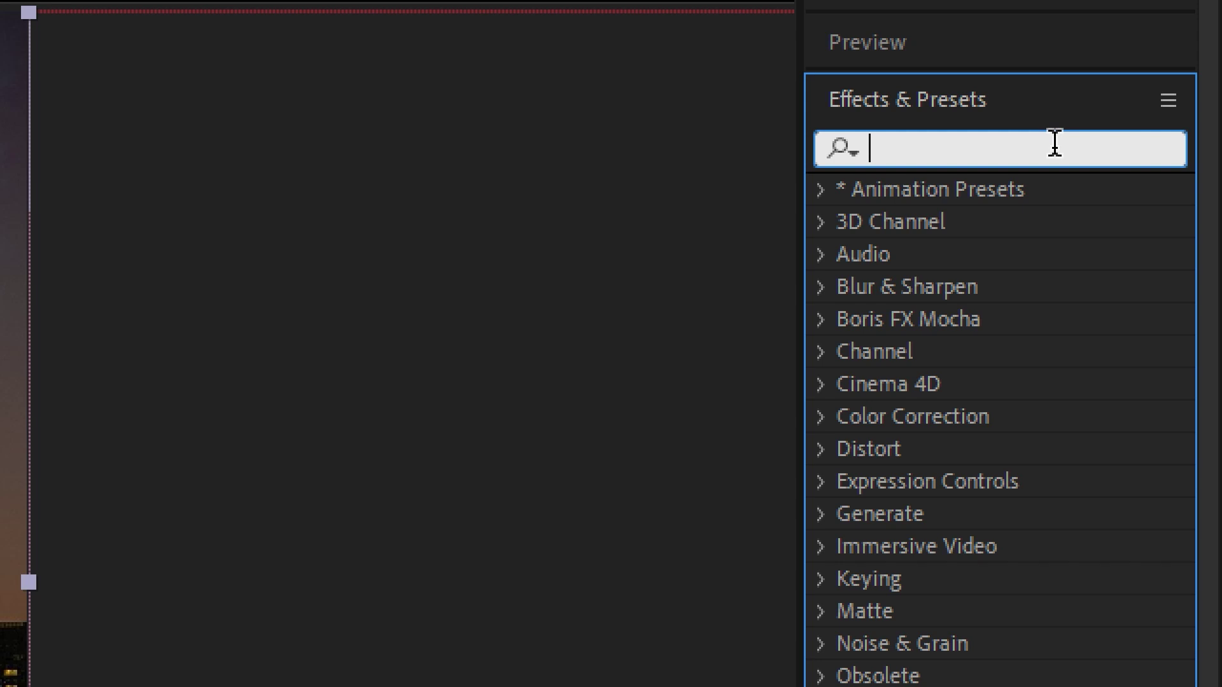
pyautogui.write('curv')
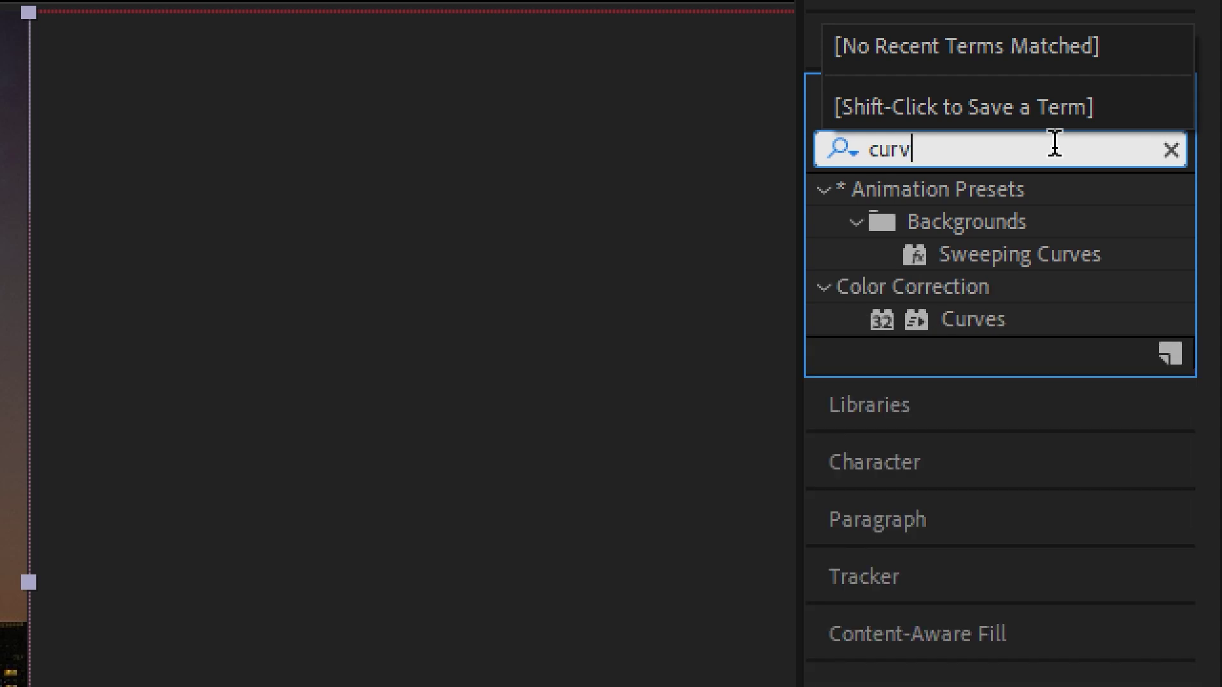
pyautogui.write('e')
pyautogui.click(1054, 142)
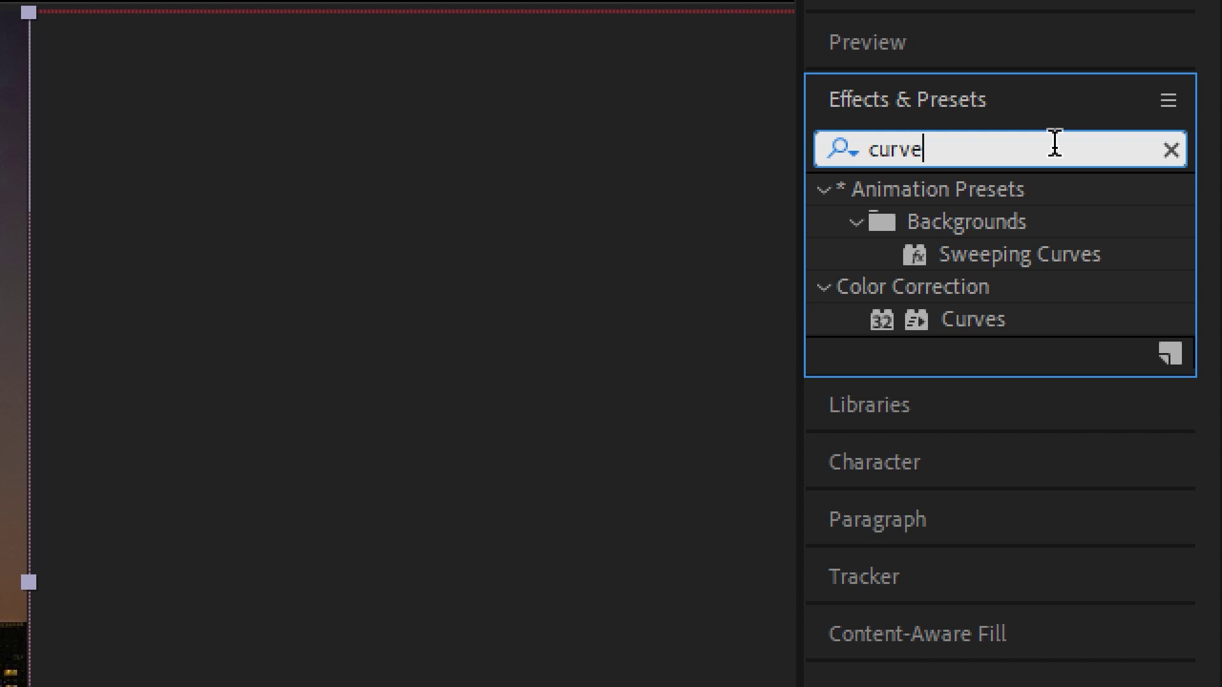
pyautogui.click(1021, 324)
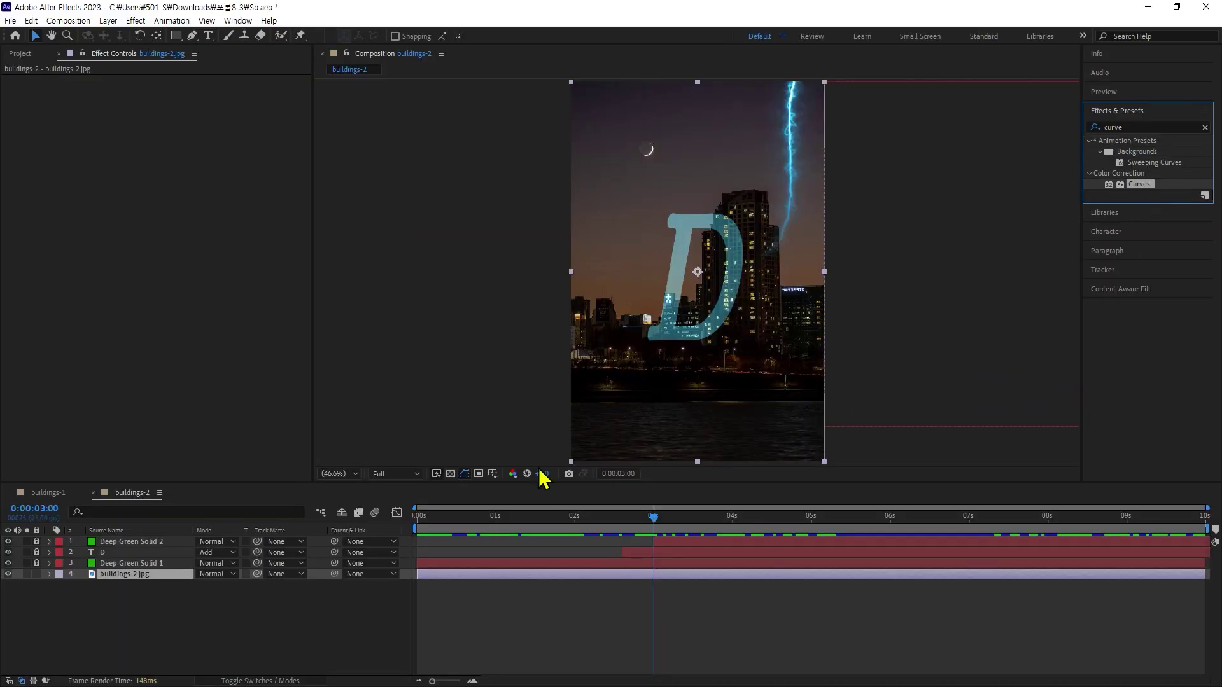
pyautogui.click(127, 582)
# Apply Curves to buildings-2.jpg and raise the RGB curve to brighten the photo
pyautogui.doubleClick(1137, 185)
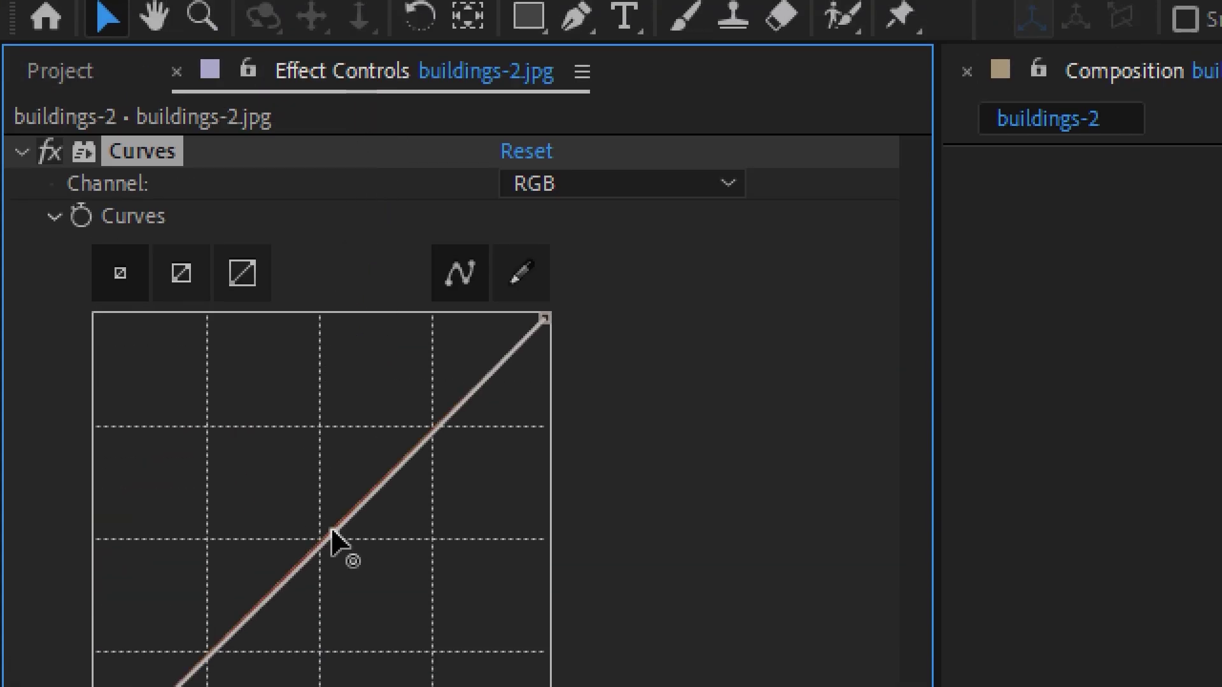
pyautogui.moveTo(332, 530); pyautogui.dragTo(311, 478)
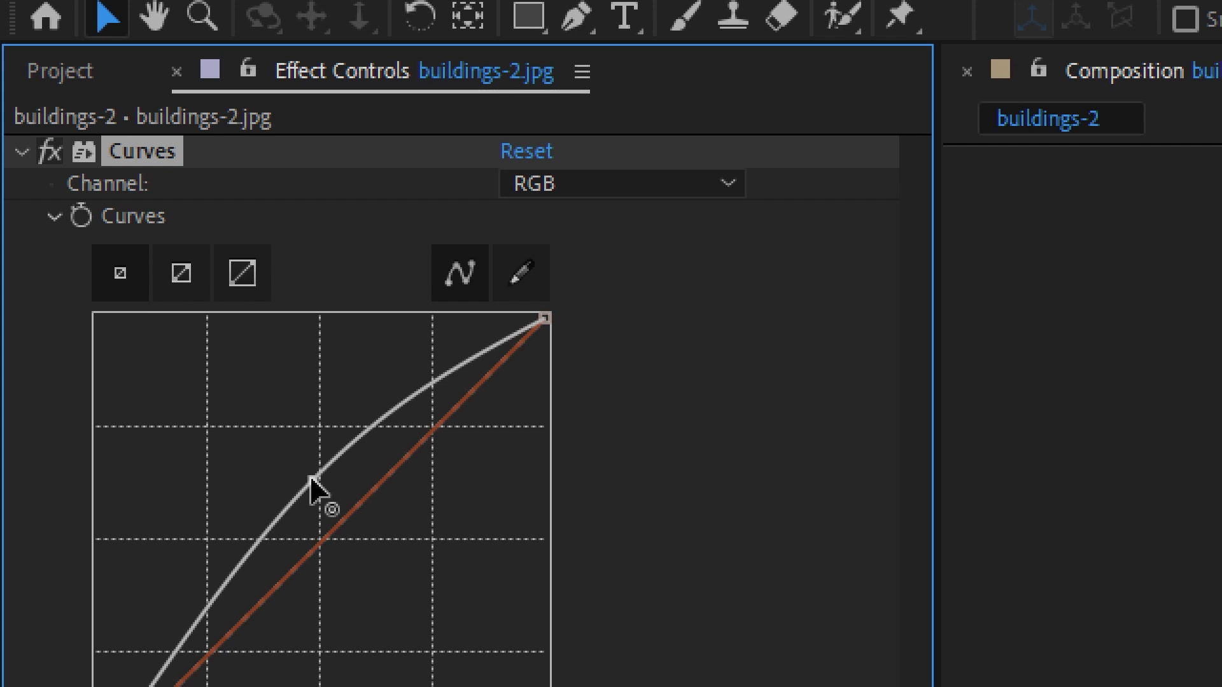
pyautogui.click(560, 185)
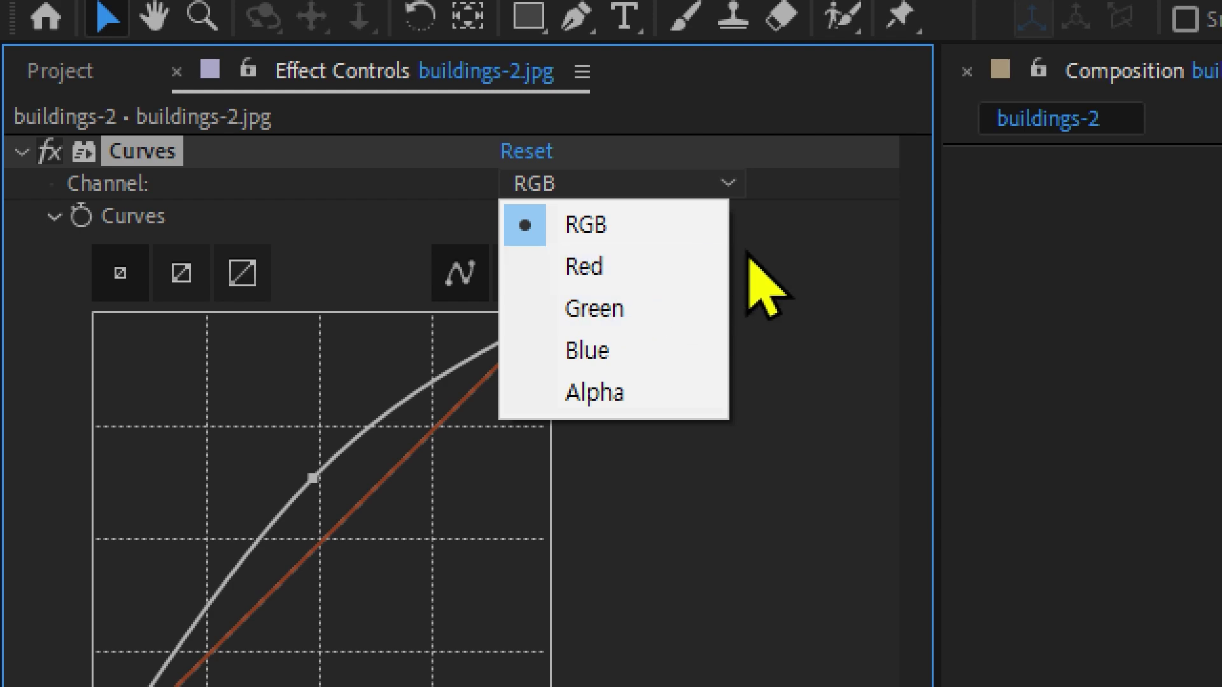
pyautogui.click(789, 261)
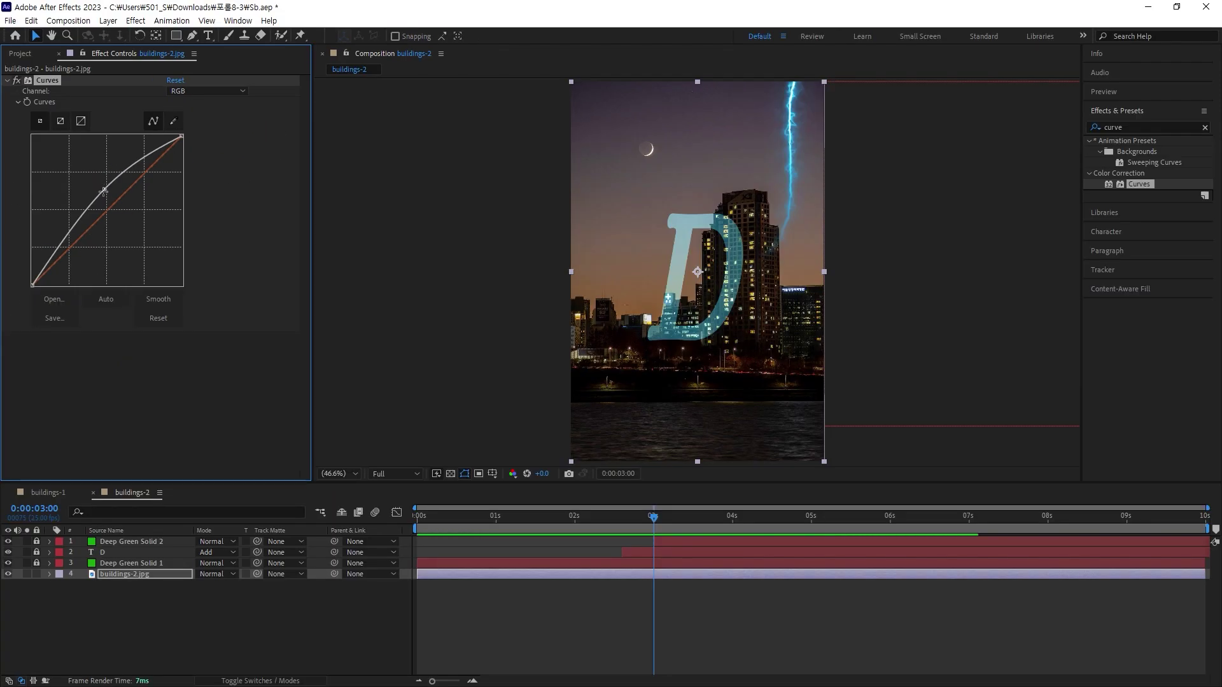
pyautogui.moveTo(103, 196); pyautogui.dragTo(123, 218)
pyautogui.moveTo(105, 189); pyautogui.dragTo(84, 171)
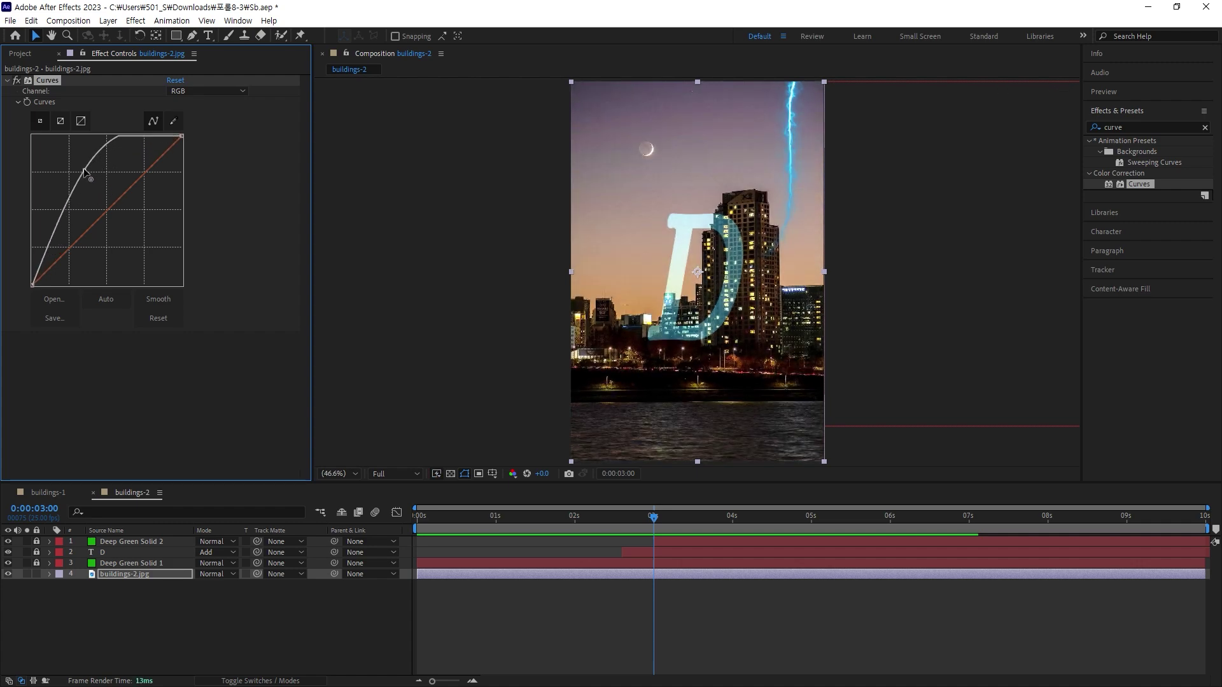
pyautogui.moveTo(84, 170); pyautogui.dragTo(91, 182)
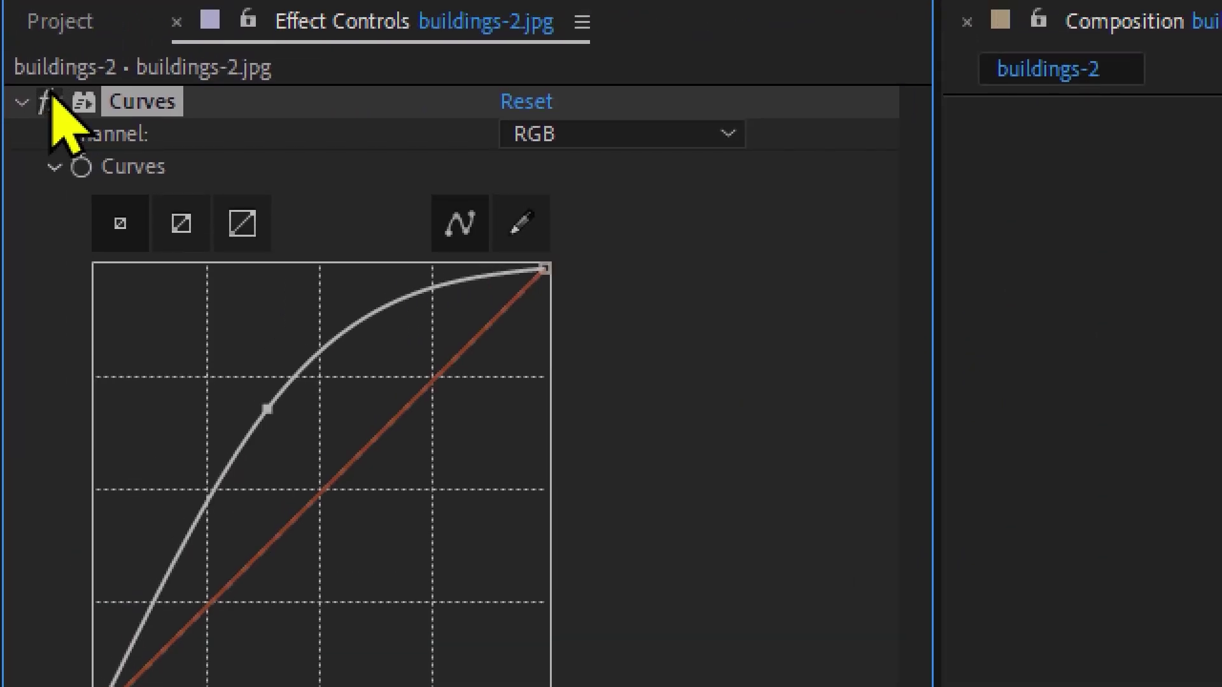
# Toggle the Curves effect off and on to compare the photo before and after
pyautogui.click(50, 102)
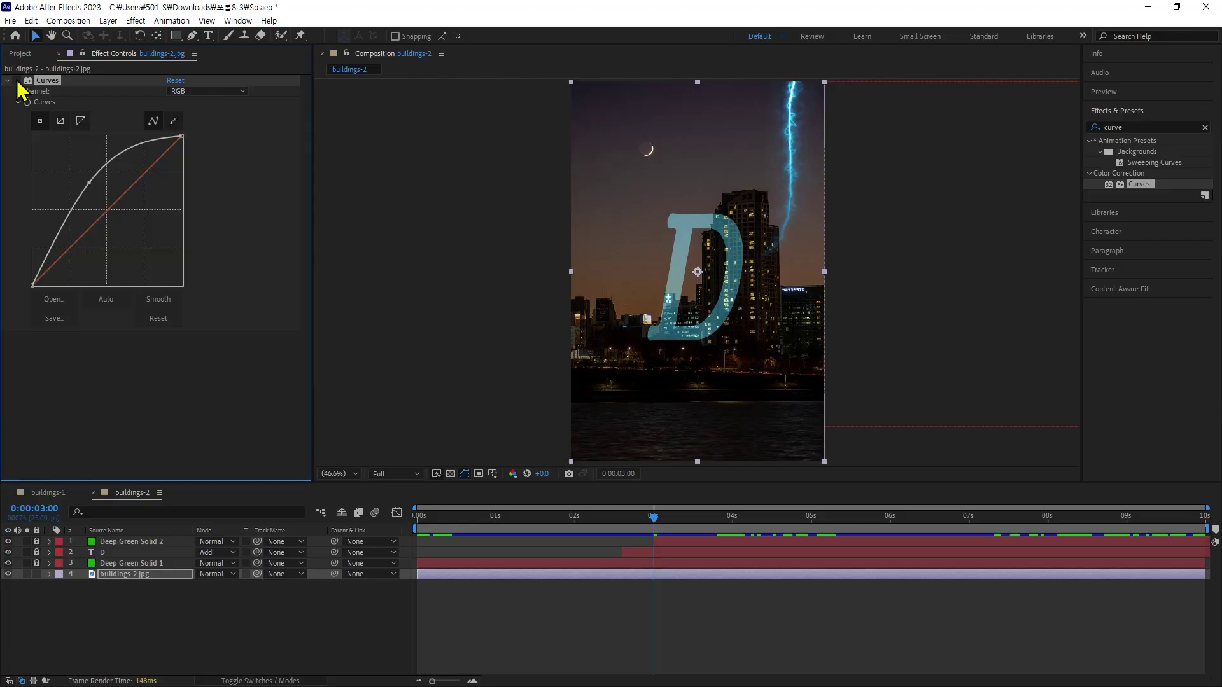
pyautogui.click(15, 81)
pyautogui.click(15, 81)
pyautogui.click(16, 81)
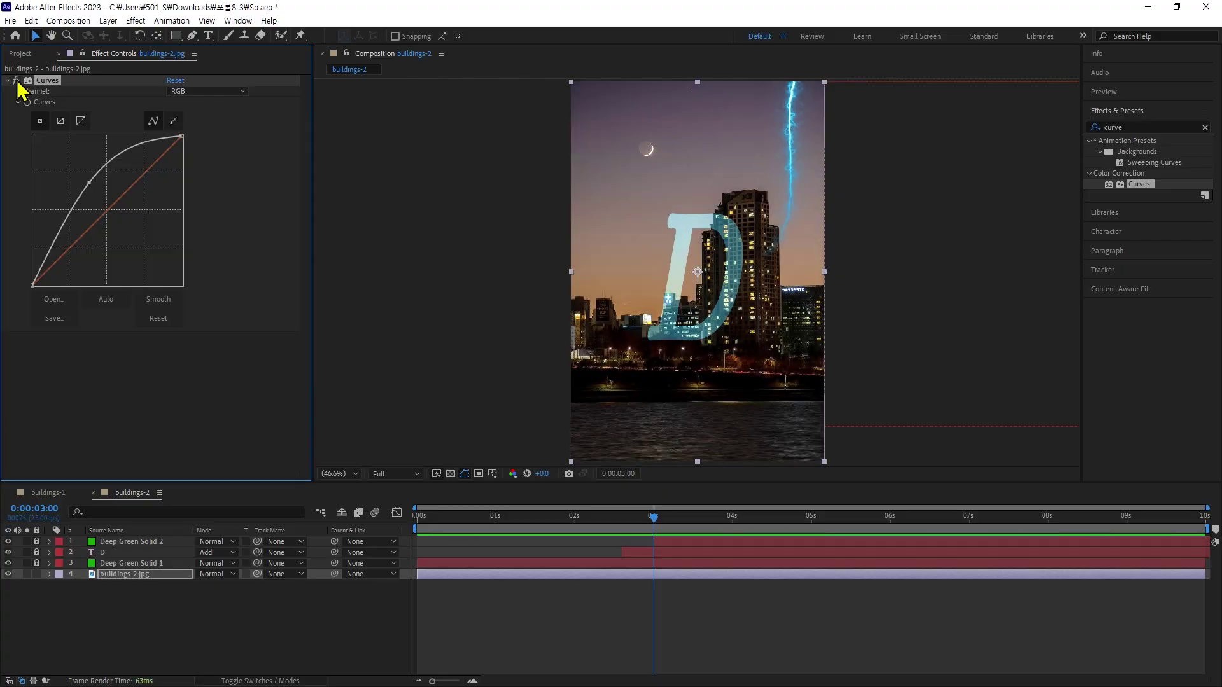
pyautogui.click(16, 80)
pyautogui.click(16, 81)
pyautogui.click(16, 81)
pyautogui.click(16, 81)
# Rework the RGB curve through S-shapes, settling on a gentle single-bend brightening curve
pyautogui.moveTo(89, 182)
pyautogui.mouseDown()
pyautogui.moveTo(107, 200)
pyautogui.moveTo(108, 187)
pyautogui.mouseUp()
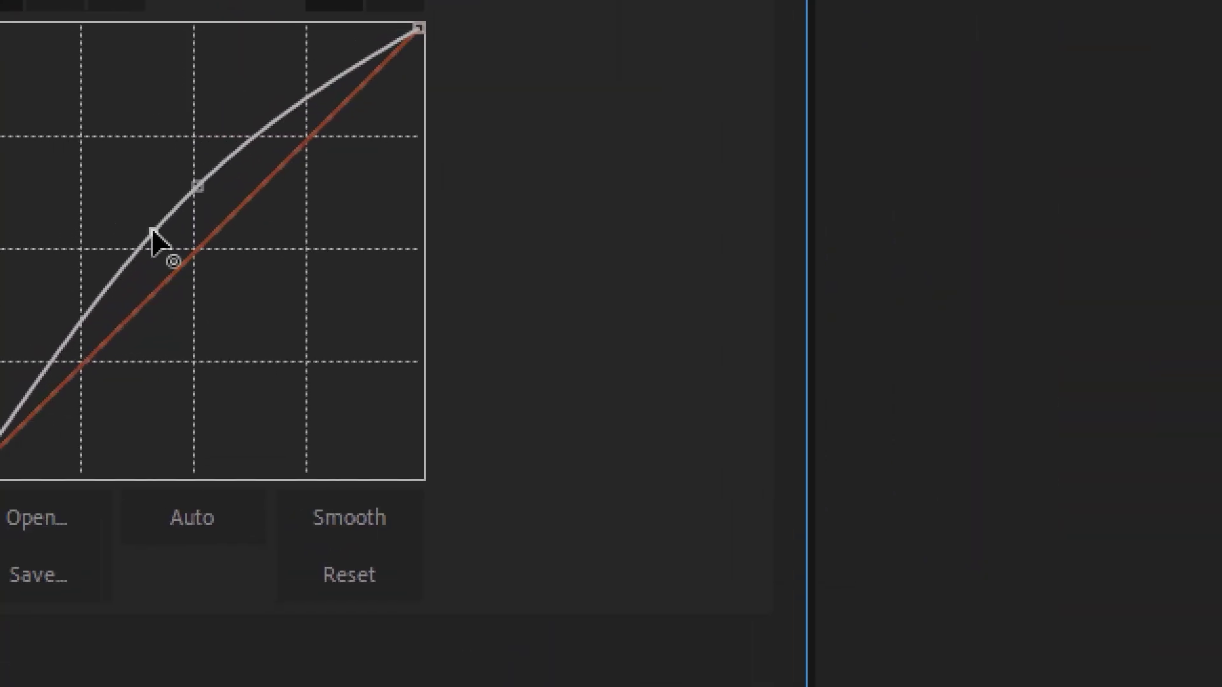
pyautogui.moveTo(152, 229); pyautogui.dragTo(160, 246)
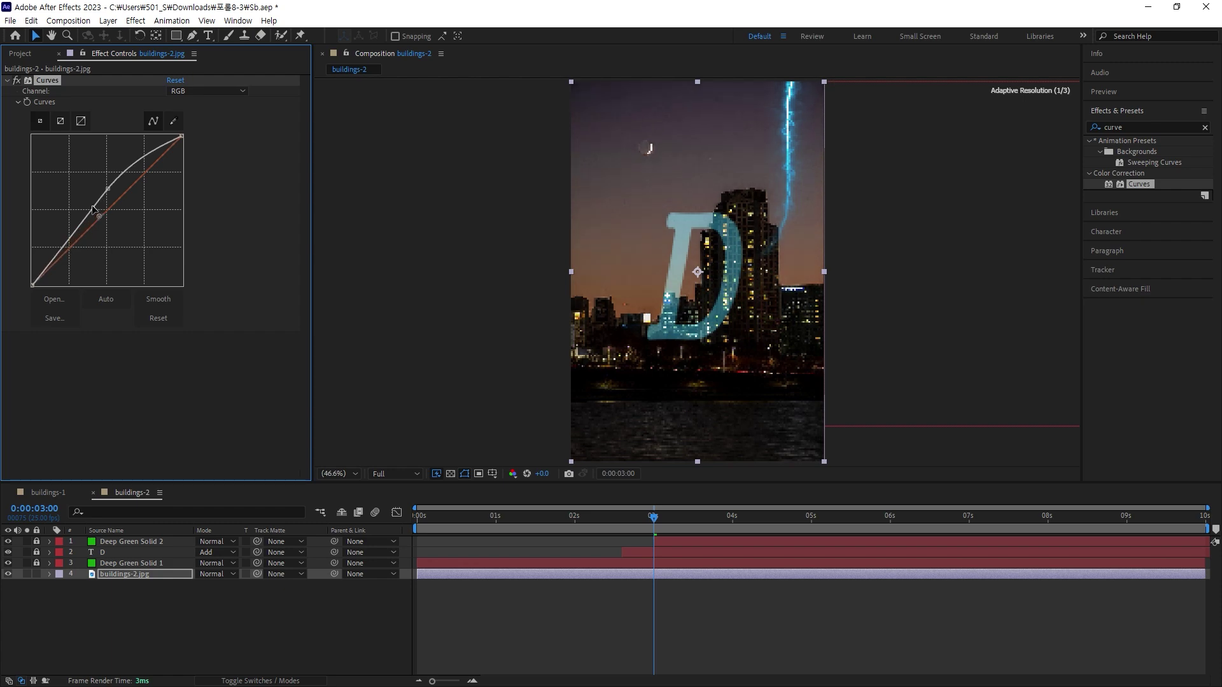
pyautogui.moveTo(93, 208); pyautogui.dragTo(96, 209)
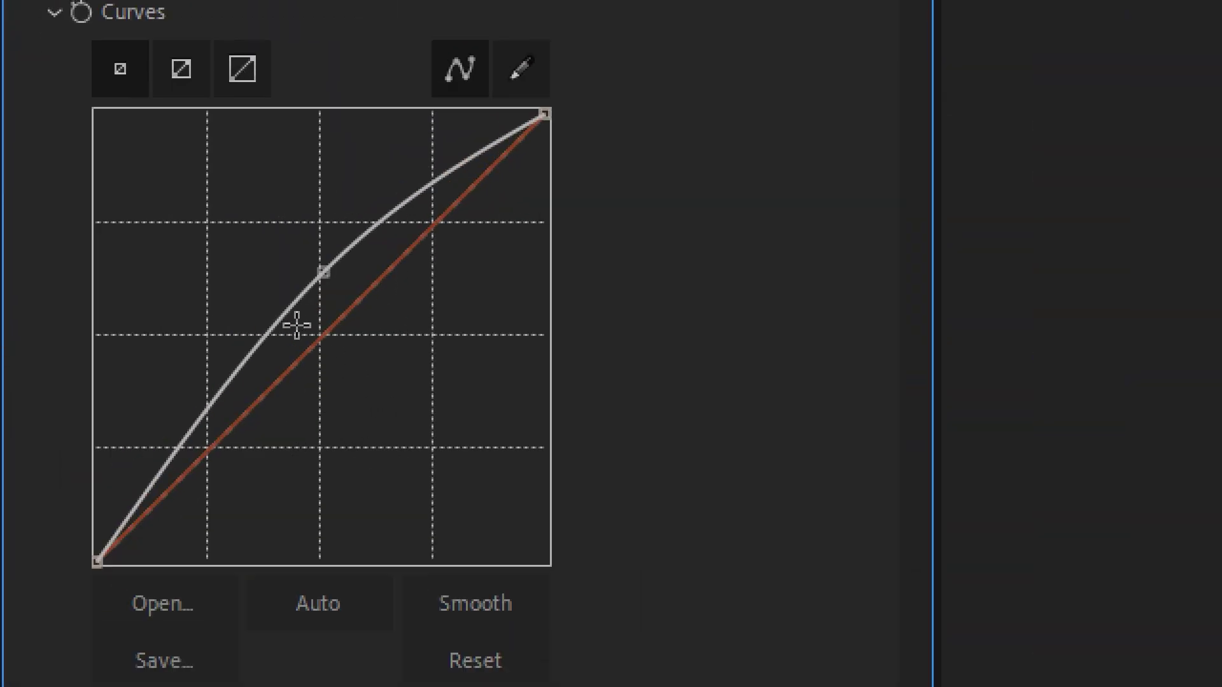
pyautogui.moveTo(323, 271); pyautogui.dragTo(326, 251)
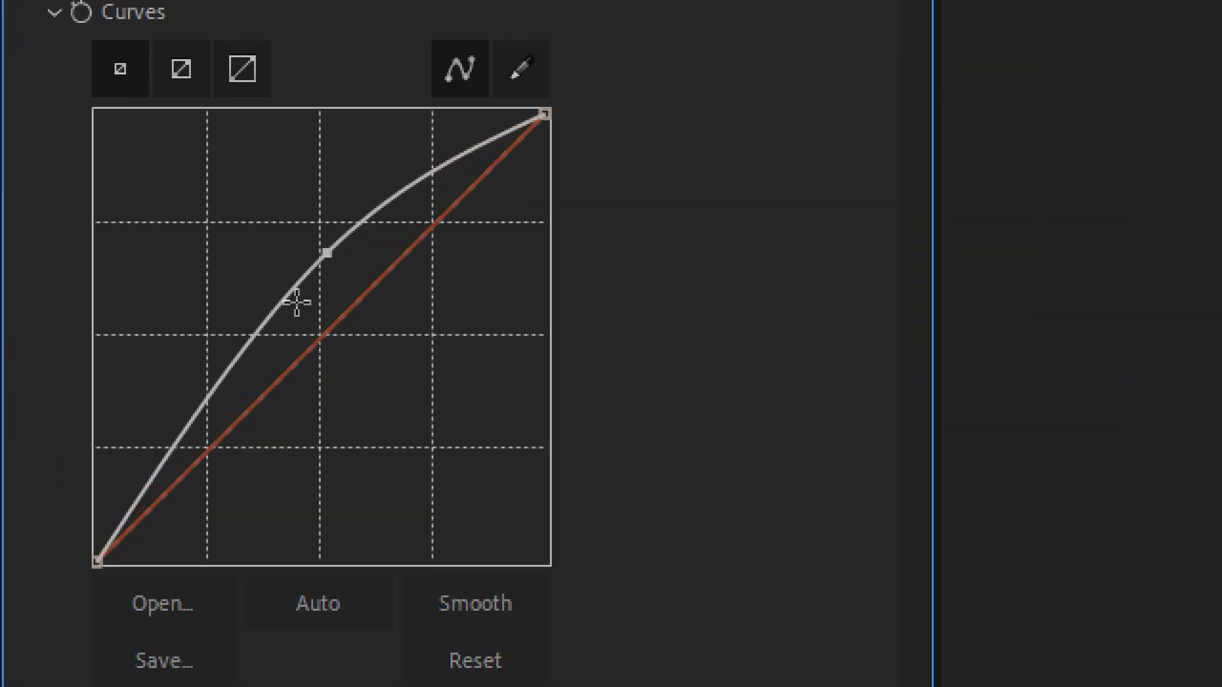
pyautogui.moveTo(286, 308); pyautogui.dragTo(296, 321)
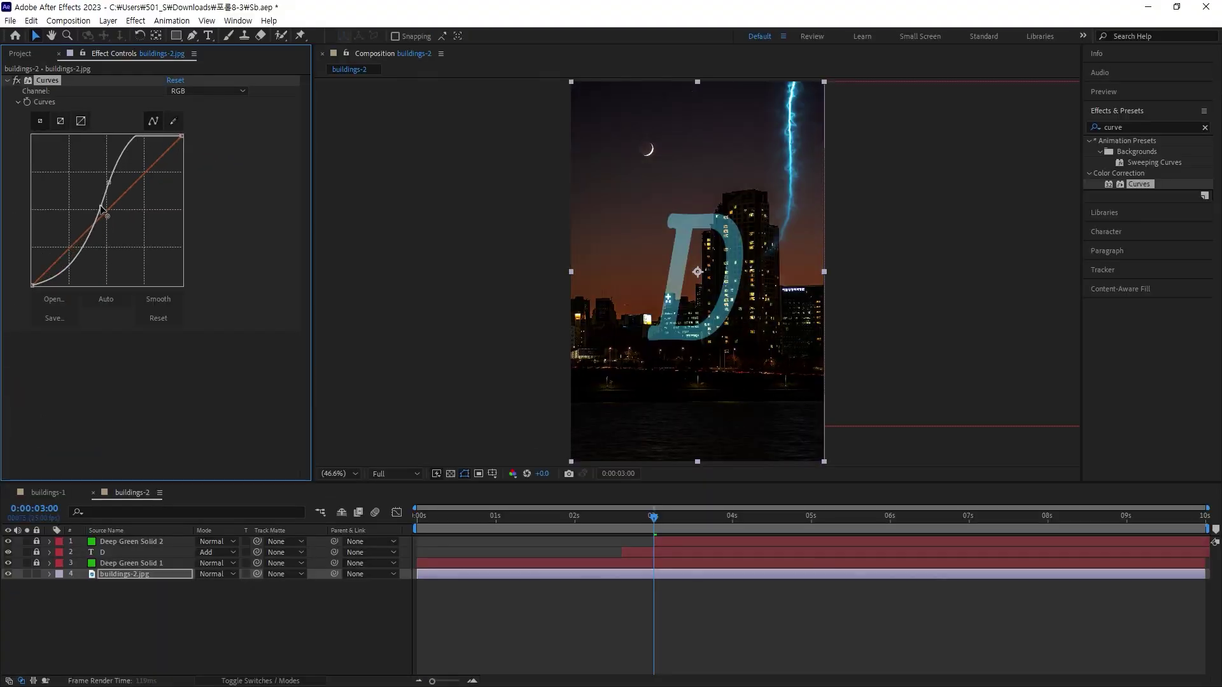
pyautogui.moveTo(99, 206); pyautogui.dragTo(101, 207)
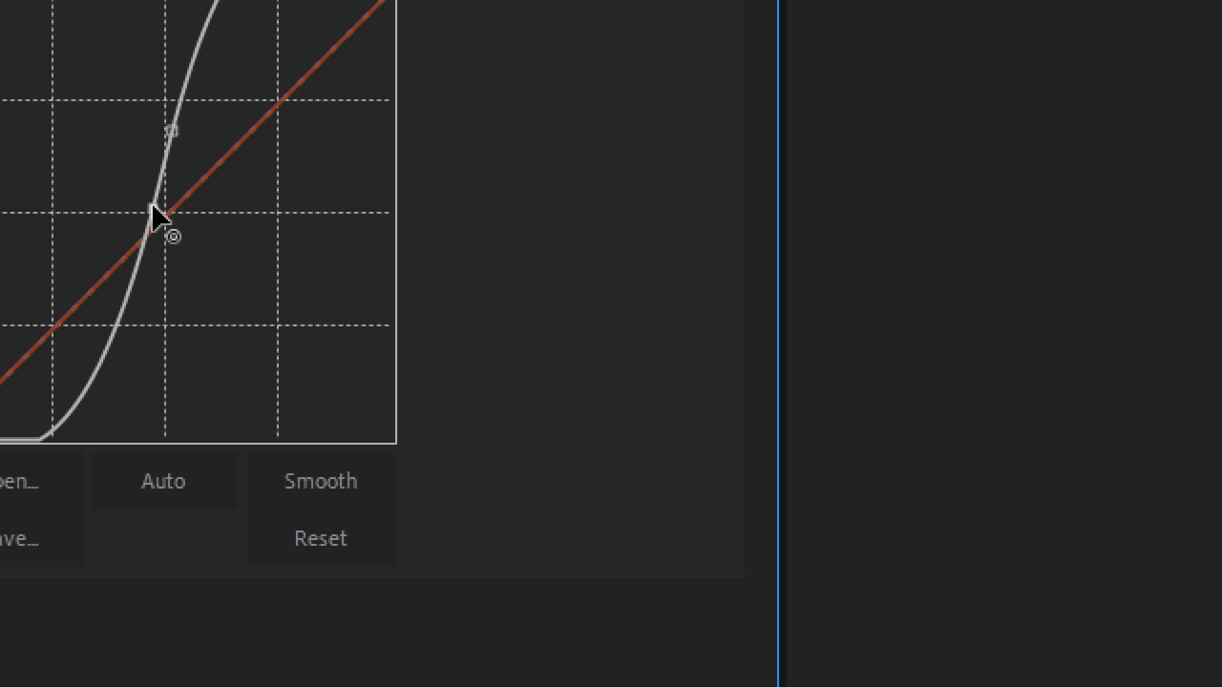
pyautogui.moveTo(152, 206); pyautogui.dragTo(248, 272)
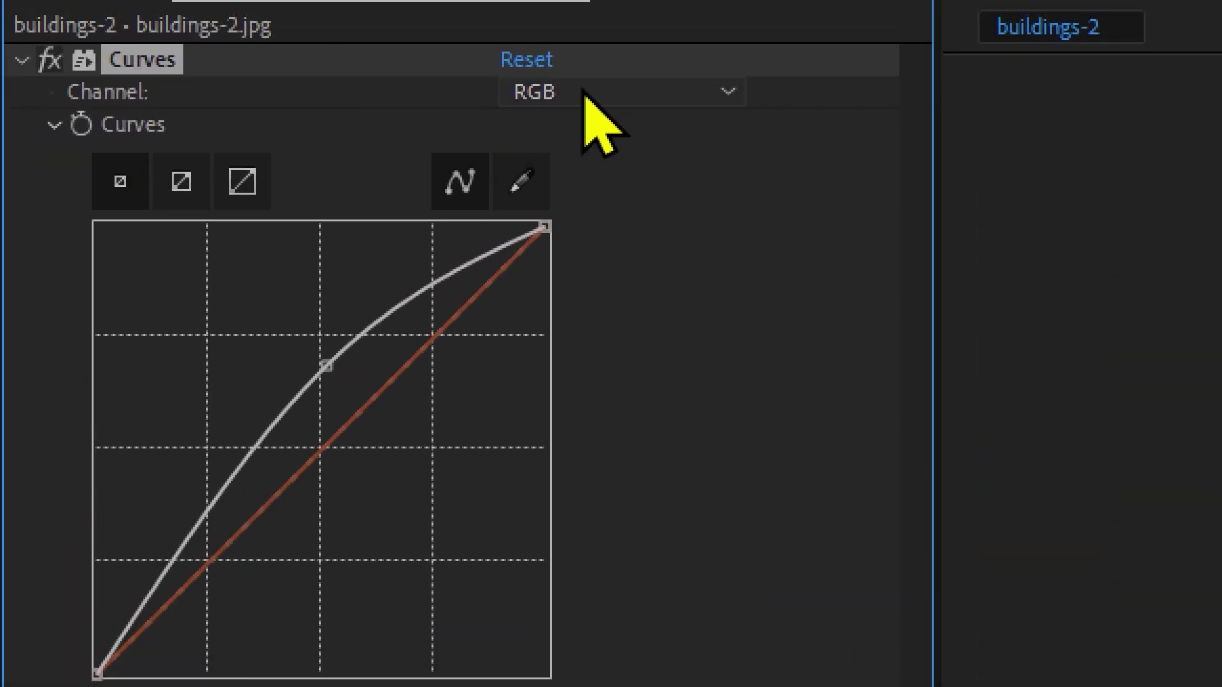
pyautogui.click(583, 93)
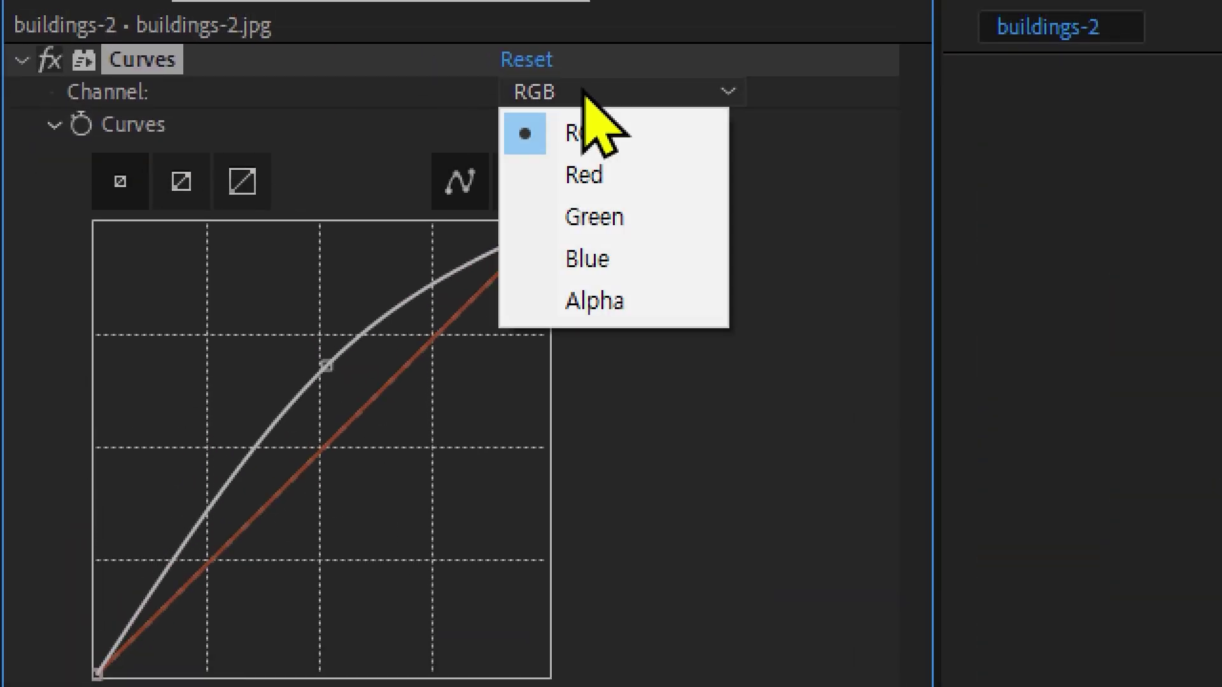
pyautogui.click(604, 179)
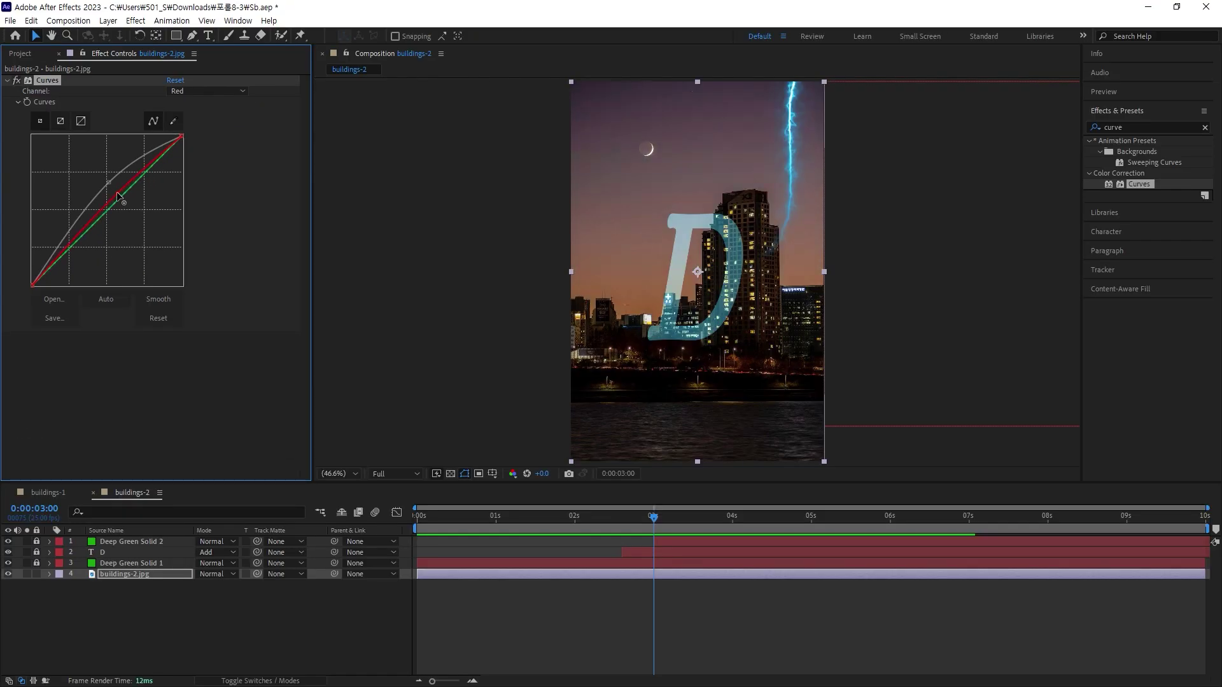
pyautogui.moveTo(361, 411); pyautogui.dragTo(355, 400)
pyautogui.moveTo(117, 194)
pyautogui.mouseDown()
pyautogui.moveTo(107, 185)
pyautogui.moveTo(139, 220)
pyautogui.moveTo(106, 187)
pyautogui.mouseUp()
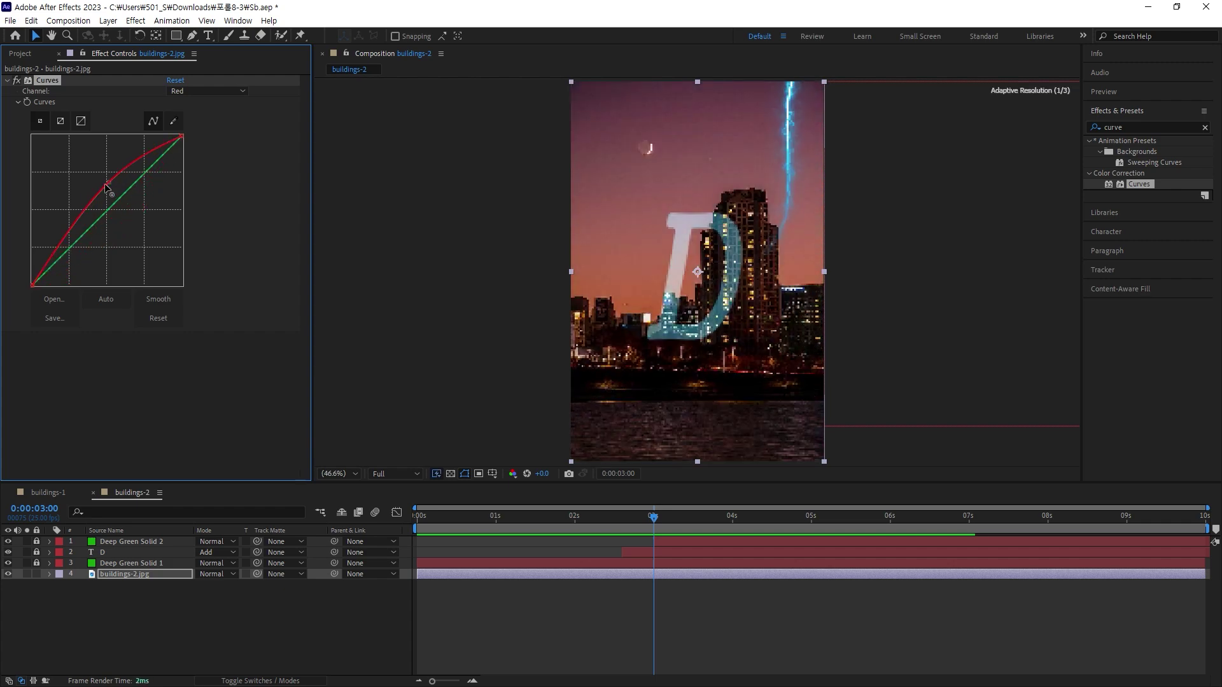
pyautogui.keyDown('ctrl'); pyautogui.click(105, 186); pyautogui.keyUp('ctrl')
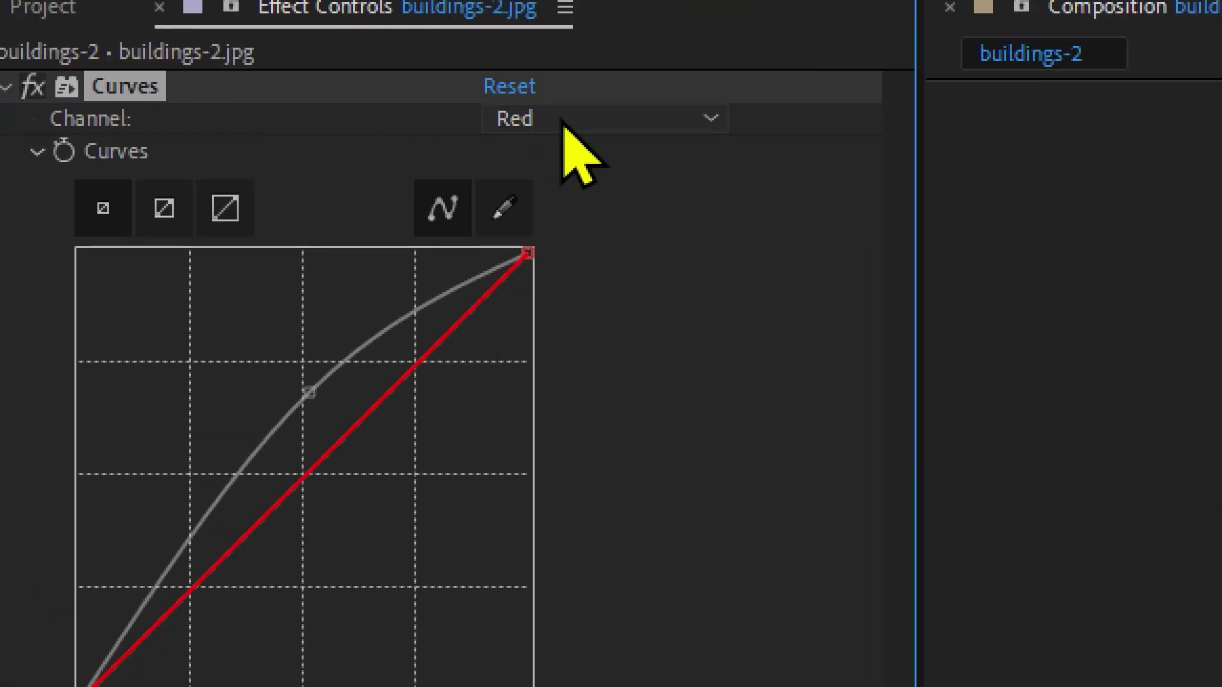
pyautogui.click(194, 91)
pyautogui.click(580, 245)
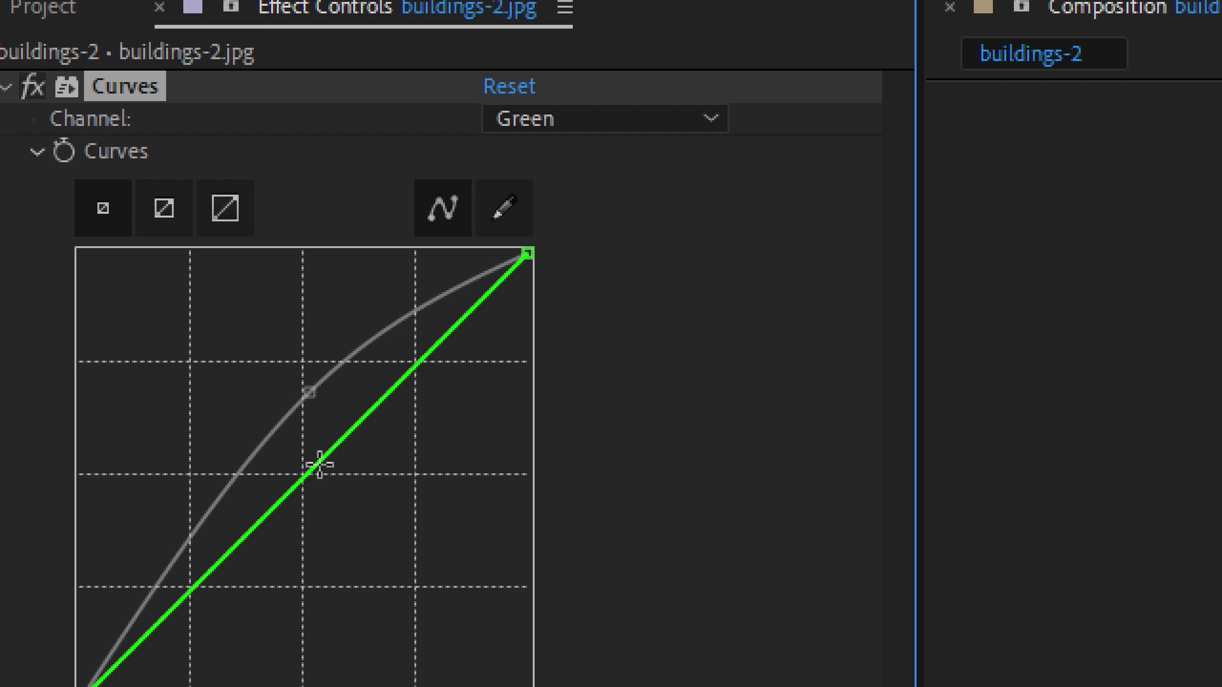
pyautogui.moveTo(320, 462); pyautogui.dragTo(89, 183)
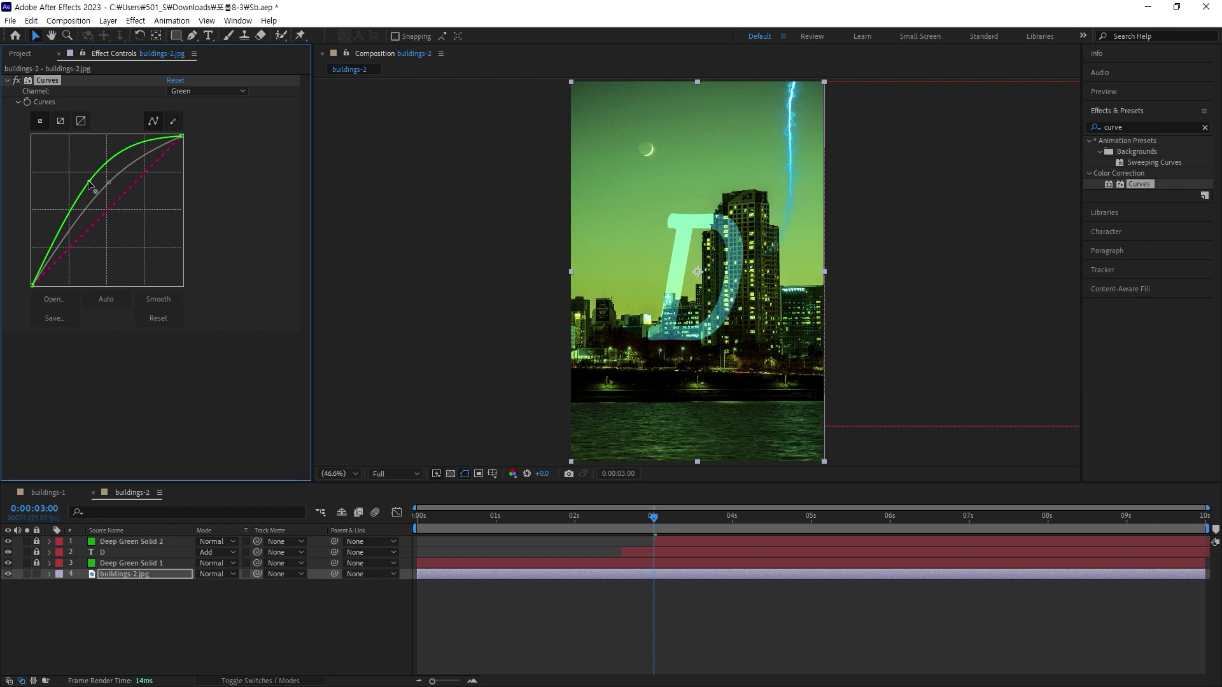
pyautogui.moveTo(90, 183)
pyautogui.mouseDown()
pyautogui.moveTo(118, 222)
pyautogui.moveTo(371, 414)
pyautogui.mouseUp()
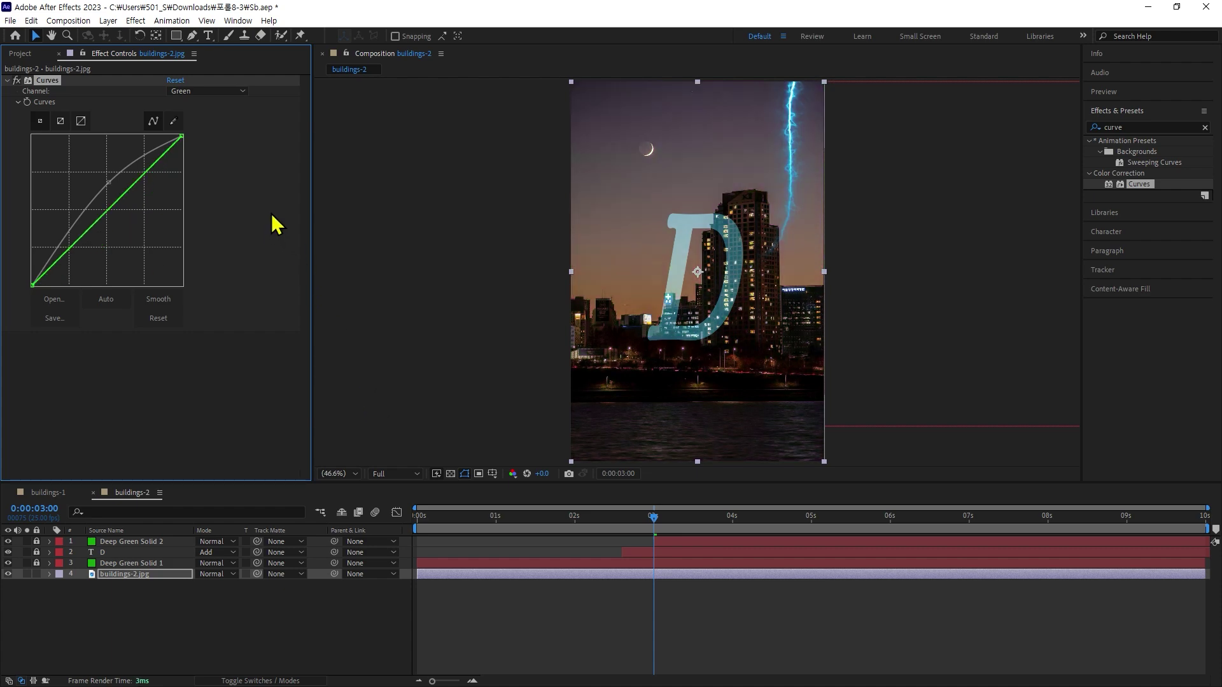
pyautogui.click(217, 91)
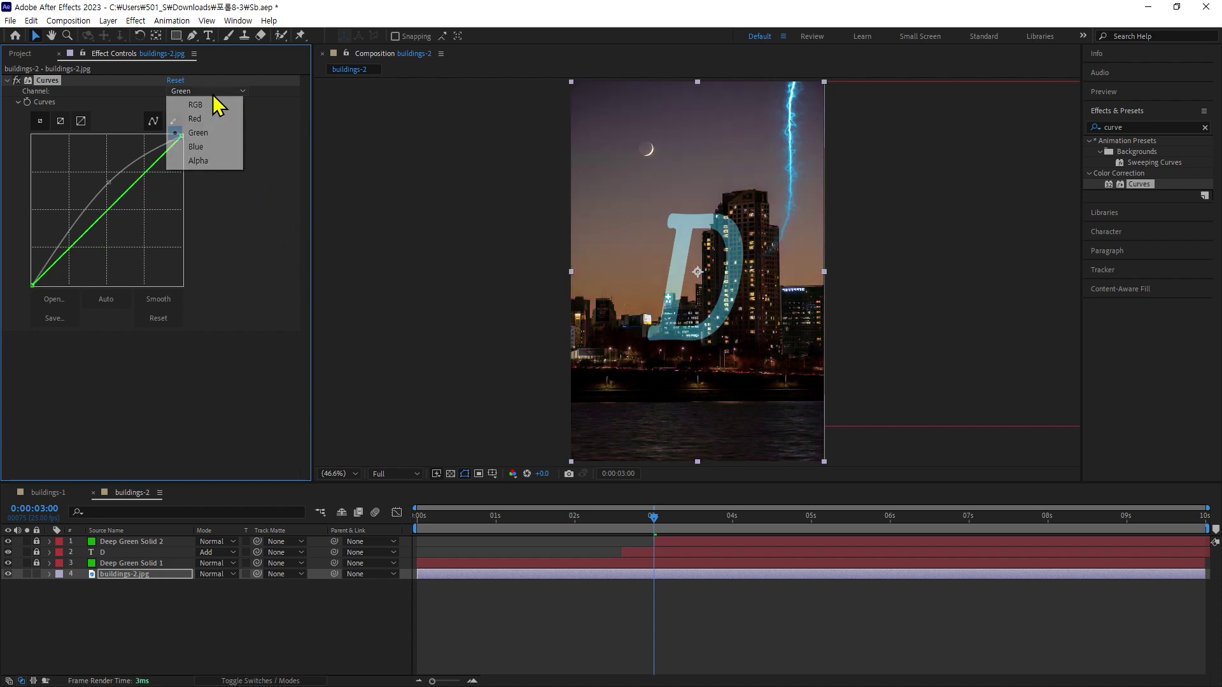
pyautogui.click(204, 148)
pyautogui.moveTo(112, 211); pyautogui.dragTo(88, 176)
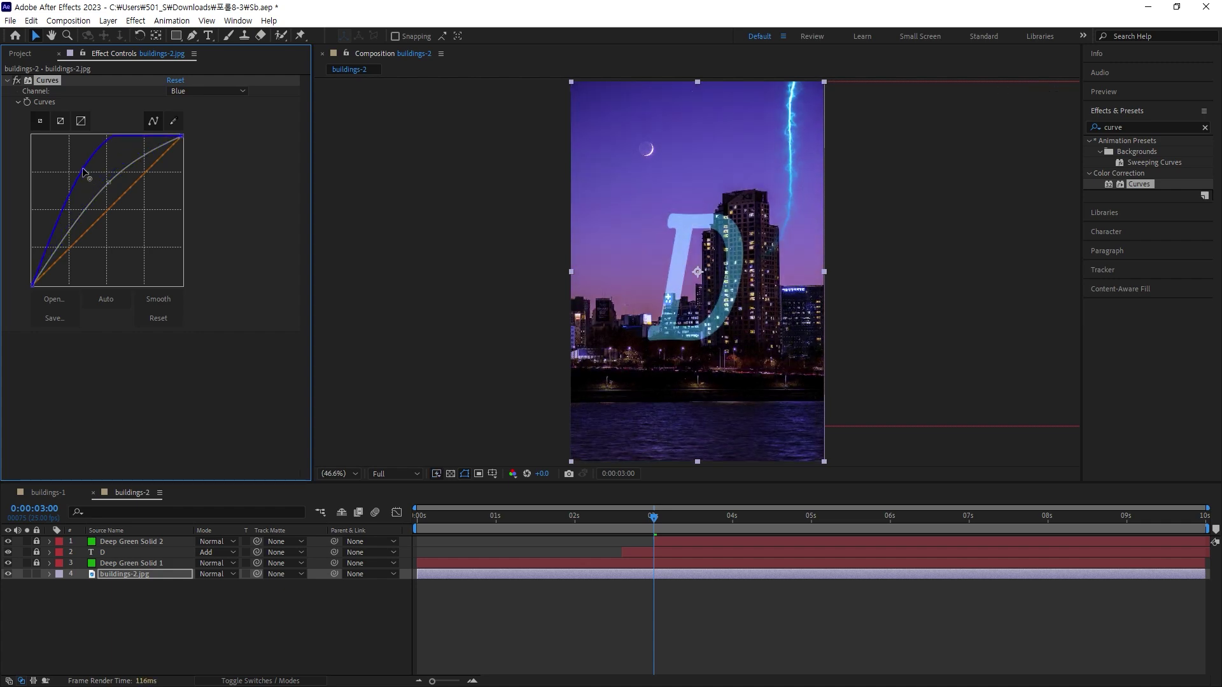
pyautogui.moveTo(82, 167); pyautogui.dragTo(138, 247)
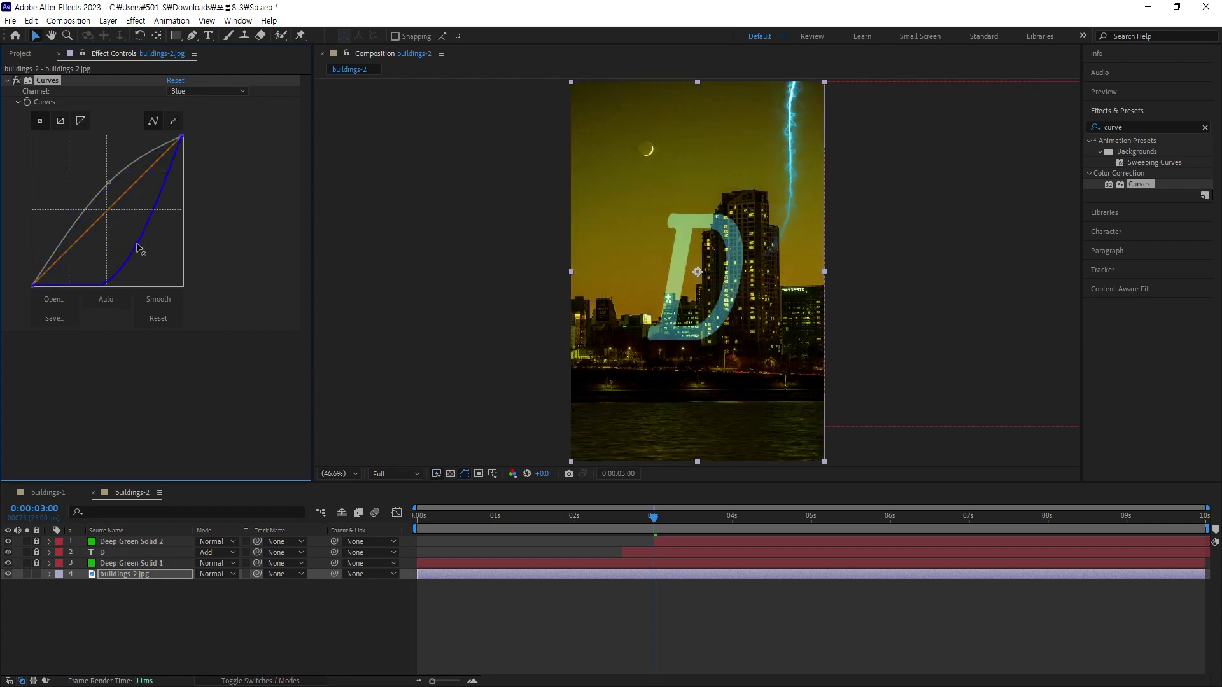
pyautogui.moveTo(138, 247); pyautogui.dragTo(197, 299)
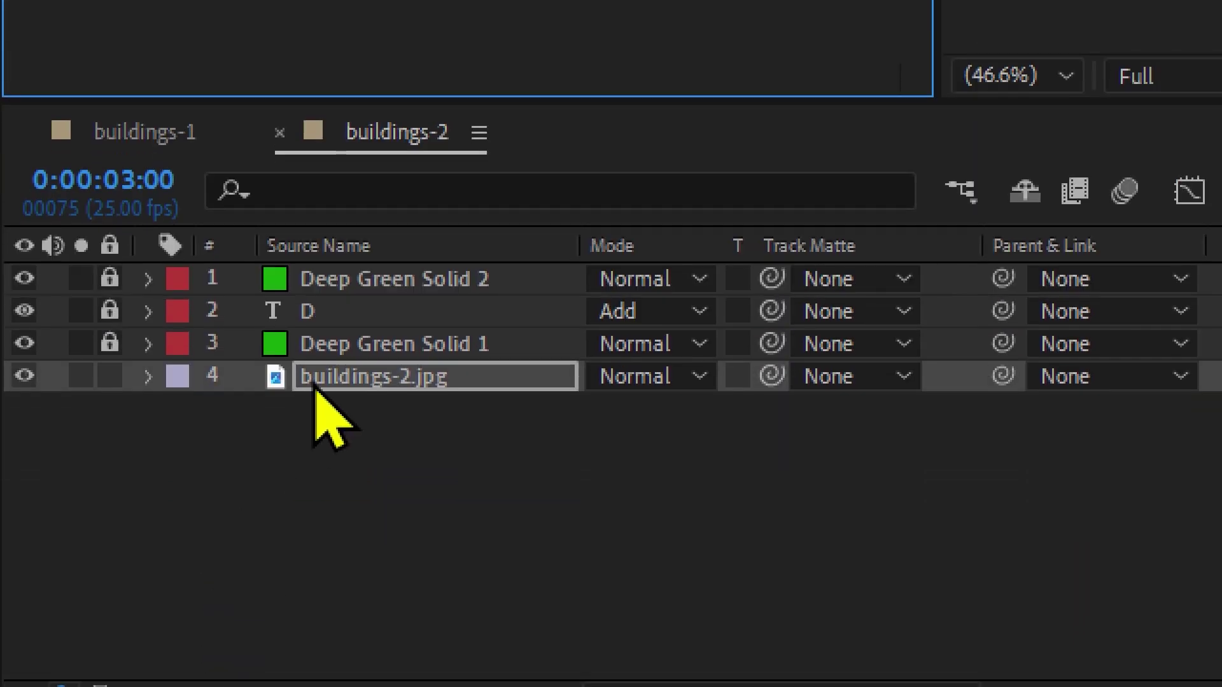
# Select buildings-2.jpg and expand its layer, Effects and Curves properties in the timeline
pyautogui.click(320, 380)
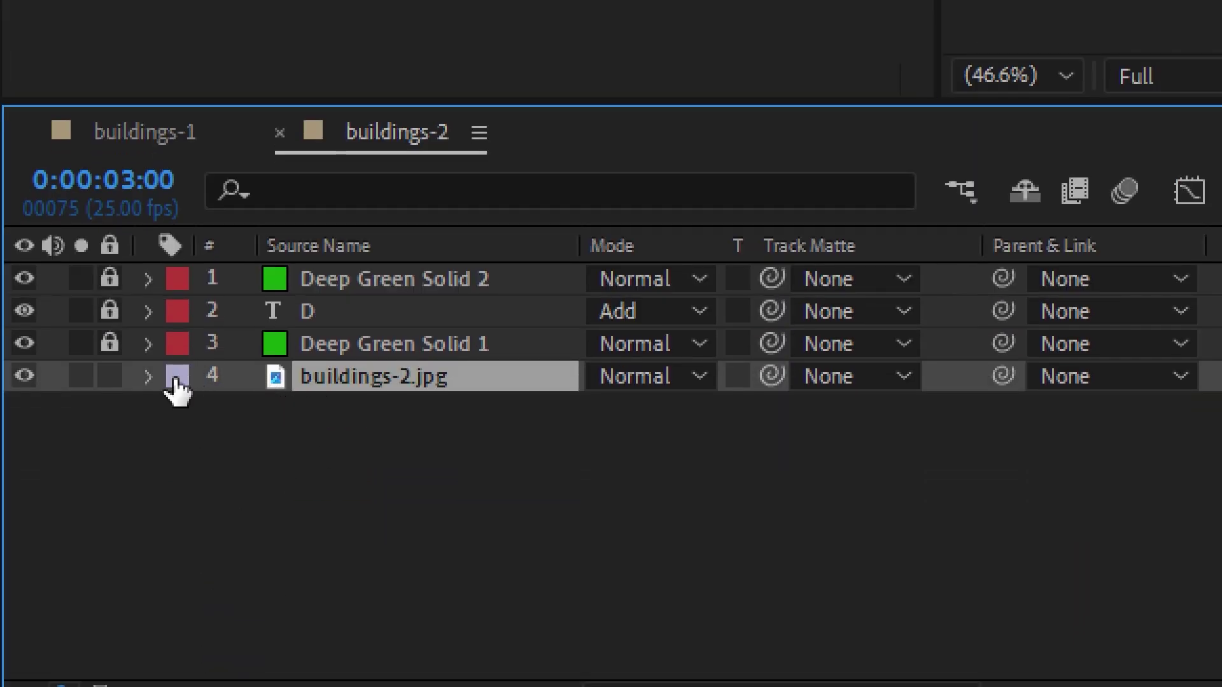
pyautogui.click(149, 377)
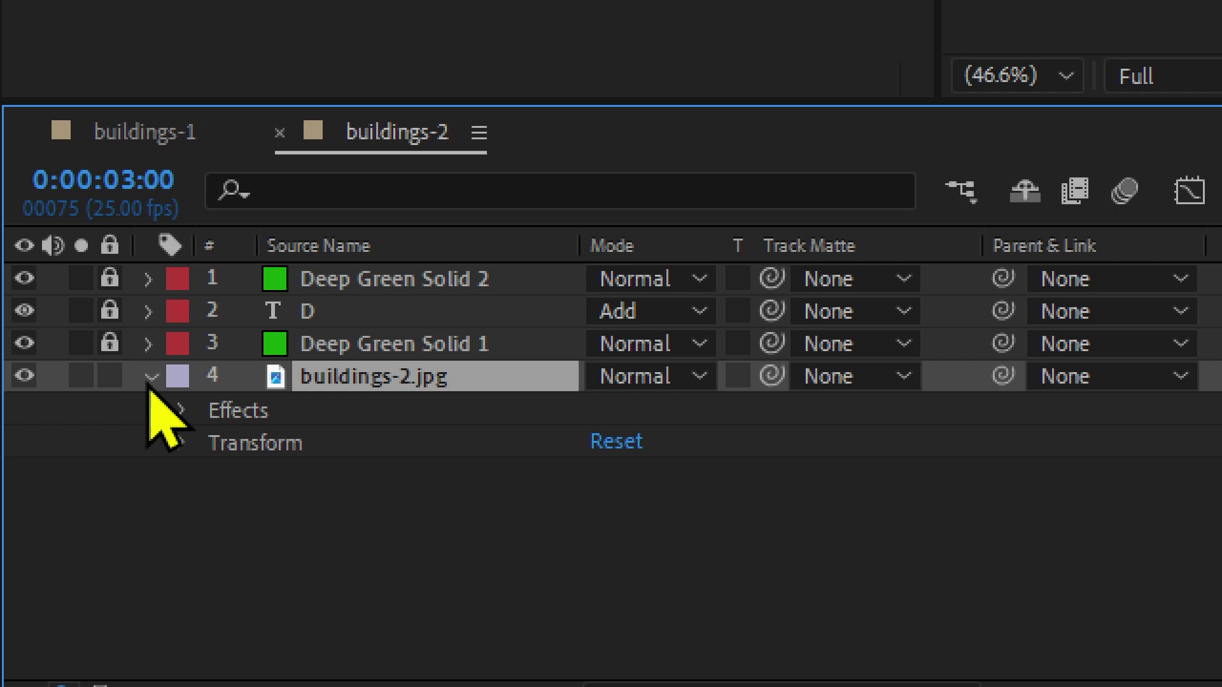
pyautogui.click(180, 411)
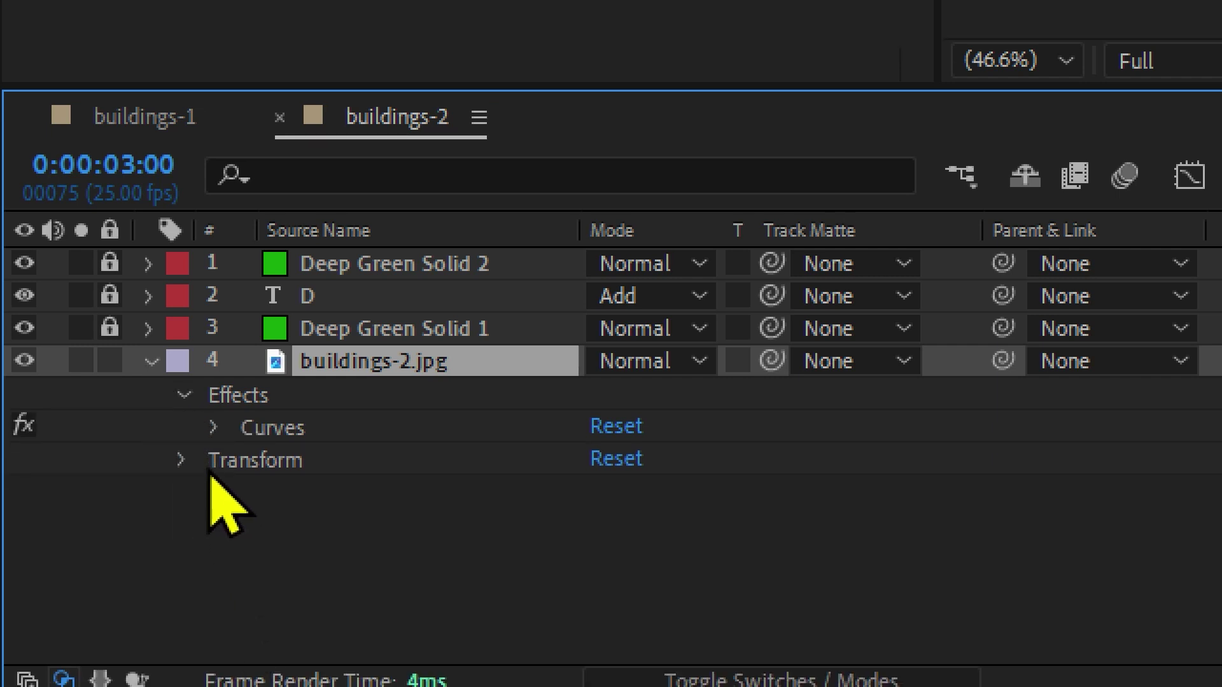
pyautogui.click(217, 428)
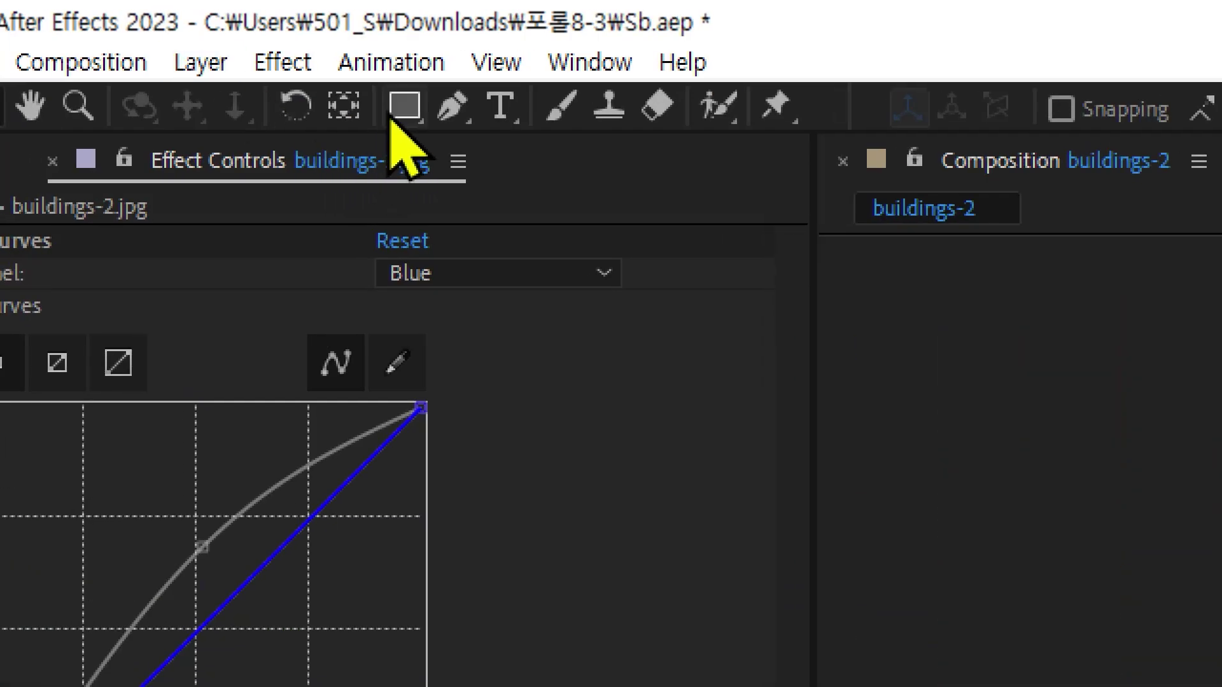
# With the Pen tool, draw a closed Bezier mask of curved points encircling the D
pyautogui.click(407, 113)
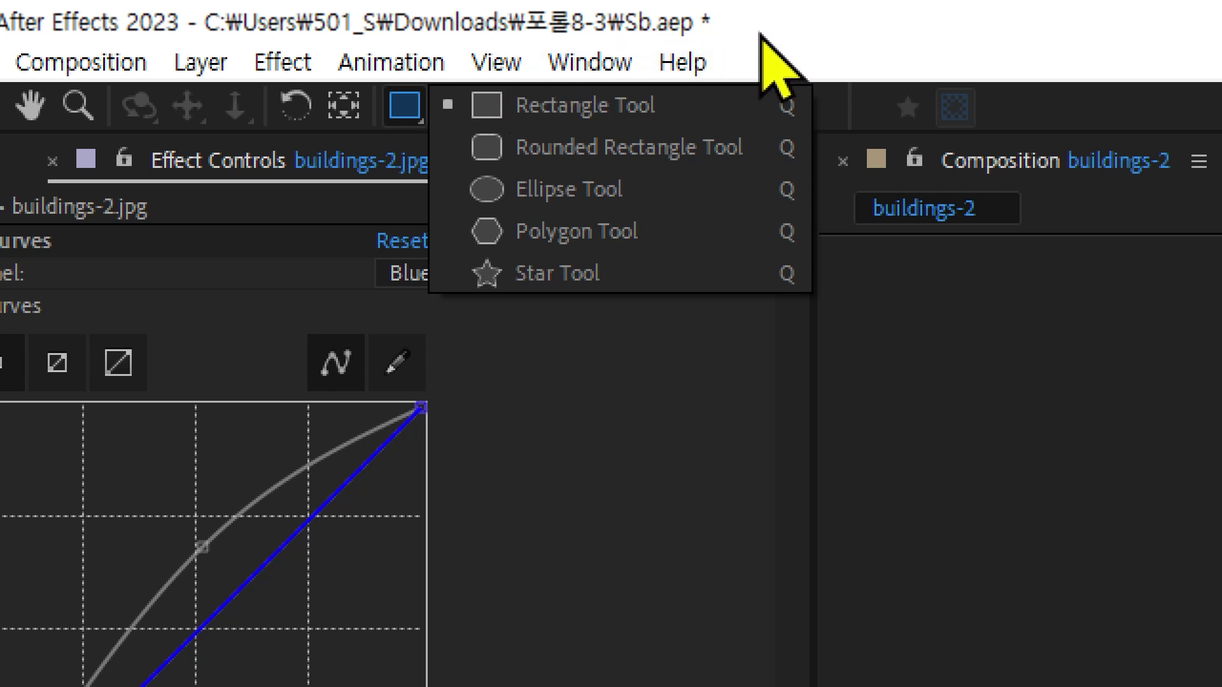
pyautogui.click(418, 103)
pyautogui.click(447, 113)
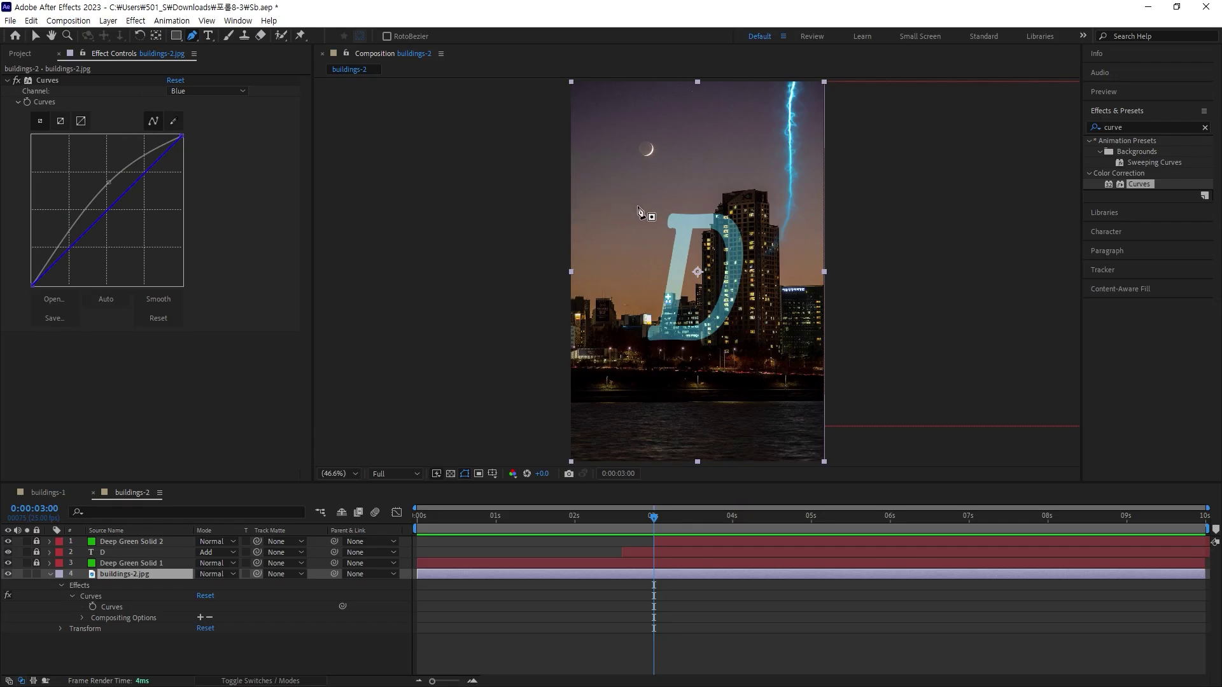
pyautogui.click(688, 191)
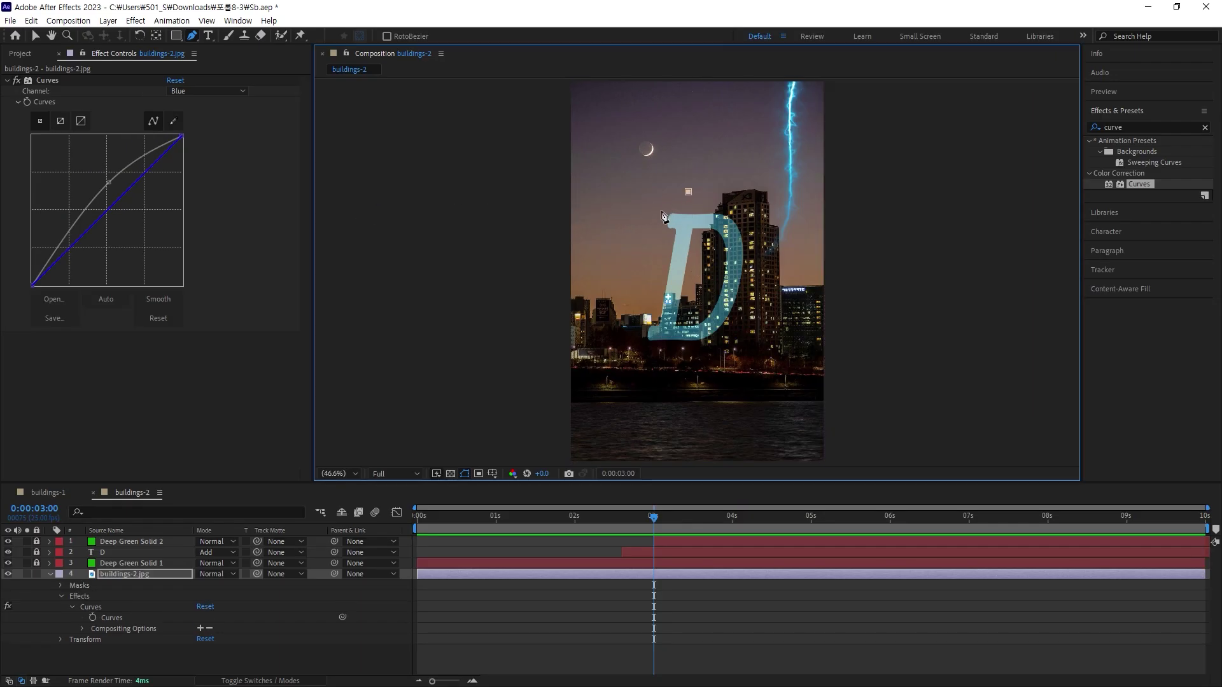
pyautogui.click(659, 212)
pyautogui.click(636, 275)
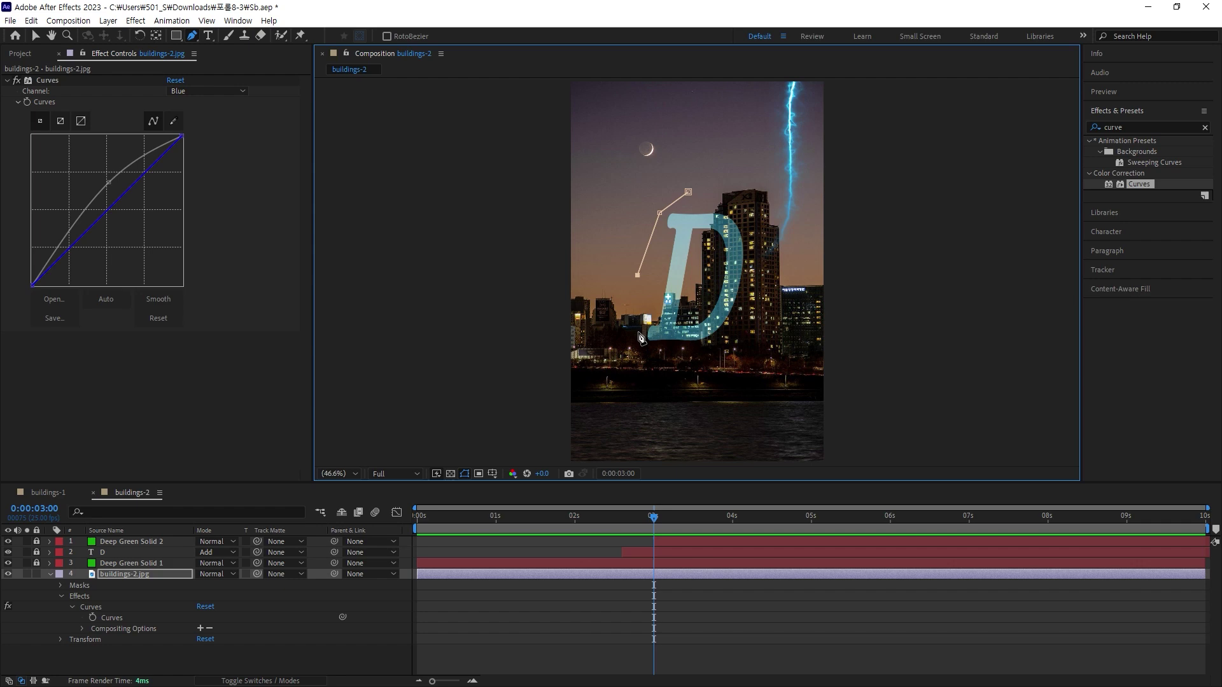
pyautogui.click(667, 366)
pyautogui.moveTo(668, 369); pyautogui.dragTo(704, 377)
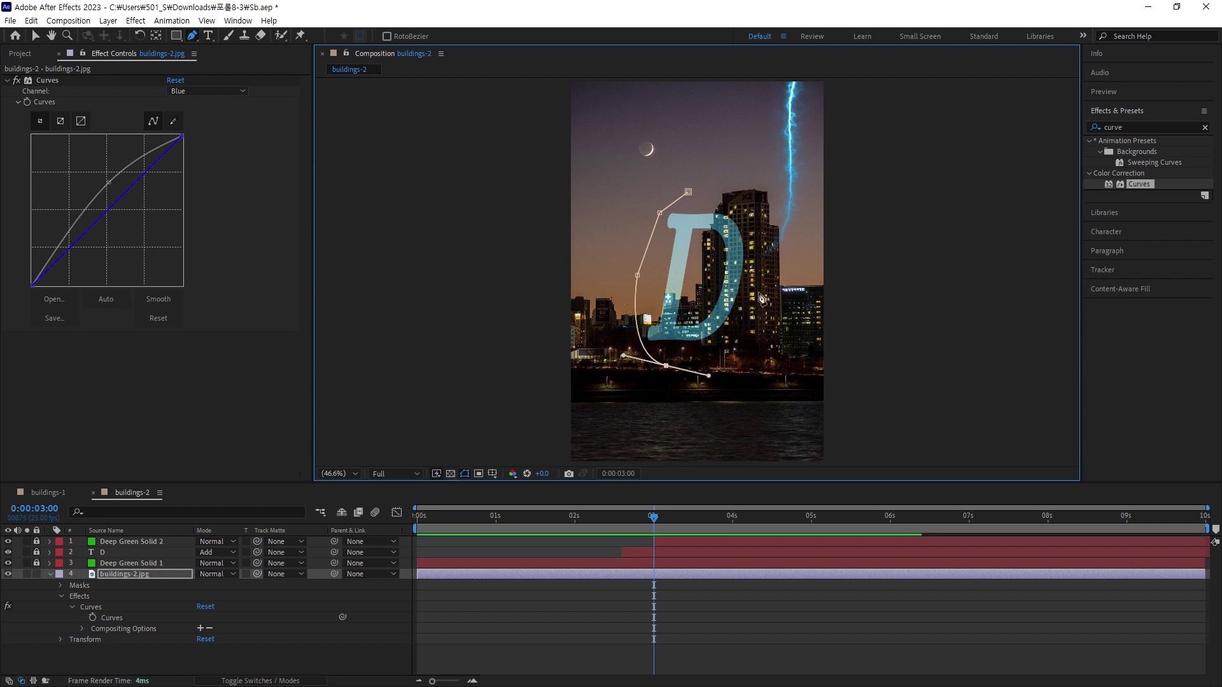
pyautogui.moveTo(757, 293); pyautogui.dragTo(758, 269)
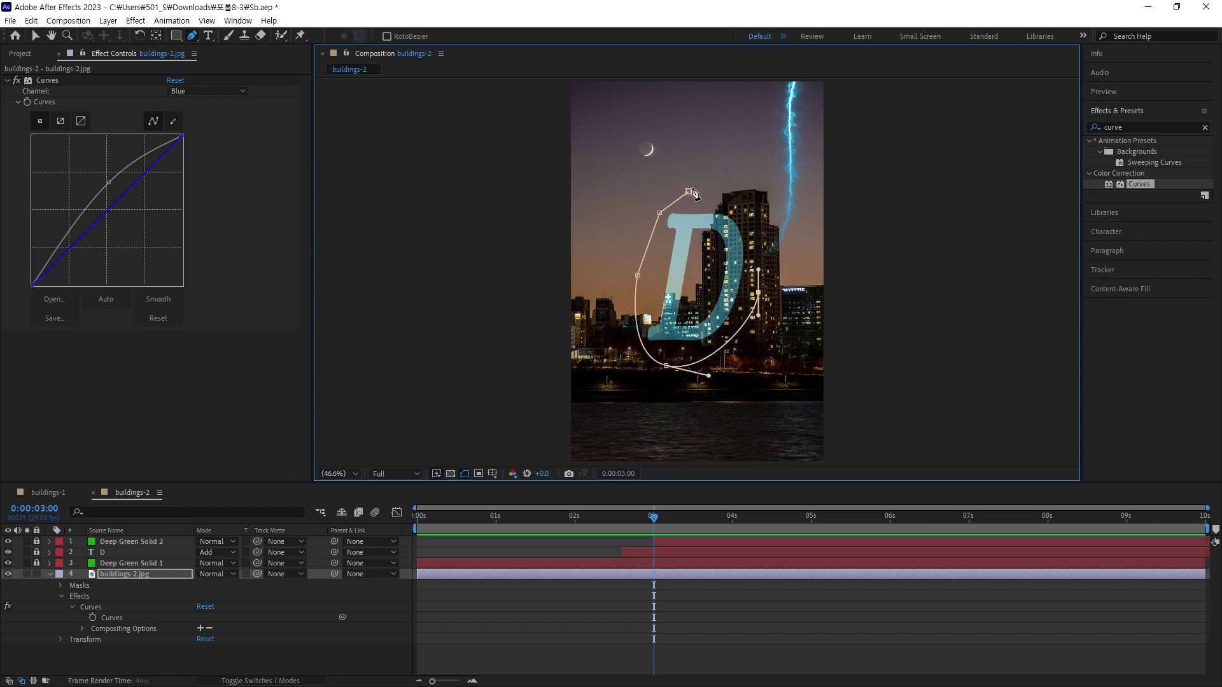
pyautogui.moveTo(739, 199); pyautogui.dragTo(719, 184)
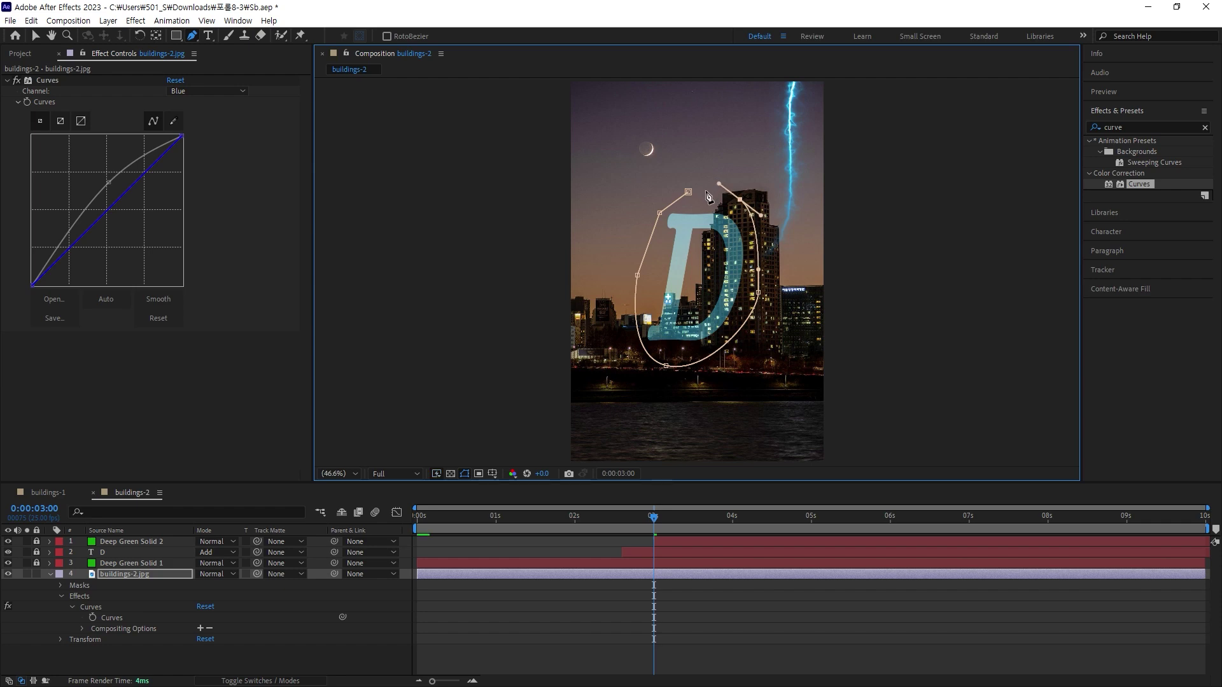
pyautogui.click(689, 192)
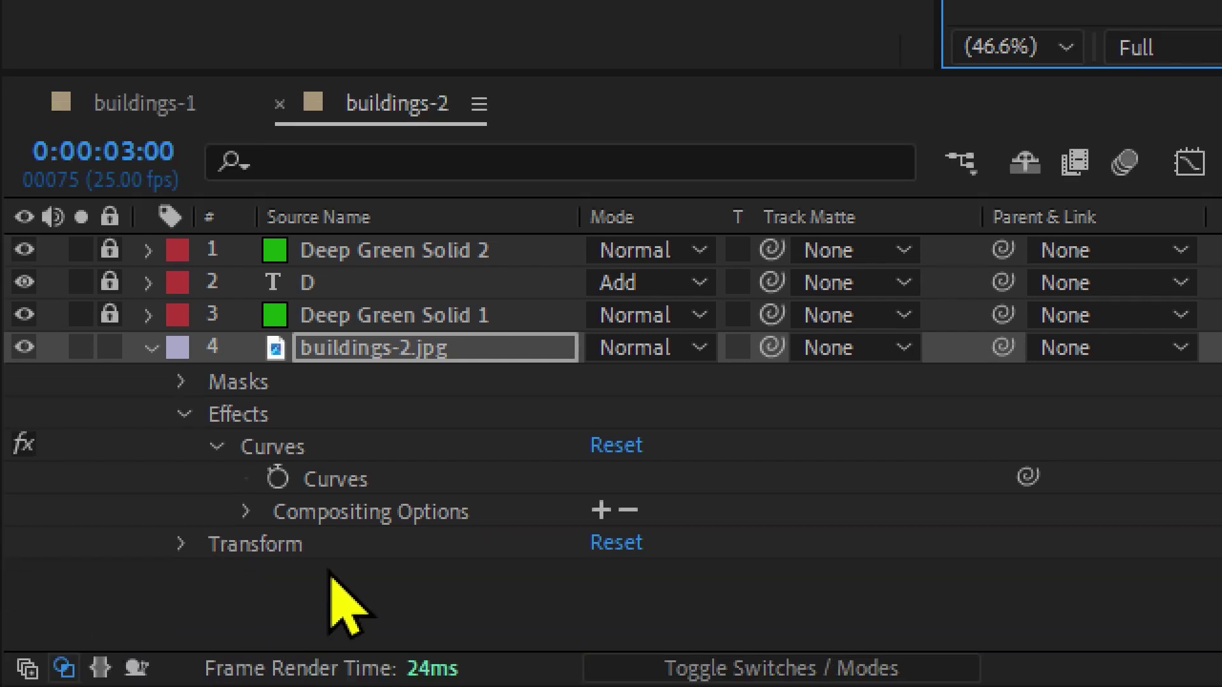
# Add Mask Reference 1 set to Mask 1 under the Curves Compositing Options
pyautogui.click(331, 576)
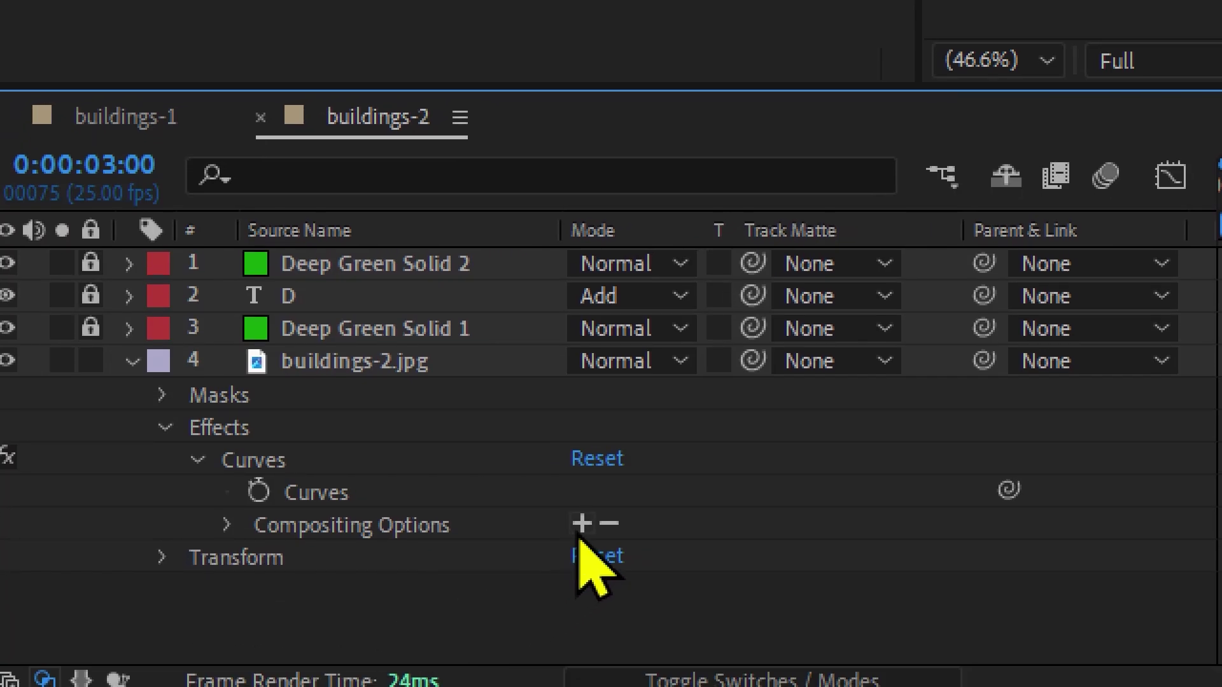
pyautogui.click(582, 528)
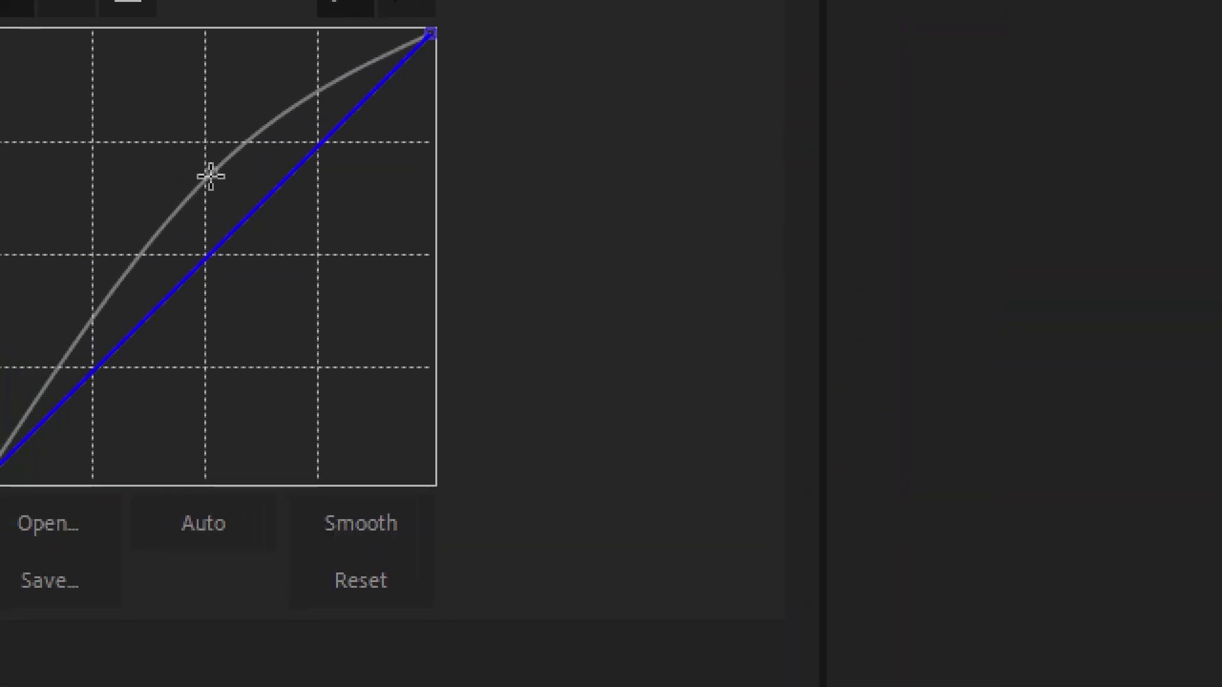
# Bow the RGB curve upward, then ease it back slightly to brighten the masked oval
pyautogui.moveTo(209, 173); pyautogui.dragTo(194, 169)
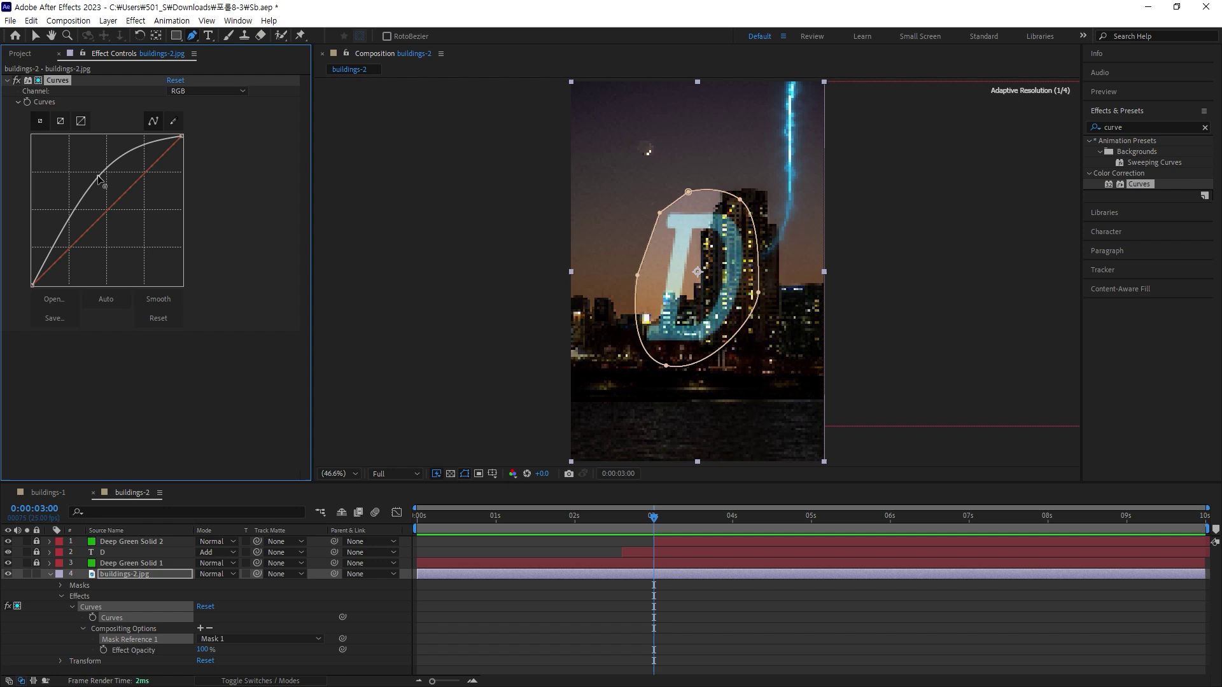
pyautogui.moveTo(97, 174); pyautogui.dragTo(85, 159)
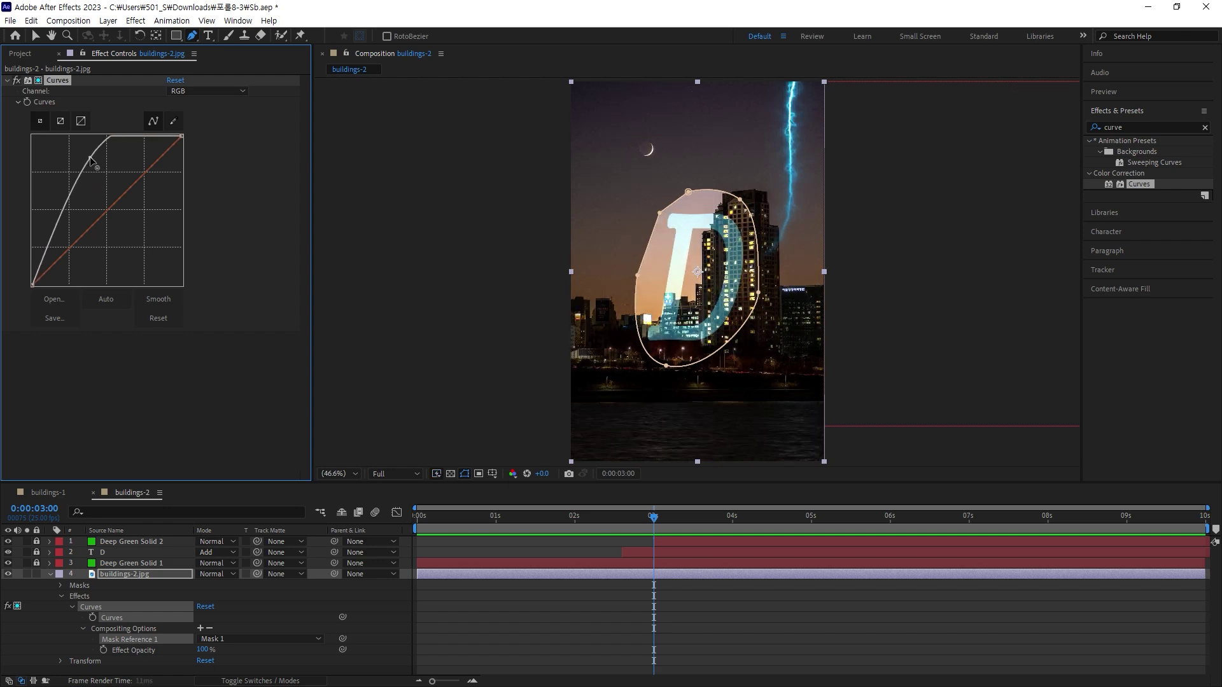
pyautogui.moveTo(85, 159); pyautogui.dragTo(99, 177)
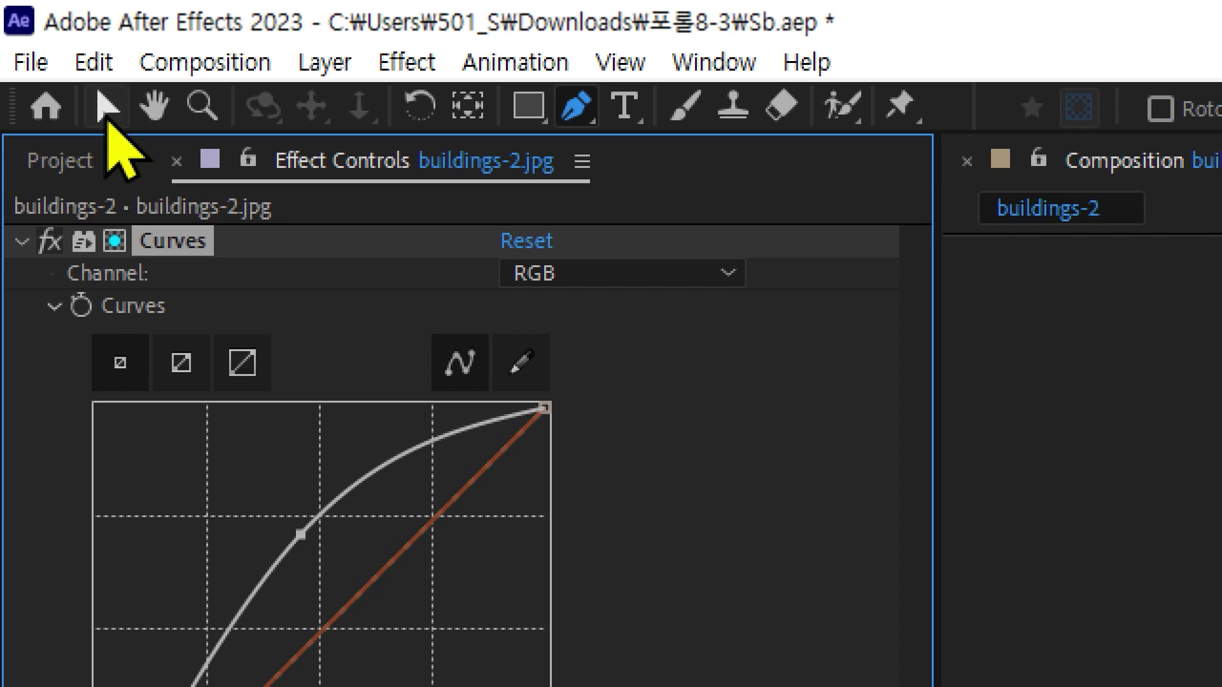
pyautogui.click(107, 106)
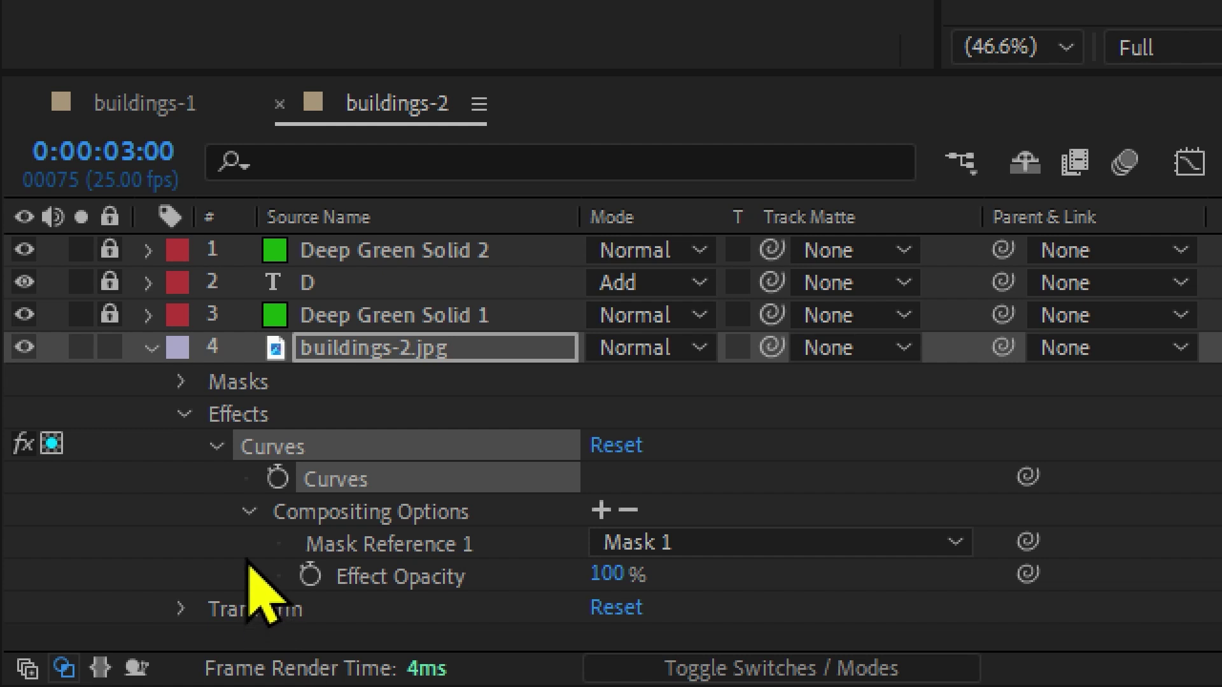
pyautogui.click(182, 382)
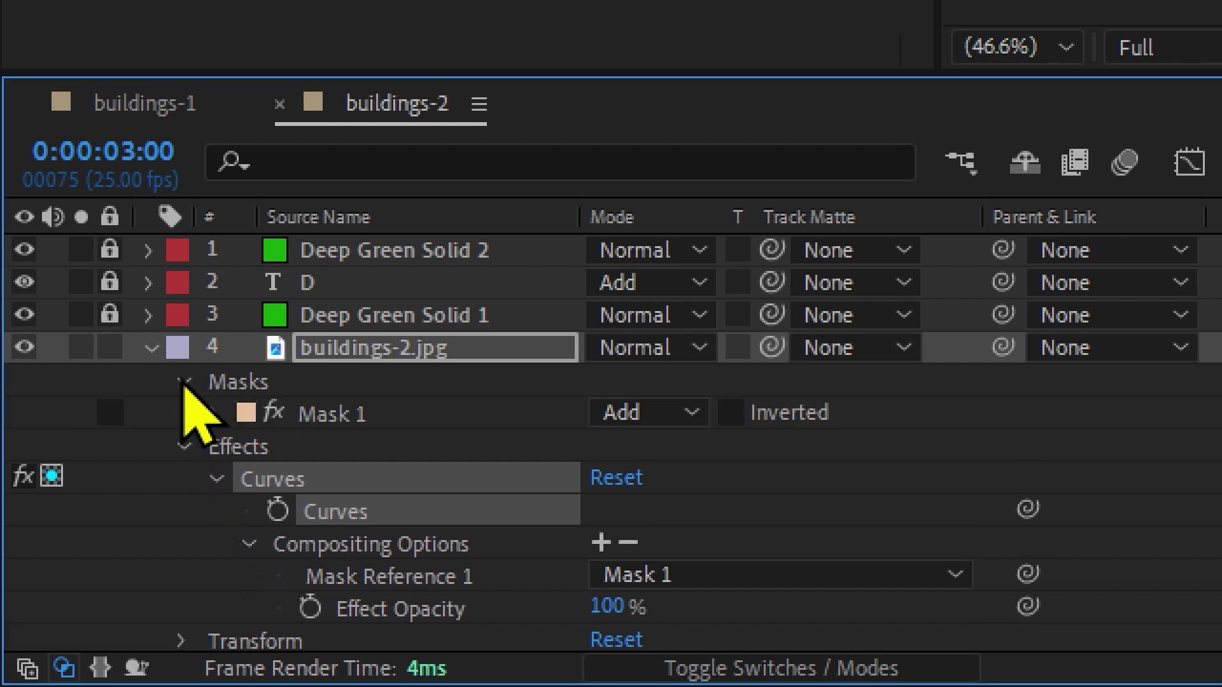
pyautogui.click(215, 414)
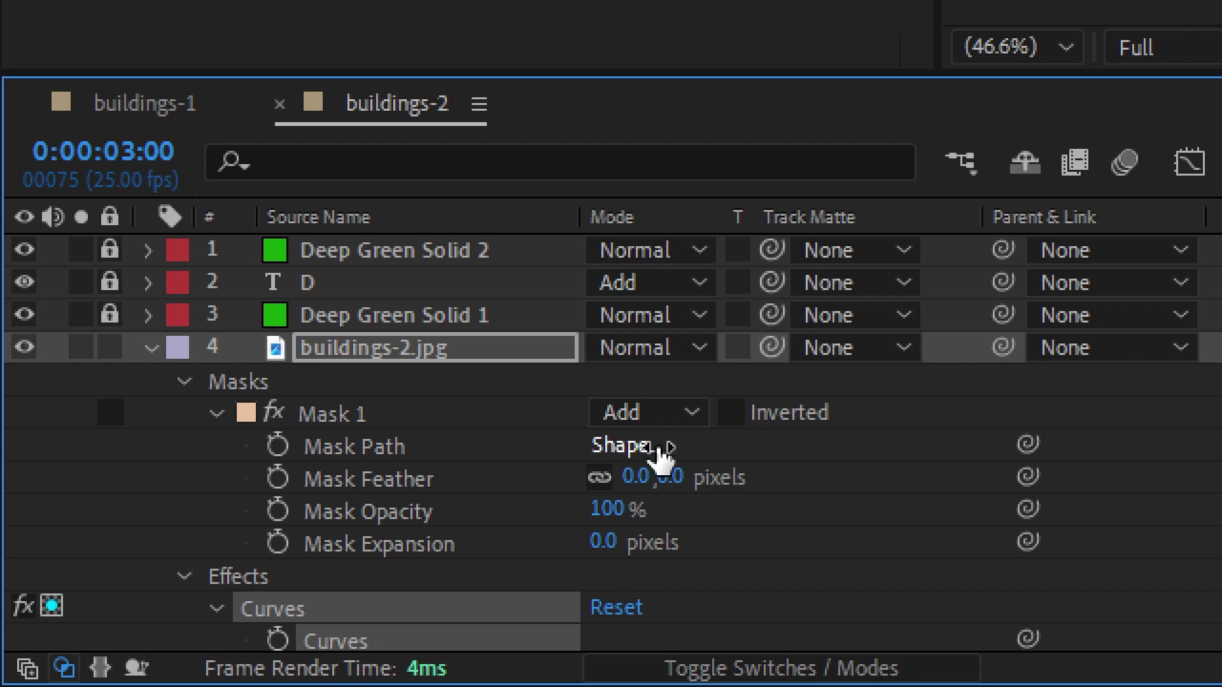
pyautogui.click(693, 414)
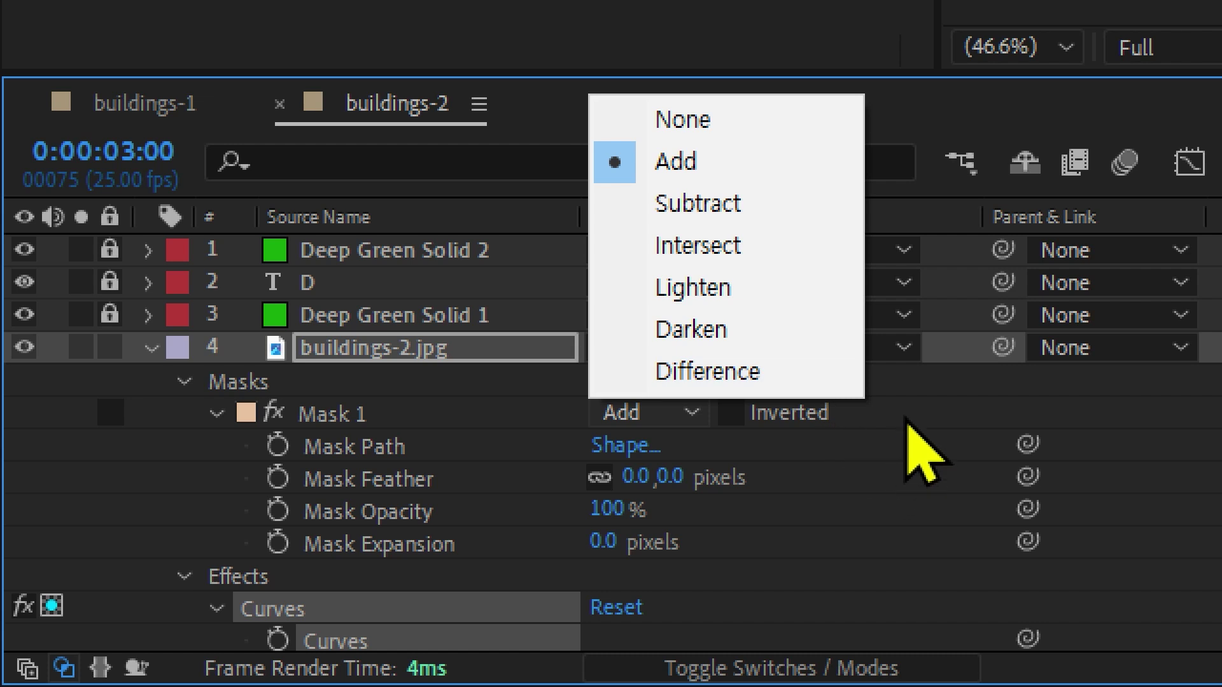
pyautogui.click(888, 436)
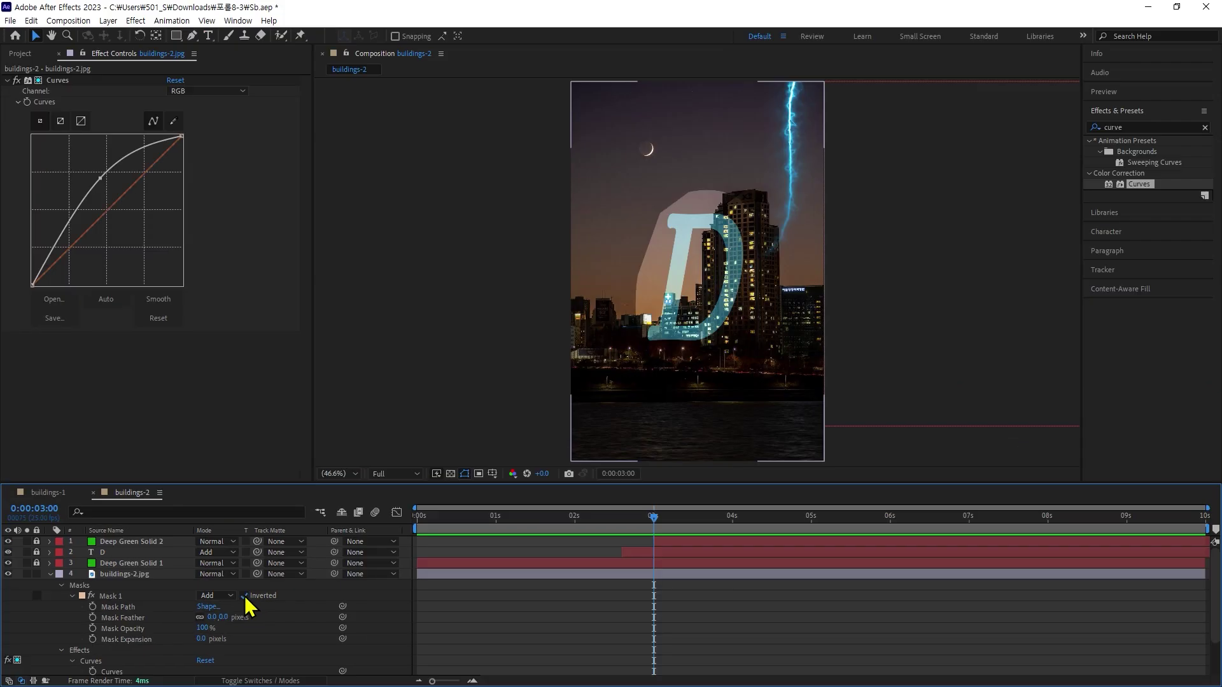
pyautogui.click(731, 412)
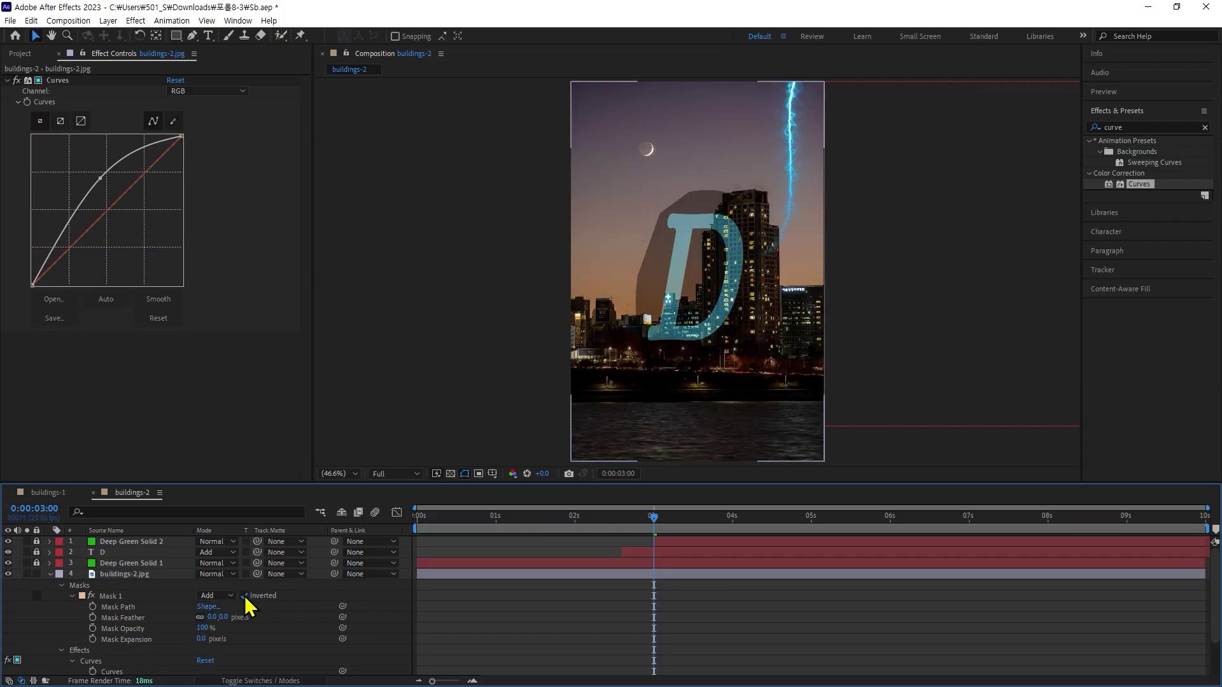
pyautogui.click(244, 596)
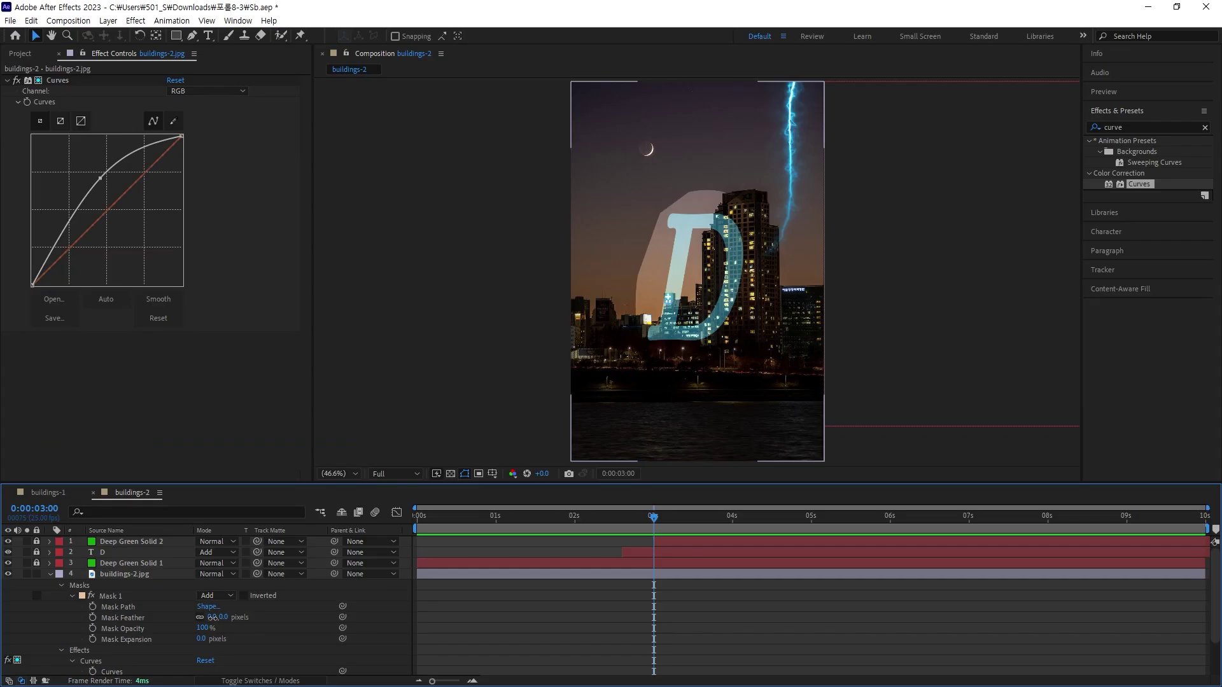
# Set Mask 1 feather to 216 px, unlock the D layer, and reselect buildings-2.jpg
pyautogui.moveTo(211, 618); pyautogui.dragTo(337, 608)
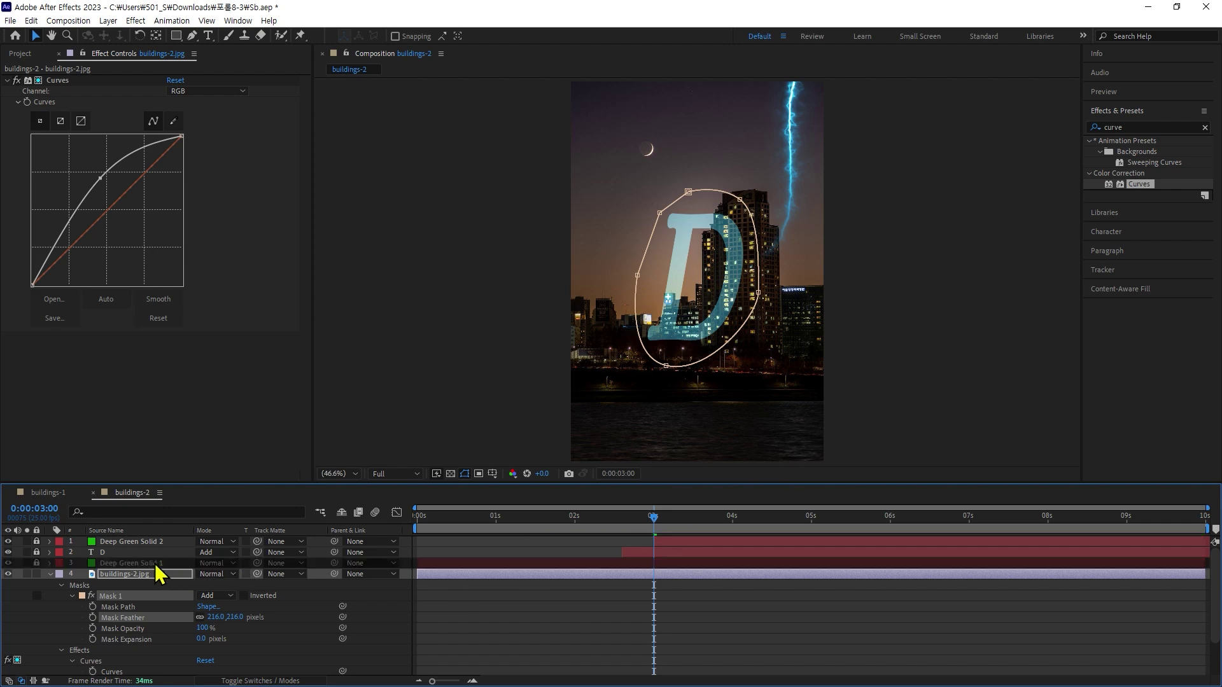
pyautogui.click(156, 565)
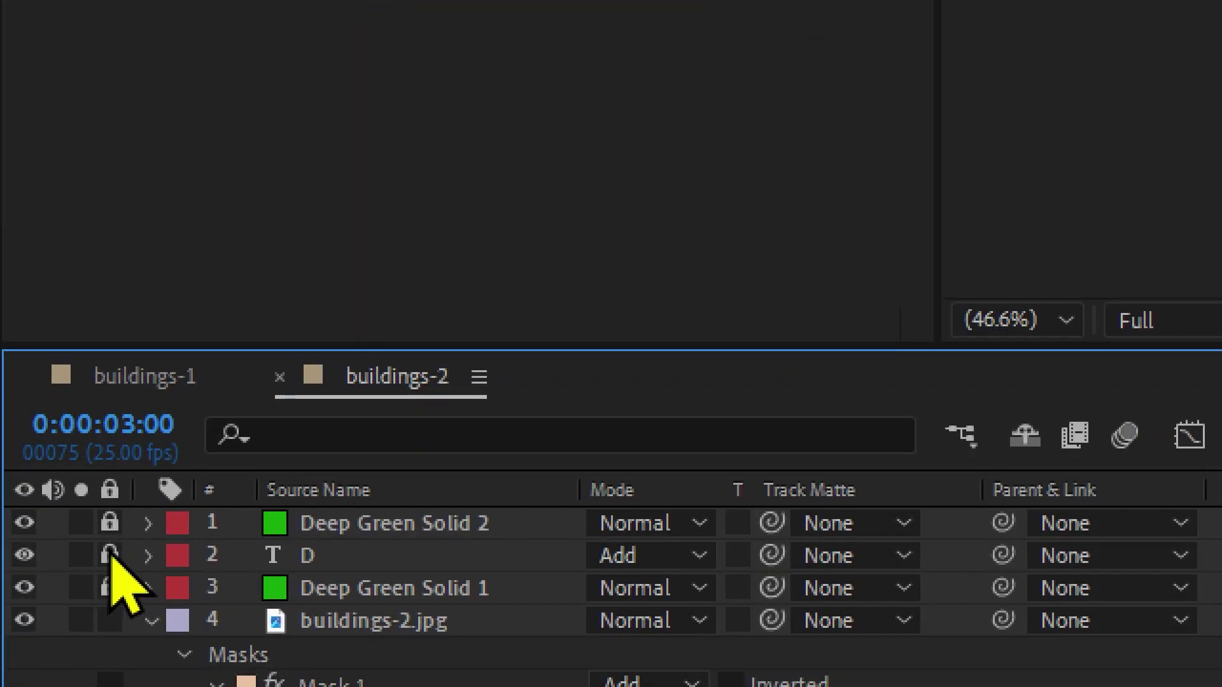
pyautogui.click(36, 551)
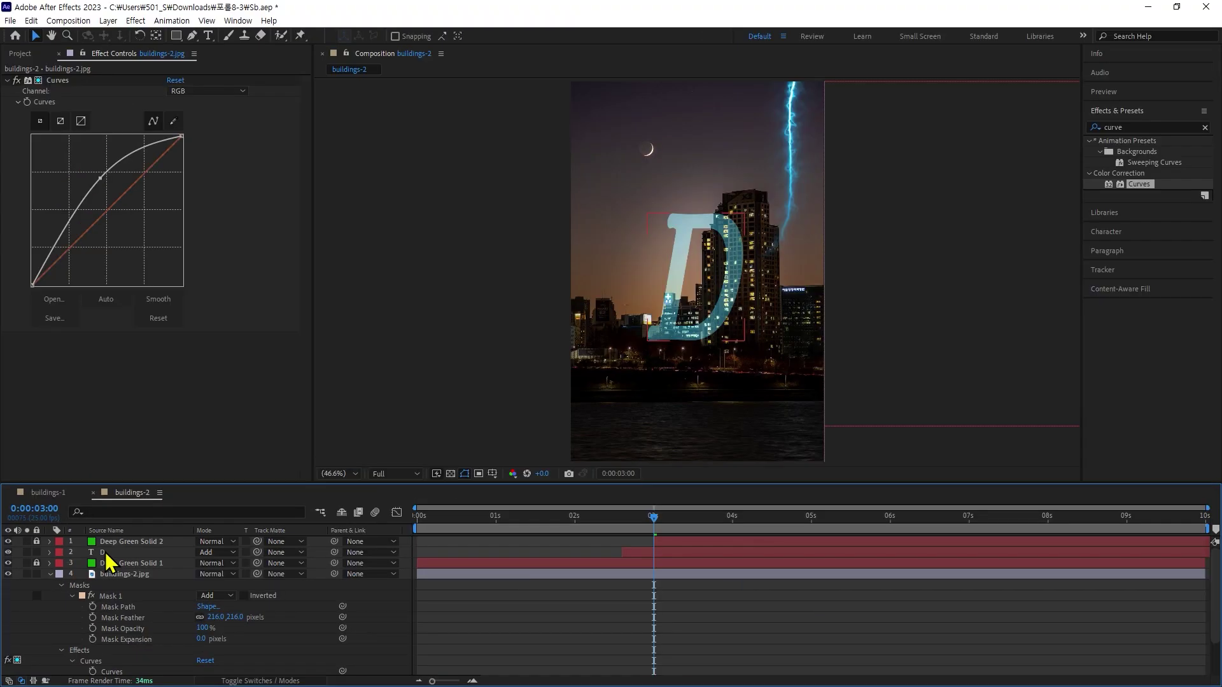
pyautogui.click(106, 553)
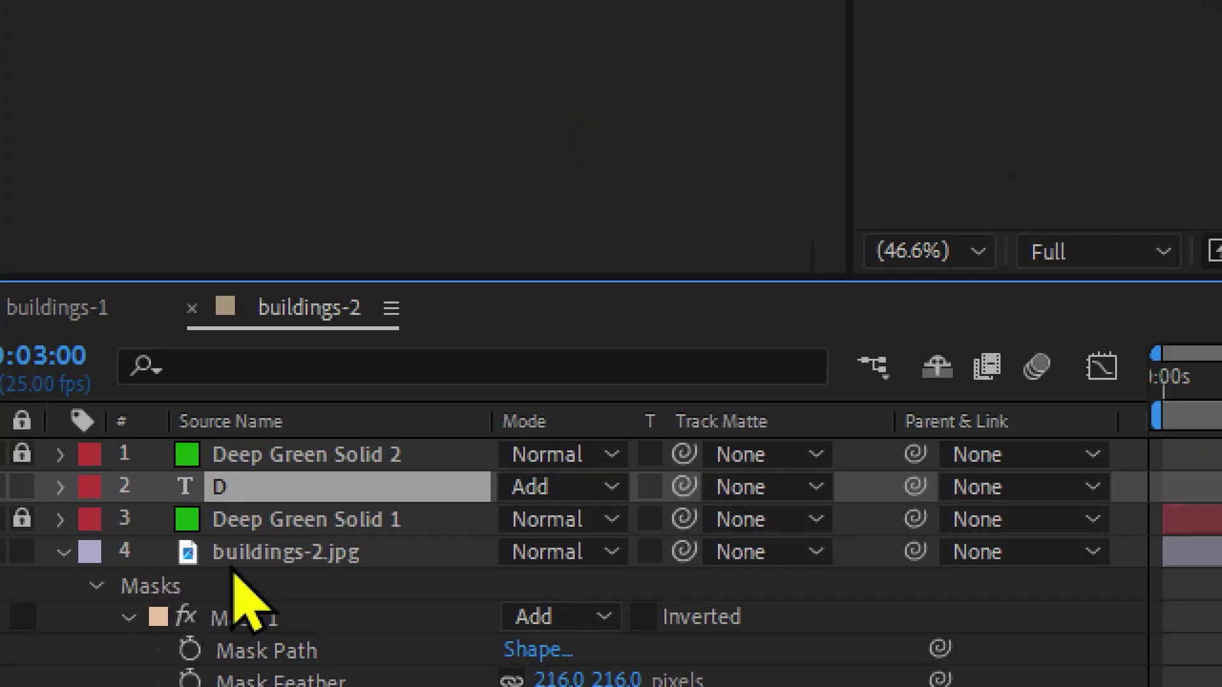
pyautogui.click(219, 562)
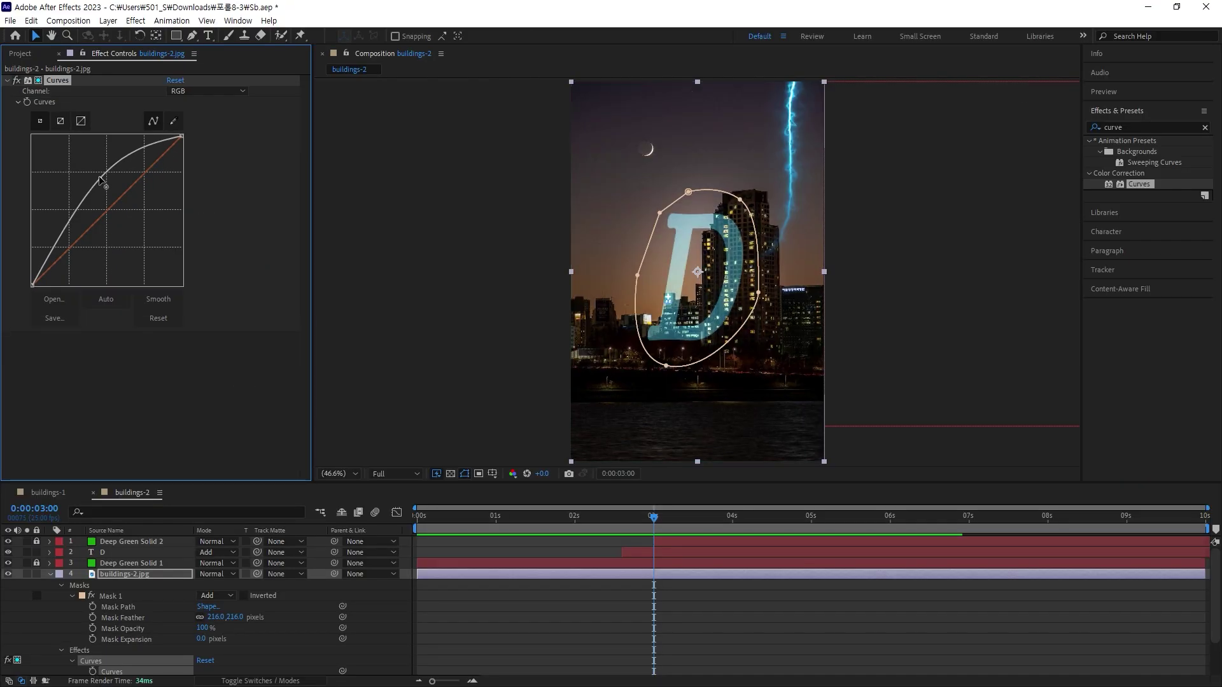
# Push the Curves RGB point further up-left to brighten the feathered halo behind the D
pyautogui.moveTo(98, 176); pyautogui.dragTo(81, 165)
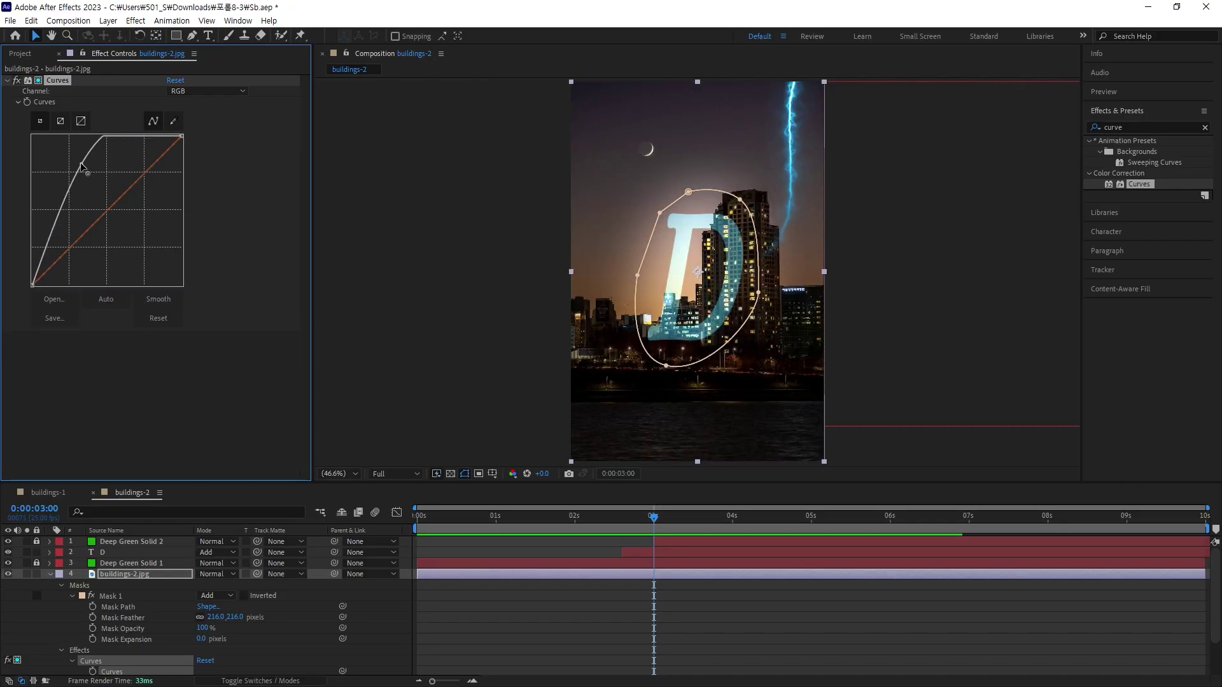
pyautogui.moveTo(80, 162); pyautogui.dragTo(78, 161)
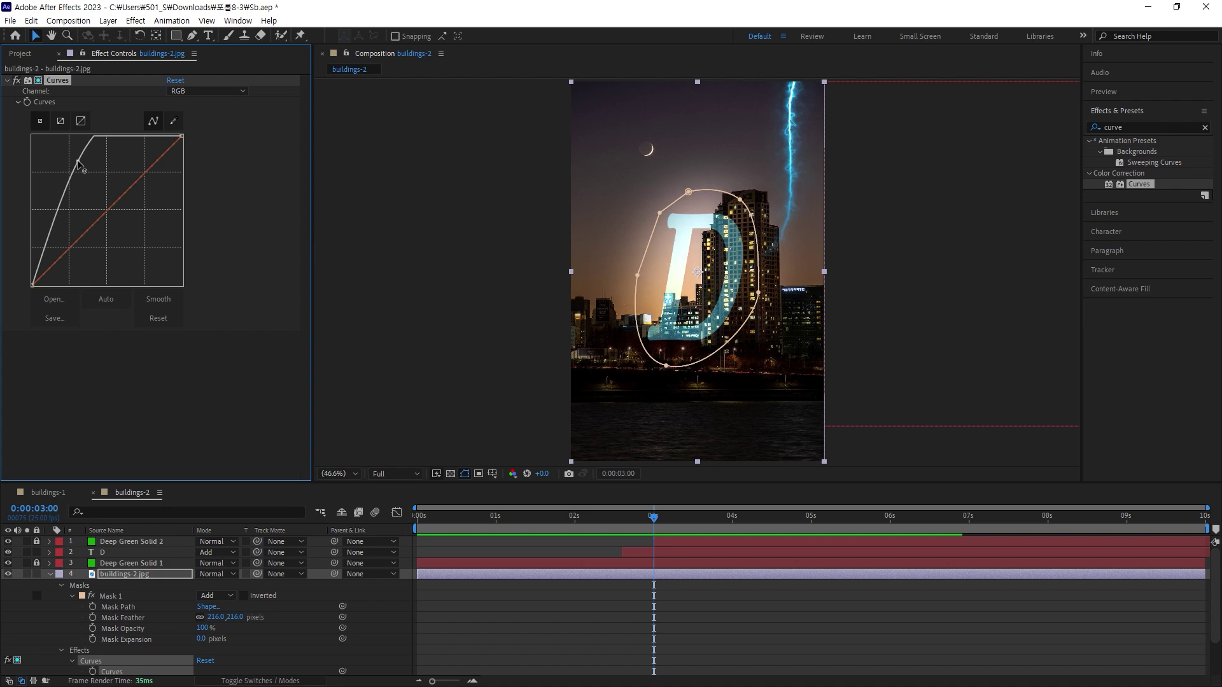
pyautogui.click(110, 556)
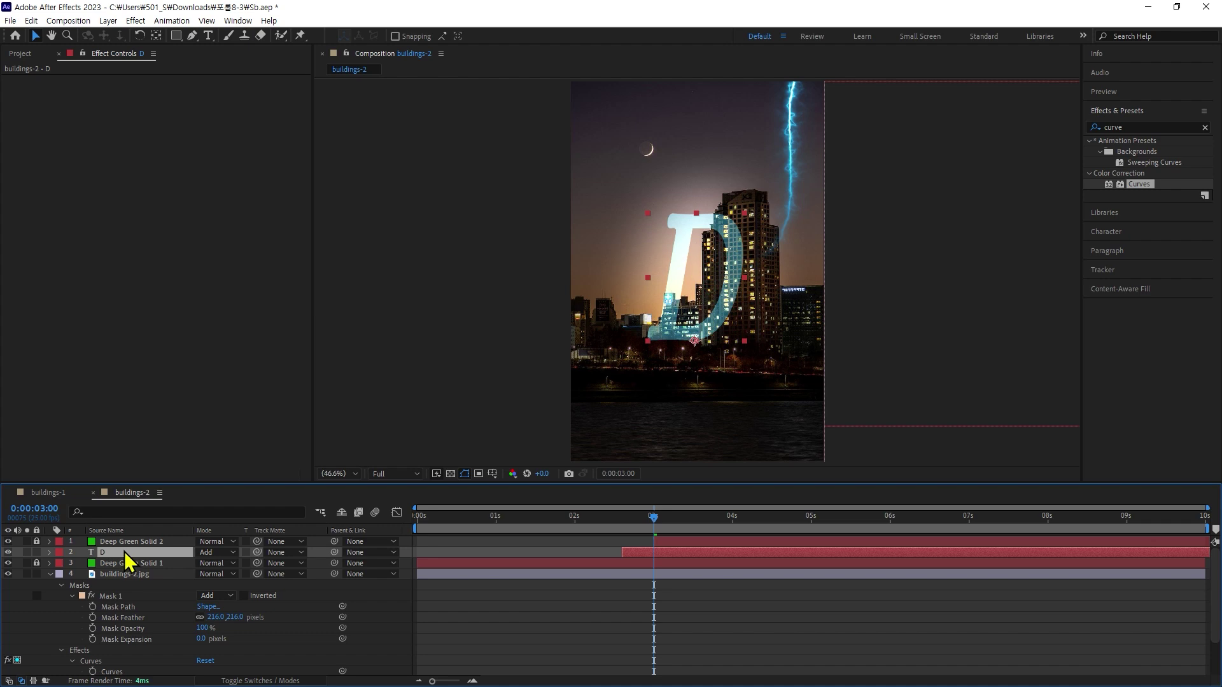
pyautogui.click(123, 576)
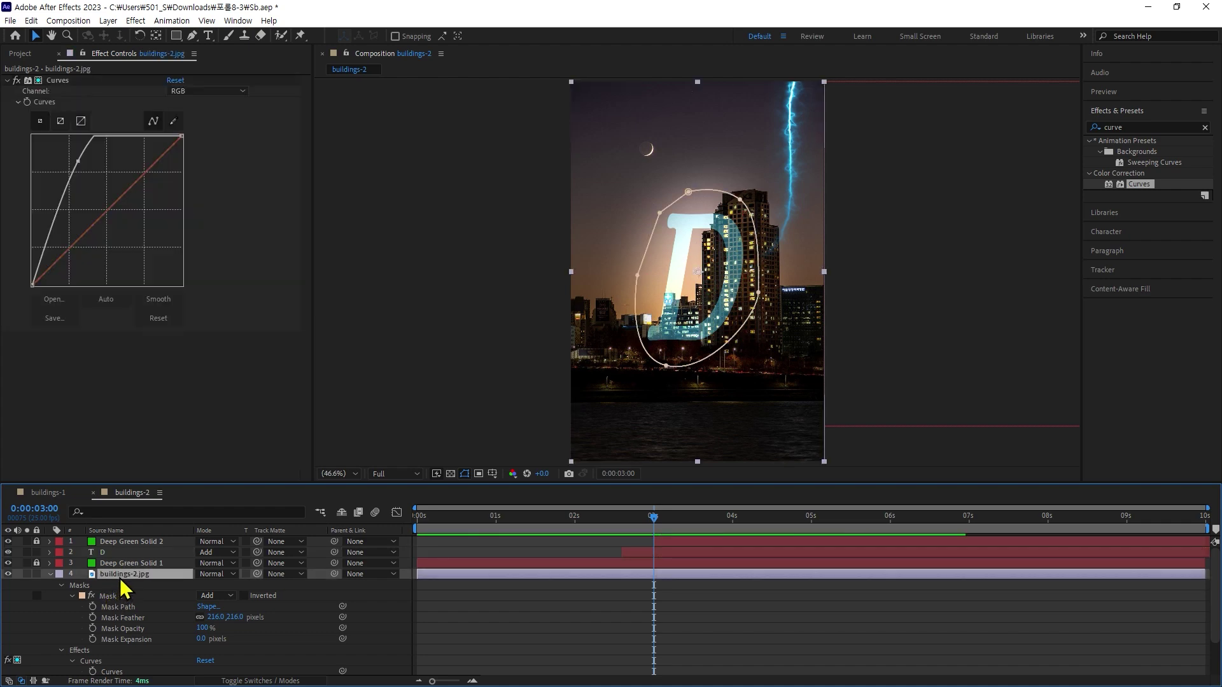
# Move Mask 1's bottom, left and upper-left vertices outward to enlarge the halo
pyautogui.click(665, 367)
pyautogui.moveTo(666, 368); pyautogui.dragTo(666, 386)
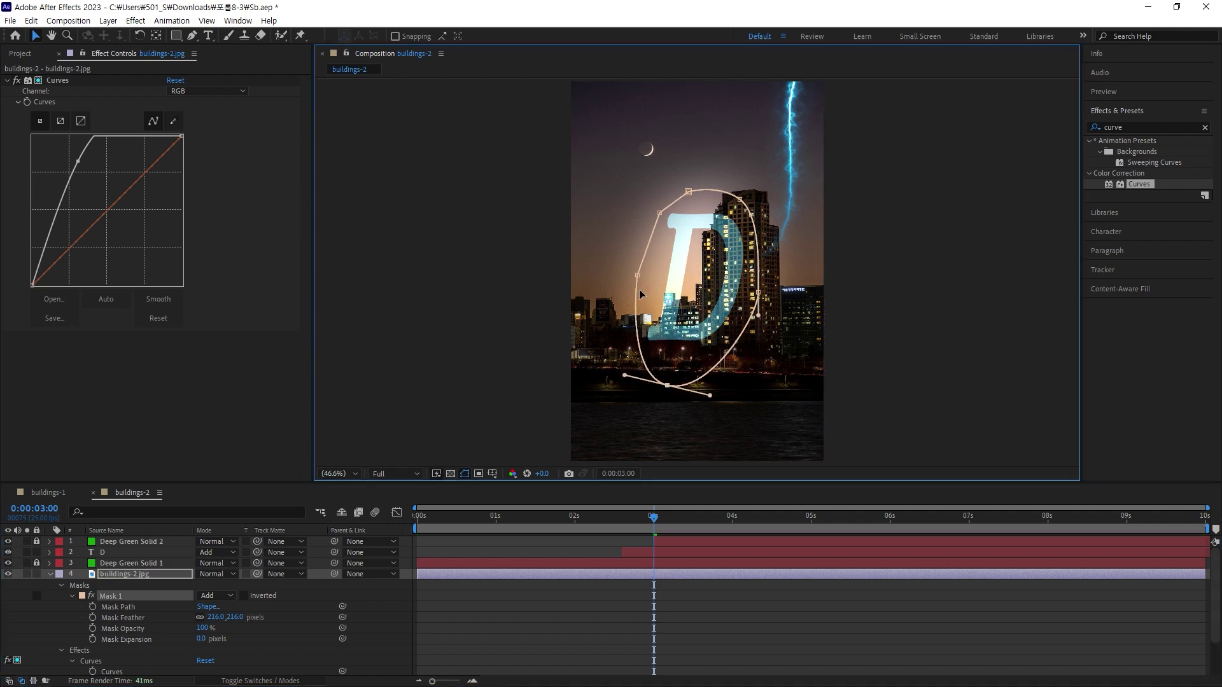
pyautogui.moveTo(638, 275); pyautogui.dragTo(629, 274)
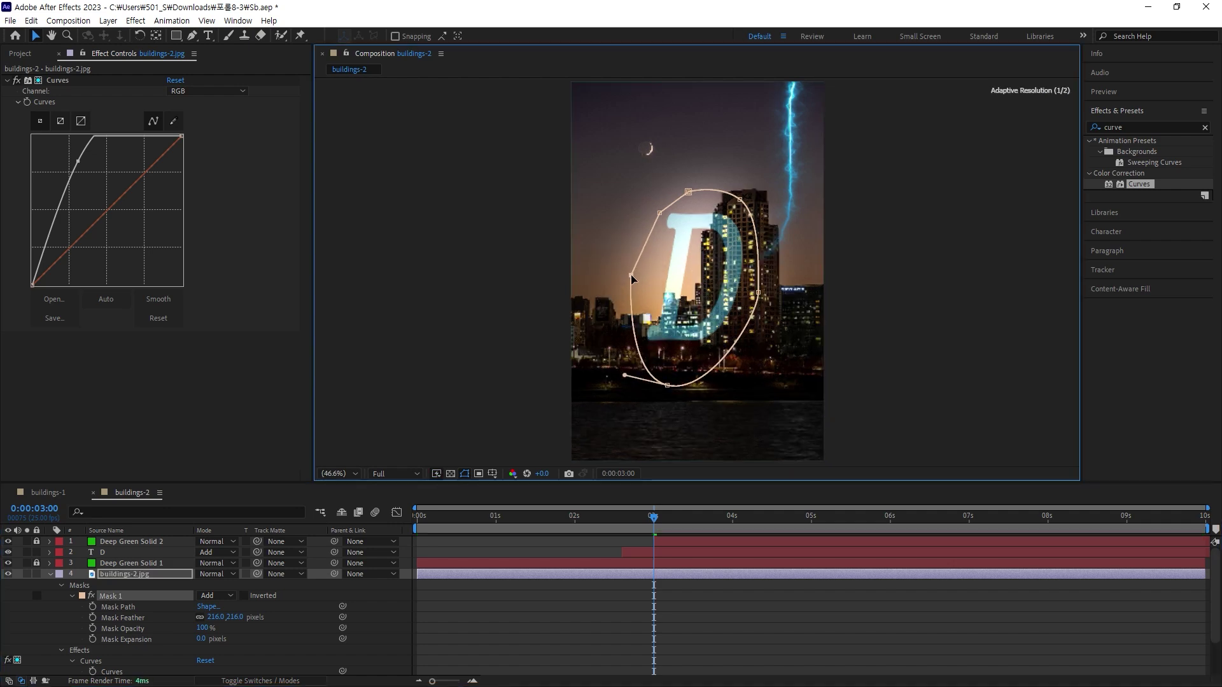
pyautogui.moveTo(658, 214)
pyautogui.mouseDown()
pyautogui.moveTo(651, 204)
pyautogui.moveTo(690, 186)
pyautogui.moveTo(748, 199)
pyautogui.mouseUp()
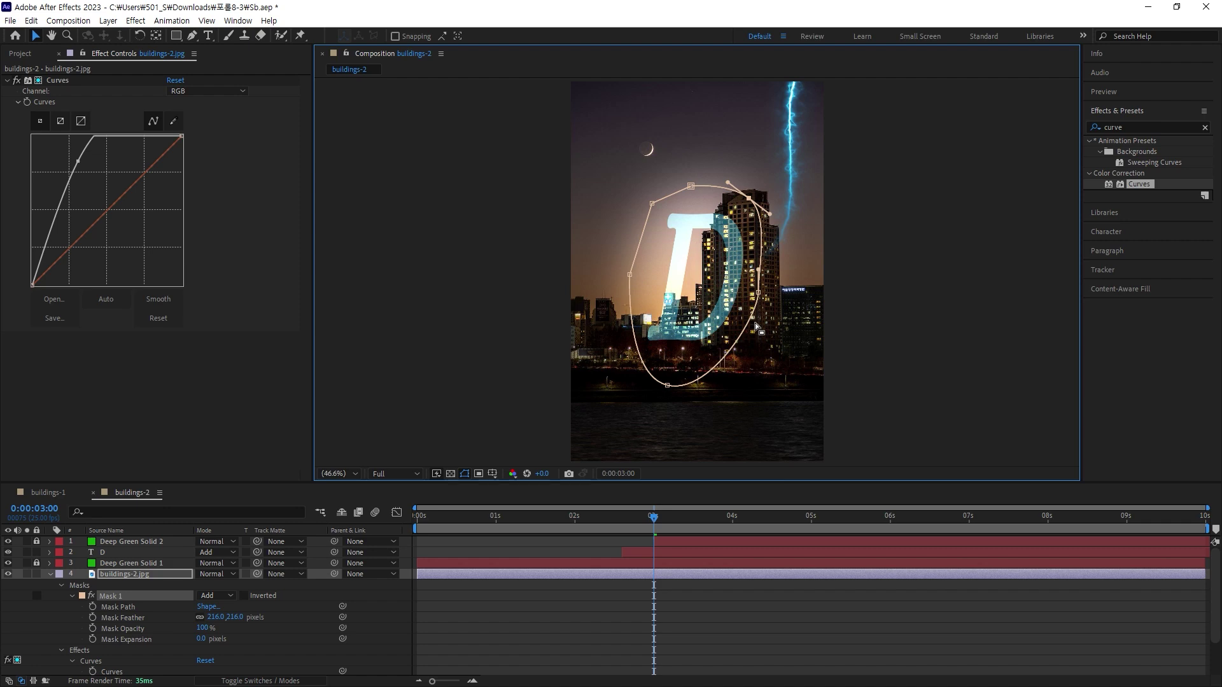
pyautogui.click(708, 617)
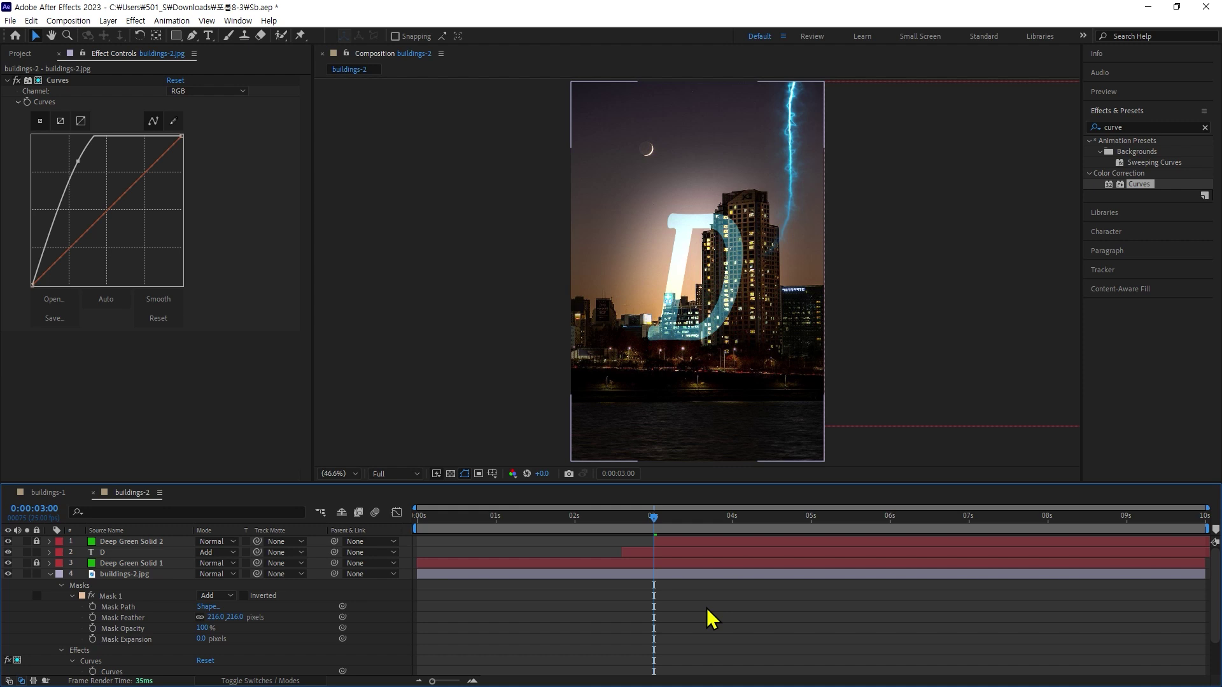
# Preview the glowing-D composition from the start, then switch over to Chrome
pyautogui.press('space')
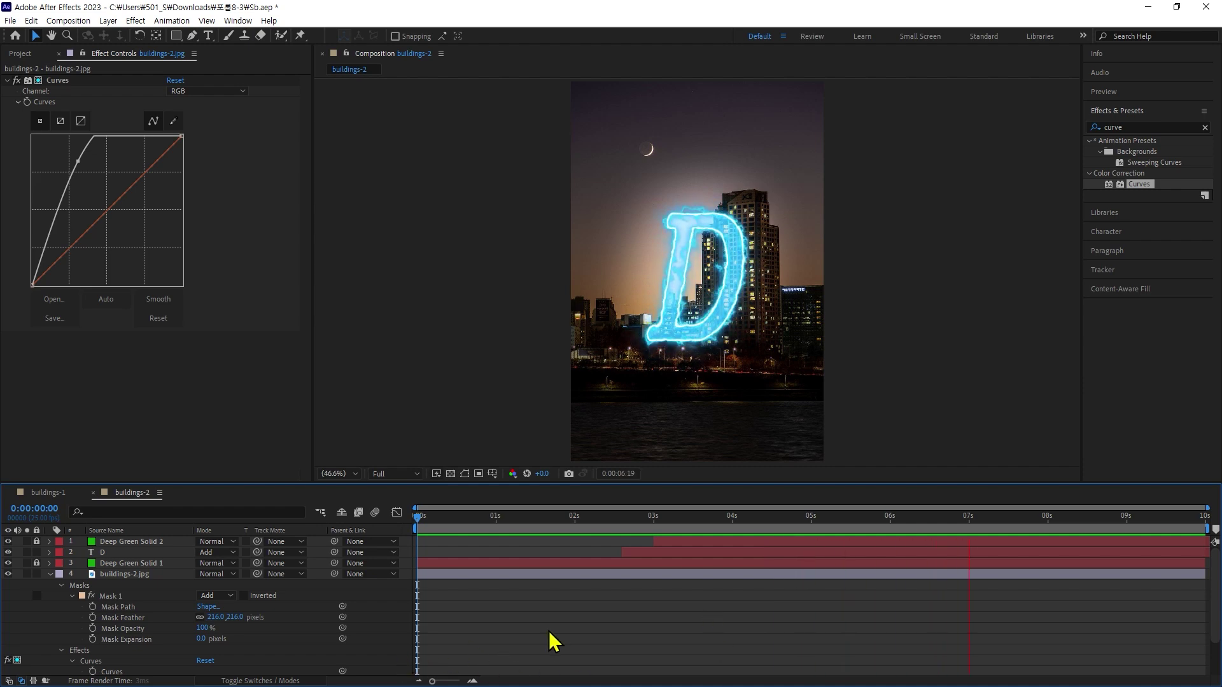
pyautogui.hotkey('alt', 'Tab')
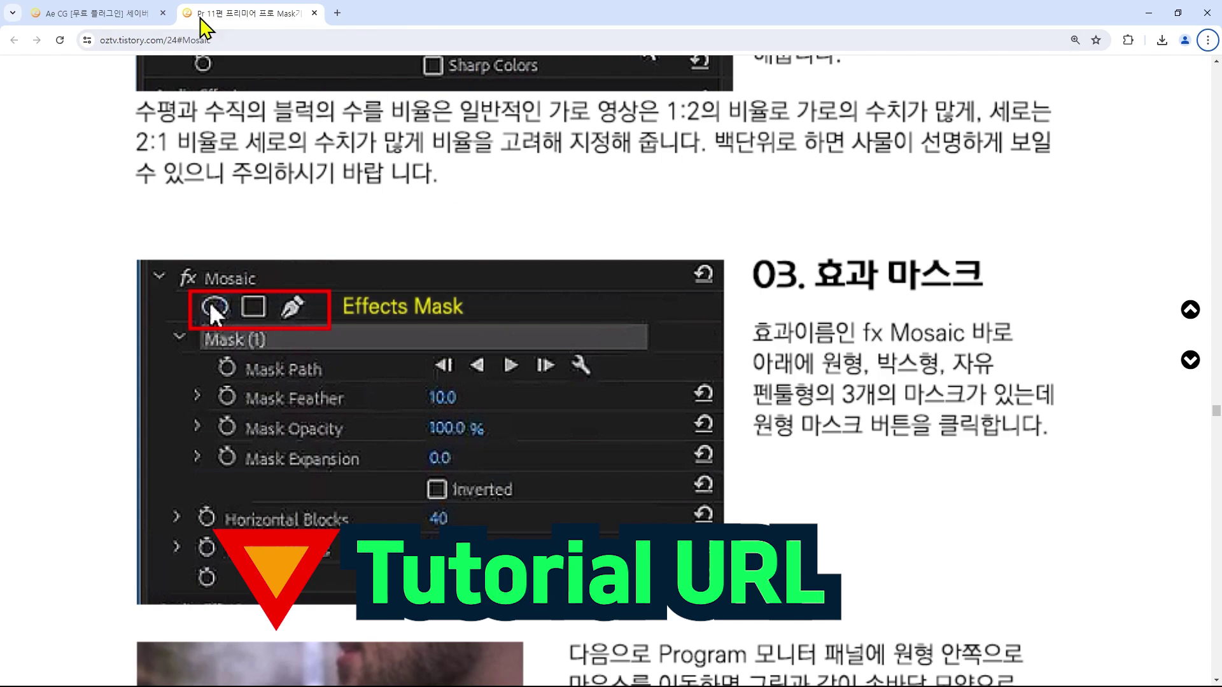
# Go to the Ae blog post and scroll down to its Compositing Options mask reference steps
pyautogui.click(128, 14)
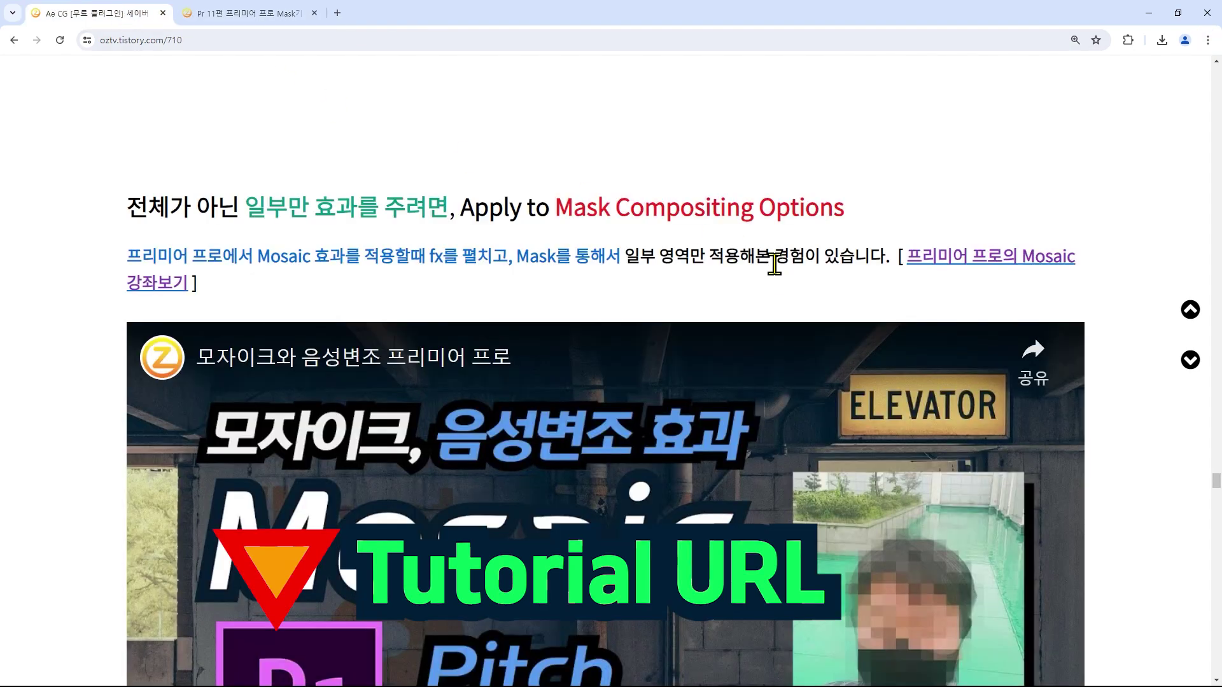
pyautogui.scroll(3, 774, 264)
pyautogui.scroll(-6, 784, 292)
pyautogui.scroll(-3, 791, 305)
pyautogui.scroll(-4, 787, 303)
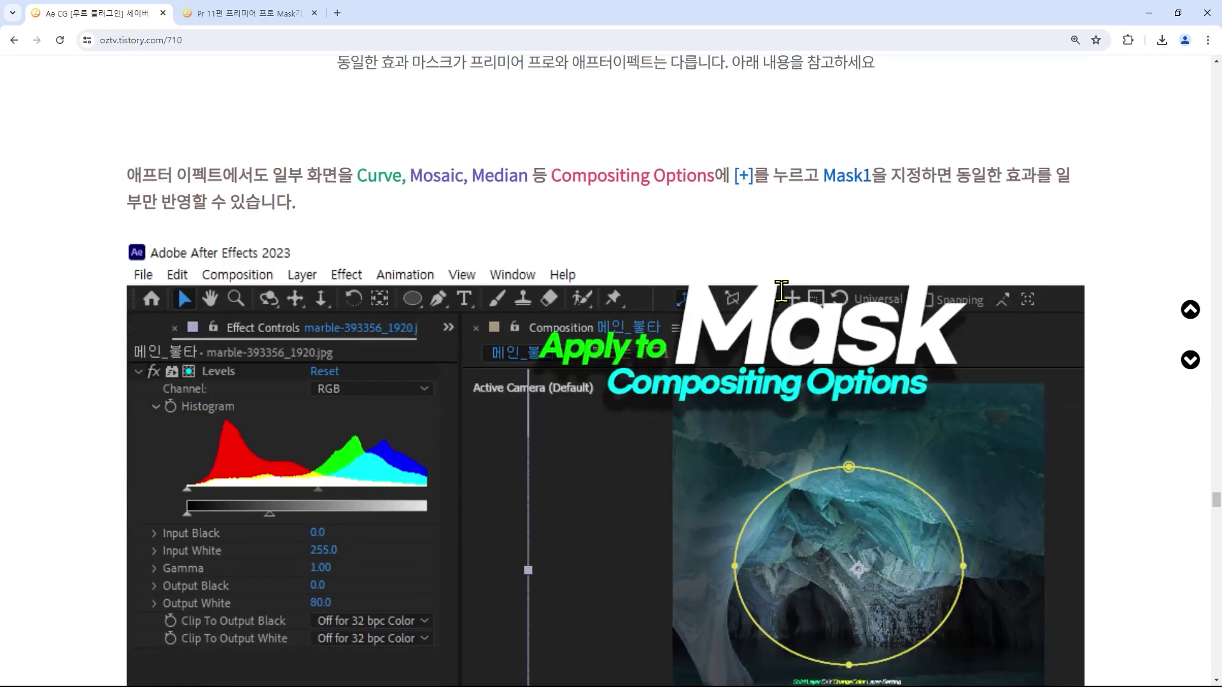
pyautogui.scroll(-2, 783, 299)
pyautogui.scroll(-3, 781, 305)
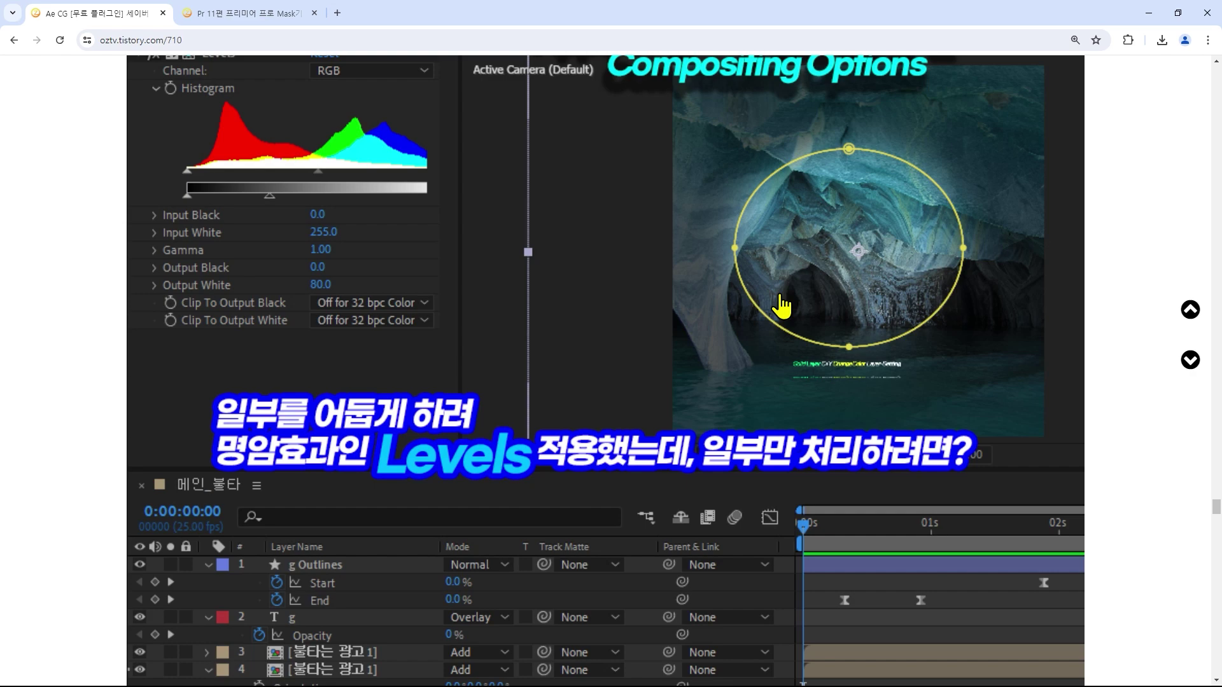
pyautogui.scroll(-3, 780, 307)
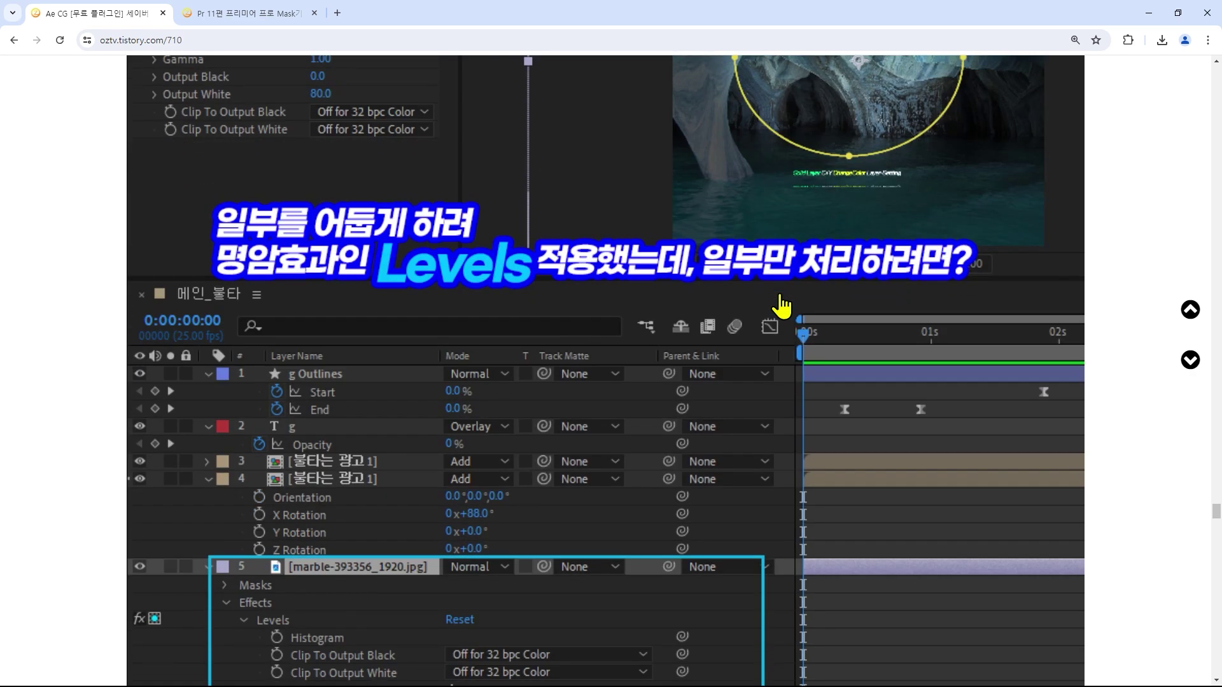
pyautogui.scroll(-2, 782, 305)
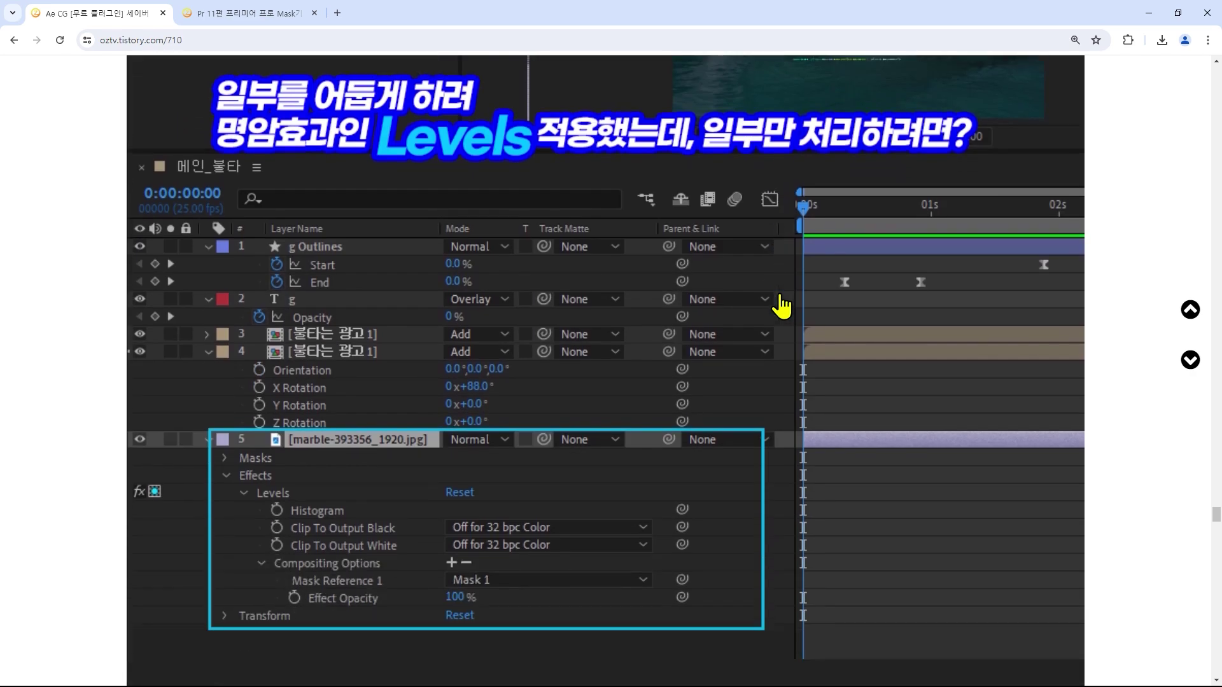
pyautogui.scroll(-2, 782, 306)
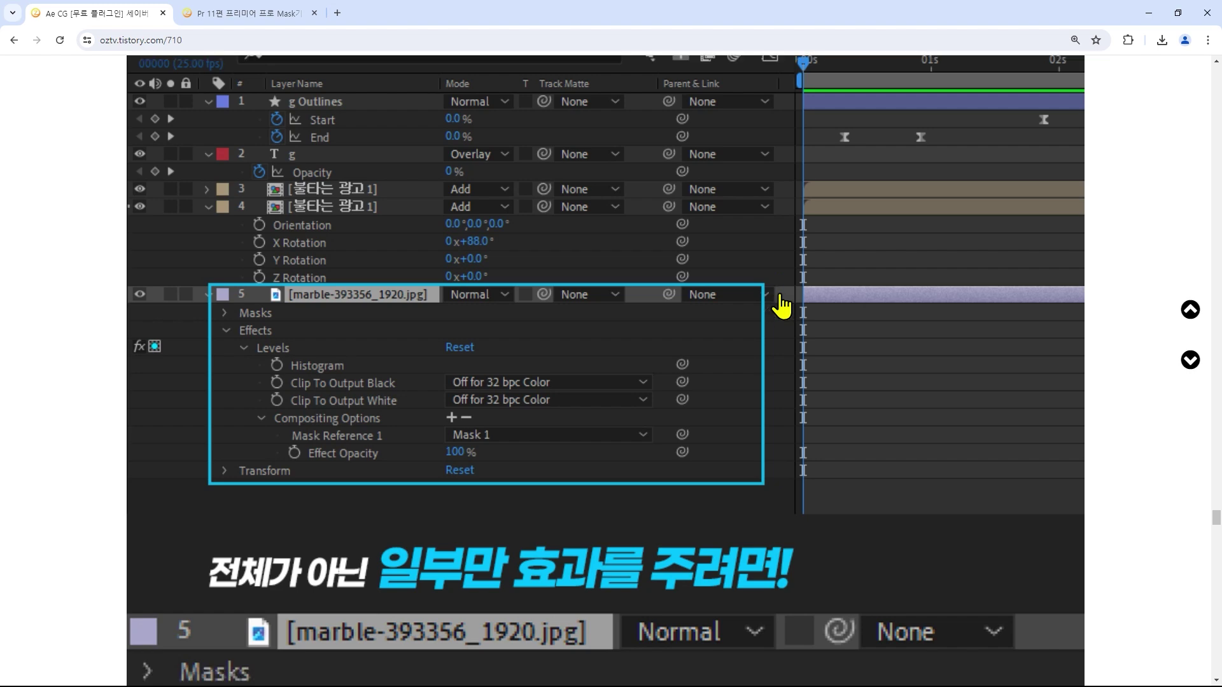
pyautogui.scroll(-3, 782, 306)
pyautogui.scroll(-3, 781, 307)
pyautogui.scroll(-2, 782, 306)
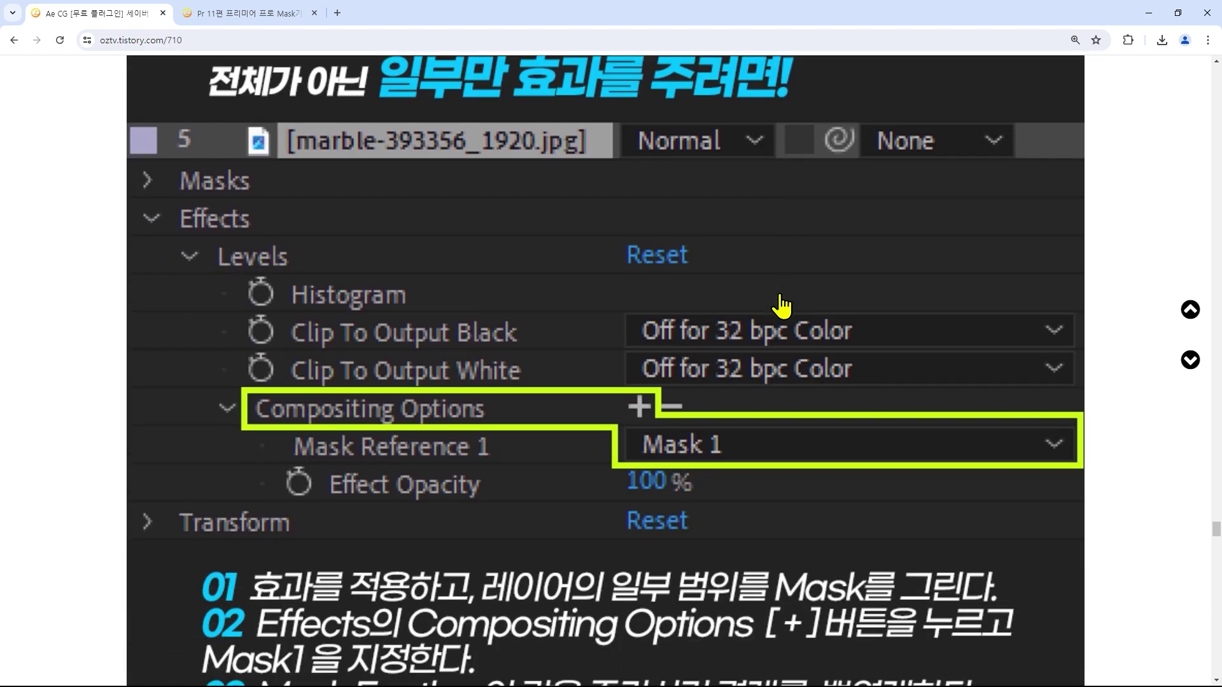
pyautogui.scroll(-2, 782, 306)
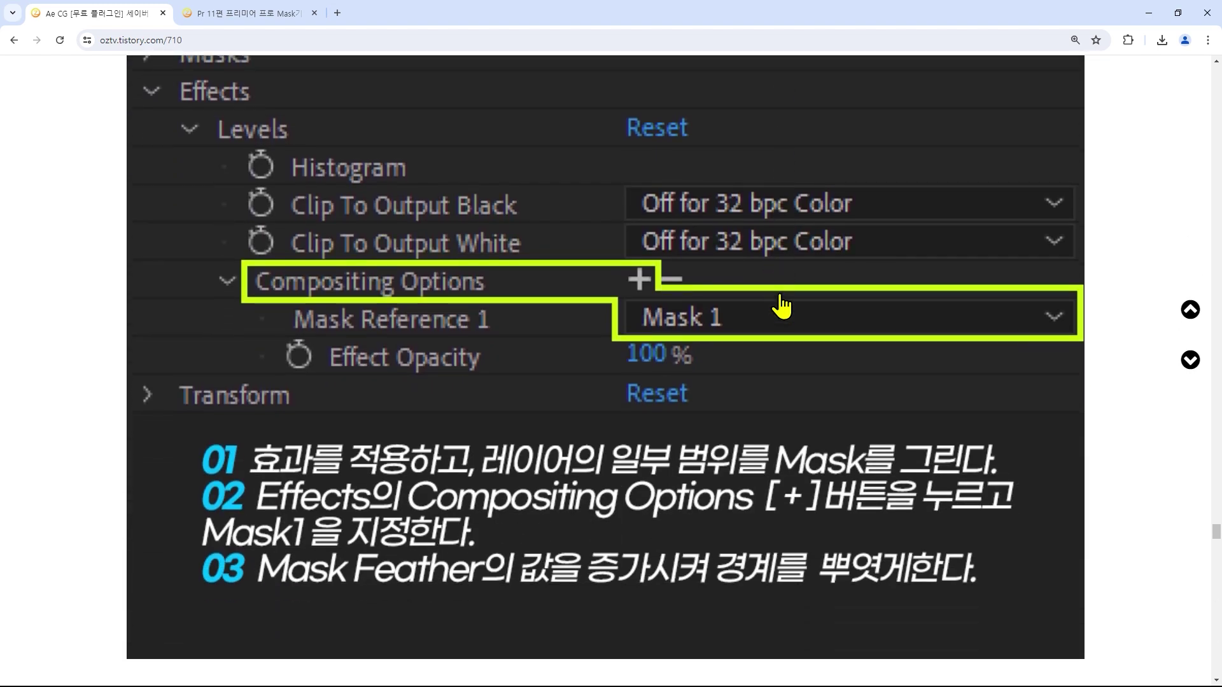